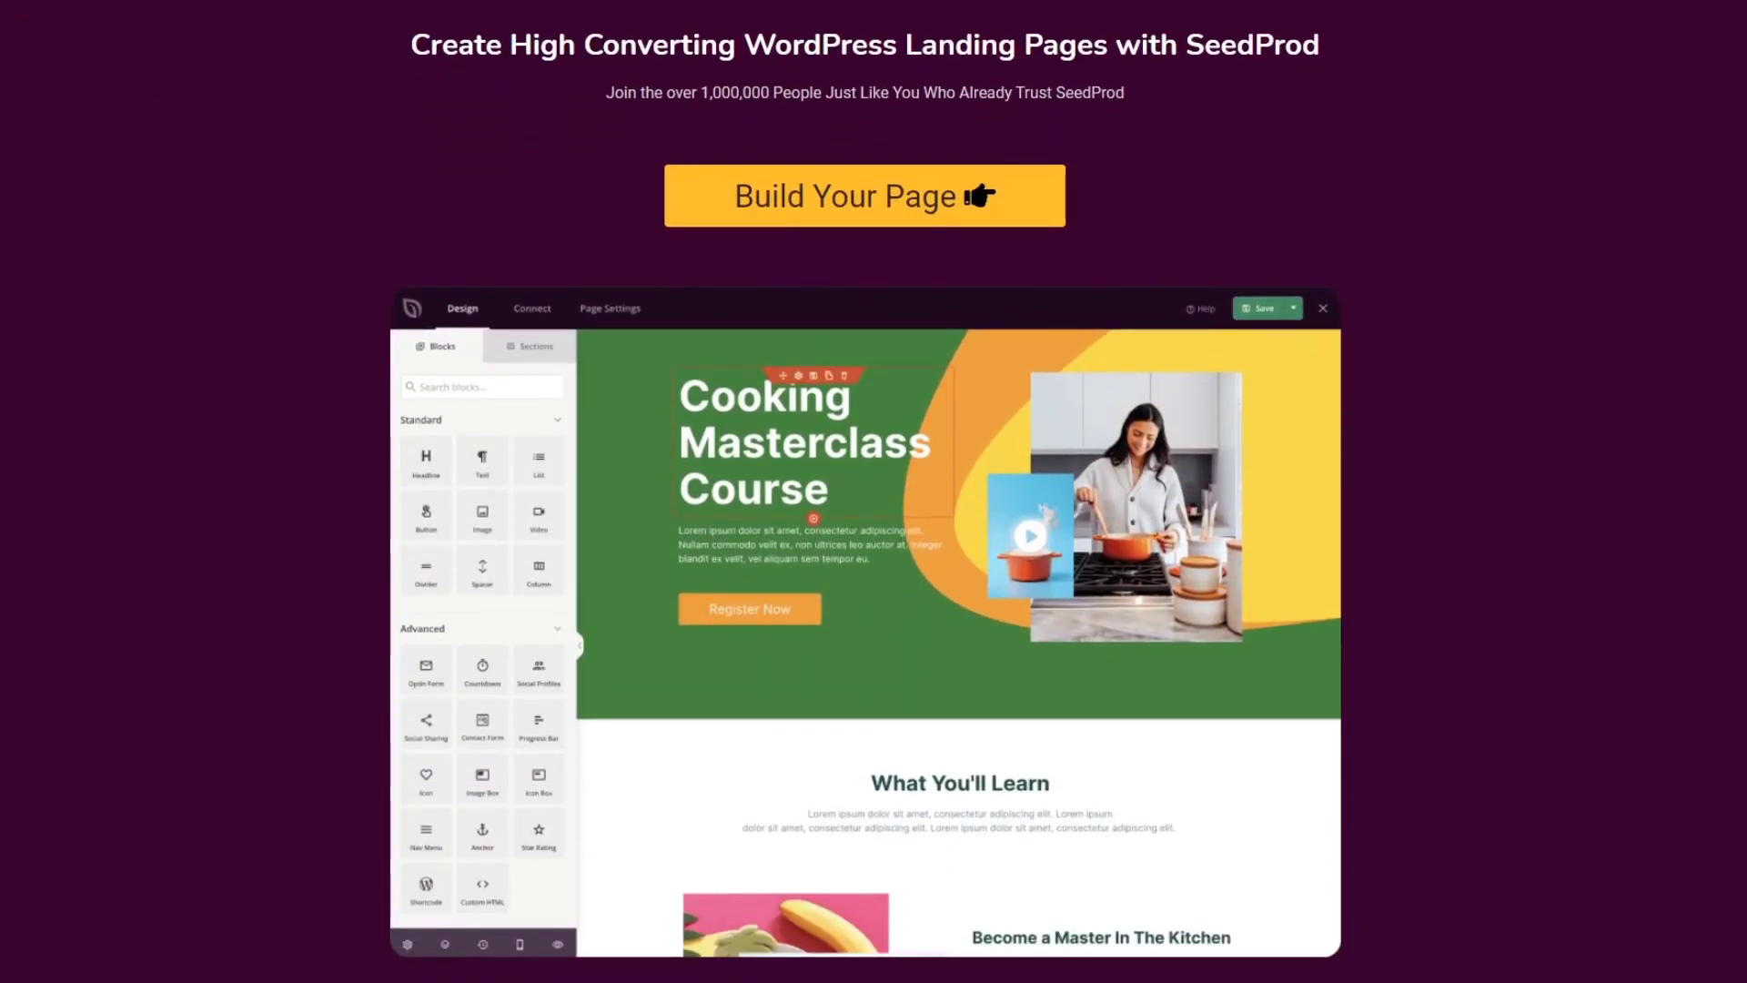
scroll(874, 491, up, 15)
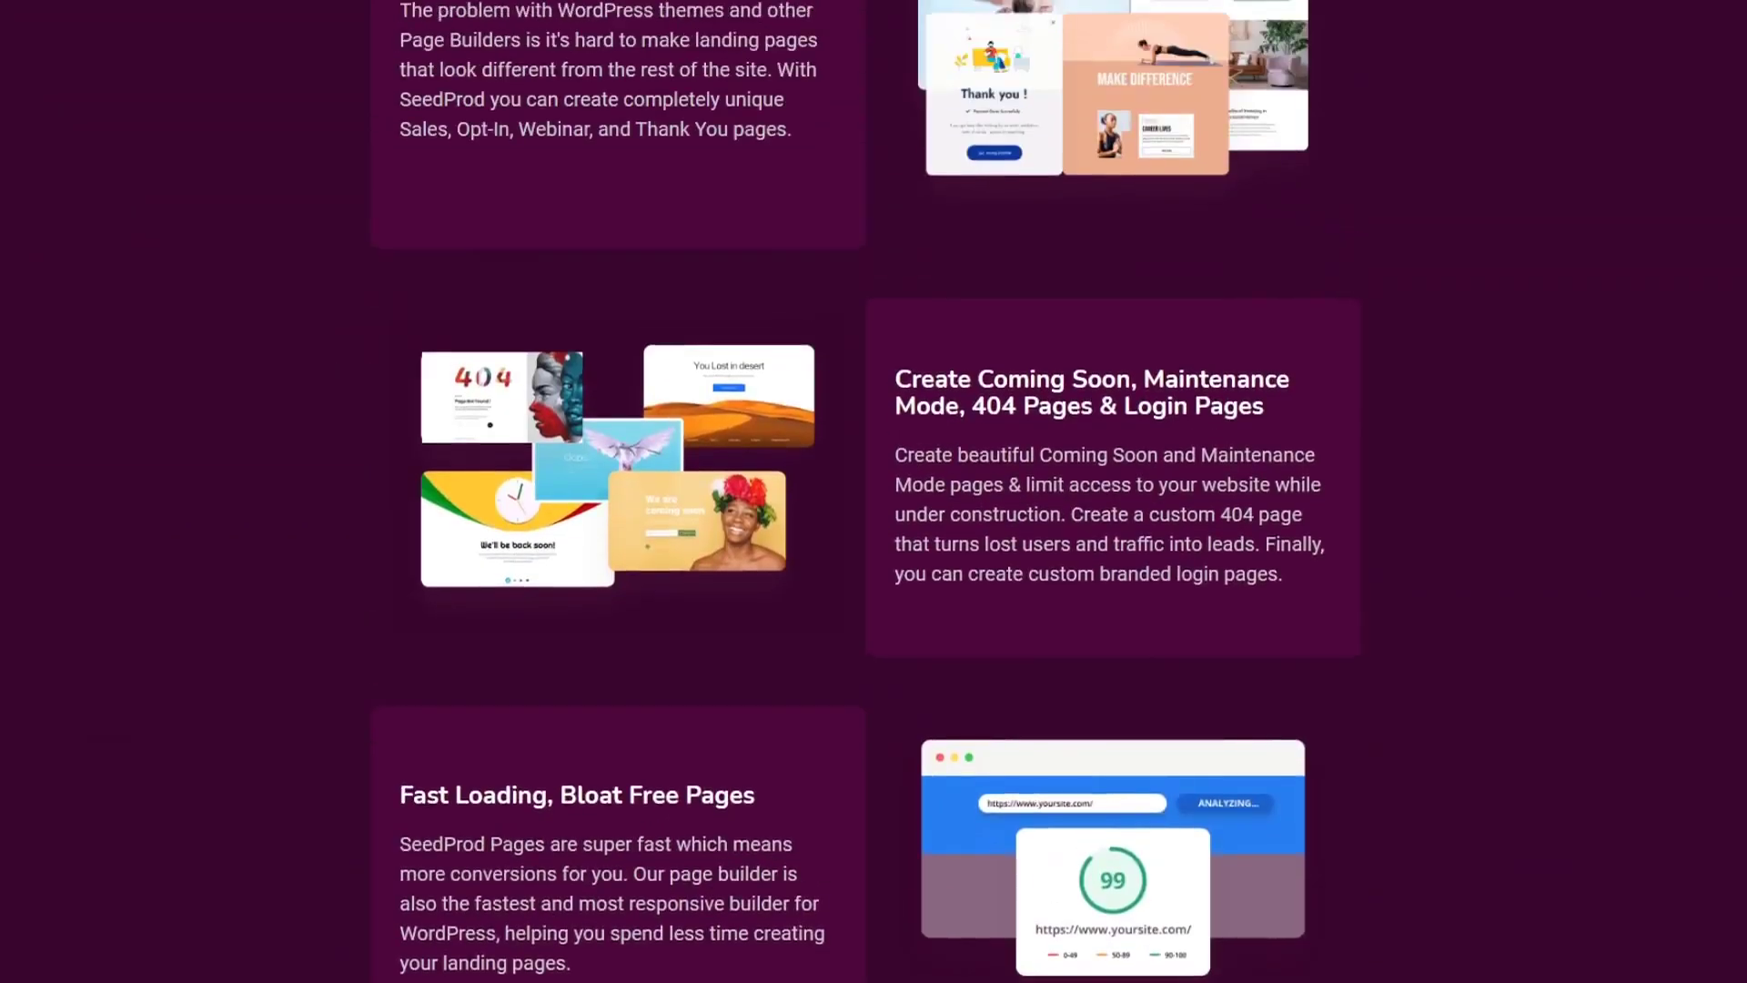
scroll(874, 491, up, 8)
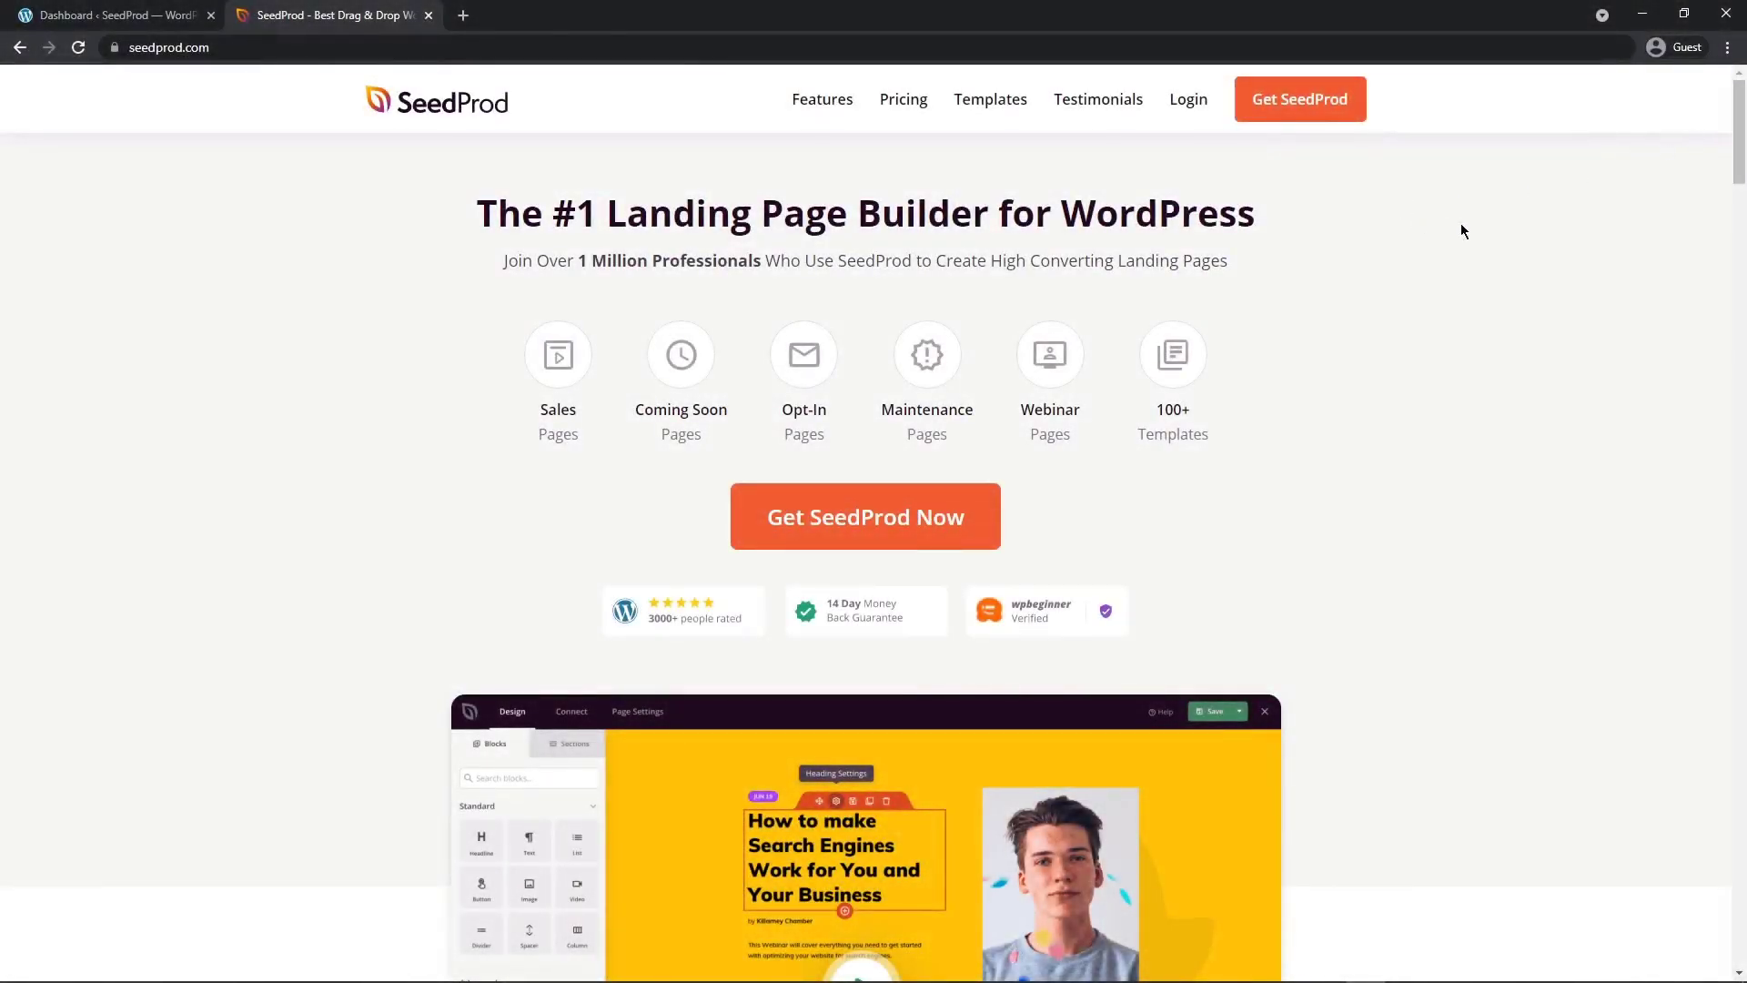
drag(1740, 130, 1686, 82)
click(118, 16)
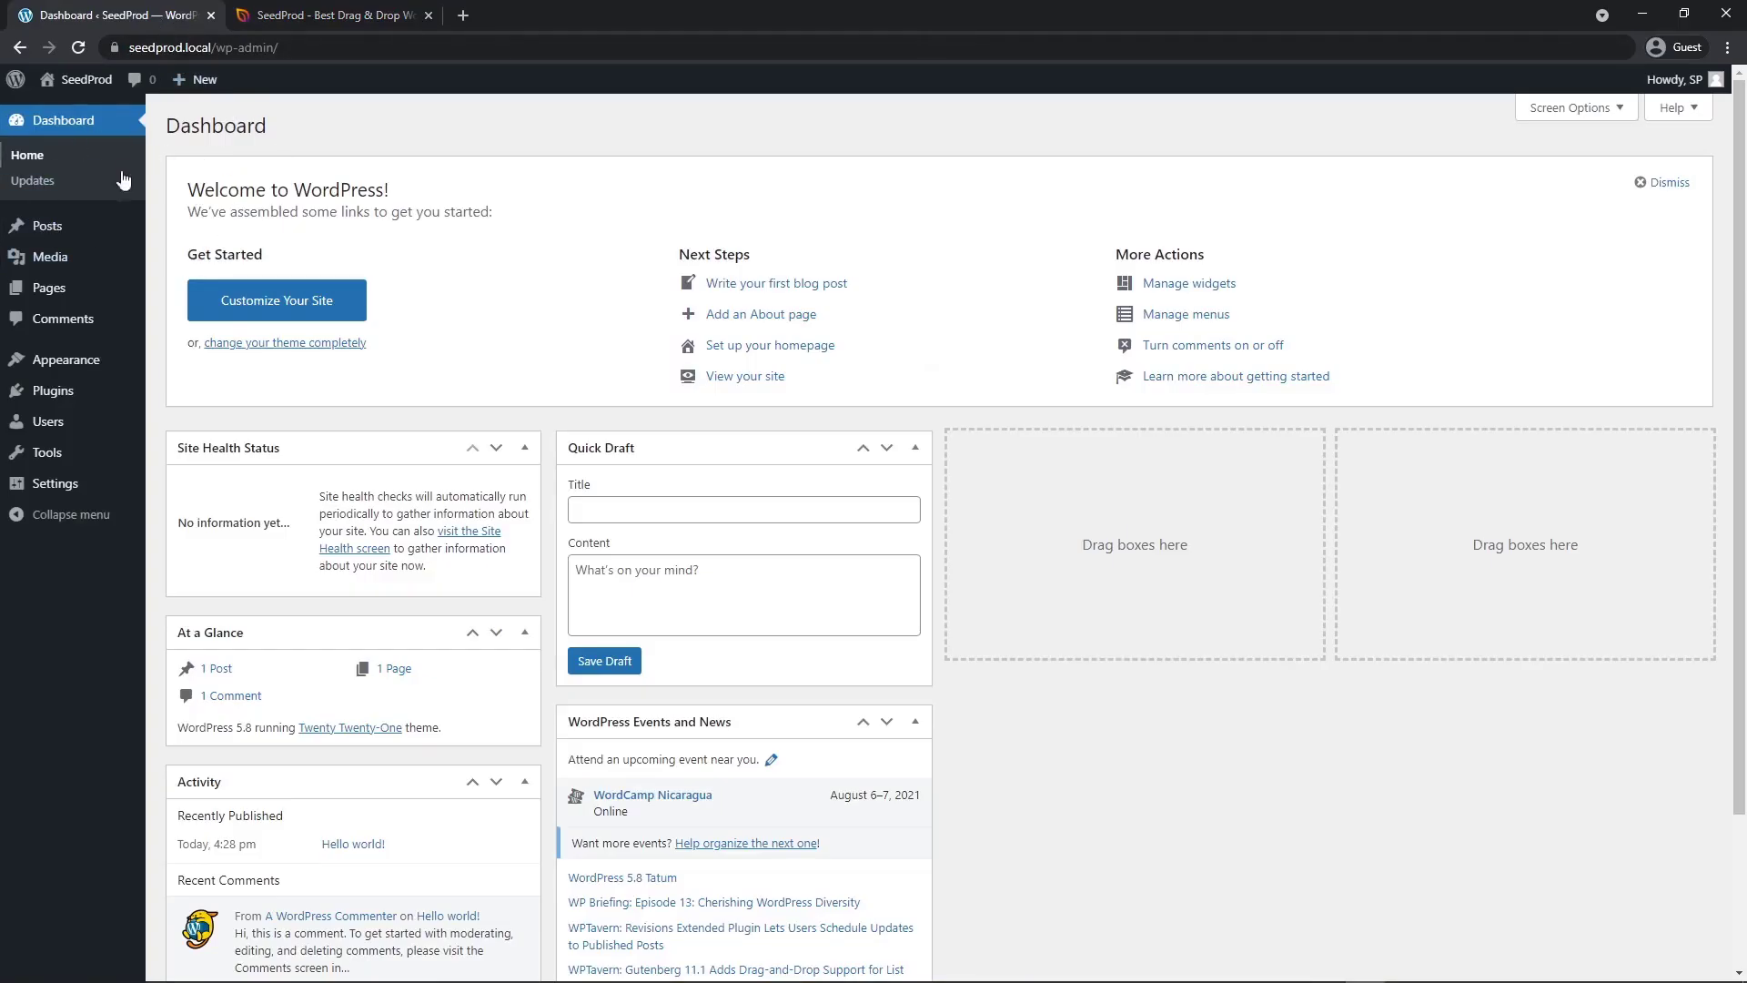
- Log in to the SeedProd account on seedprod.com and download the Landing Page Pro 6.6.1 plugin
click(316, 11)
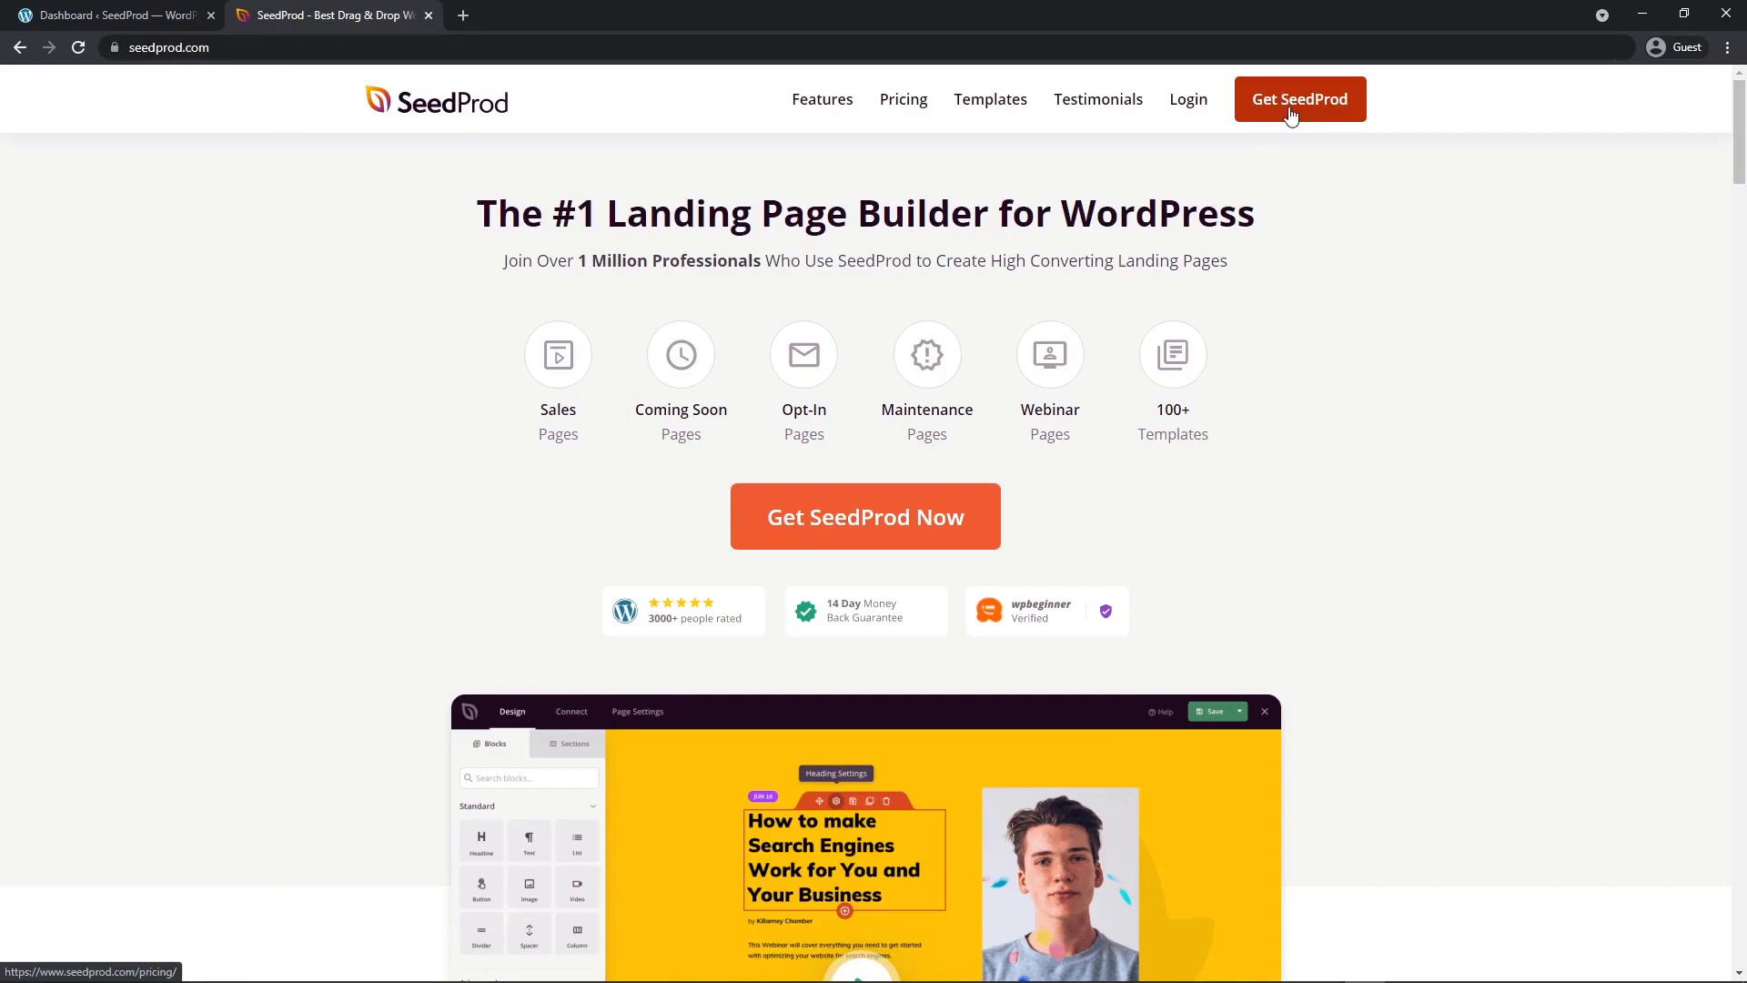
click(1190, 102)
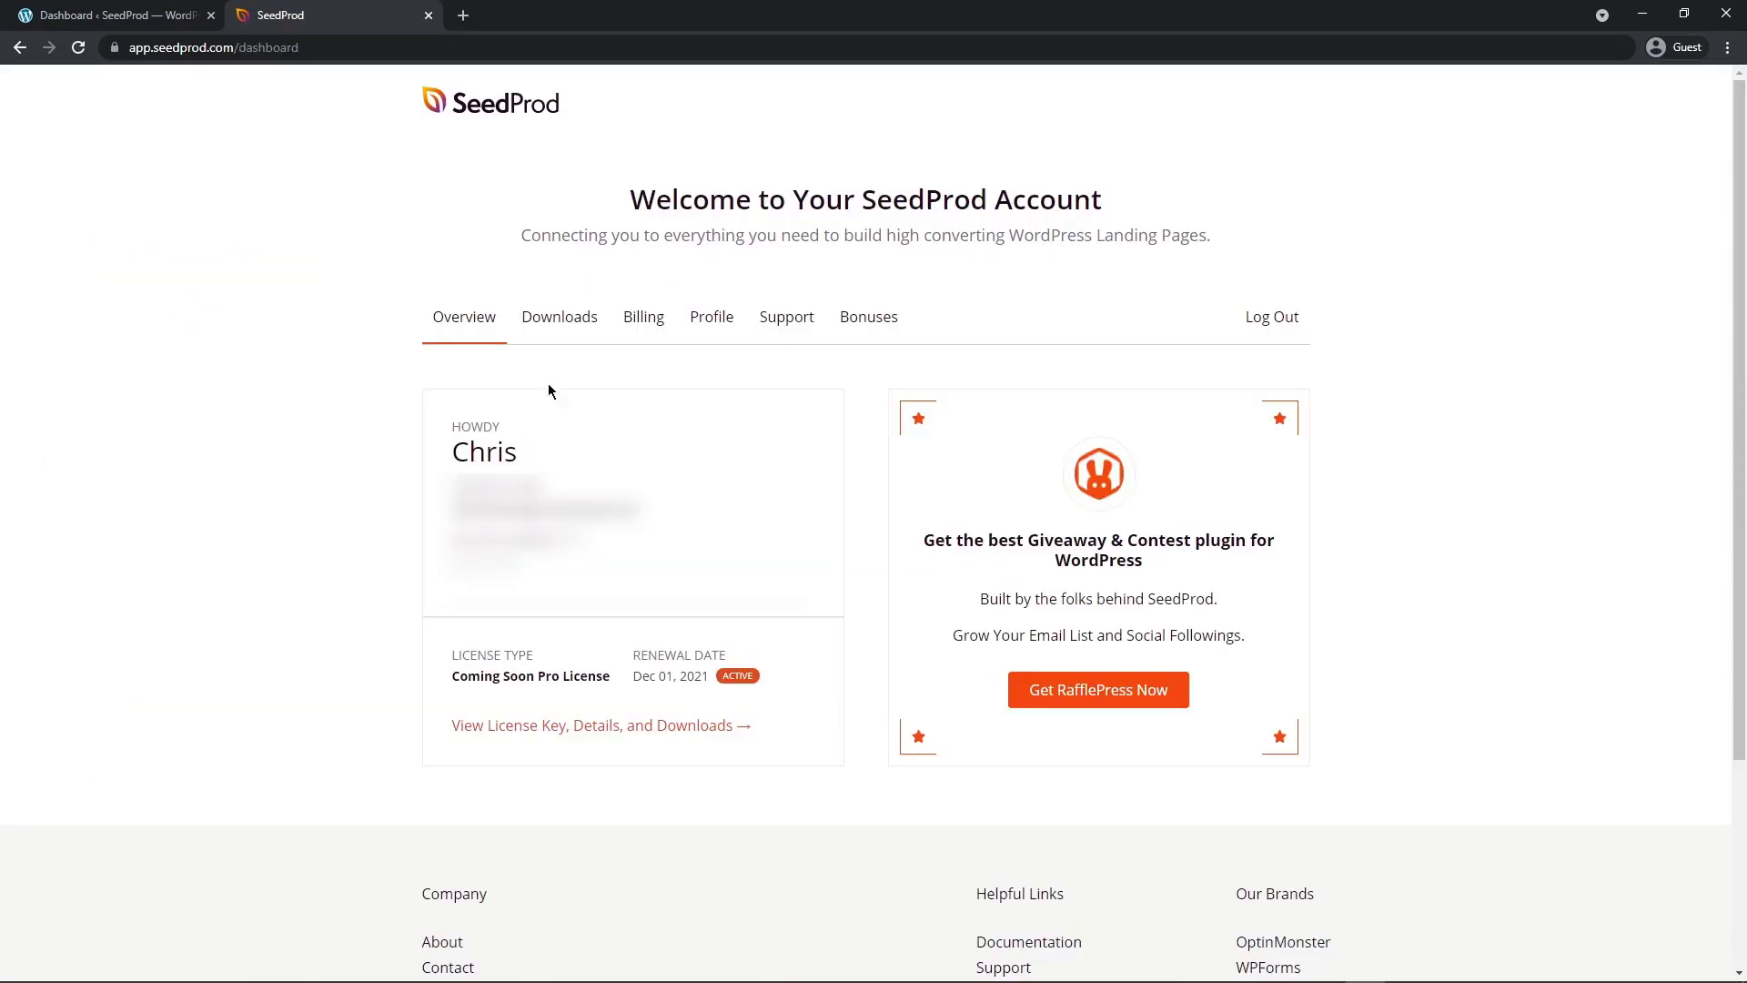
click(559, 318)
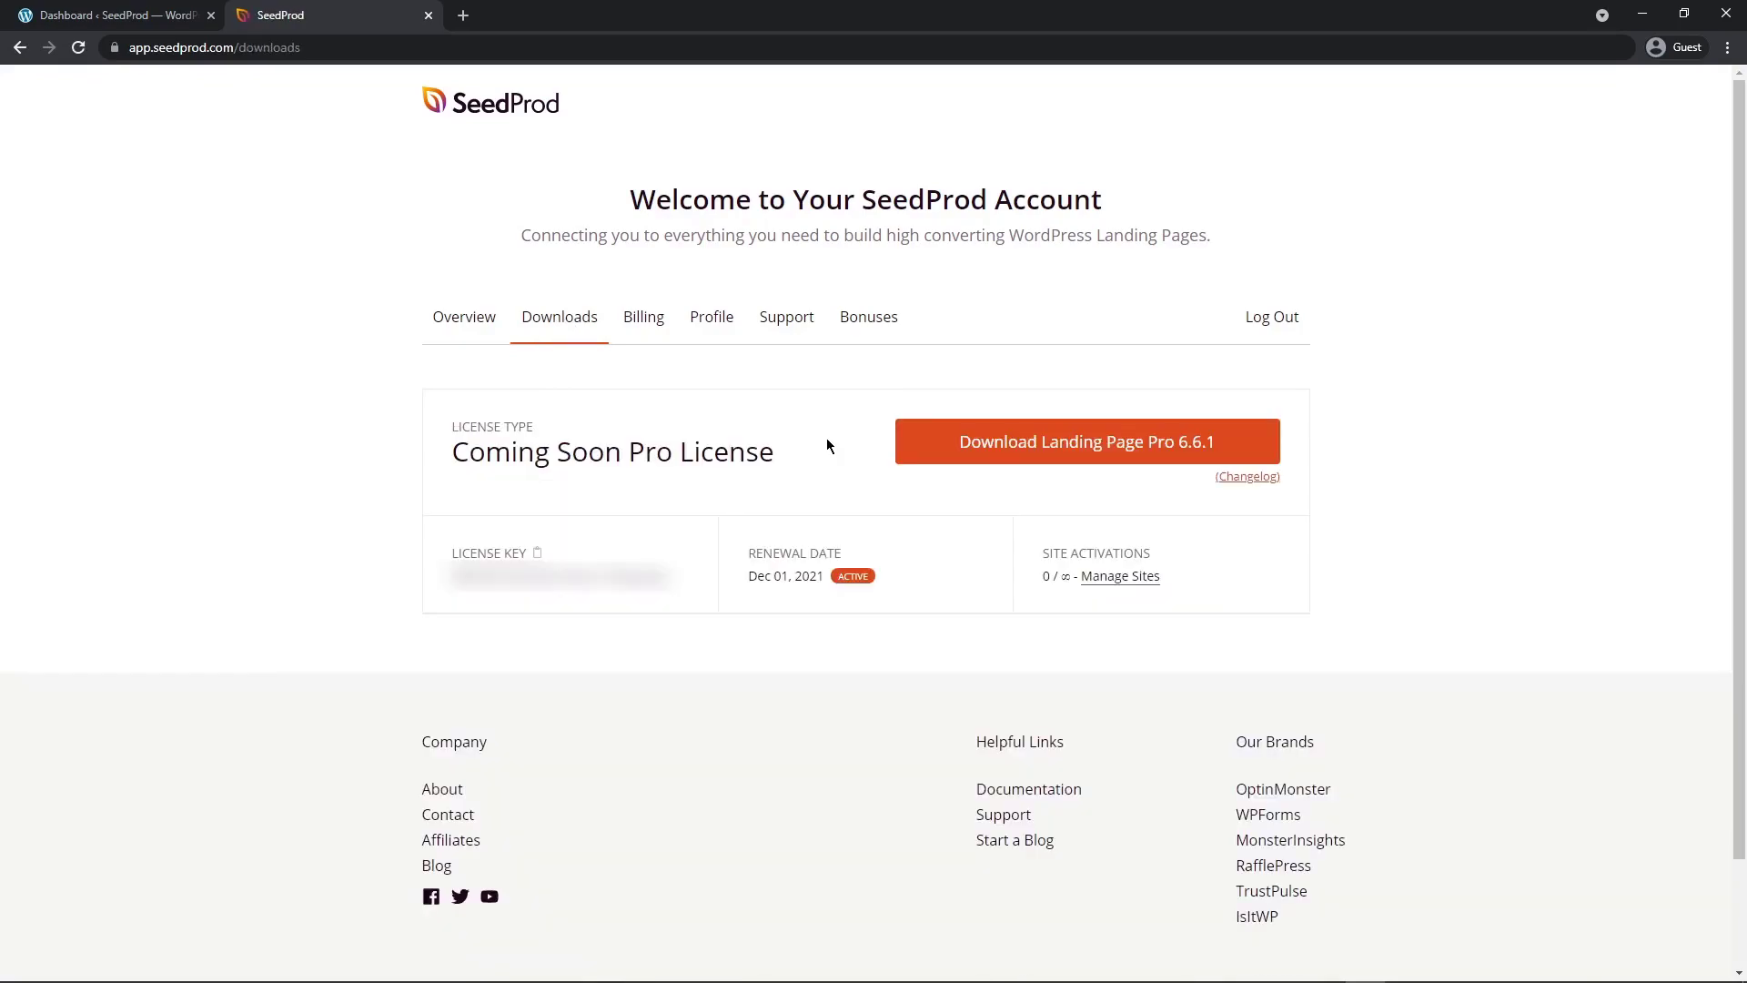
click(1088, 448)
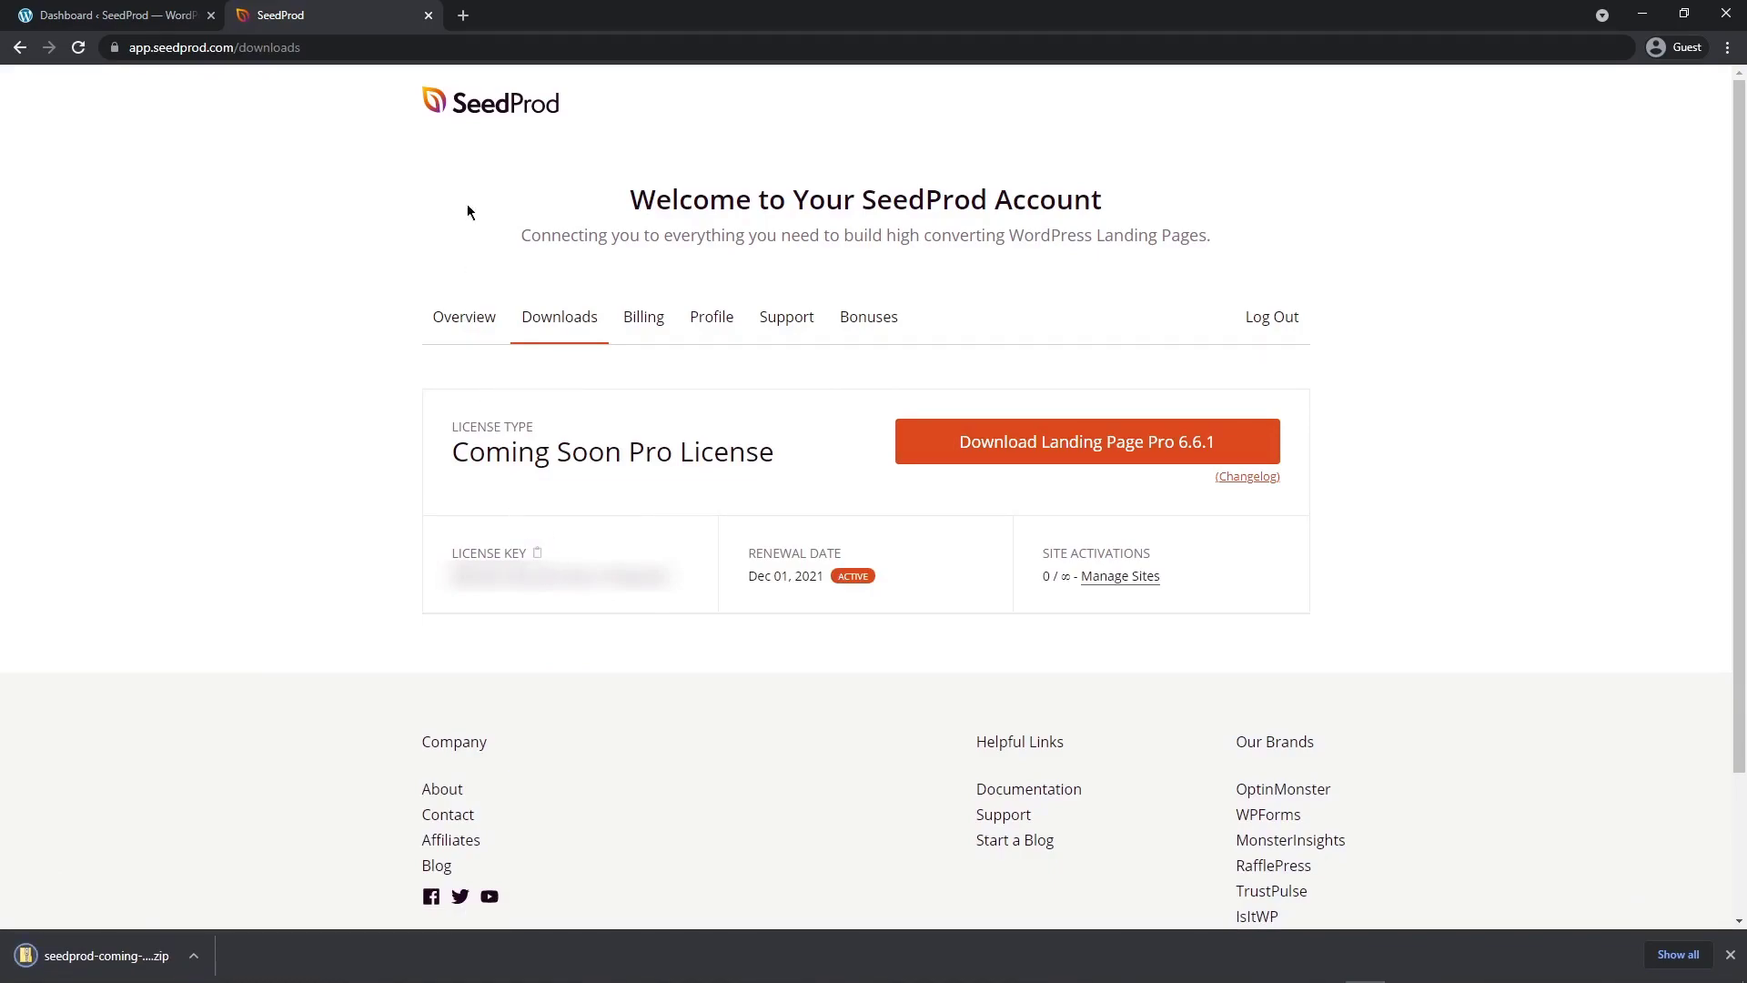
- Upload the downloaded SeedProd zip as a new plugin on the WordPress site, then install and activate it
click(429, 16)
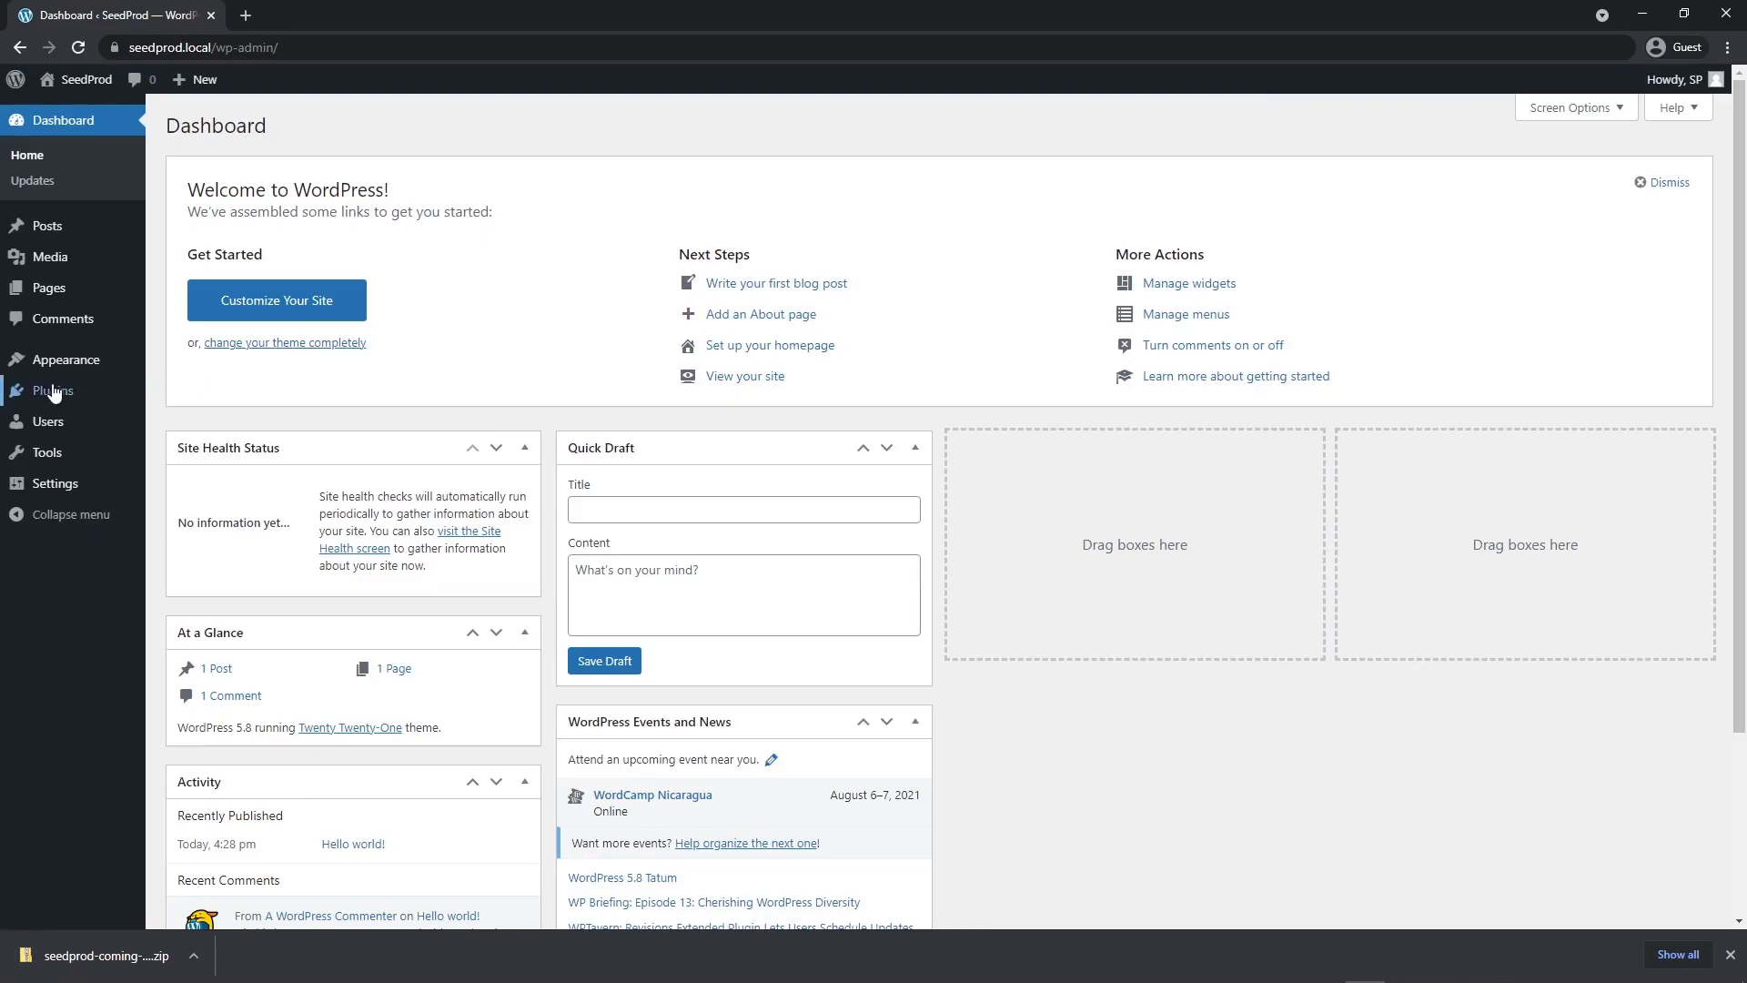
mouse_move(54, 390)
click(197, 421)
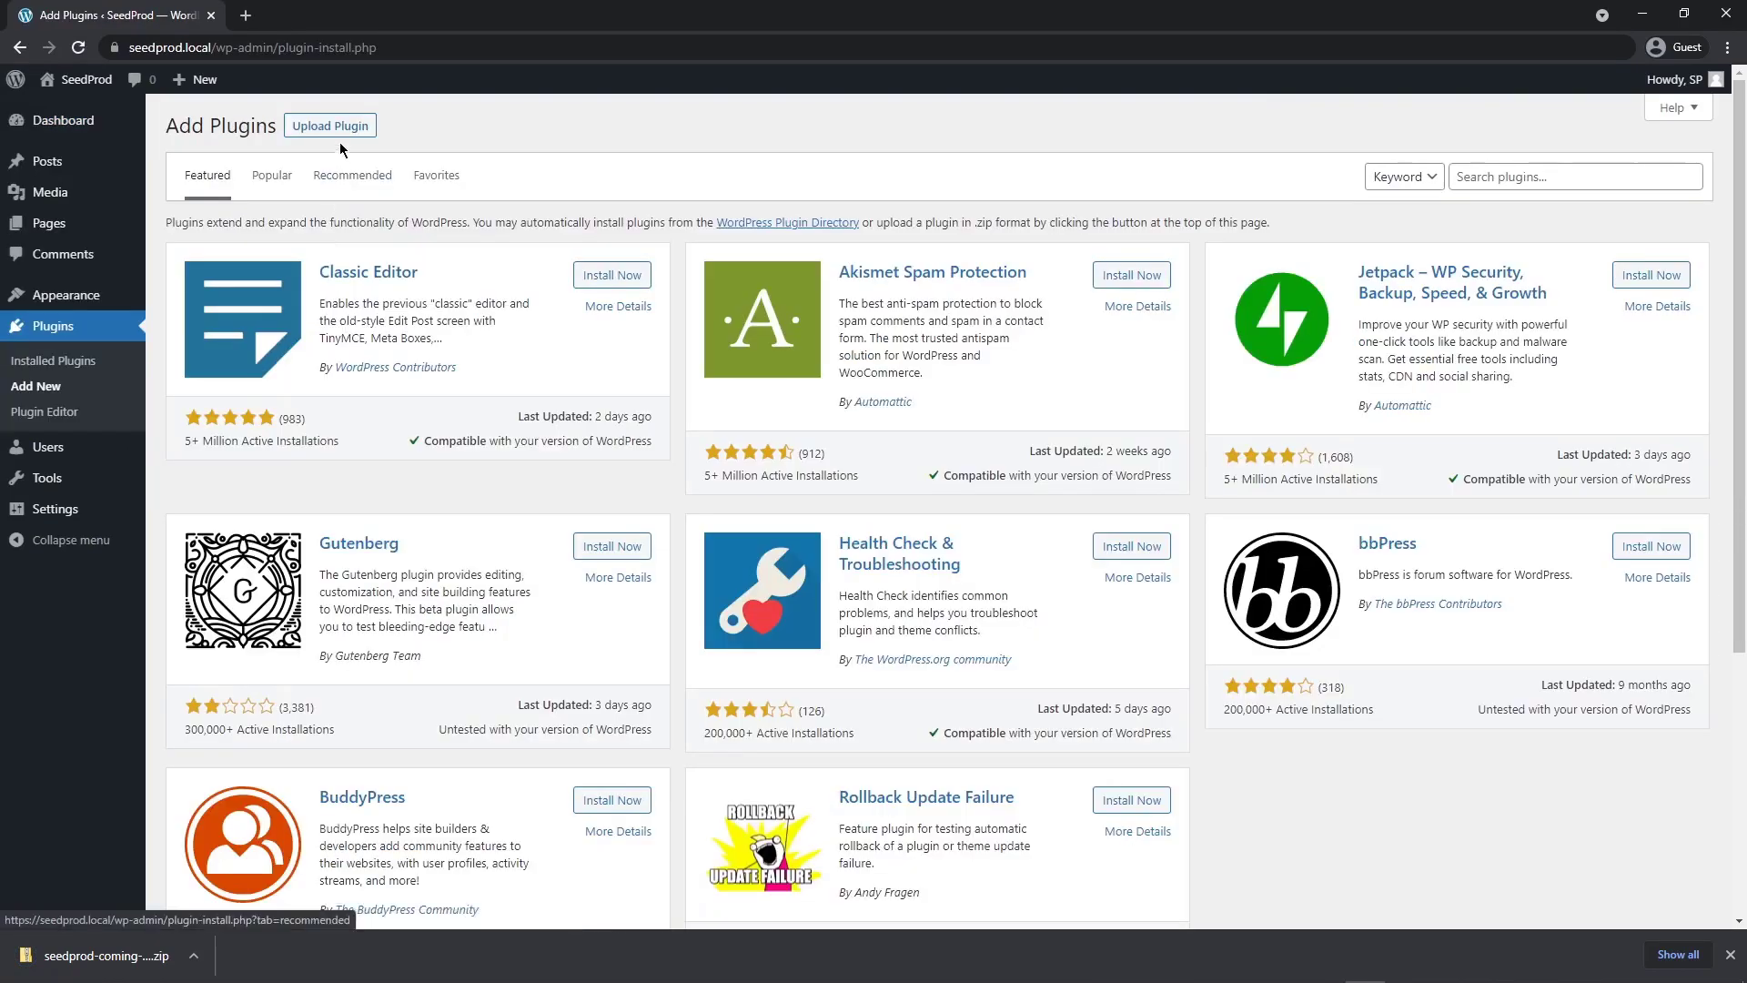
click(331, 125)
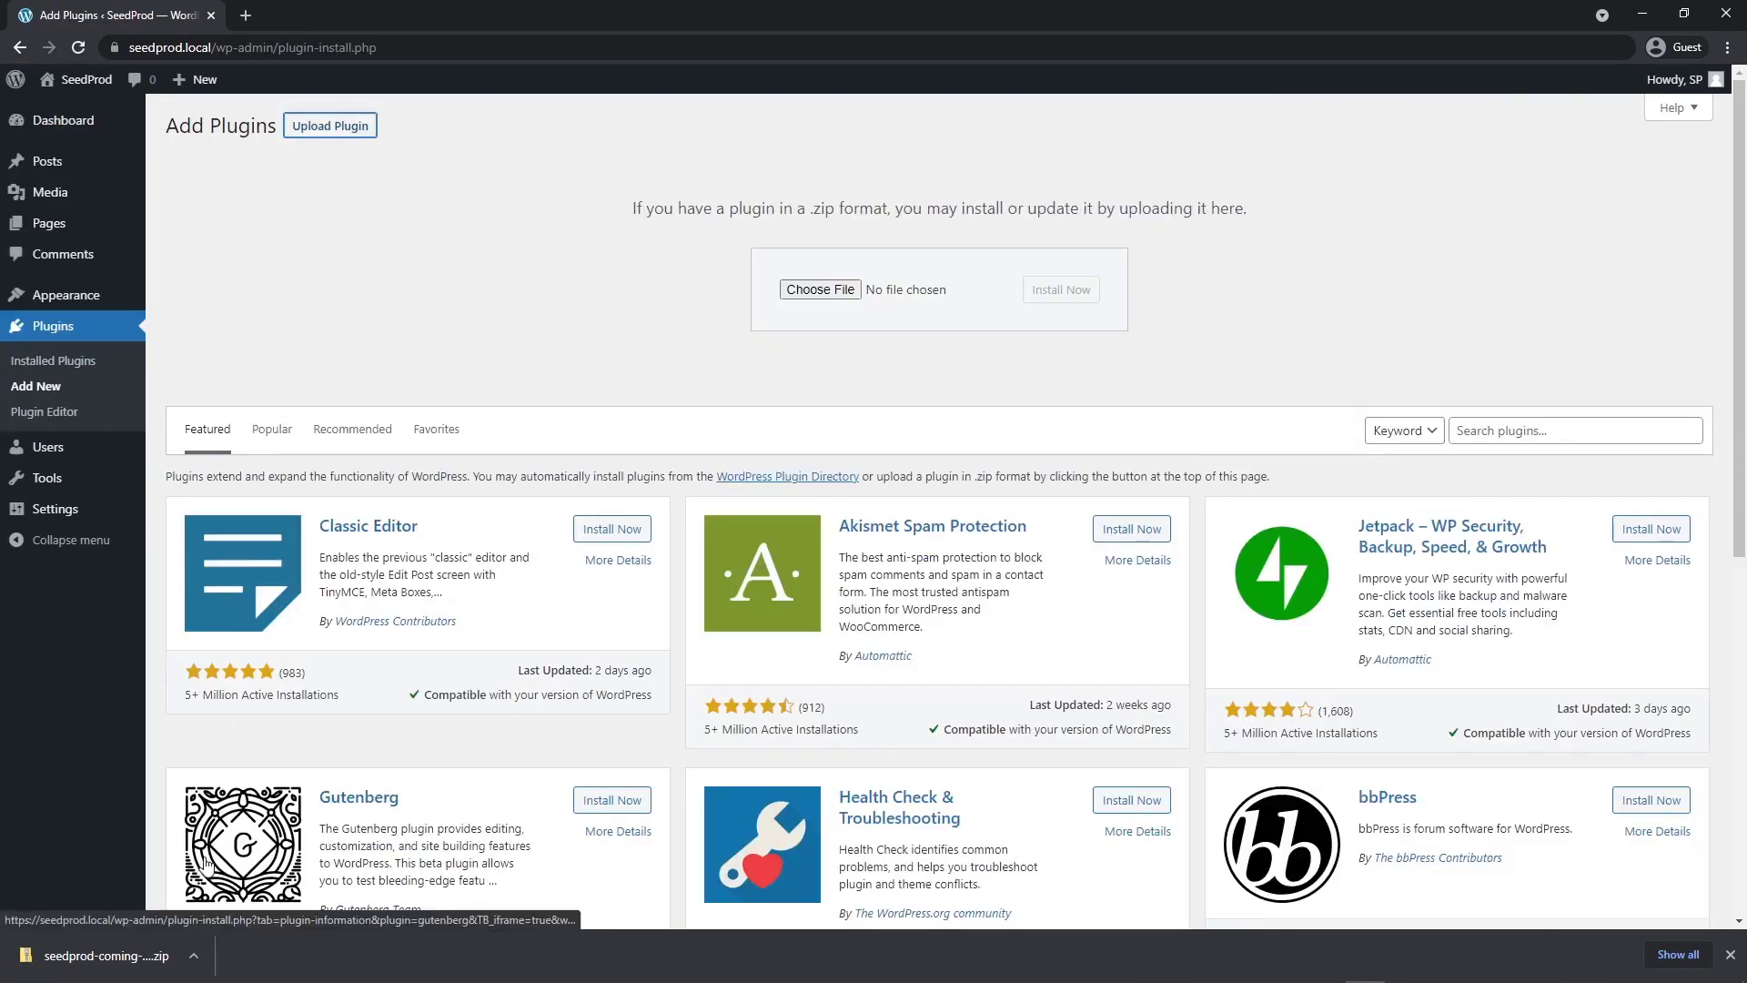
drag(91, 956, 819, 289)
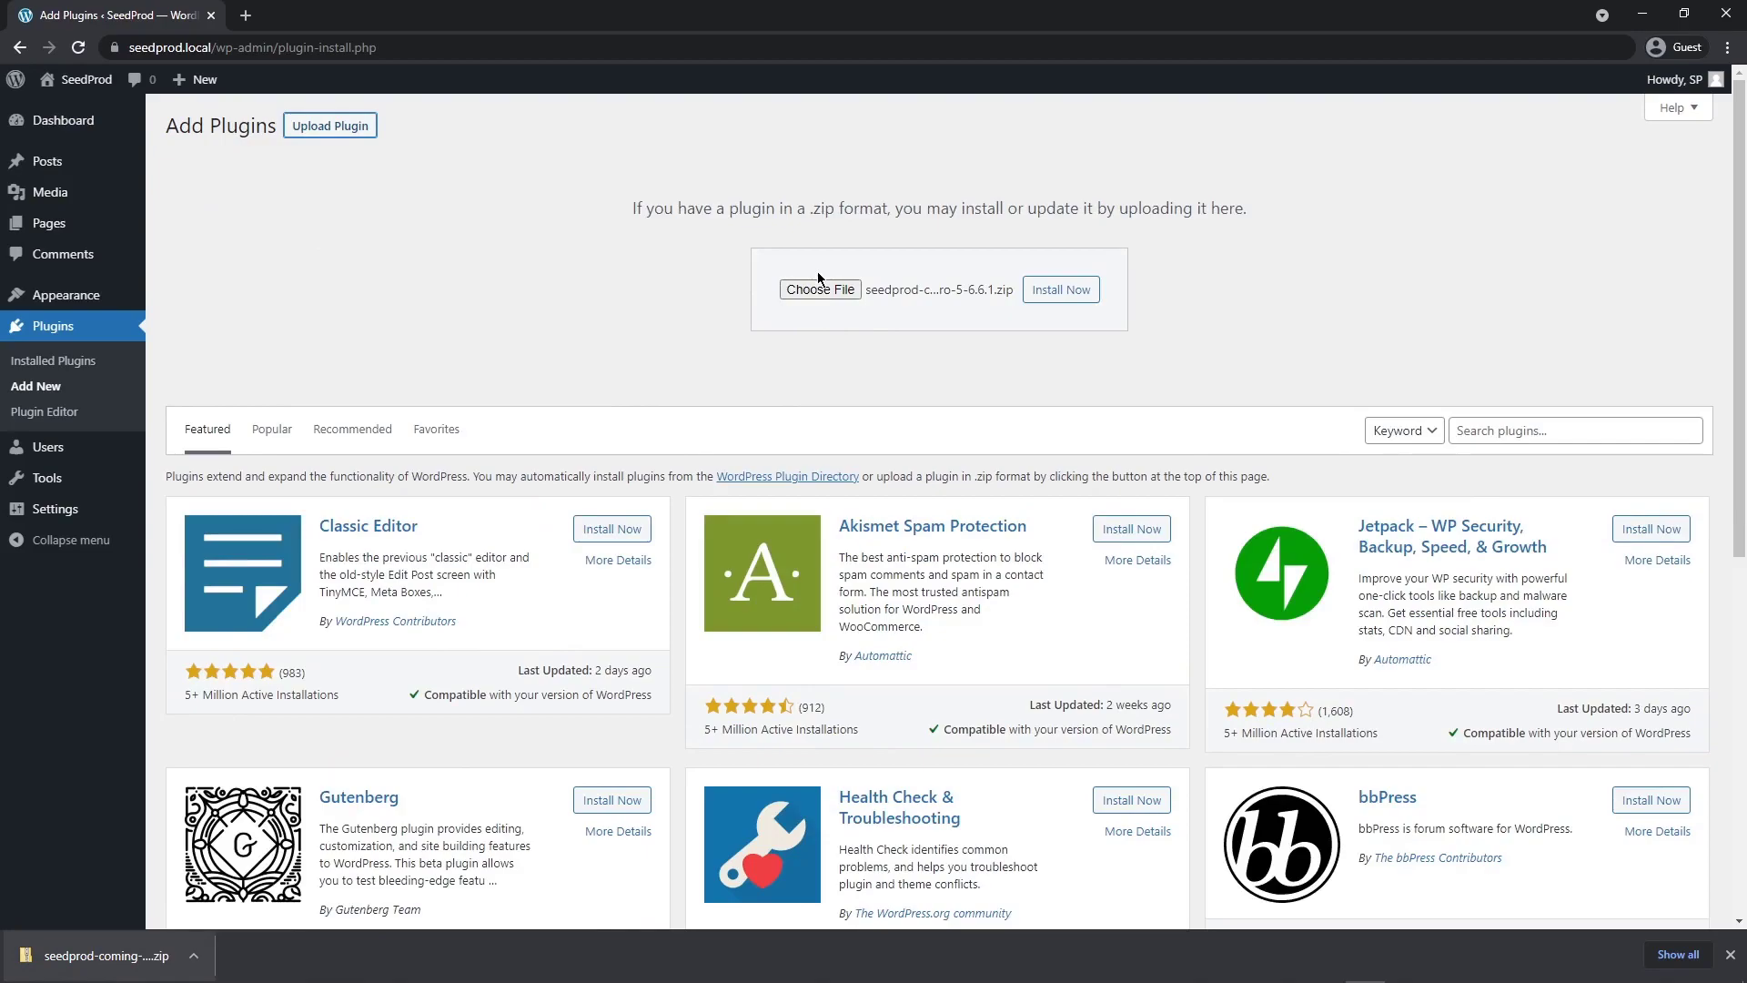
click(1062, 291)
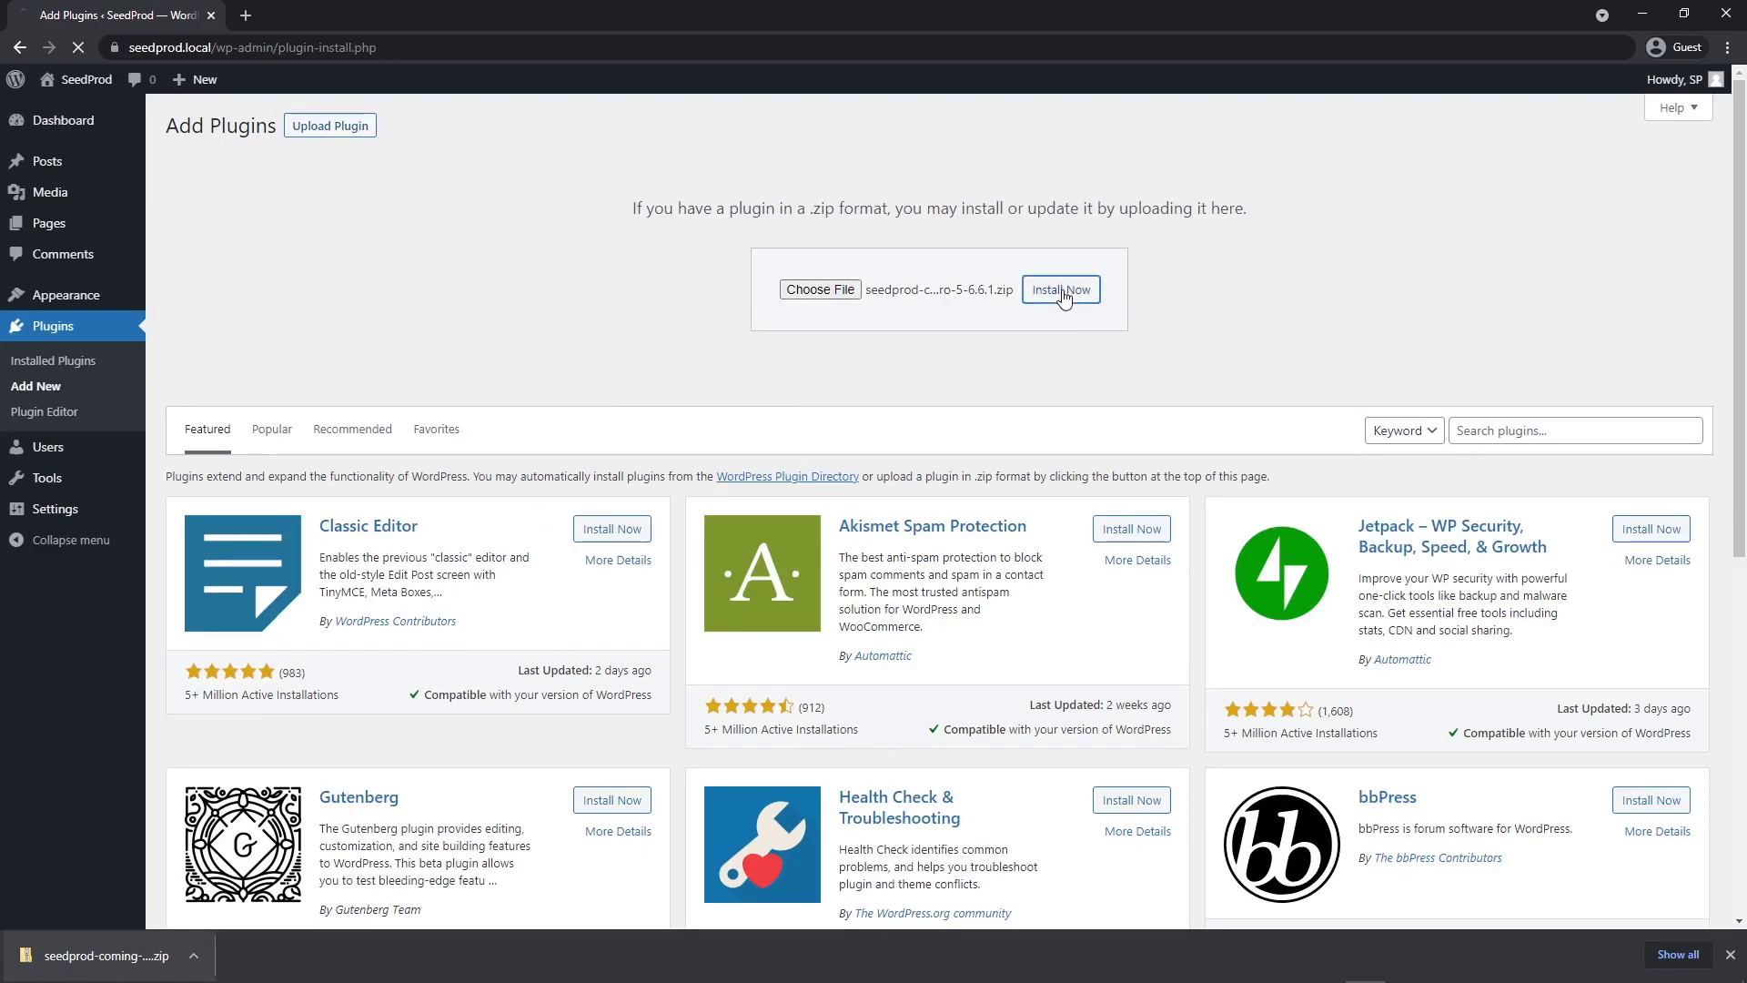
click(218, 284)
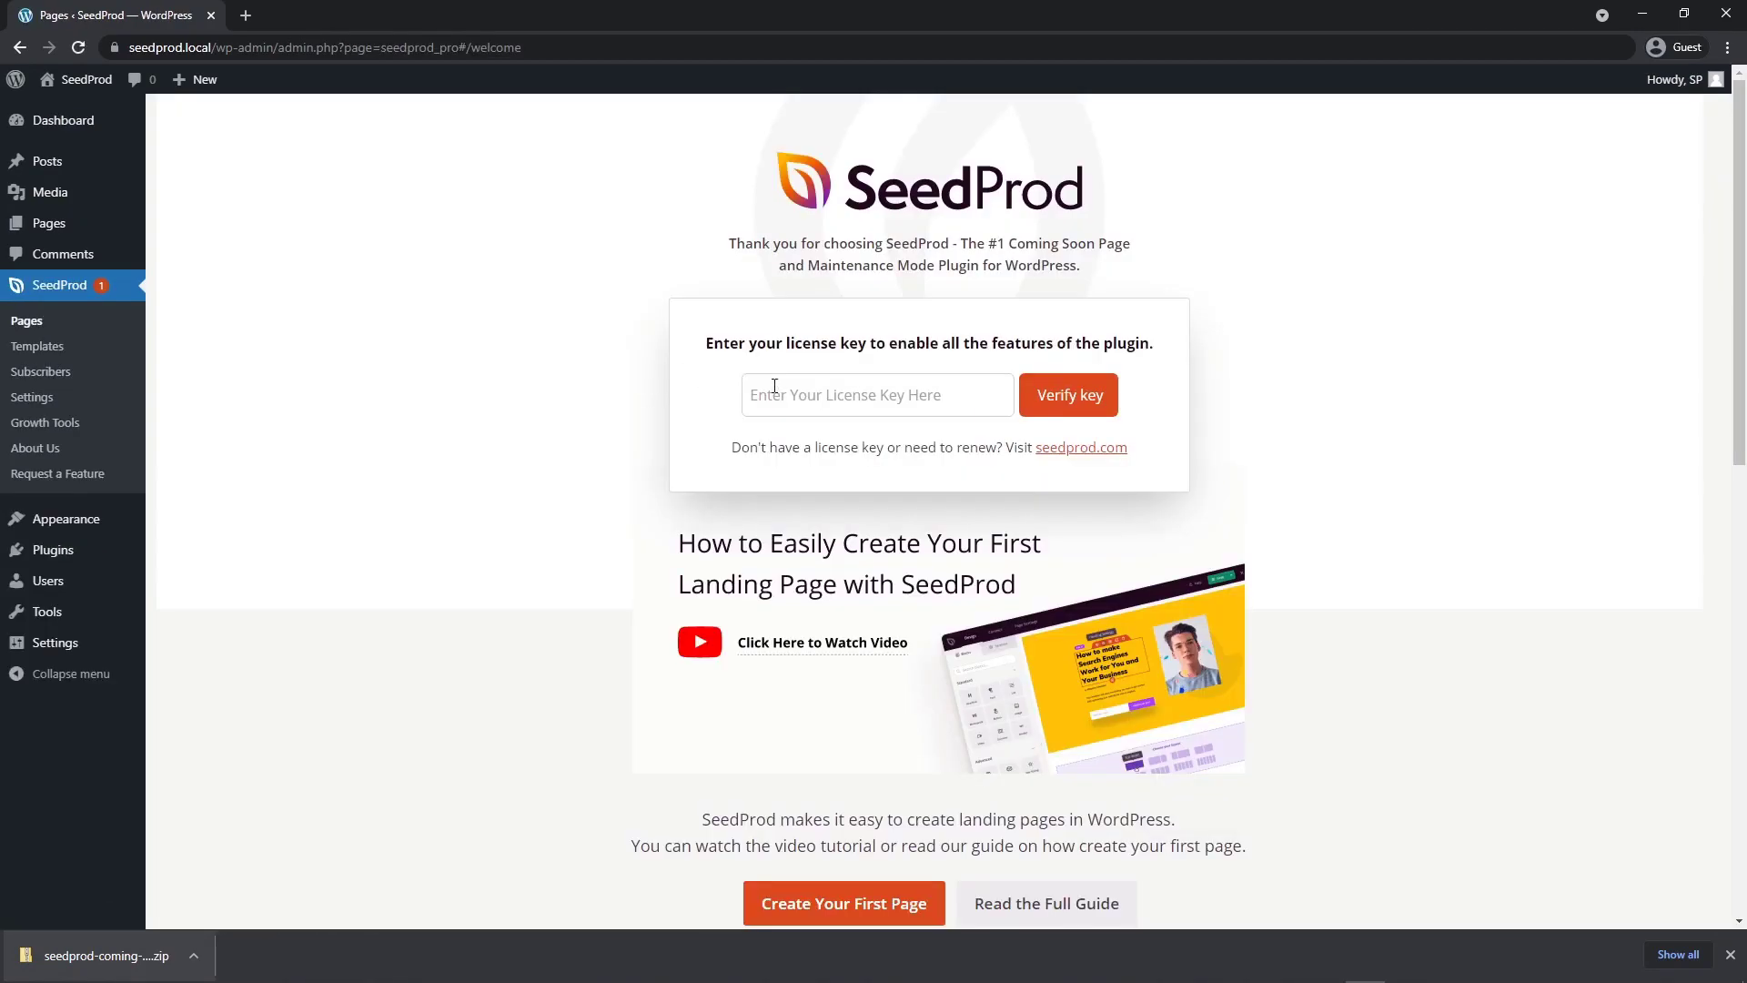
- Paste the SeedProd license key into the plugin's welcome page and verify it
right_click(822, 393)
click(896, 538)
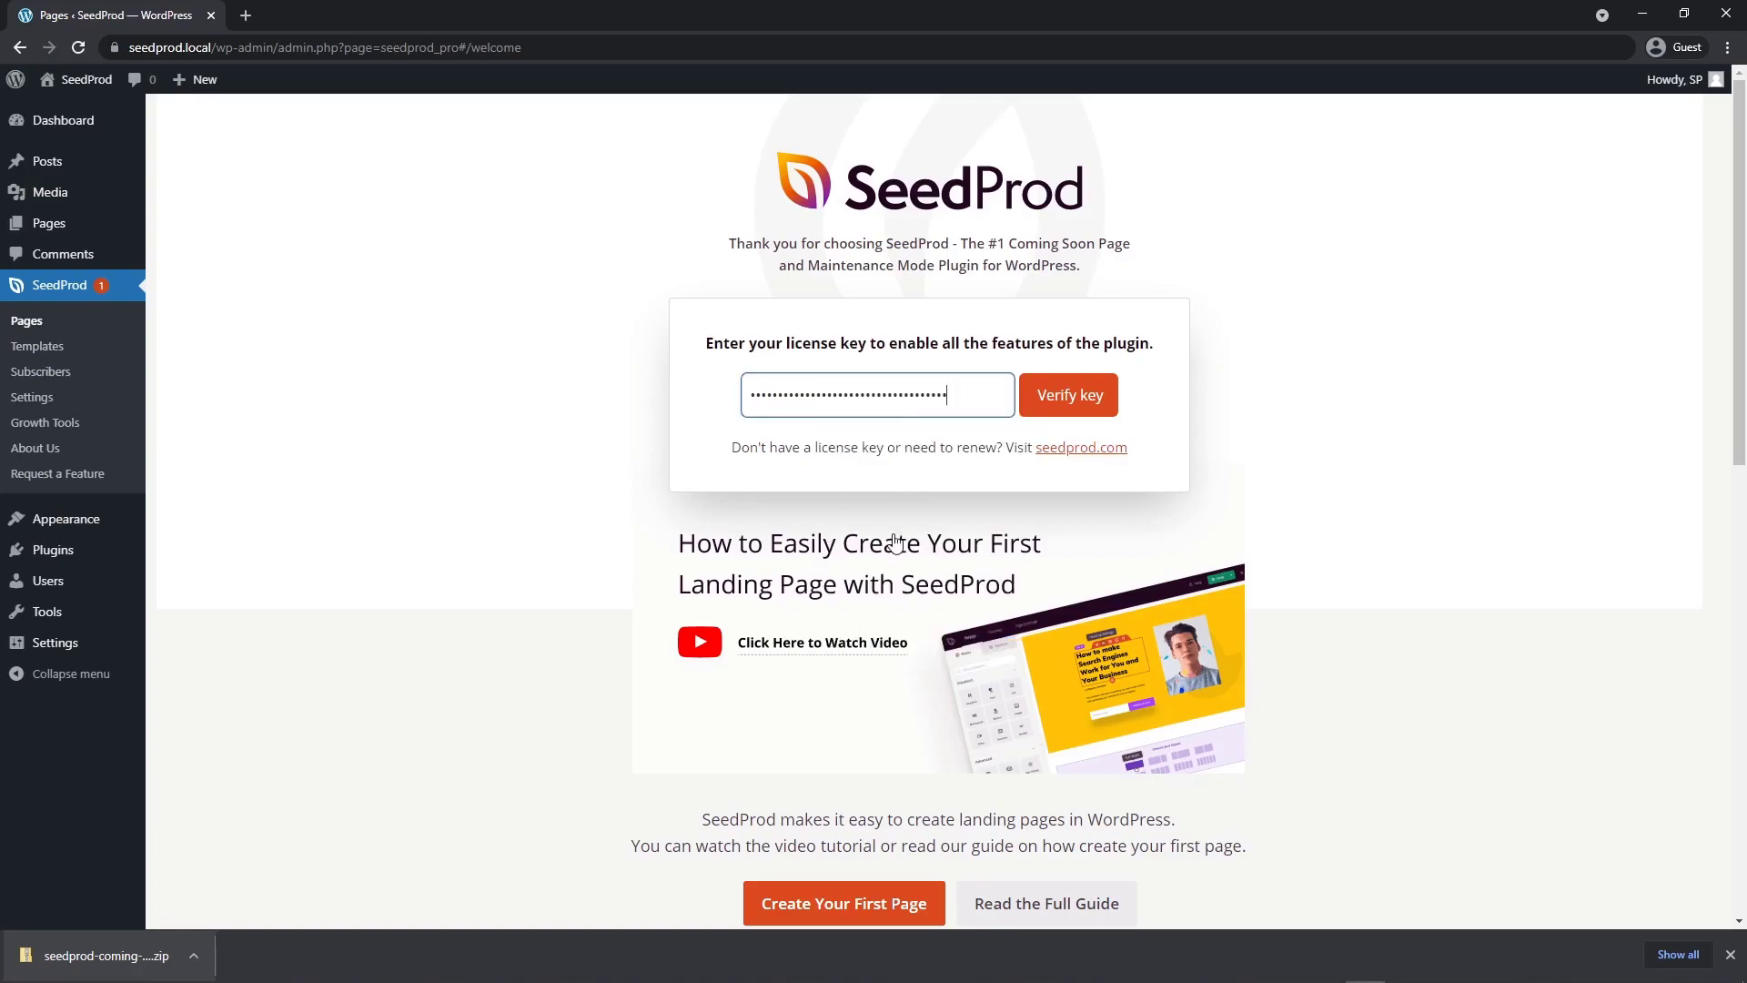
click(1033, 399)
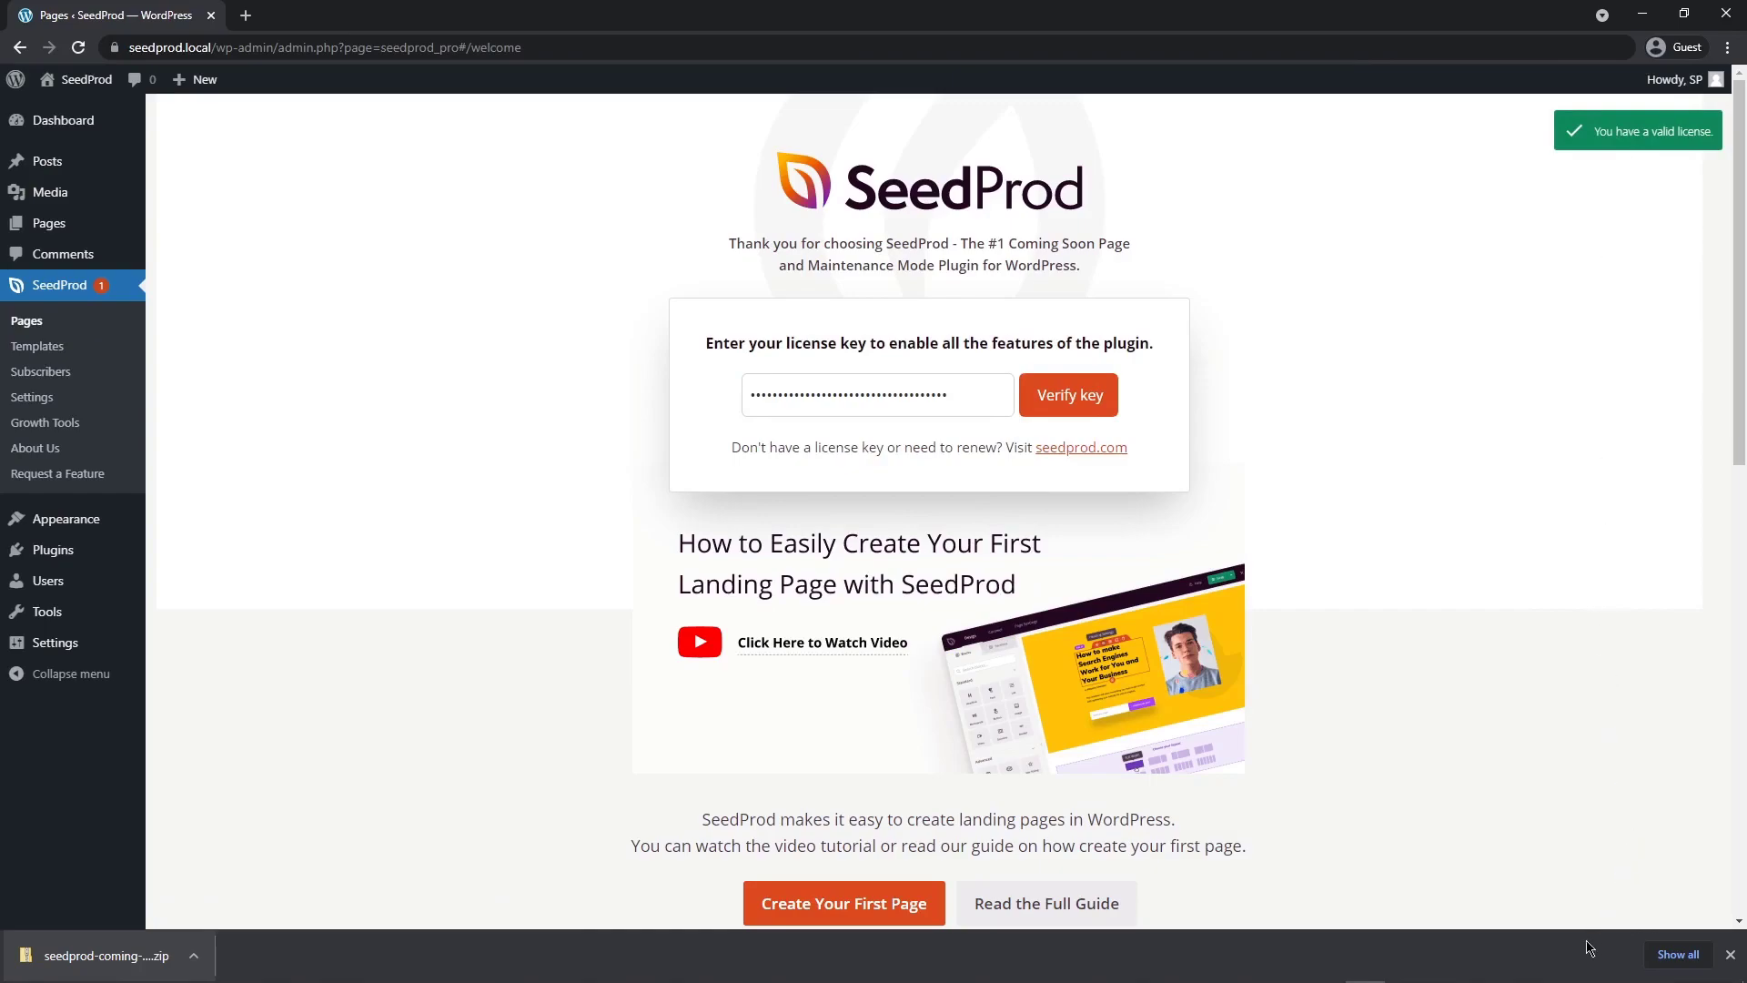
click(1730, 954)
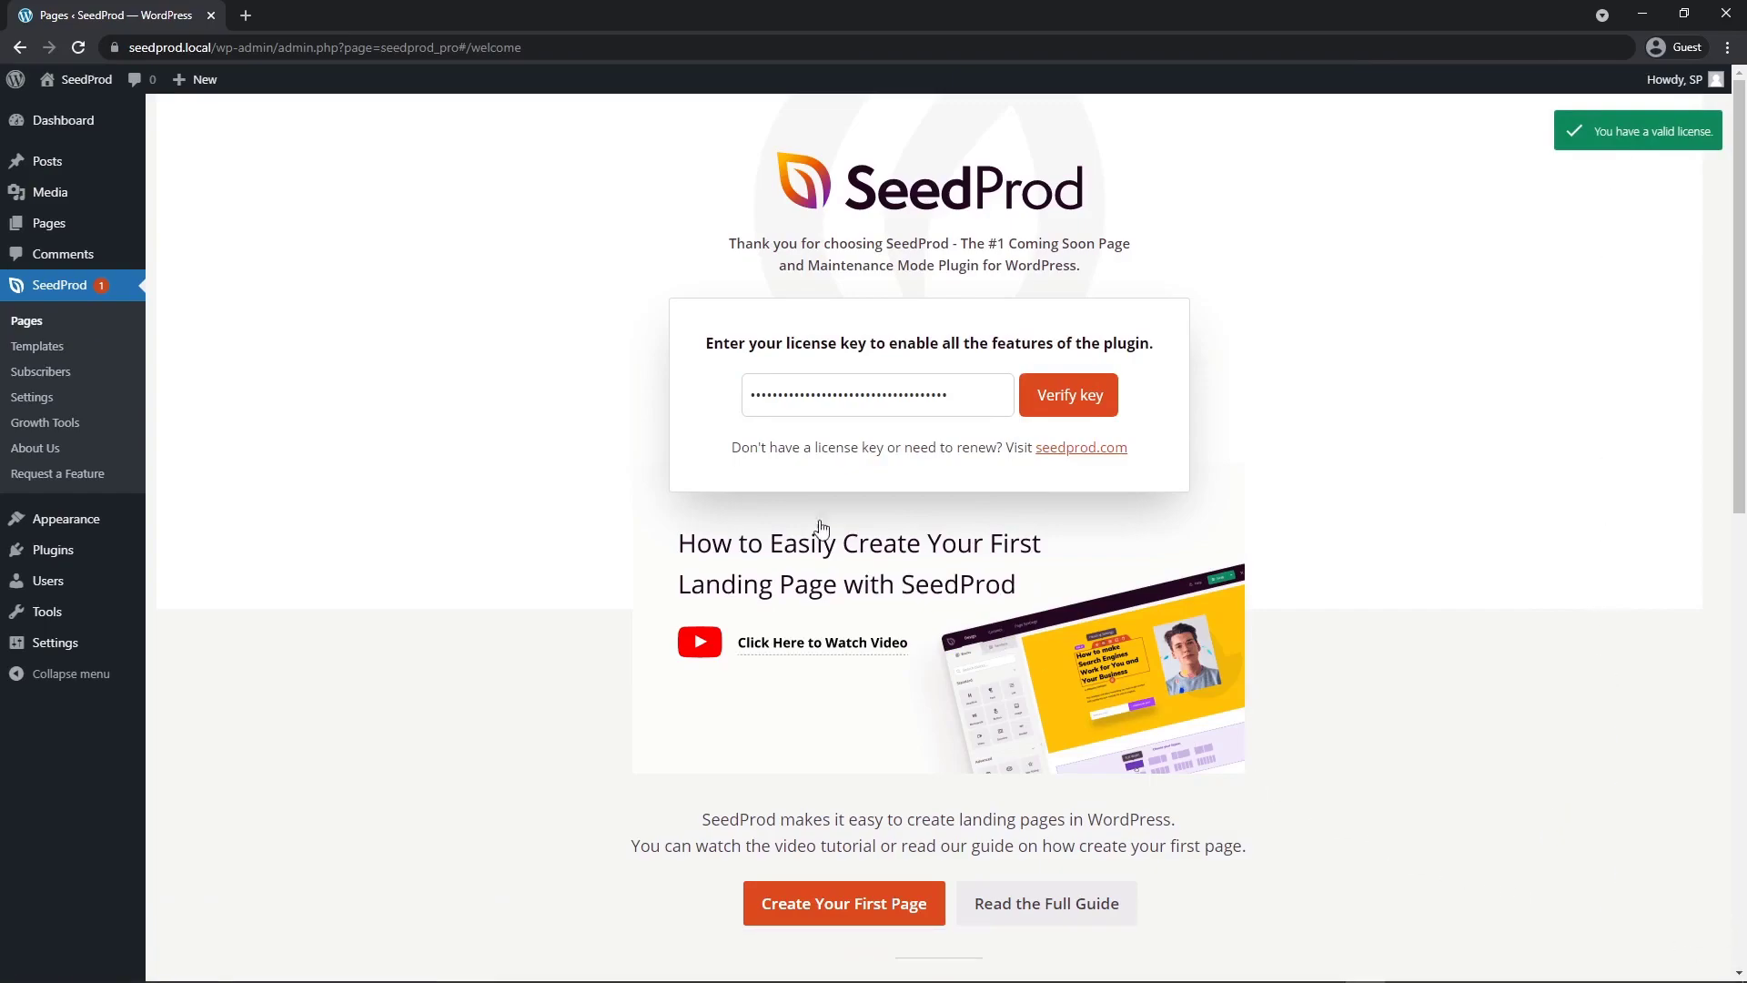
- Create a new landing page from the Blank Template, name it "My Landing Page" and start editing it
click(32, 324)
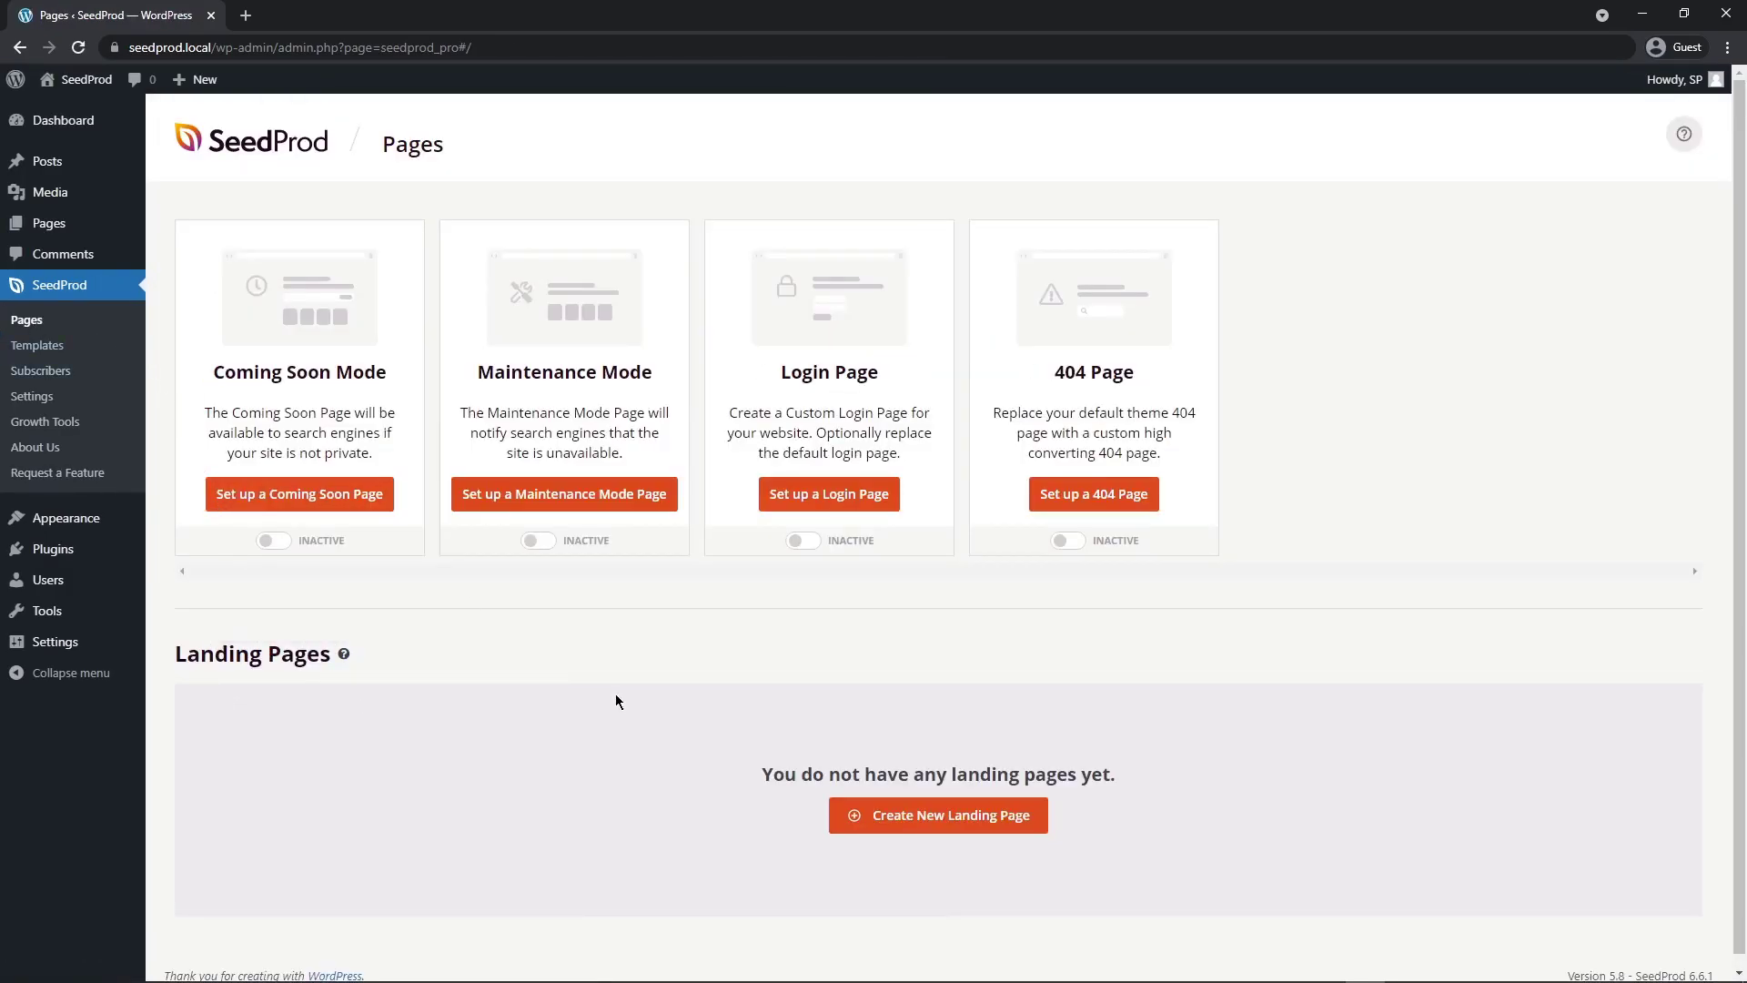
click(974, 816)
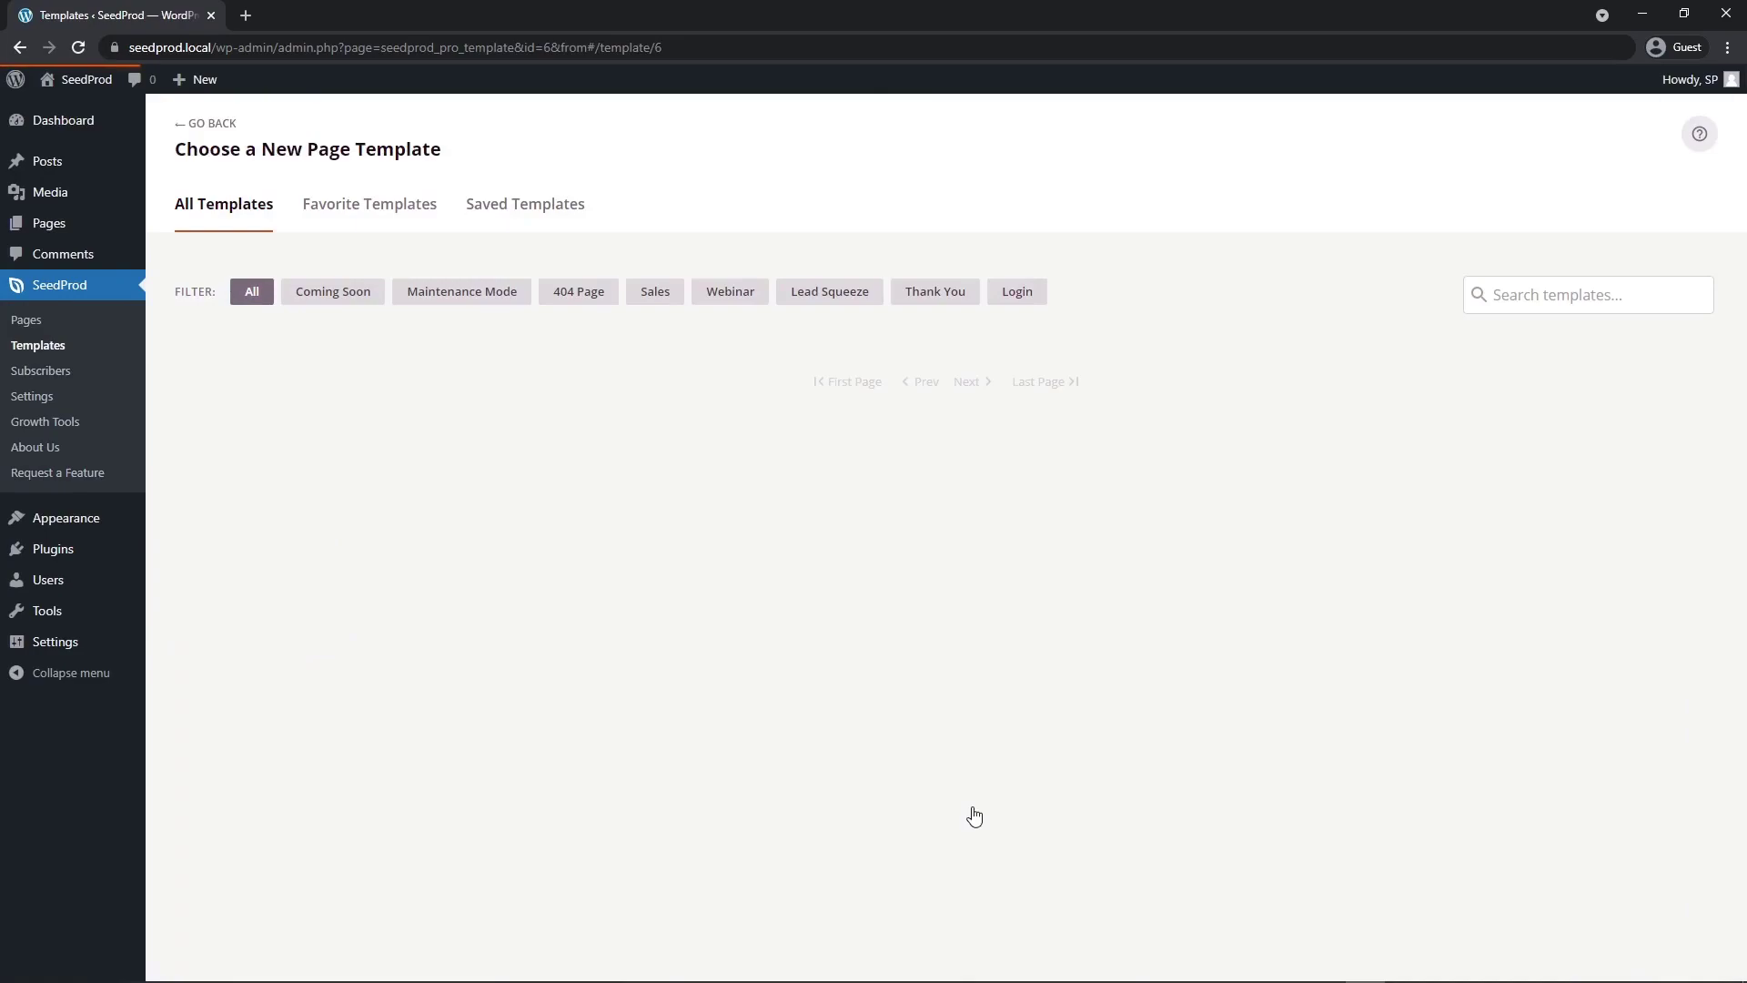
scroll(1723, 132, down, 4)
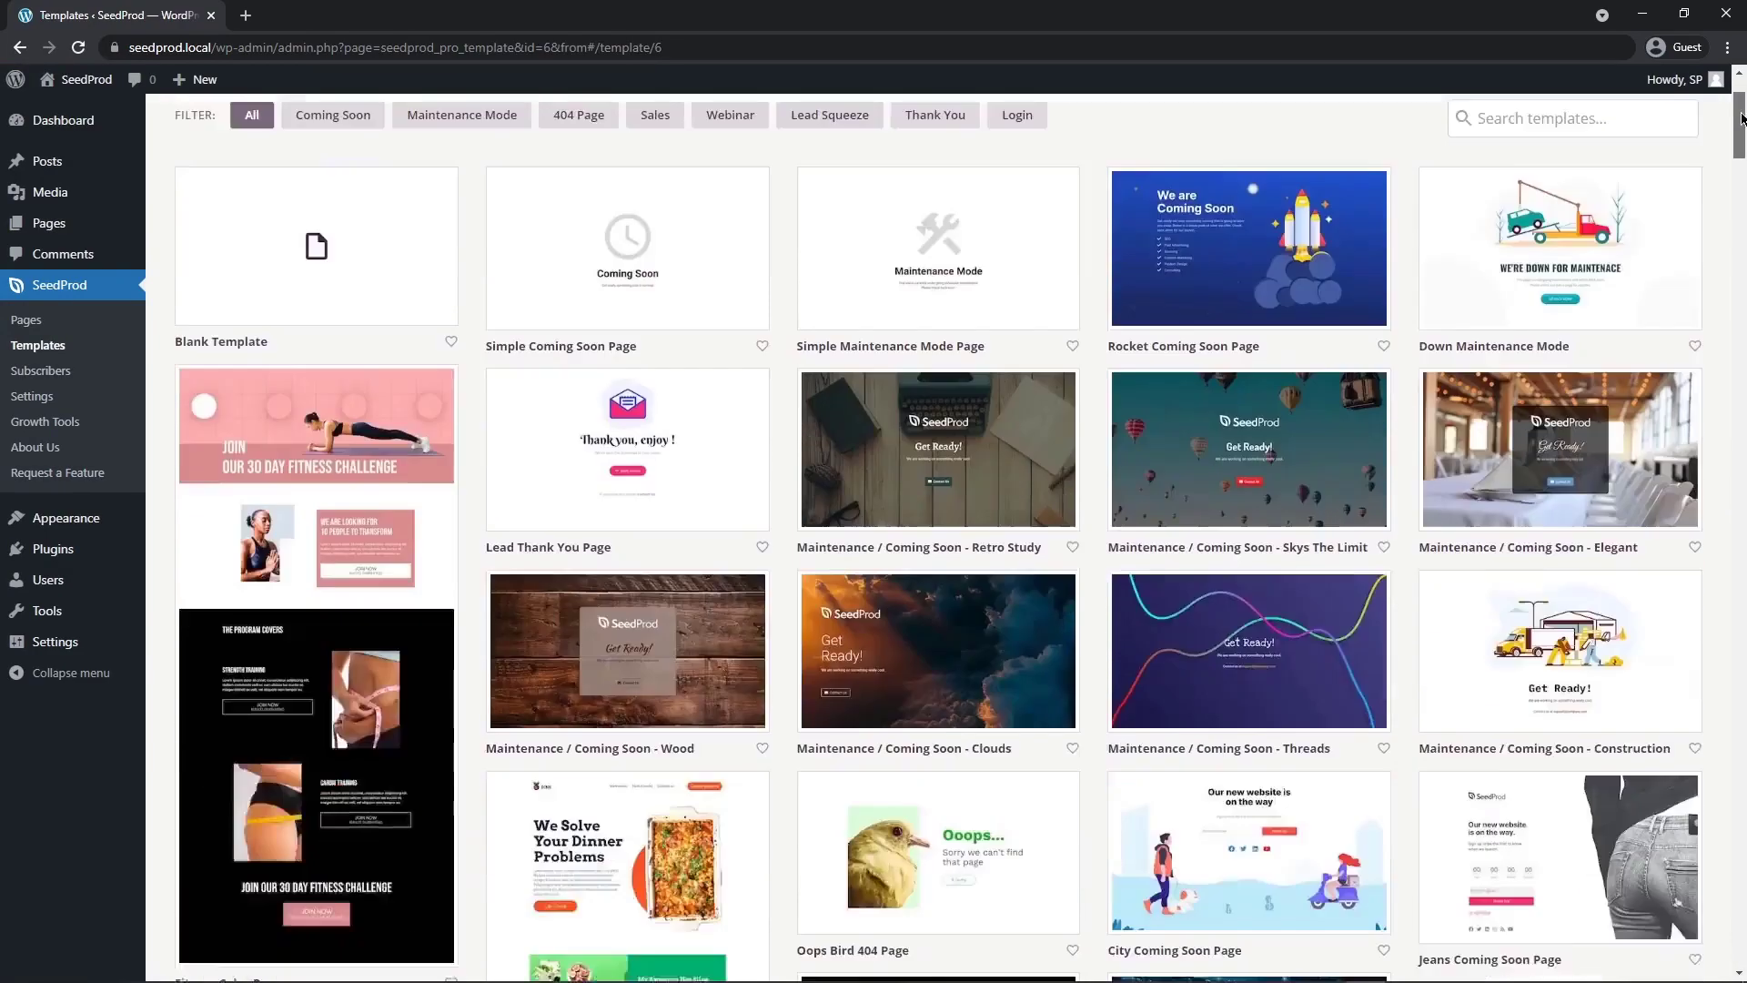
scroll(1412, 137, up, 4)
mouse_move(296, 428)
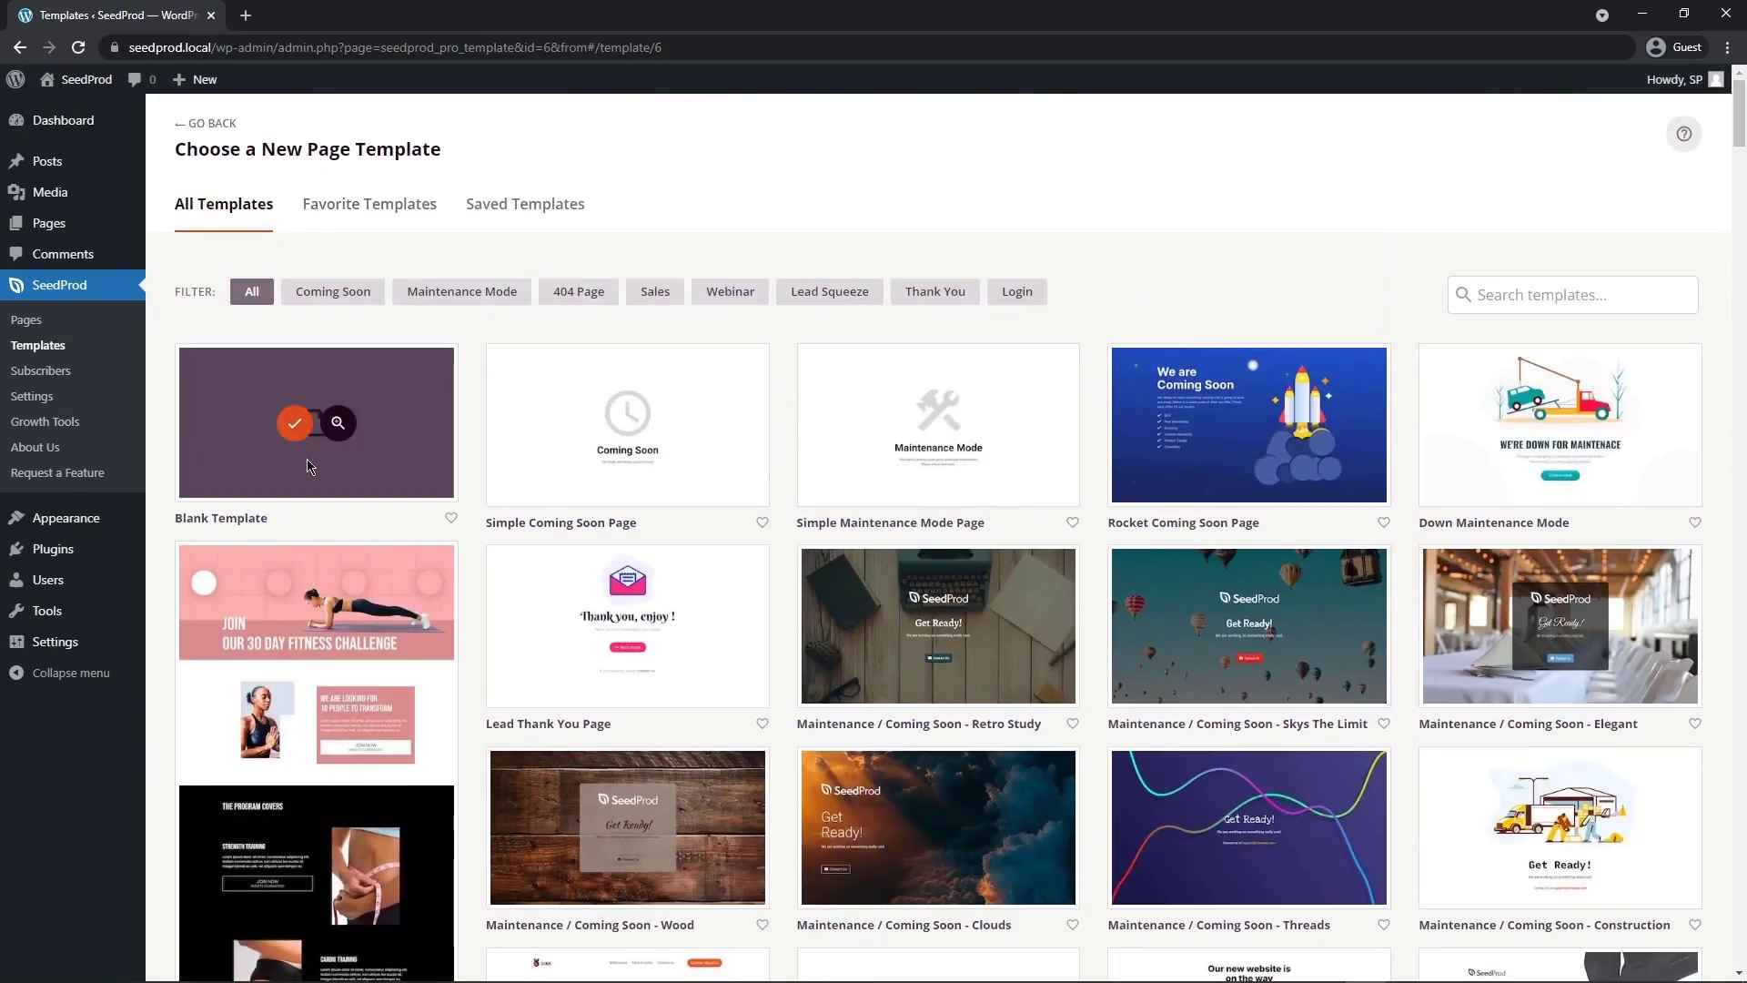
click(294, 425)
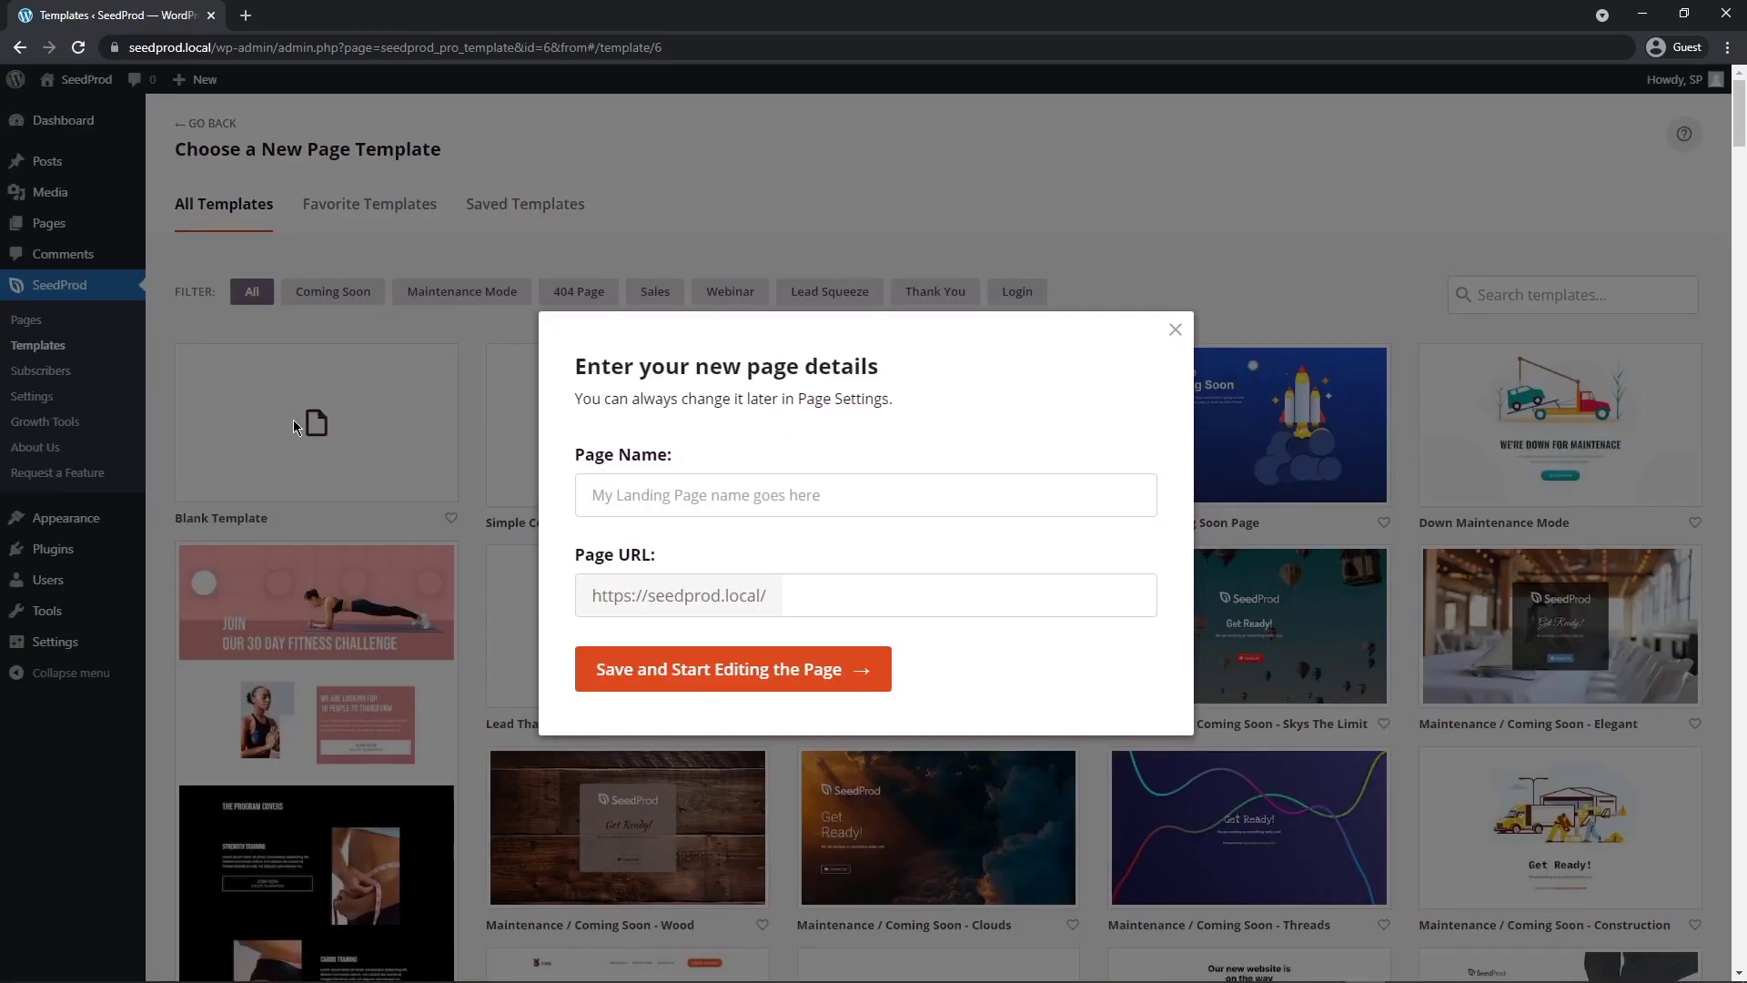
text(My Landing Page)
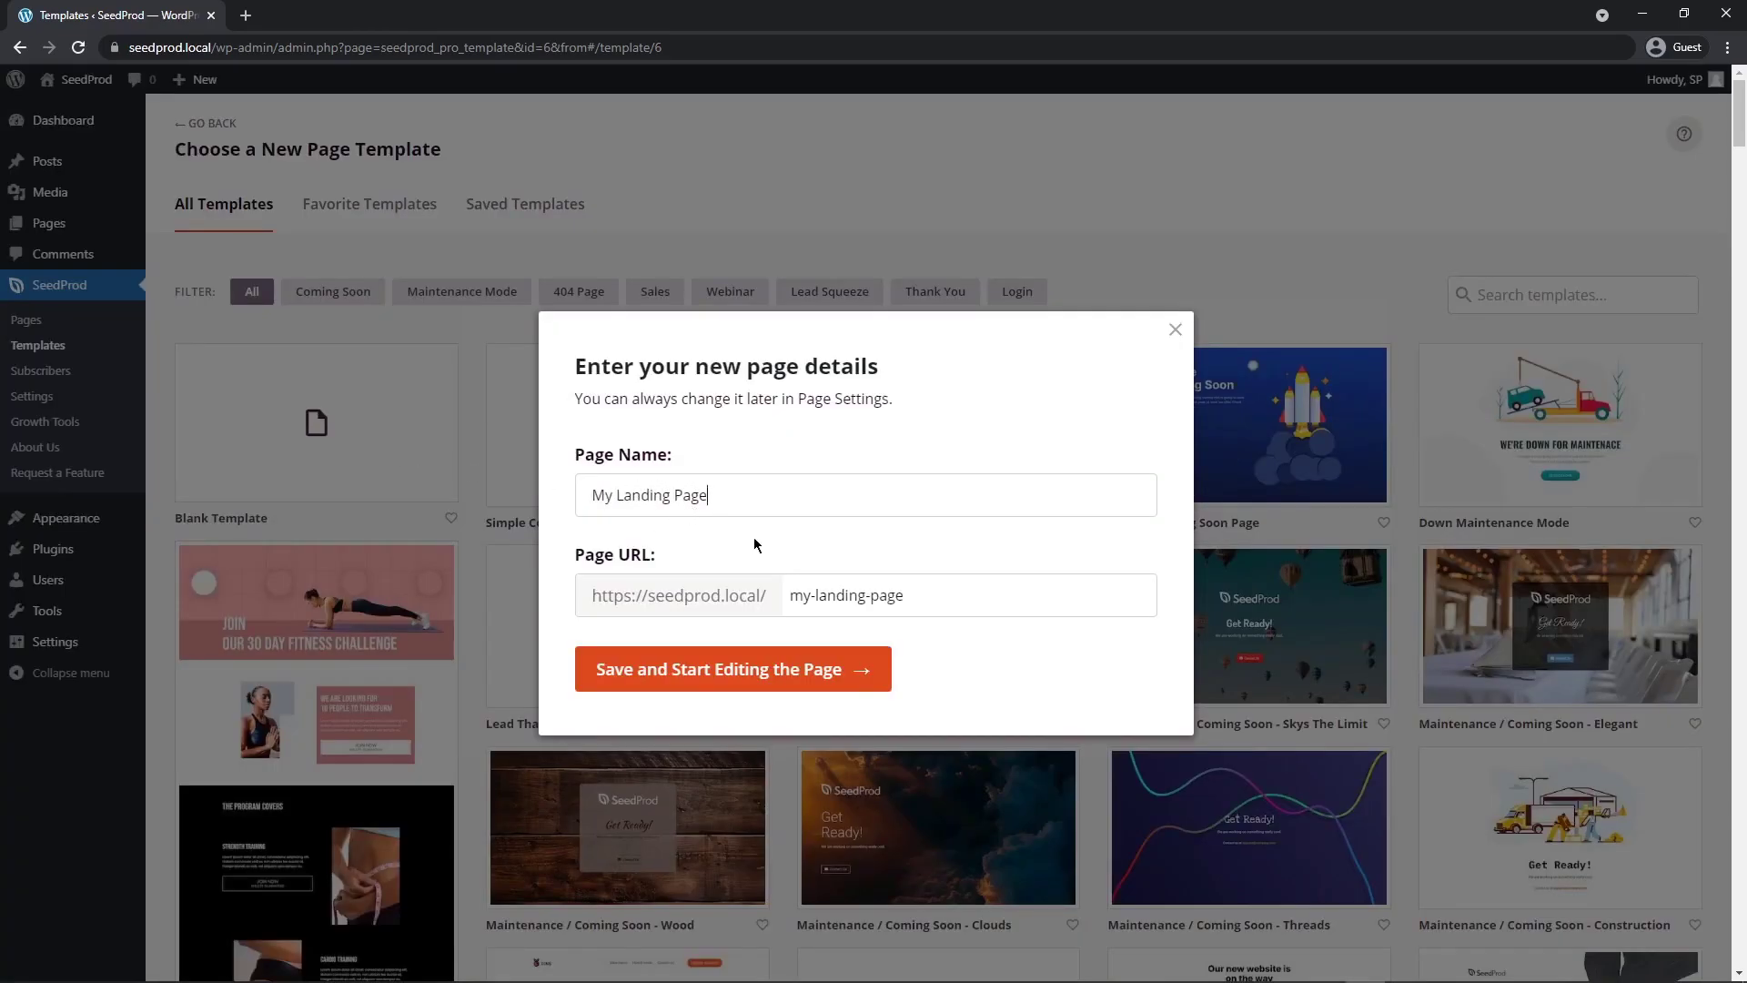
click(732, 675)
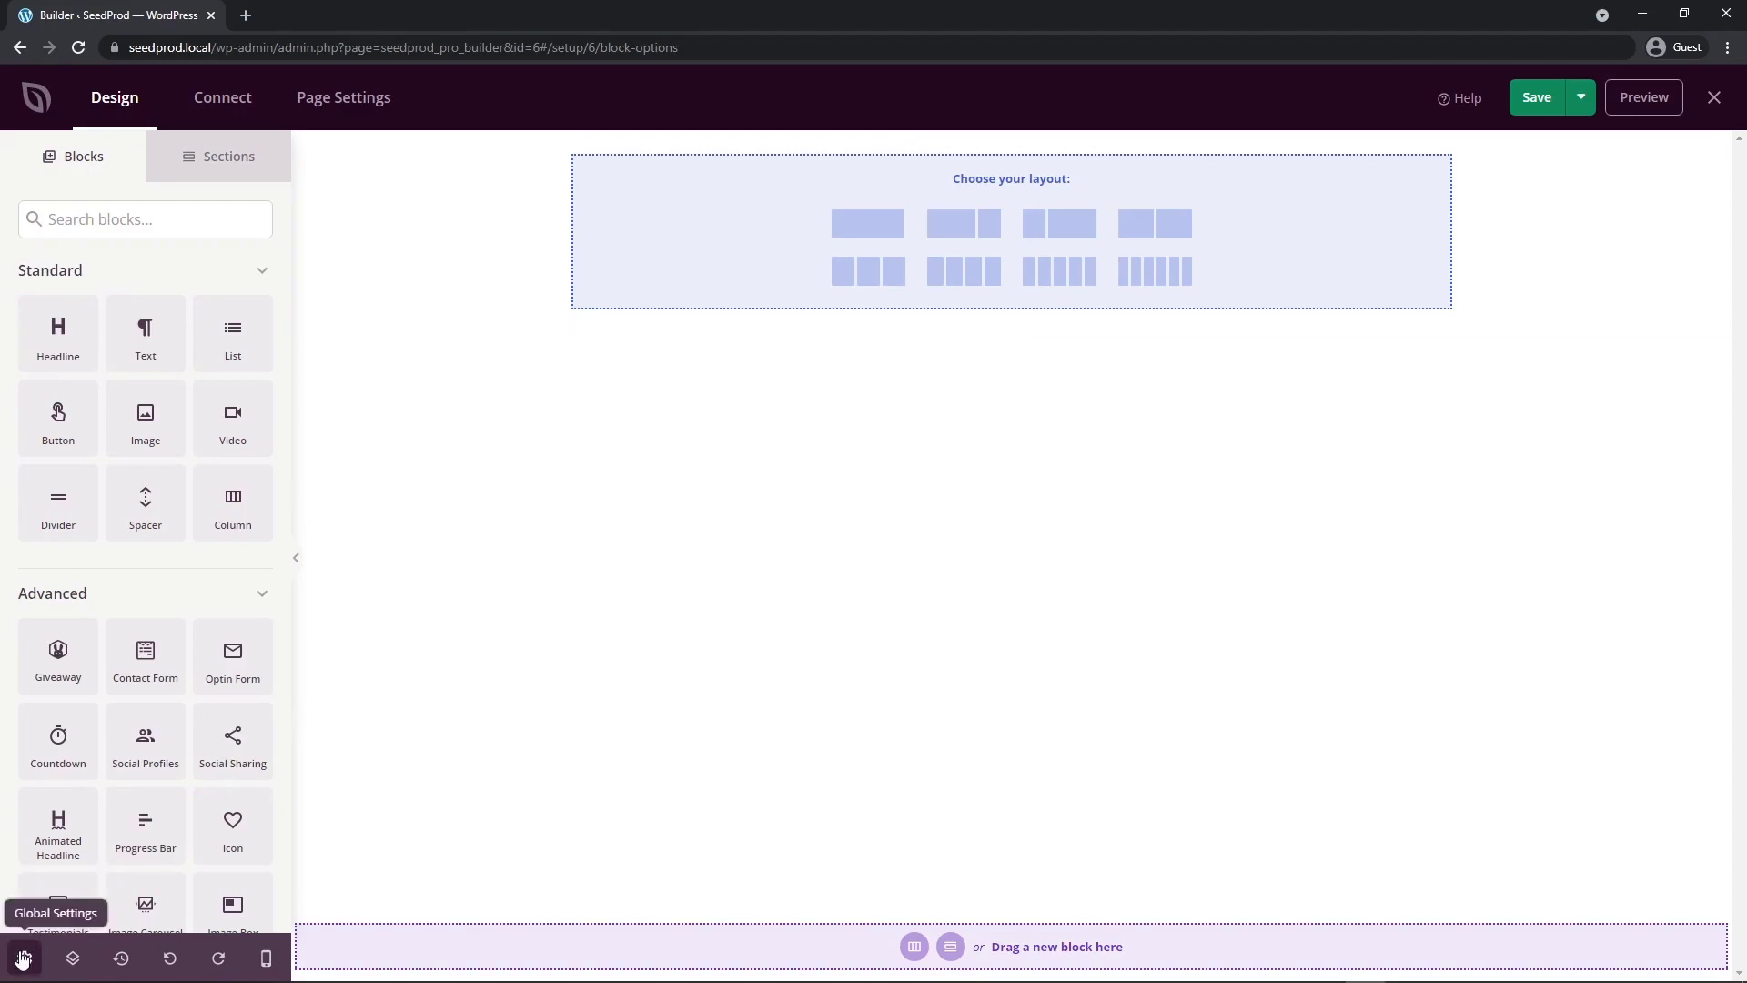
- Apply the black, blue and white color palette to the page in the global color settings
click(24, 959)
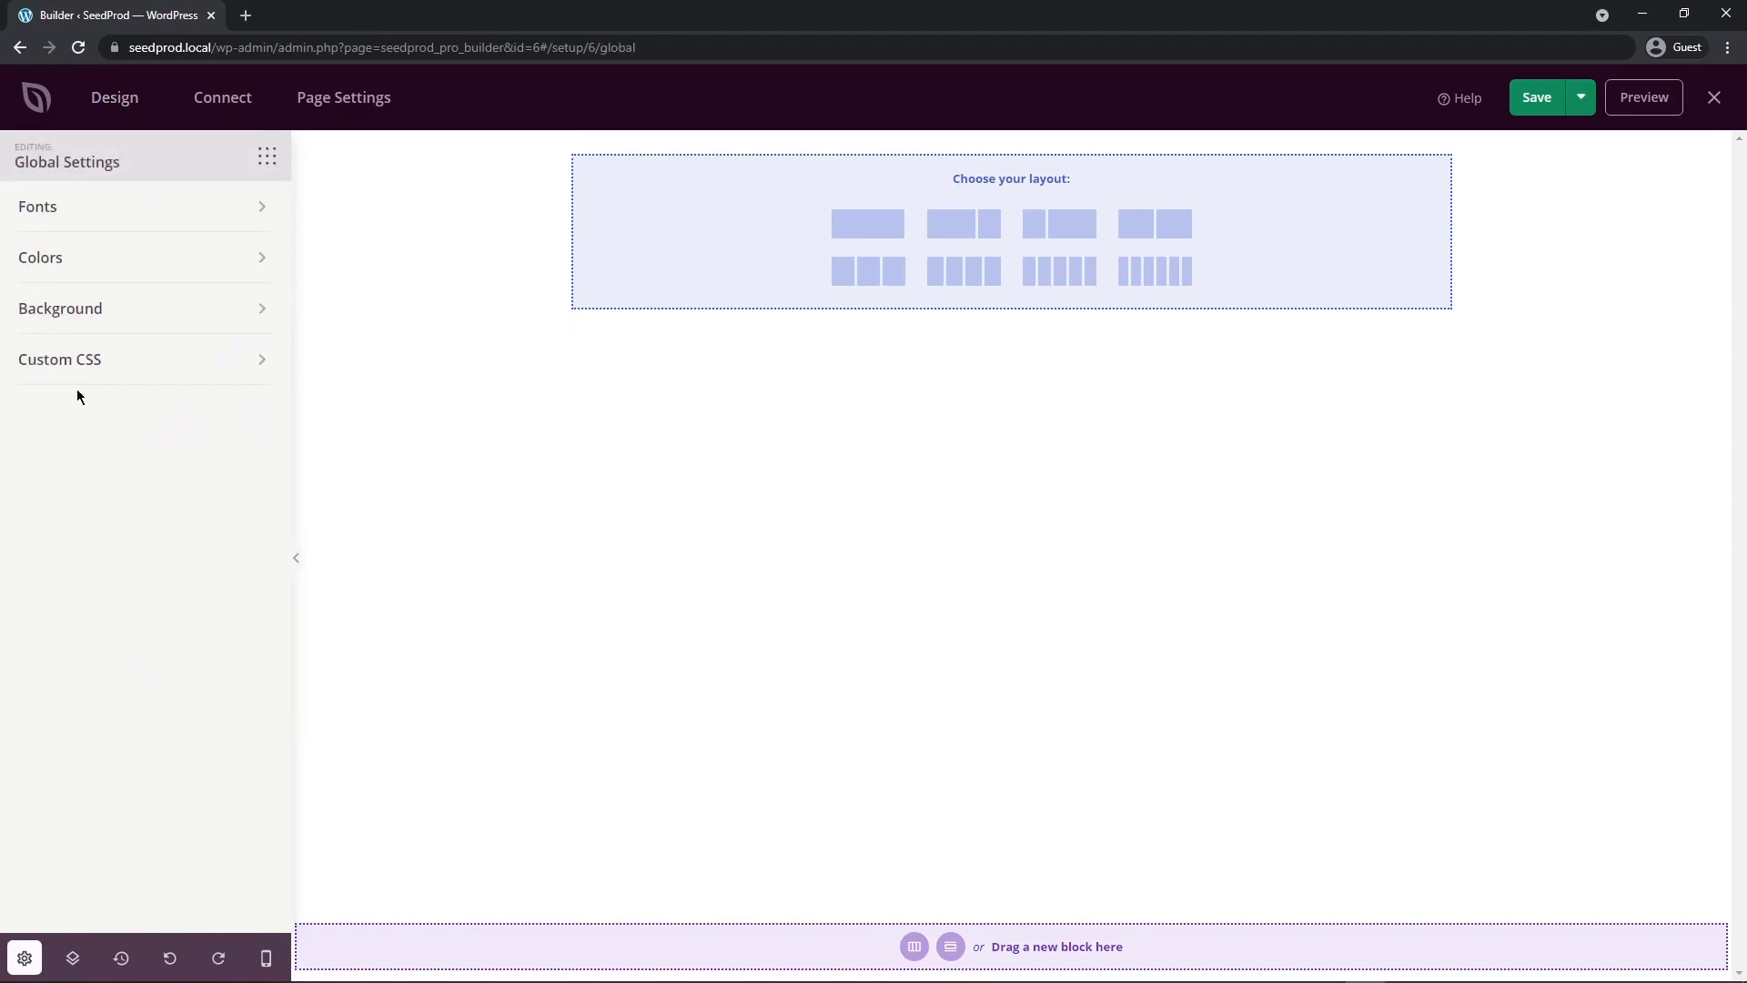
click(54, 258)
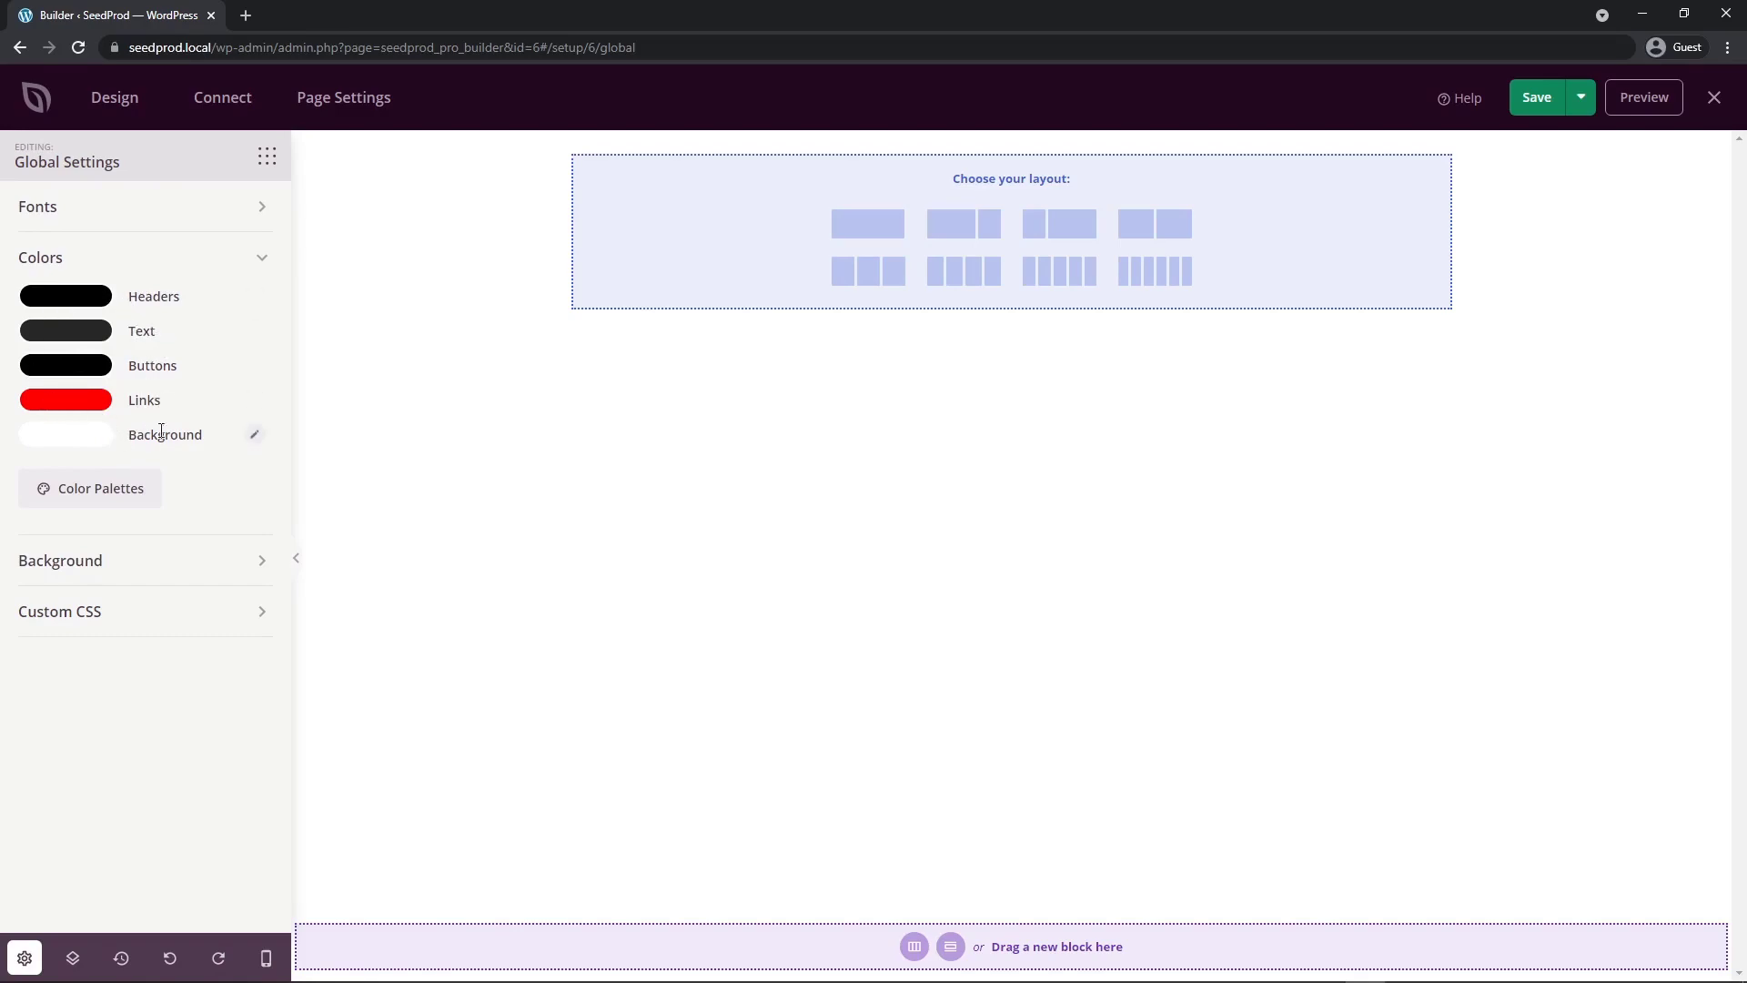
click(87, 495)
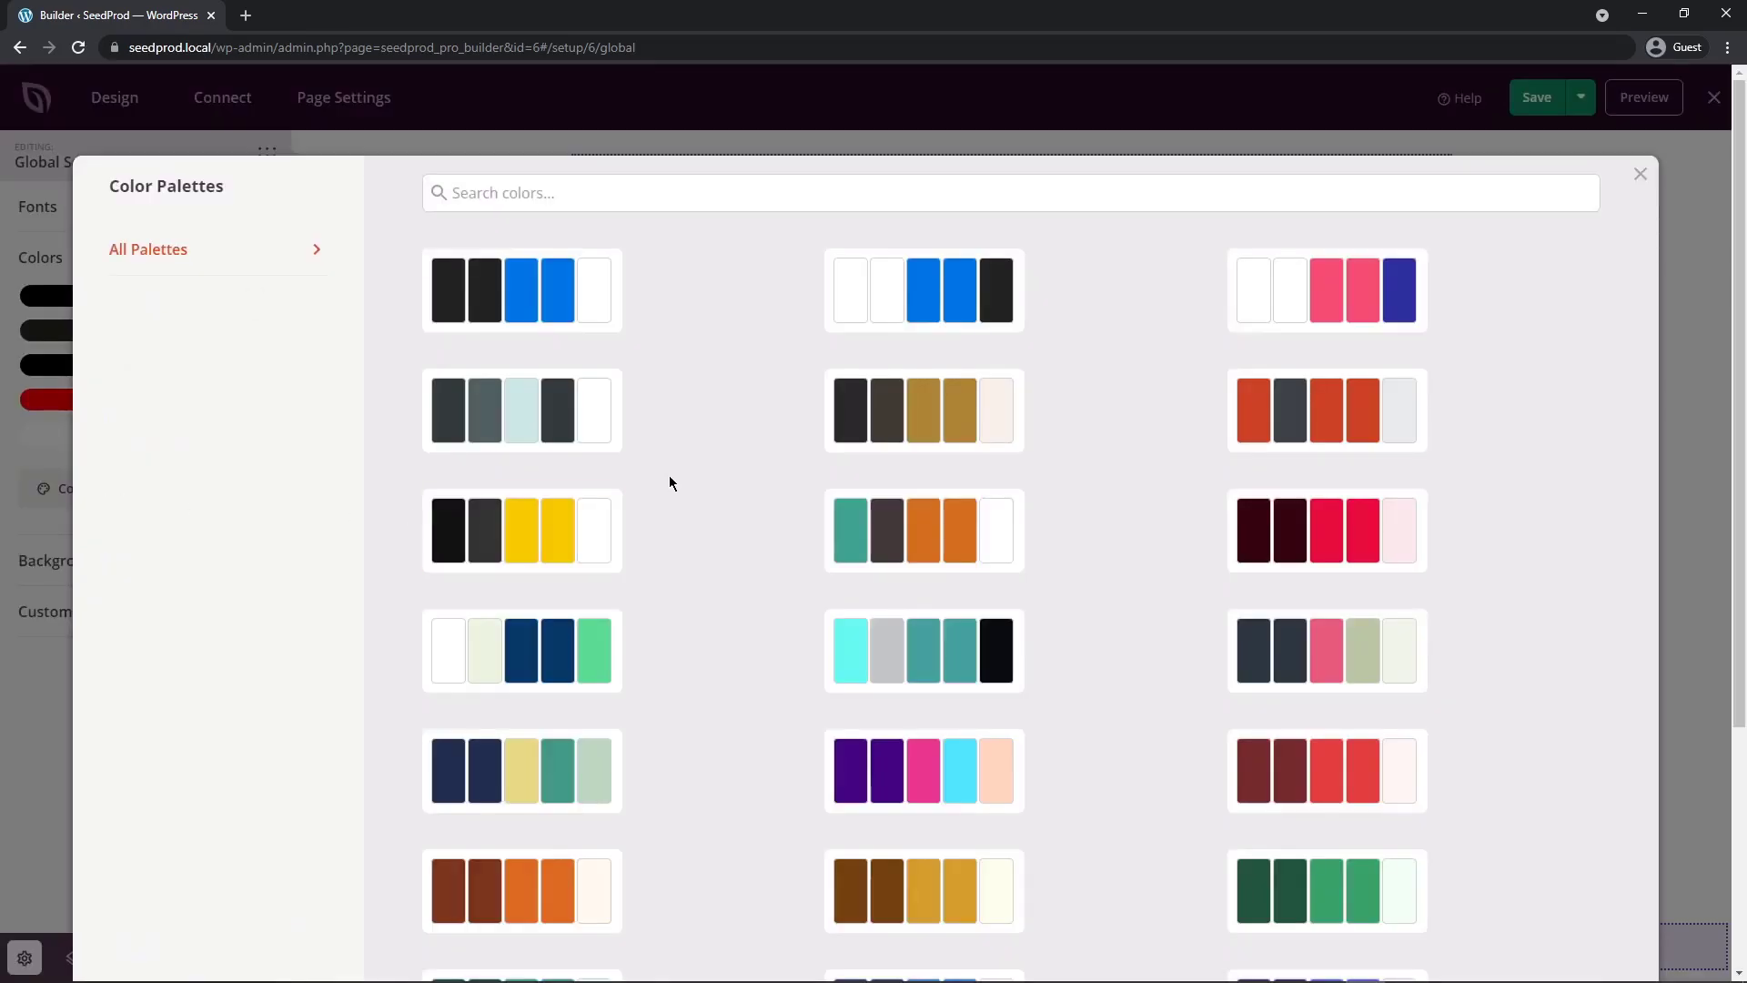
scroll(1483, 358, down, 3)
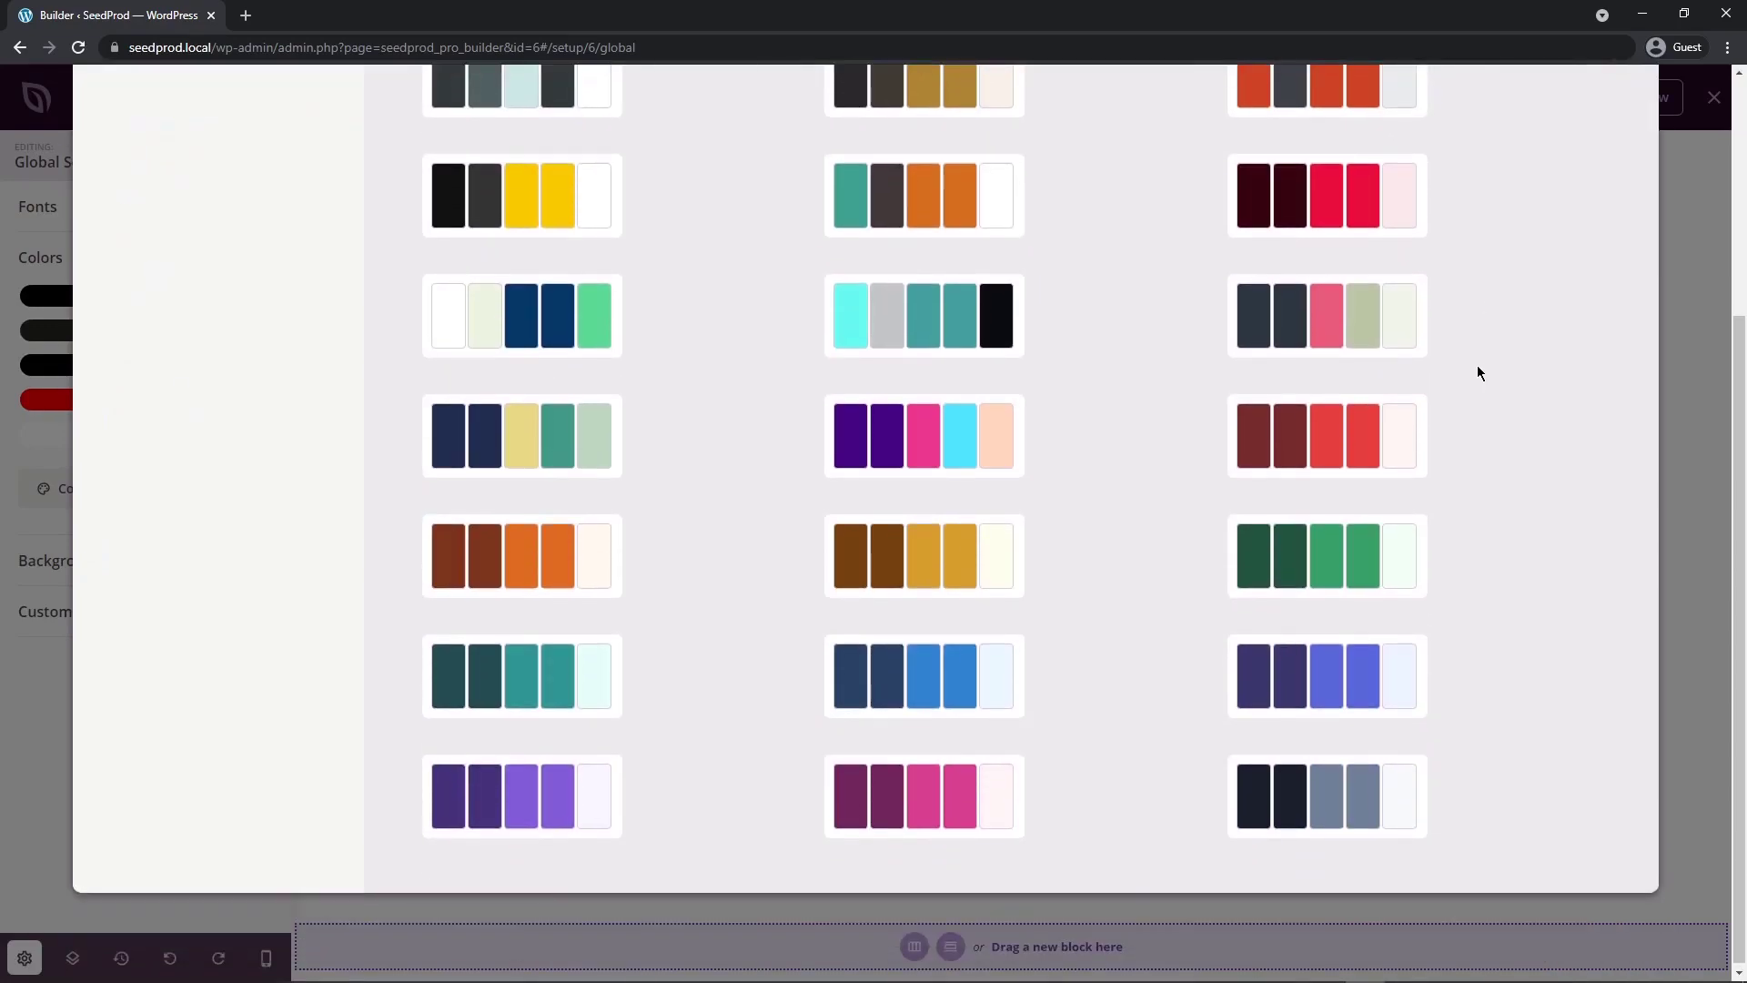
scroll(1477, 364, up, 3)
scroll(1509, 460, down, 1)
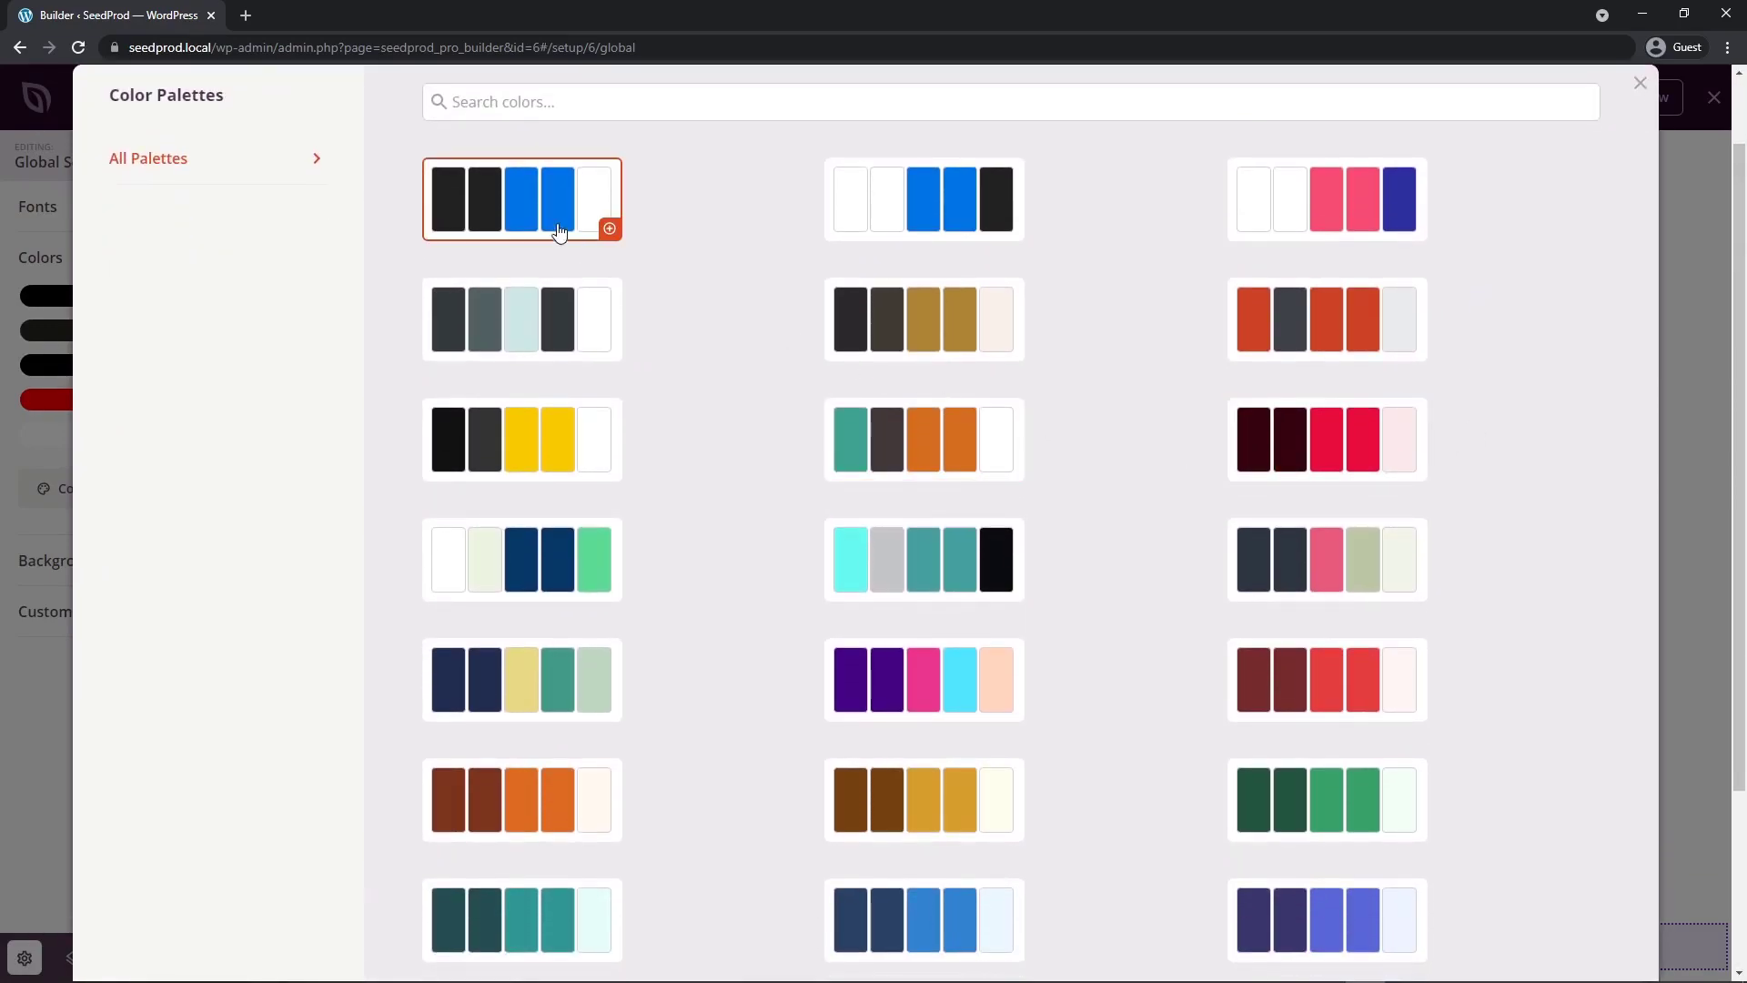
click(520, 202)
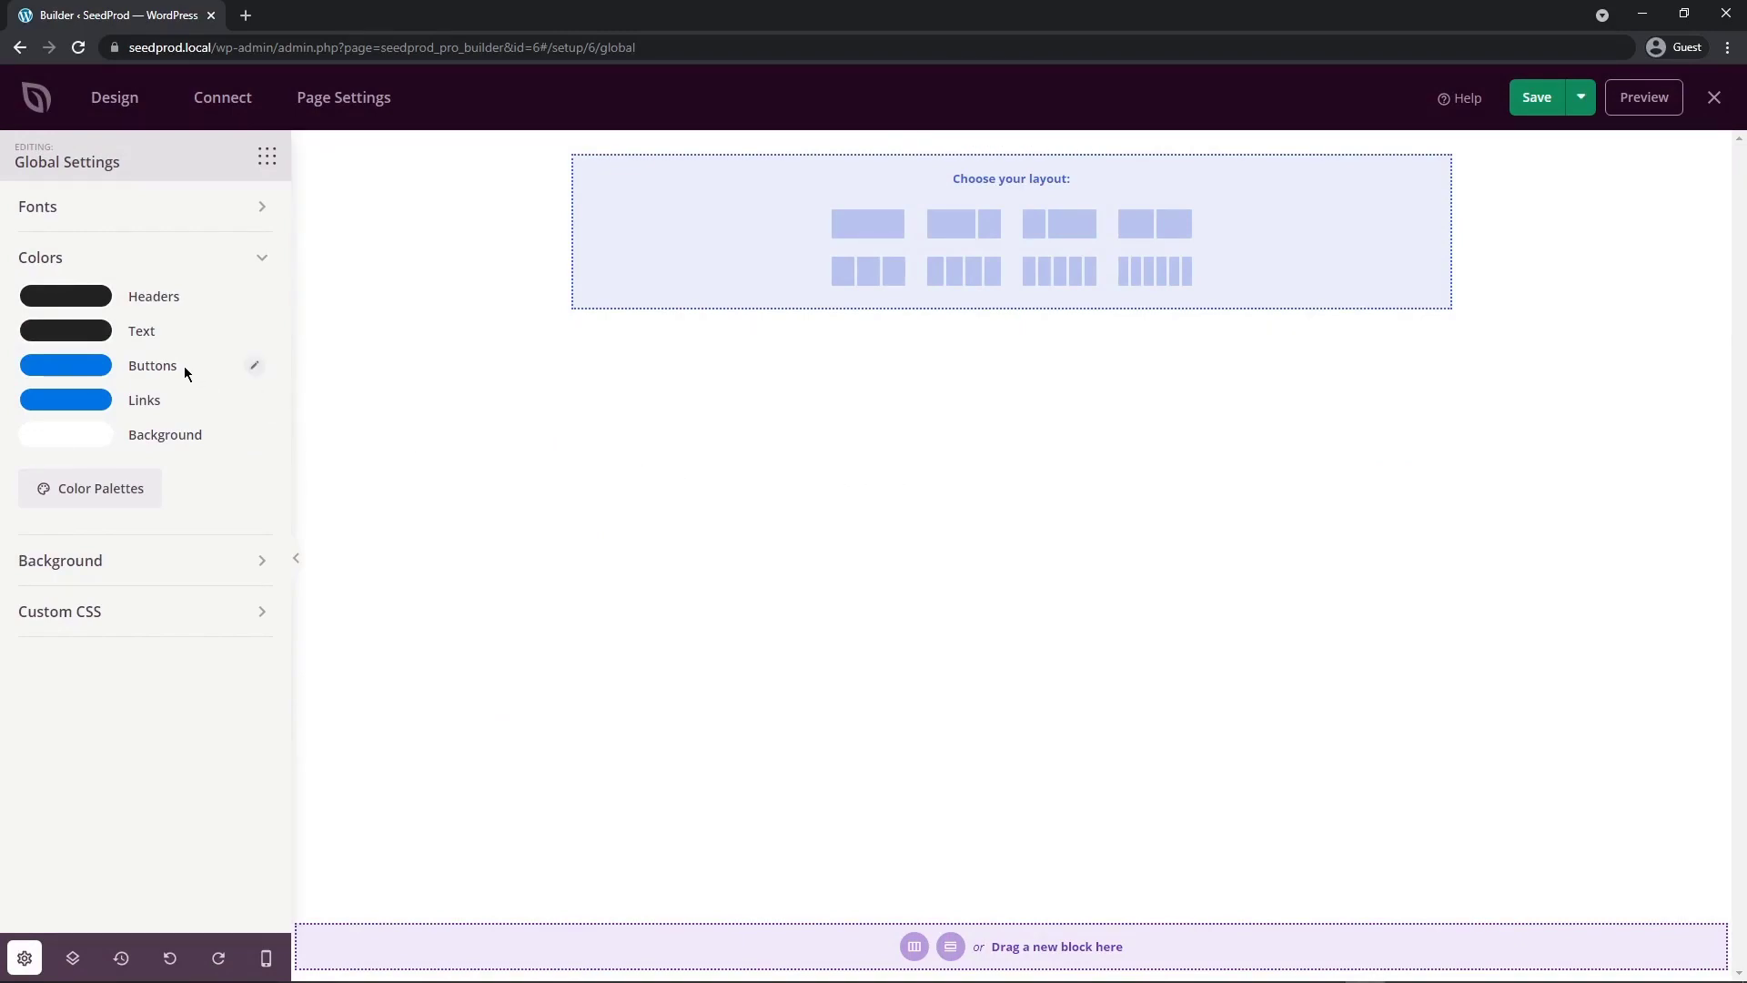
- Customize the global colors to white headers, dark grey text, yellow buttons, red-orange links and a dark purple background
click(71, 307)
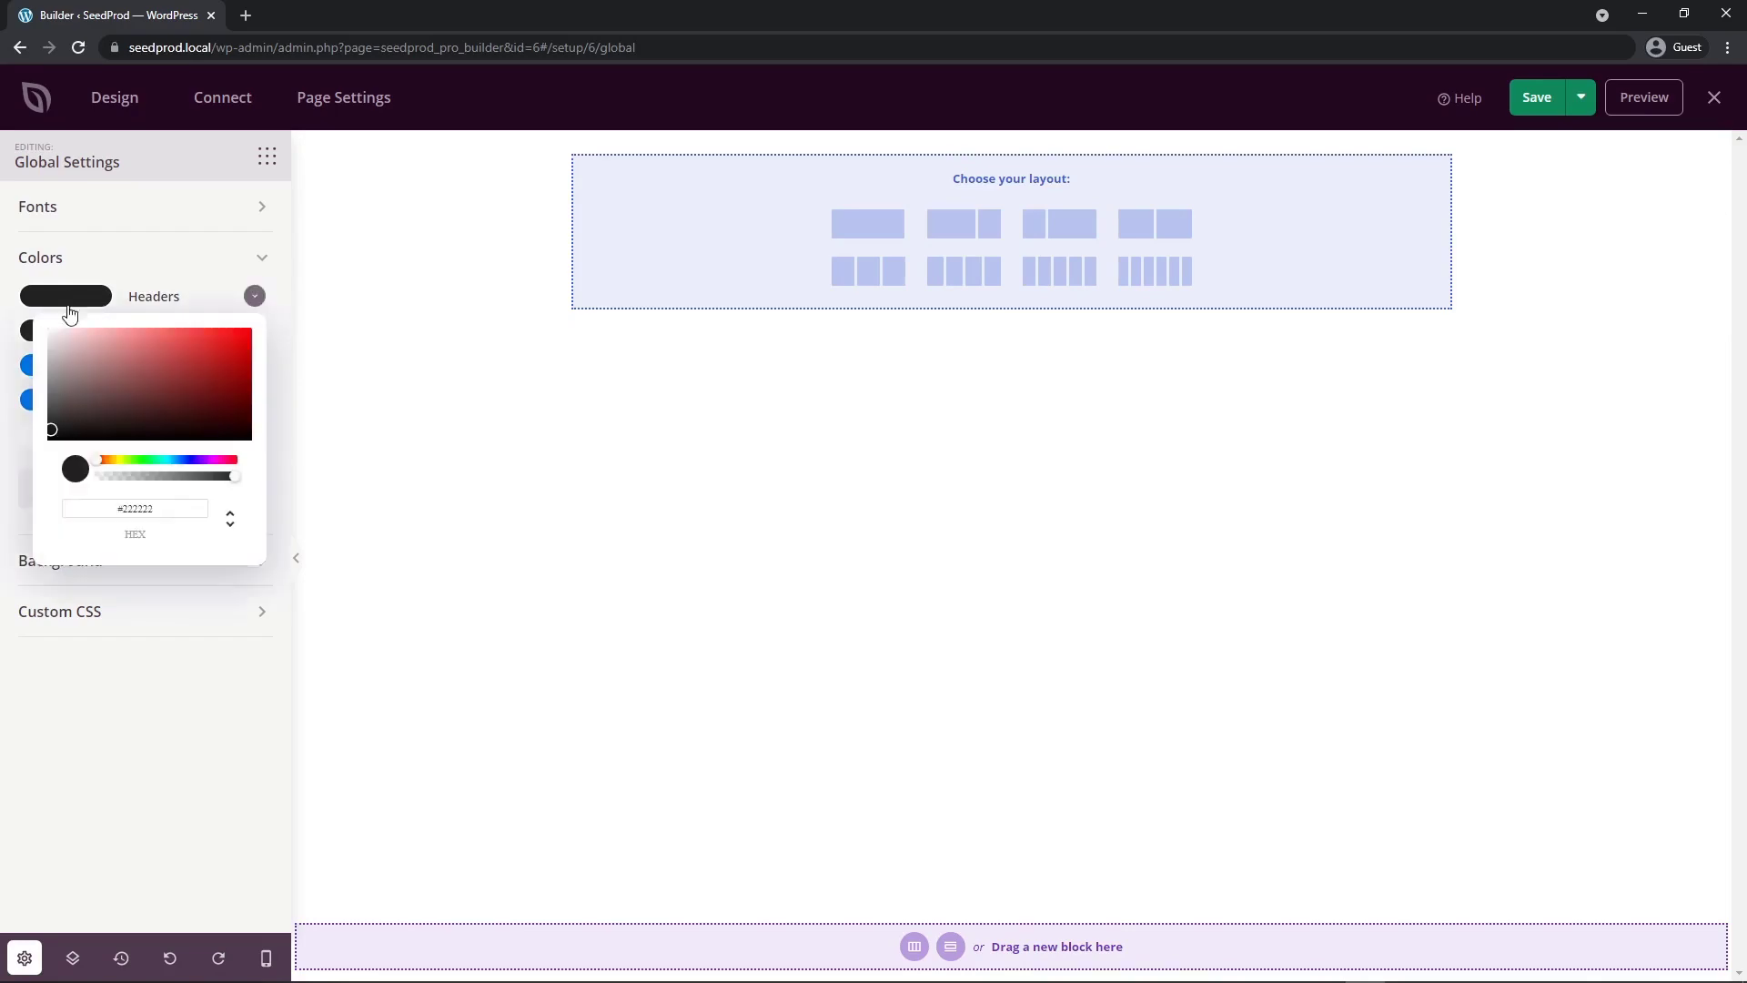
drag(137, 374, 117, 418)
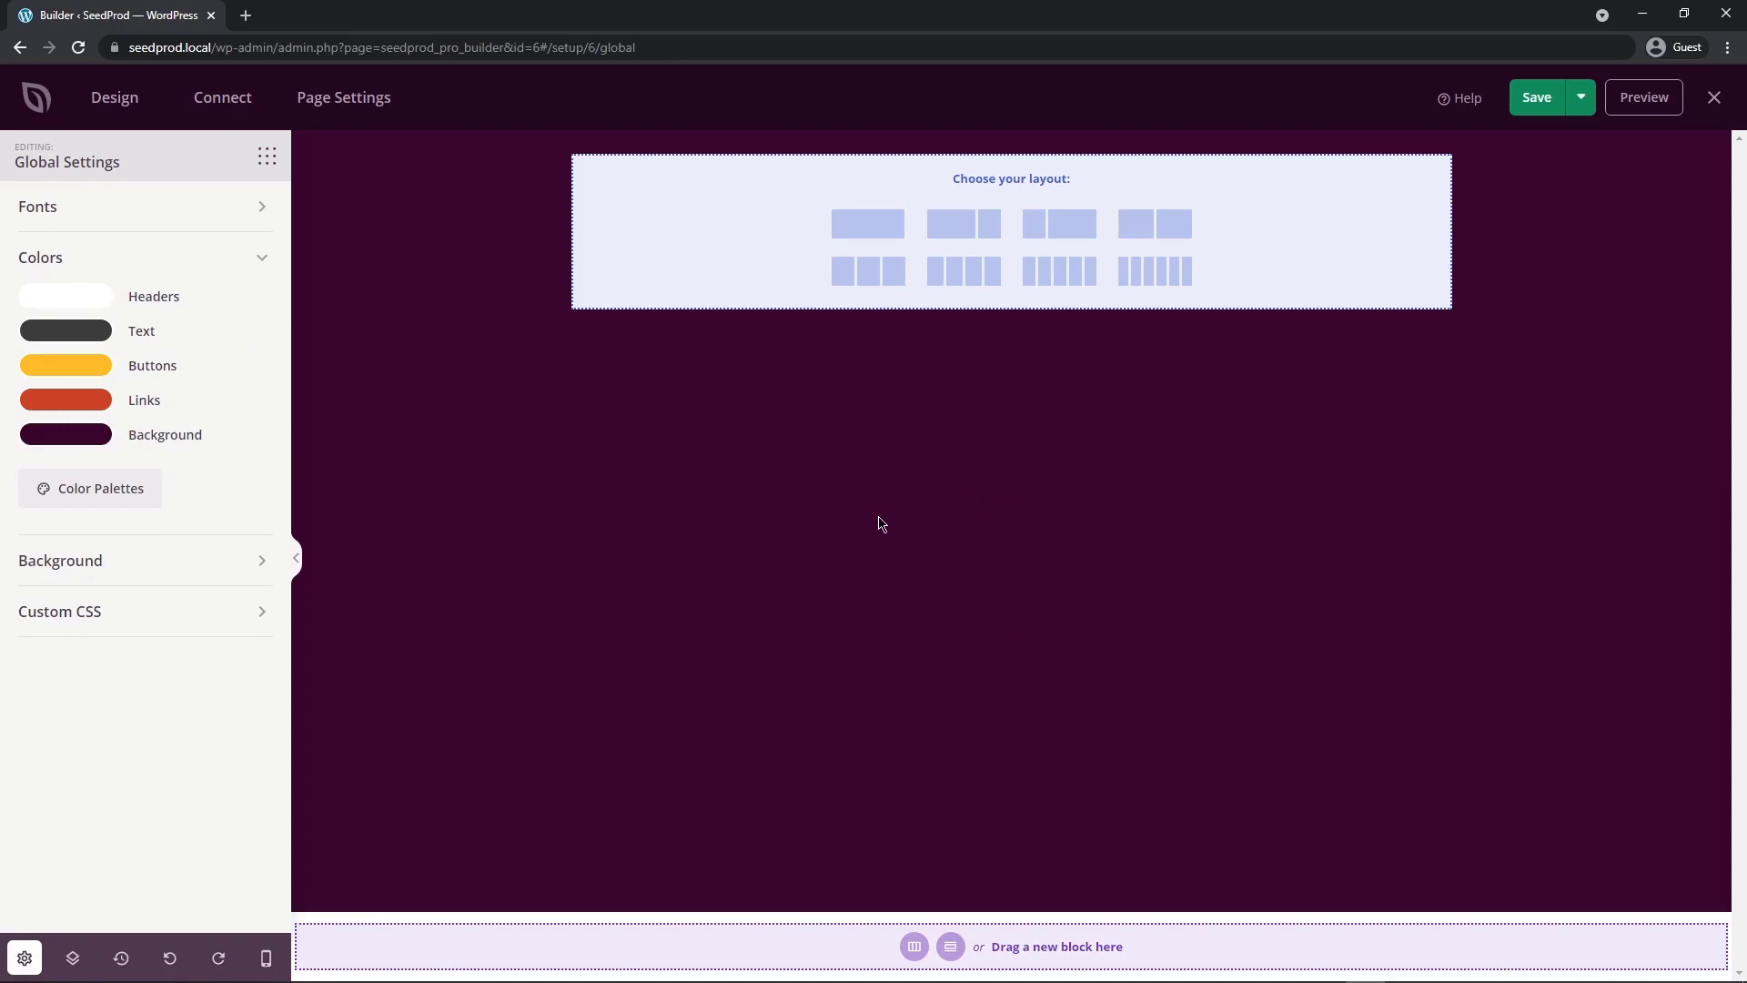
- Add a single-column layout with an Image block inside it and open the block's settings
click(268, 161)
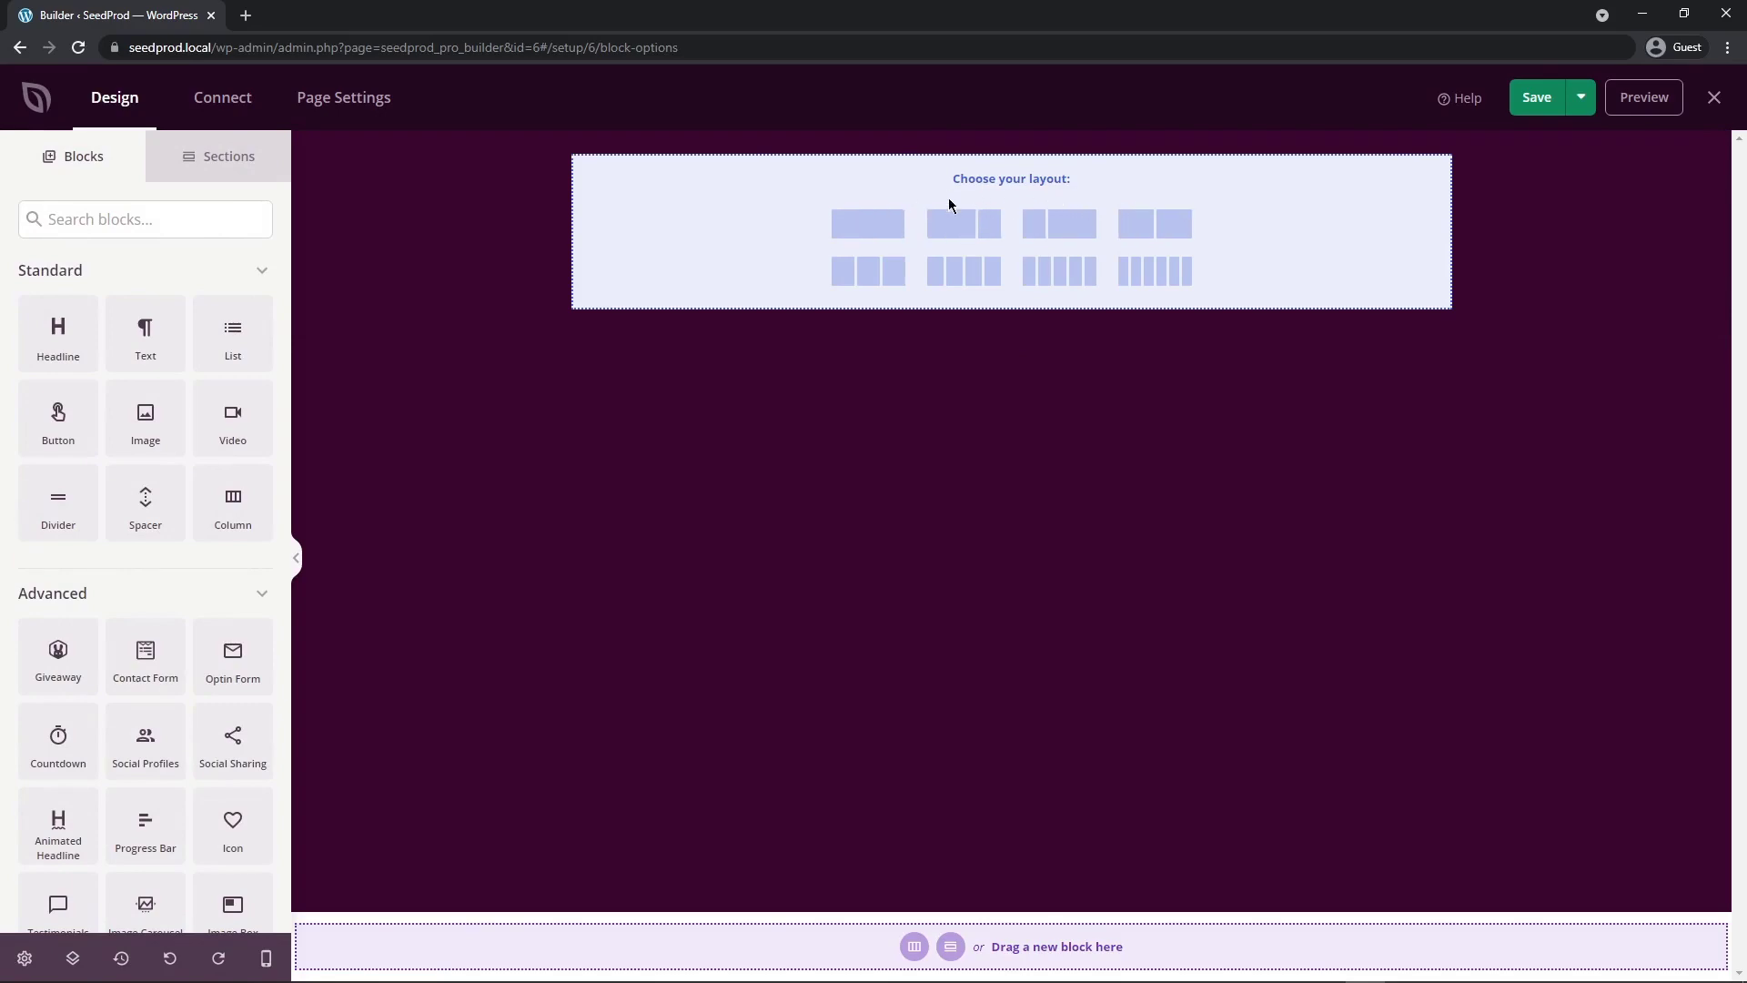
click(867, 228)
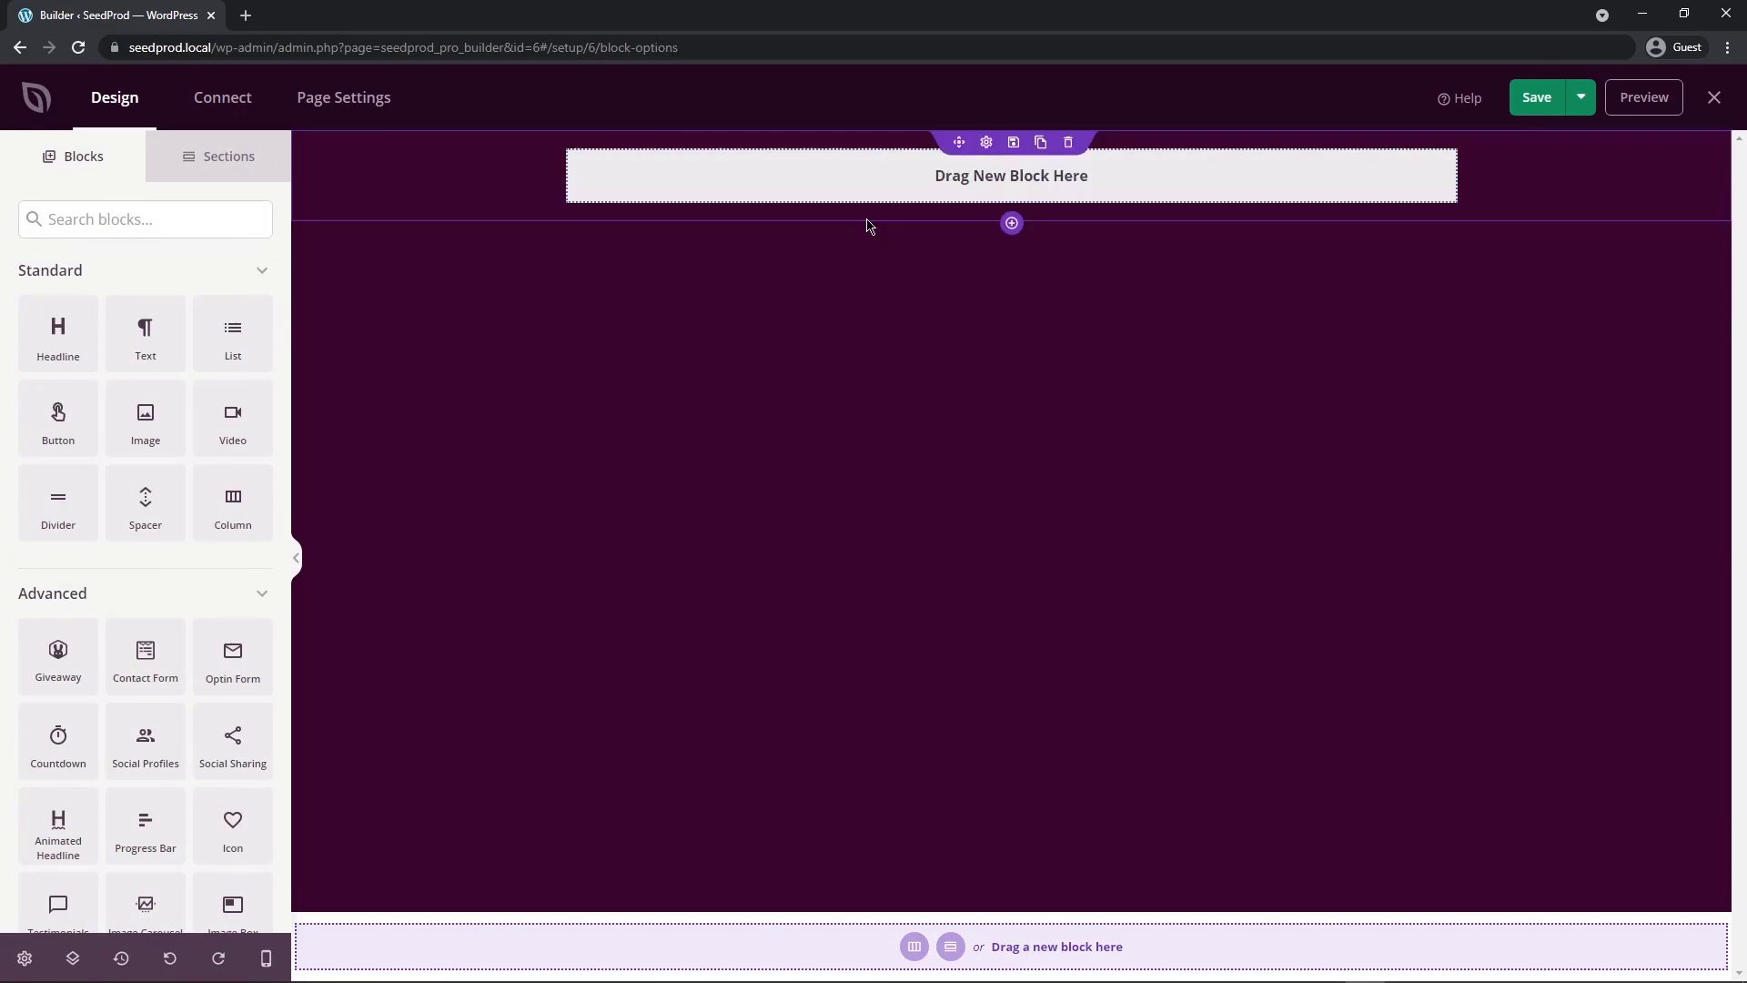
drag(145, 419, 1034, 169)
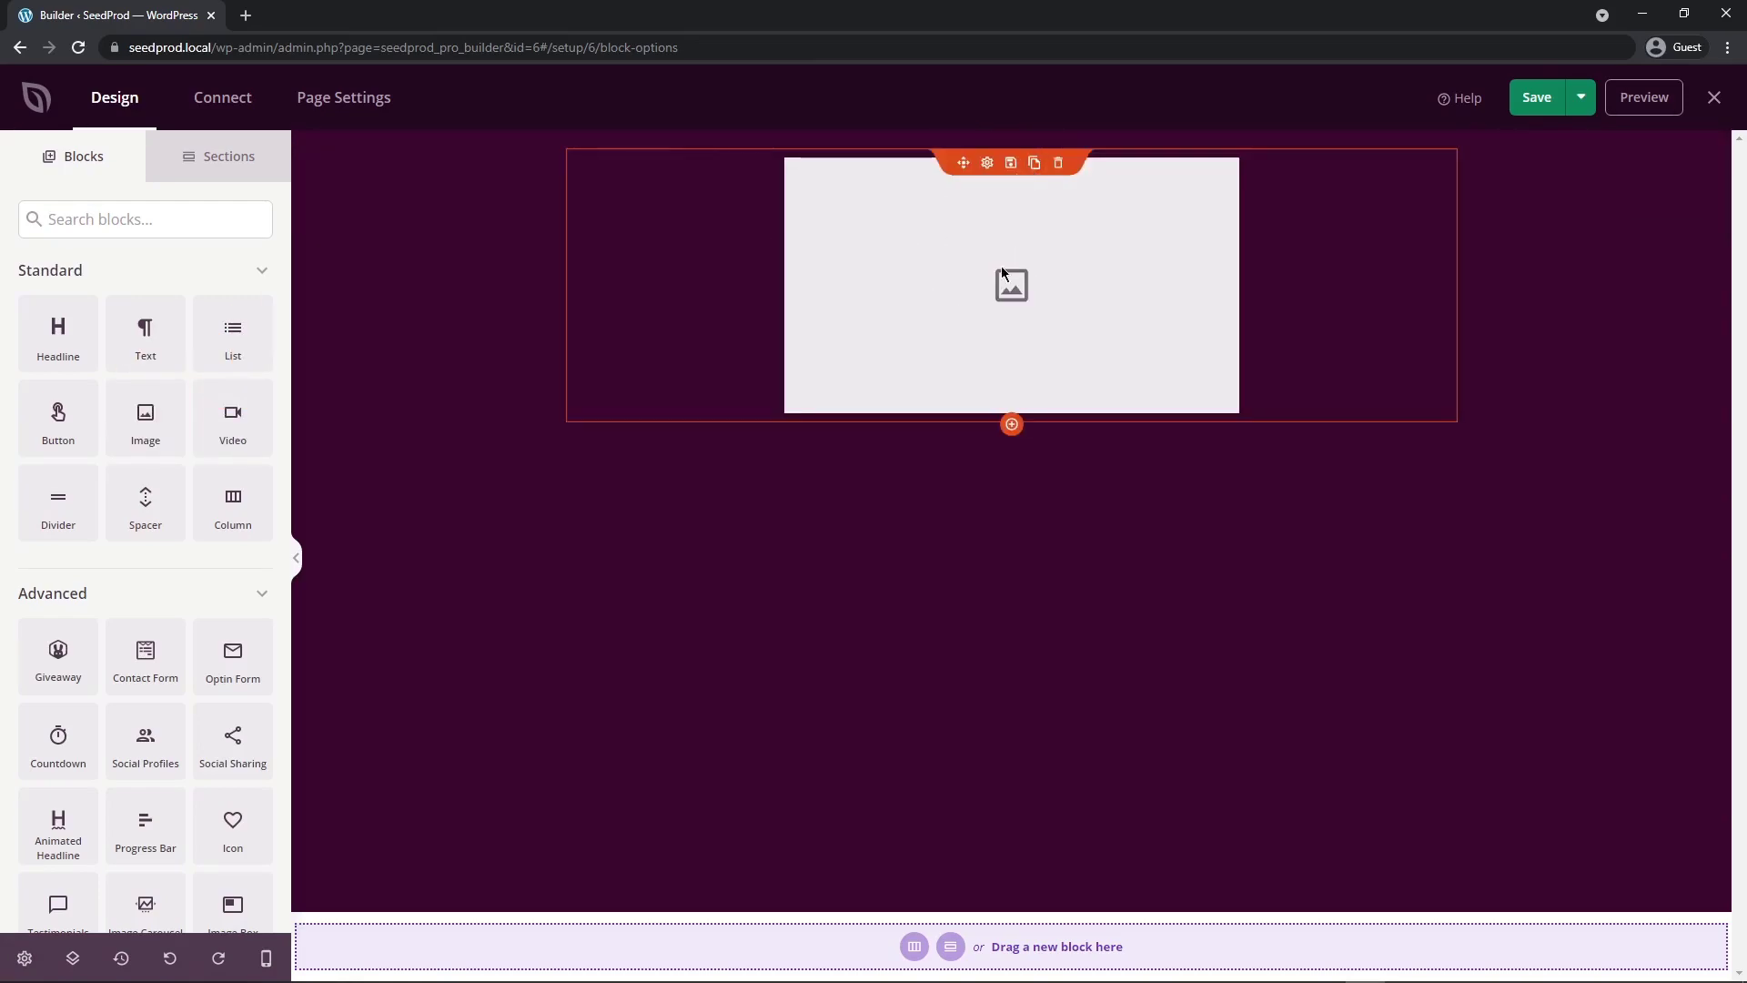
click(986, 165)
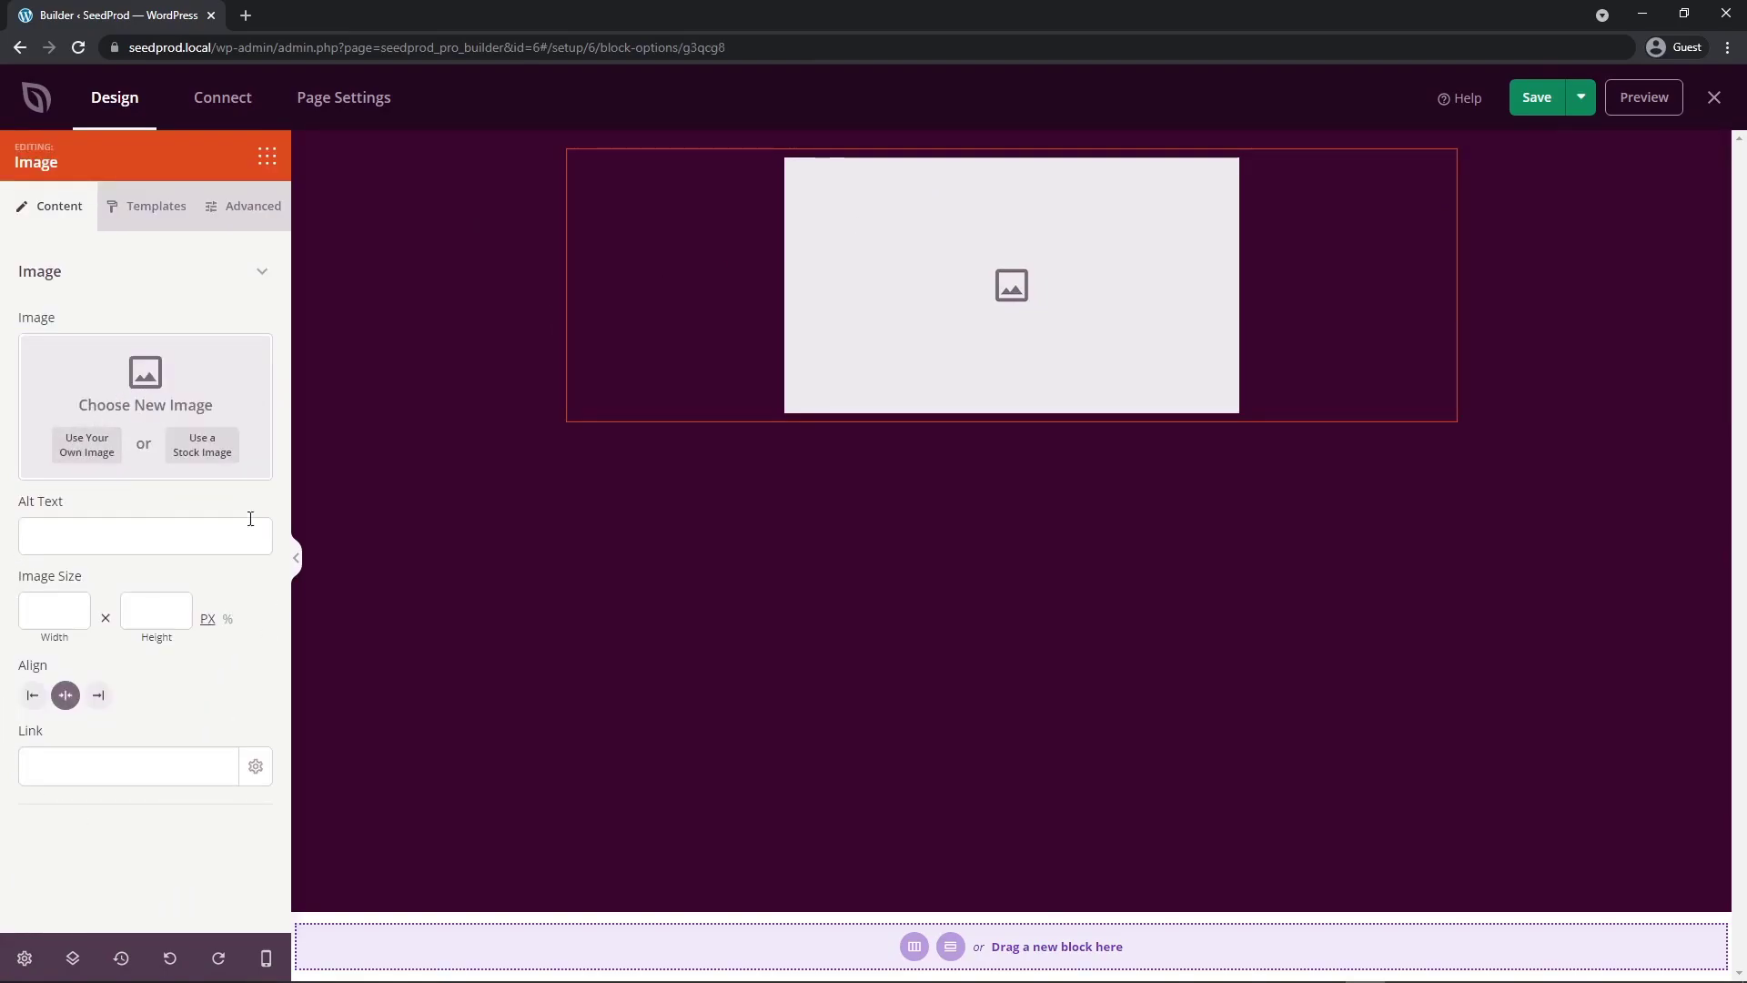
- Fill the Image block with logo_png.png from the media library and give its section a white (#FFFFFF) background
click(88, 446)
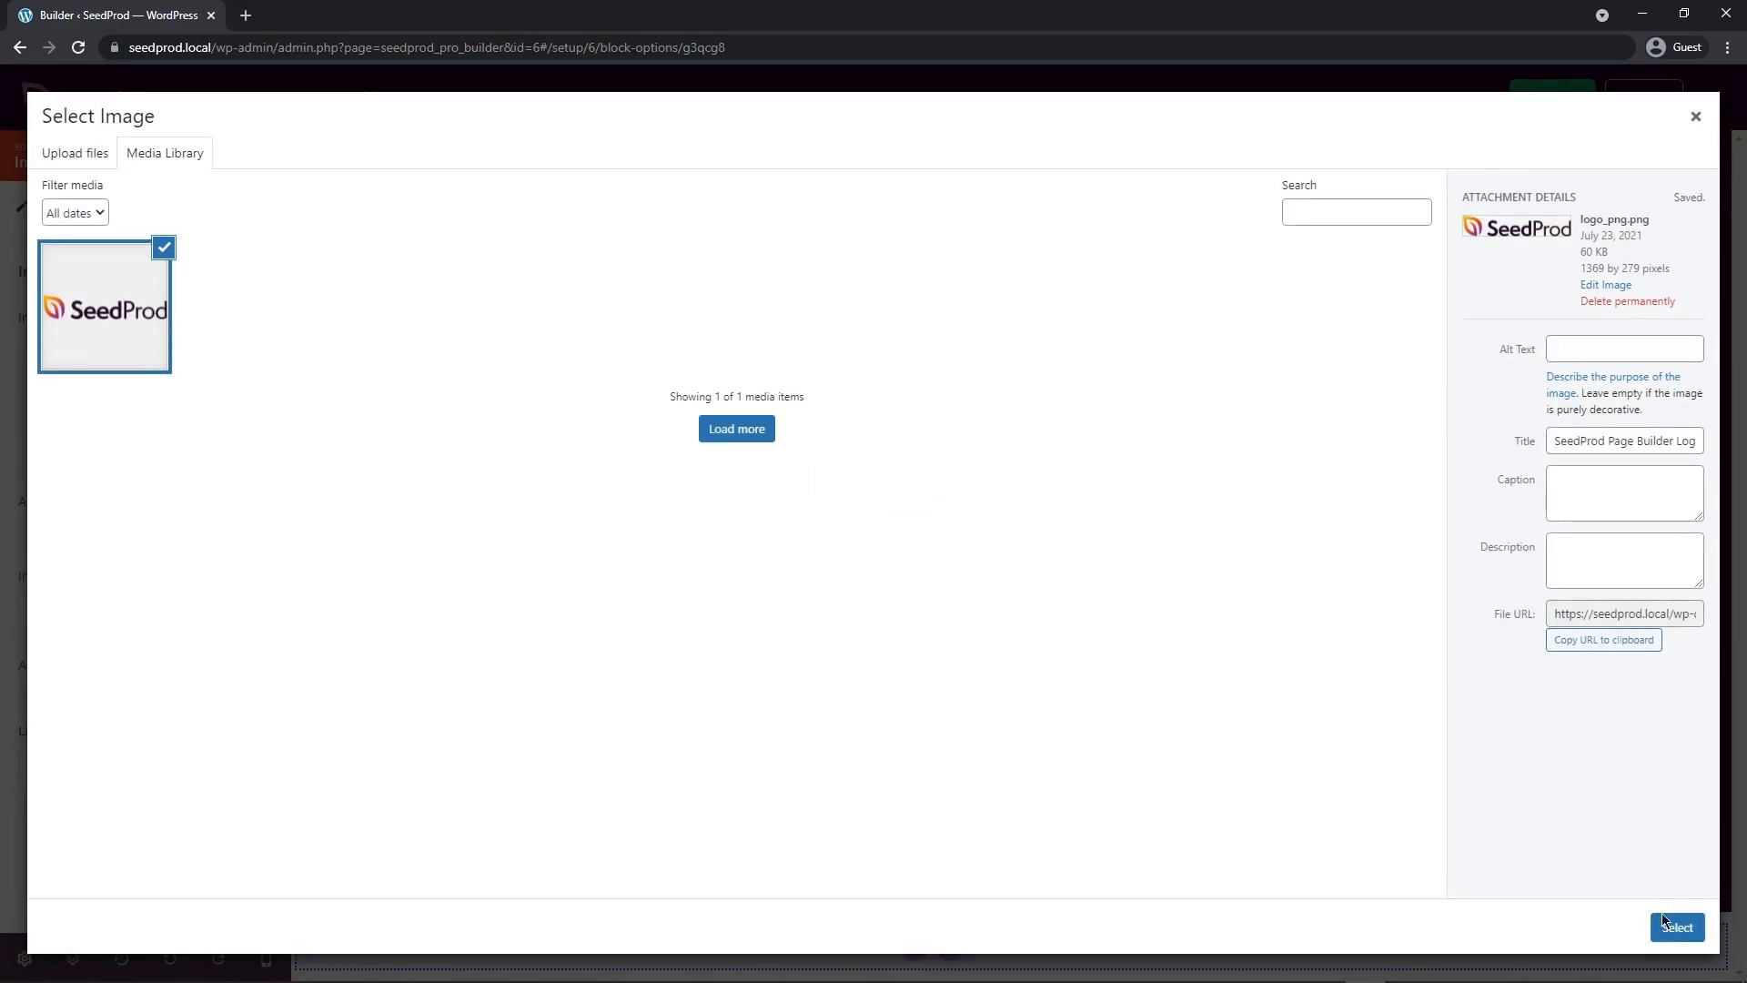
click(1675, 926)
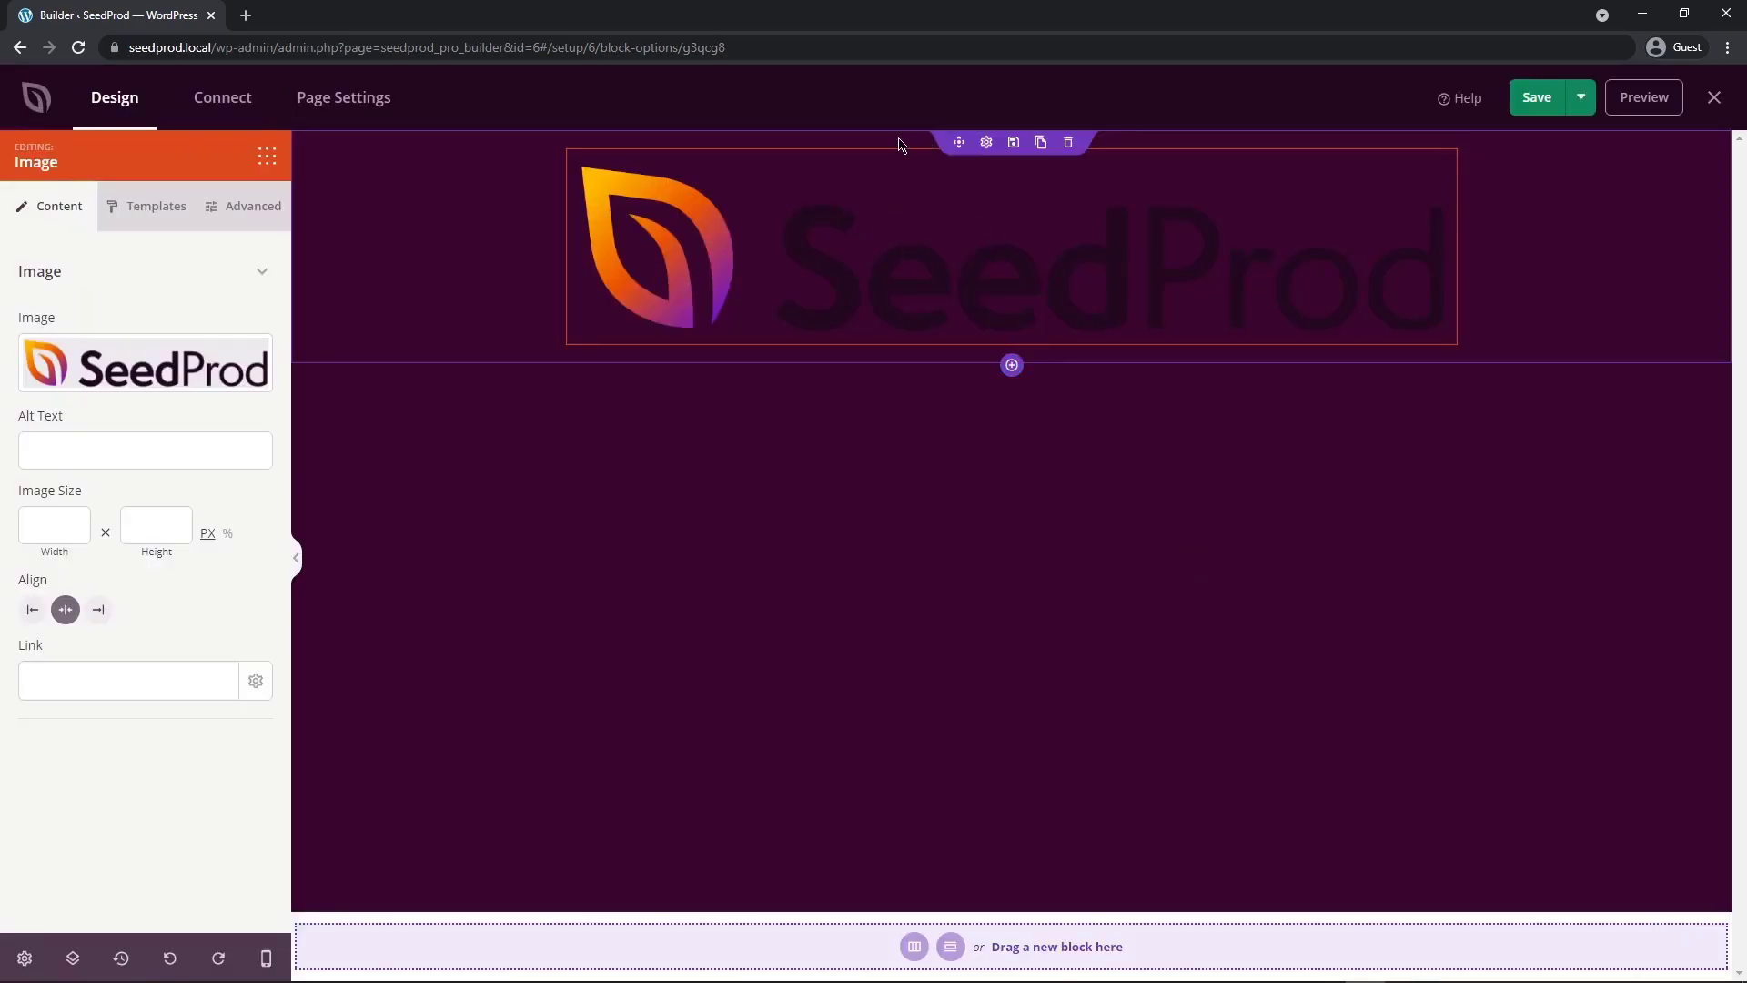
click(988, 143)
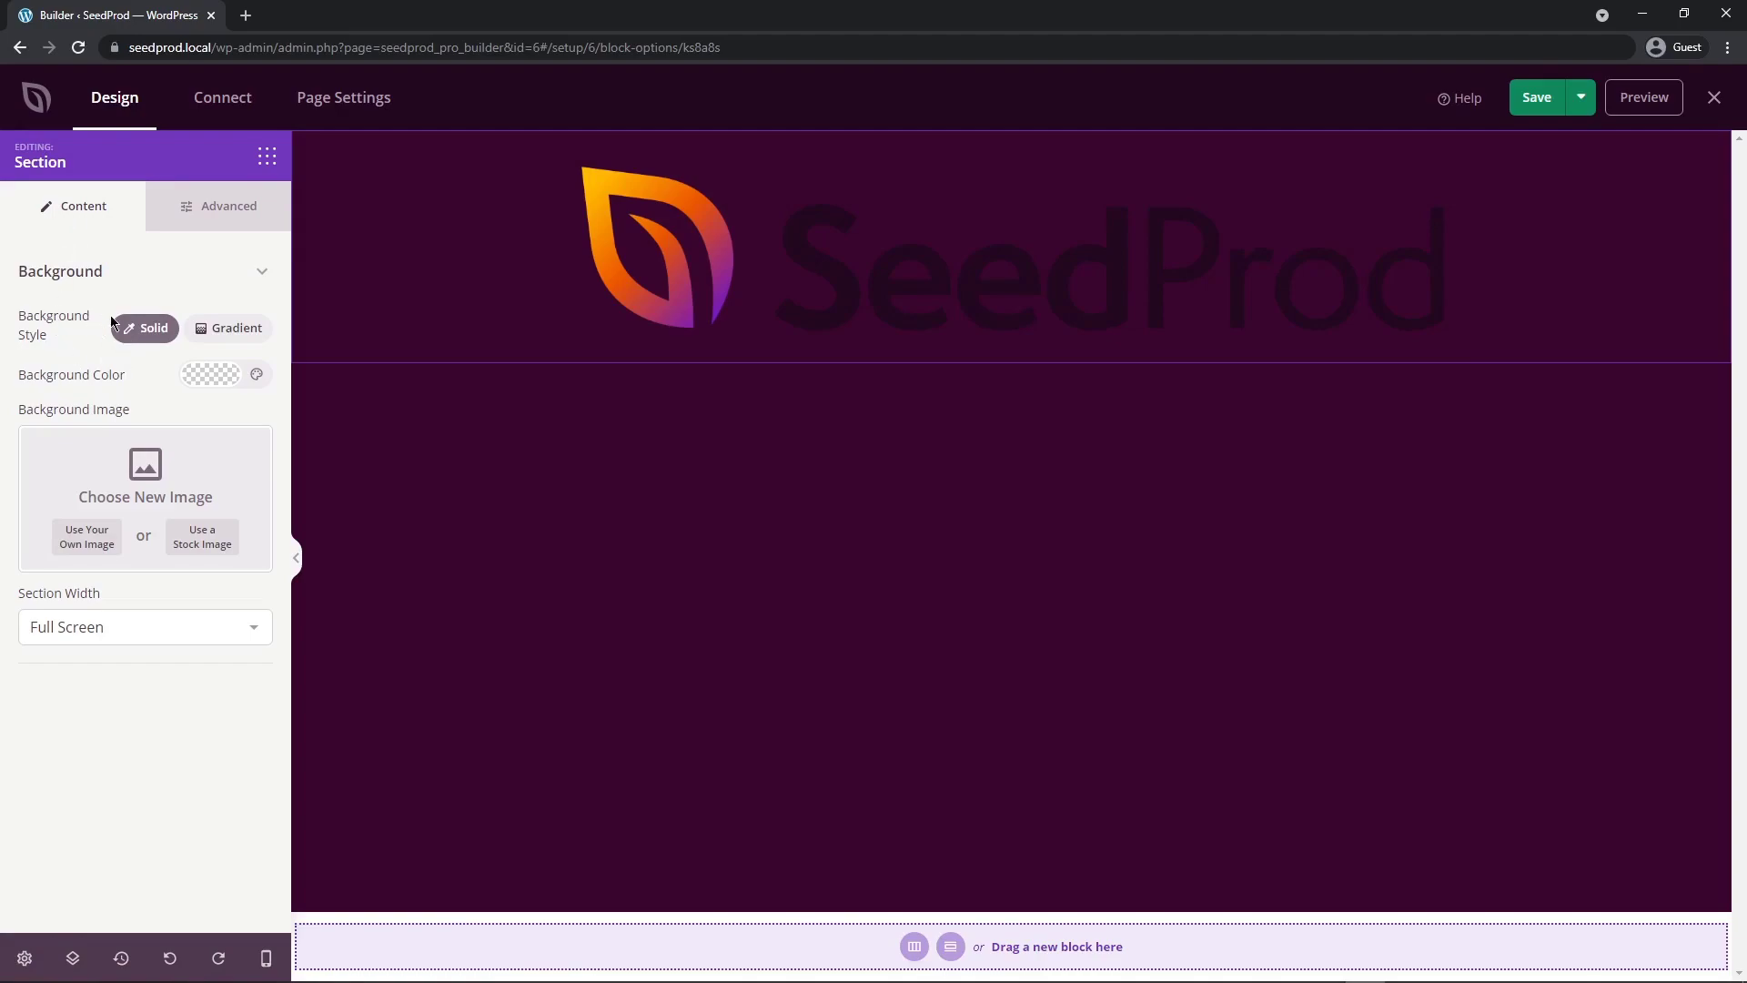
click(212, 374)
drag(214, 450, 162, 410)
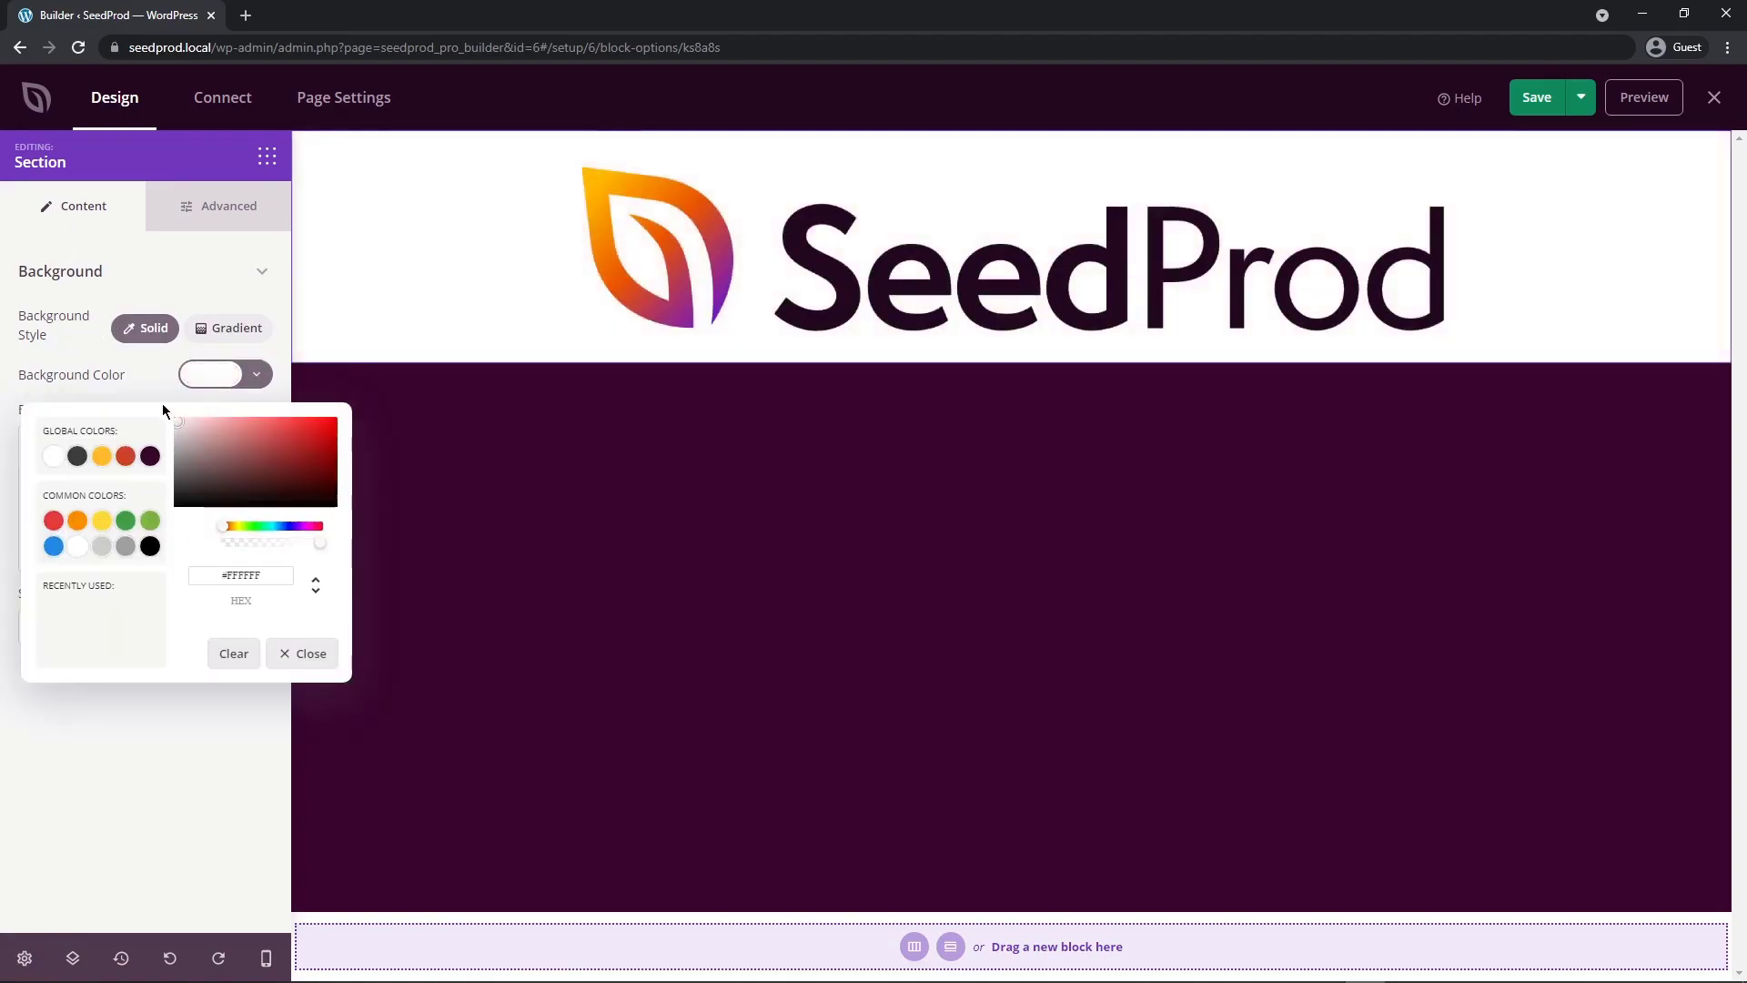
click(118, 378)
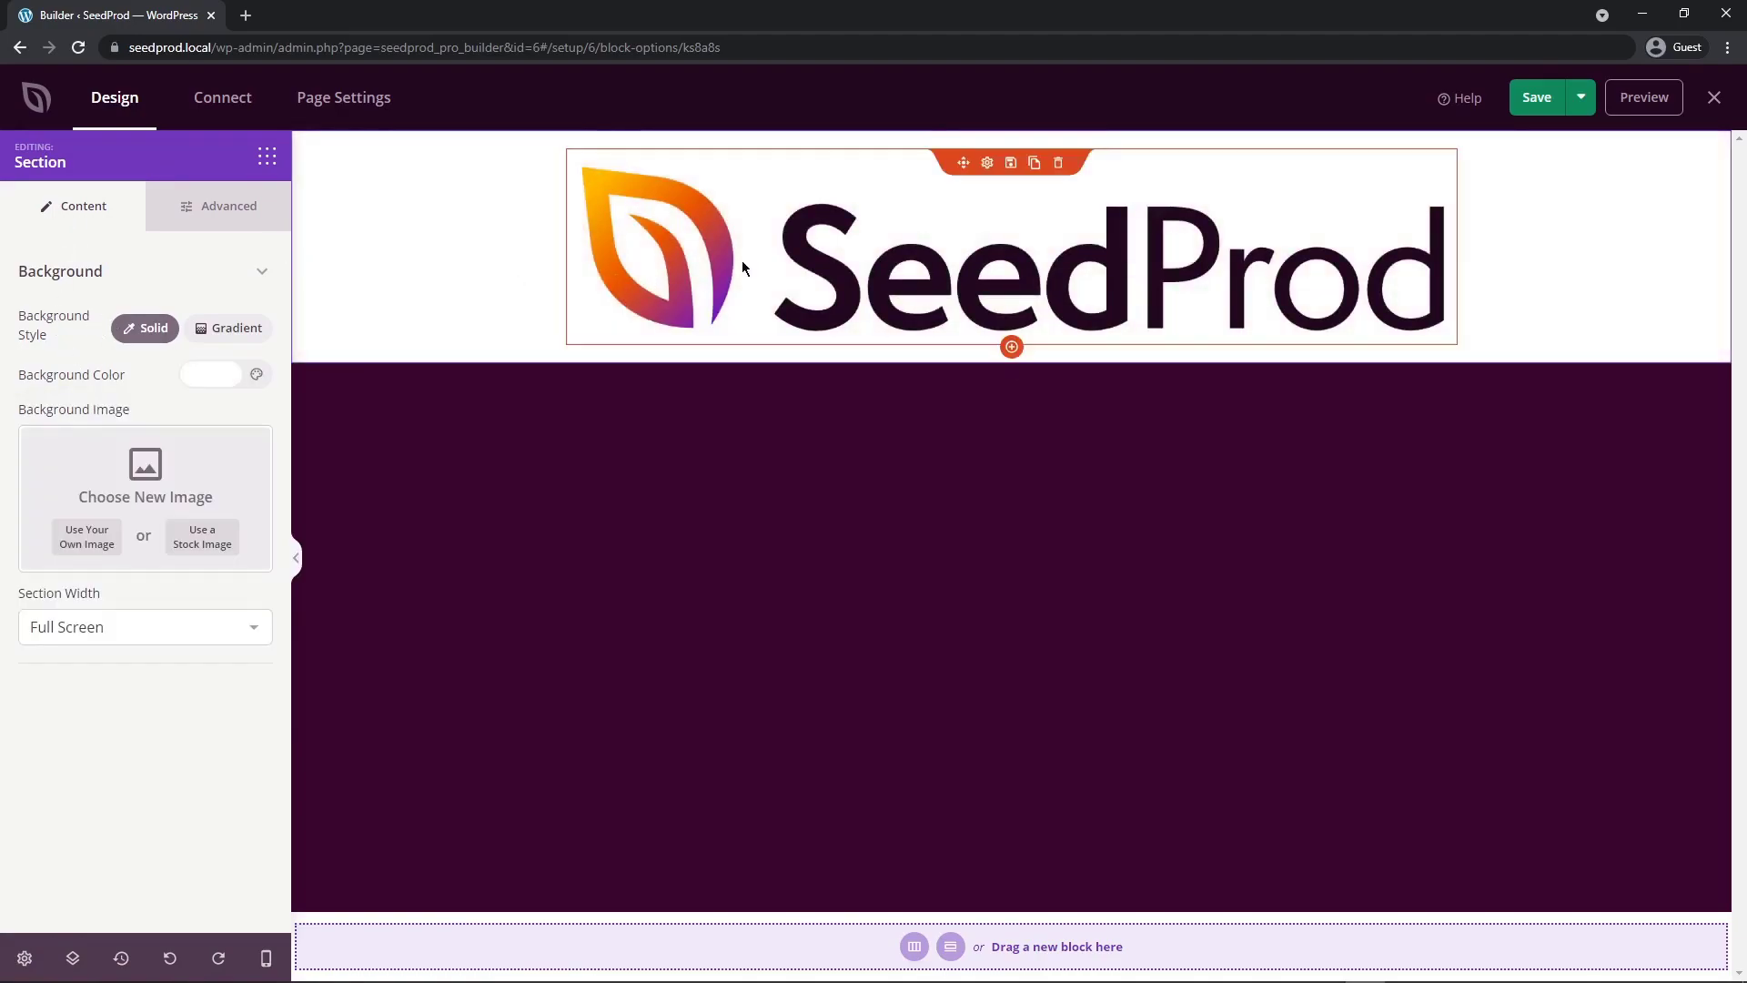
- Reopen the logo's image settings and set its width to 350 px
click(987, 169)
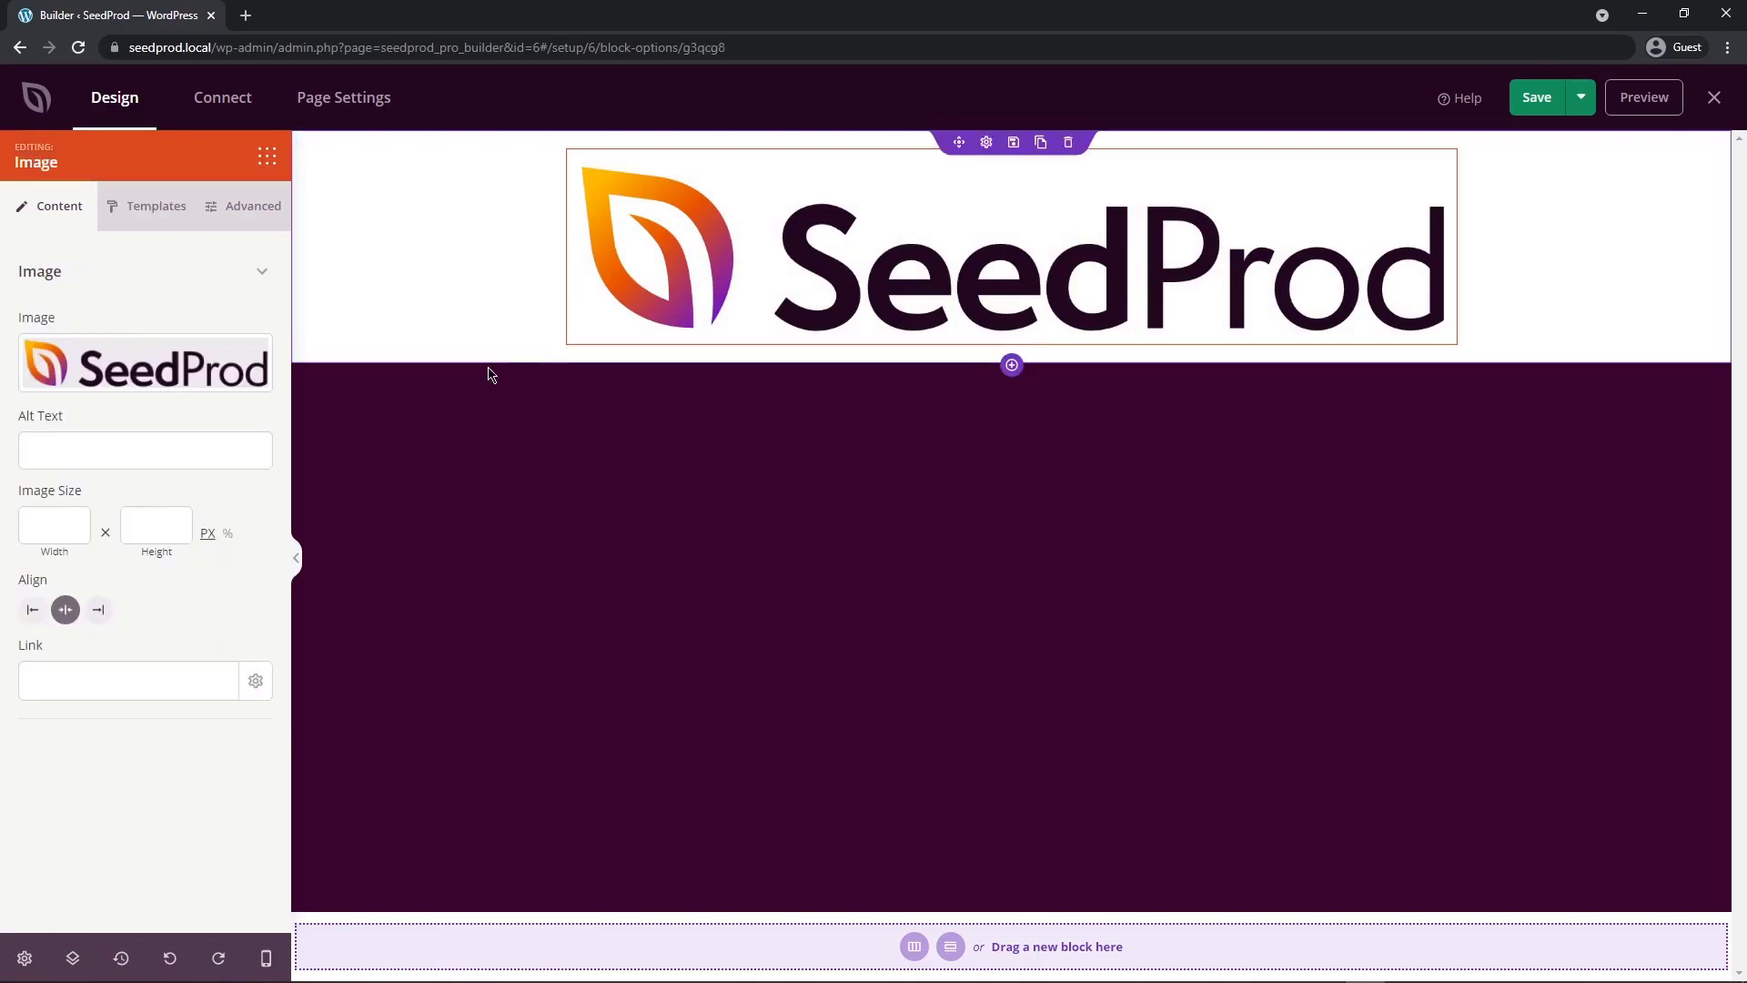
click(52, 525)
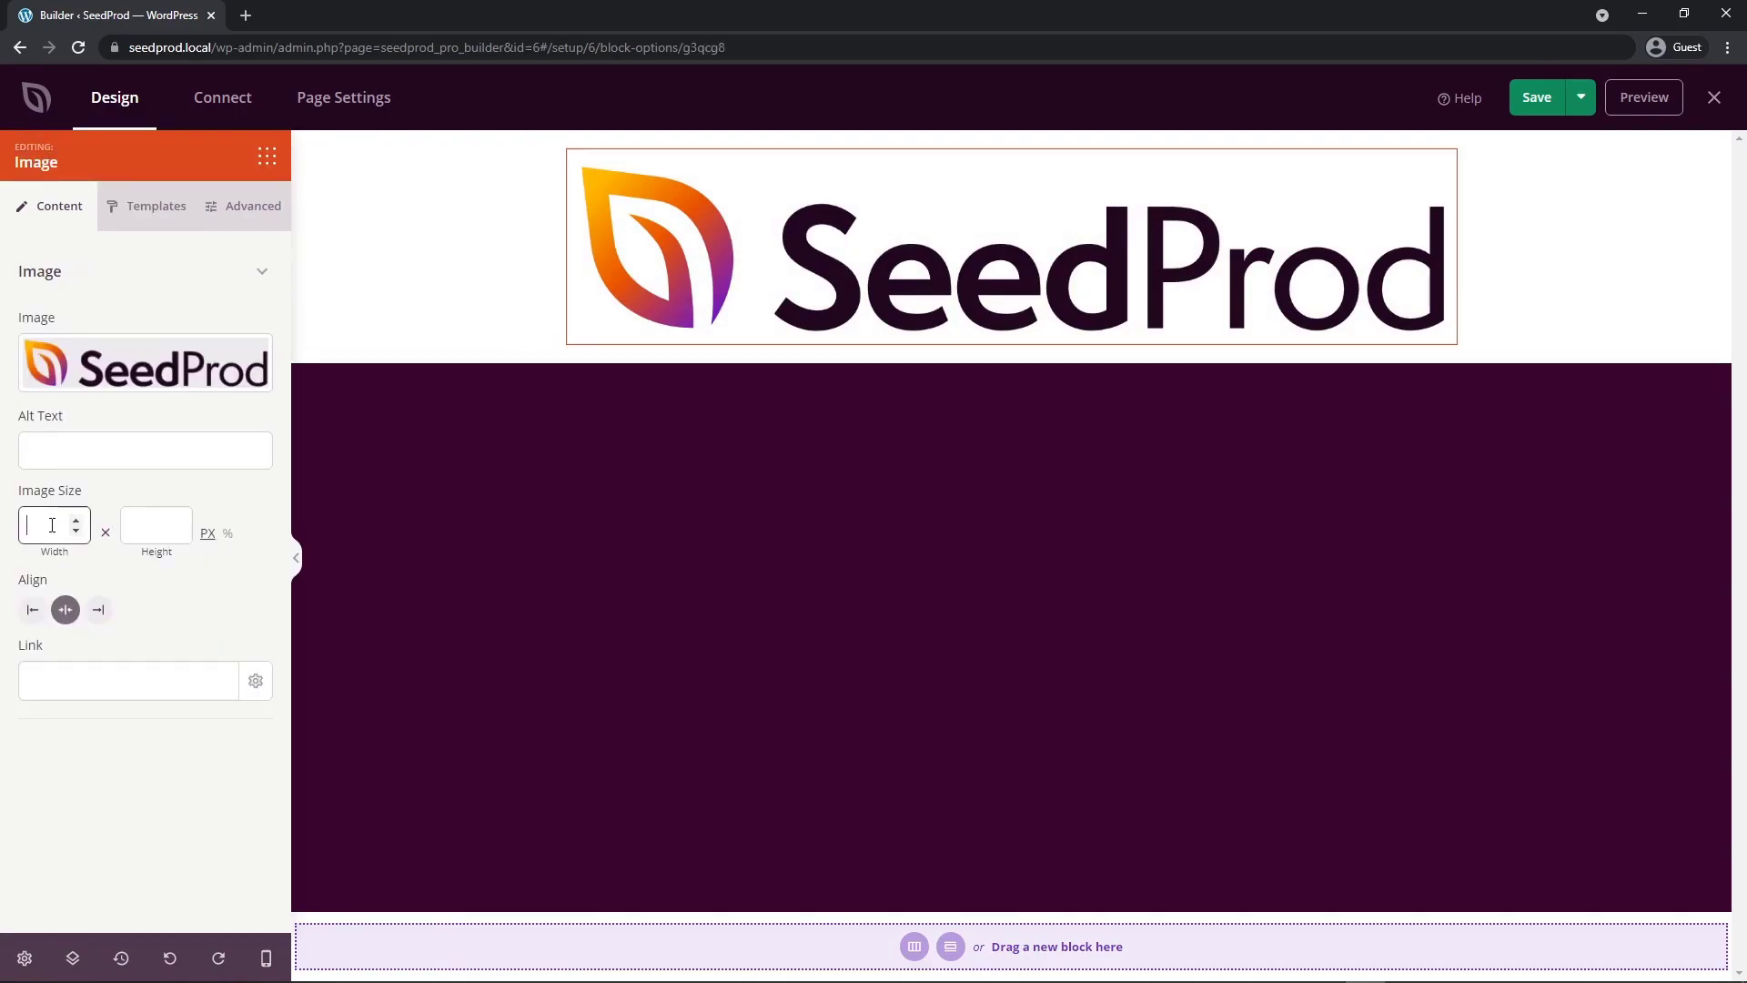
text(350)
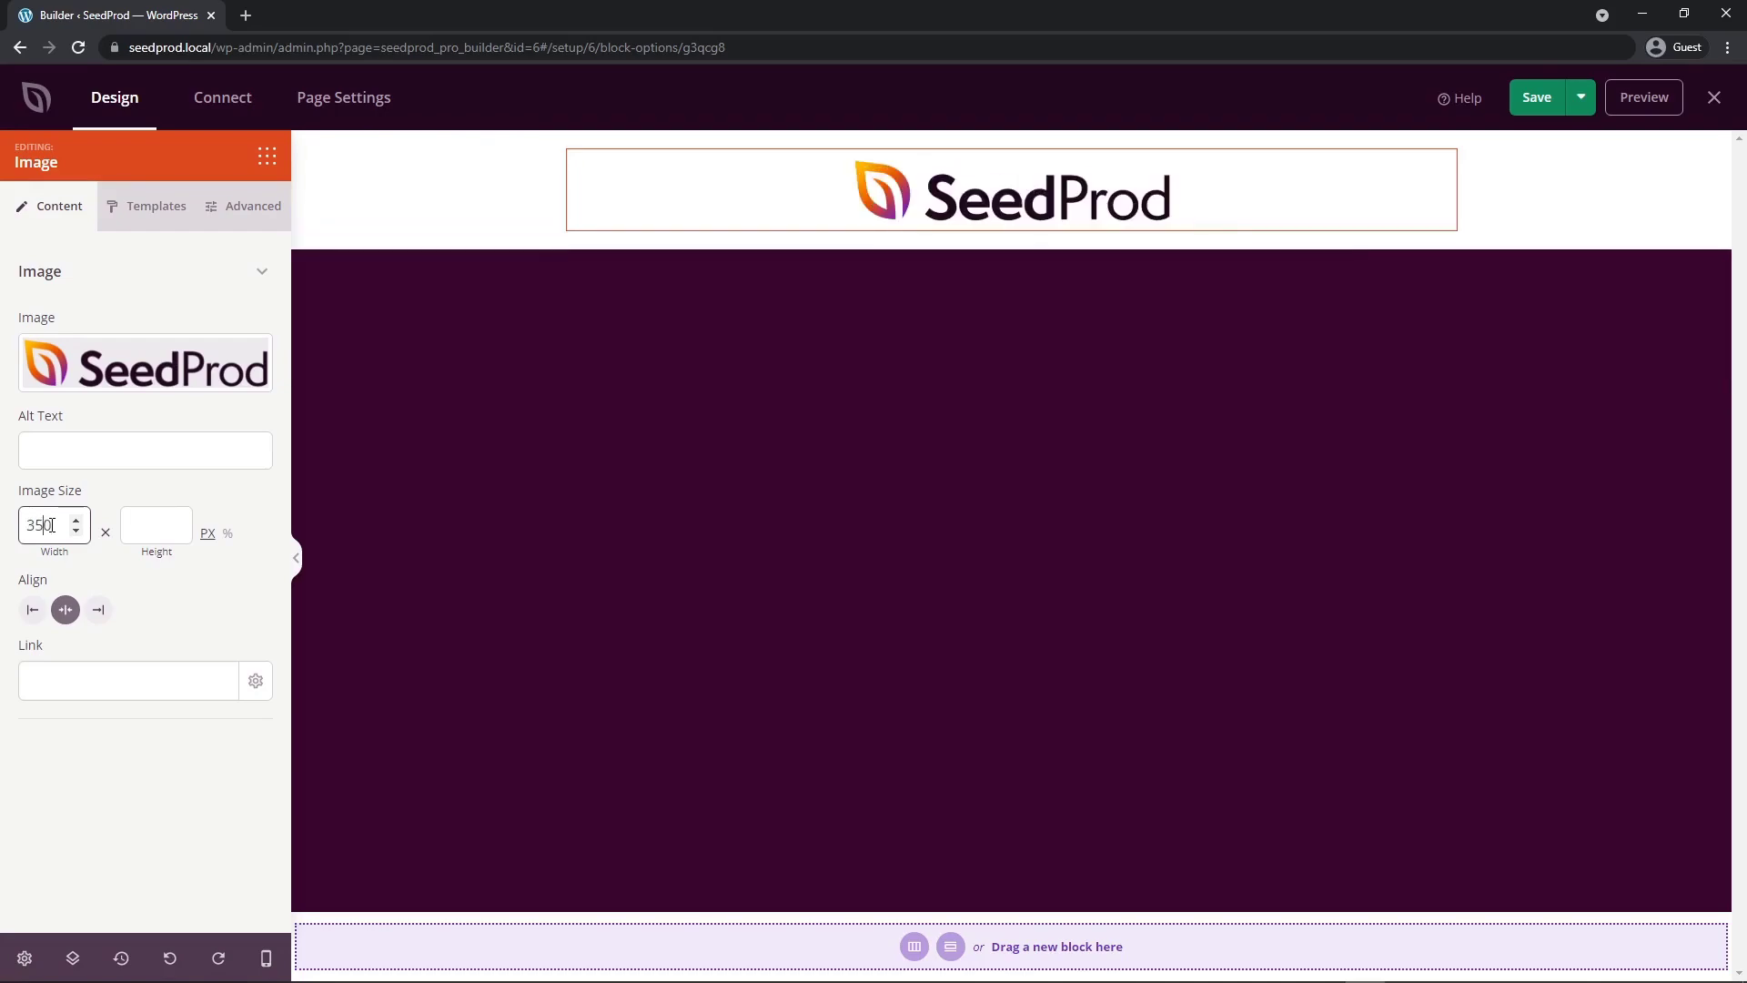
- Try a logo width of 35 % and check it in the mobile preview
click(228, 535)
double_click(56, 521)
text(35)
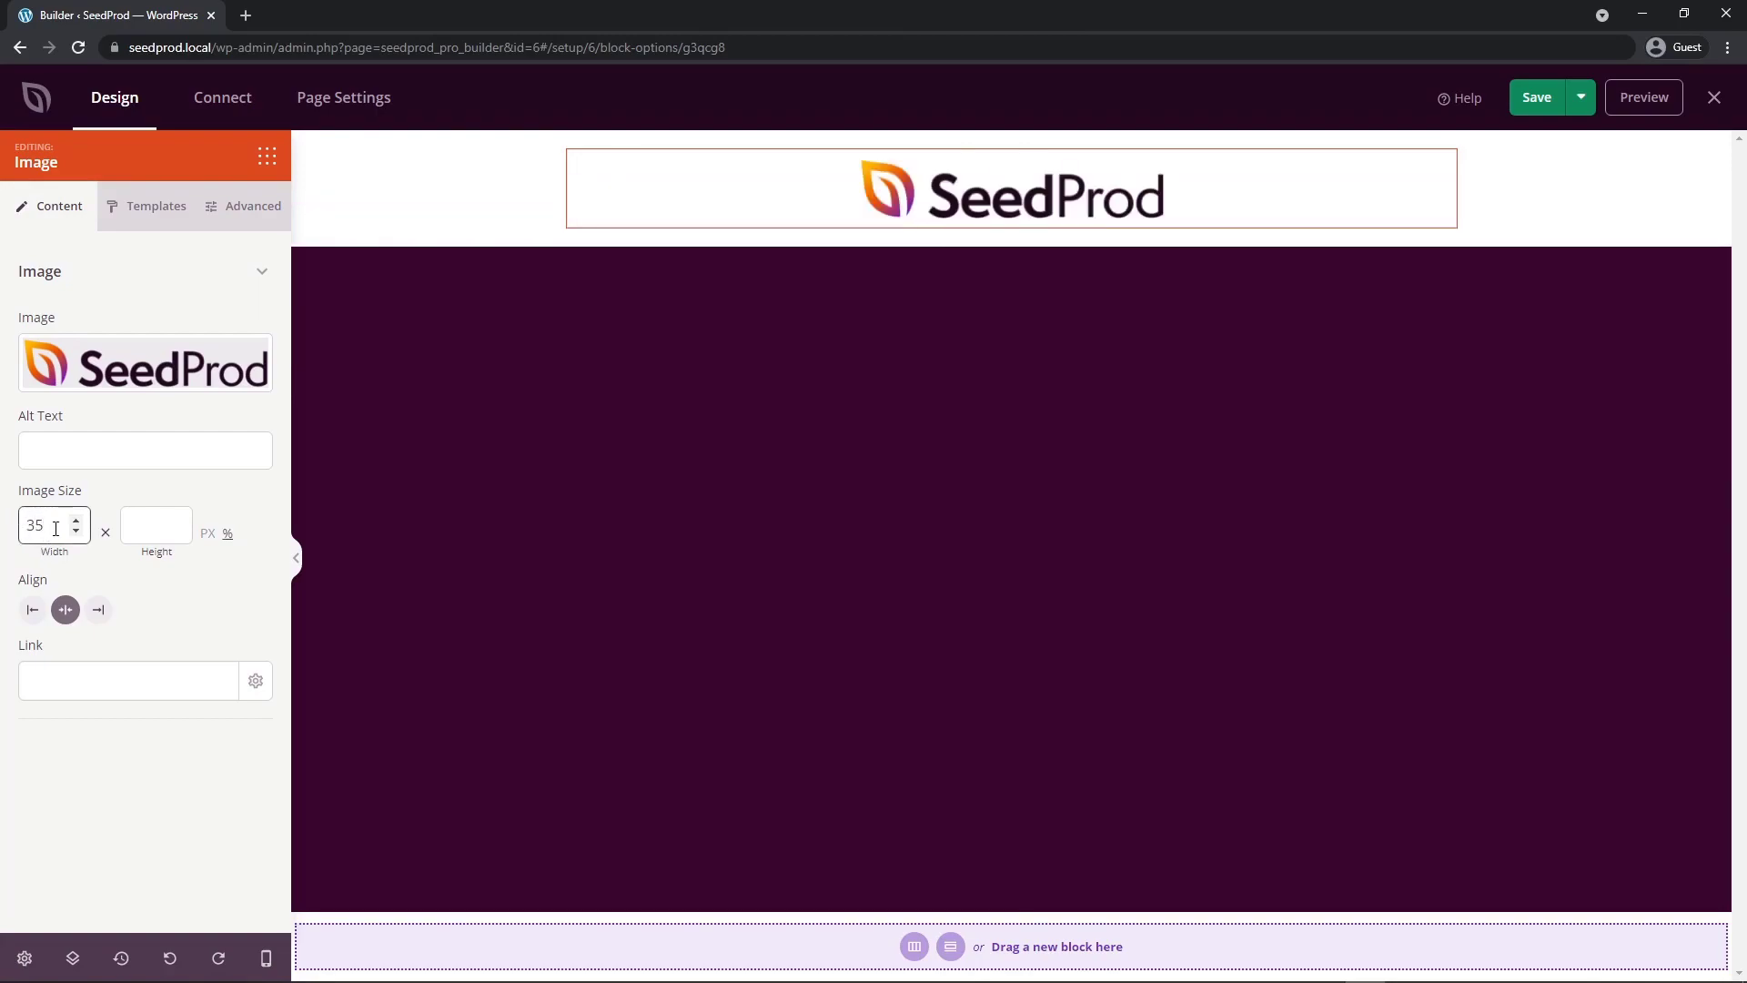
click(266, 958)
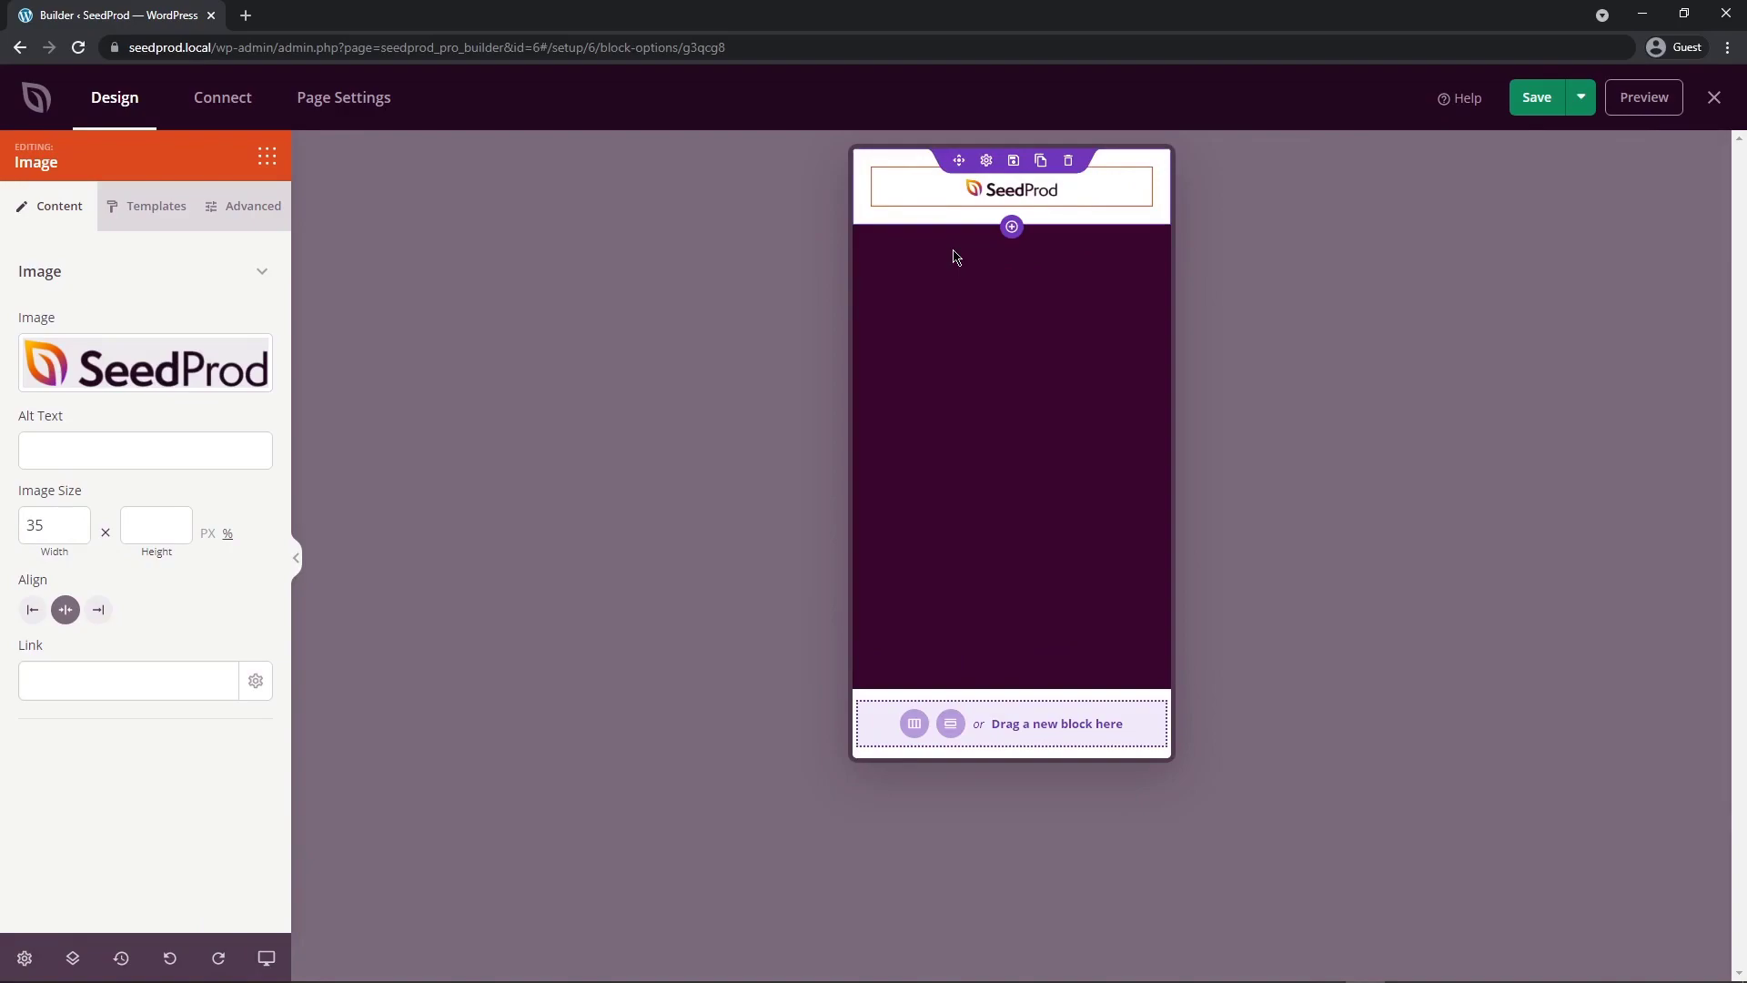
click(267, 959)
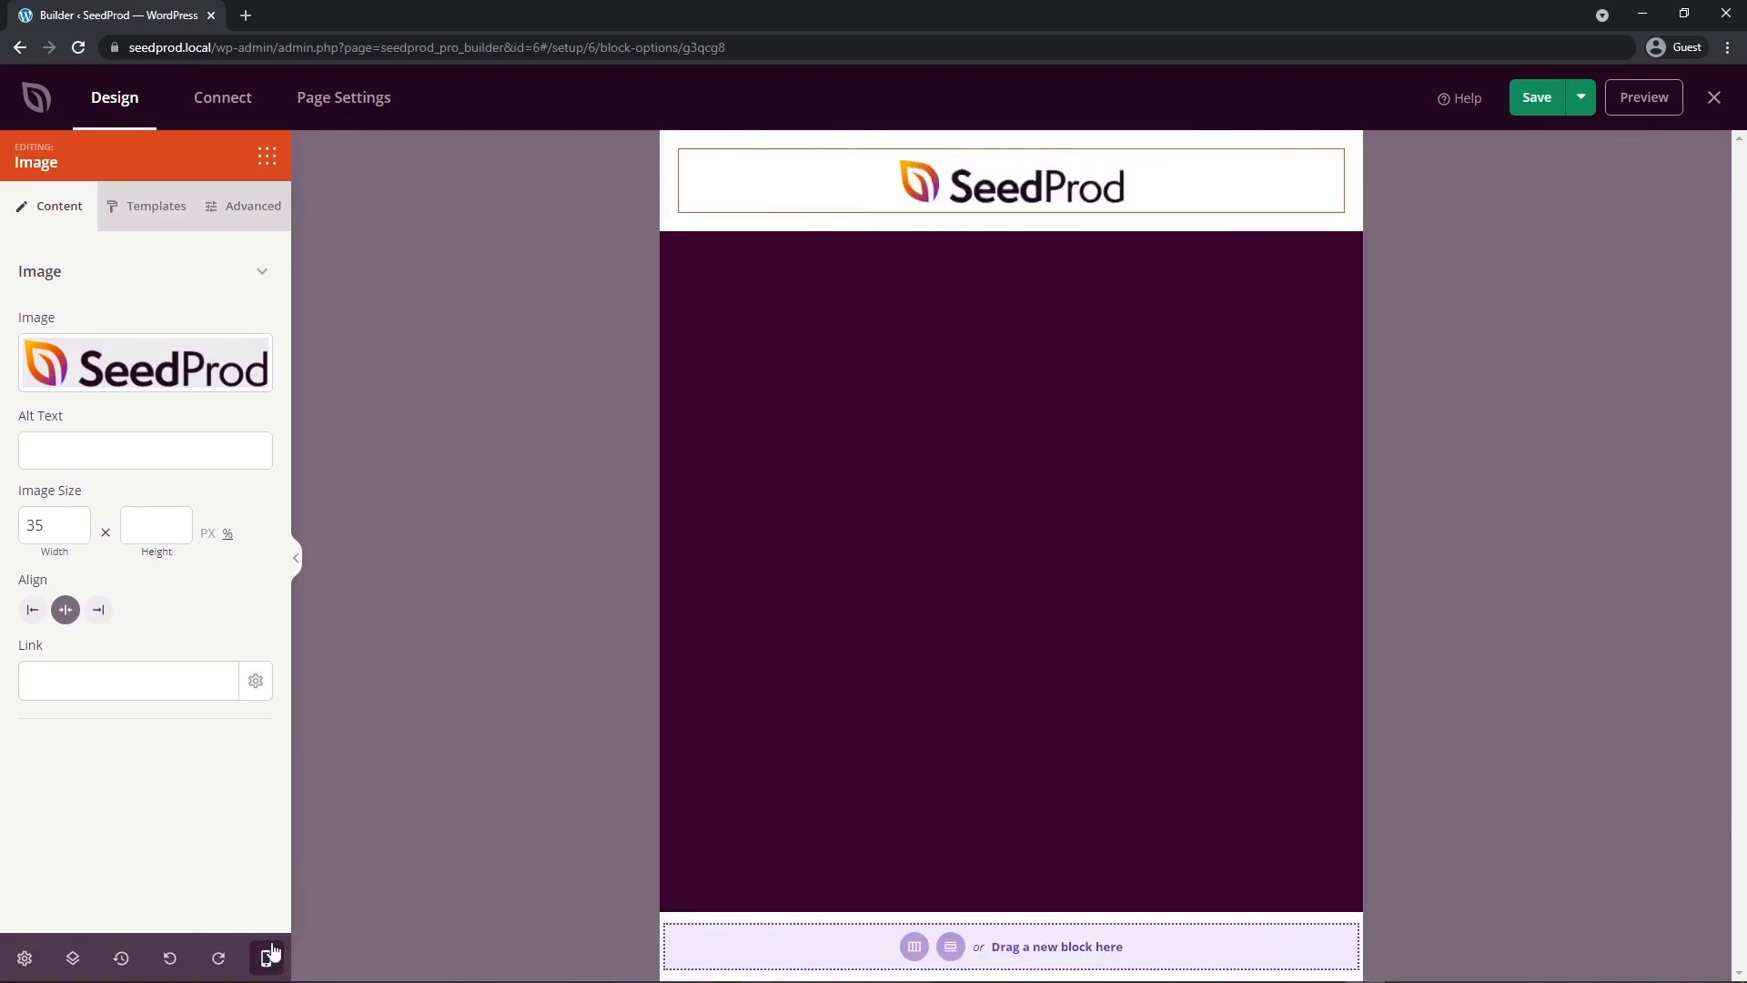
- Set the logo width back to 350 px and check it in the mobile preview
drag(56, 526, 5, 530)
text(350)
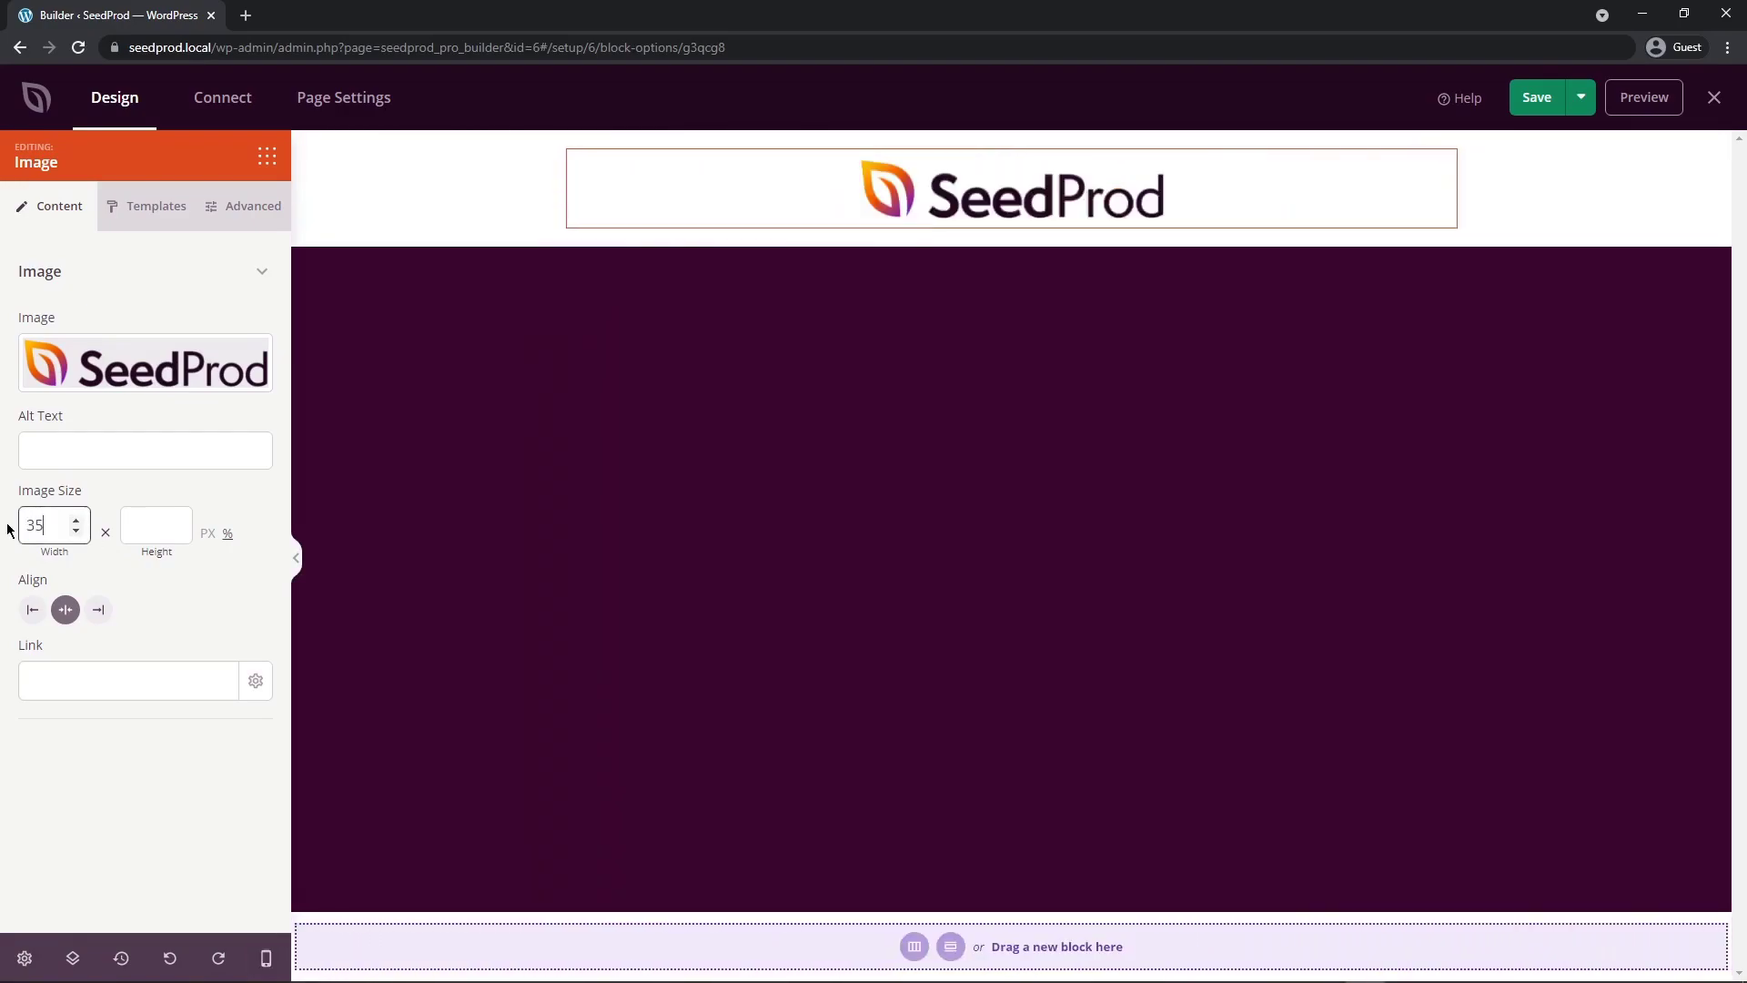
click(267, 958)
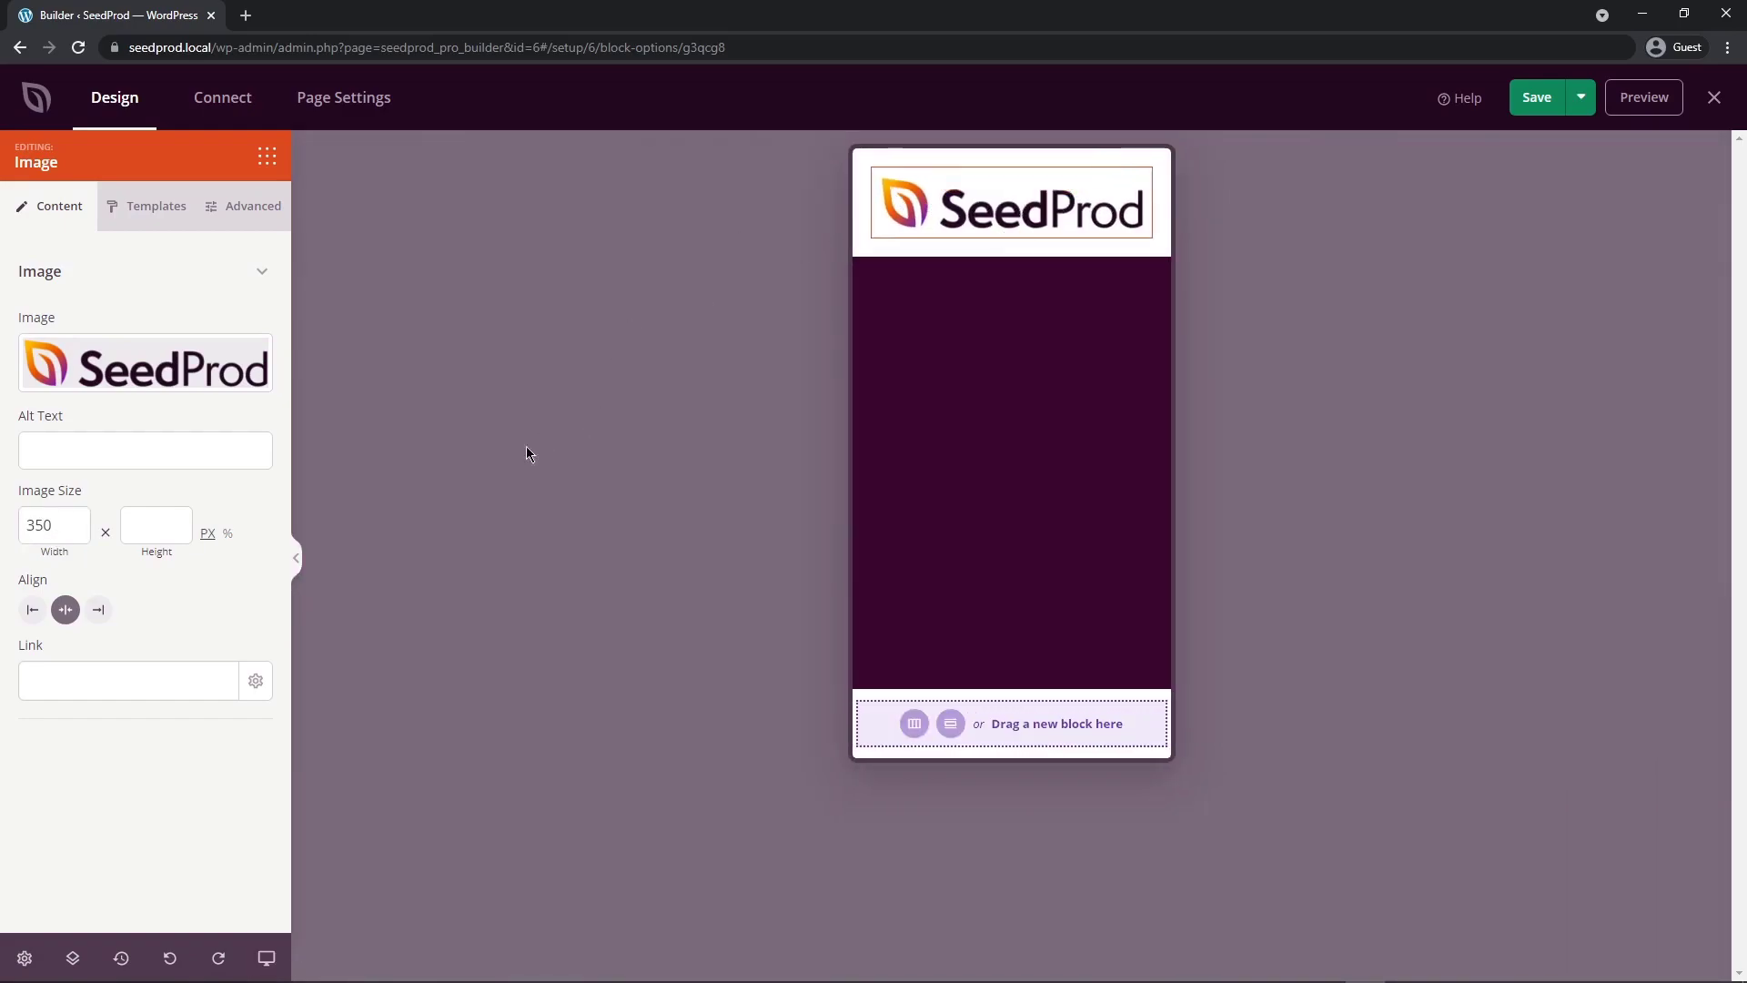
click(267, 959)
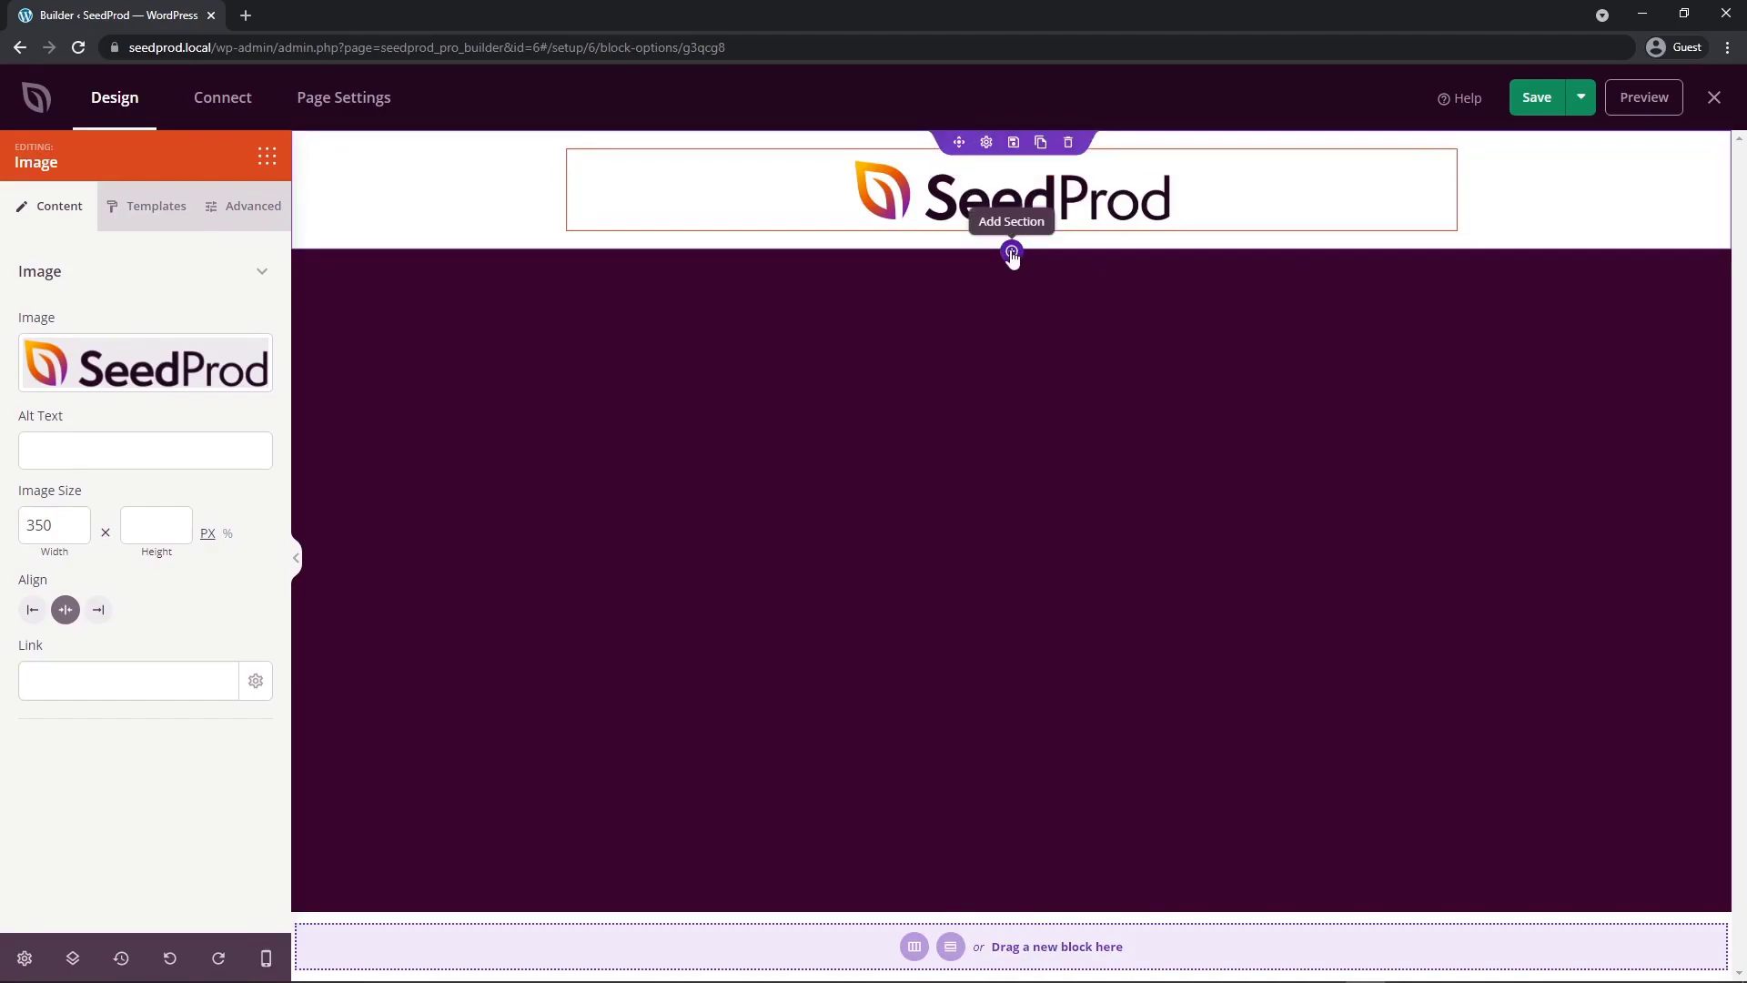
- Add a new section below the logo with a layout of two equal columns
click(1012, 253)
click(913, 302)
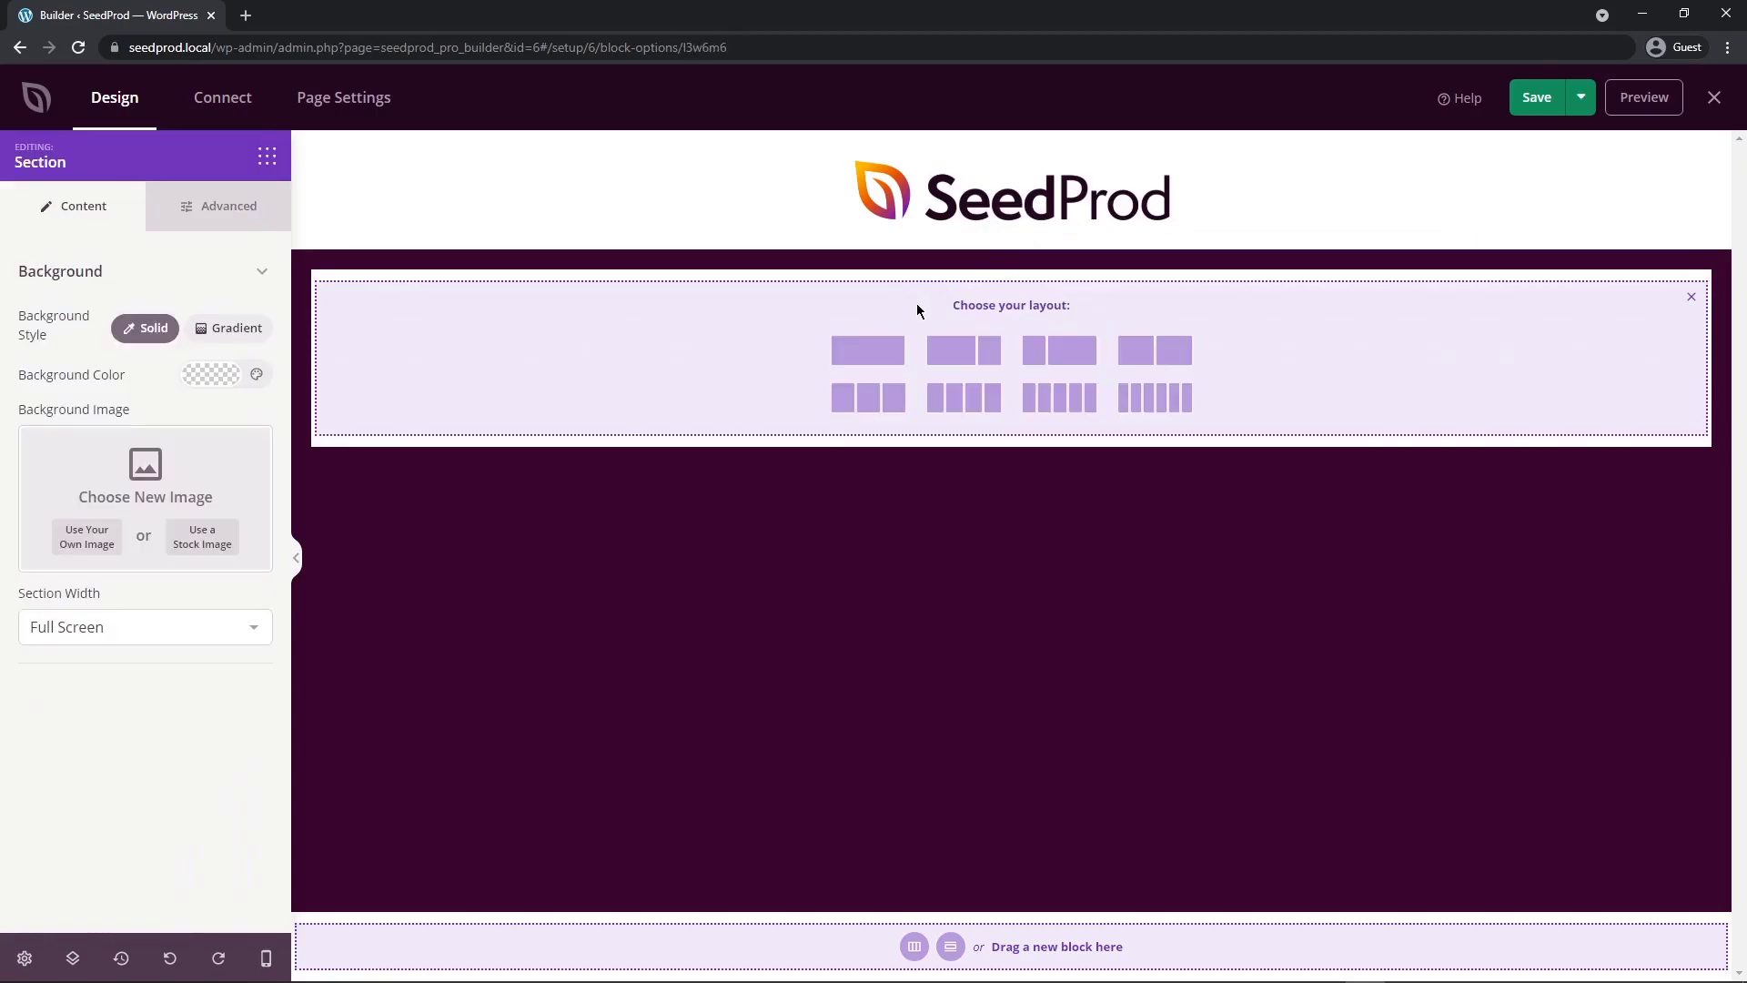
click(1168, 353)
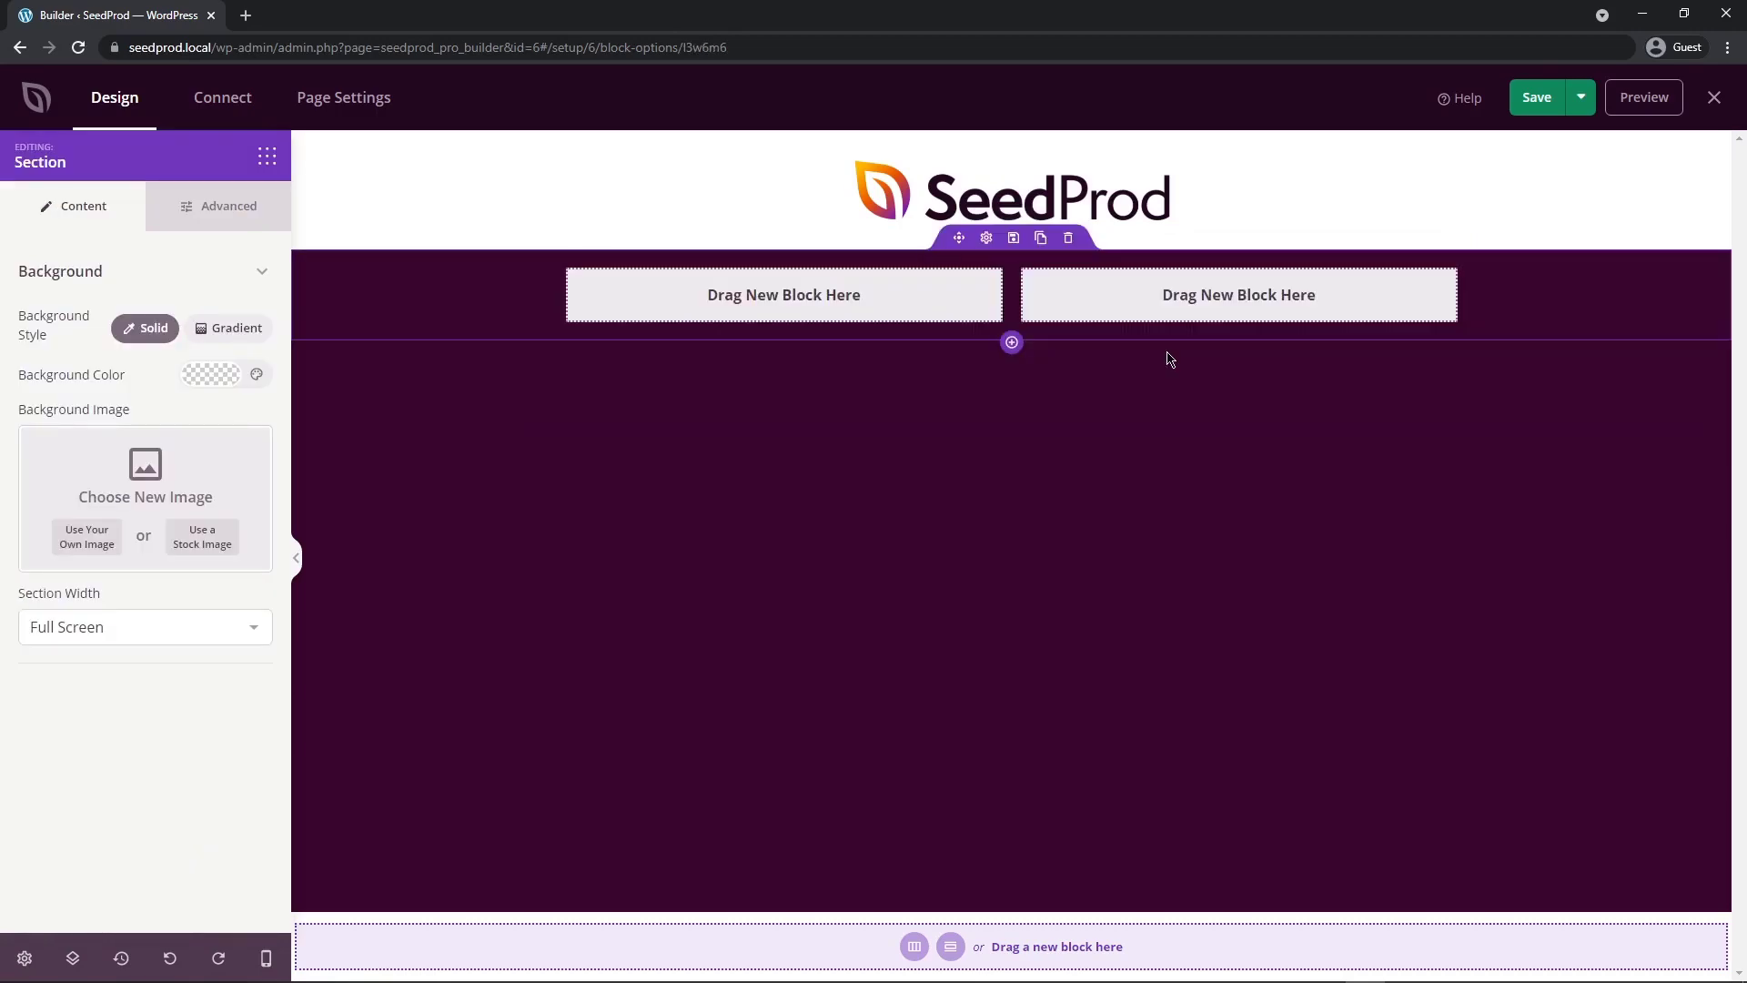
- Add a left-aligned Headline block to the first column reading "The #1 Landing Page Builder for WordPress" at font size 55
drag(59, 332, 778, 297)
drag(215, 389, 0, 382)
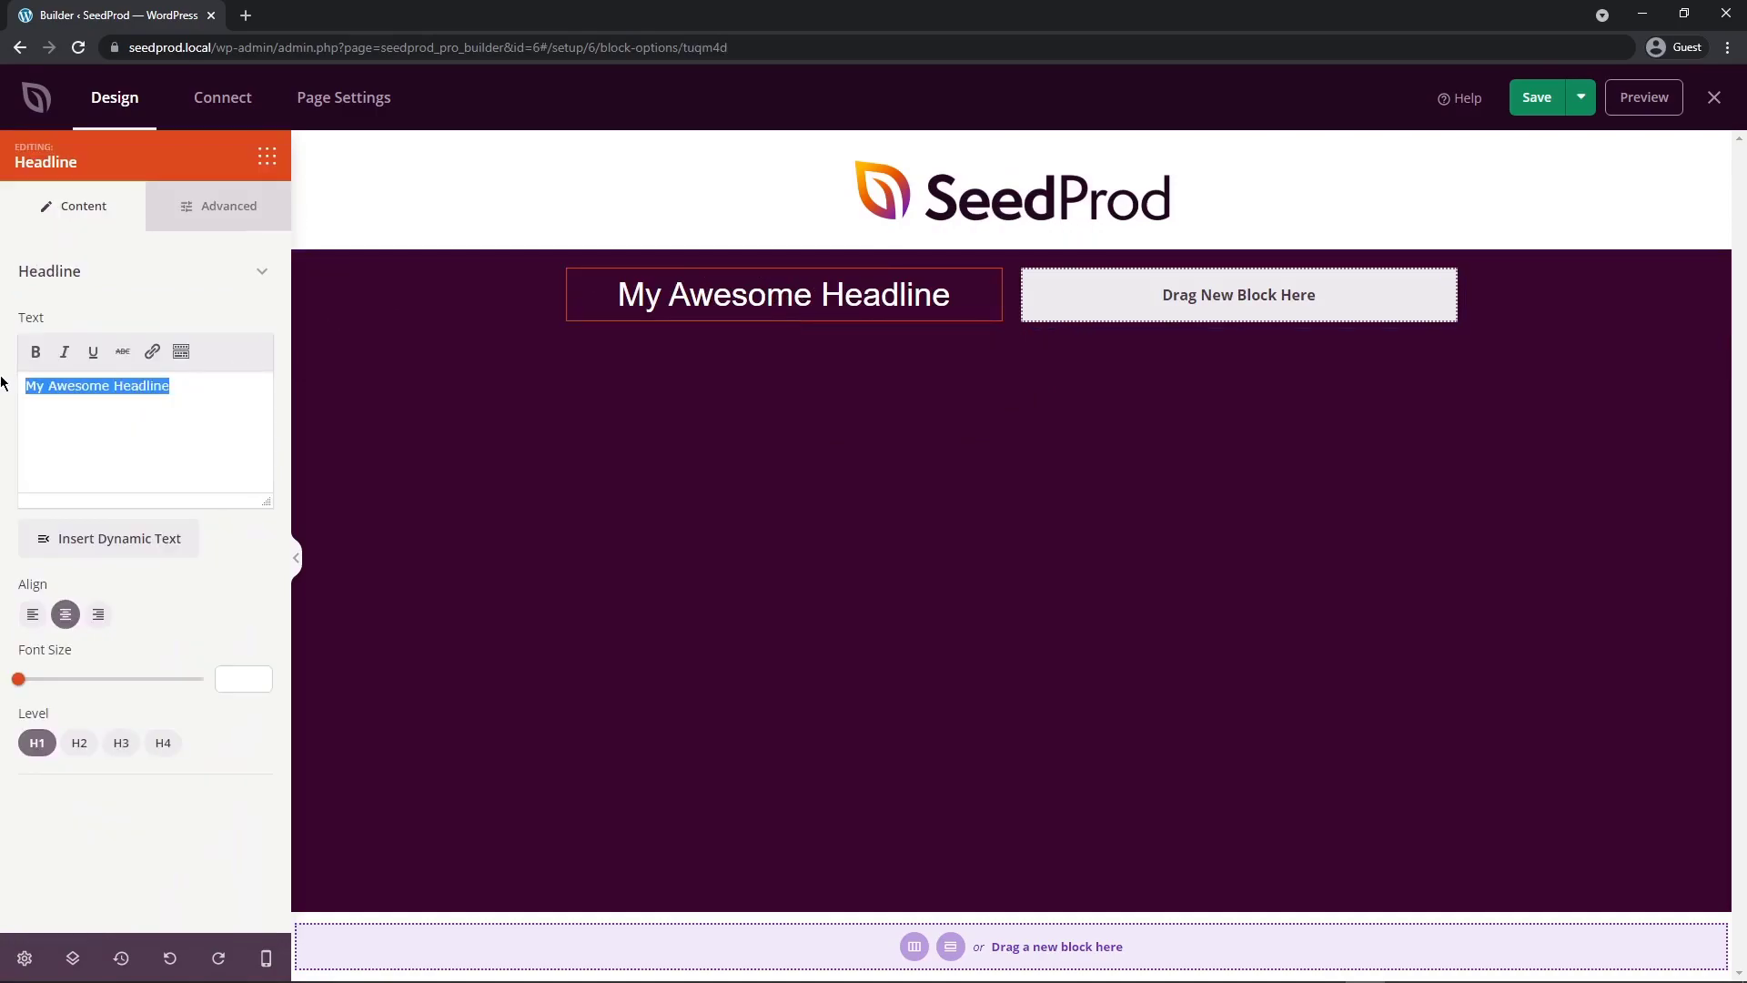
text(The #1 Landing Page Builder for WordPress)
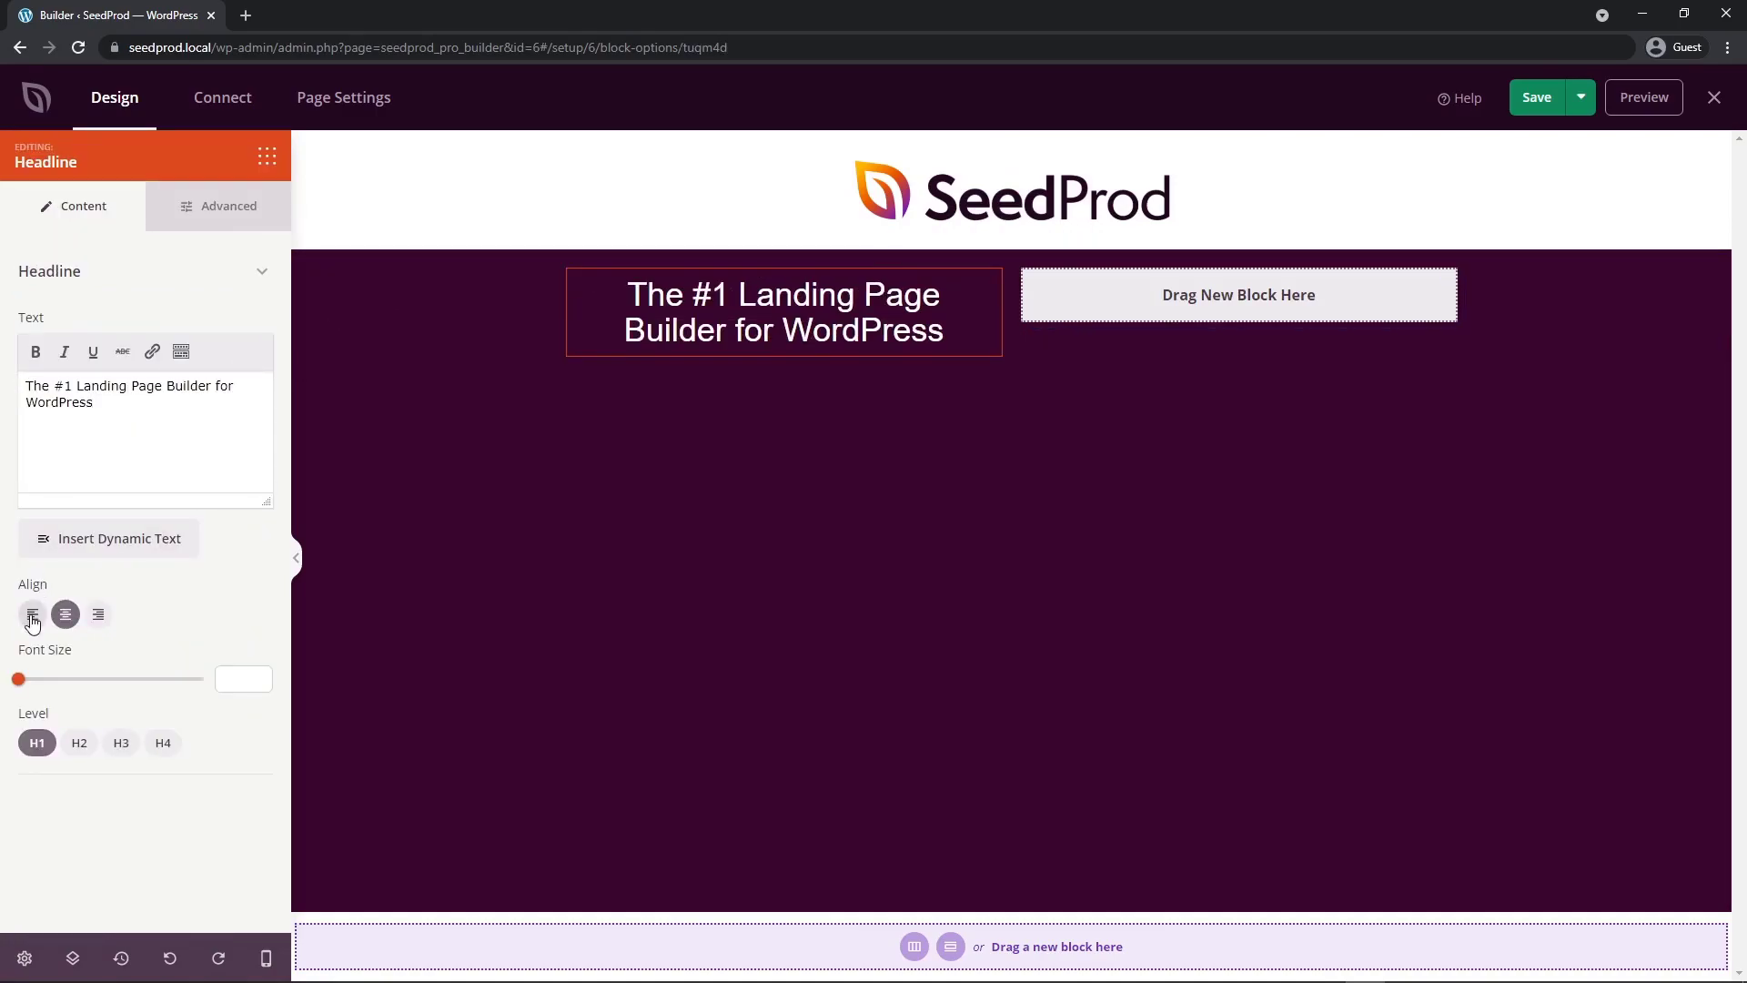
click(33, 614)
click(238, 681)
text(55)
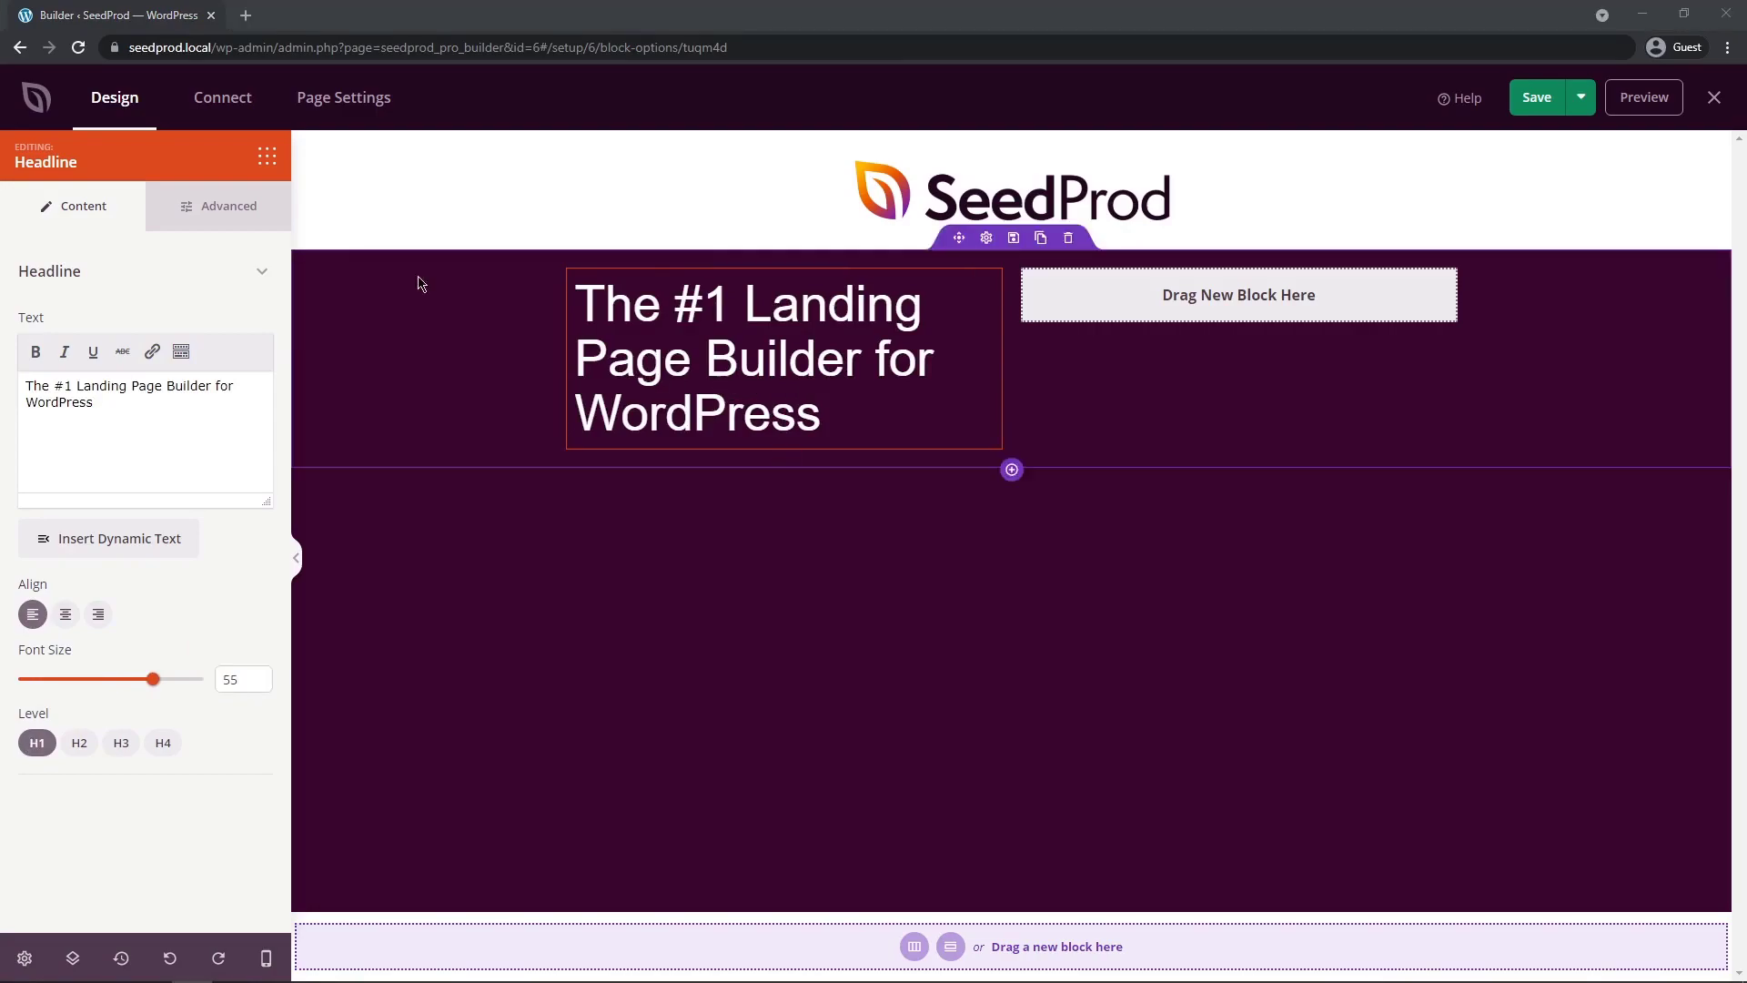
- Add an Image block to the second column and fill it with the uploaded hero-image.webp
click(267, 162)
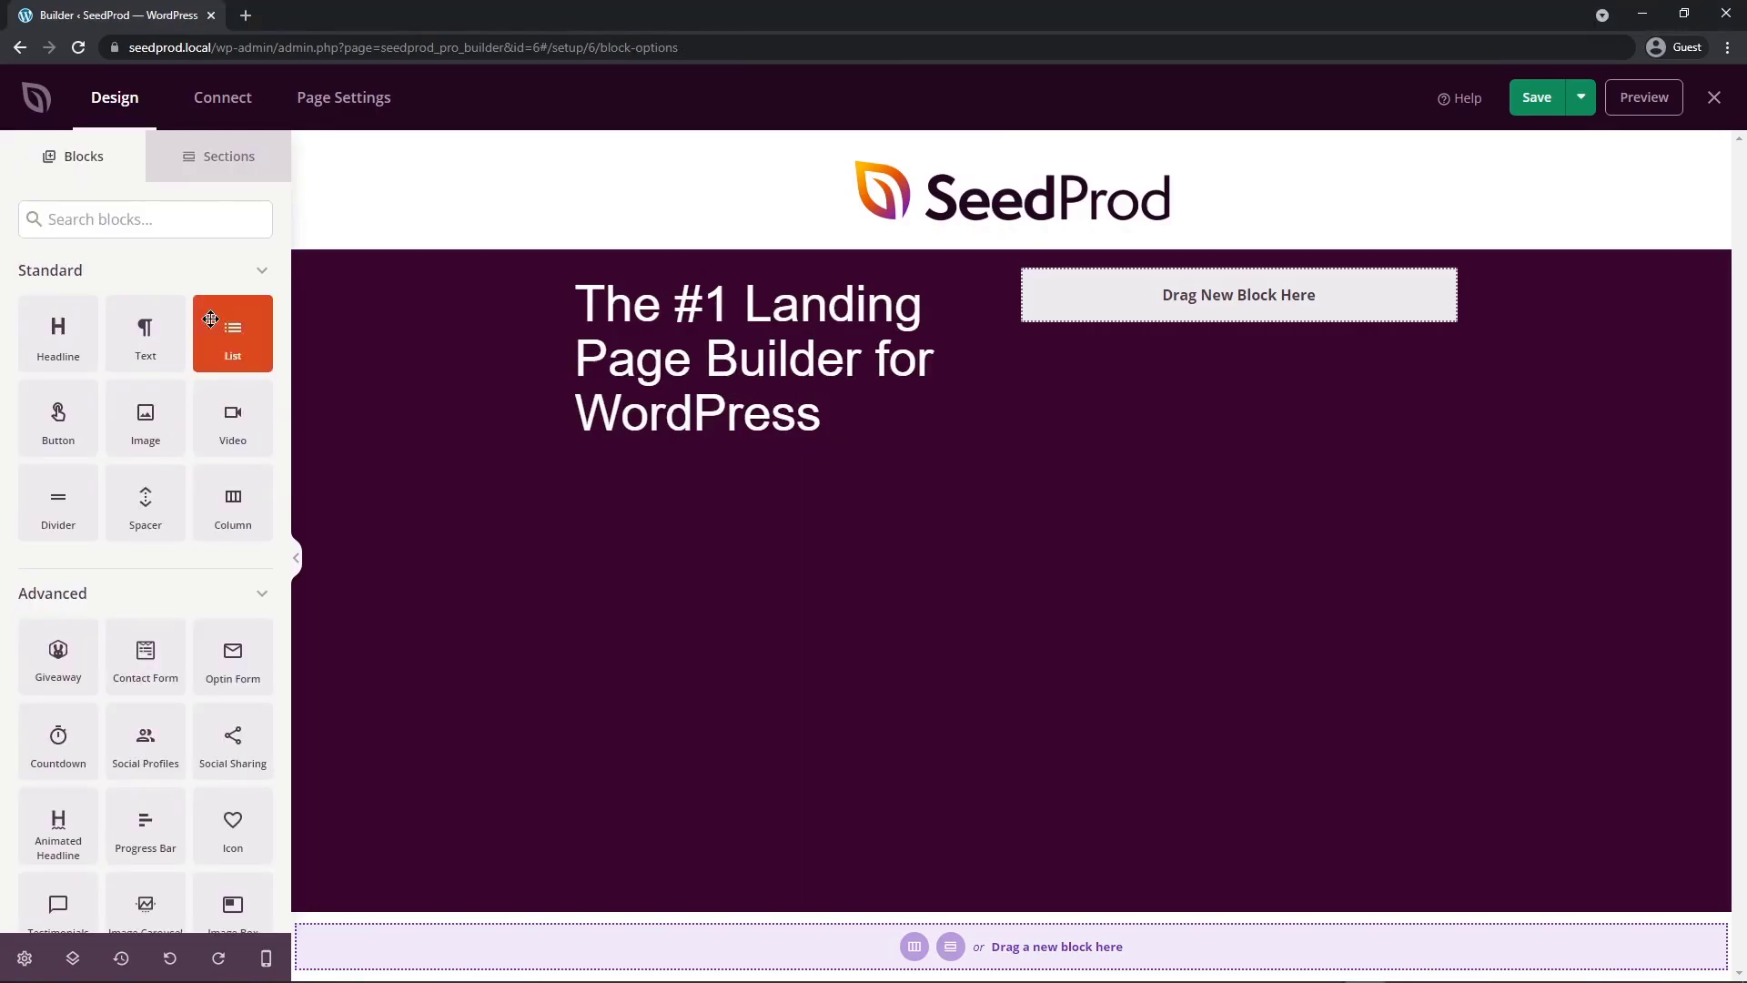
drag(146, 419, 1252, 313)
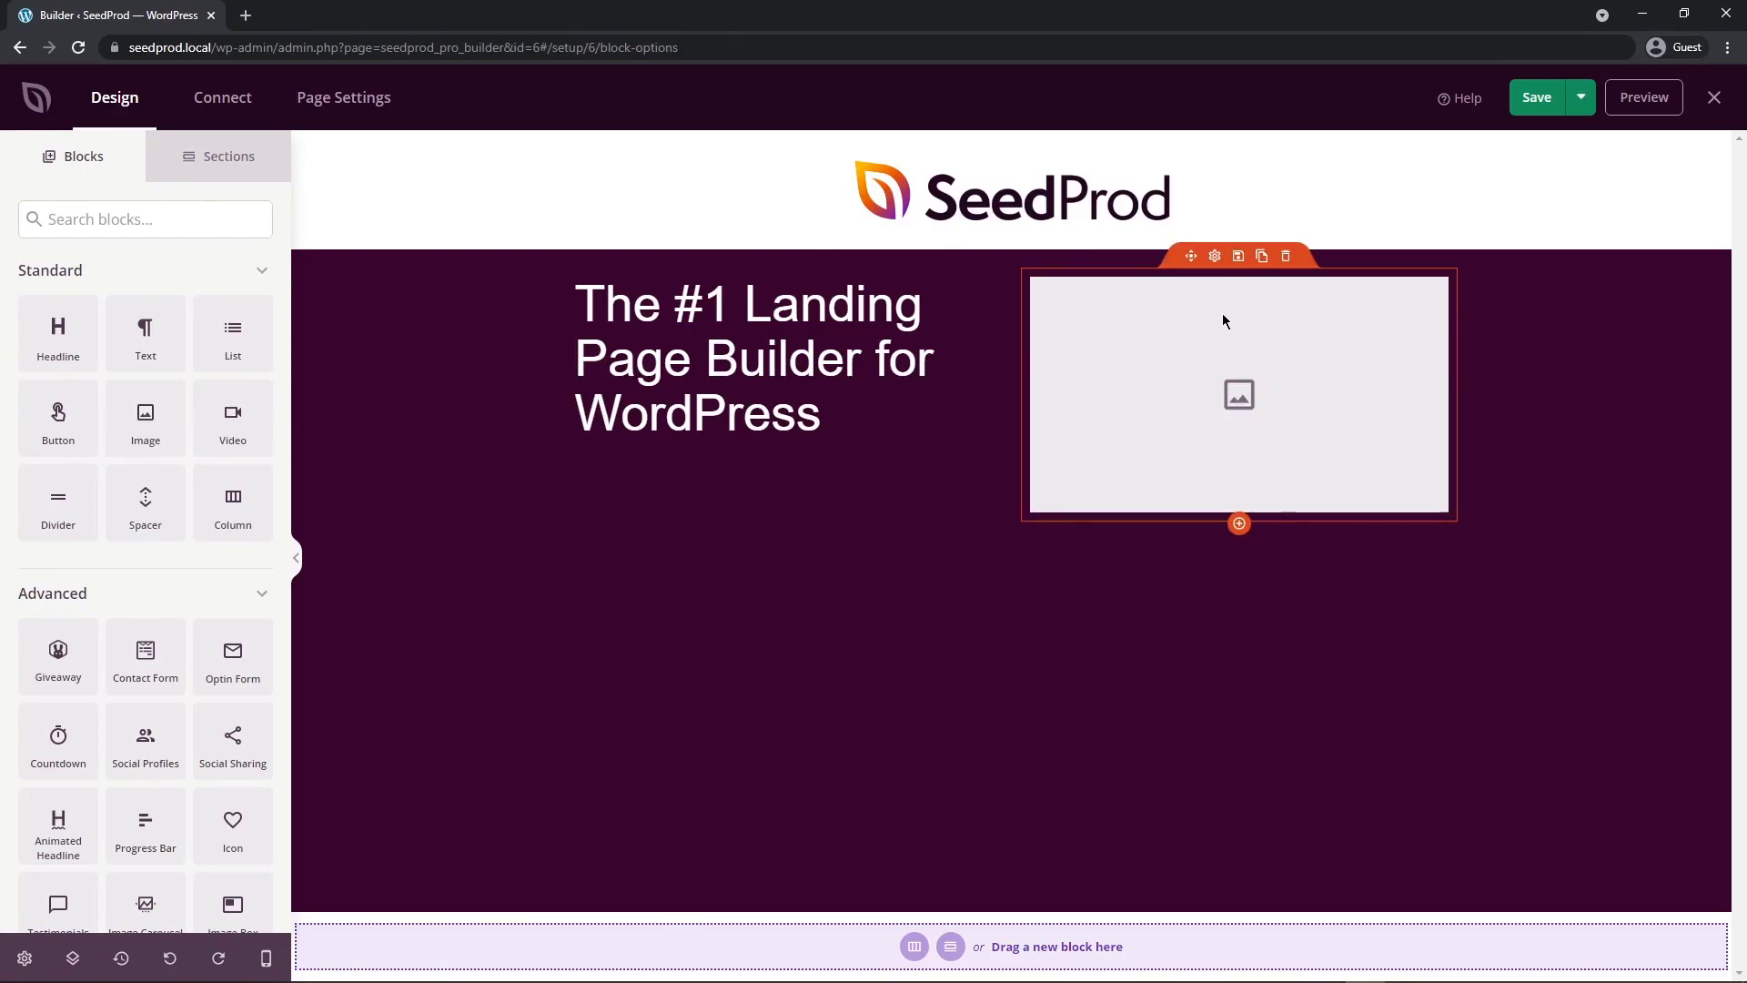
click(1225, 324)
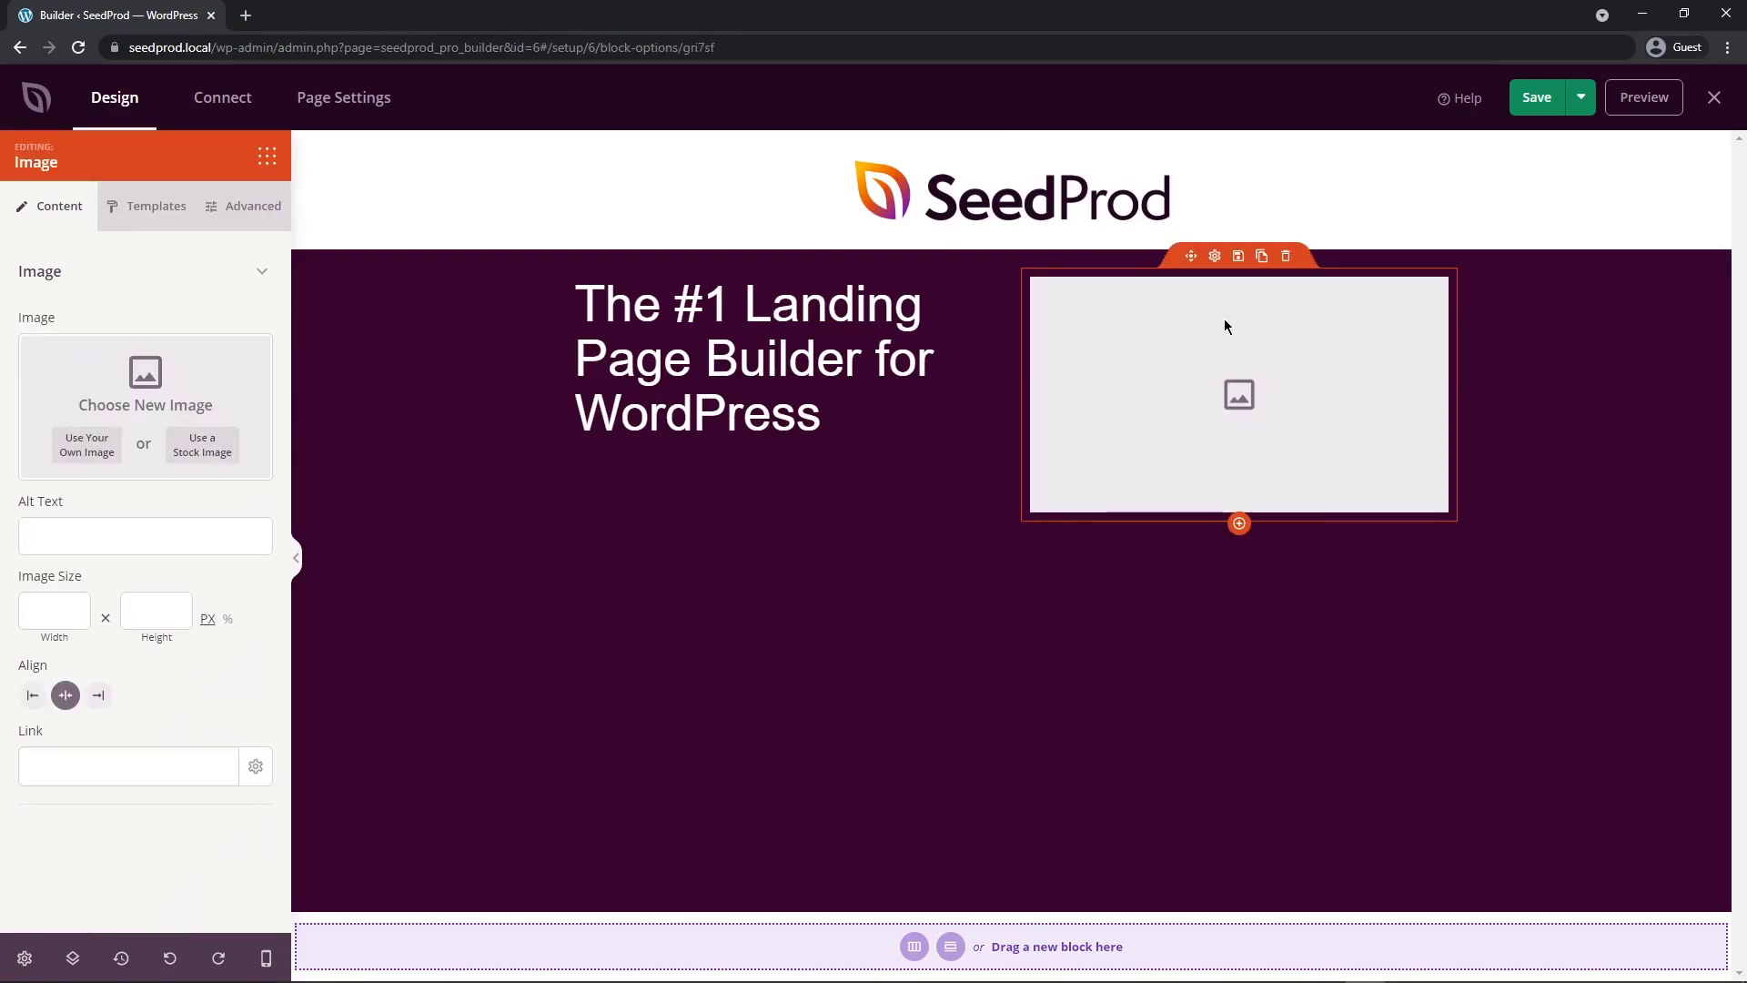
click(89, 453)
click(76, 155)
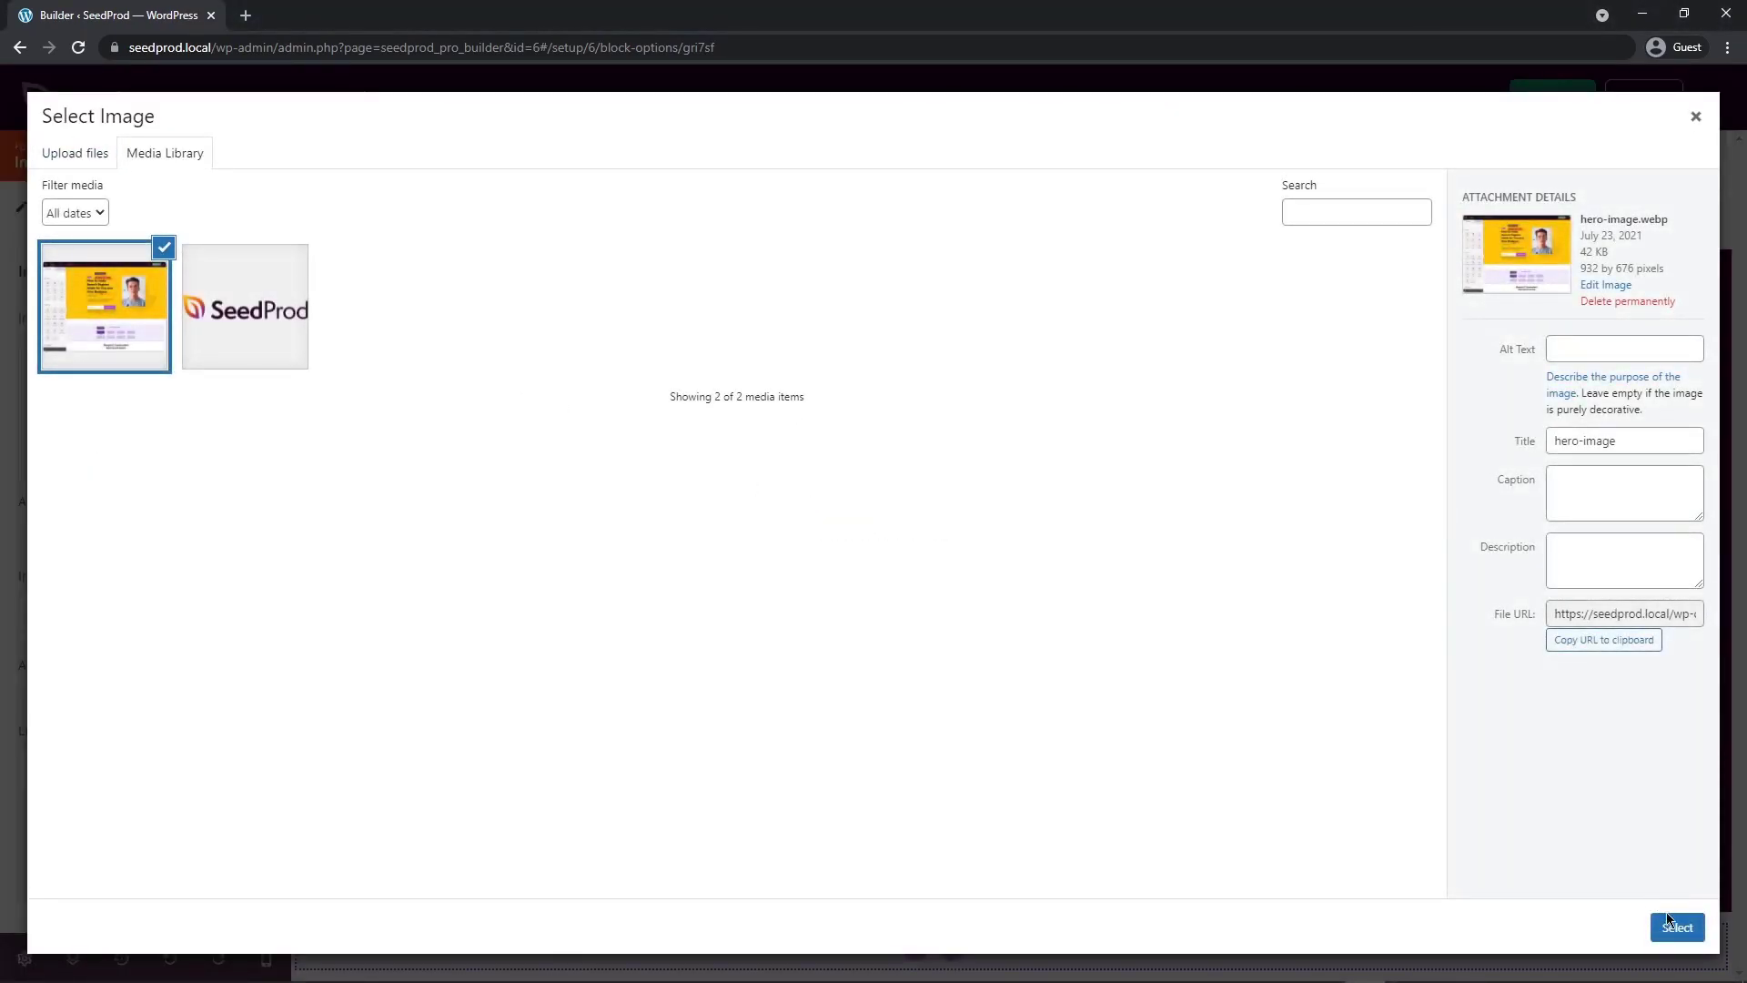
click(1677, 928)
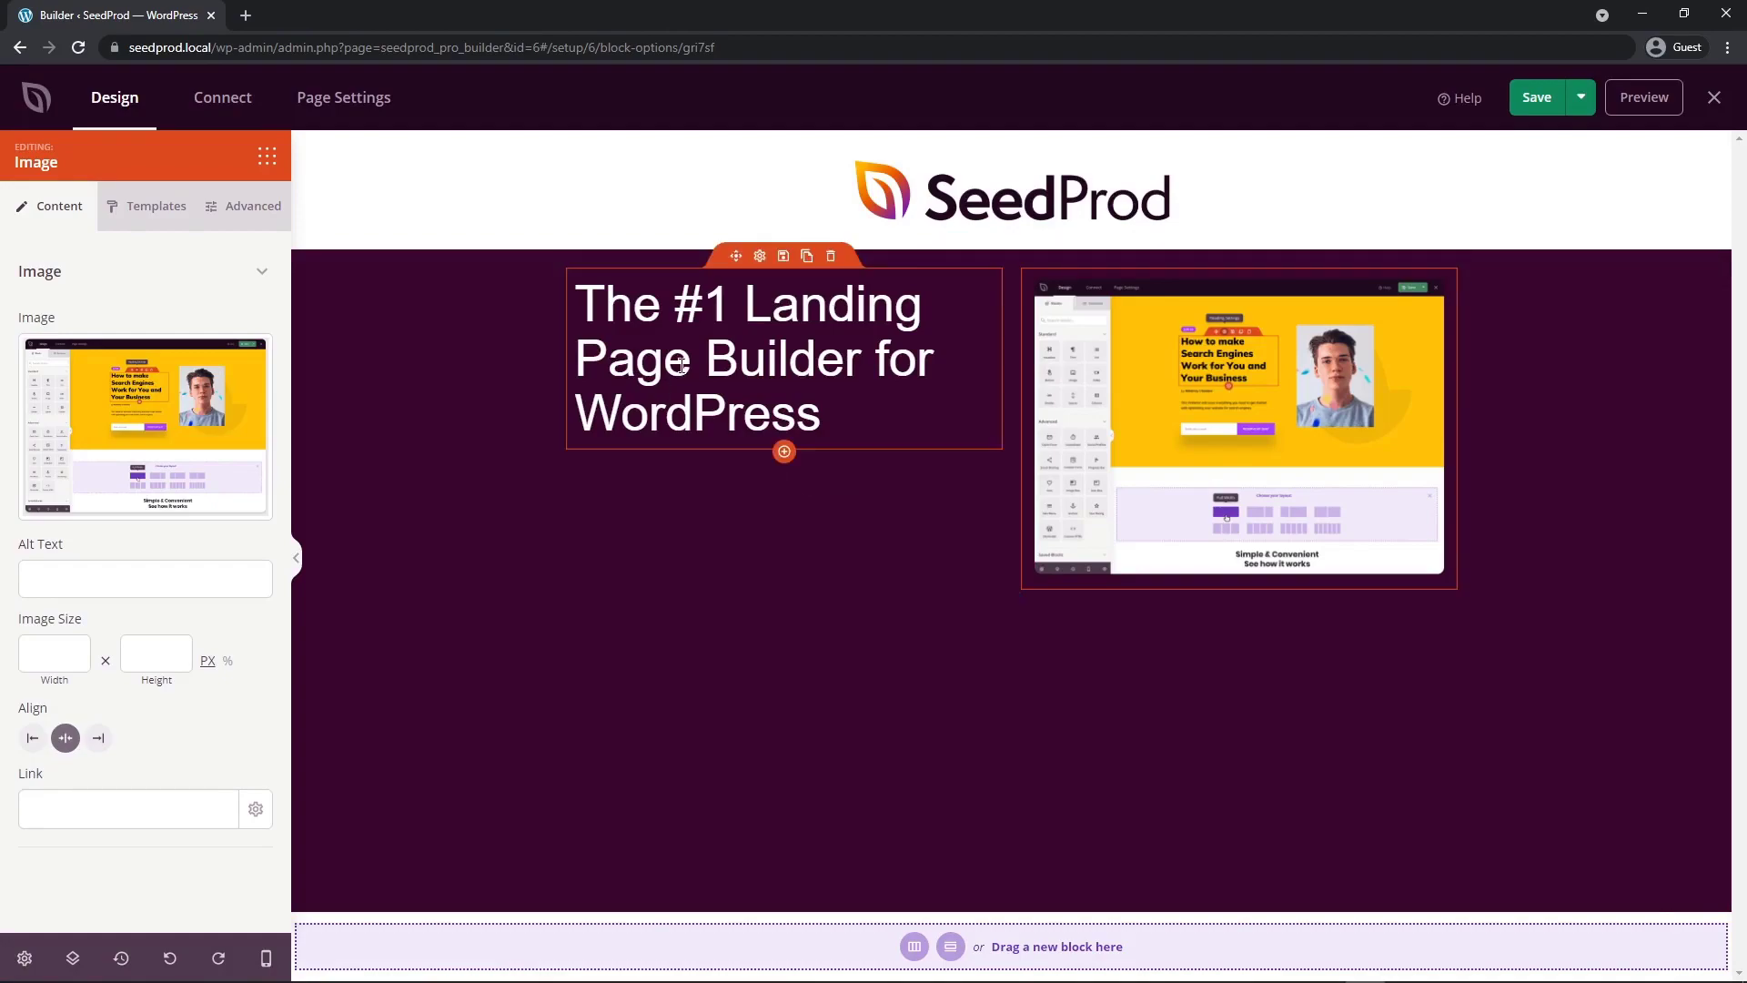
- Add a Button block below the headline and view the page's global color settings
click(267, 156)
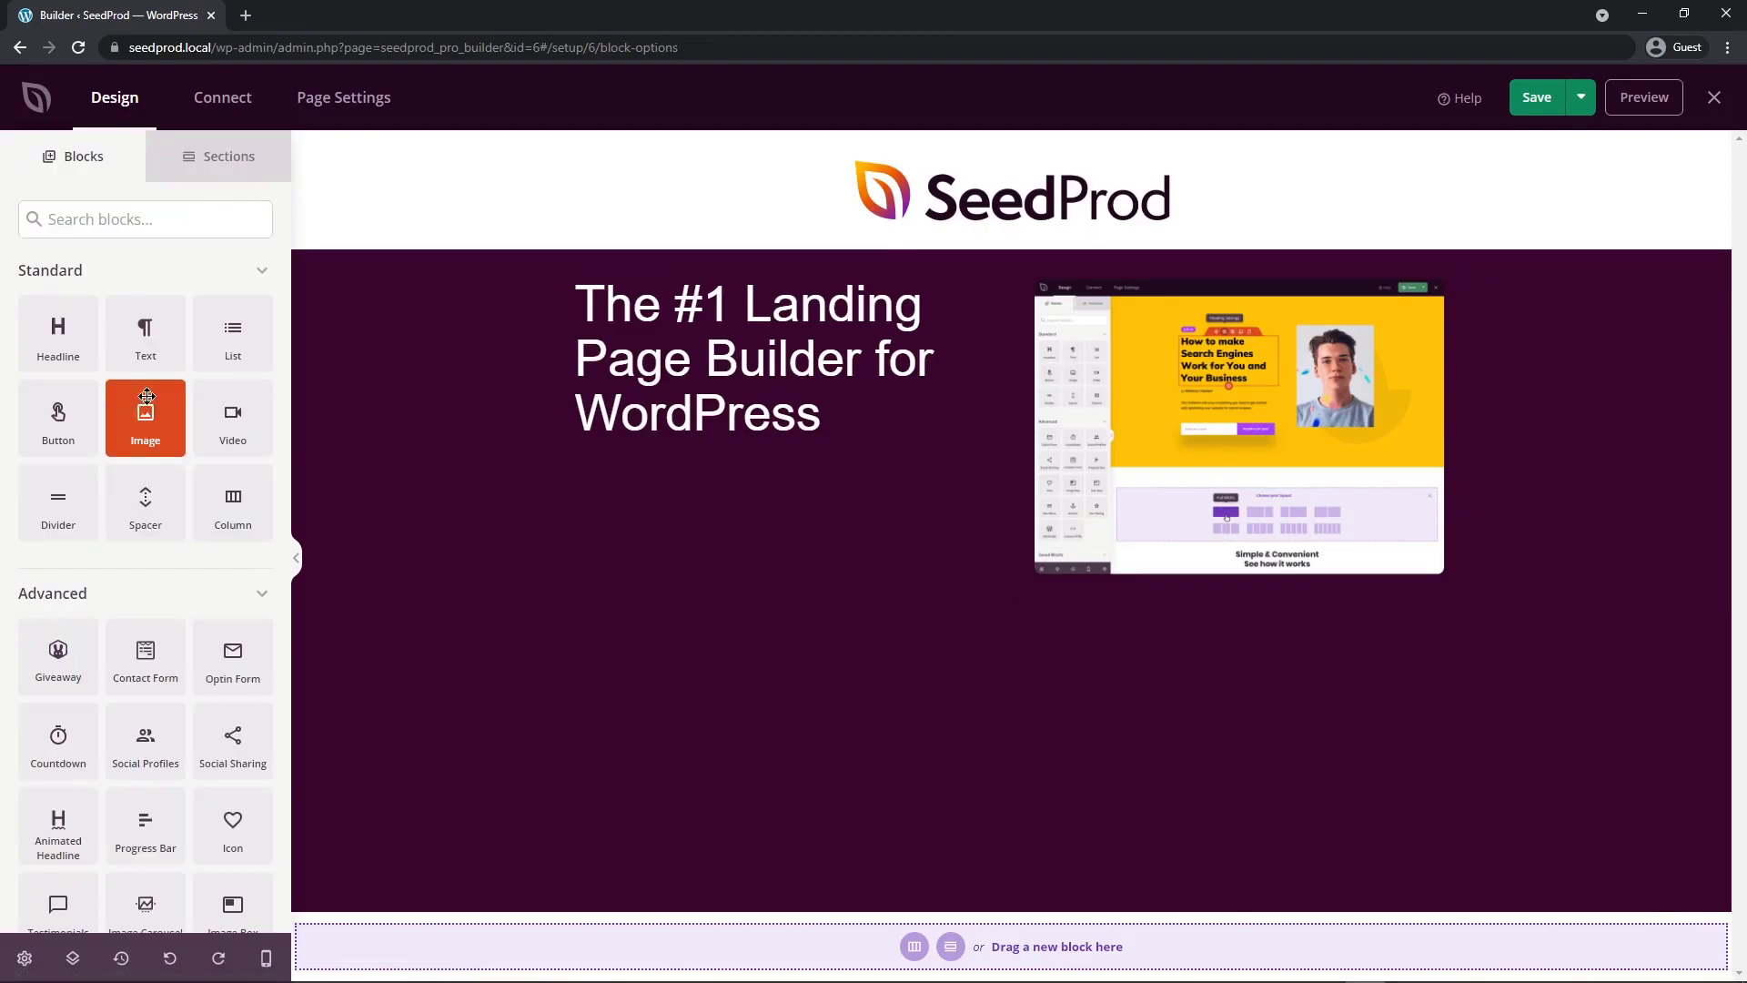
drag(69, 423, 721, 438)
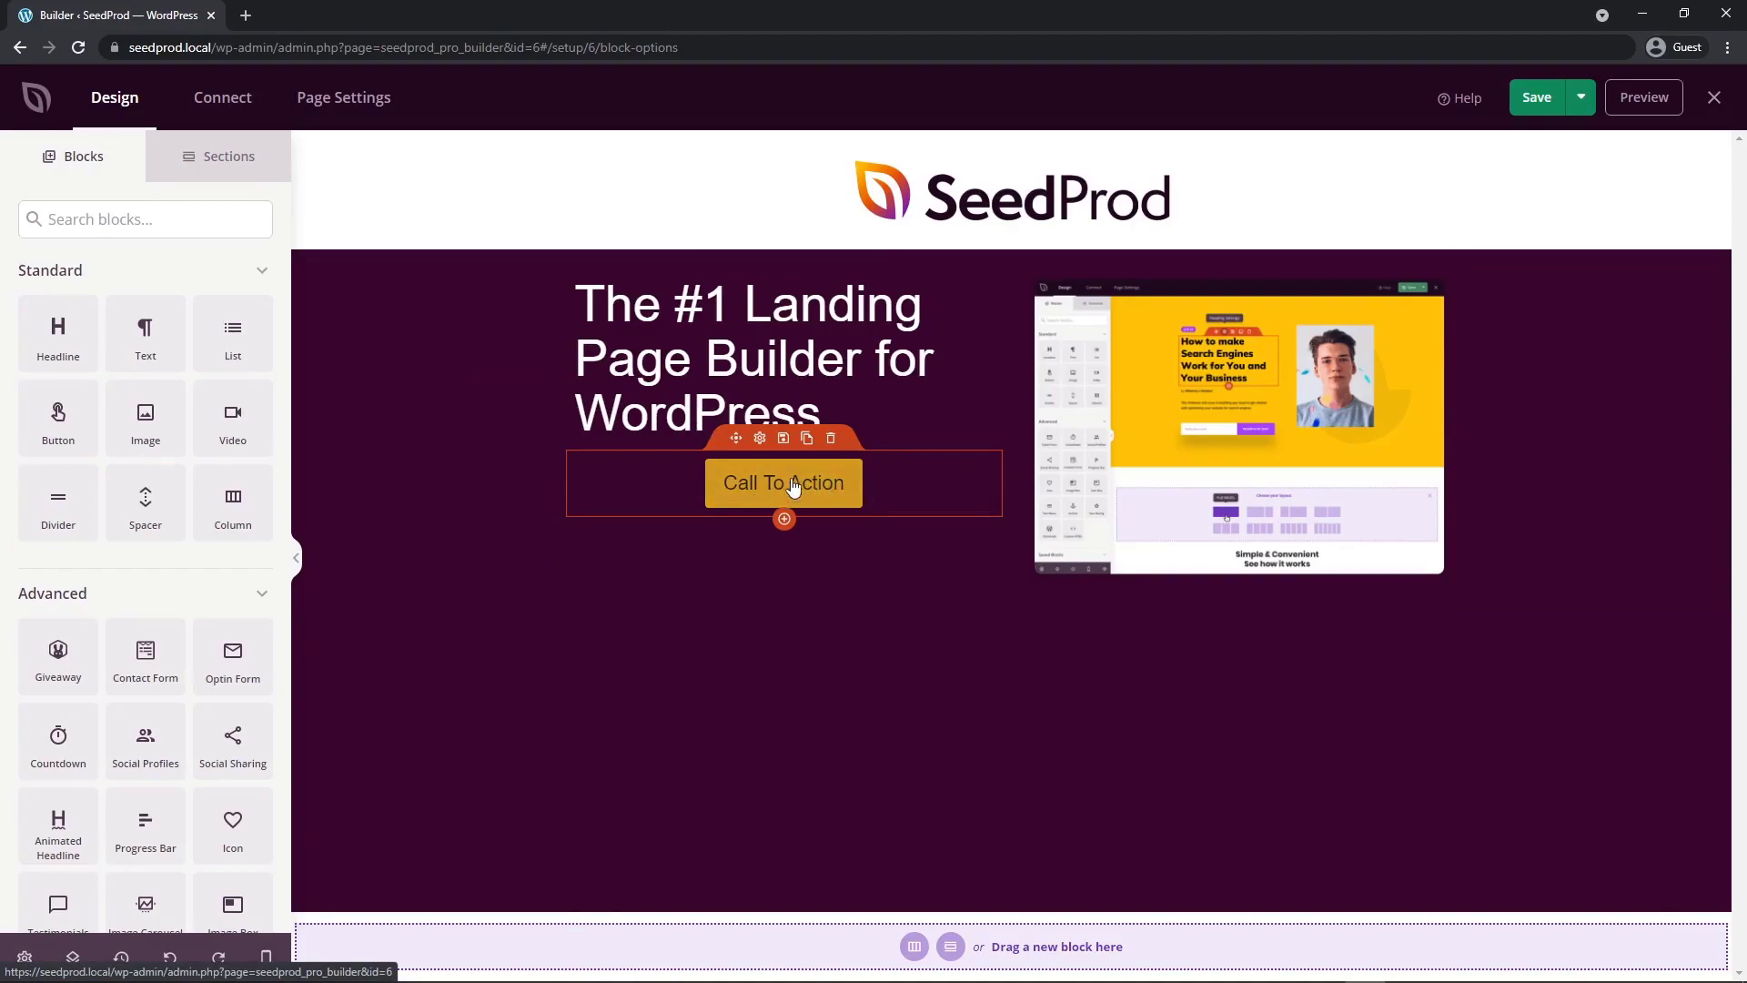
click(25, 958)
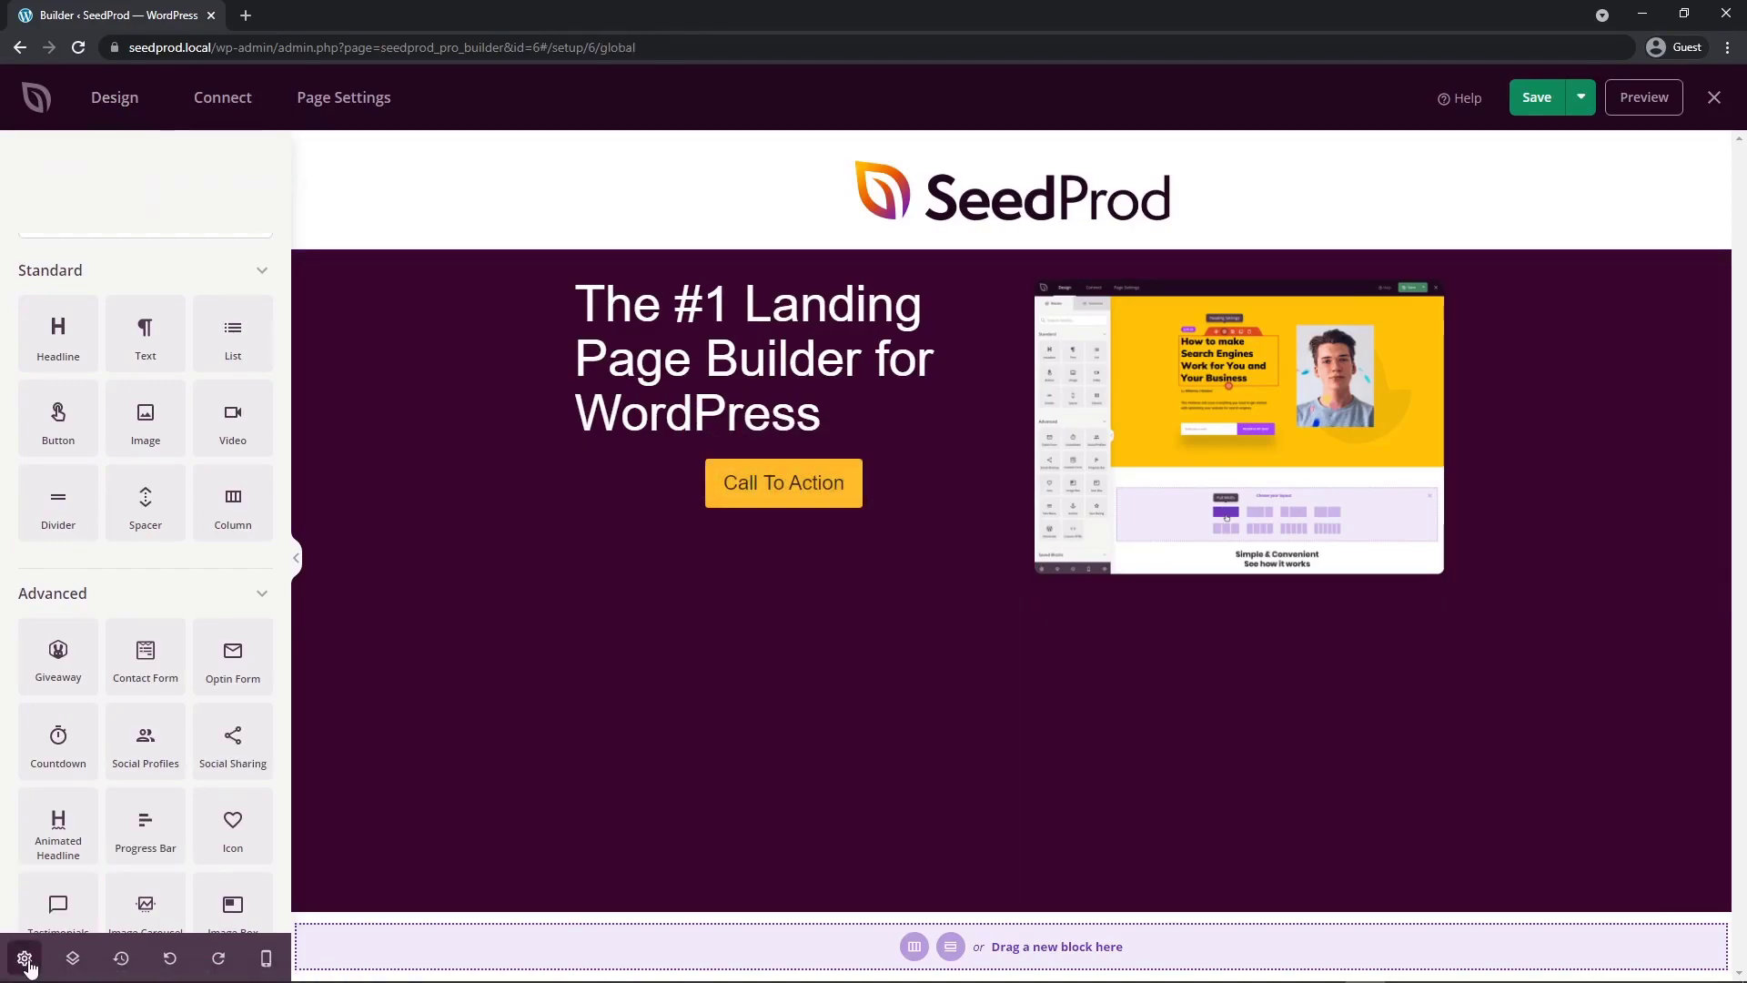
click(72, 258)
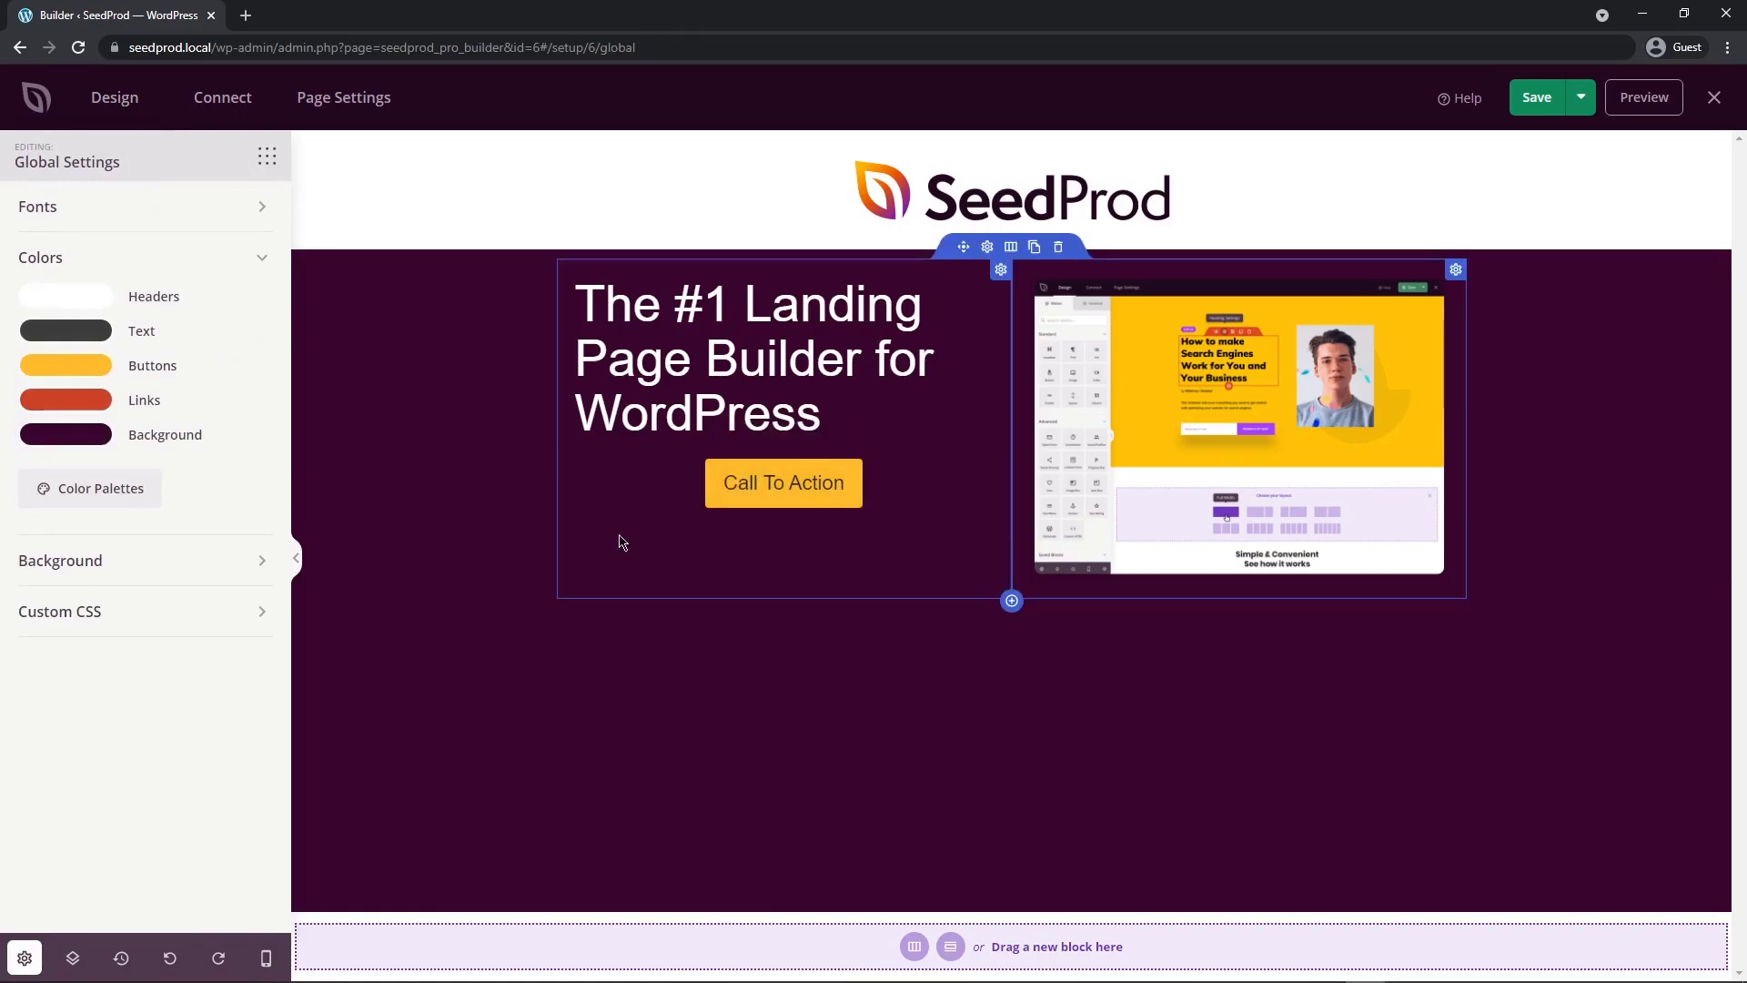
- Change the button text to "Build Your Page" and stretch the button to the full column width
click(783, 482)
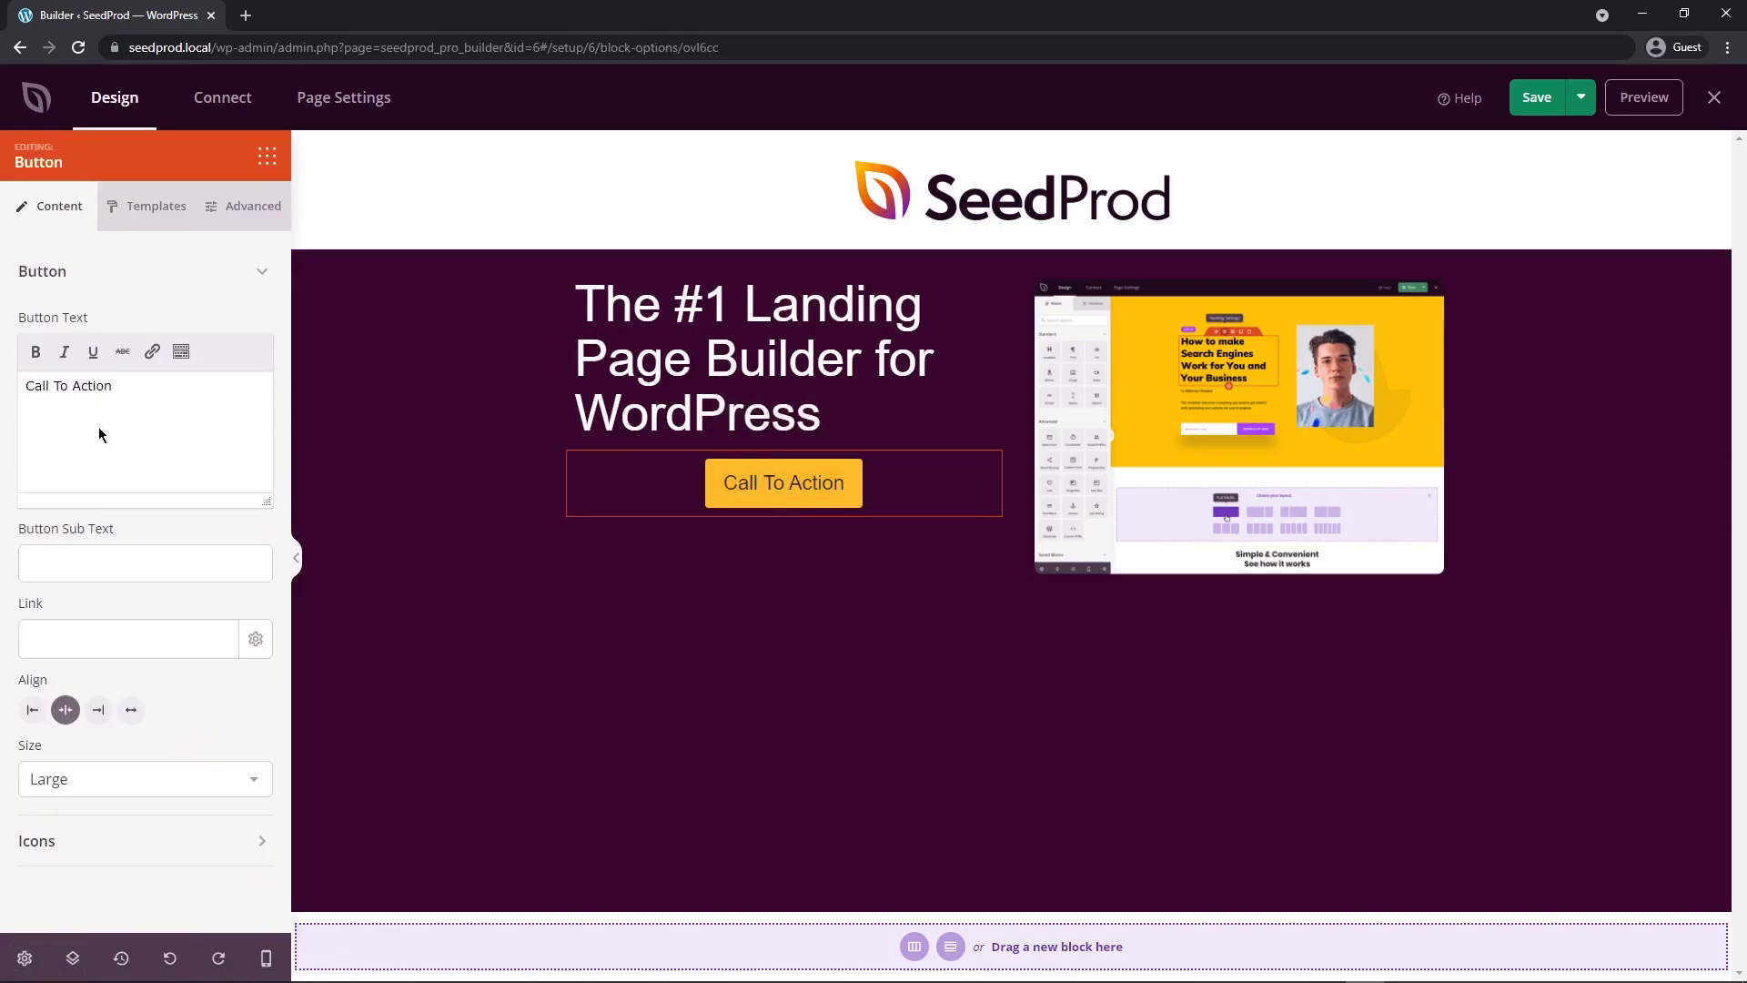
triple_click(60, 388)
text(Build Your Page)
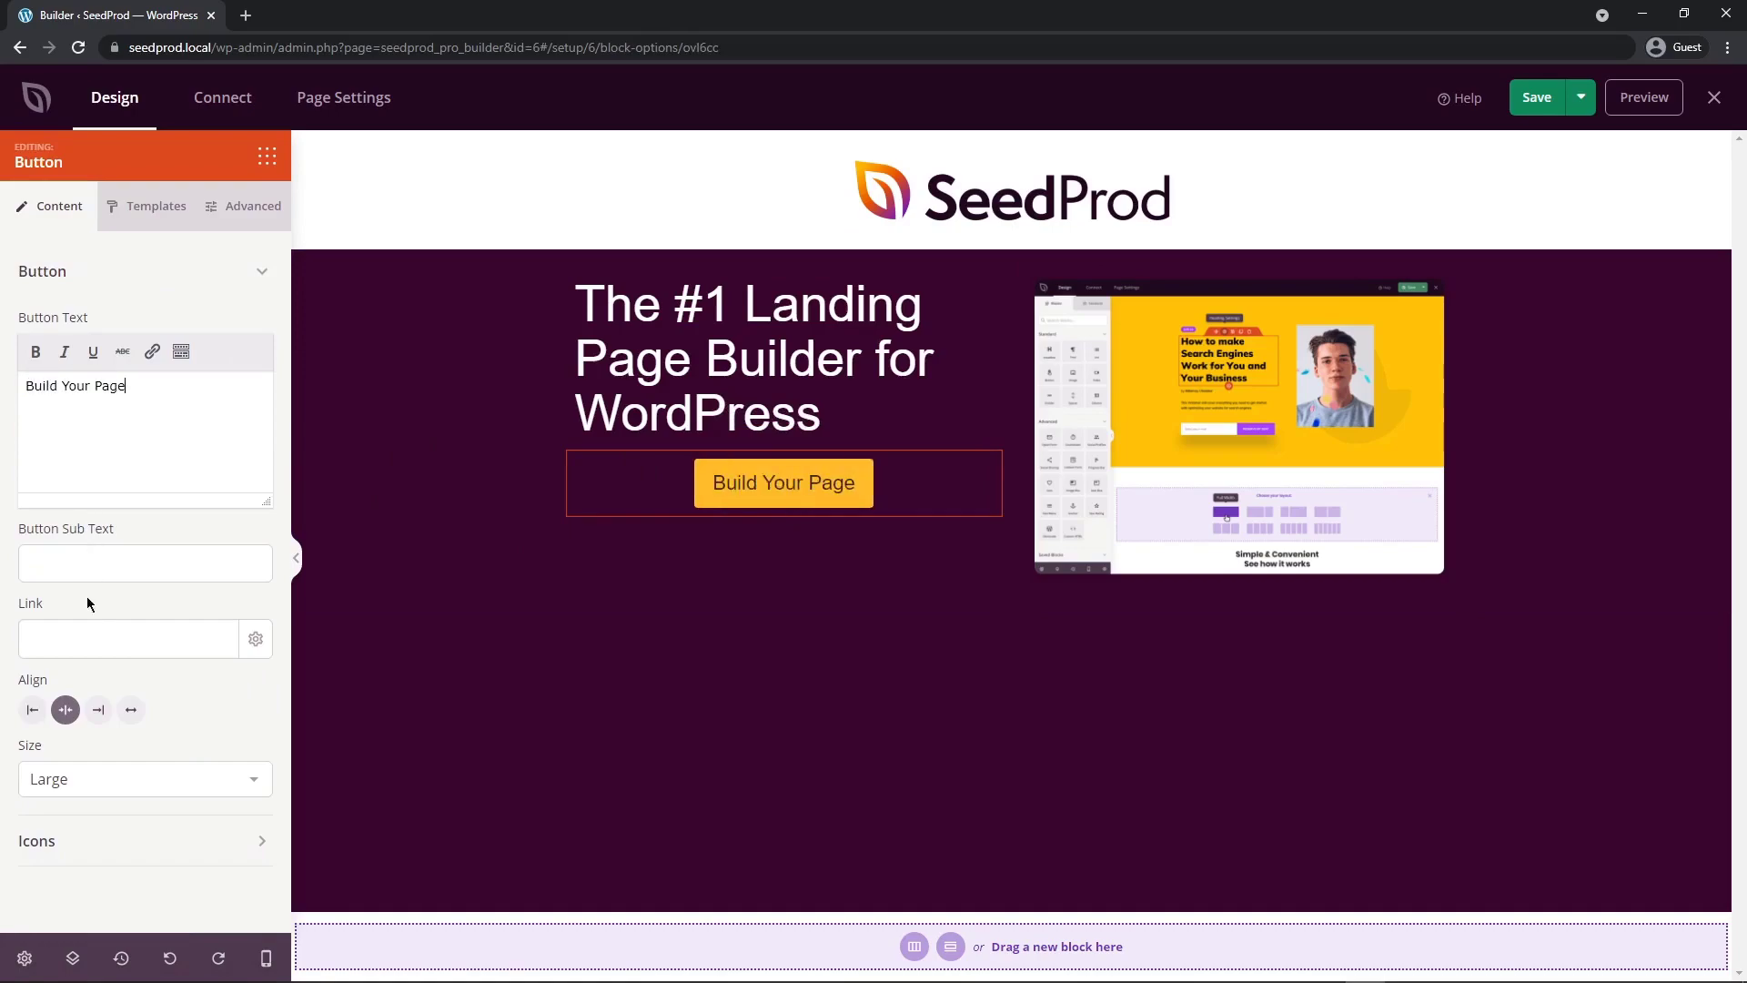
click(133, 720)
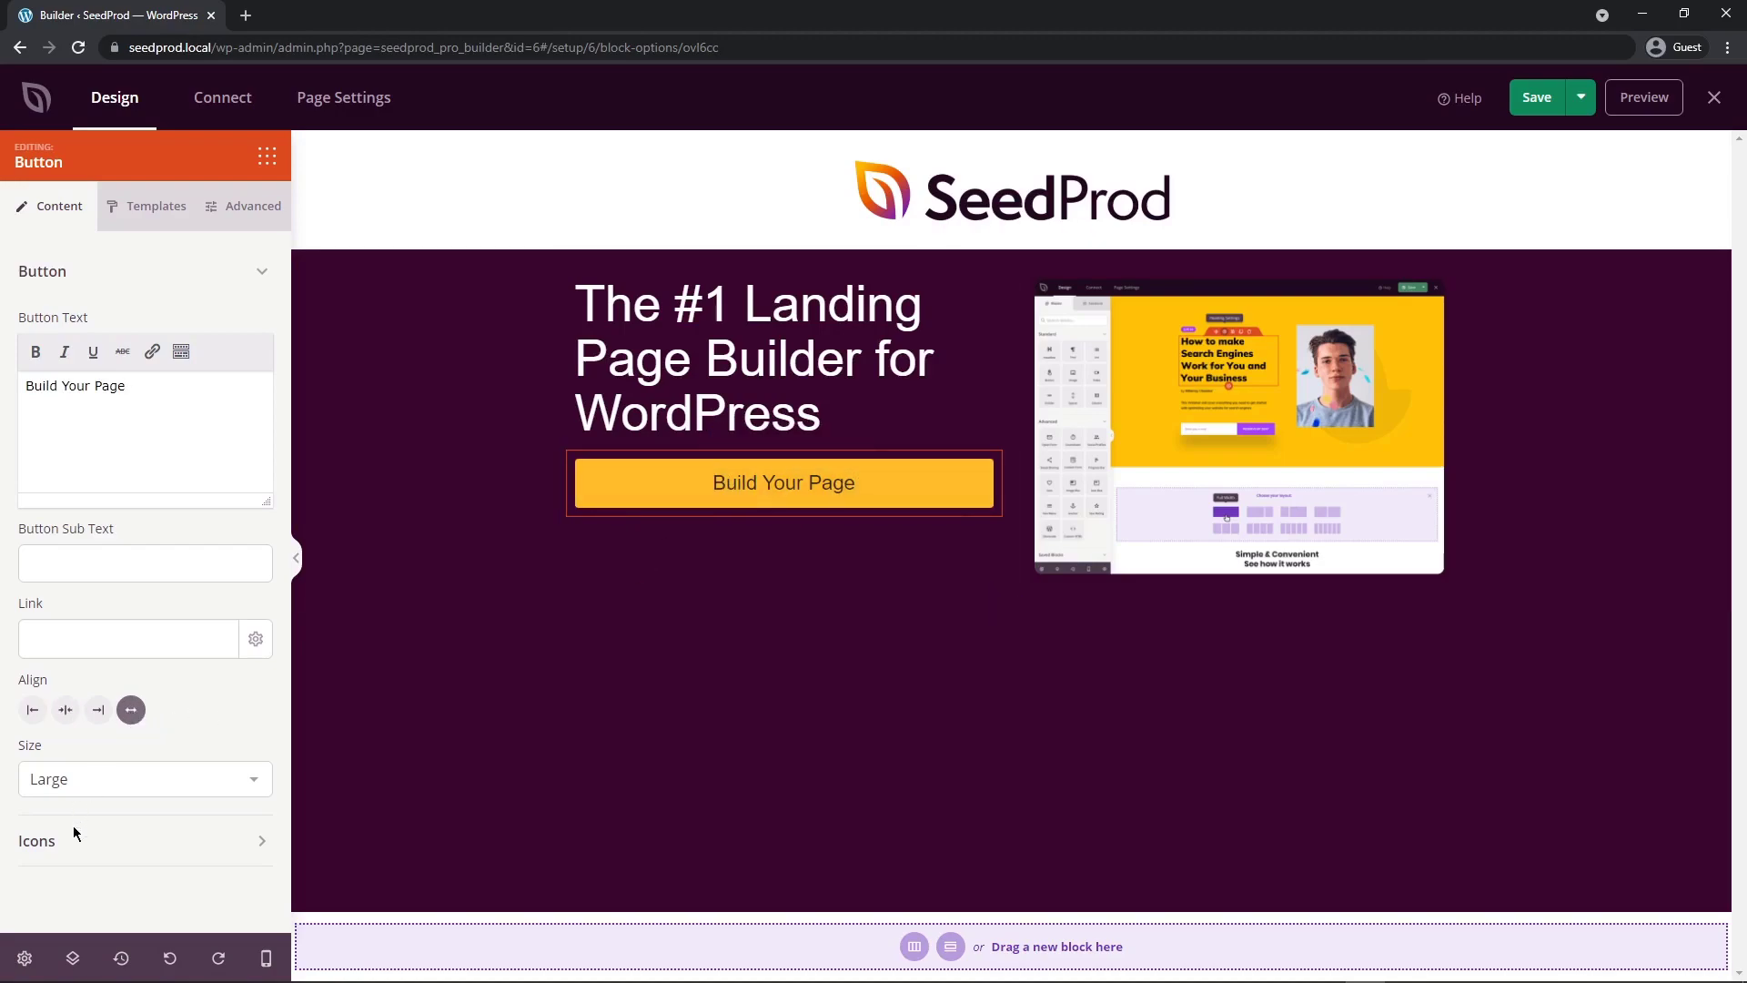
- Add the right-pointing hand icon after the button's text, searching the icon library for "right"
click(45, 842)
scroll(68, 819, down, 3)
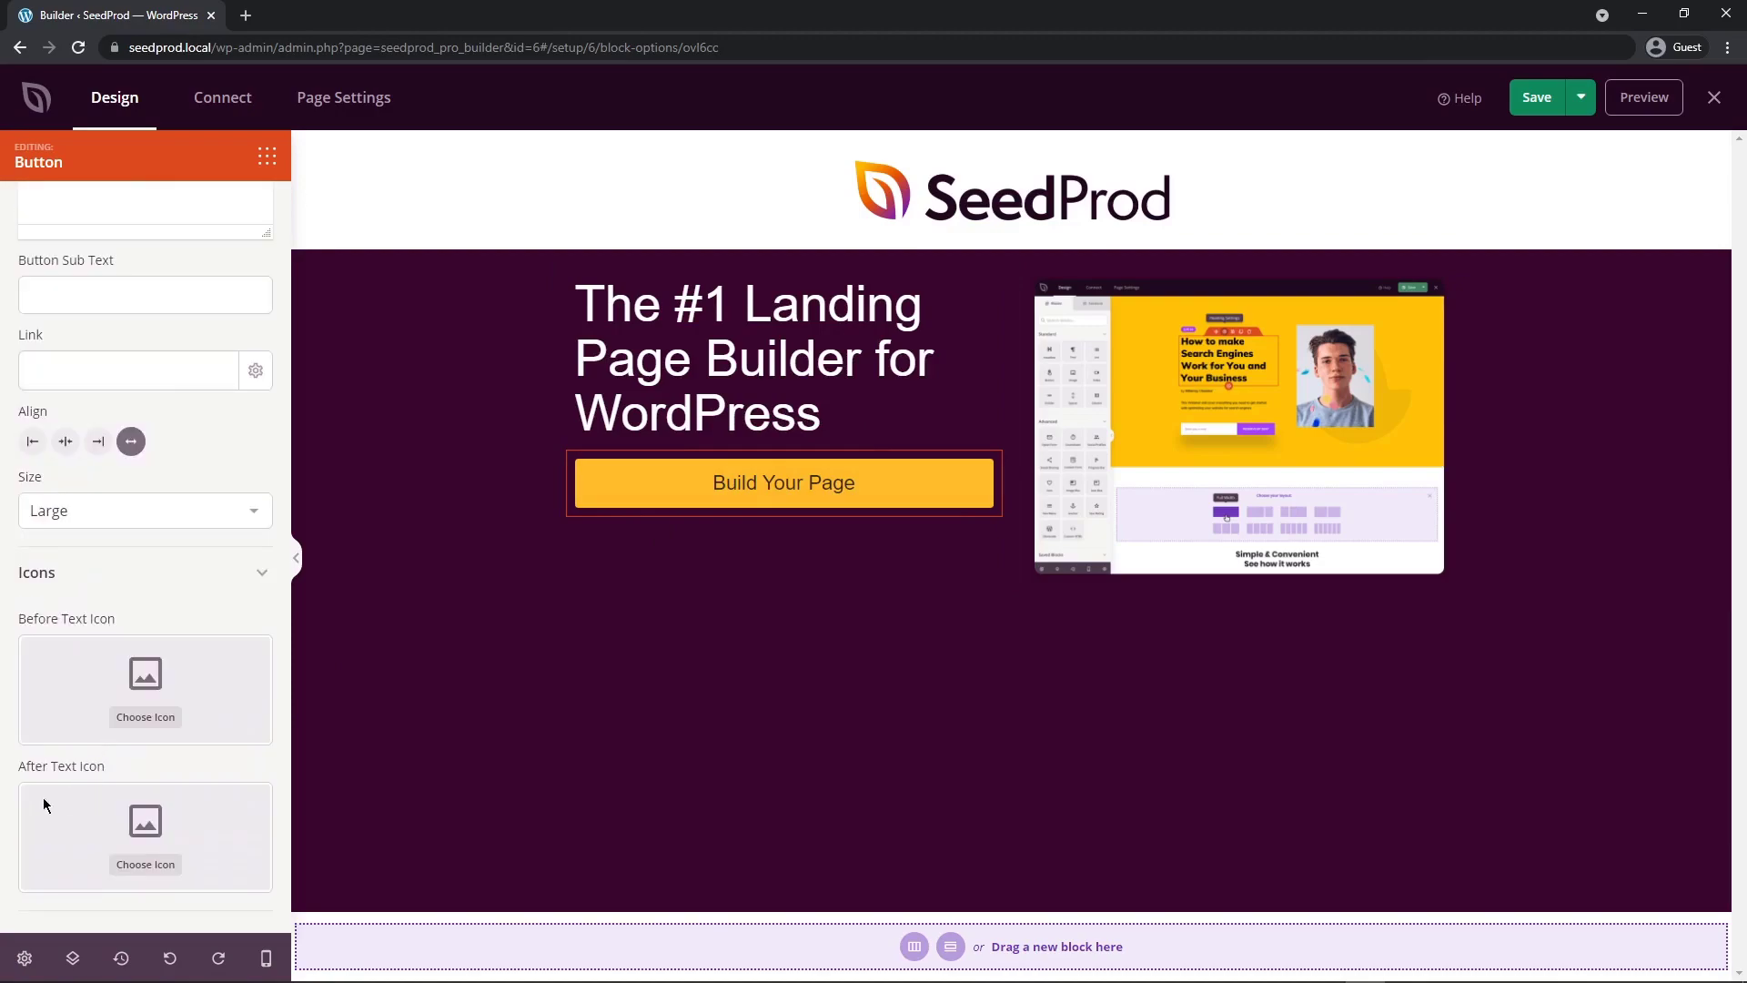
click(150, 865)
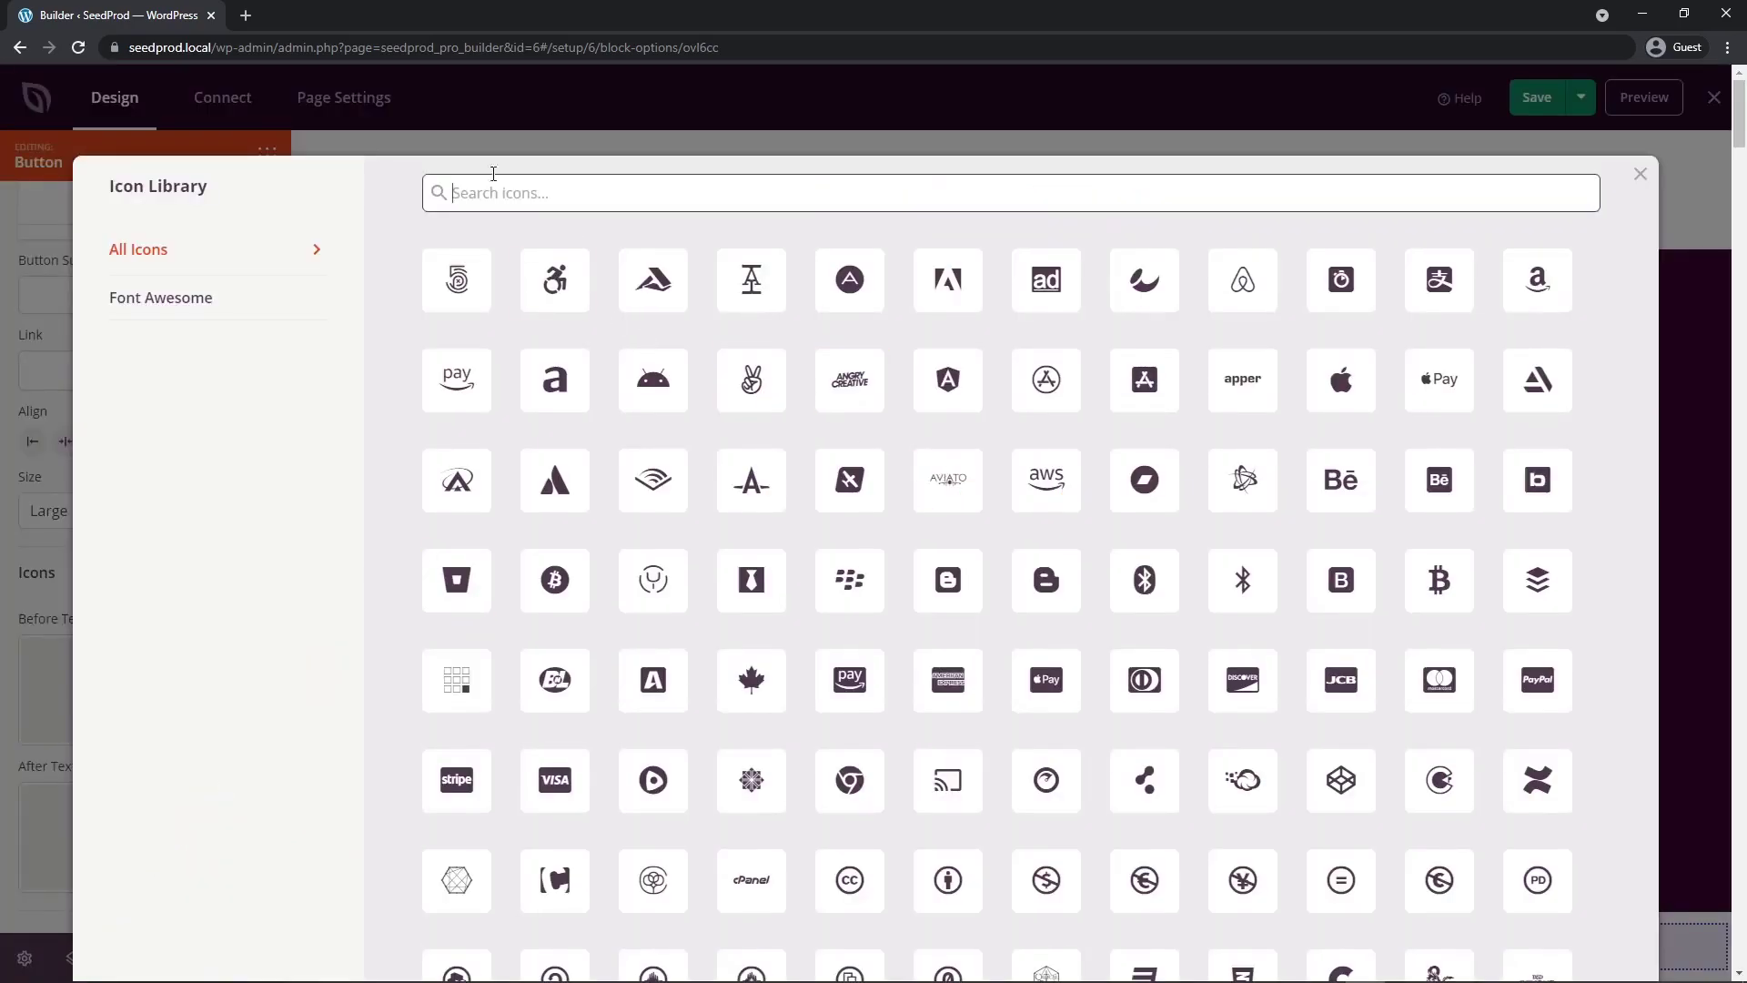
text(arrow)
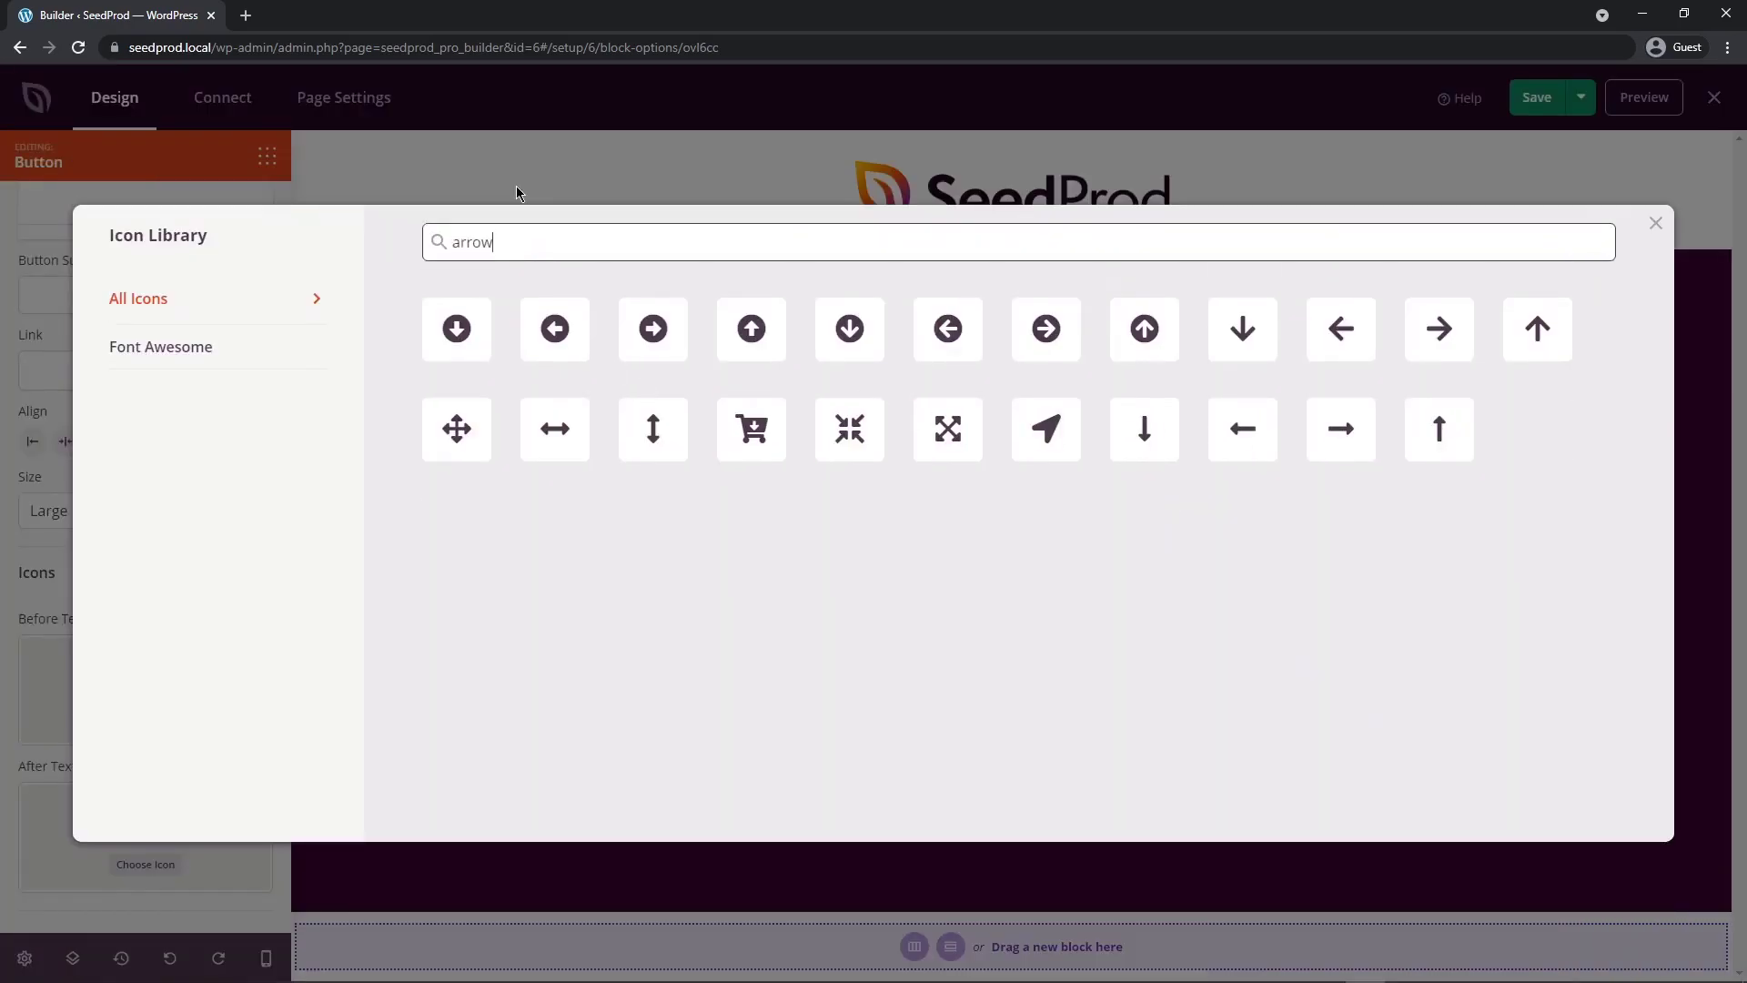
key(ctrl+a)
text(right)
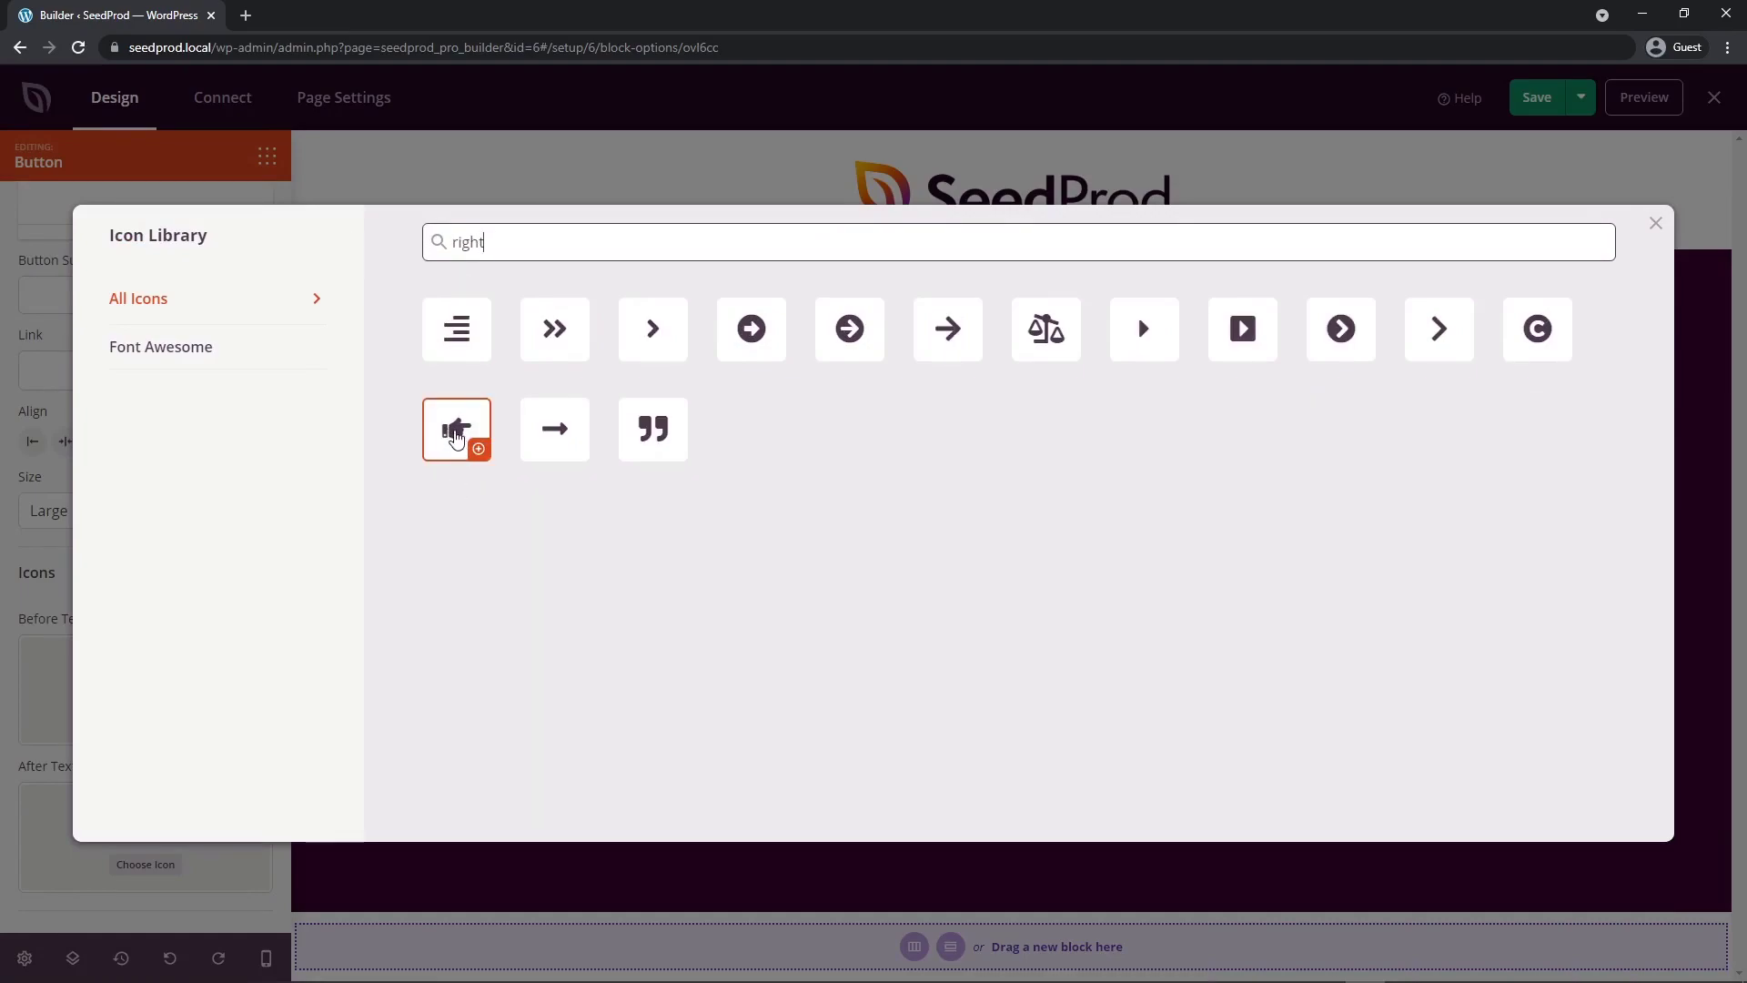
click(454, 433)
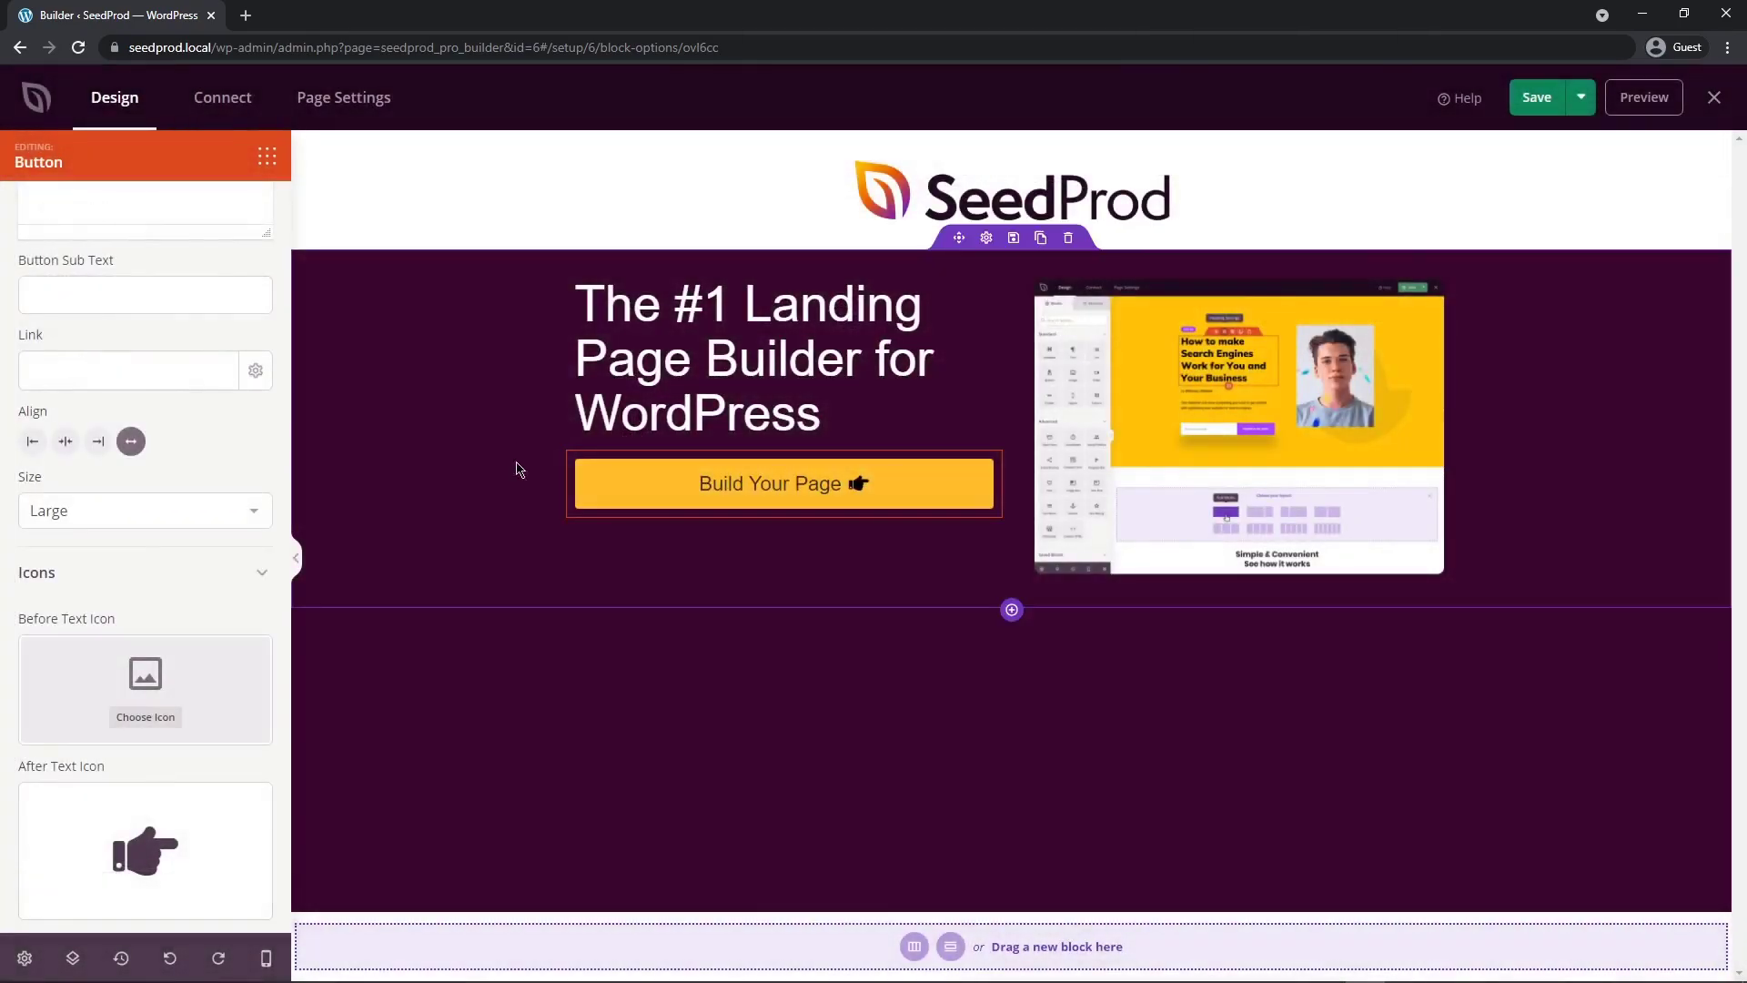
- Copy the address of the SeedProd pricing page (seedprod.com/pricing/) and set it as the button's link
click(869, 501)
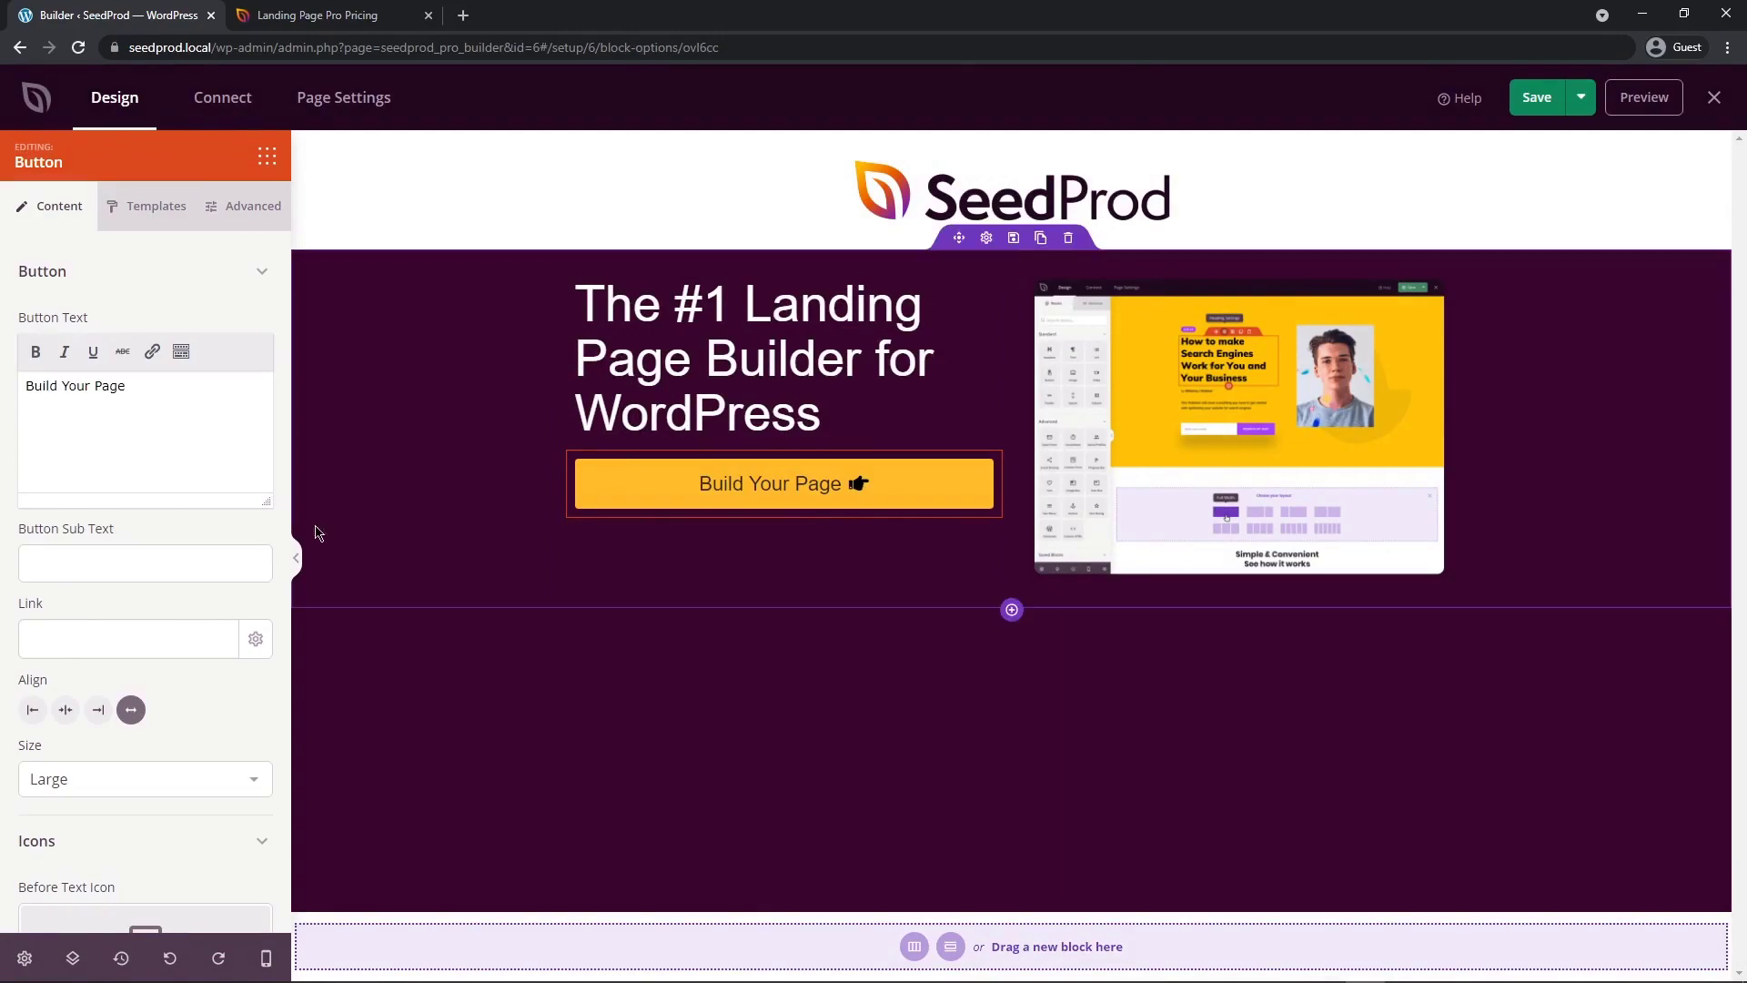
click(317, 15)
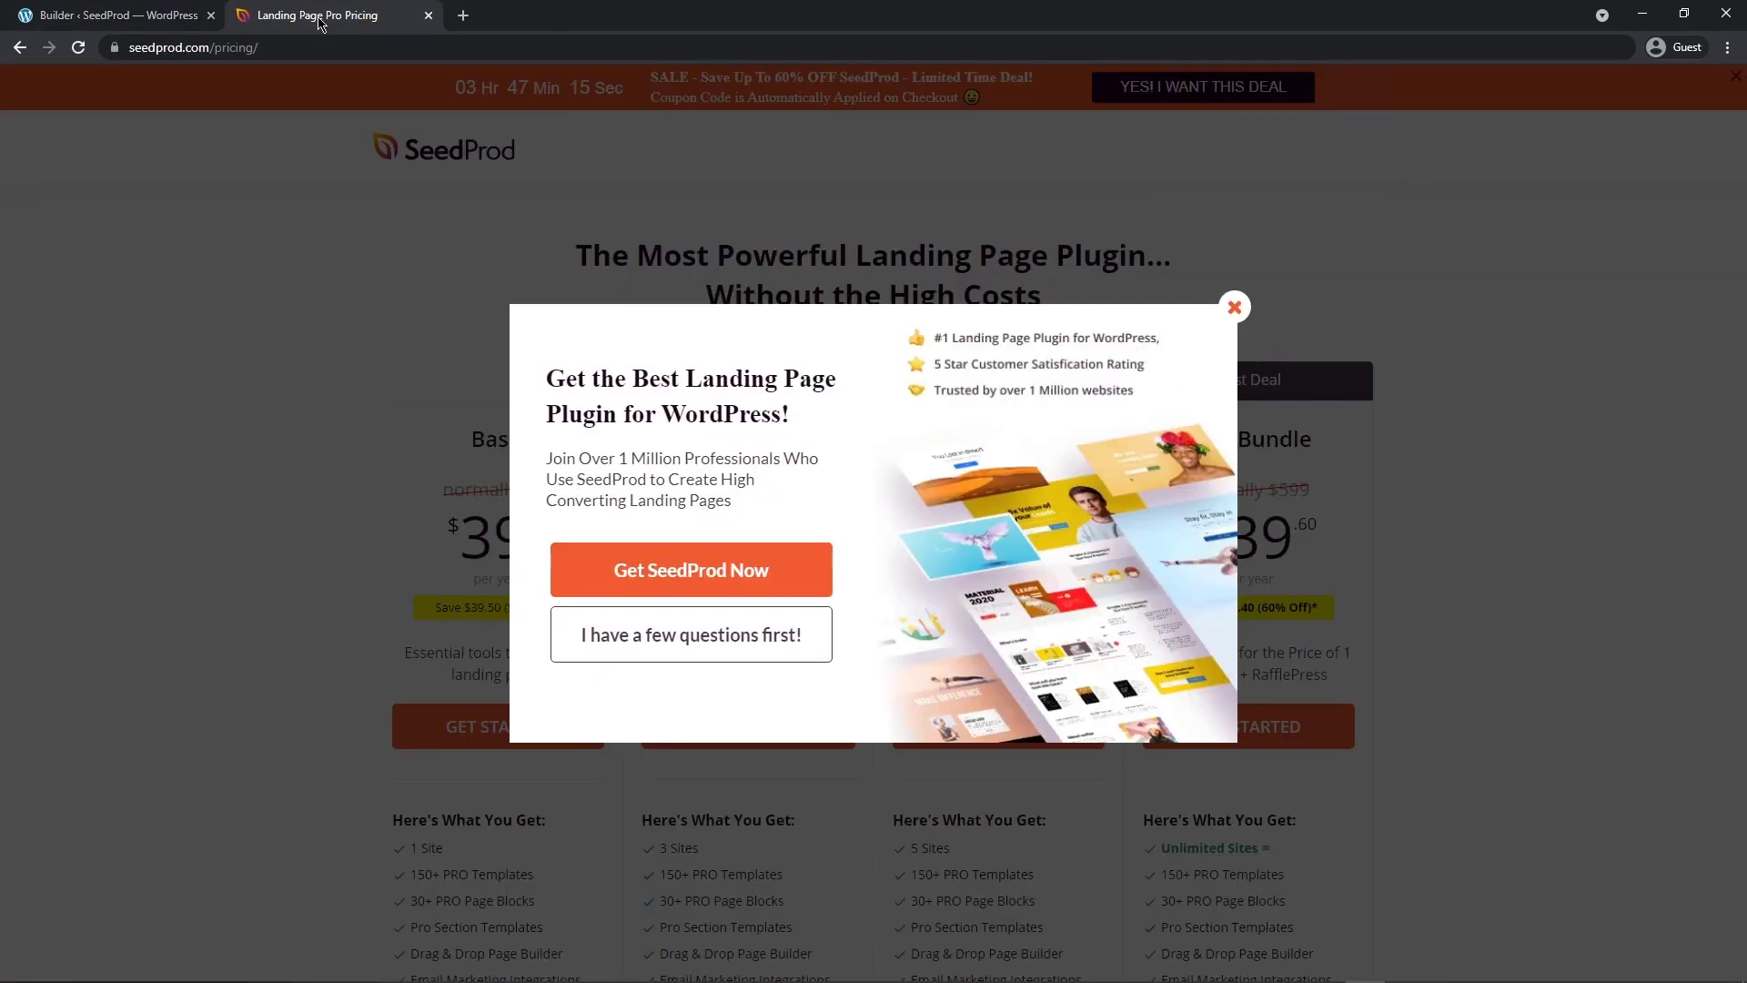
click(1235, 306)
click(276, 48)
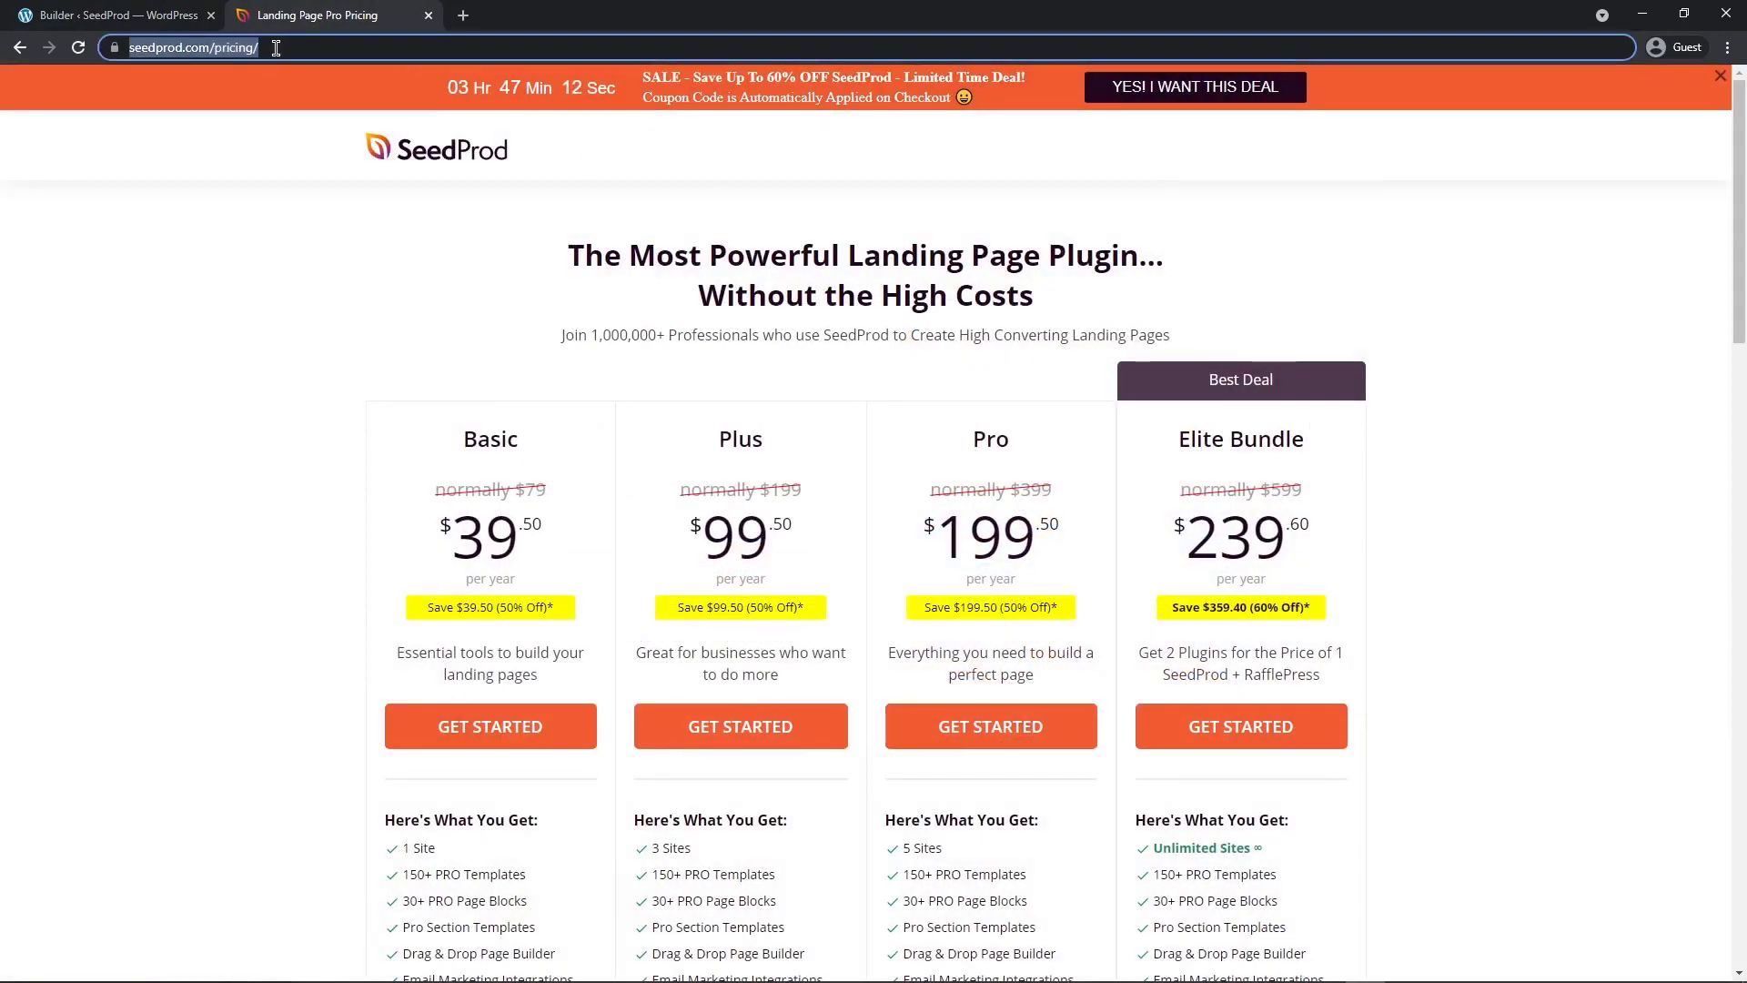
right_click(276, 47)
click(346, 152)
click(428, 16)
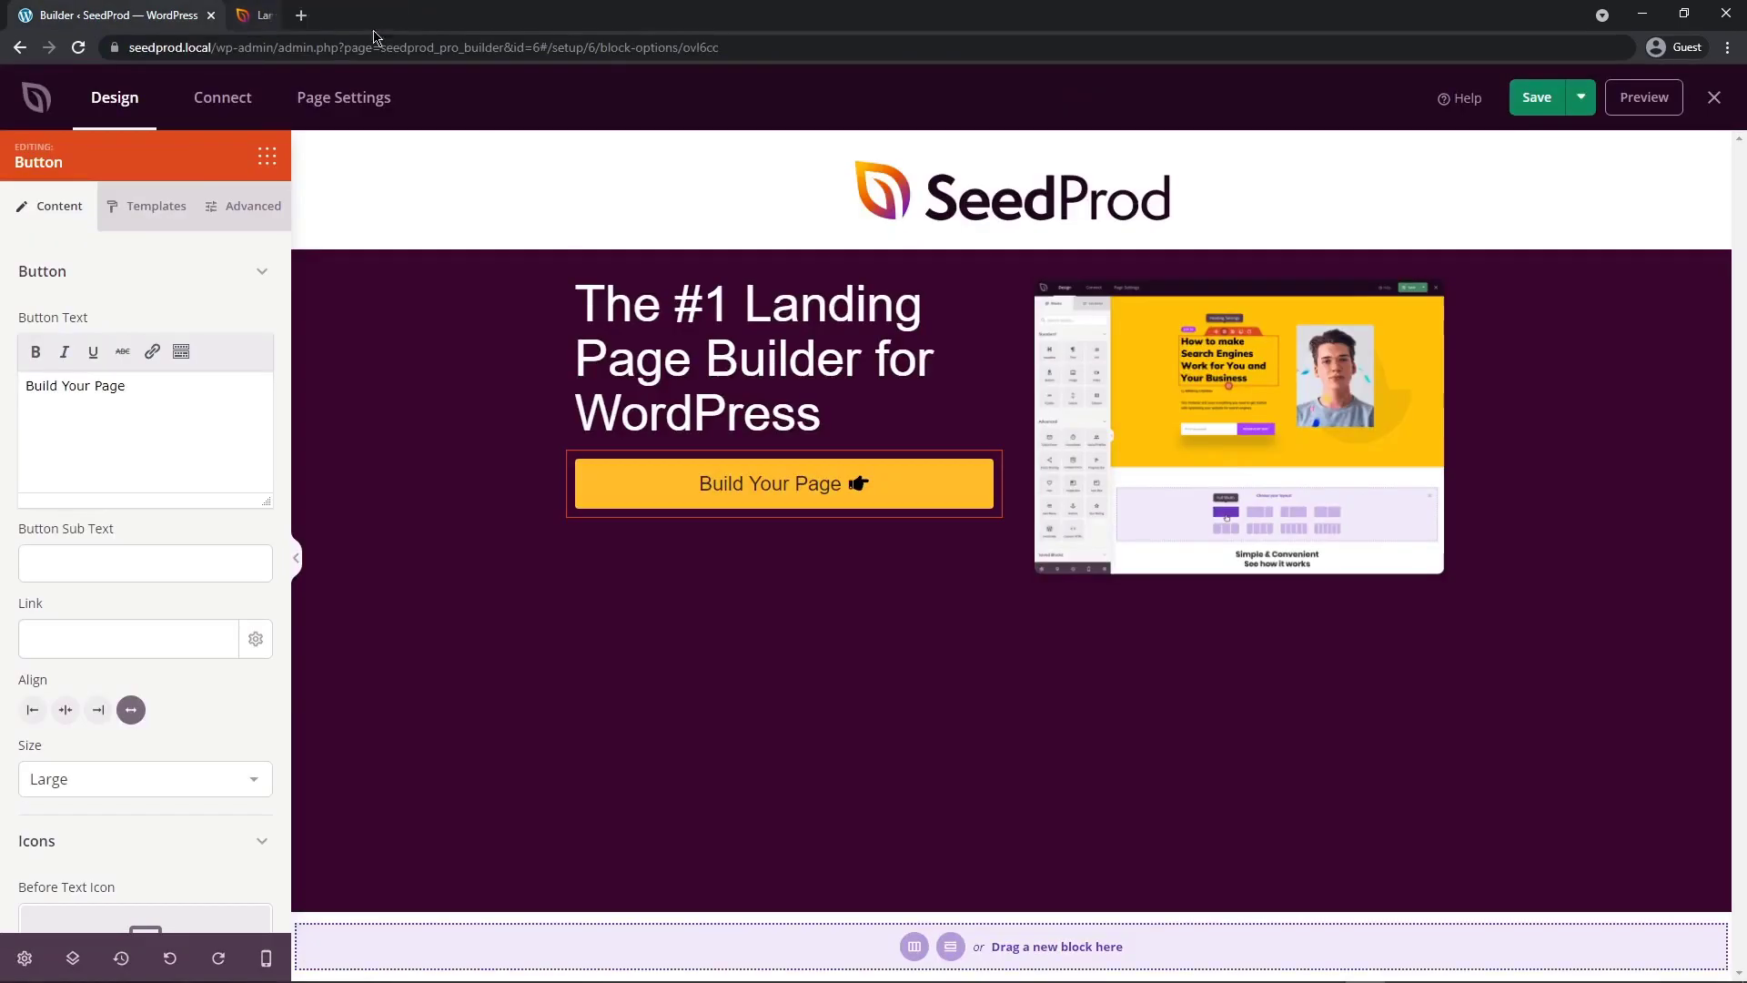
click(58, 644)
key(ctrl+v)
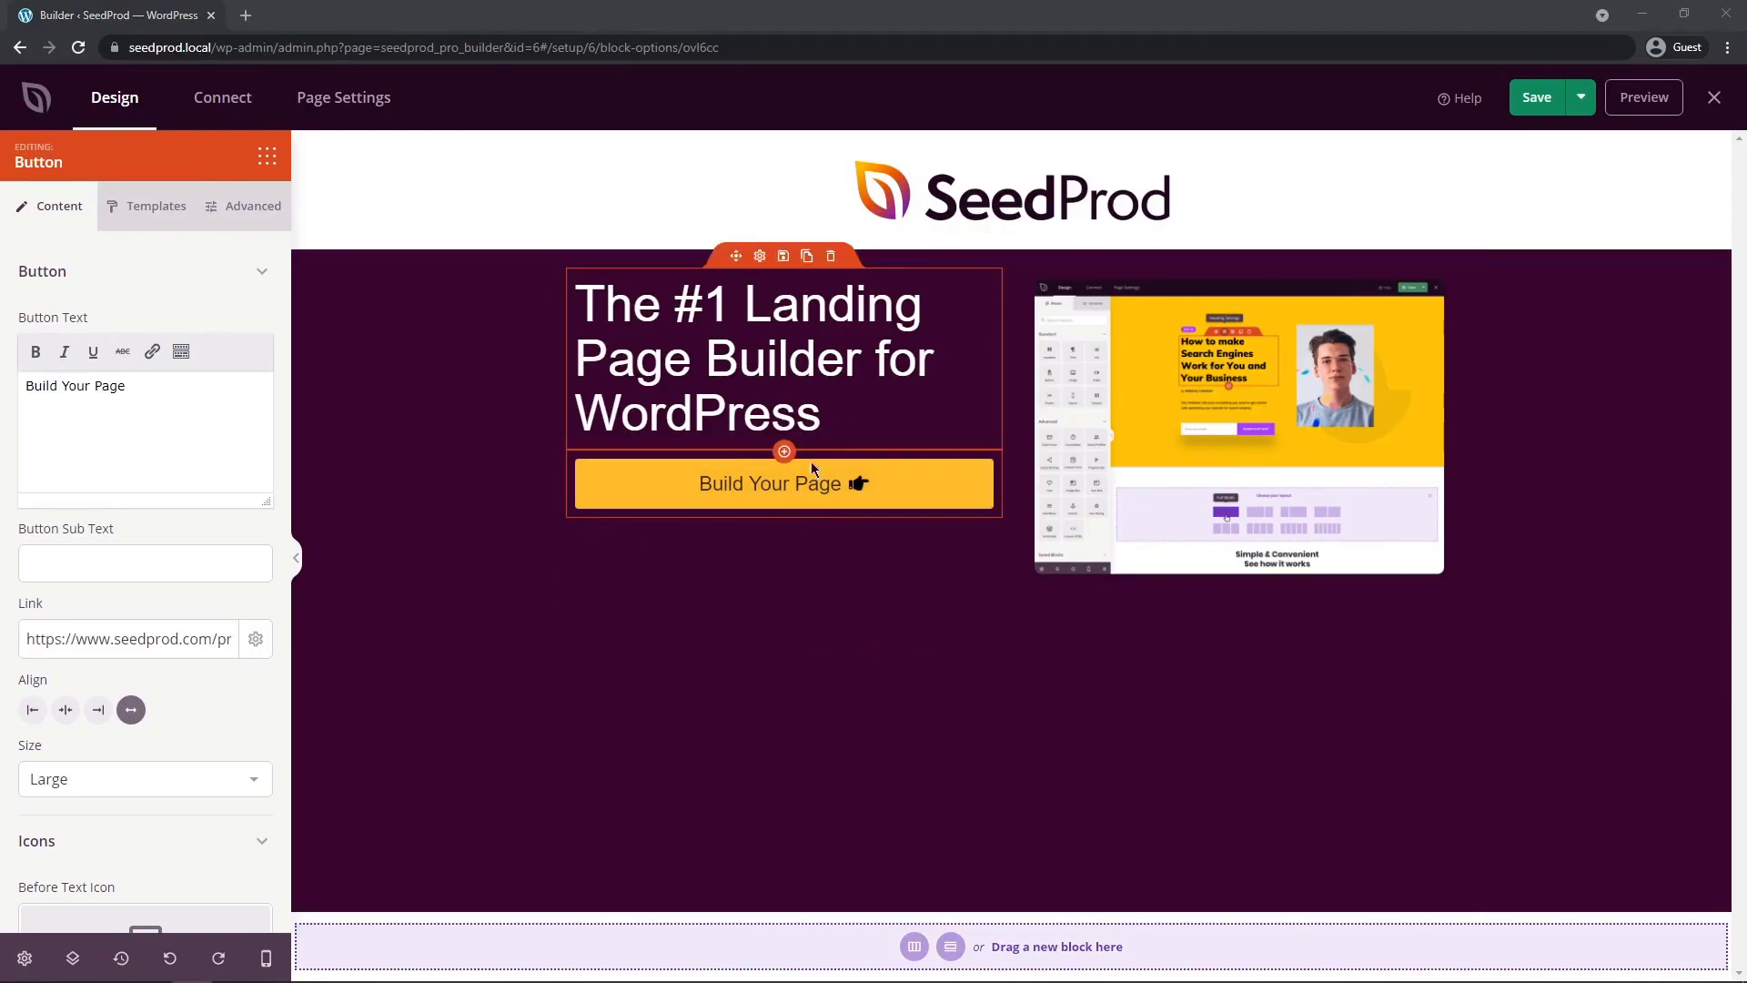
- Set the page's global header font to Nunito with weight Bold 700
click(25, 959)
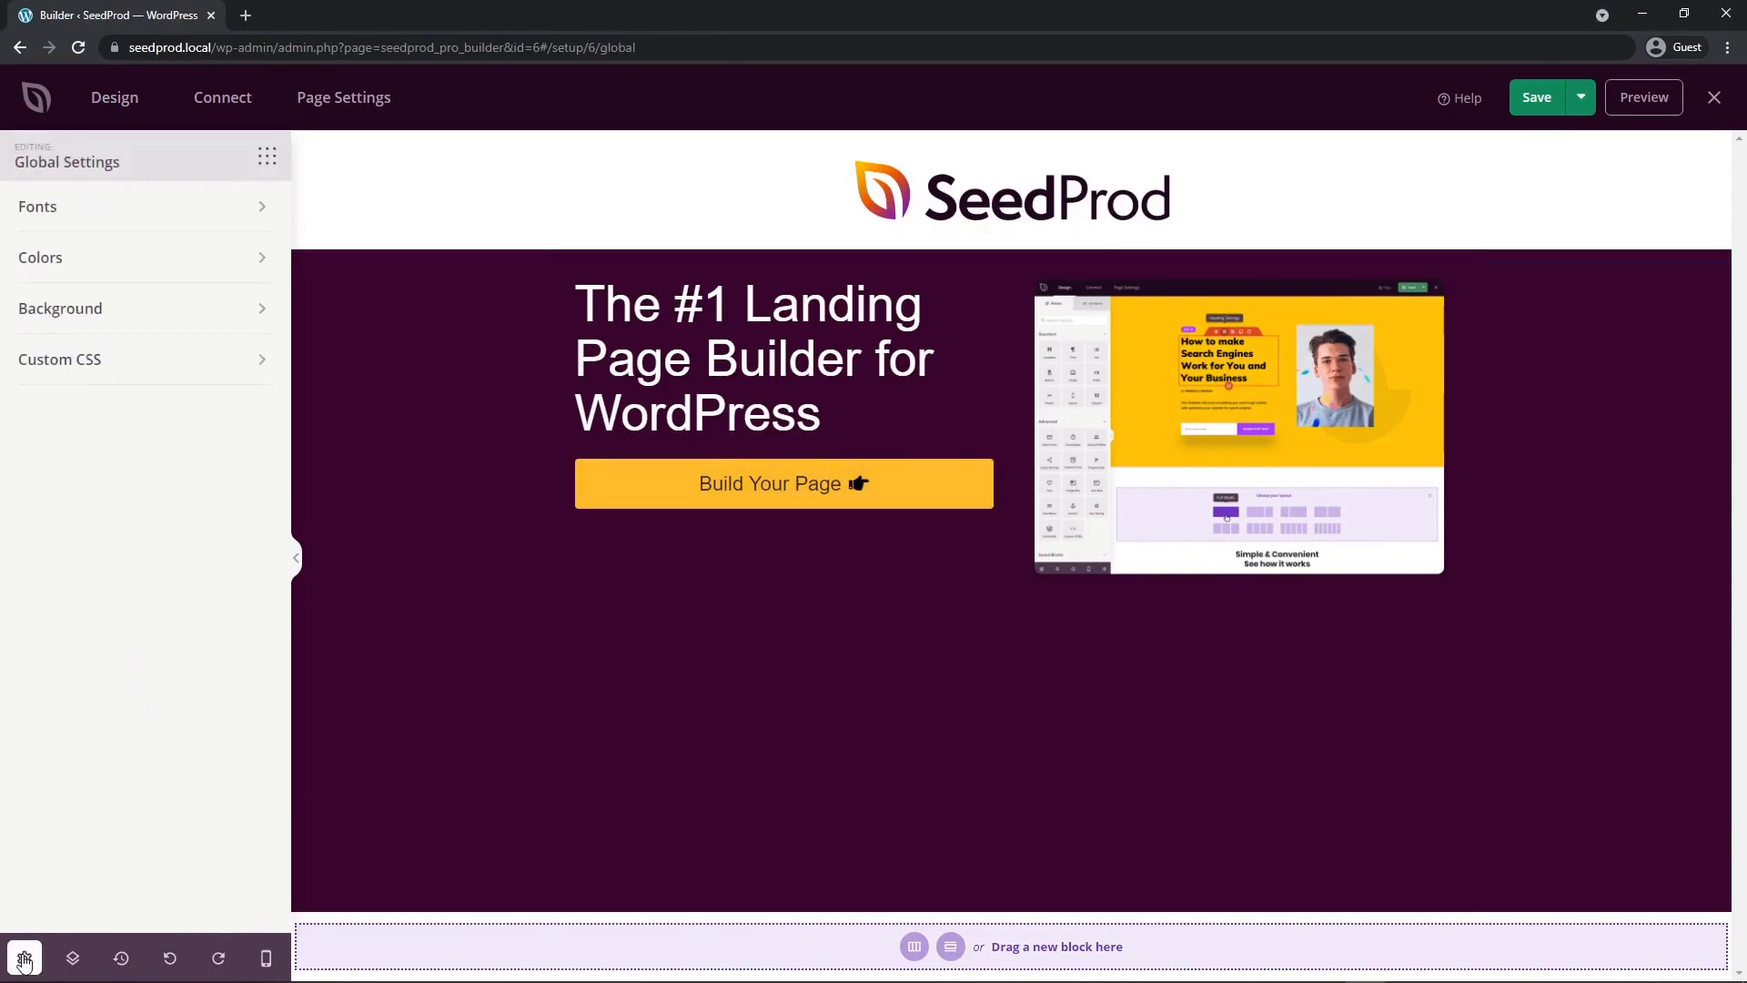
click(37, 205)
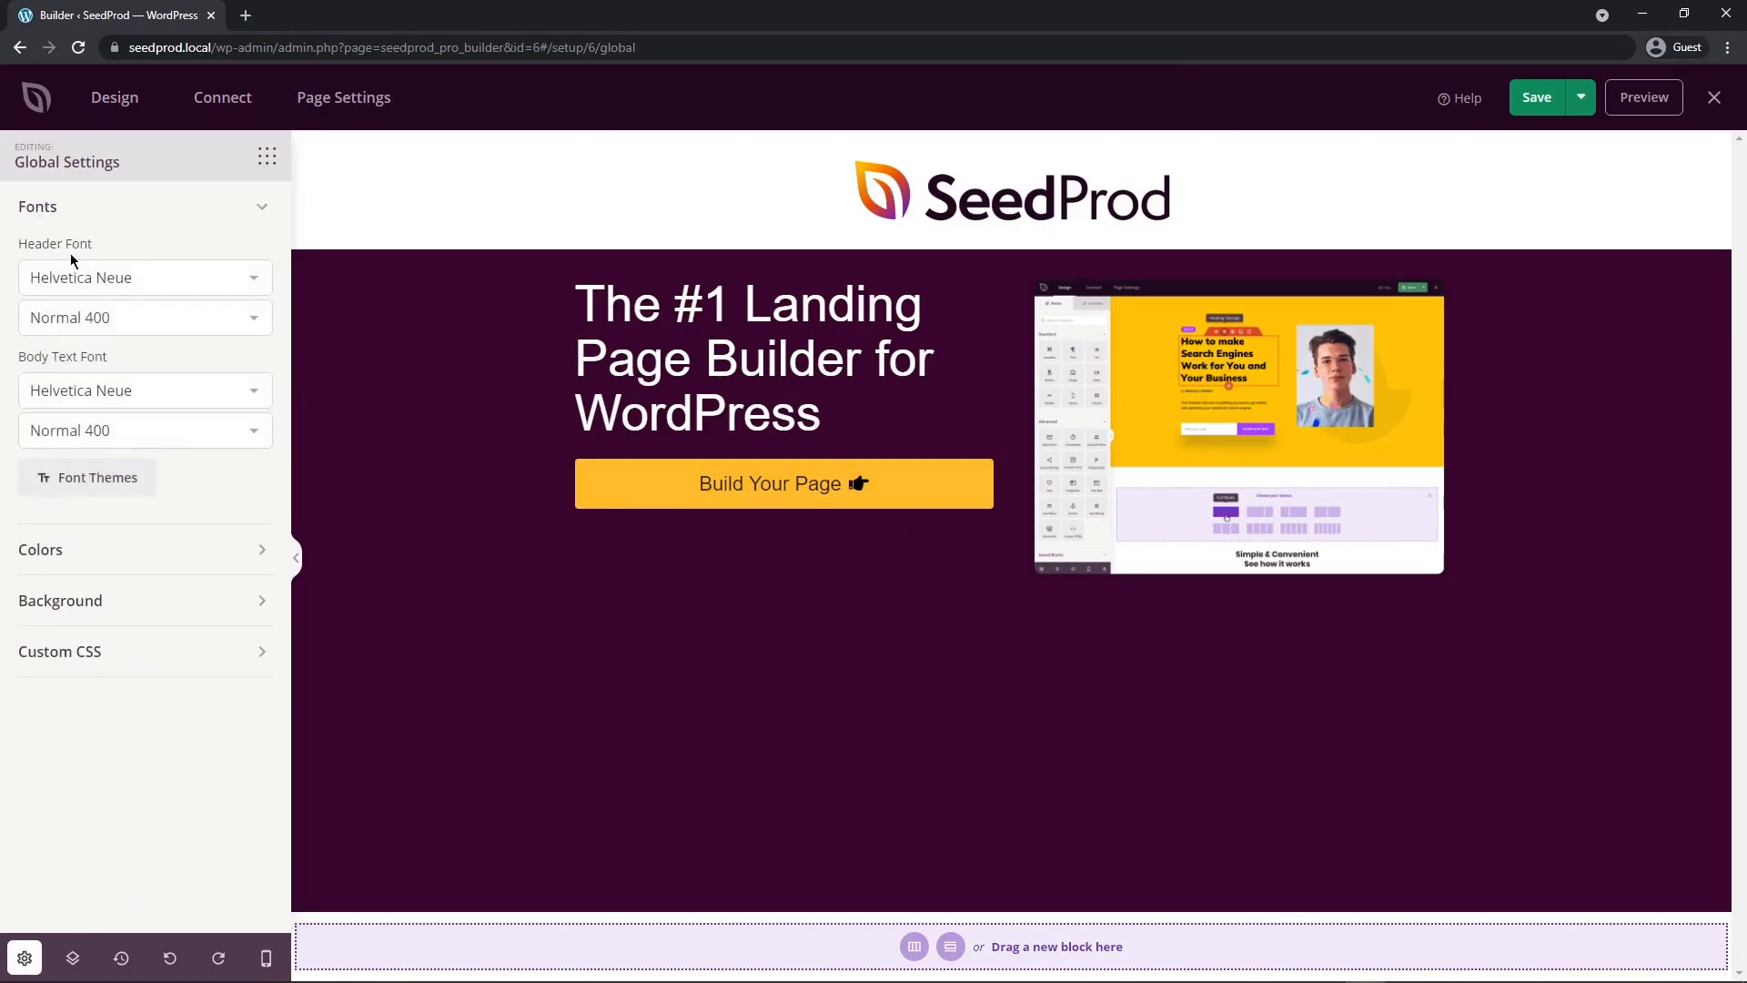
click(188, 280)
text(nun)
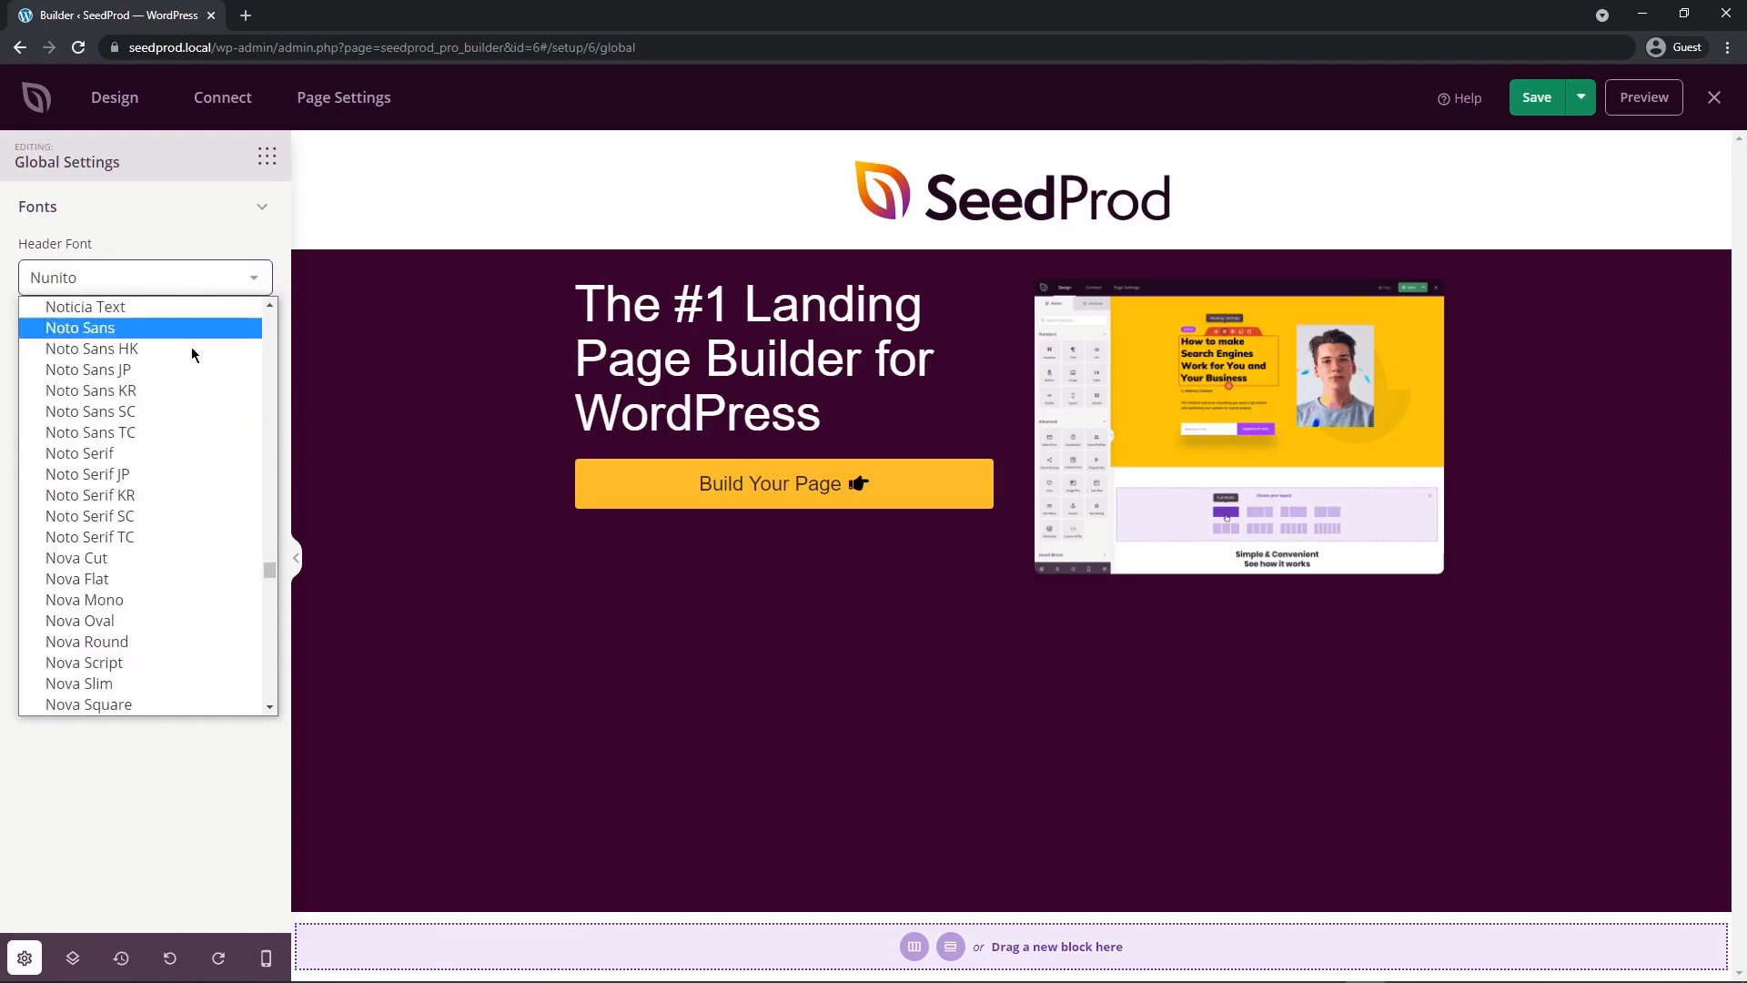
click(85, 278)
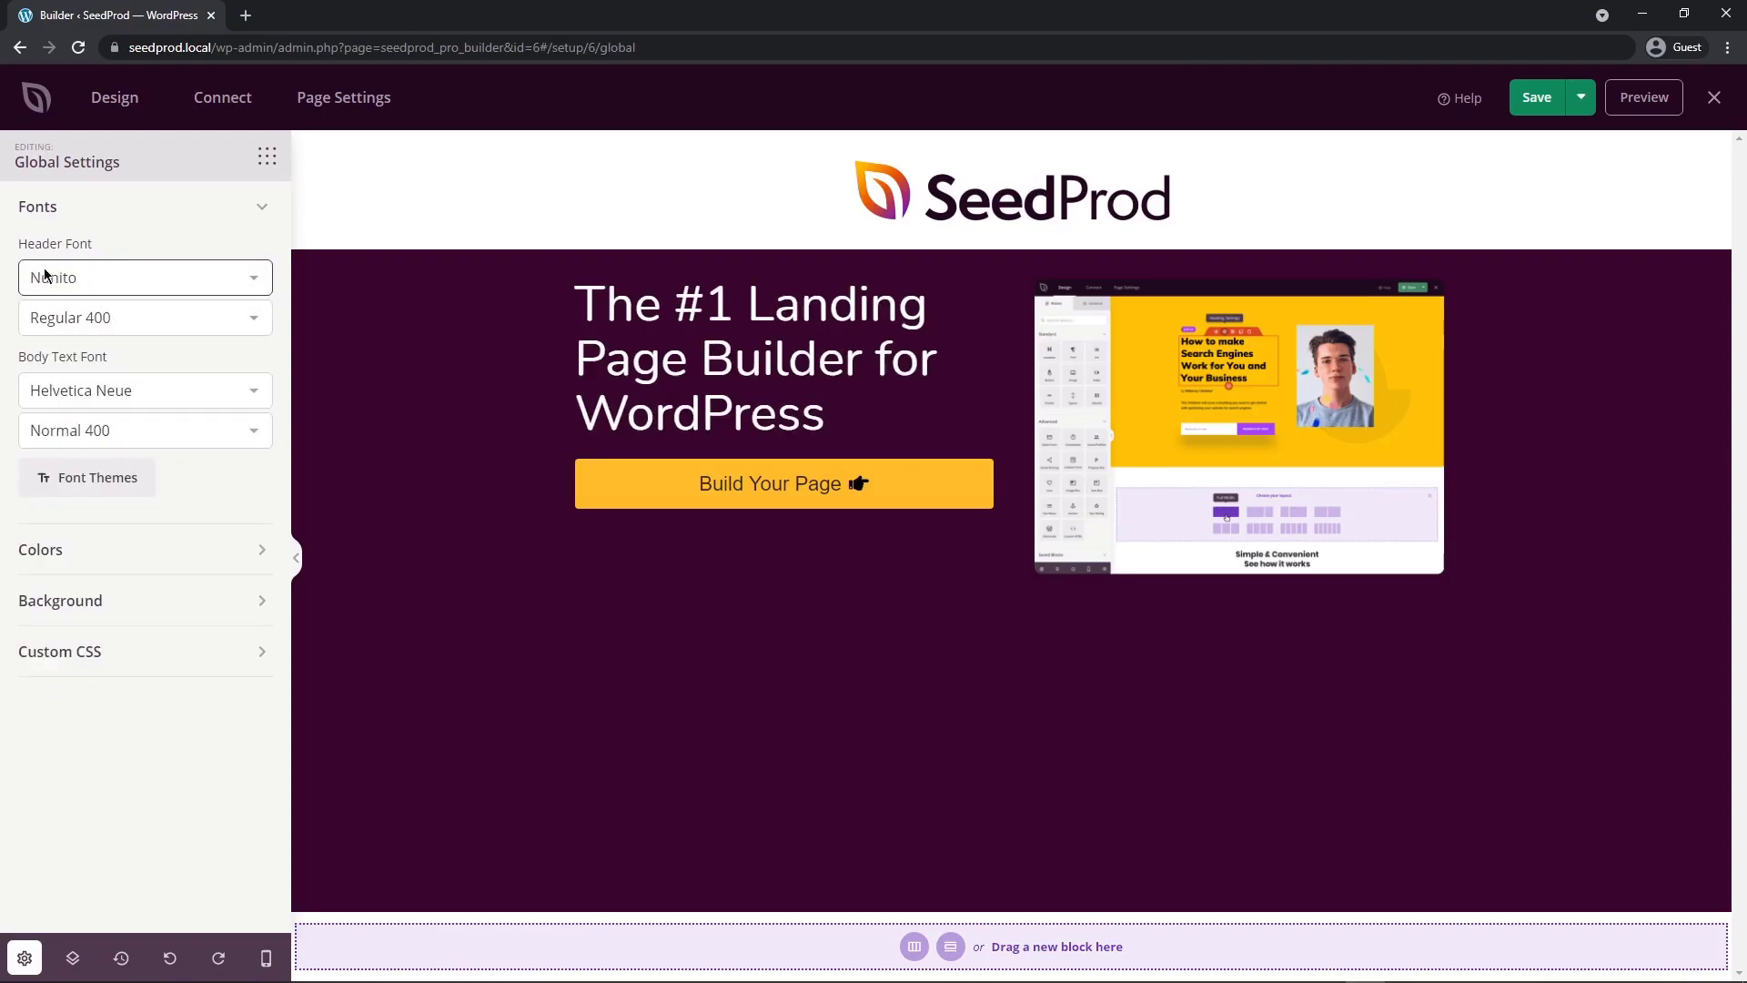
click(150, 321)
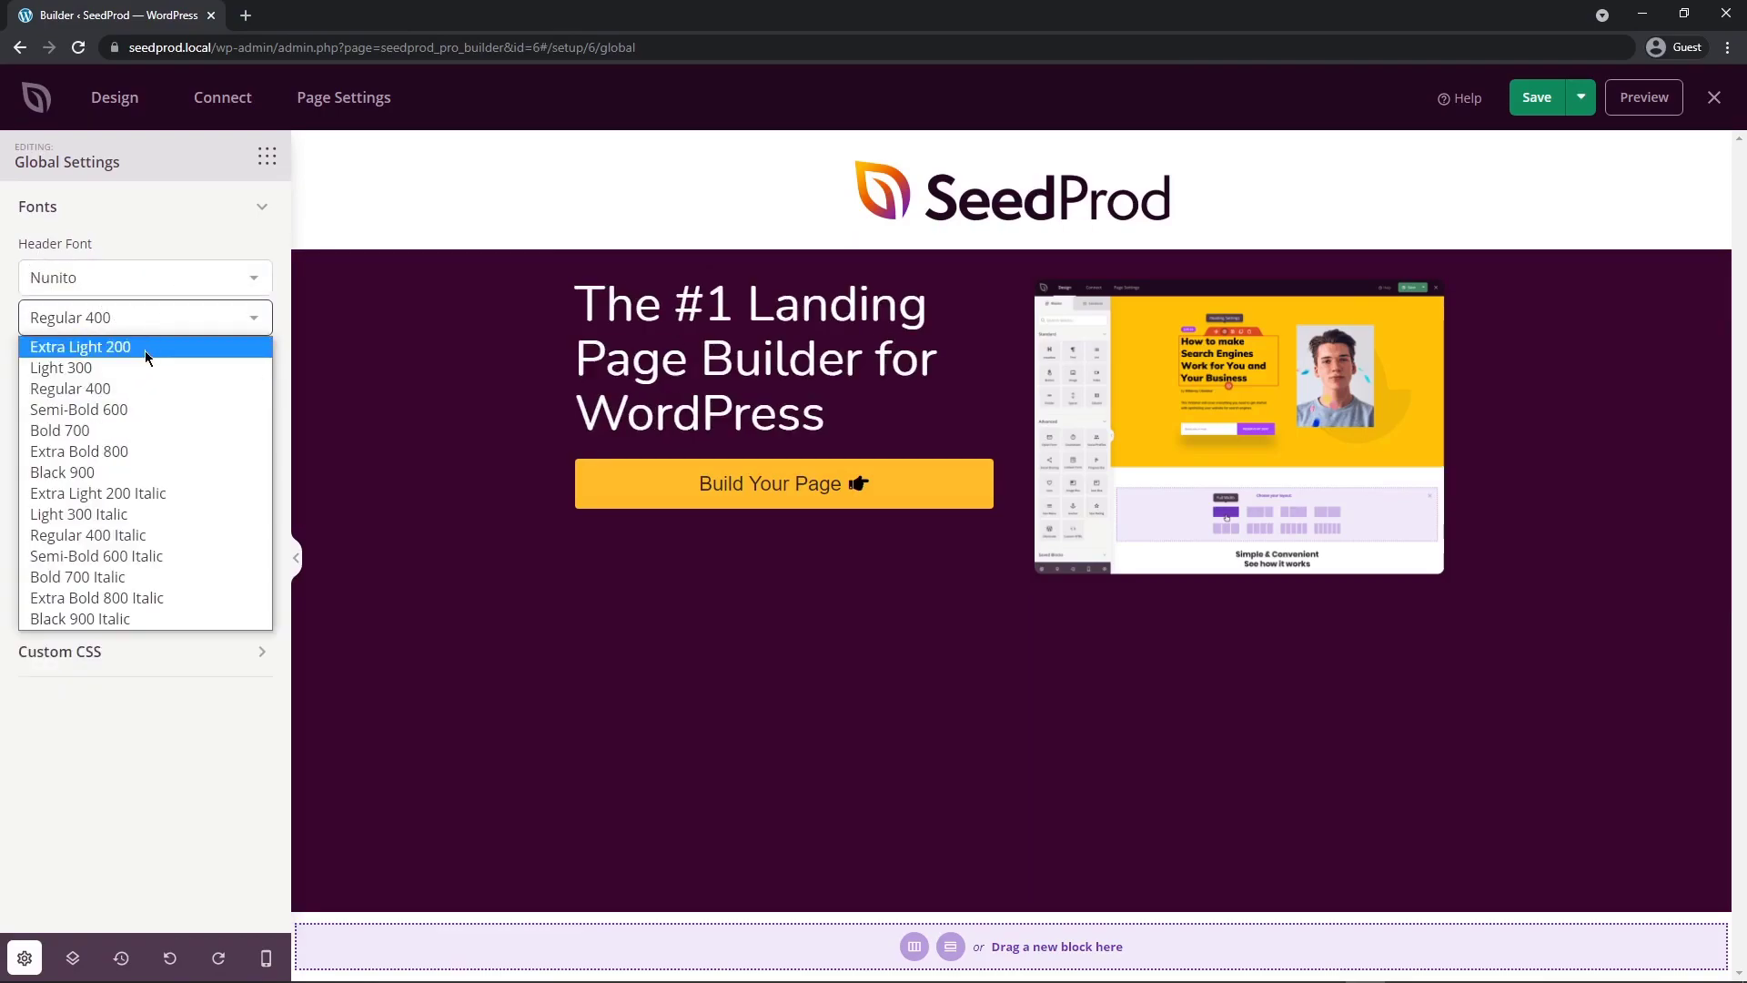
click(122, 432)
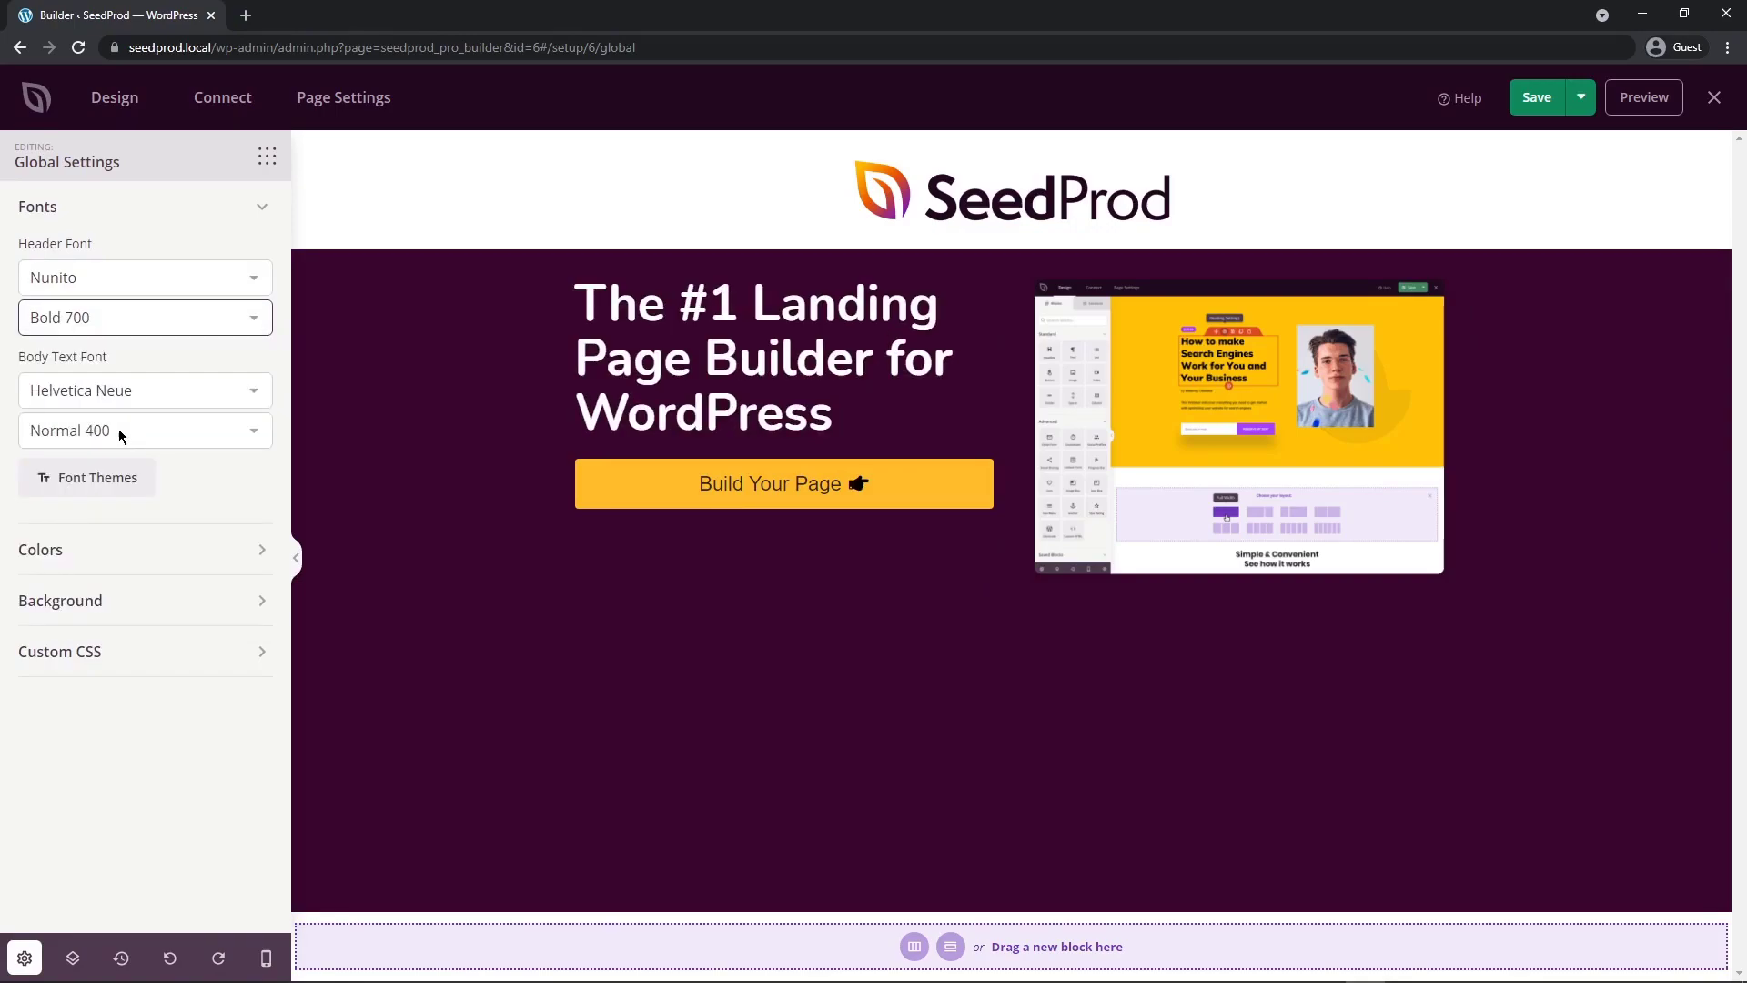
- Set the page's global body text font to Roboto
click(116, 392)
text(ro)
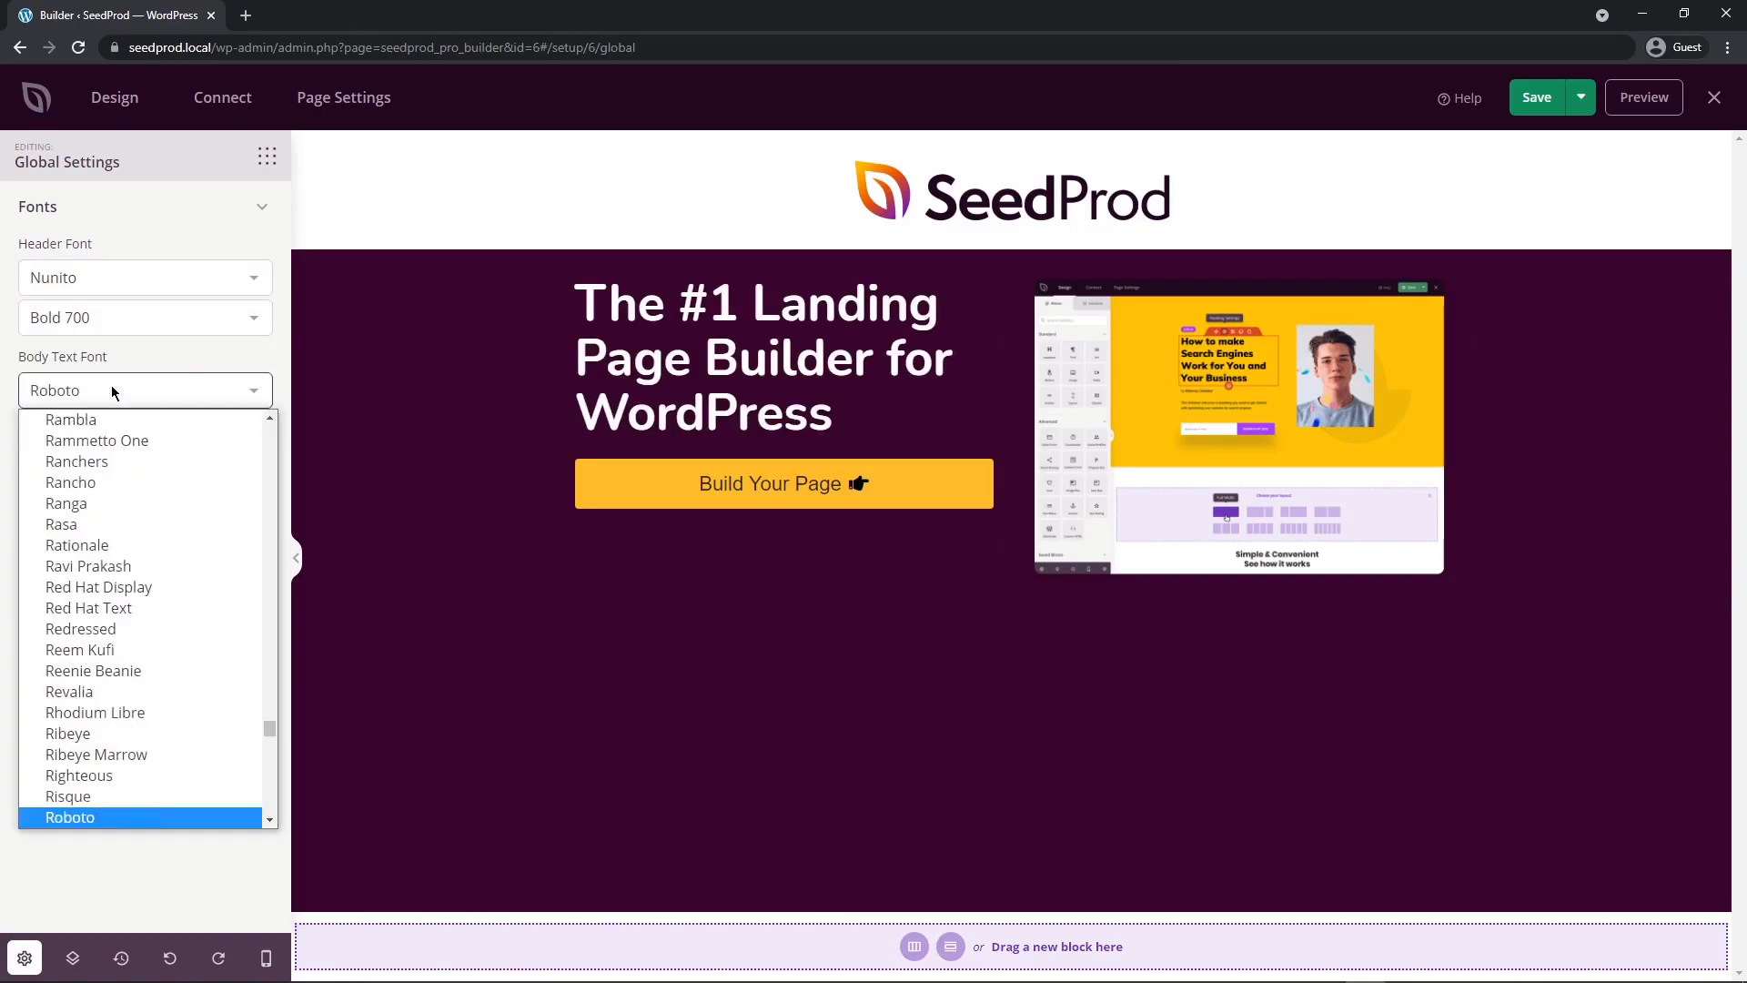
key(Return)
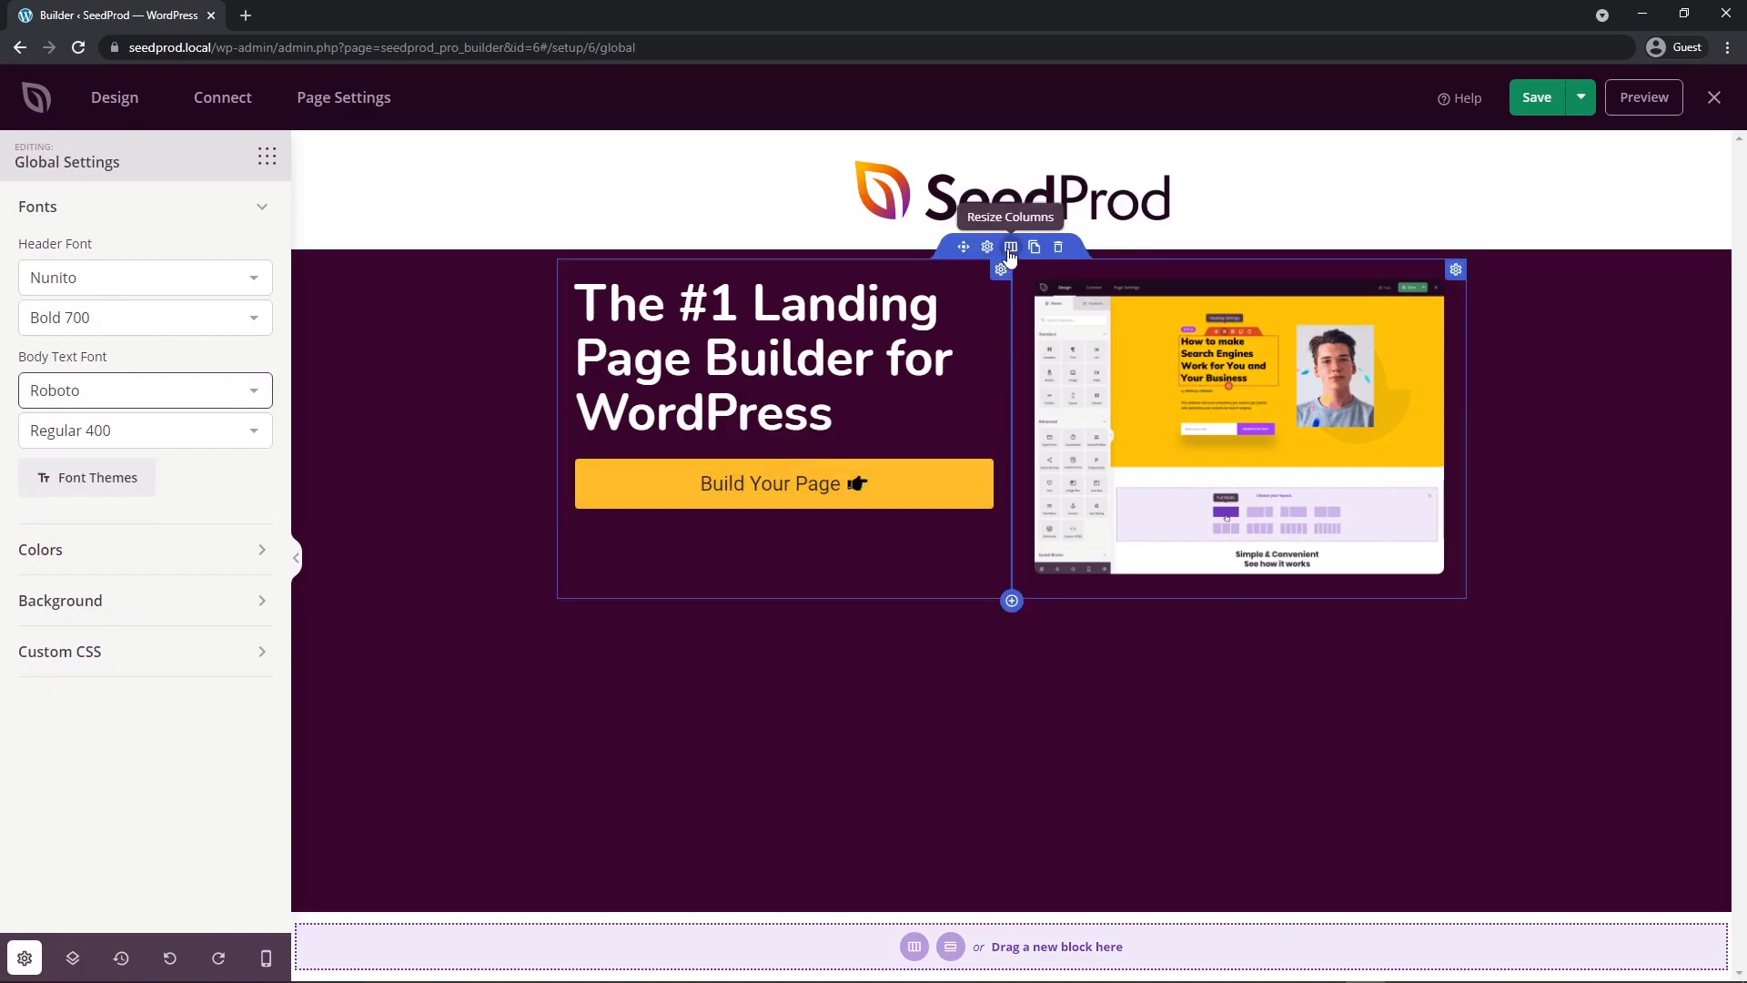
- Narrow the headline column to about 44% of the row's width and open the row's spacing settings
click(1010, 247)
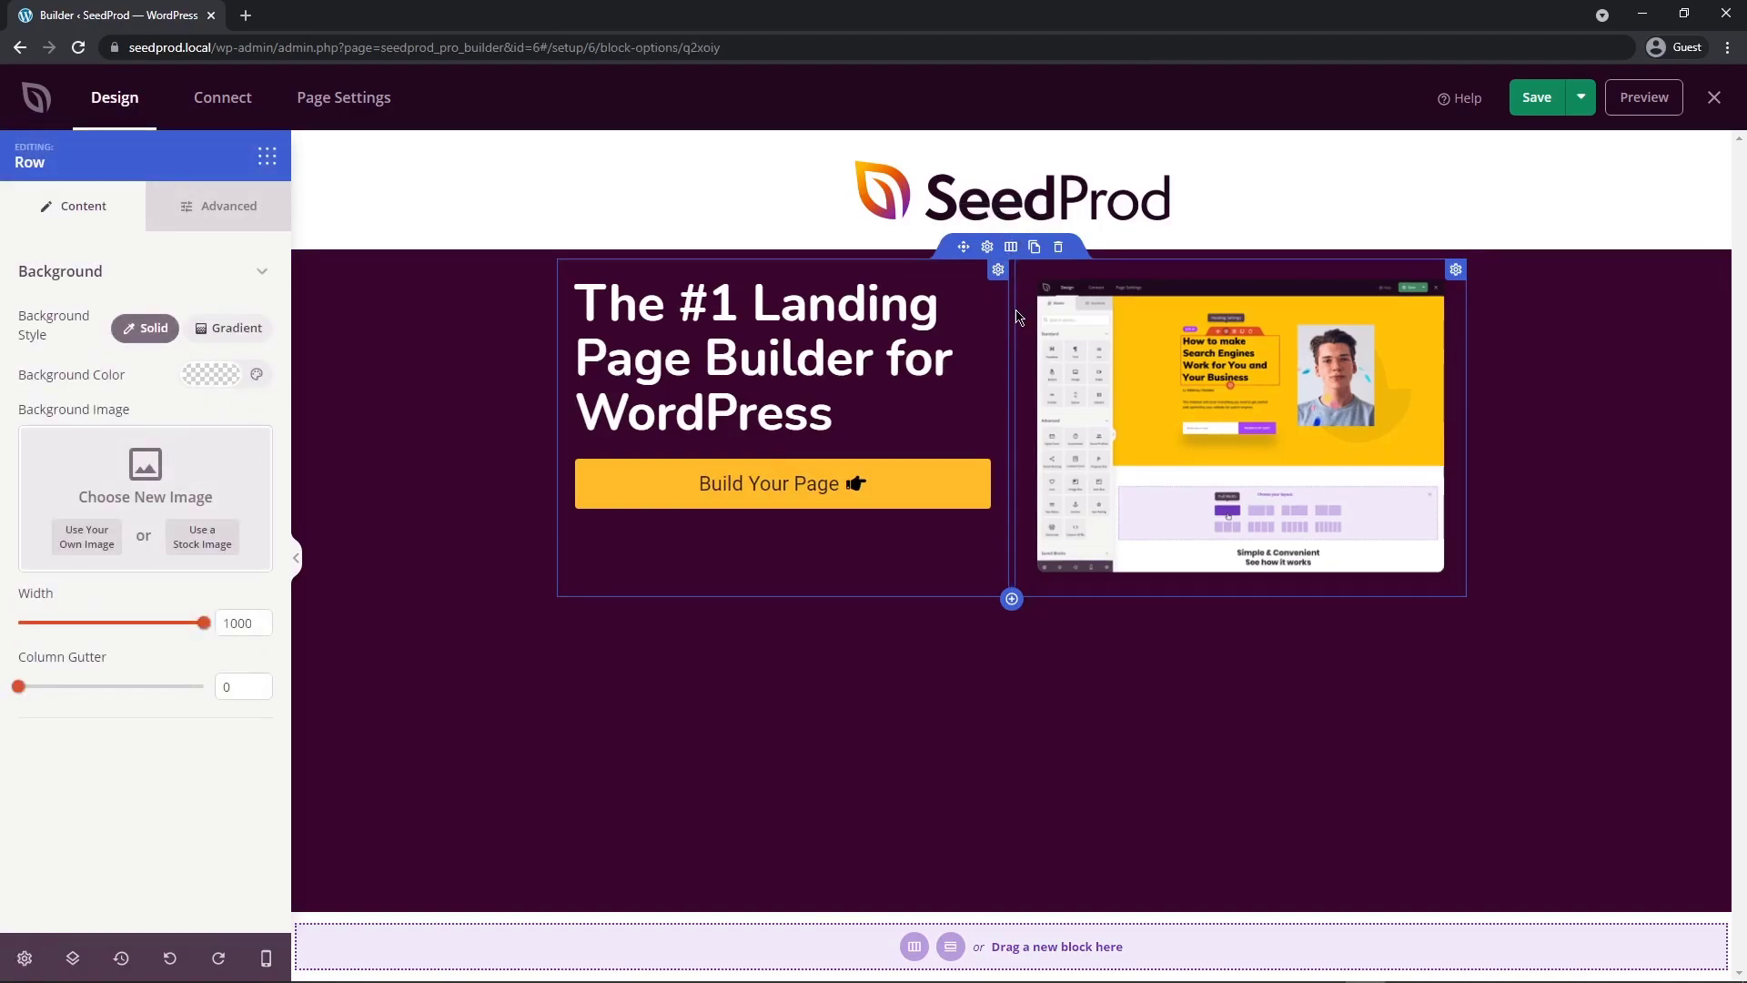
drag(1012, 311, 946, 312)
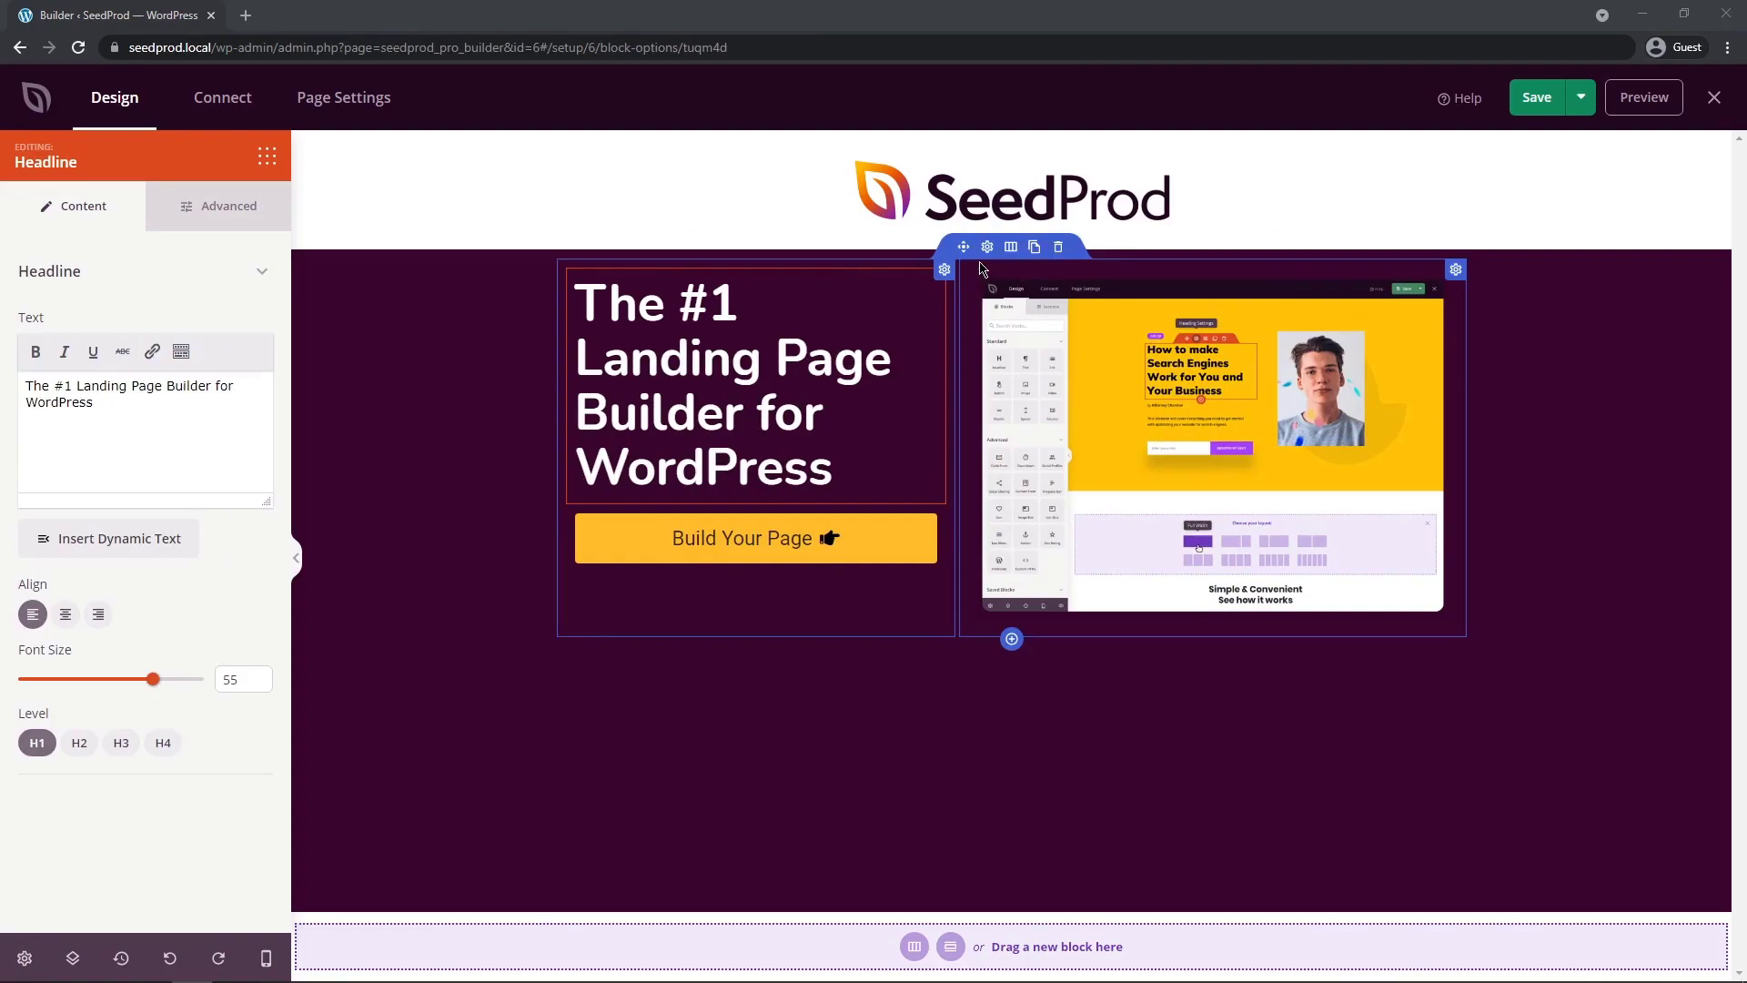
click(988, 247)
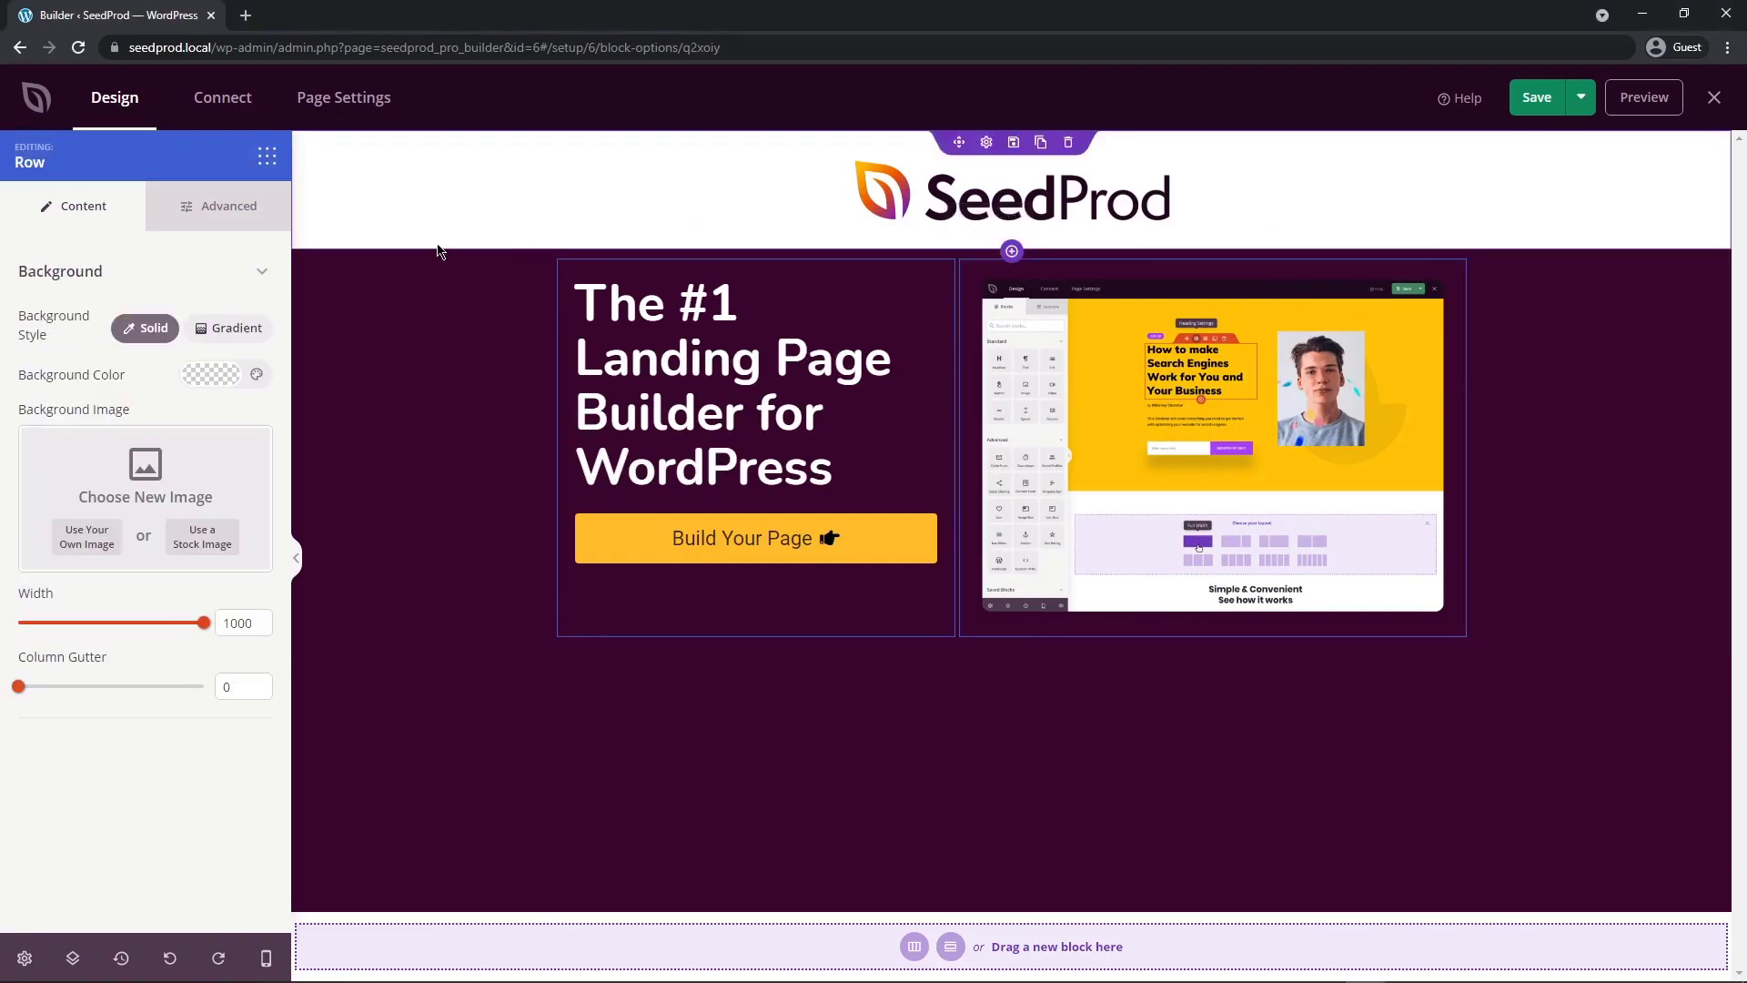
click(229, 210)
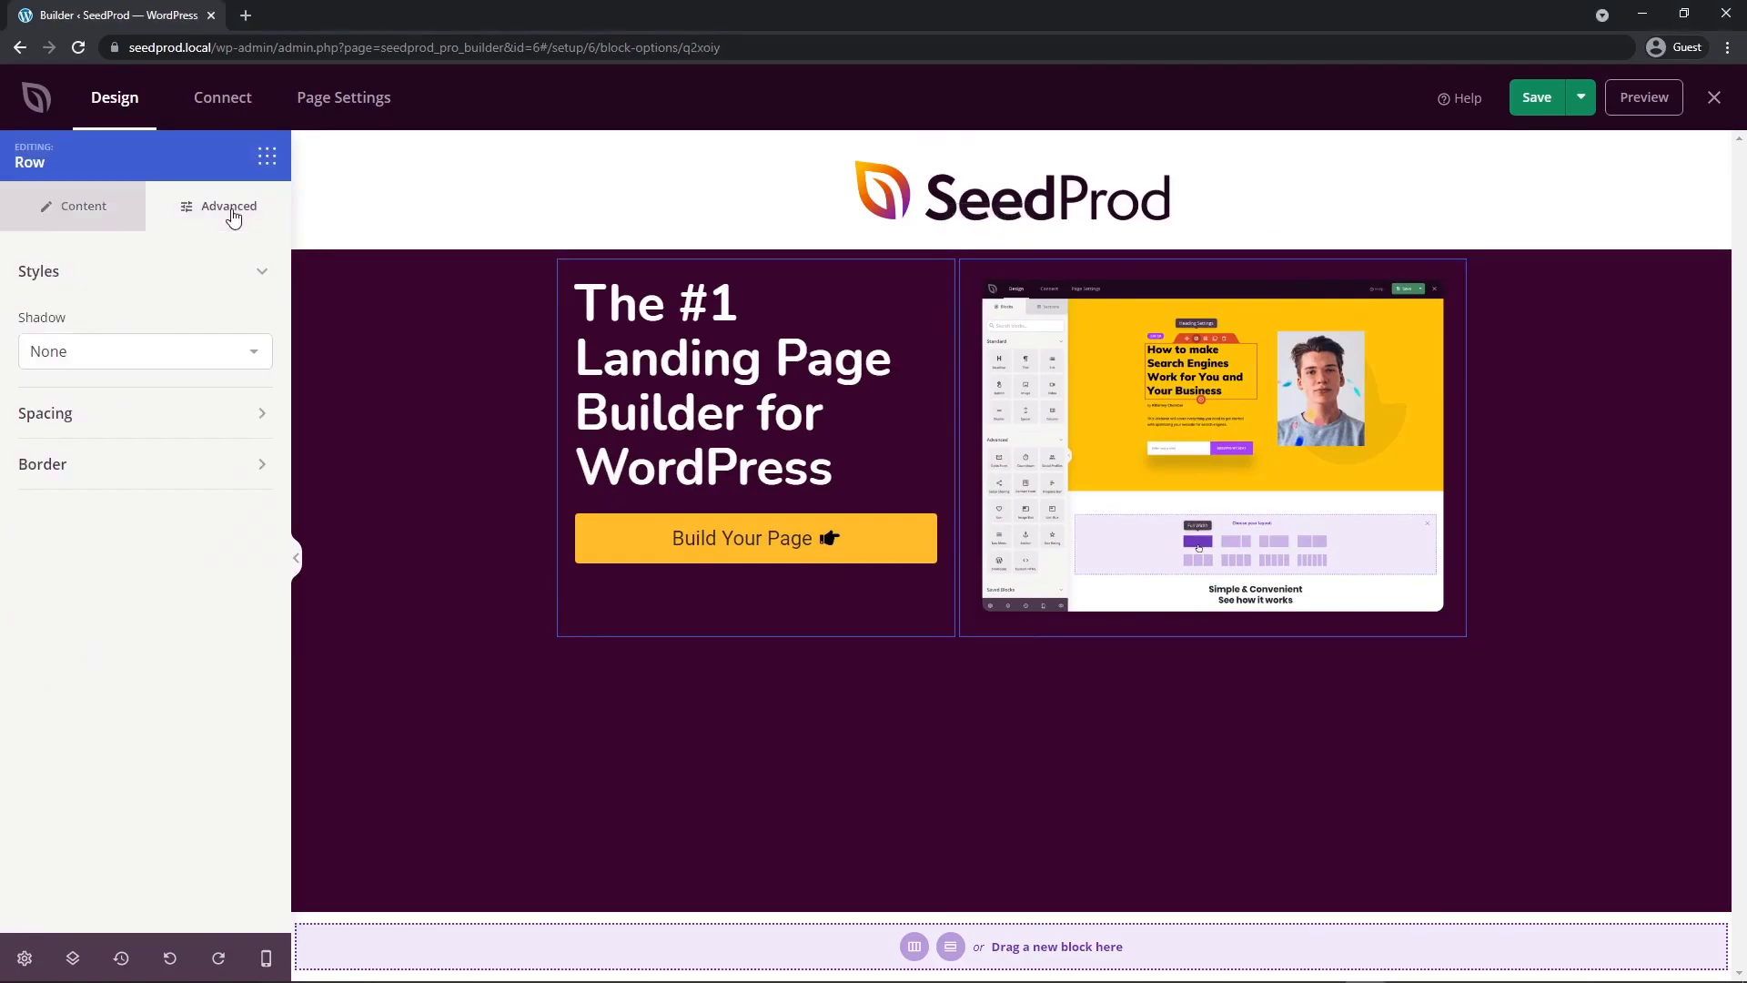
click(62, 415)
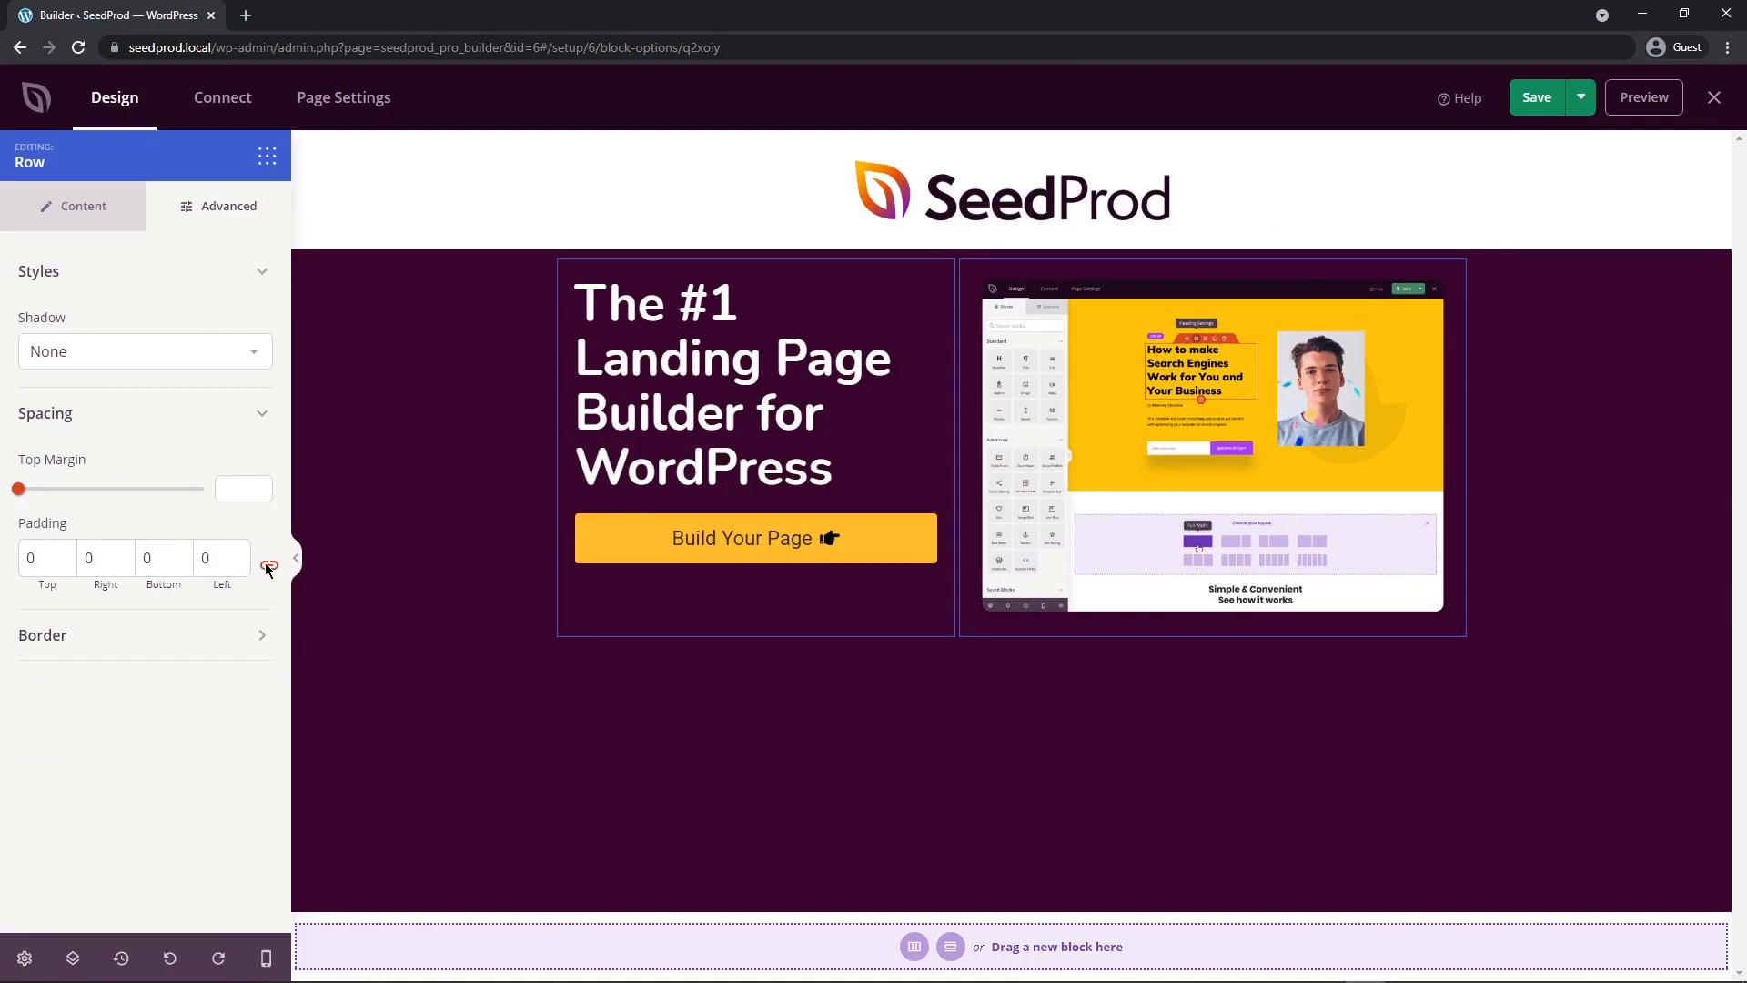
click(202, 558)
text(10)
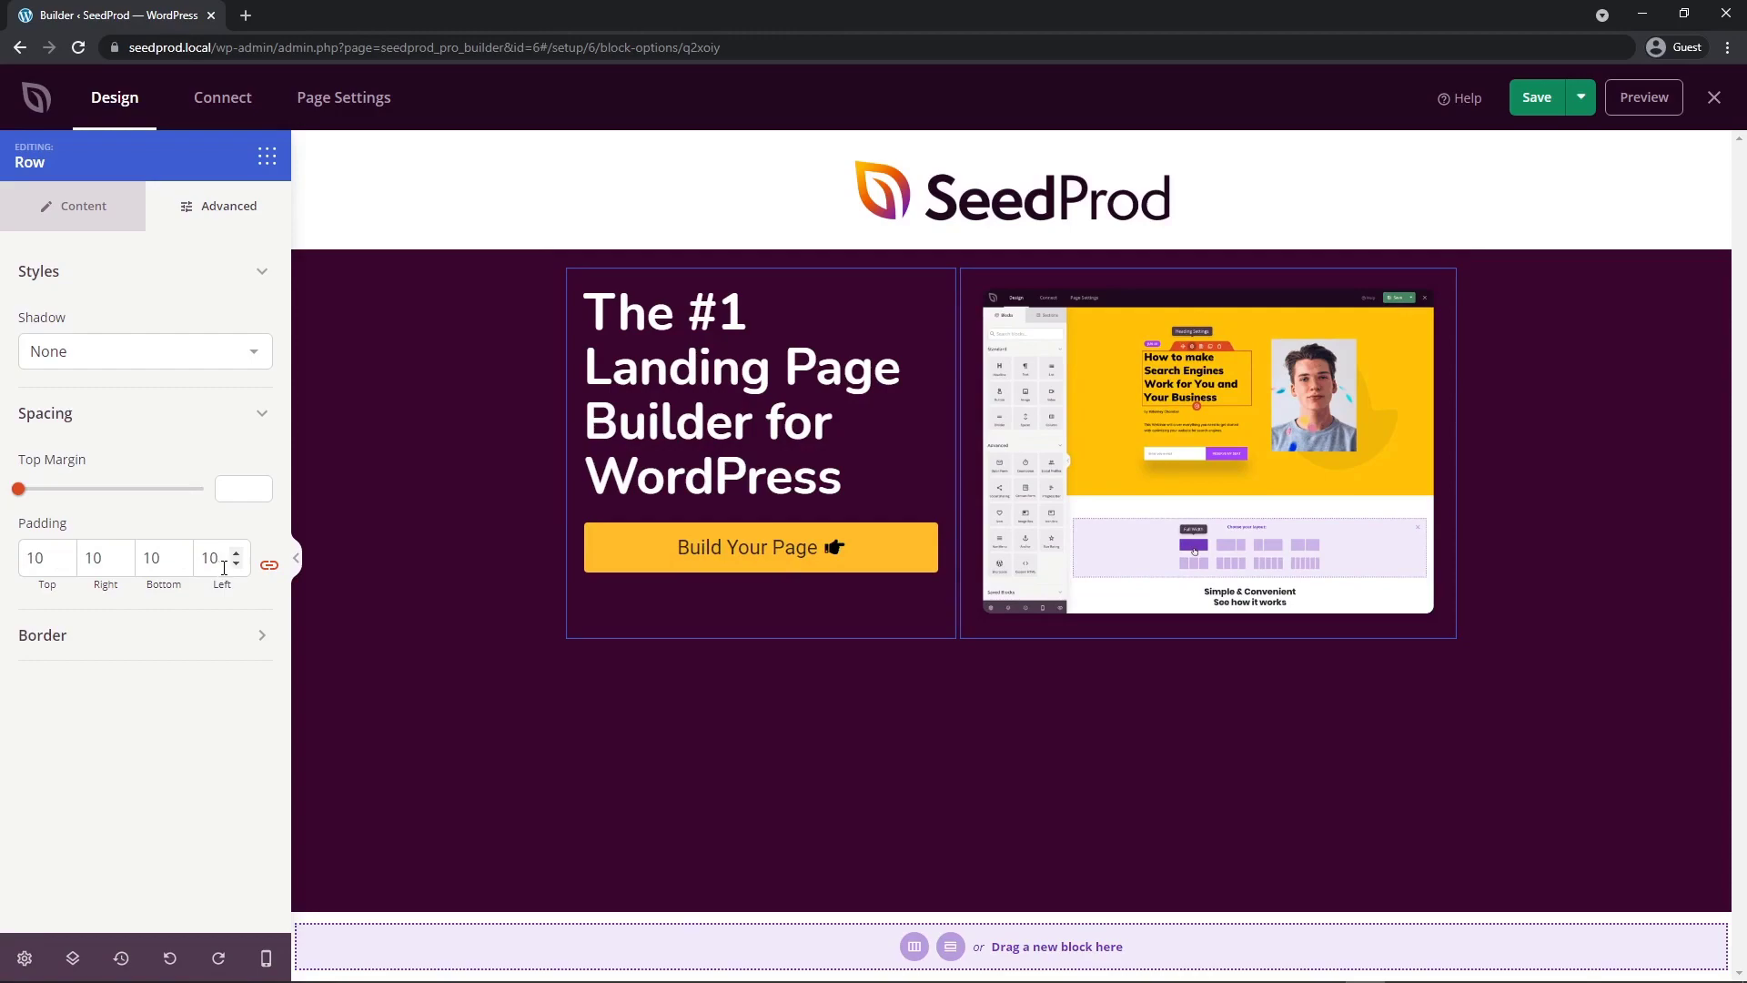
key(BackSpace)
- Unlink the row's padding values and set both the top and bottom padding to 50
click(268, 566)
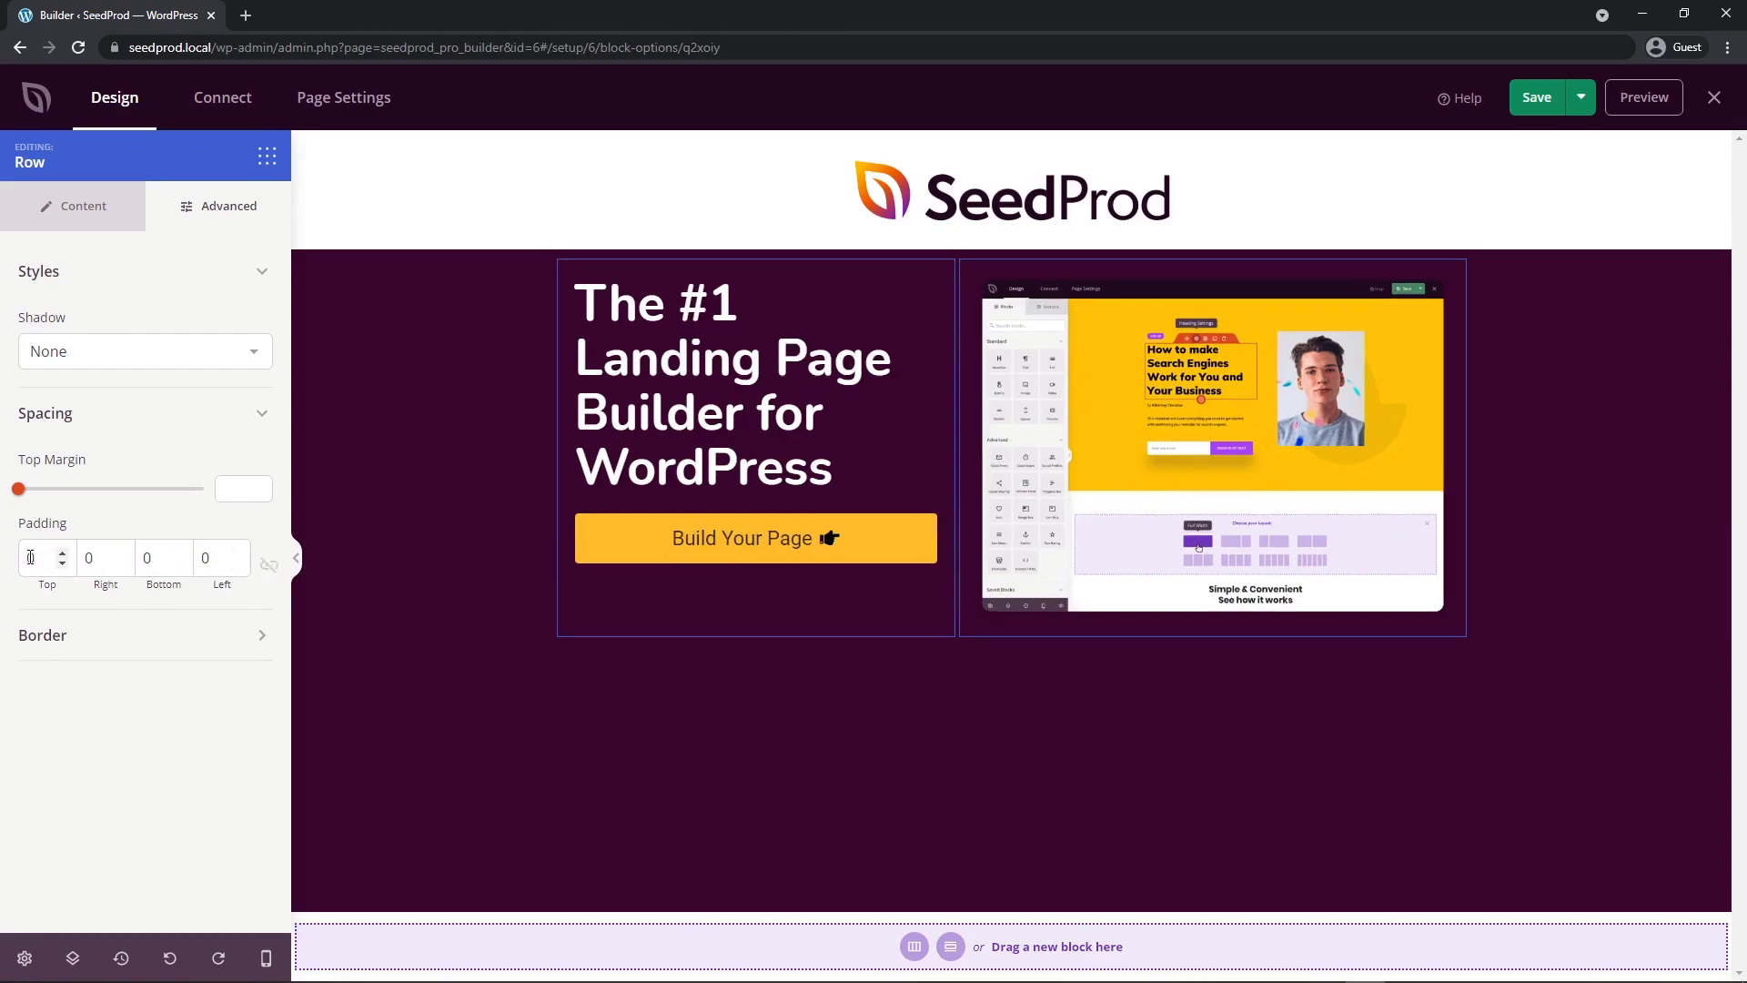
text(5)
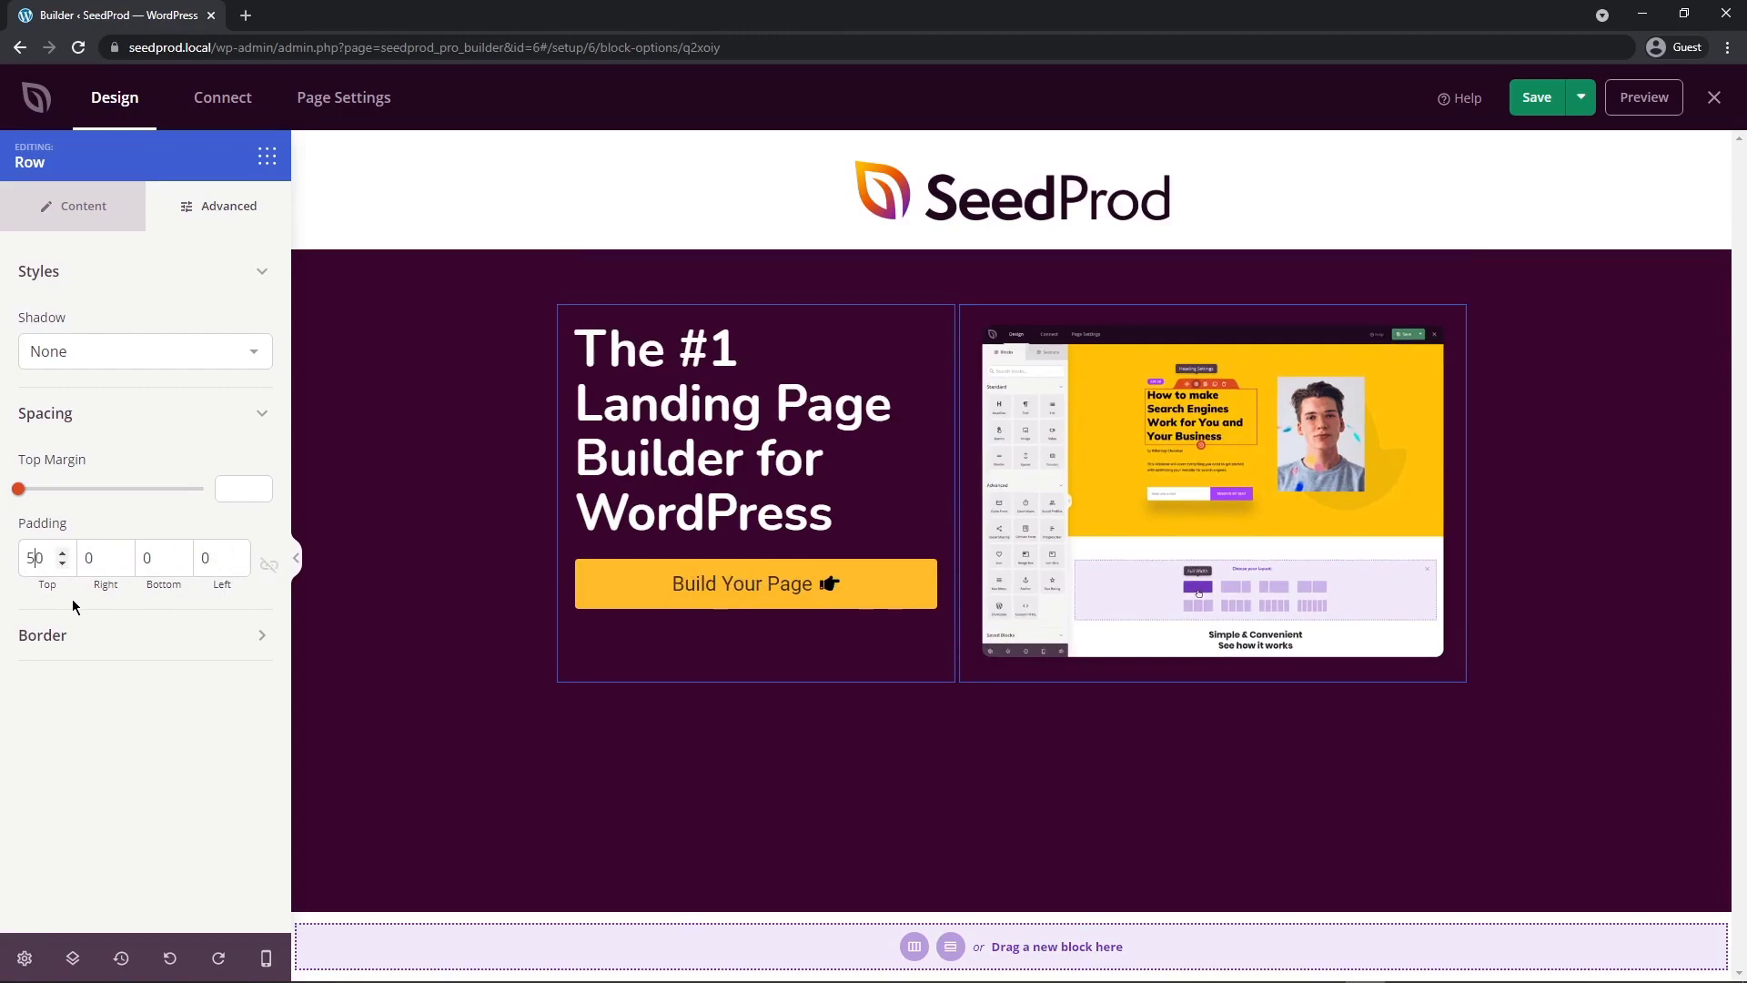
click(146, 559)
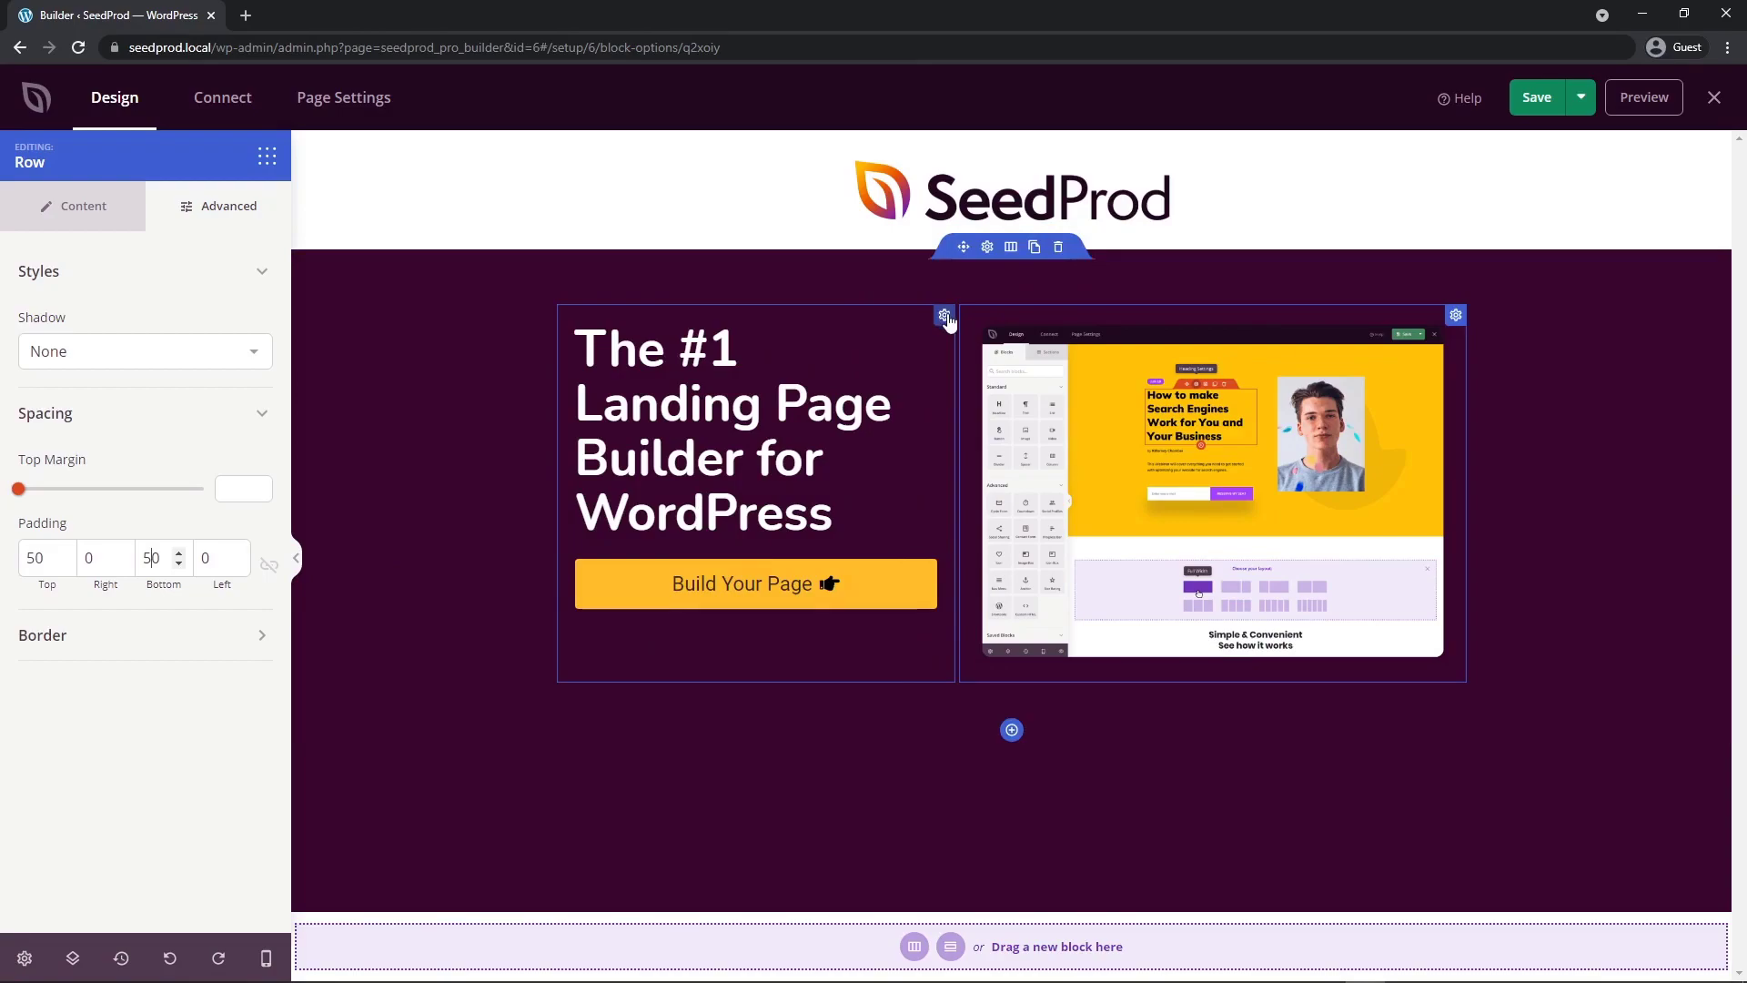
- Center the content vertically in both the headline column and the image column
click(945, 316)
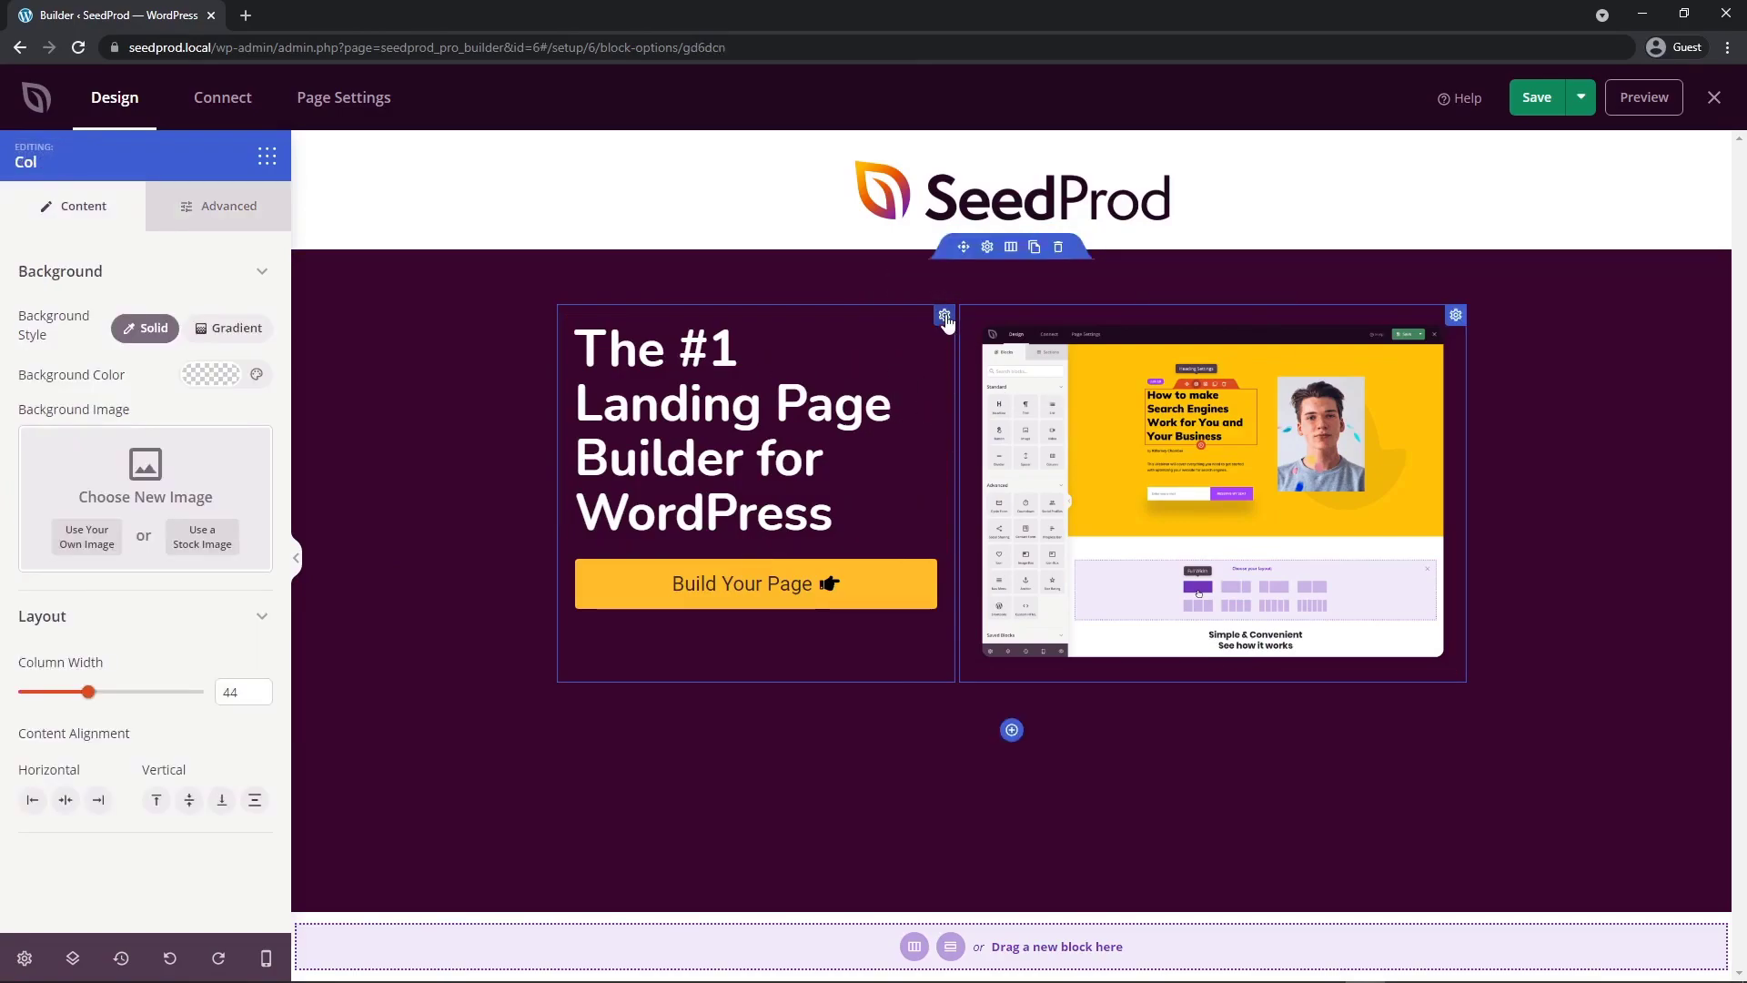
click(189, 801)
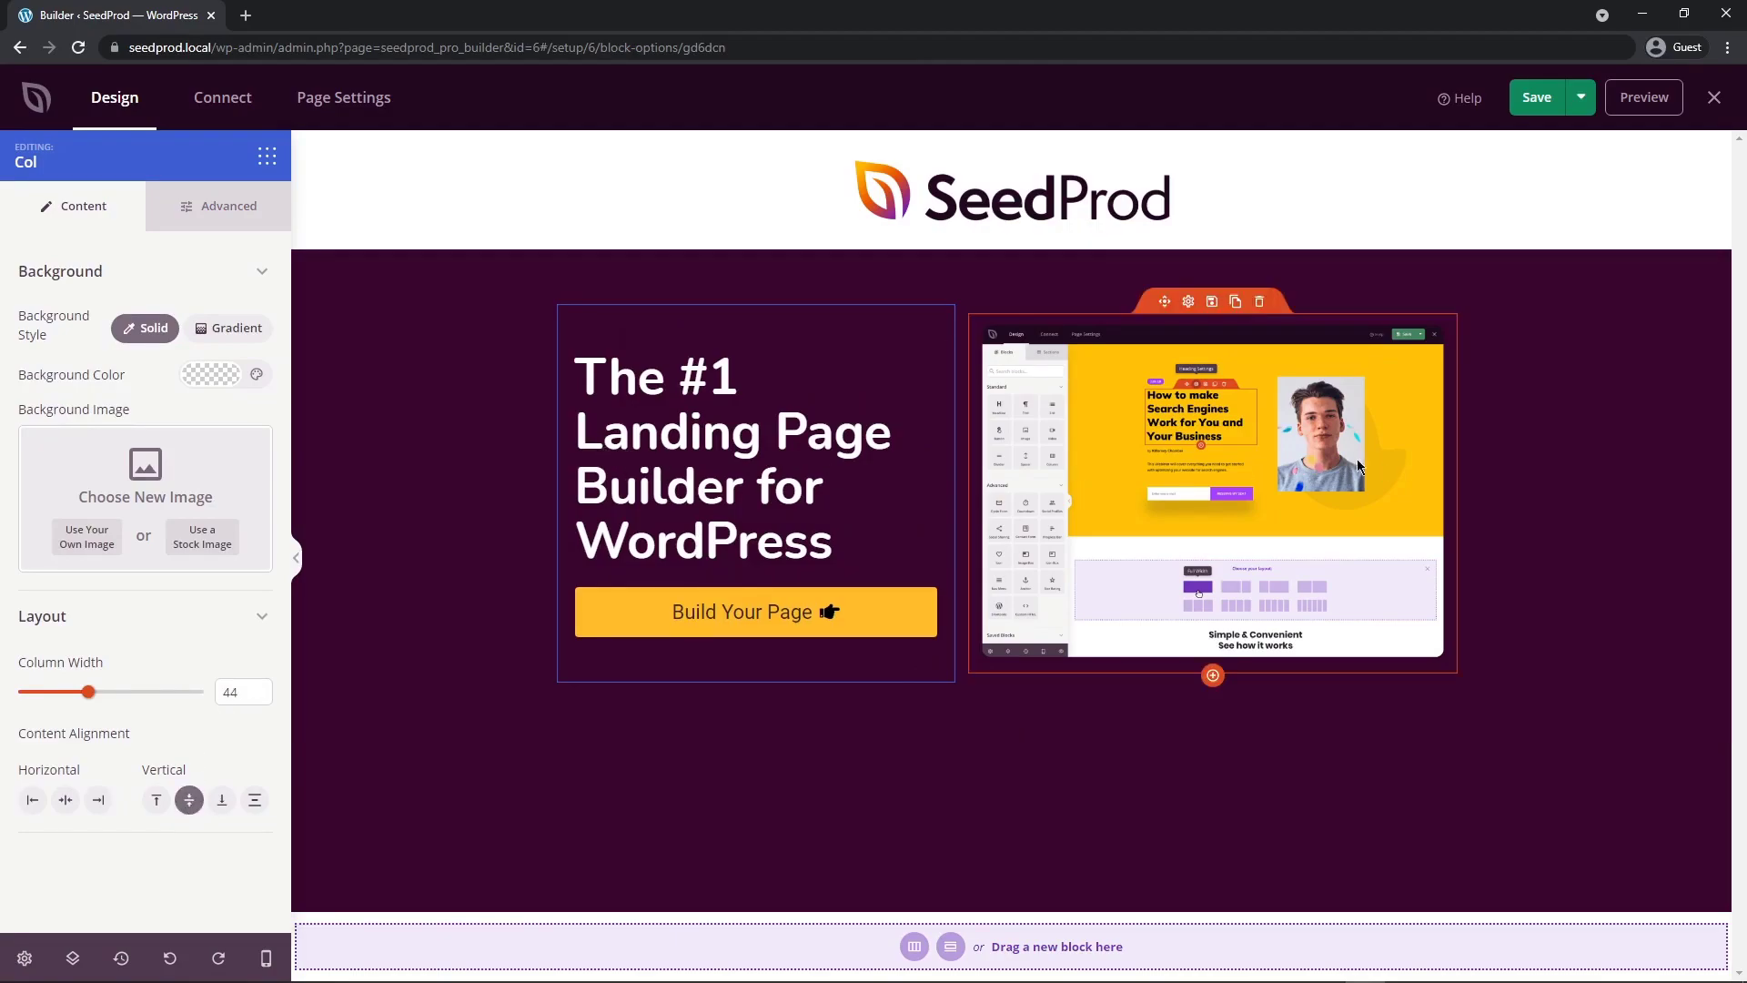
click(1456, 312)
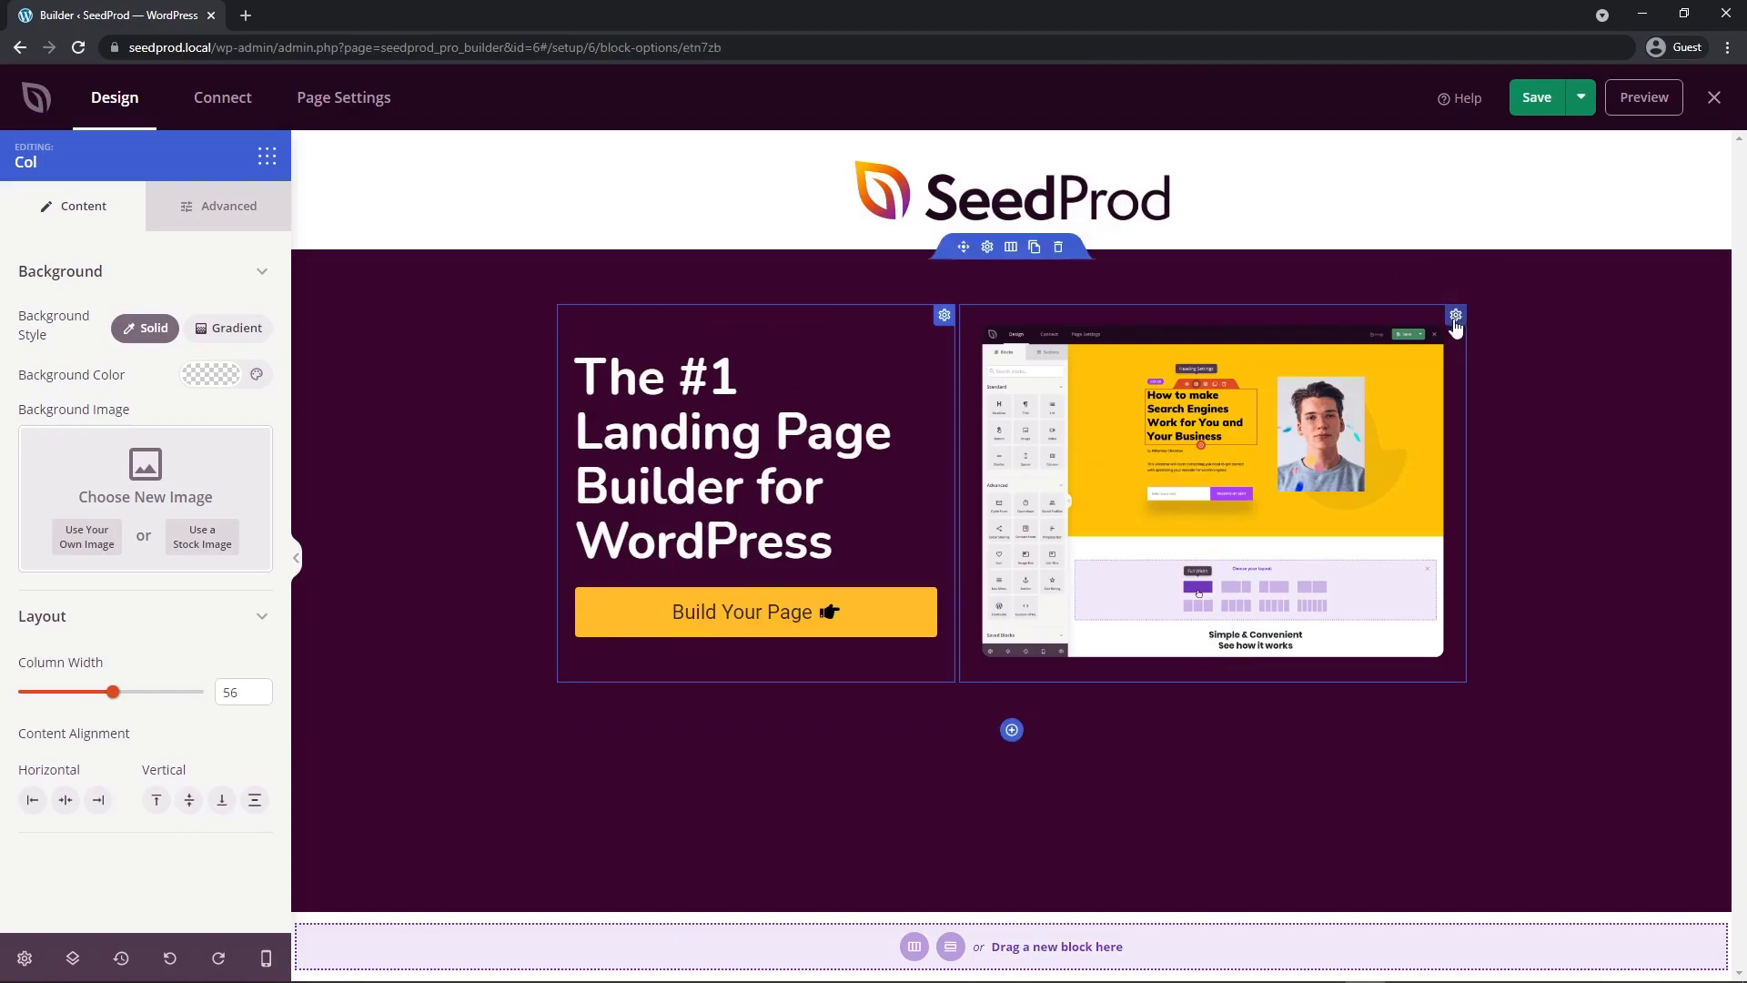
click(190, 801)
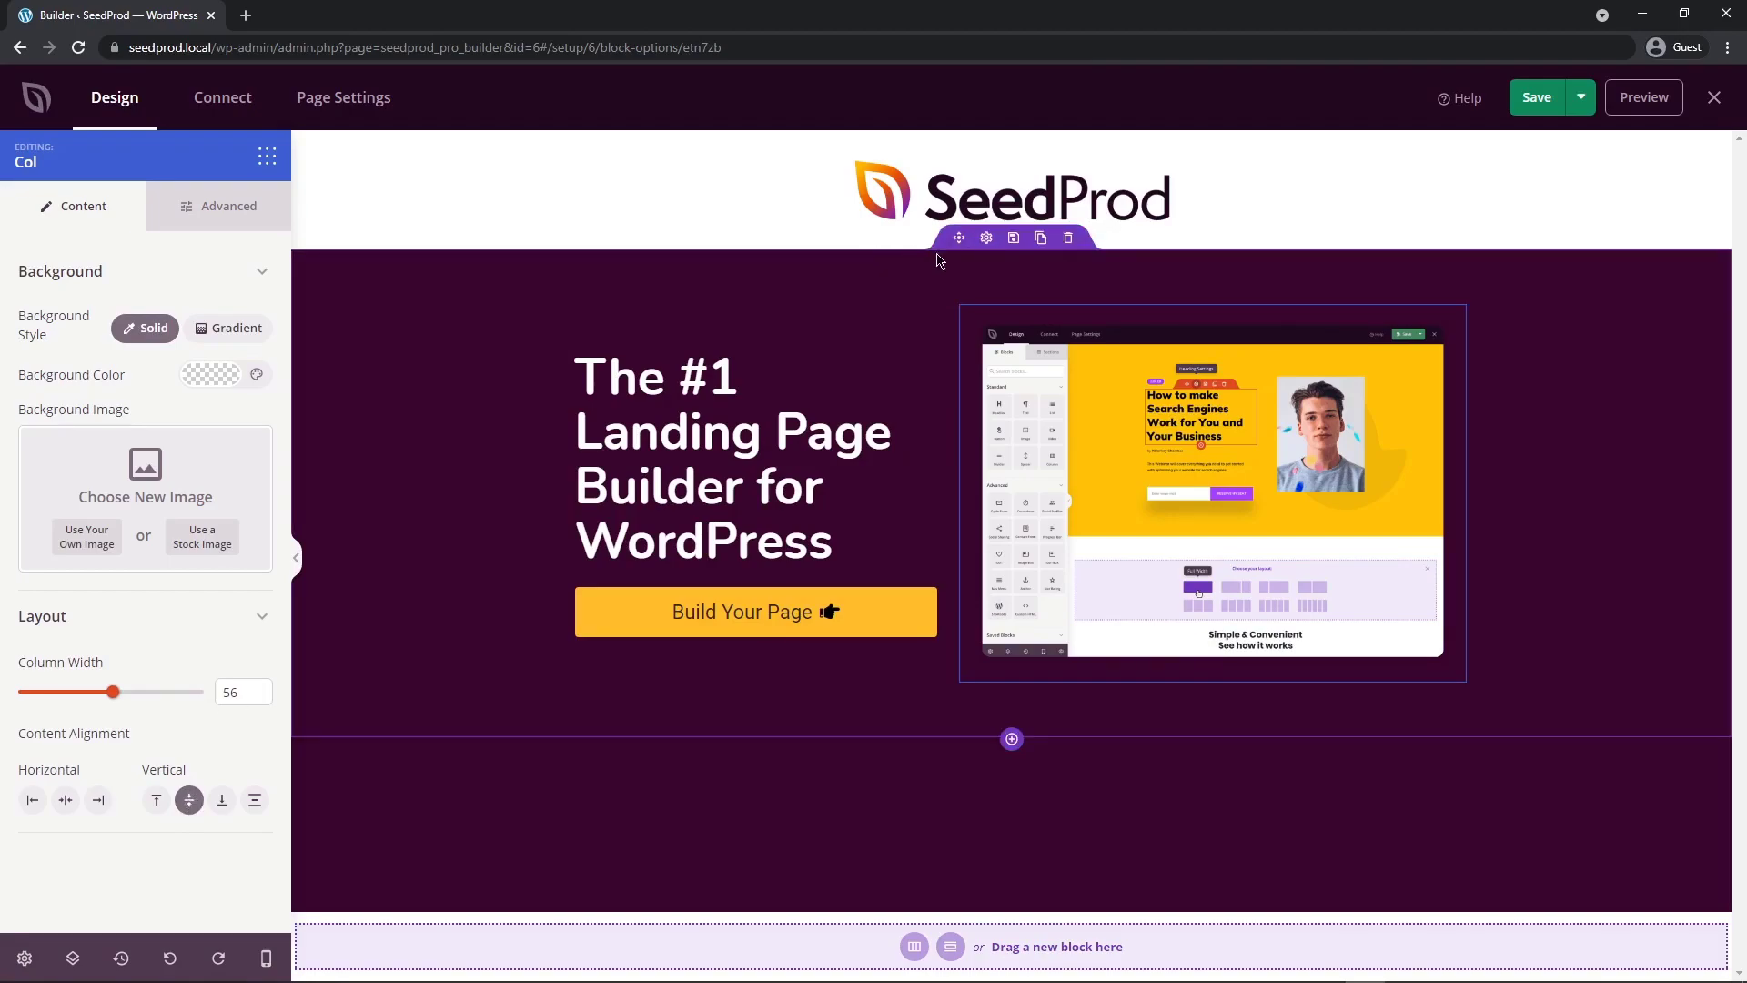
- Give the hero section a solid border in the red global color, with unlinked widths and a top width of 5
click(987, 239)
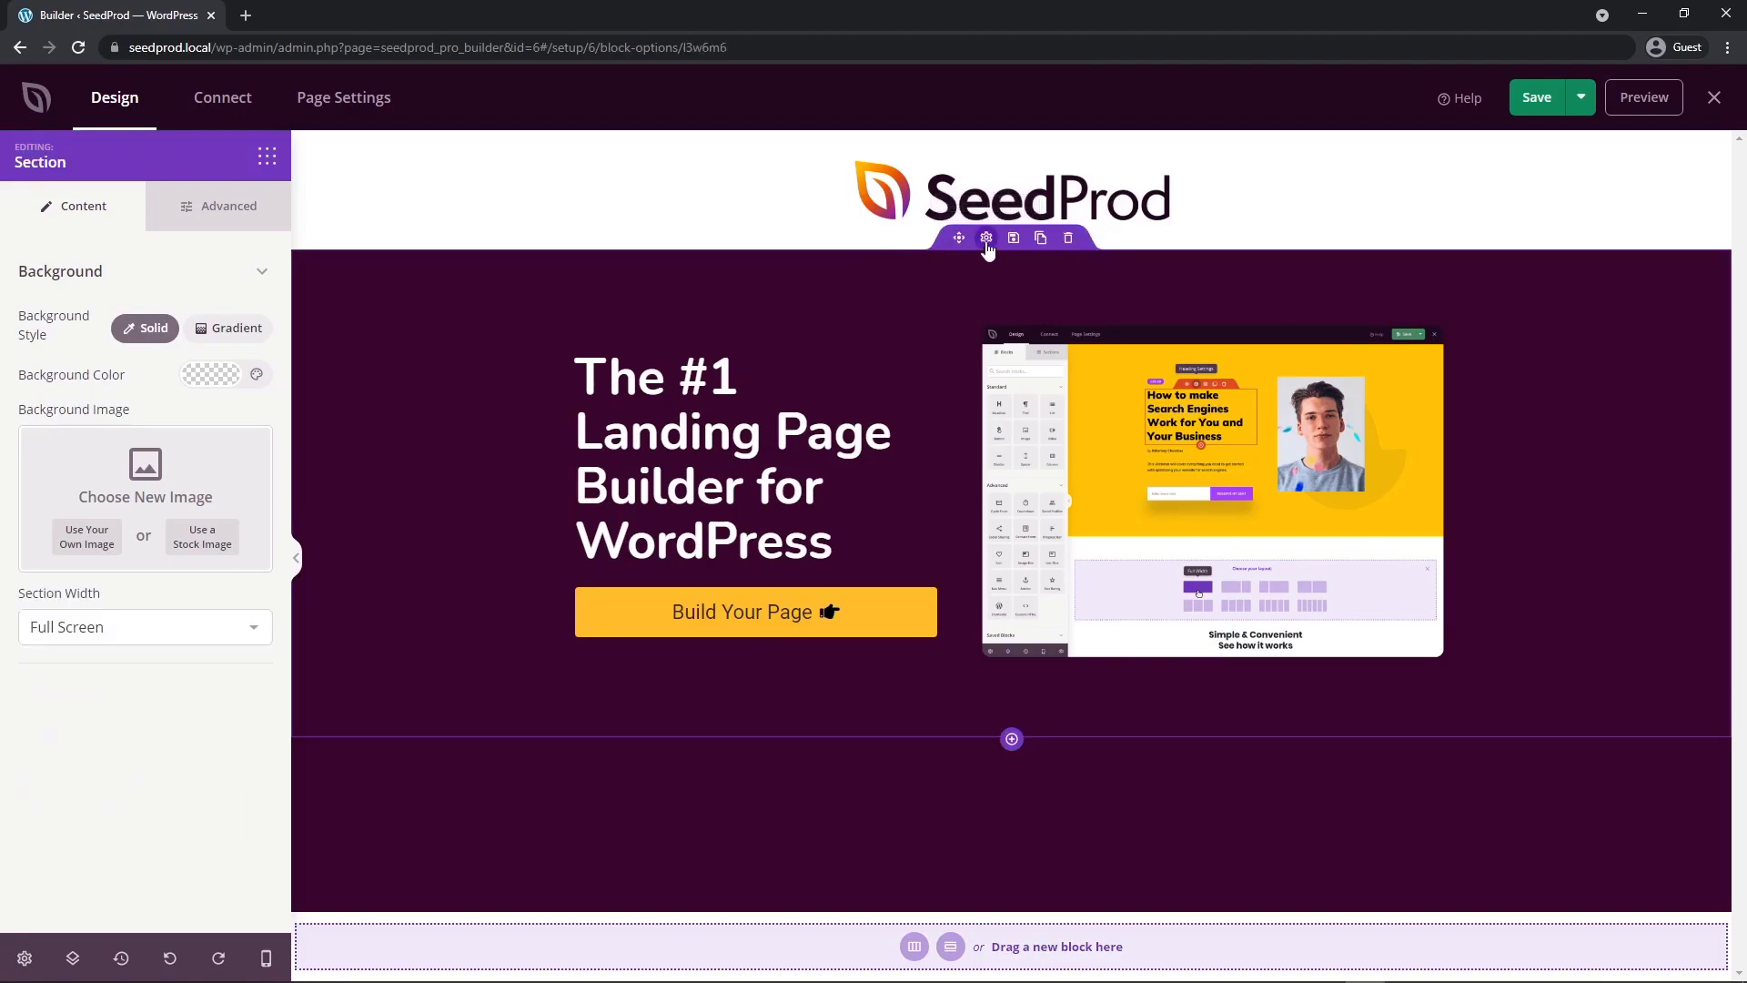
click(217, 218)
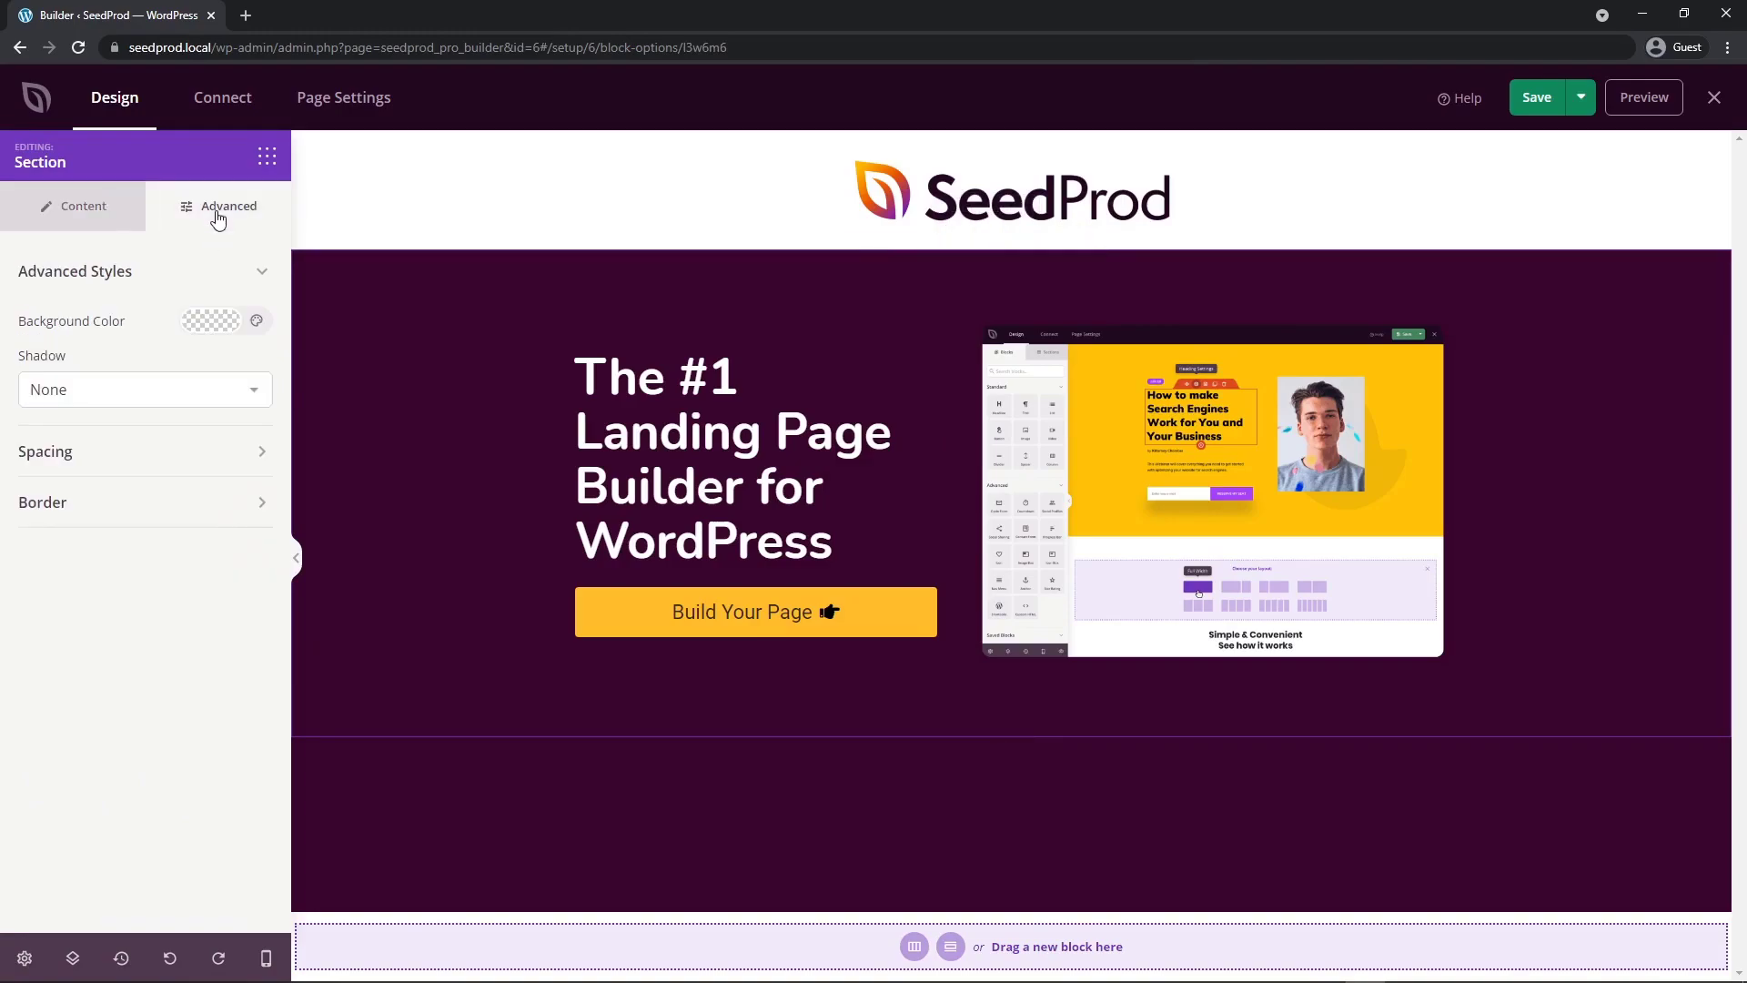
click(117, 510)
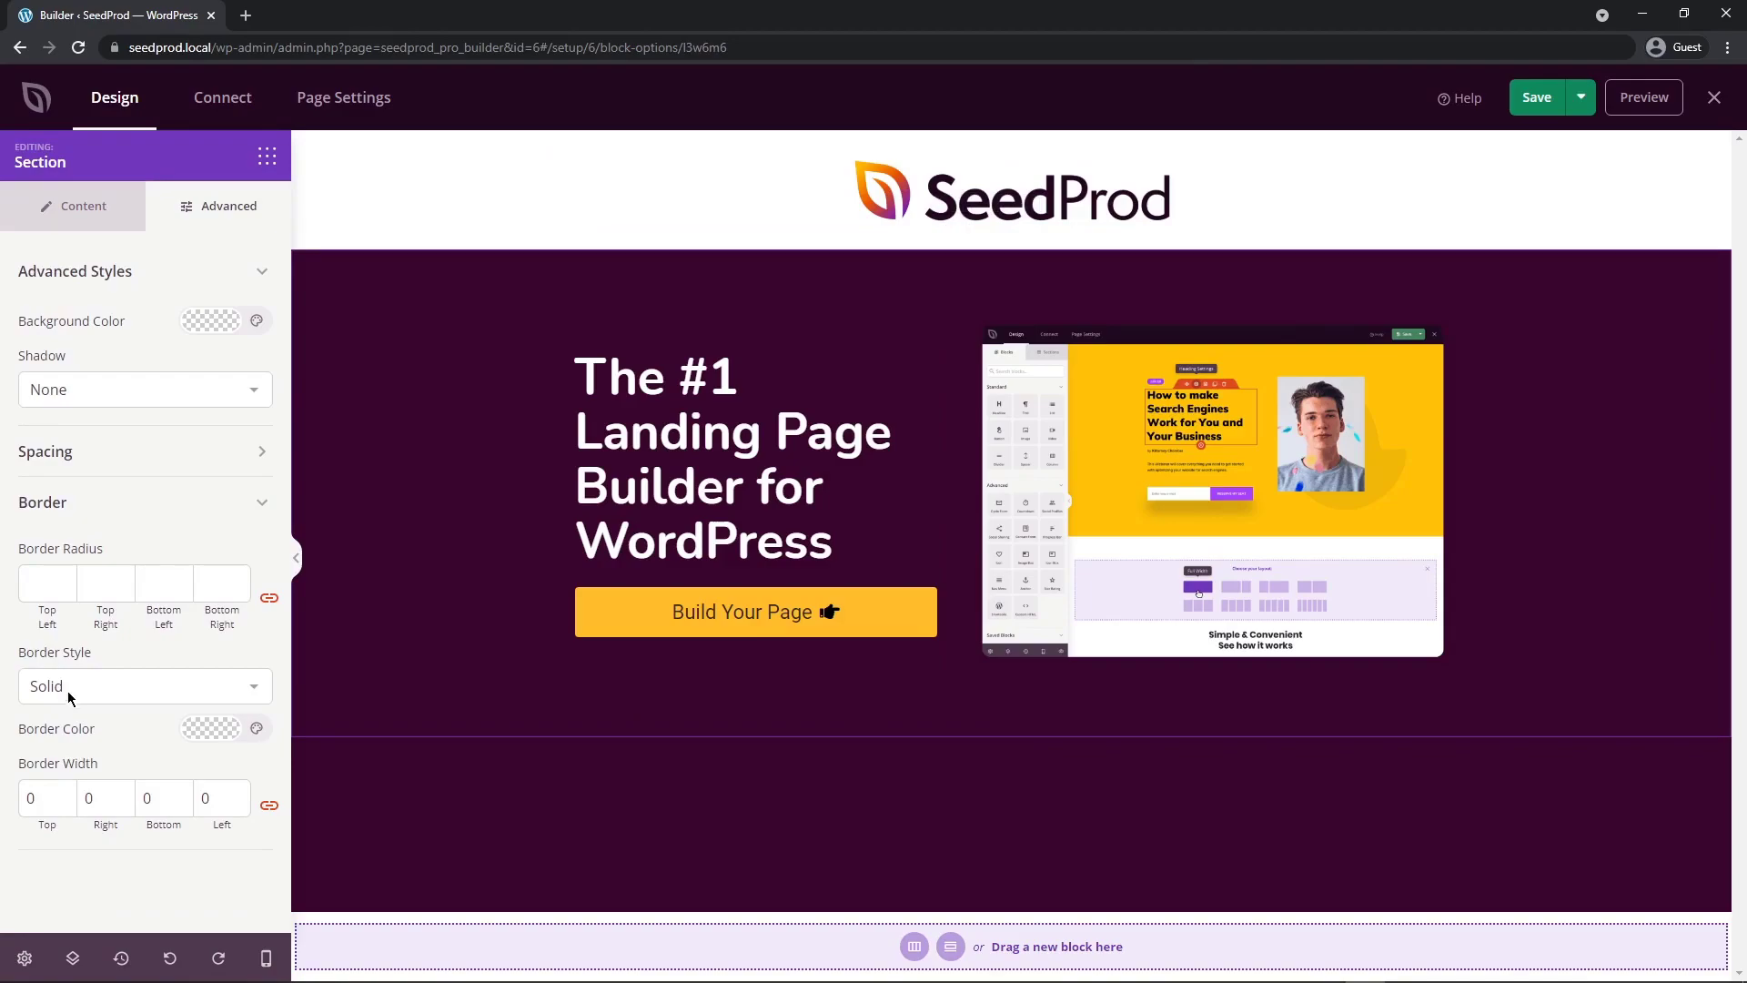
click(219, 739)
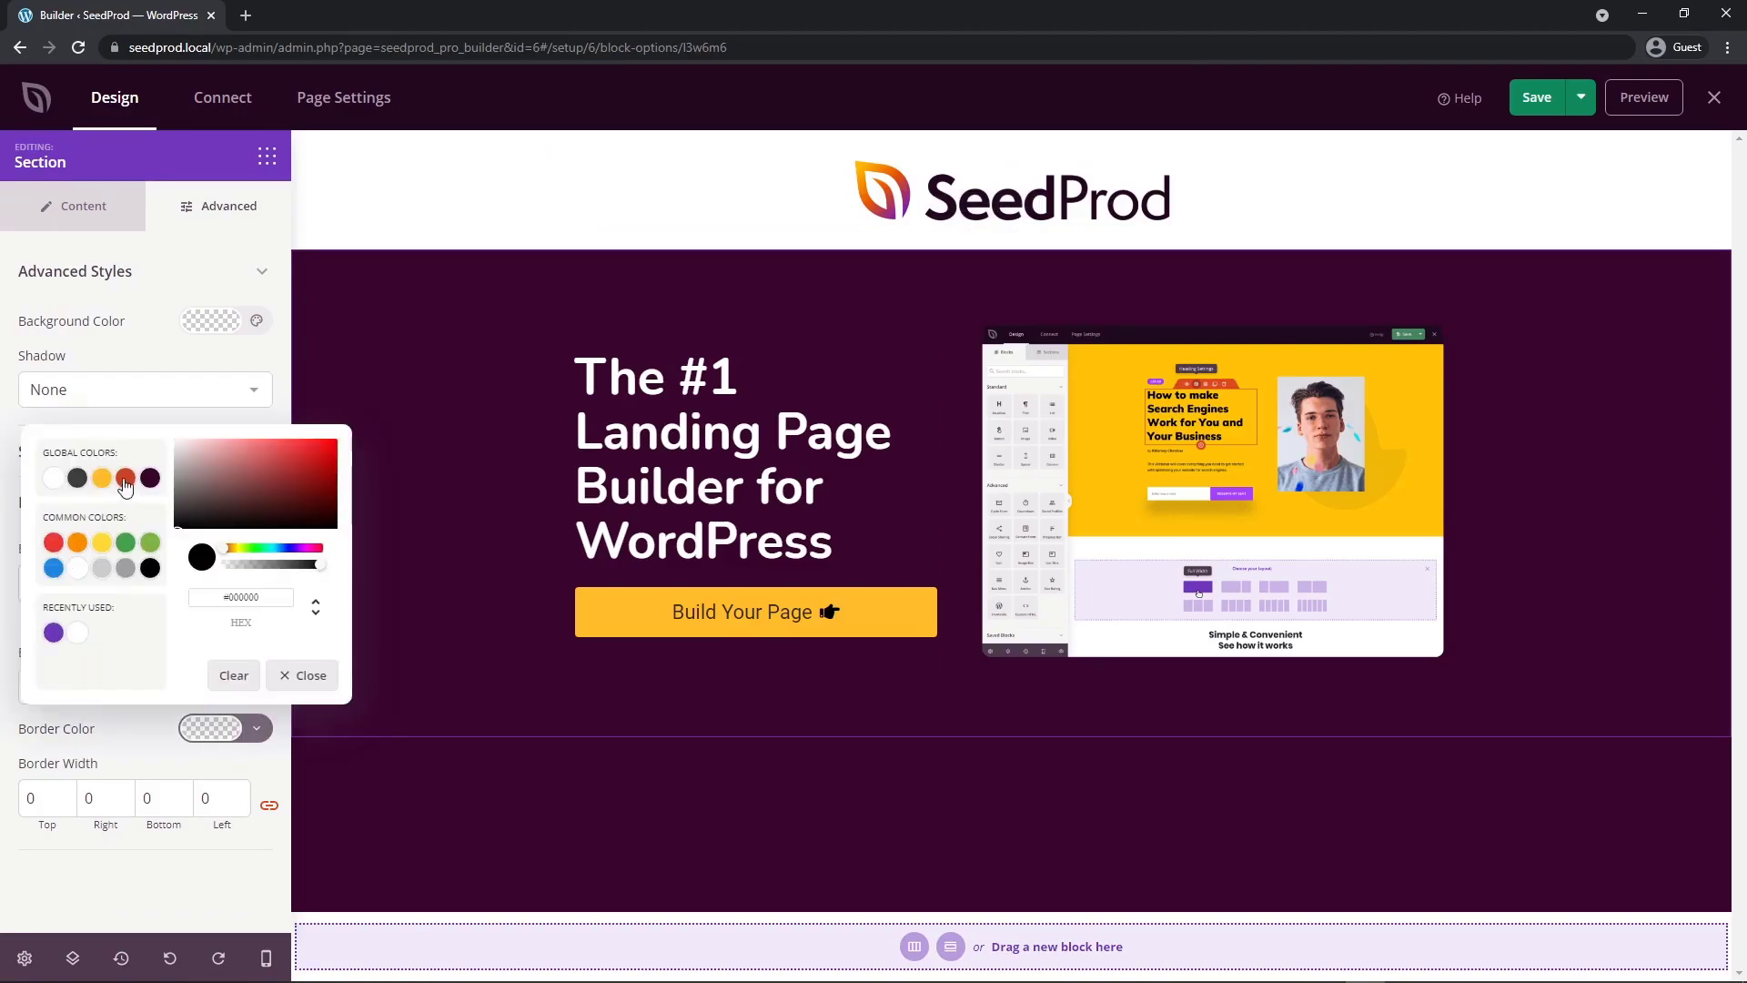
click(125, 478)
click(270, 806)
double_click(25, 798)
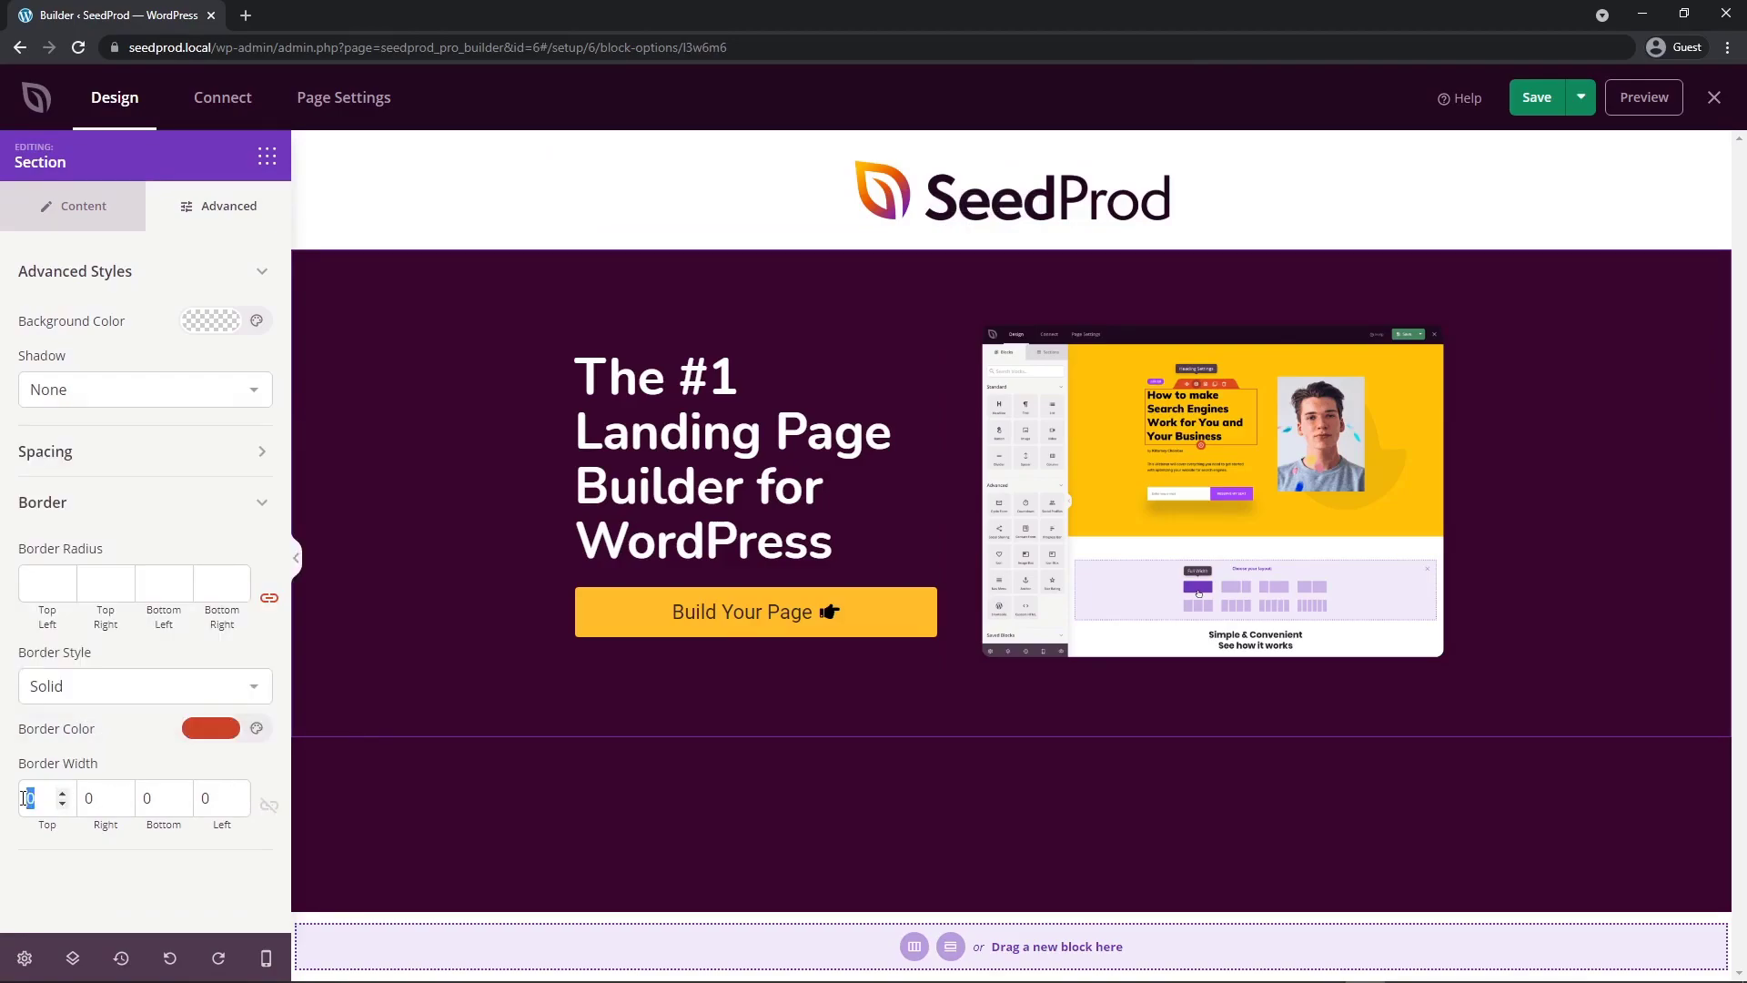
text(5)
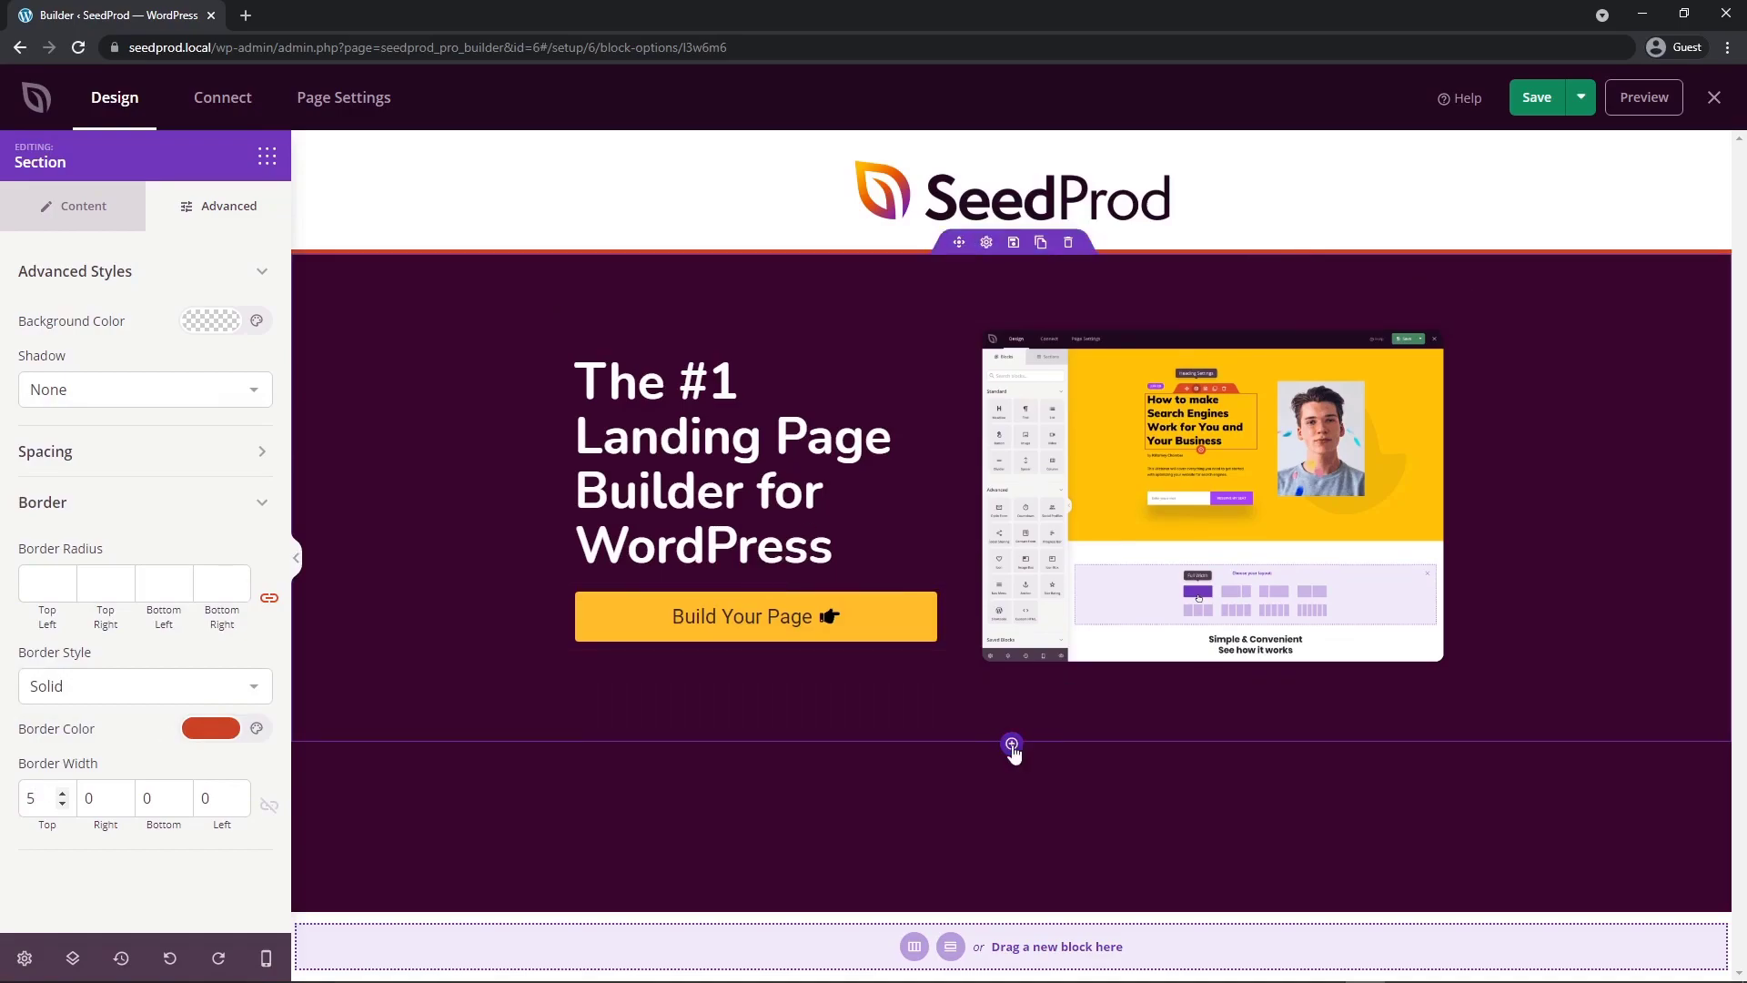
- Add a one-column section below the hero section and place a Headline block in it
click(1012, 745)
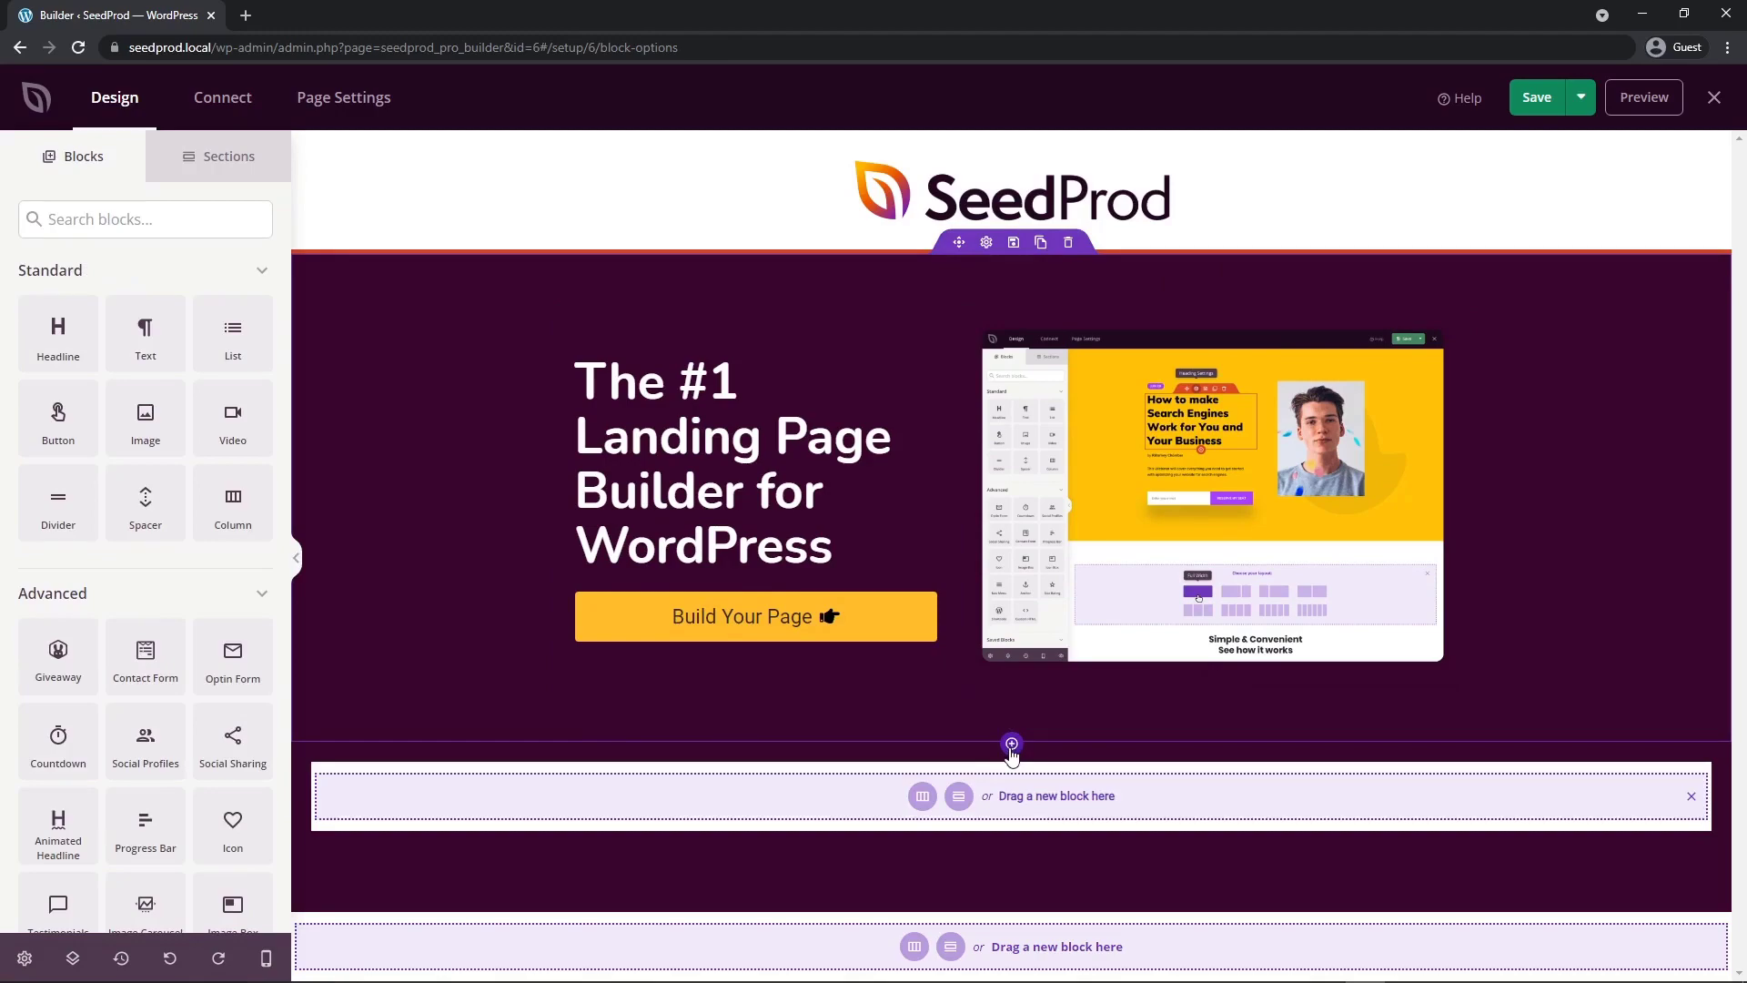
click(922, 795)
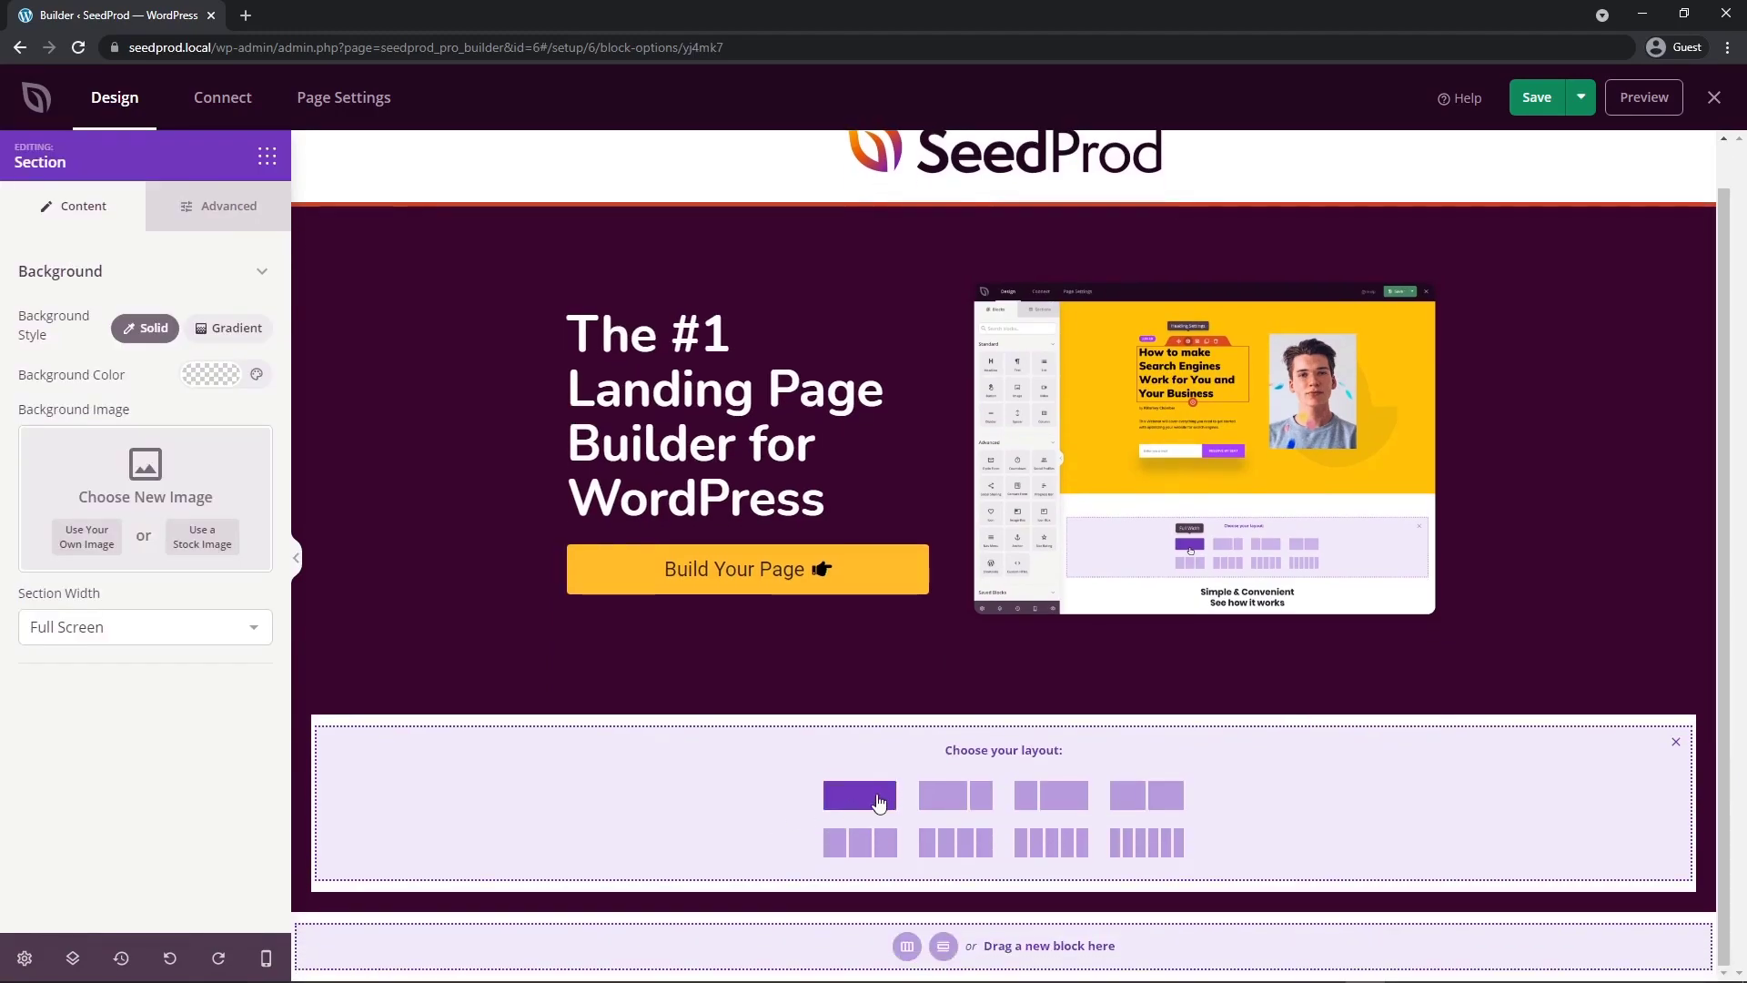
click(880, 799)
click(266, 156)
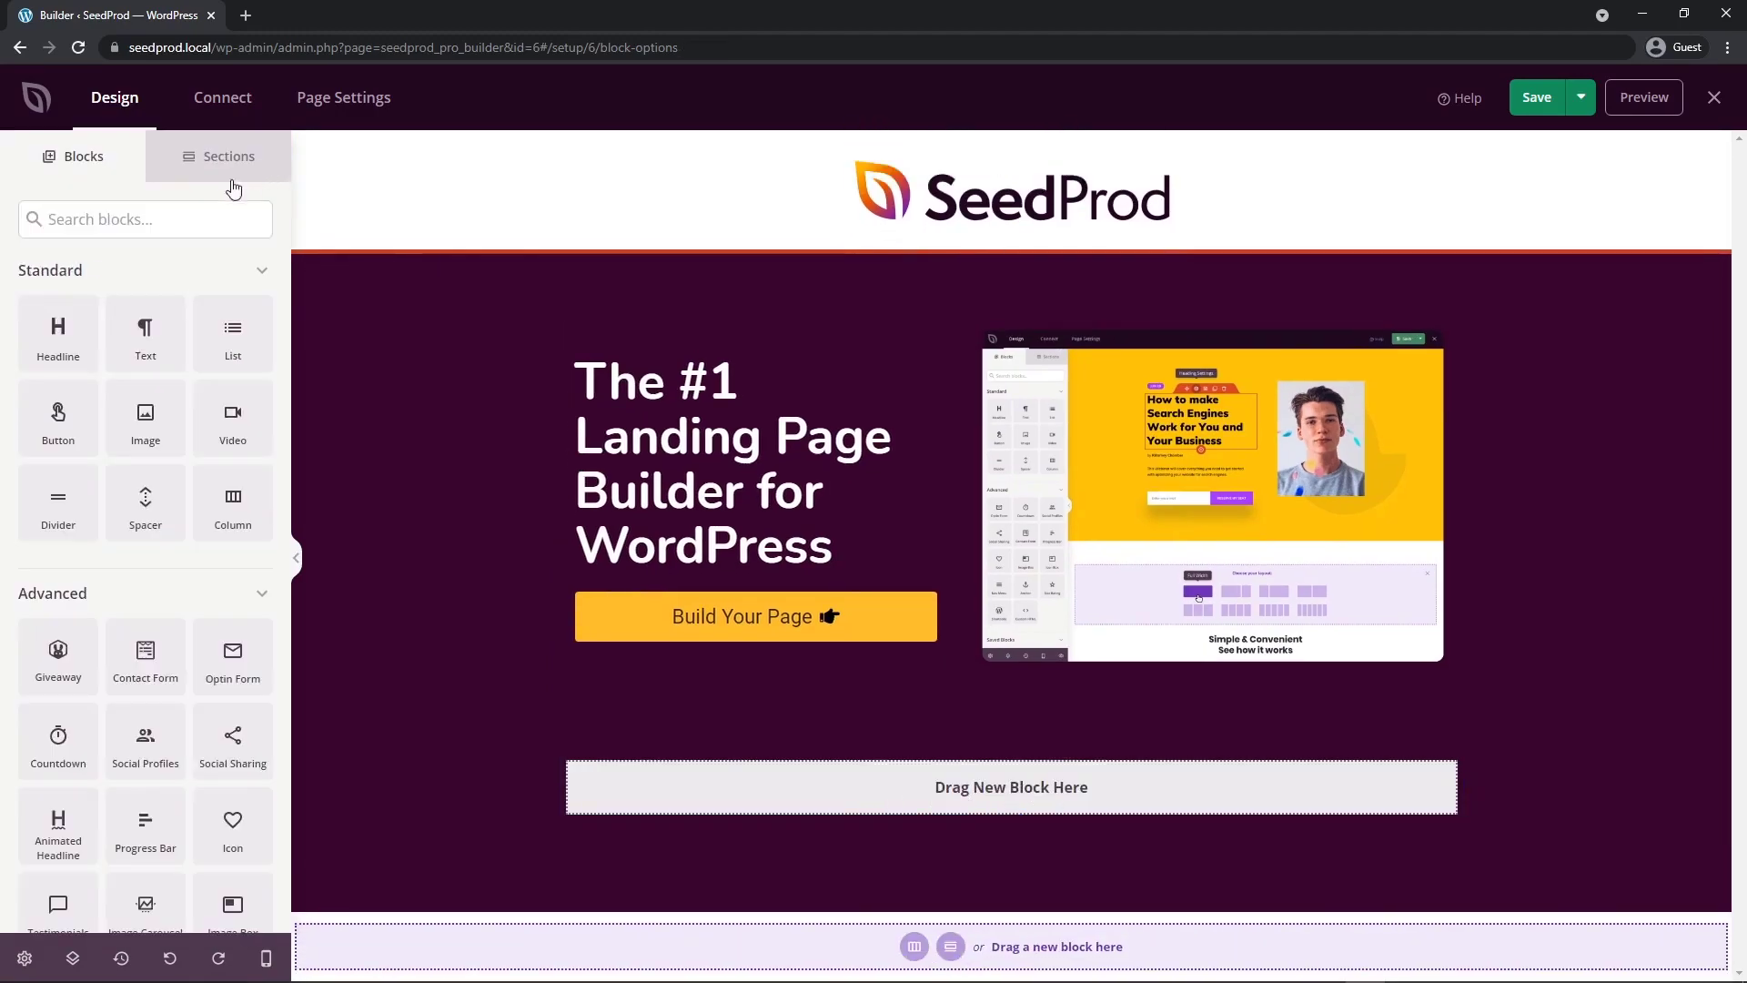
drag(57, 332, 924, 742)
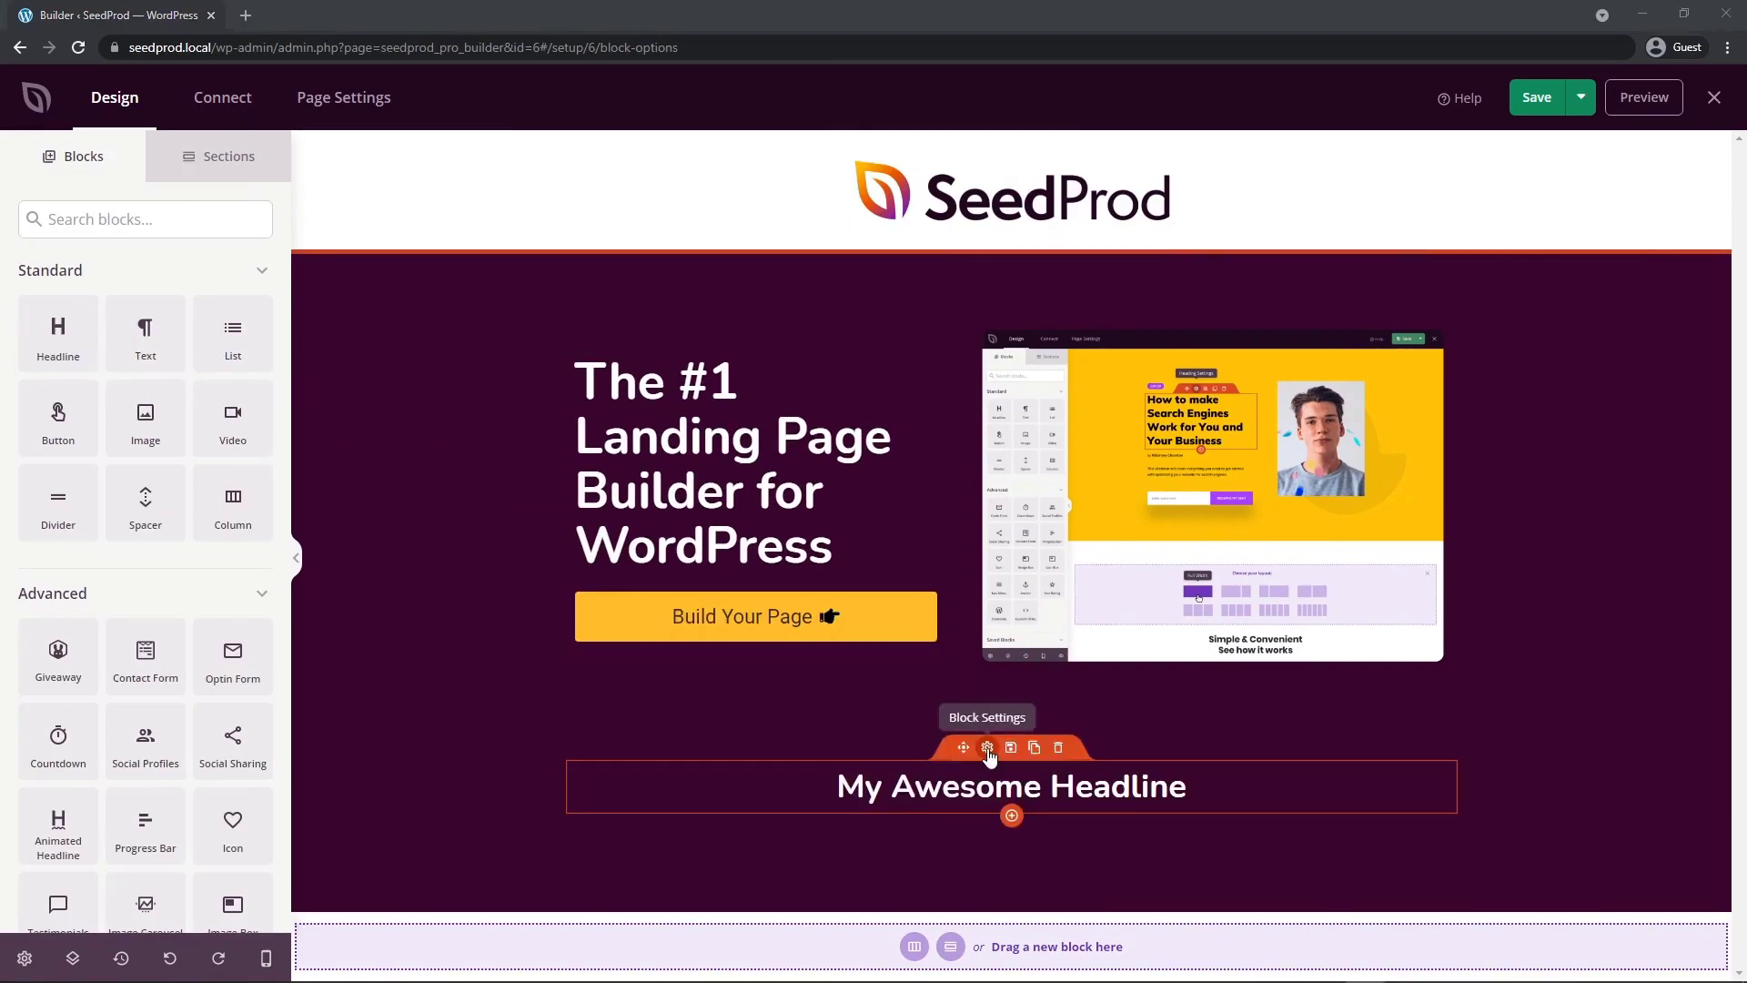
- Change the new headline's text to "Easily Build High Converting Landing Pages" and set its level to H2
click(1010, 739)
drag(194, 389, 7, 372)
text(Easily Build High Converting Landing Pages)
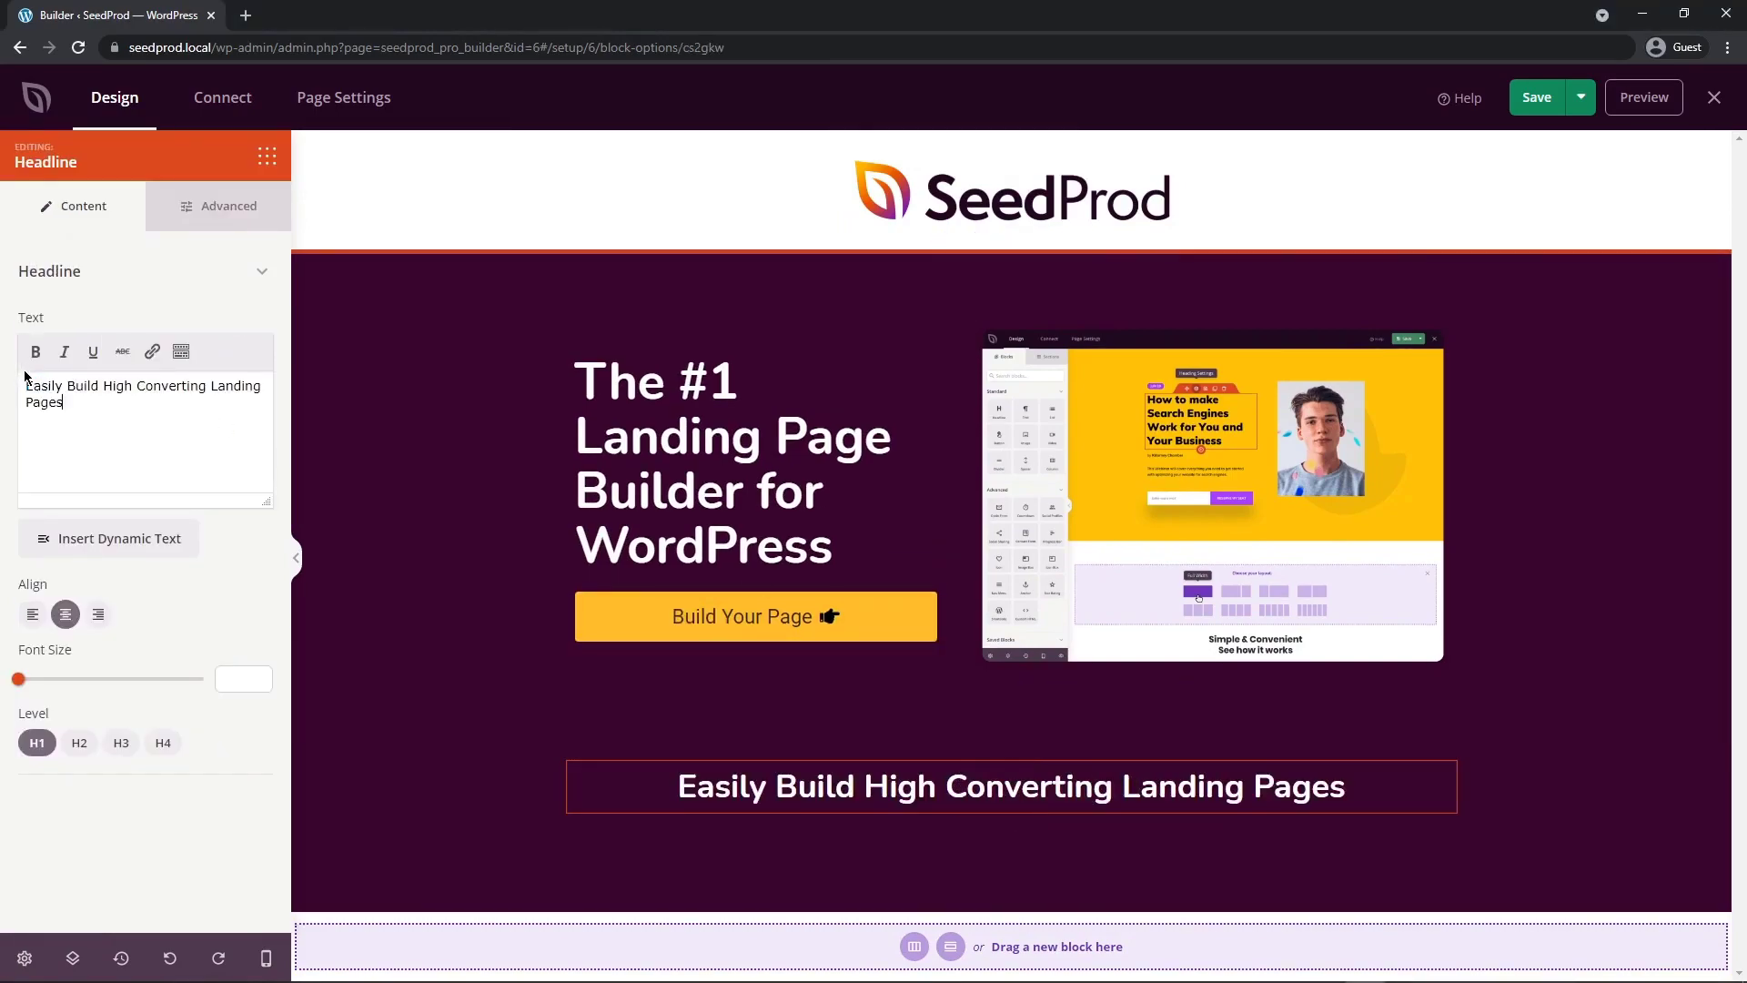
click(79, 745)
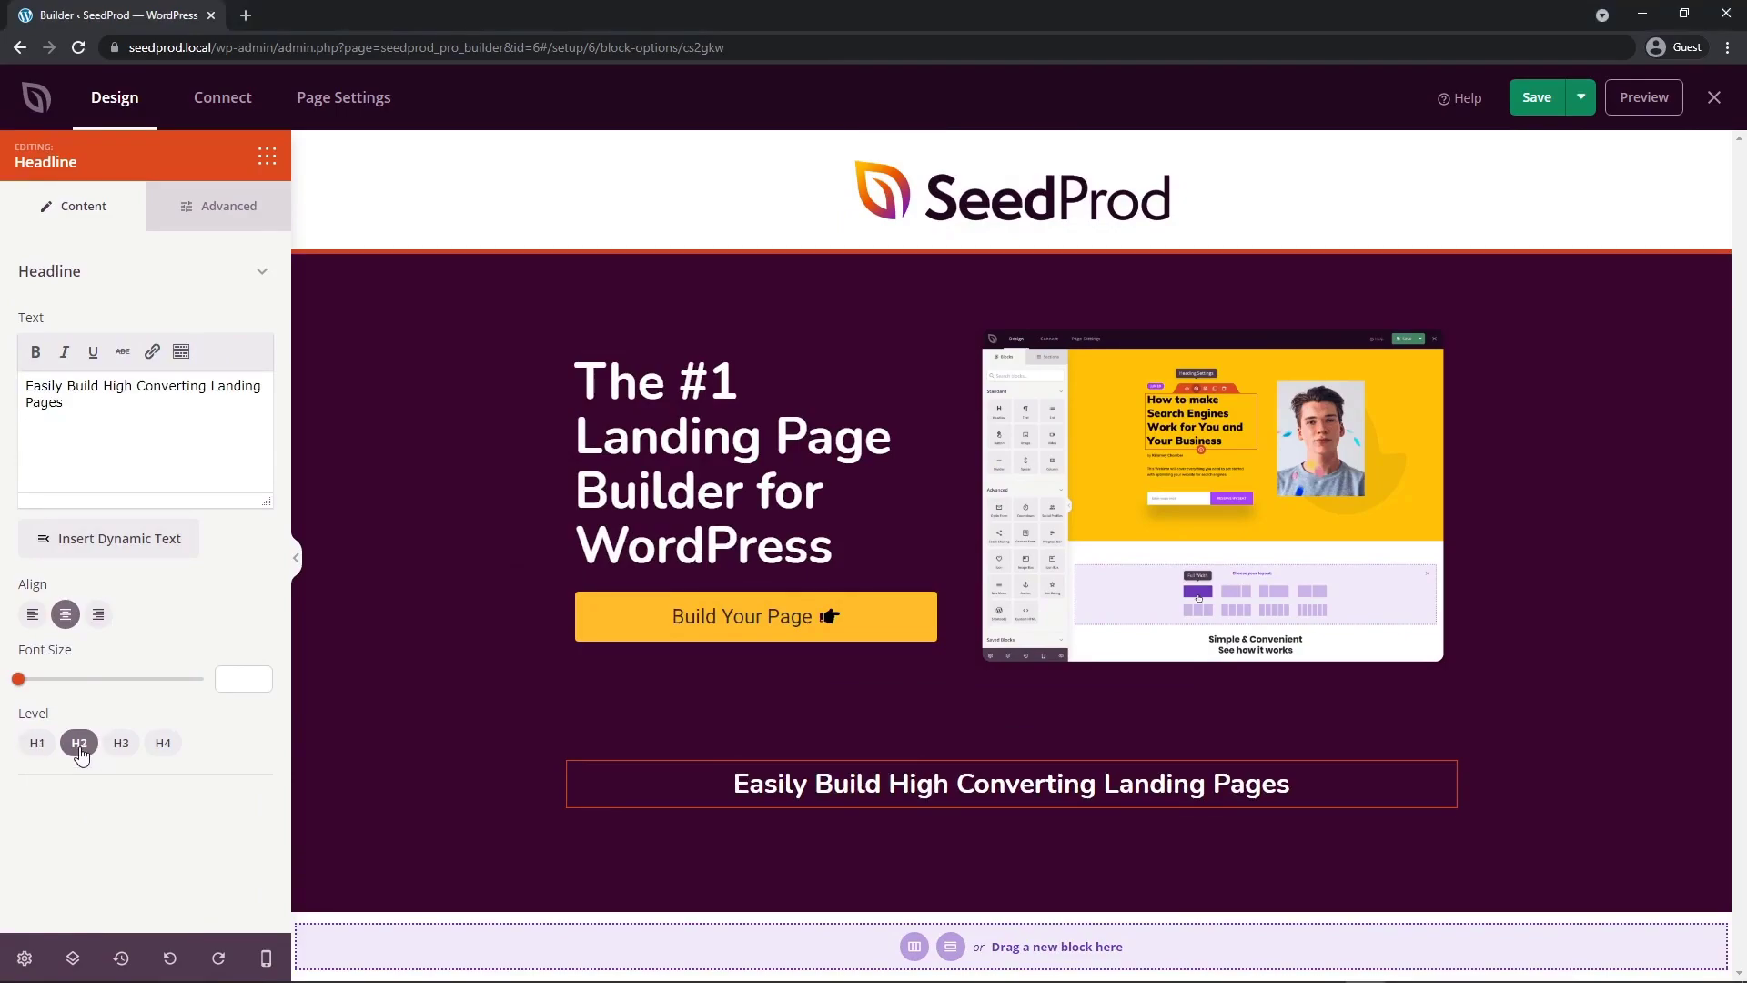
- Underline the new headline and set its color to the dark gray global color #3C3C3C
click(219, 209)
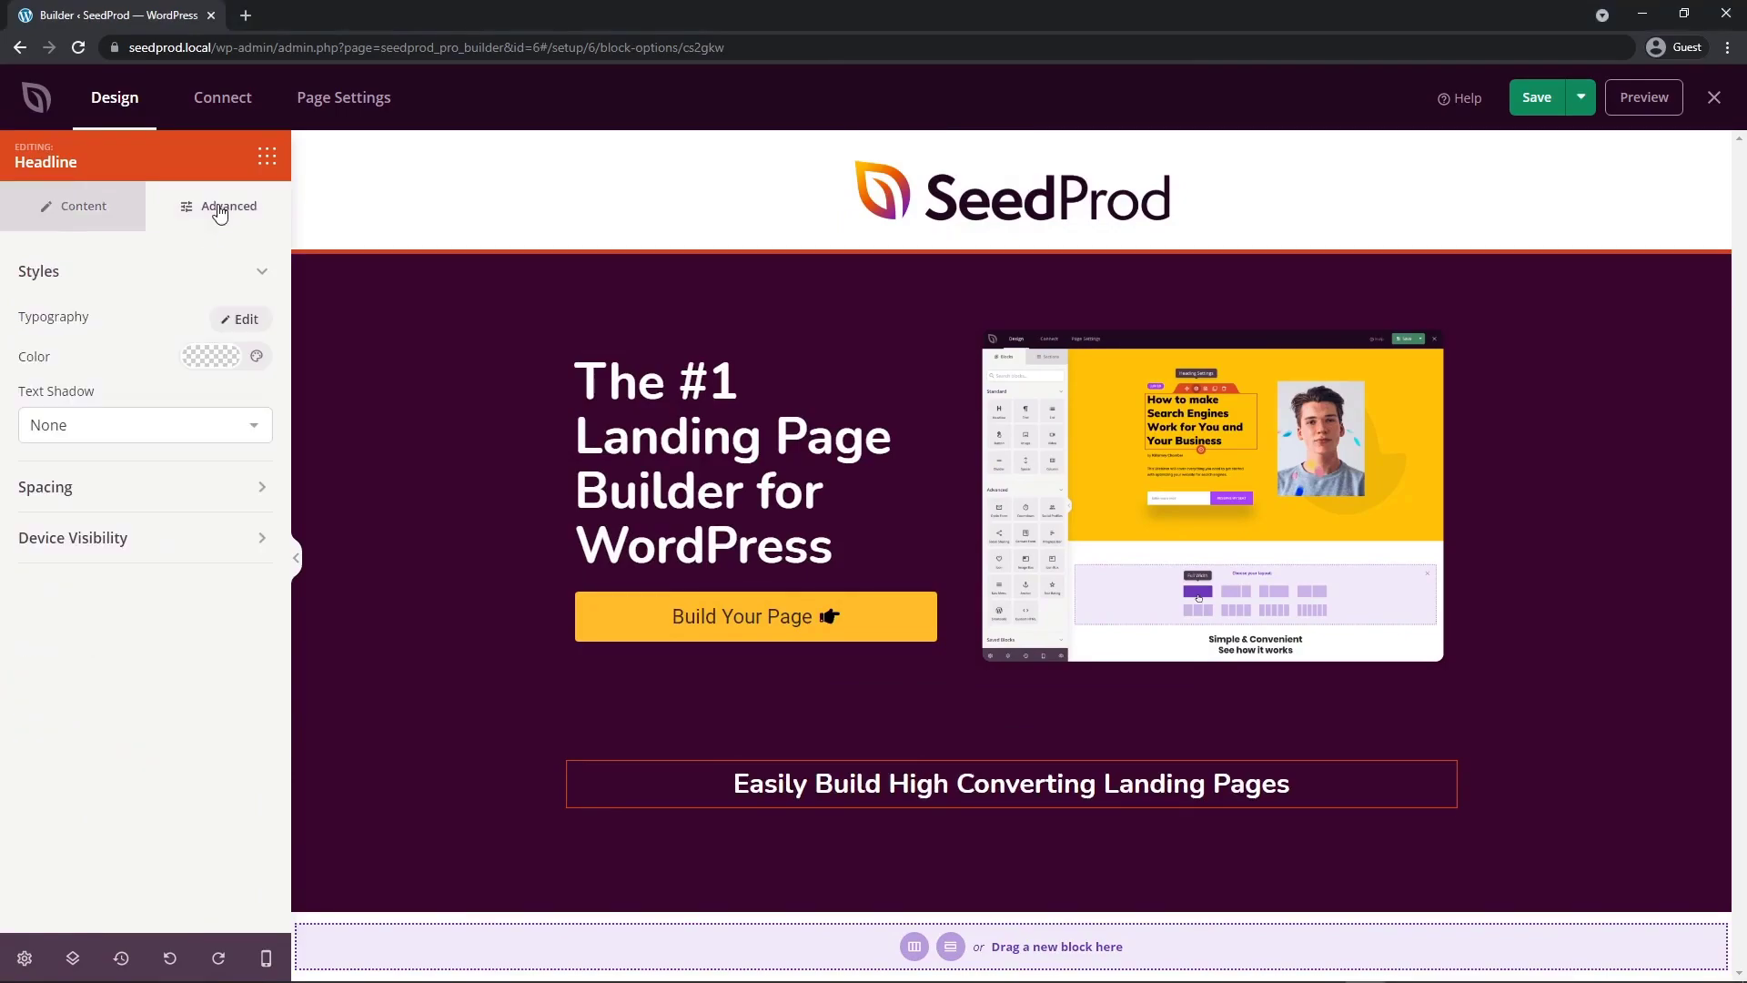
click(238, 319)
click(117, 700)
click(228, 827)
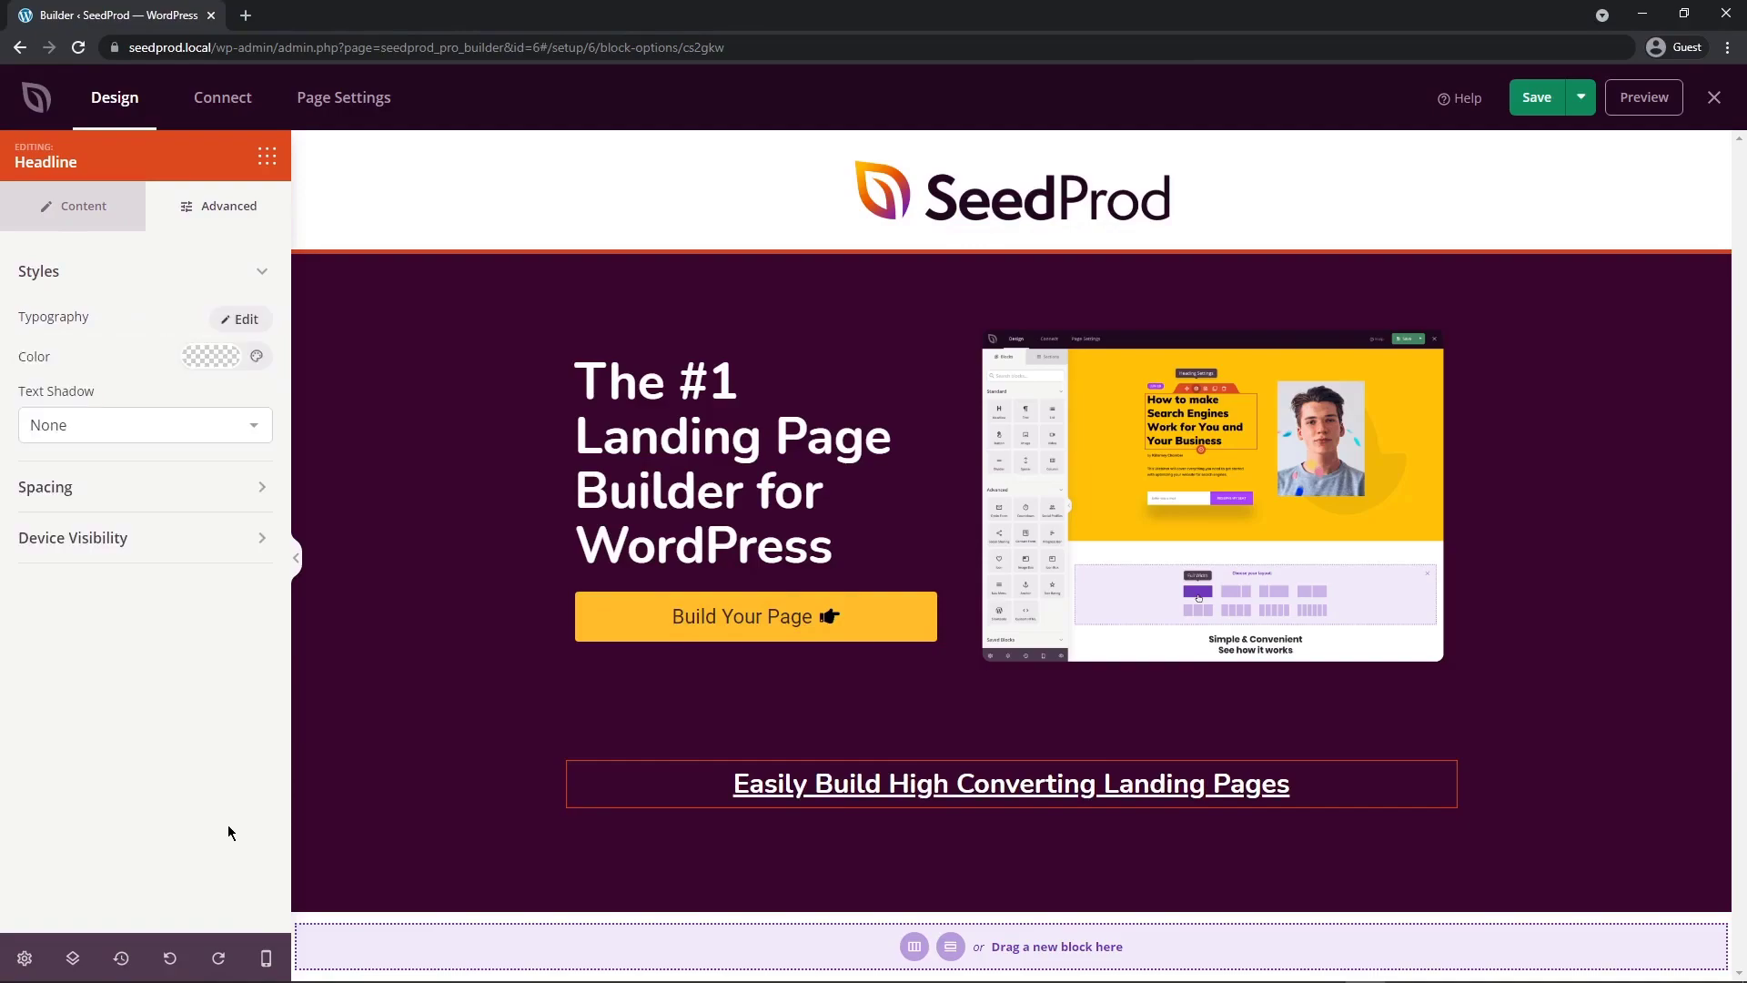
click(205, 358)
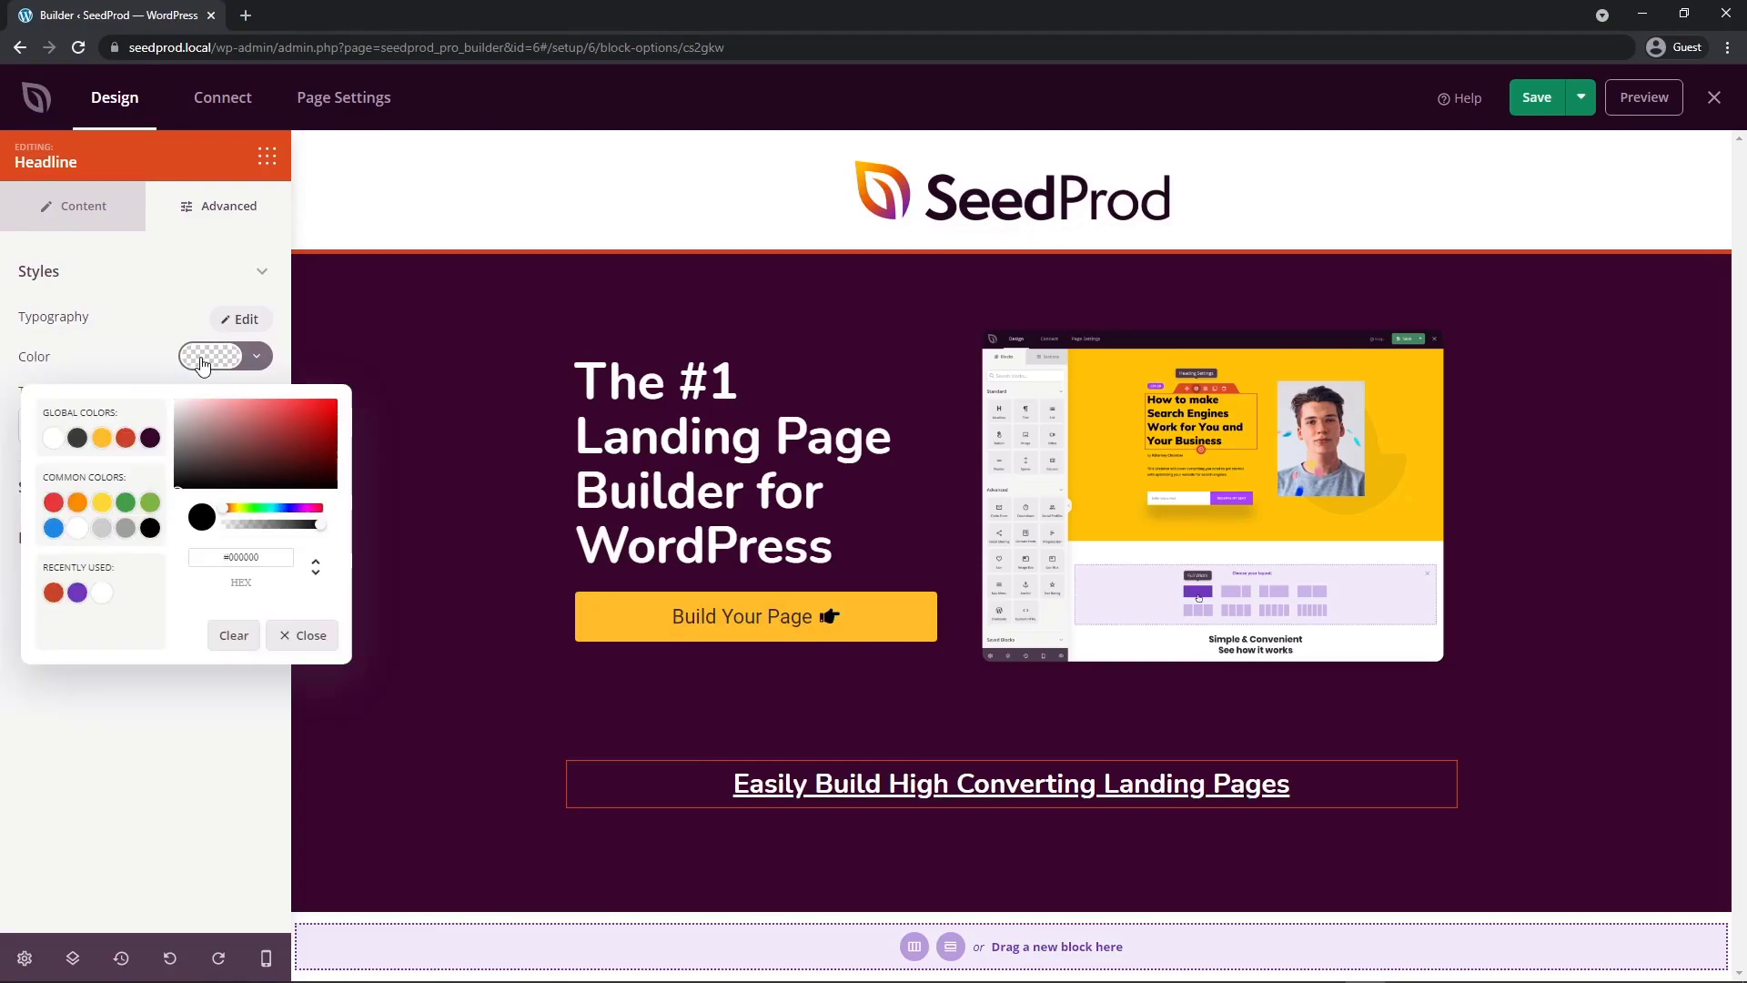
click(77, 439)
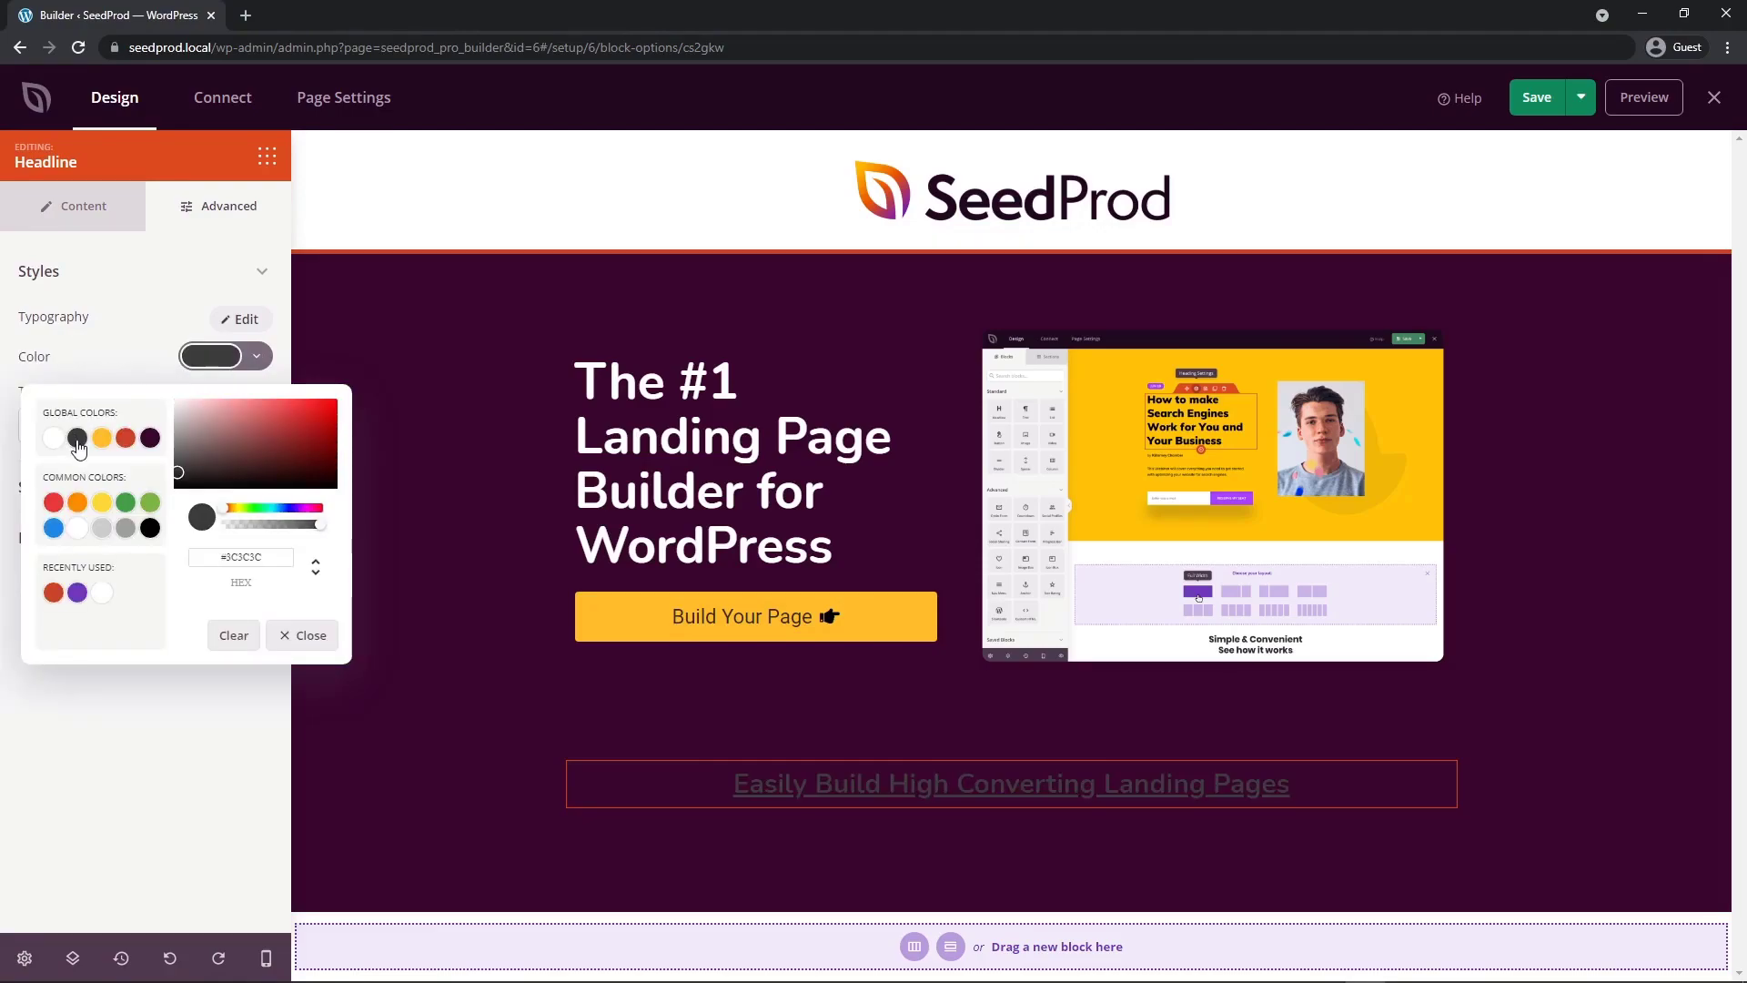
click(140, 713)
- Set the background color of the section containing the new headline to white
mouse_move(924, 761)
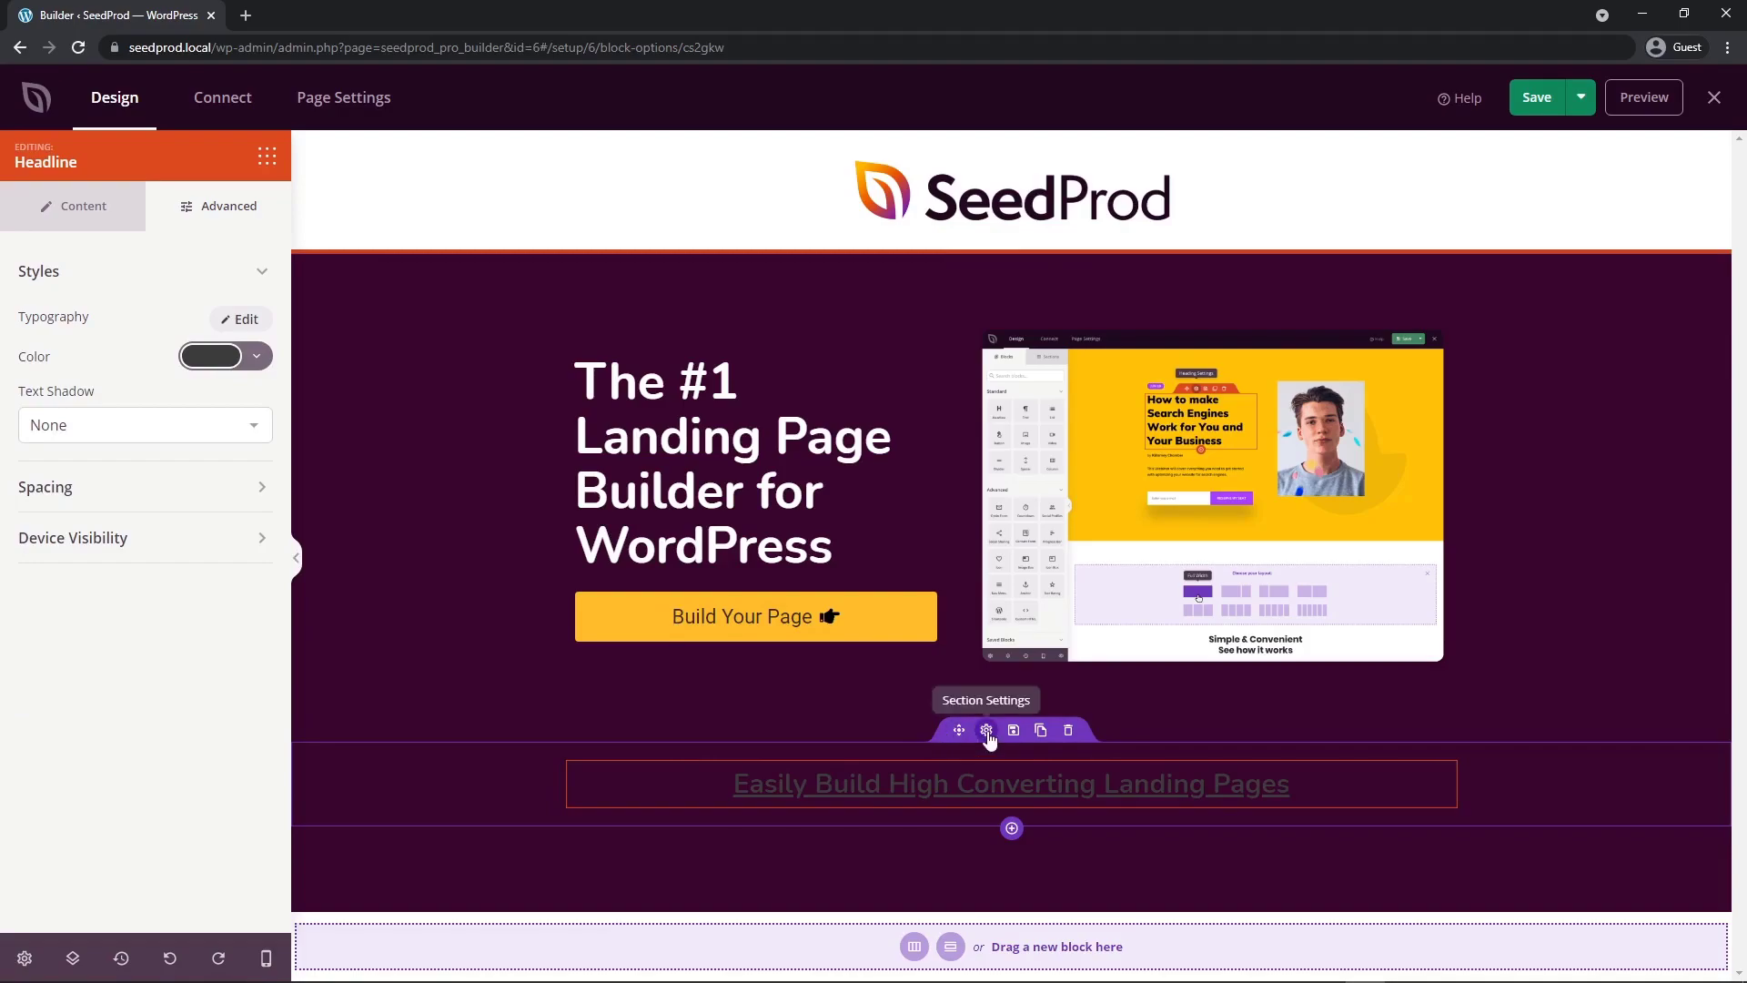
click(986, 732)
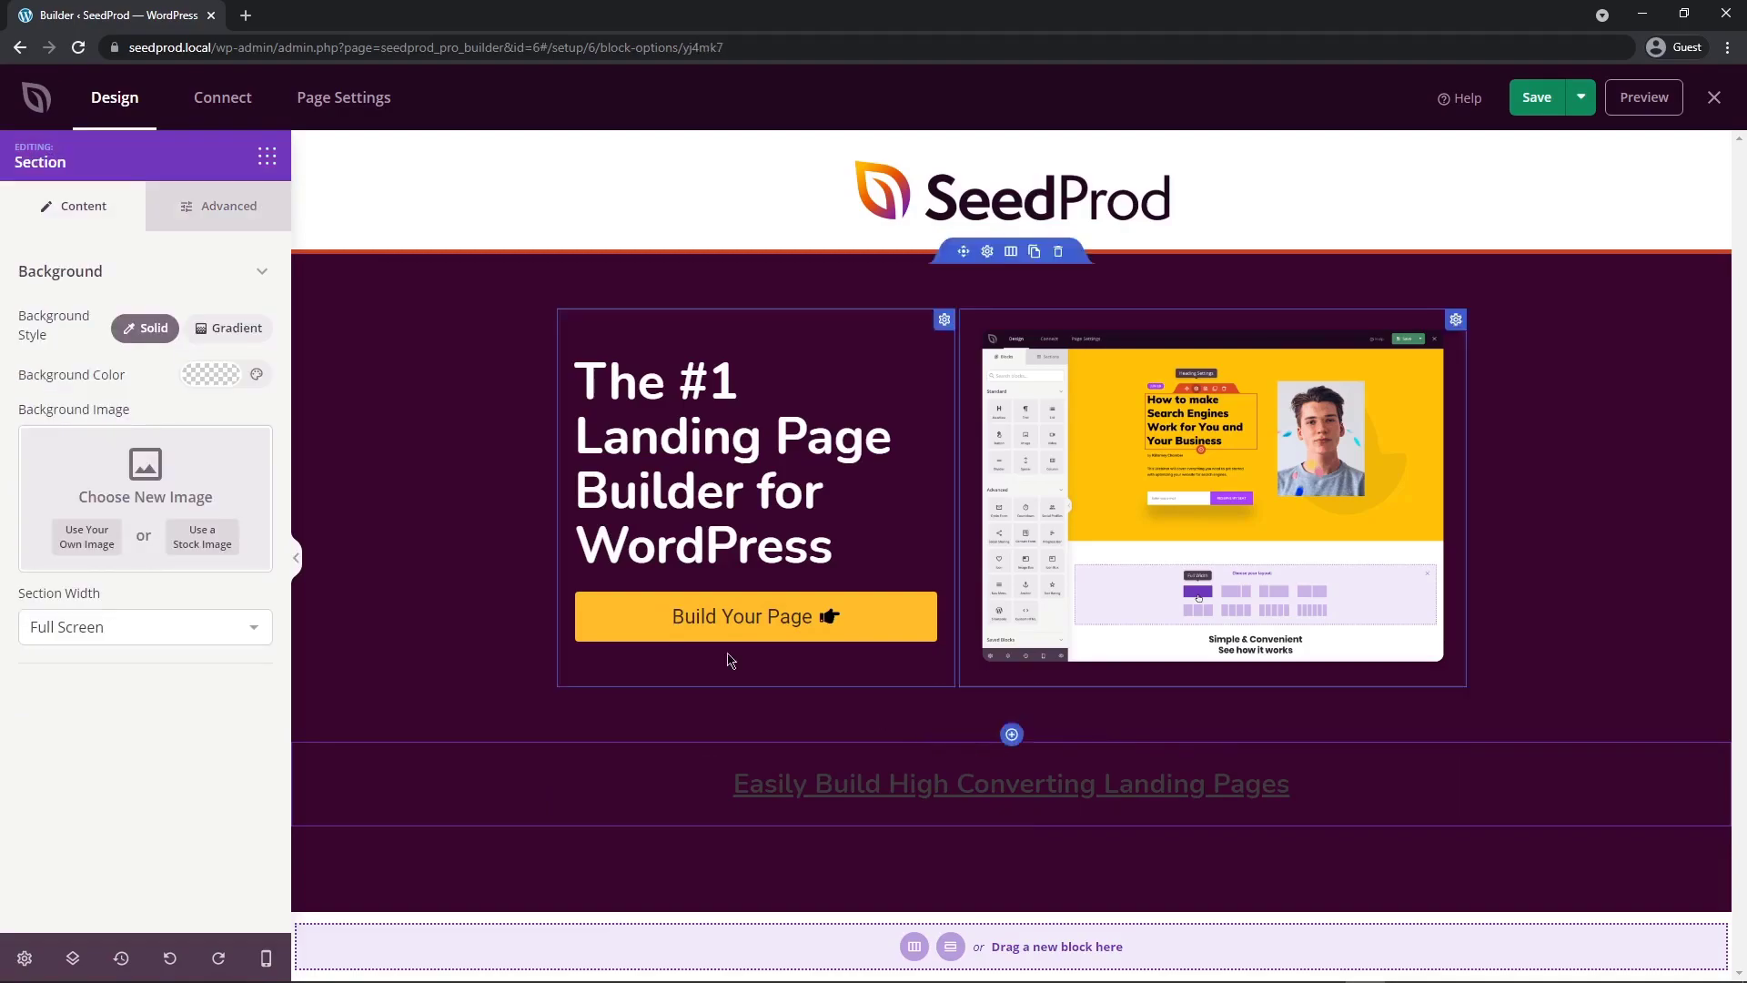
click(218, 375)
drag(195, 488, 129, 373)
- Insert a three-column layout below the "Easily Build High Converting Landing Pages" headline
click(267, 159)
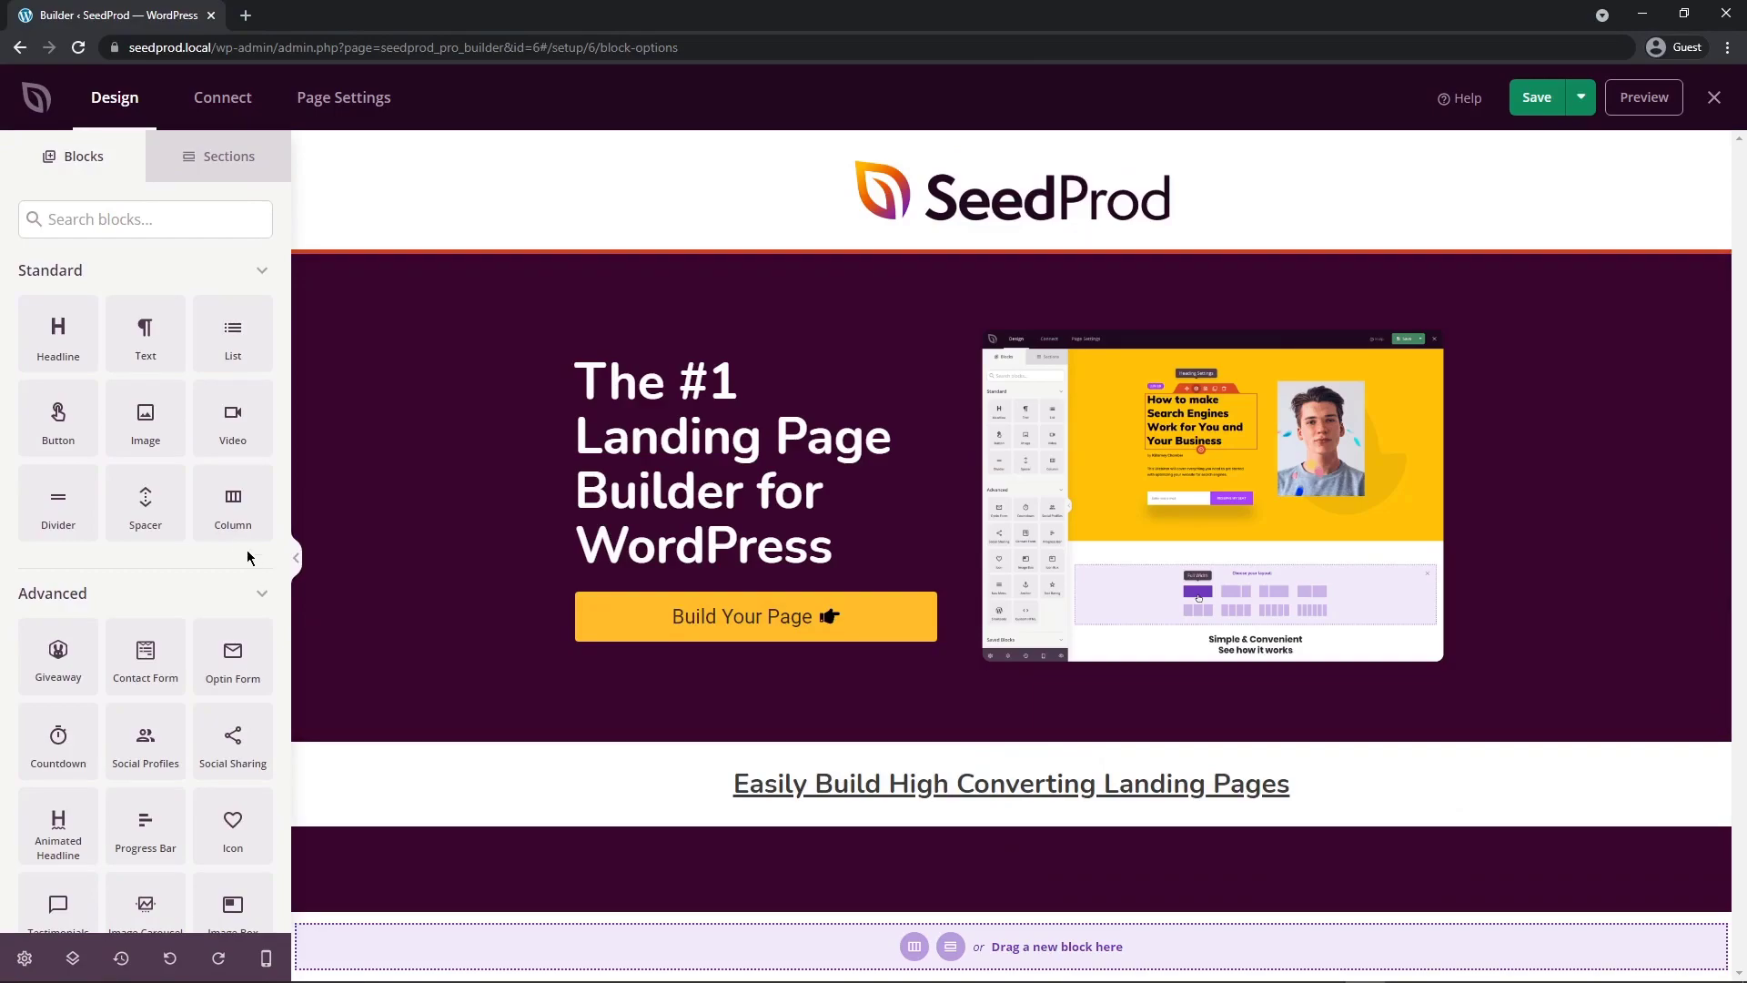
drag(233, 503, 950, 847)
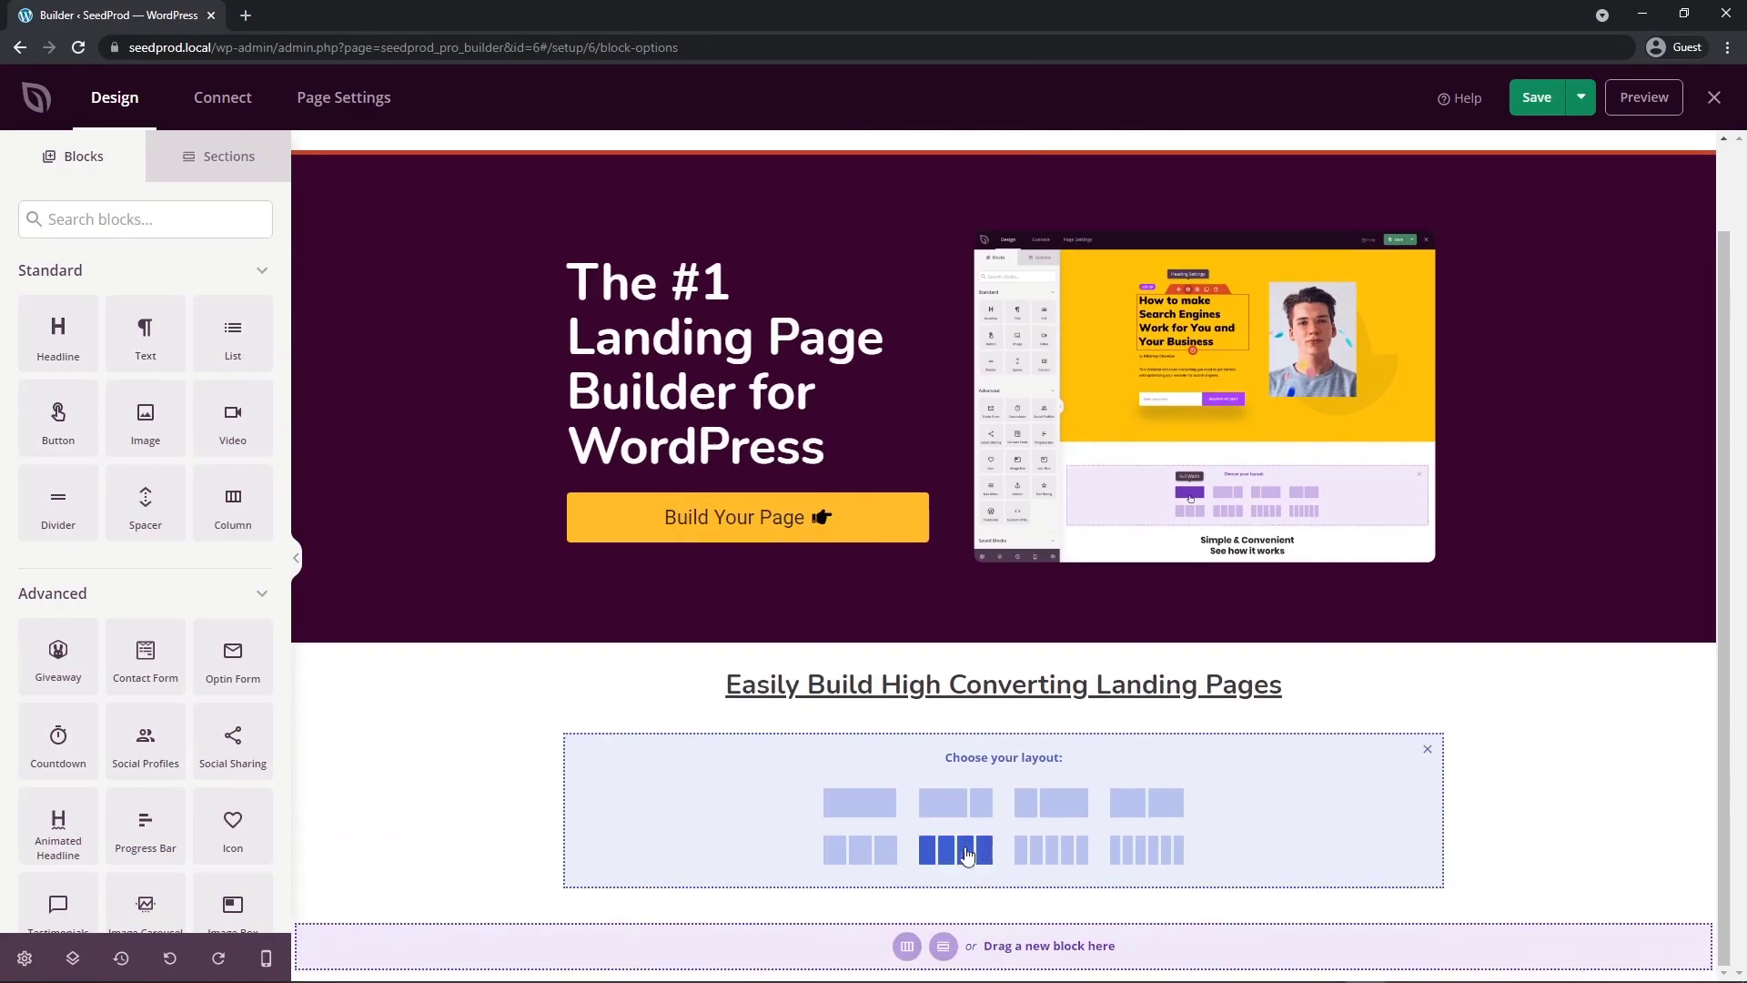
click(860, 854)
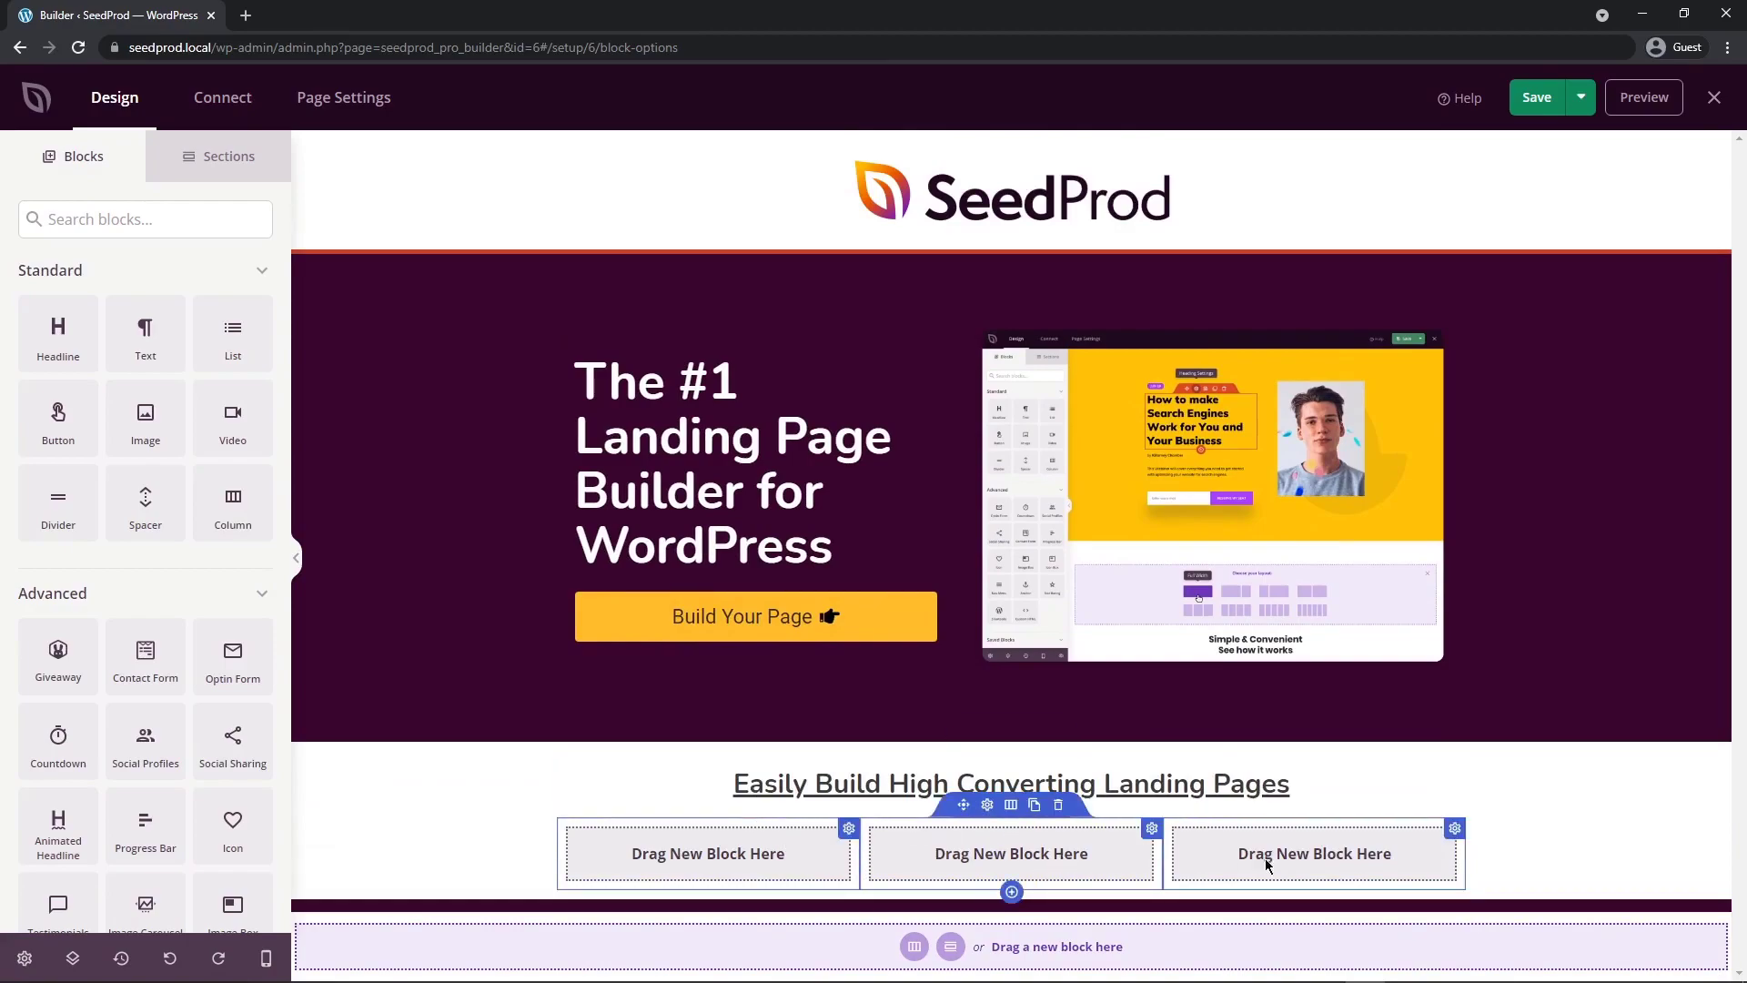
- Place an Icon block with a double down chevron in the first column and a Text block beneath it
click(97, 218)
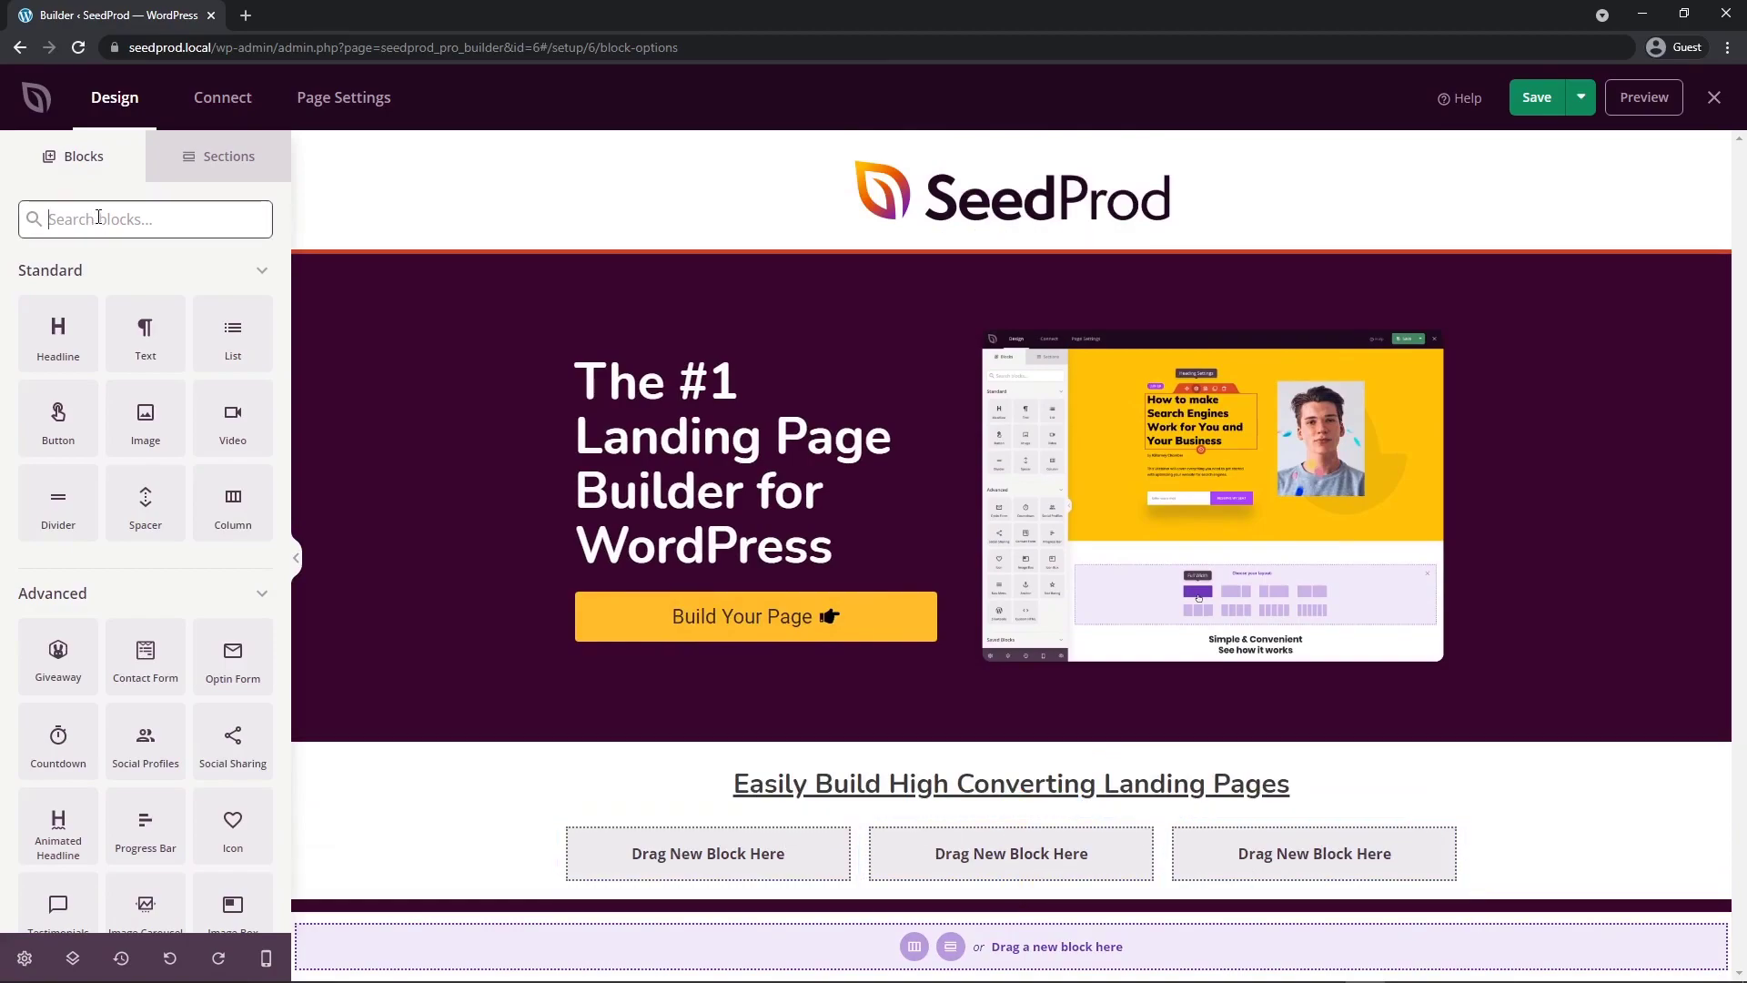
text(icon)
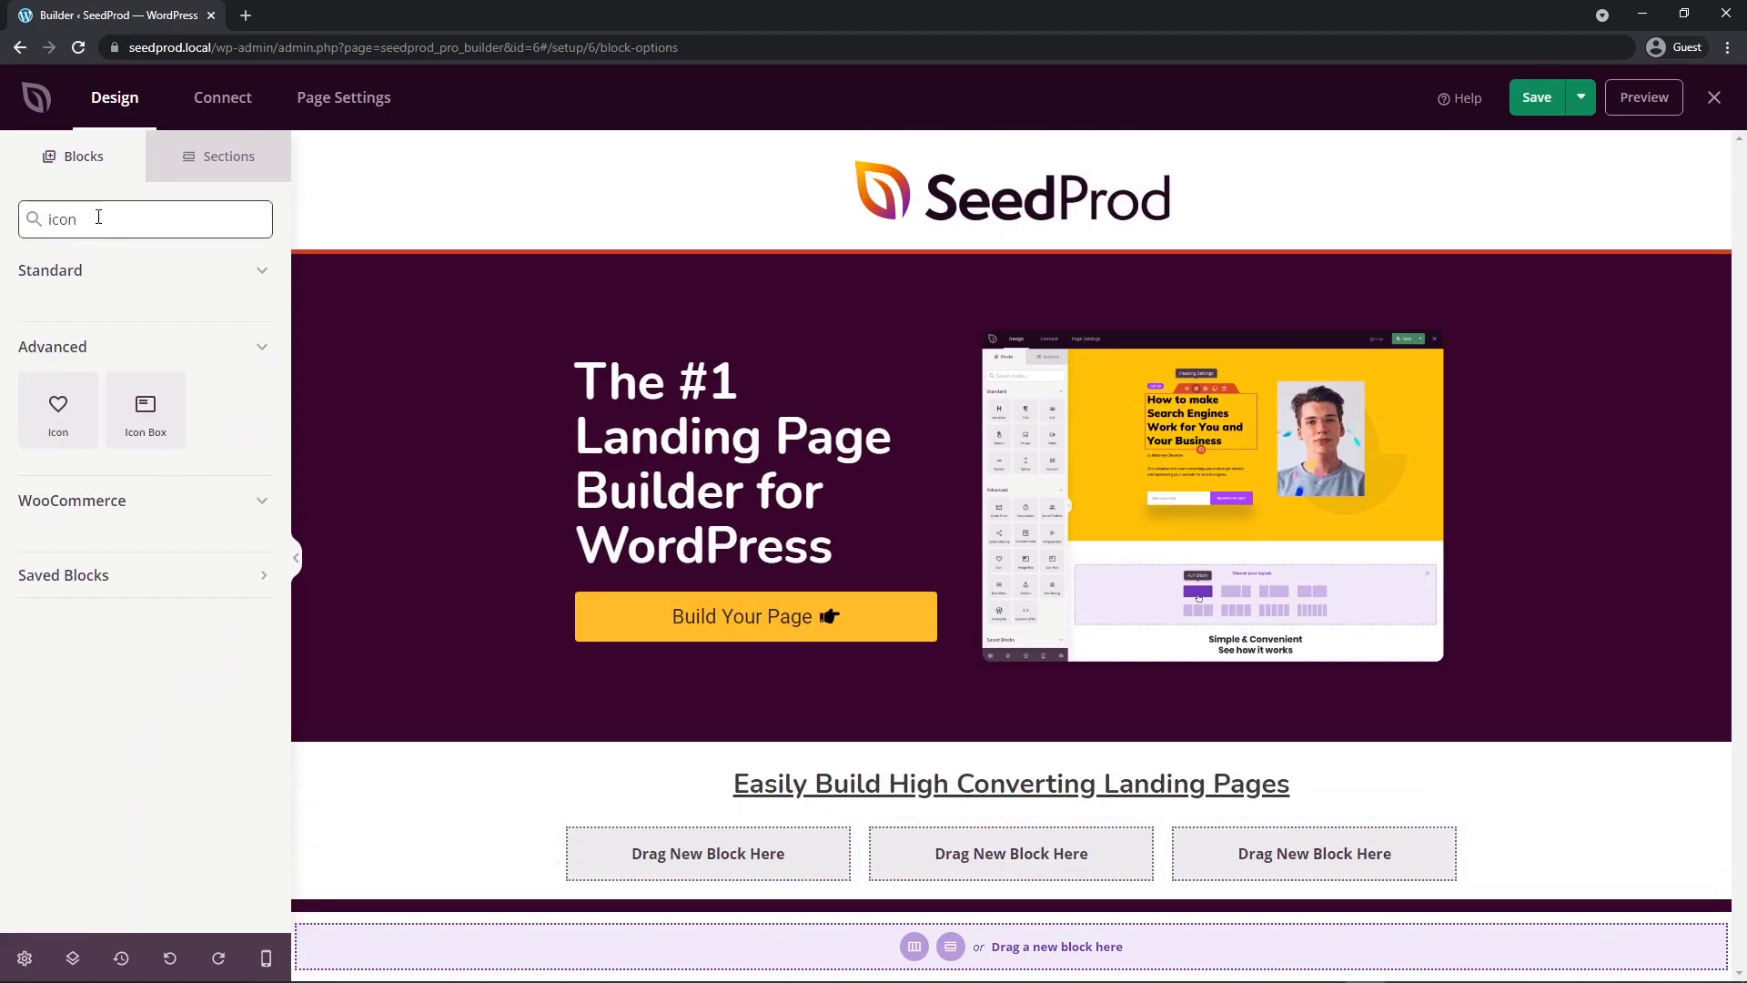
drag(58, 408, 701, 851)
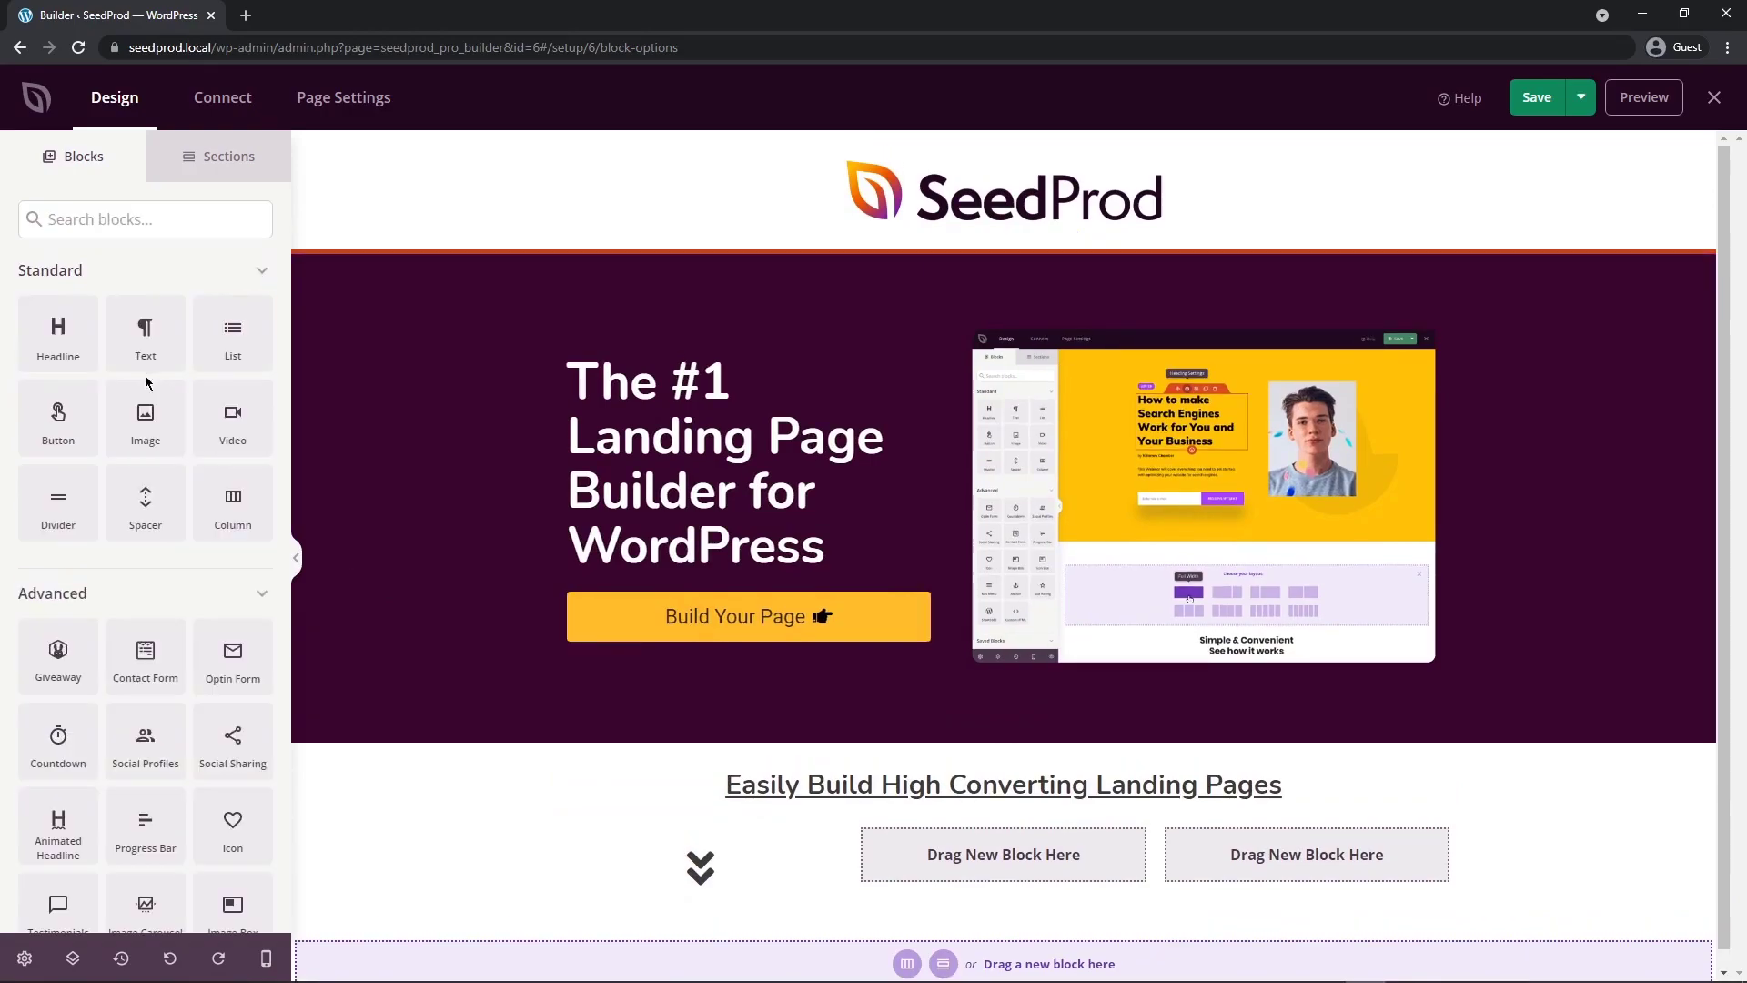
drag(151, 346, 708, 922)
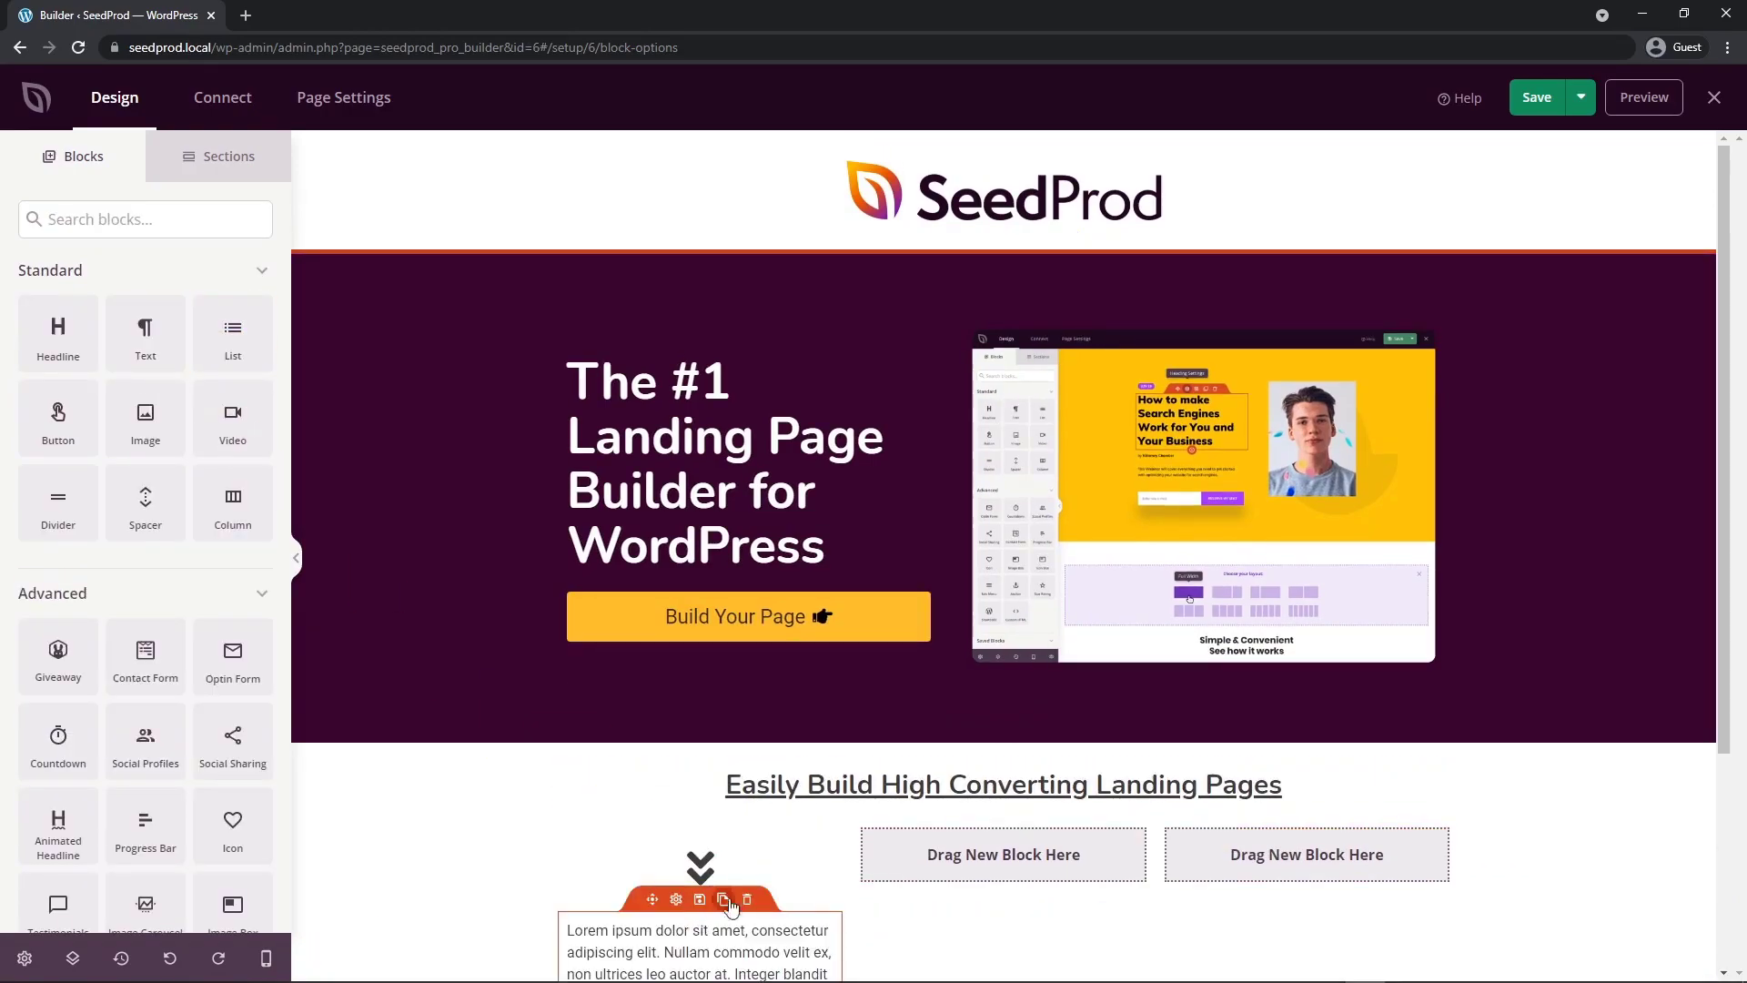
- Replace the placeholder text under the icon with "SALES PAGES", with SALES in bold, centered at font size 20
scroll(768, 813, down, 3)
click(674, 628)
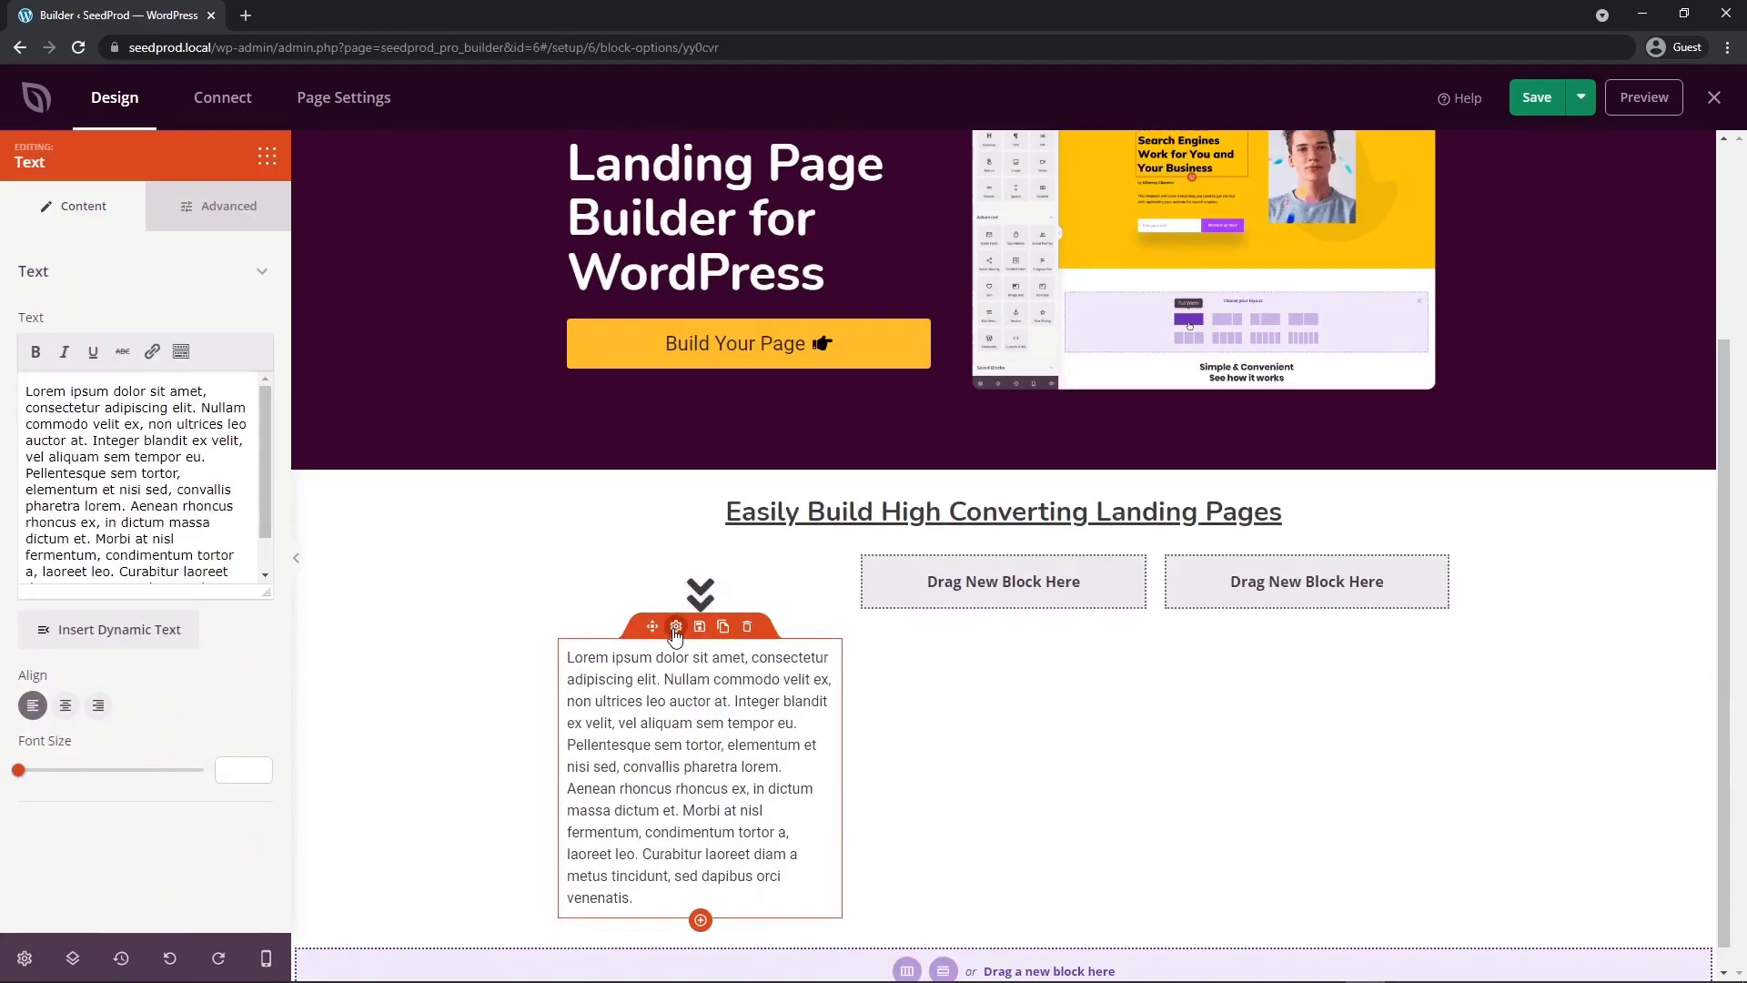
triple_click(142, 466)
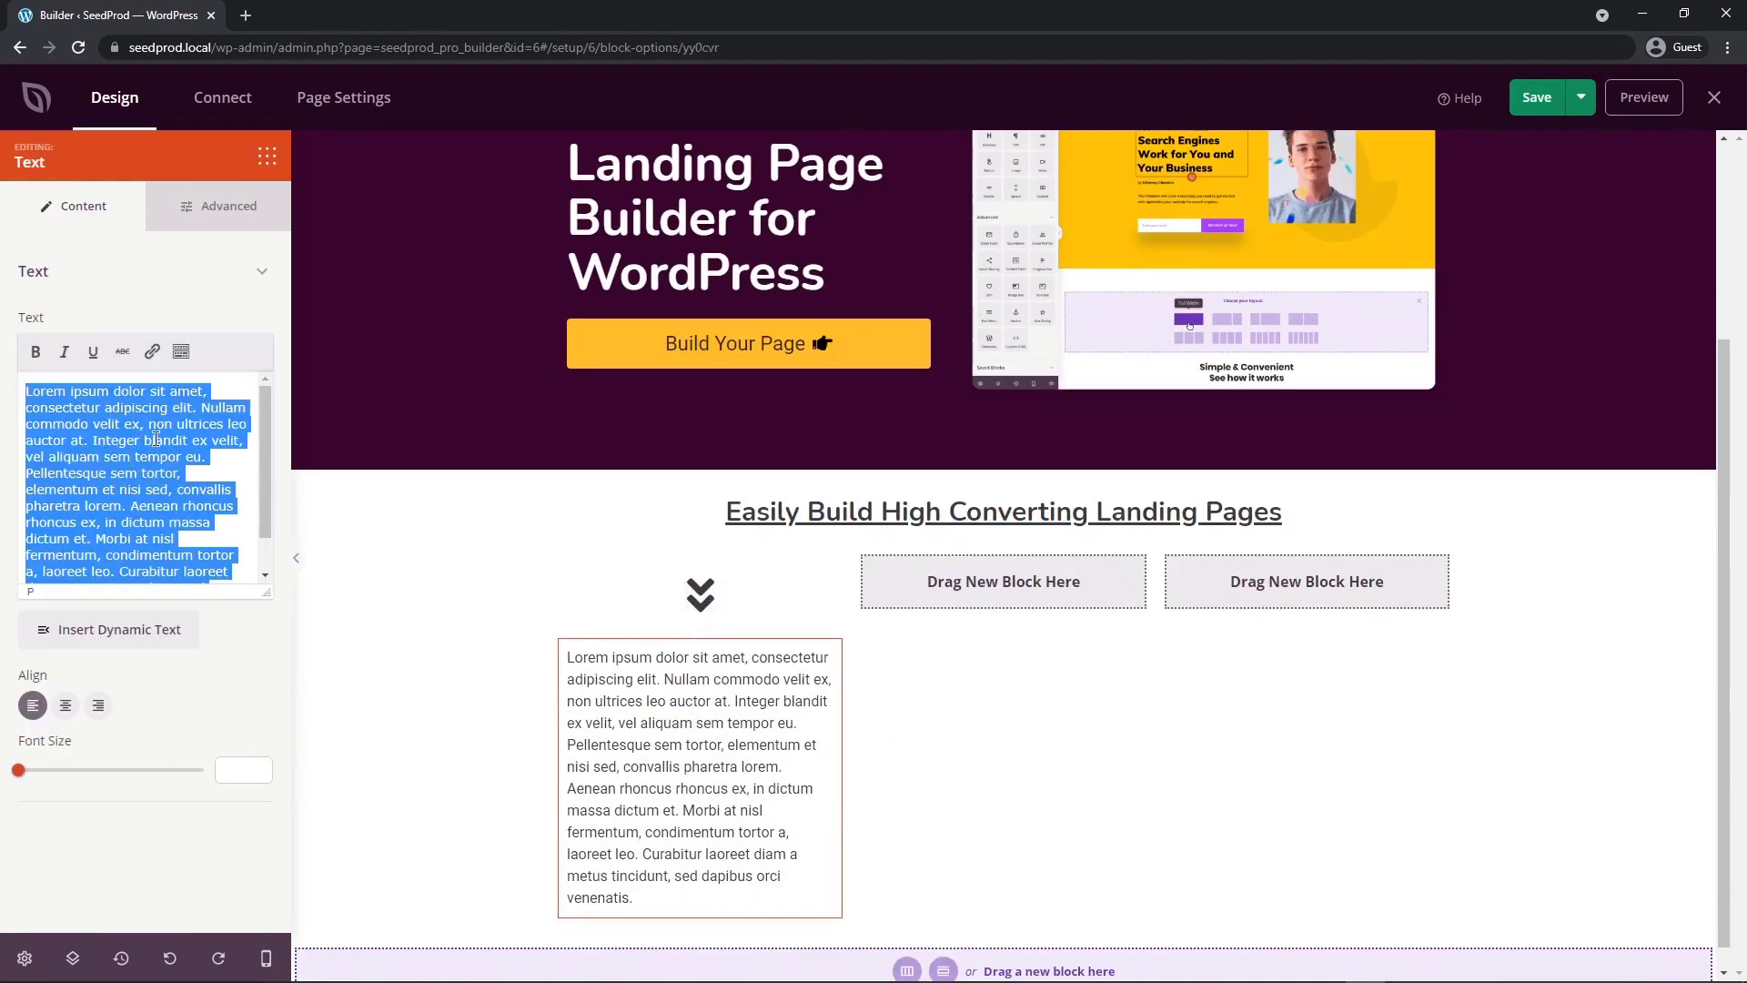
text(SALES PAGES)
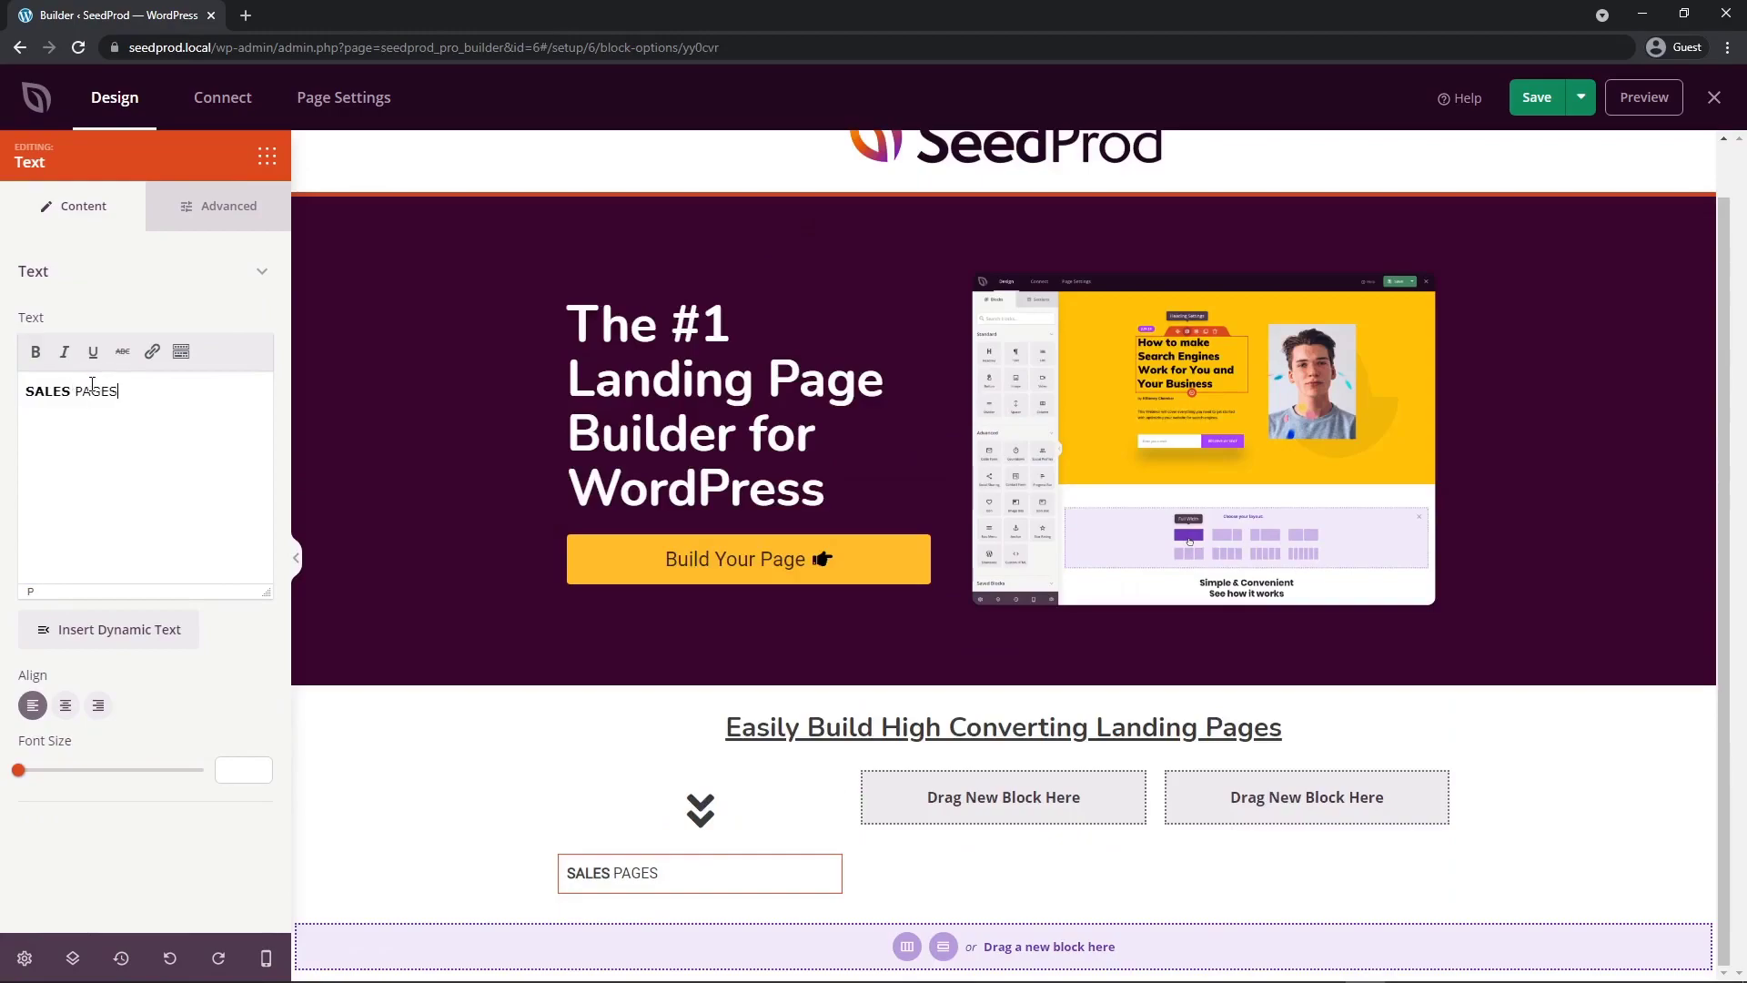
click(66, 705)
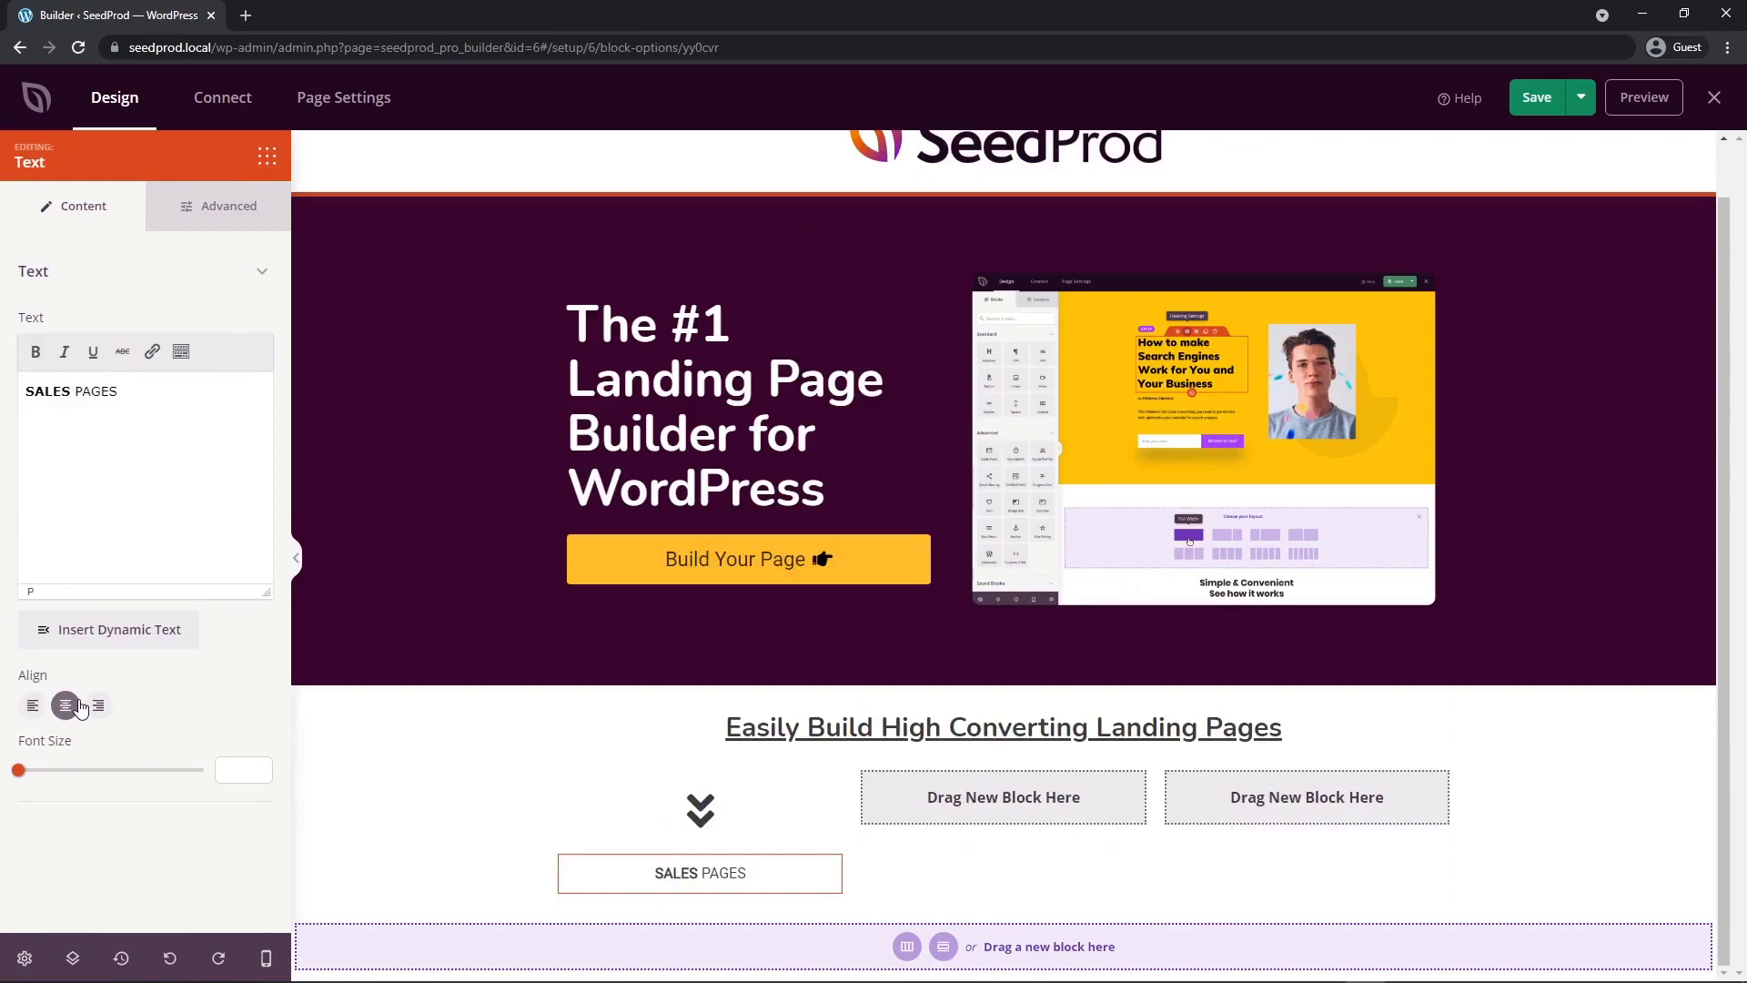
click(226, 770)
text(20)
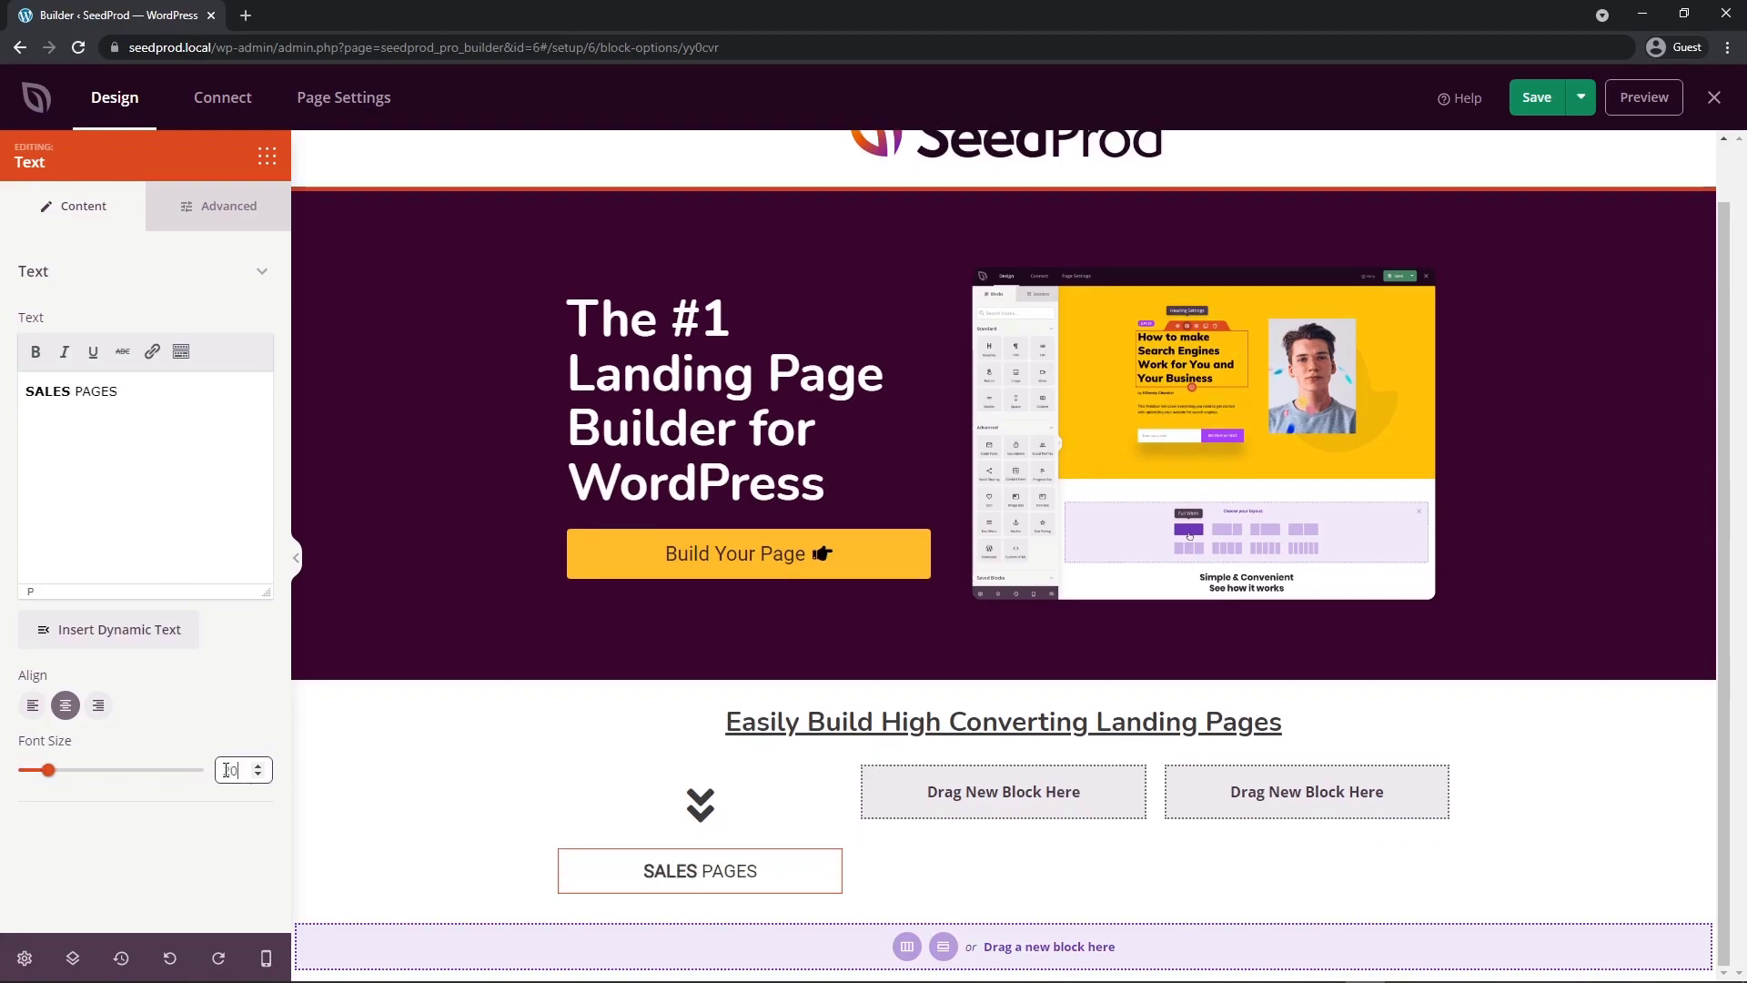
- Remove the bold formatting from the word SALES and reapply it
double_click(56, 390)
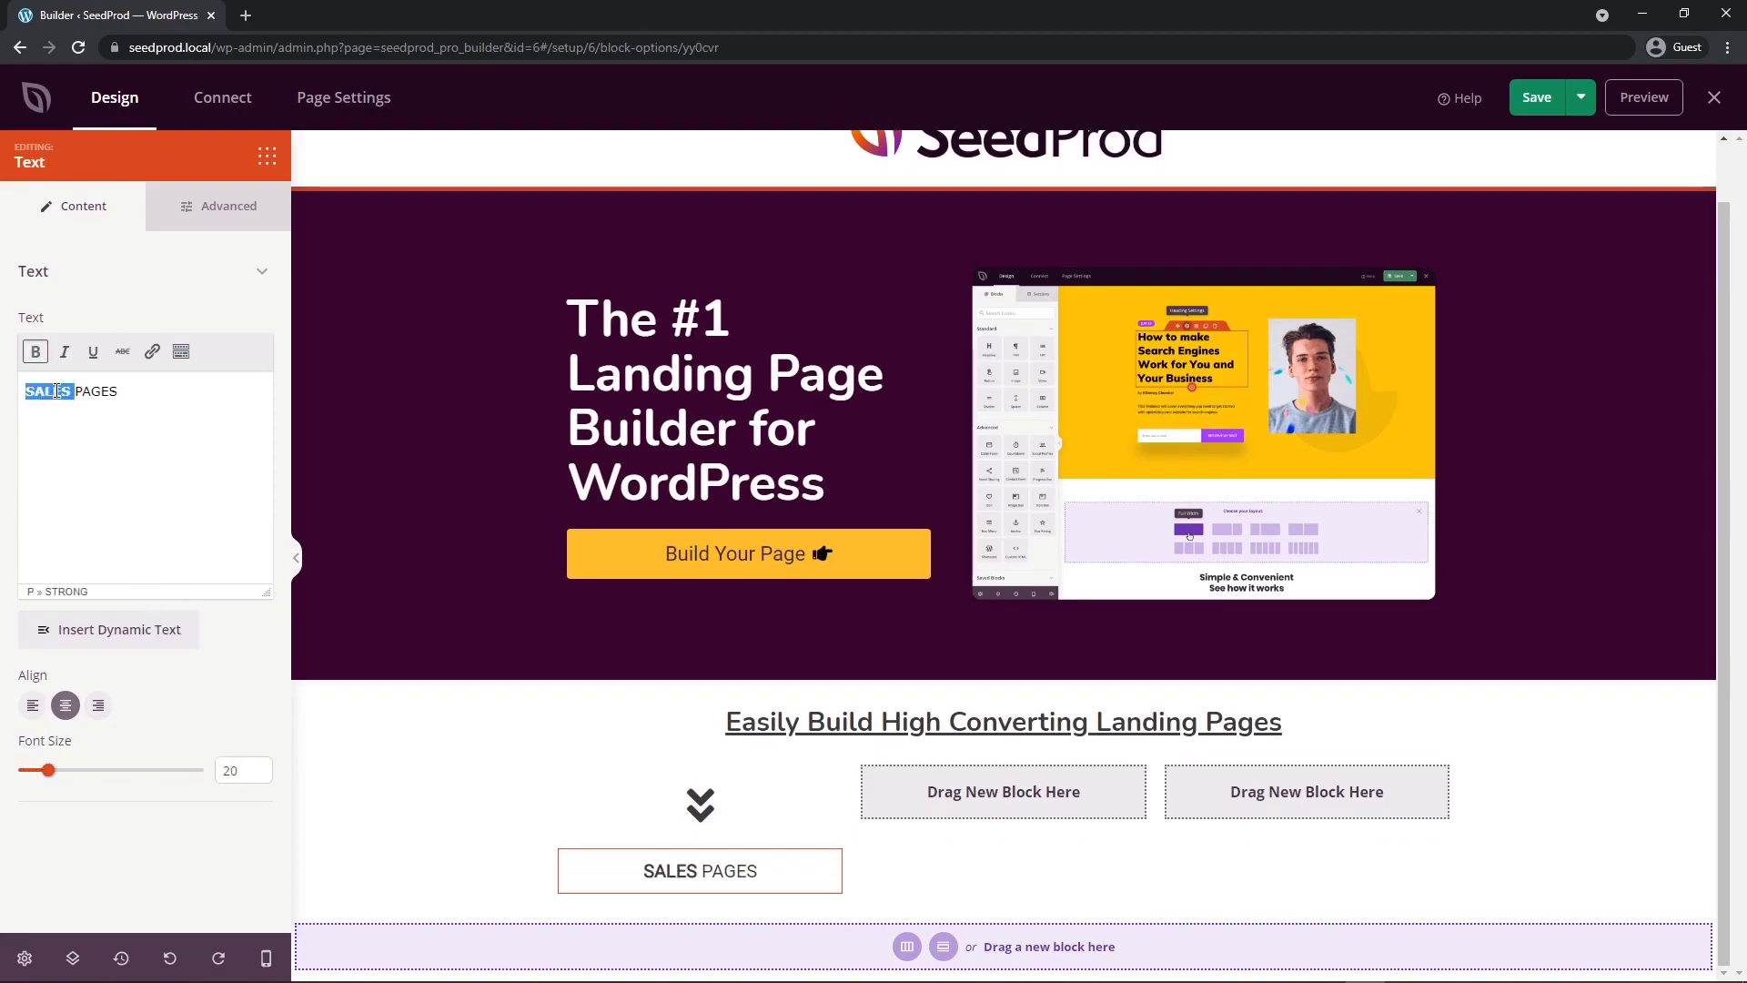
click(35, 351)
click(90, 423)
double_click(50, 391)
click(35, 351)
click(152, 392)
- Set the chevron icon's color to the red global color #CC4425 and open the icon's advanced settings
click(701, 801)
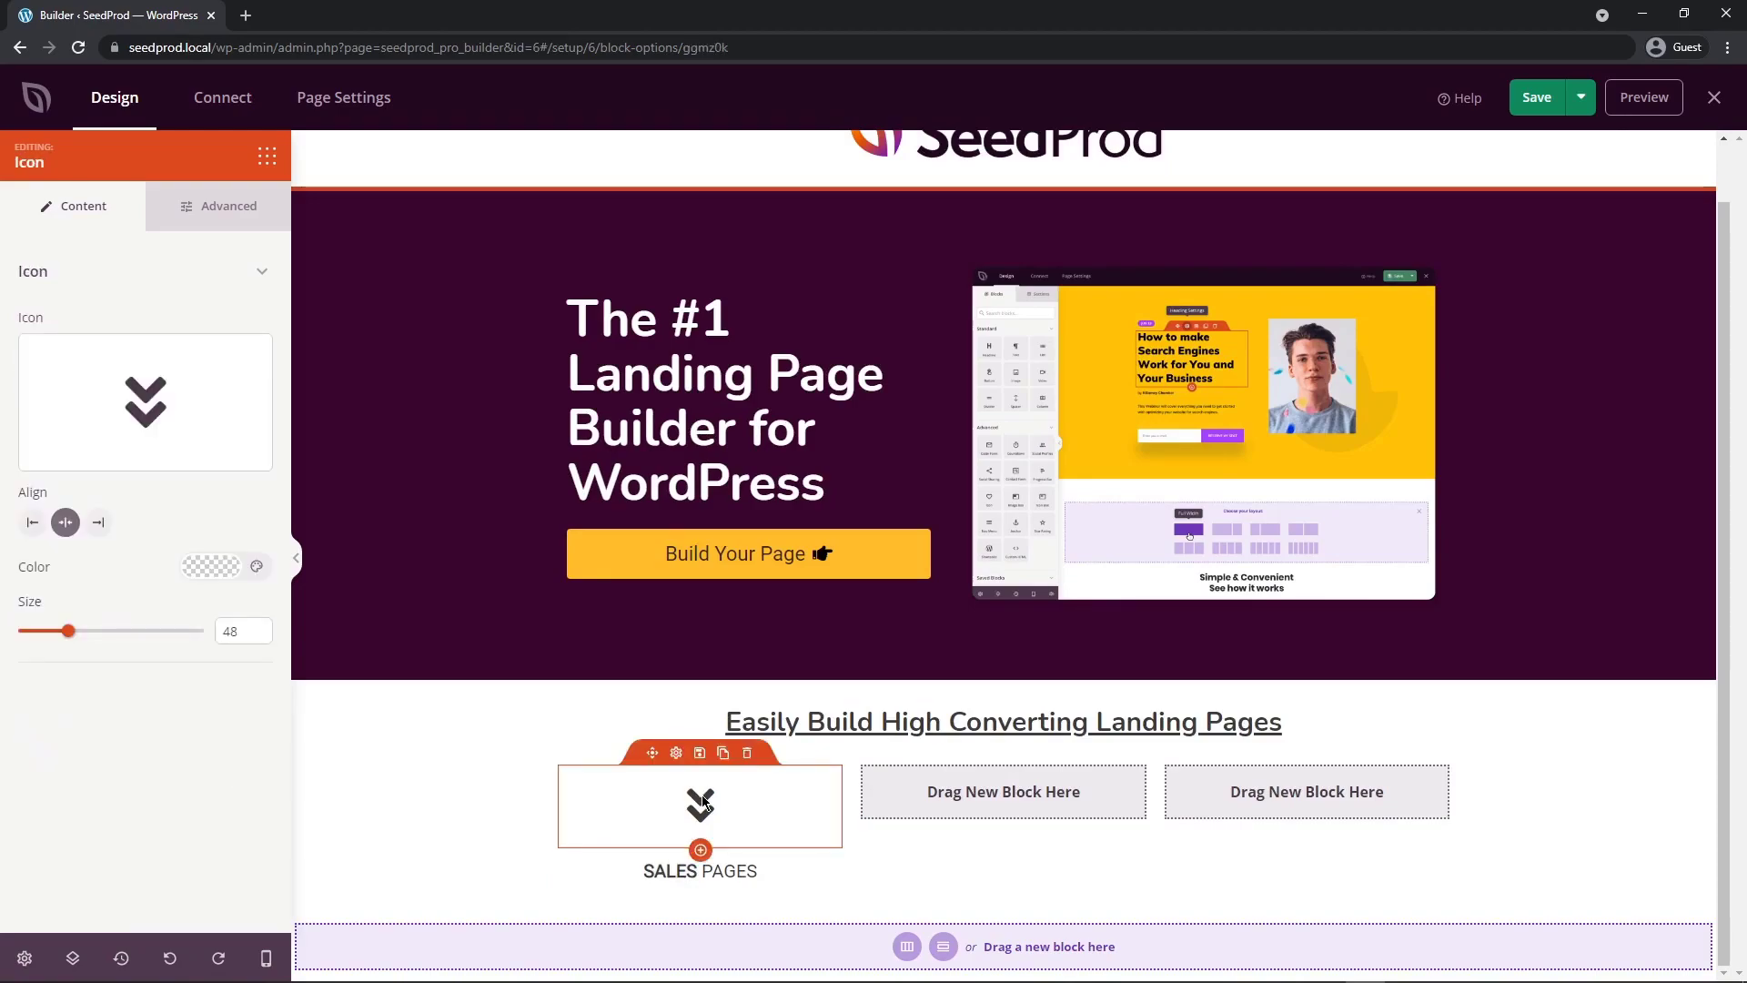
click(216, 570)
click(125, 648)
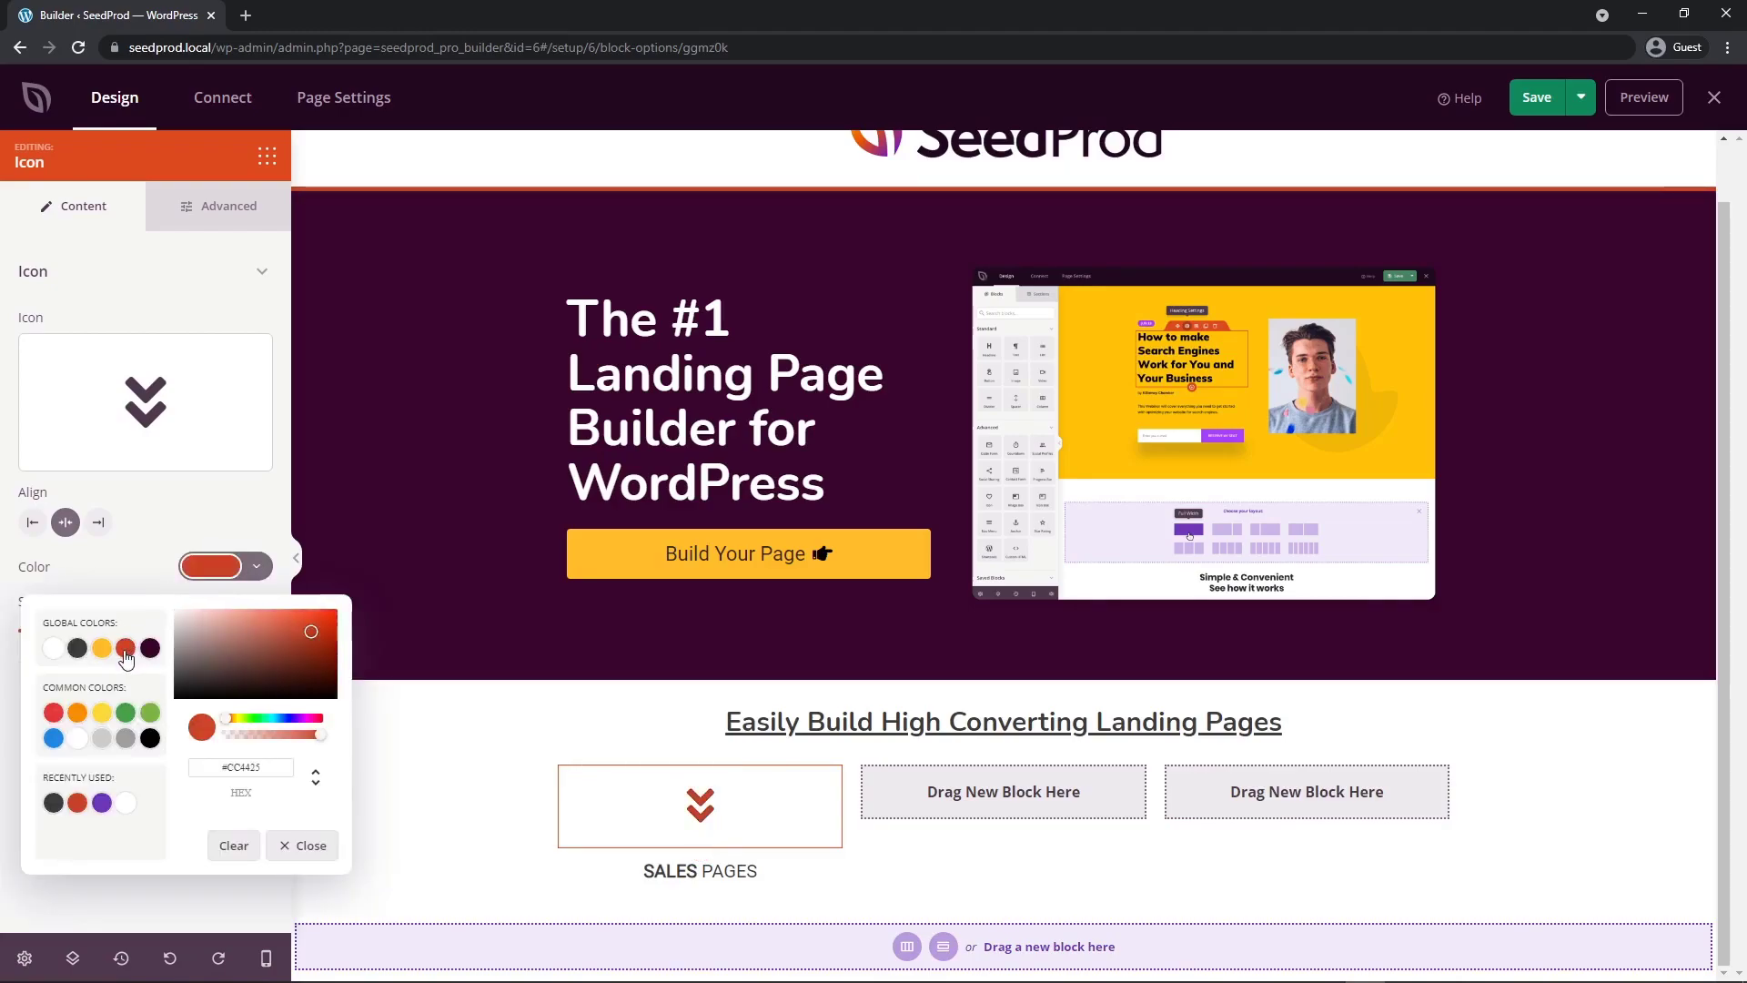
click(141, 562)
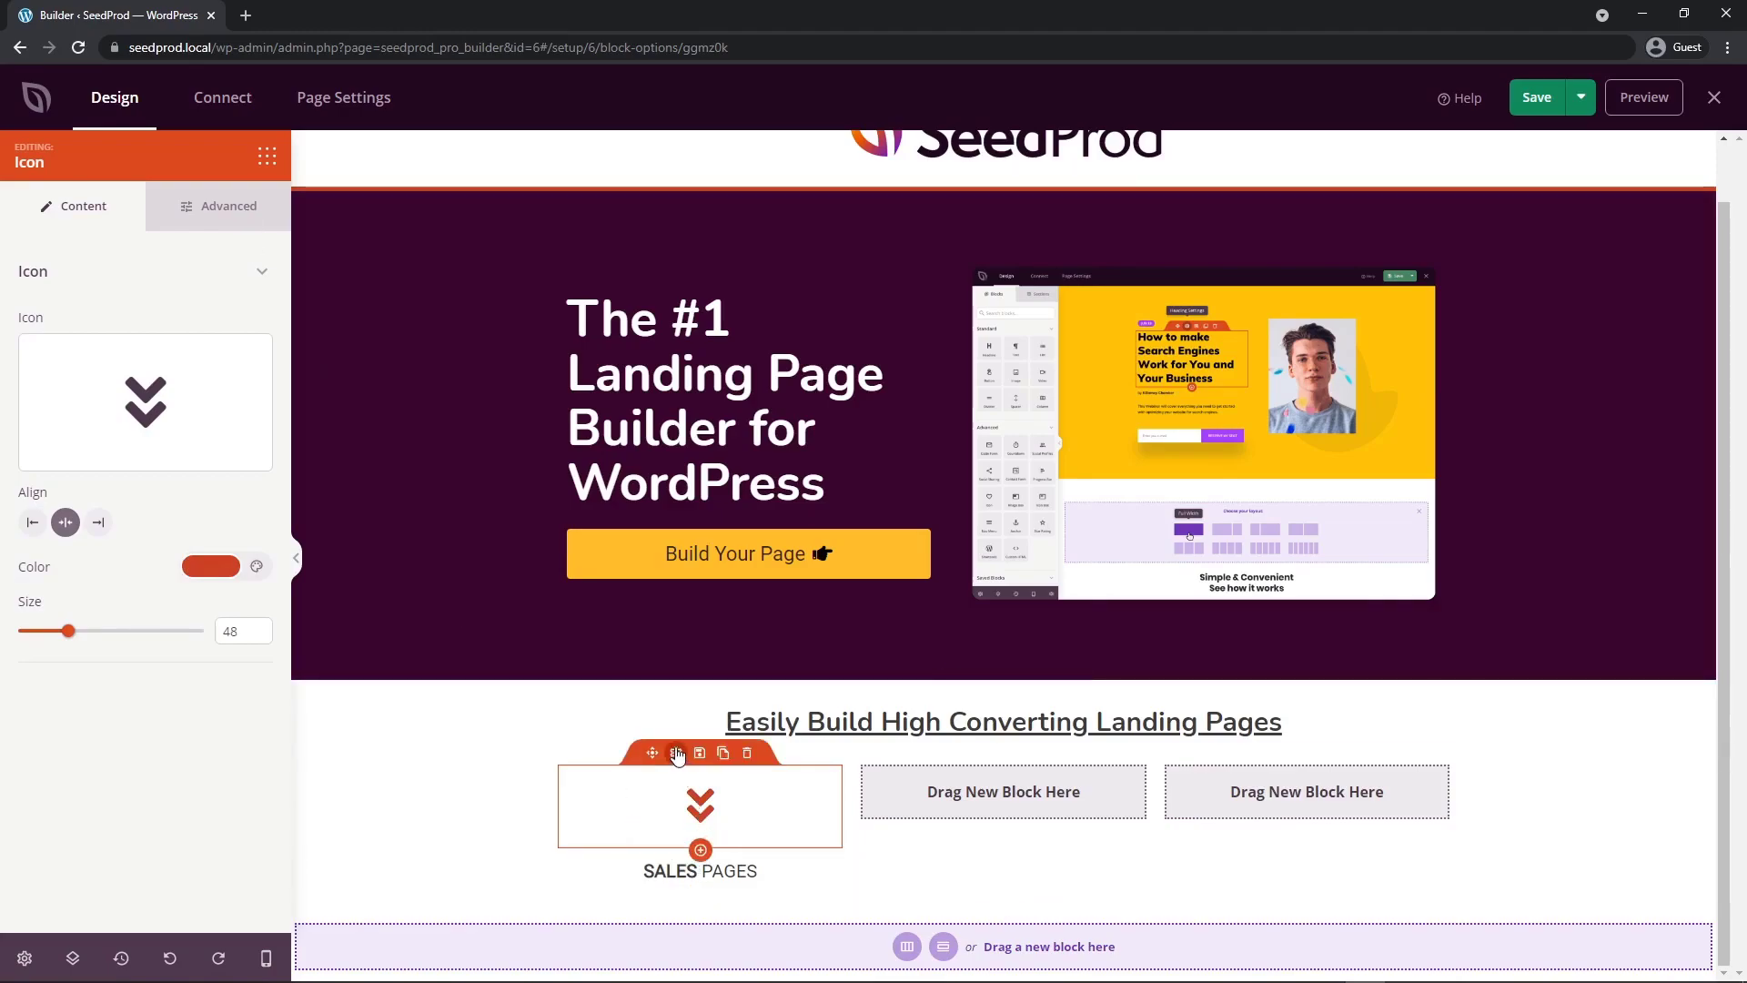
click(213, 219)
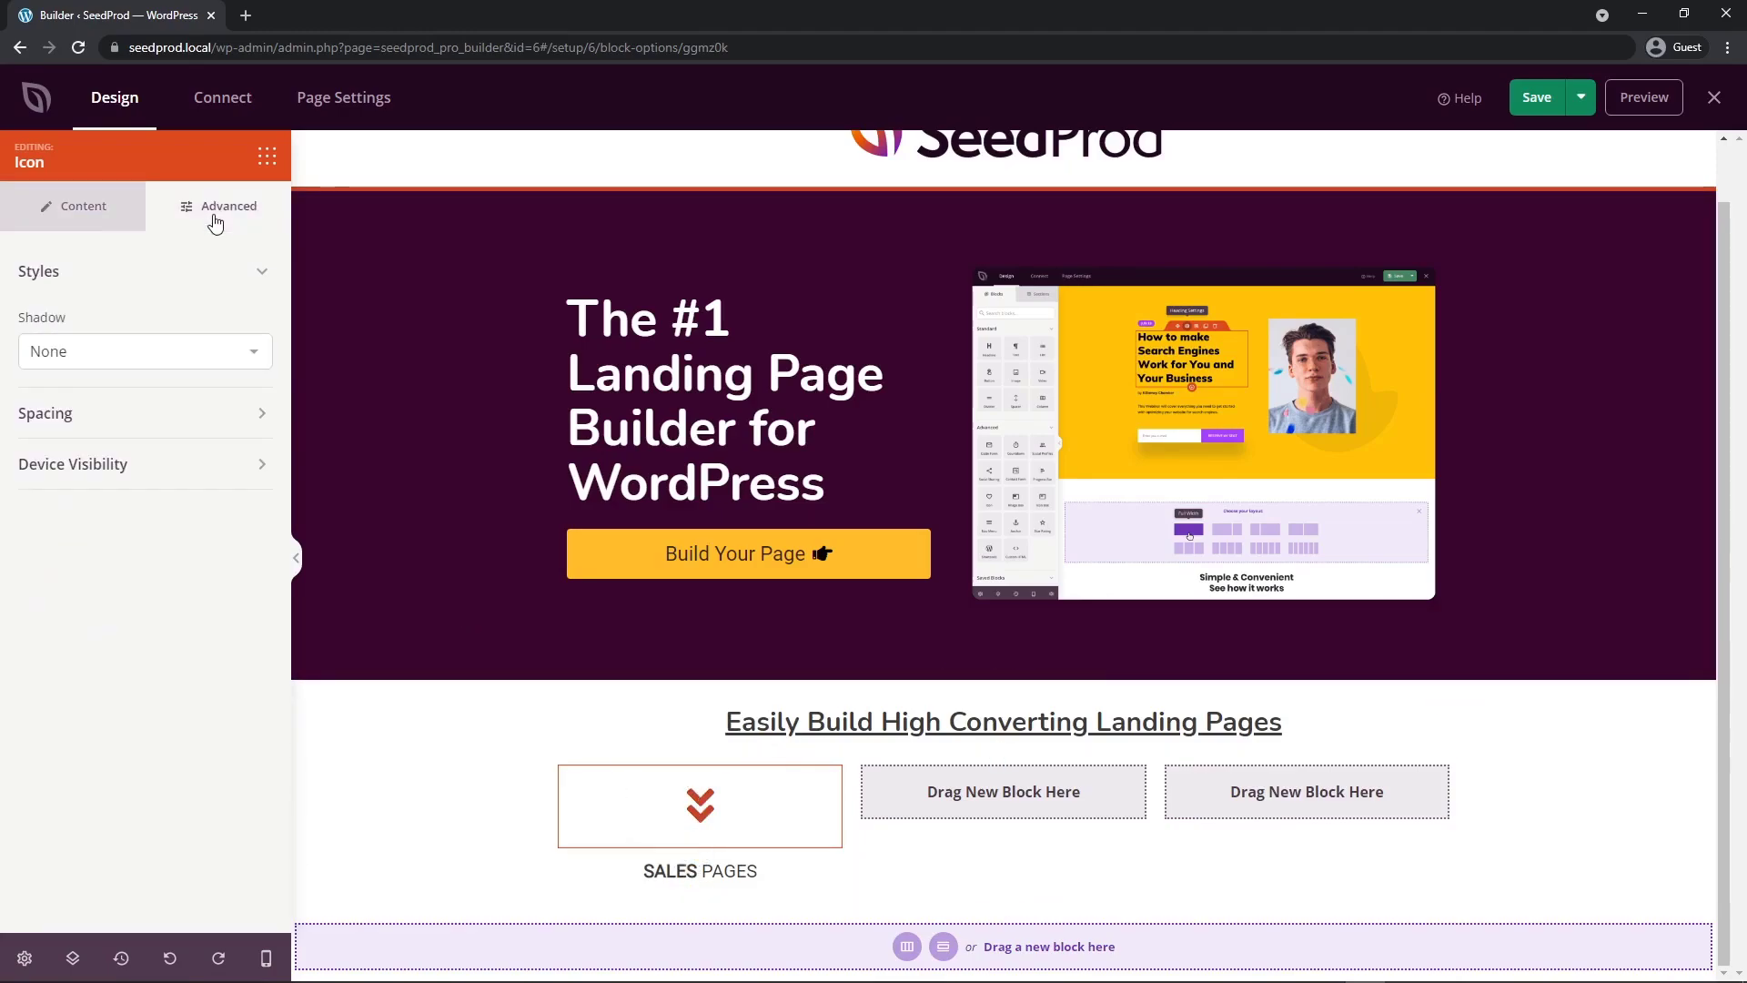
- Set the padding to 0 on all sides for both the chevron icon and the SALES PAGES text block
click(73, 411)
click(42, 558)
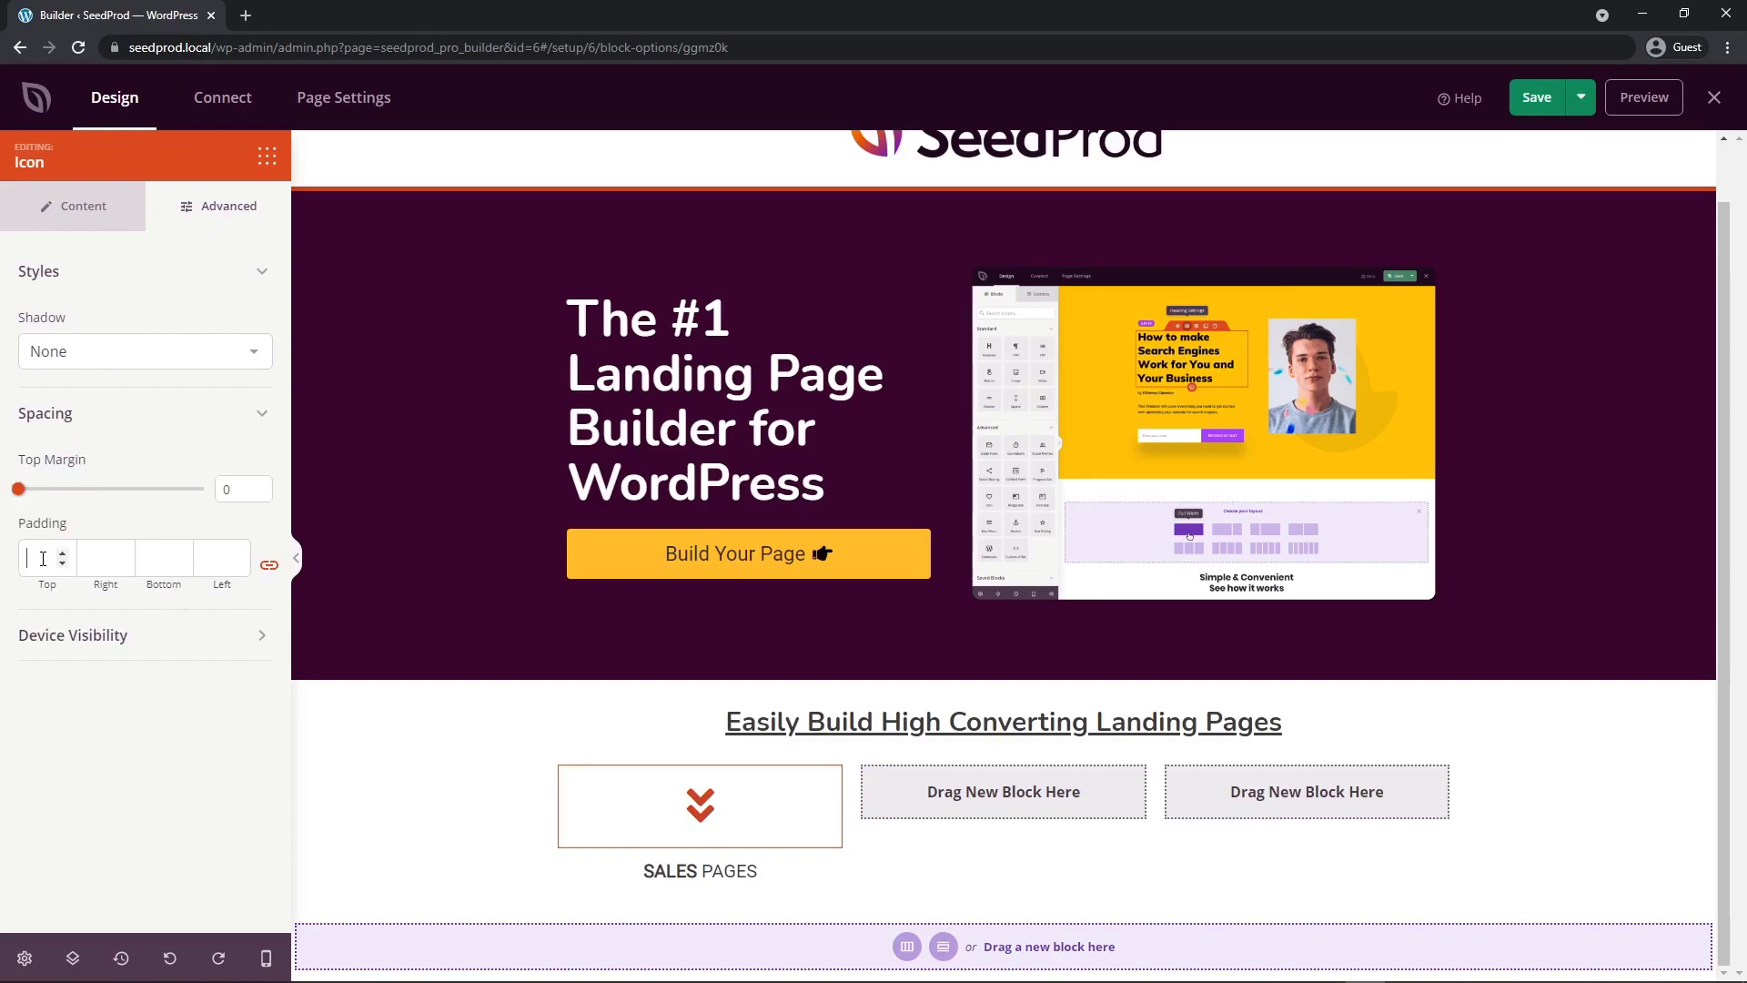
text(0)
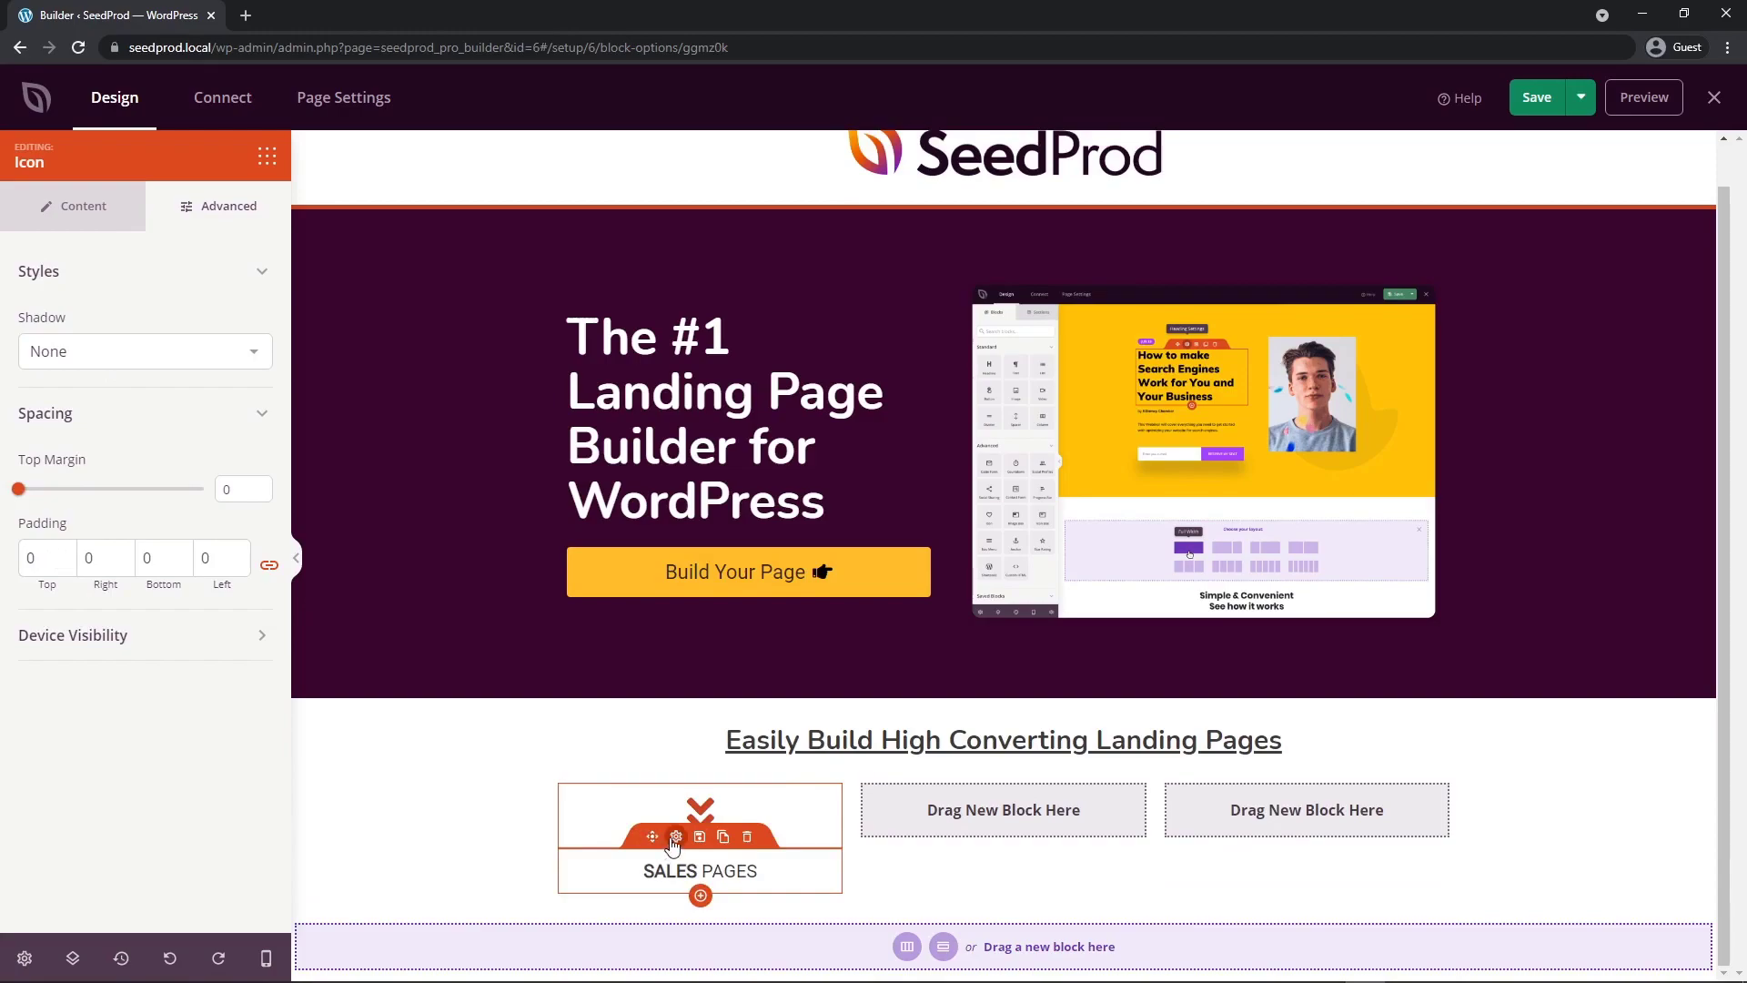
click(671, 869)
click(206, 217)
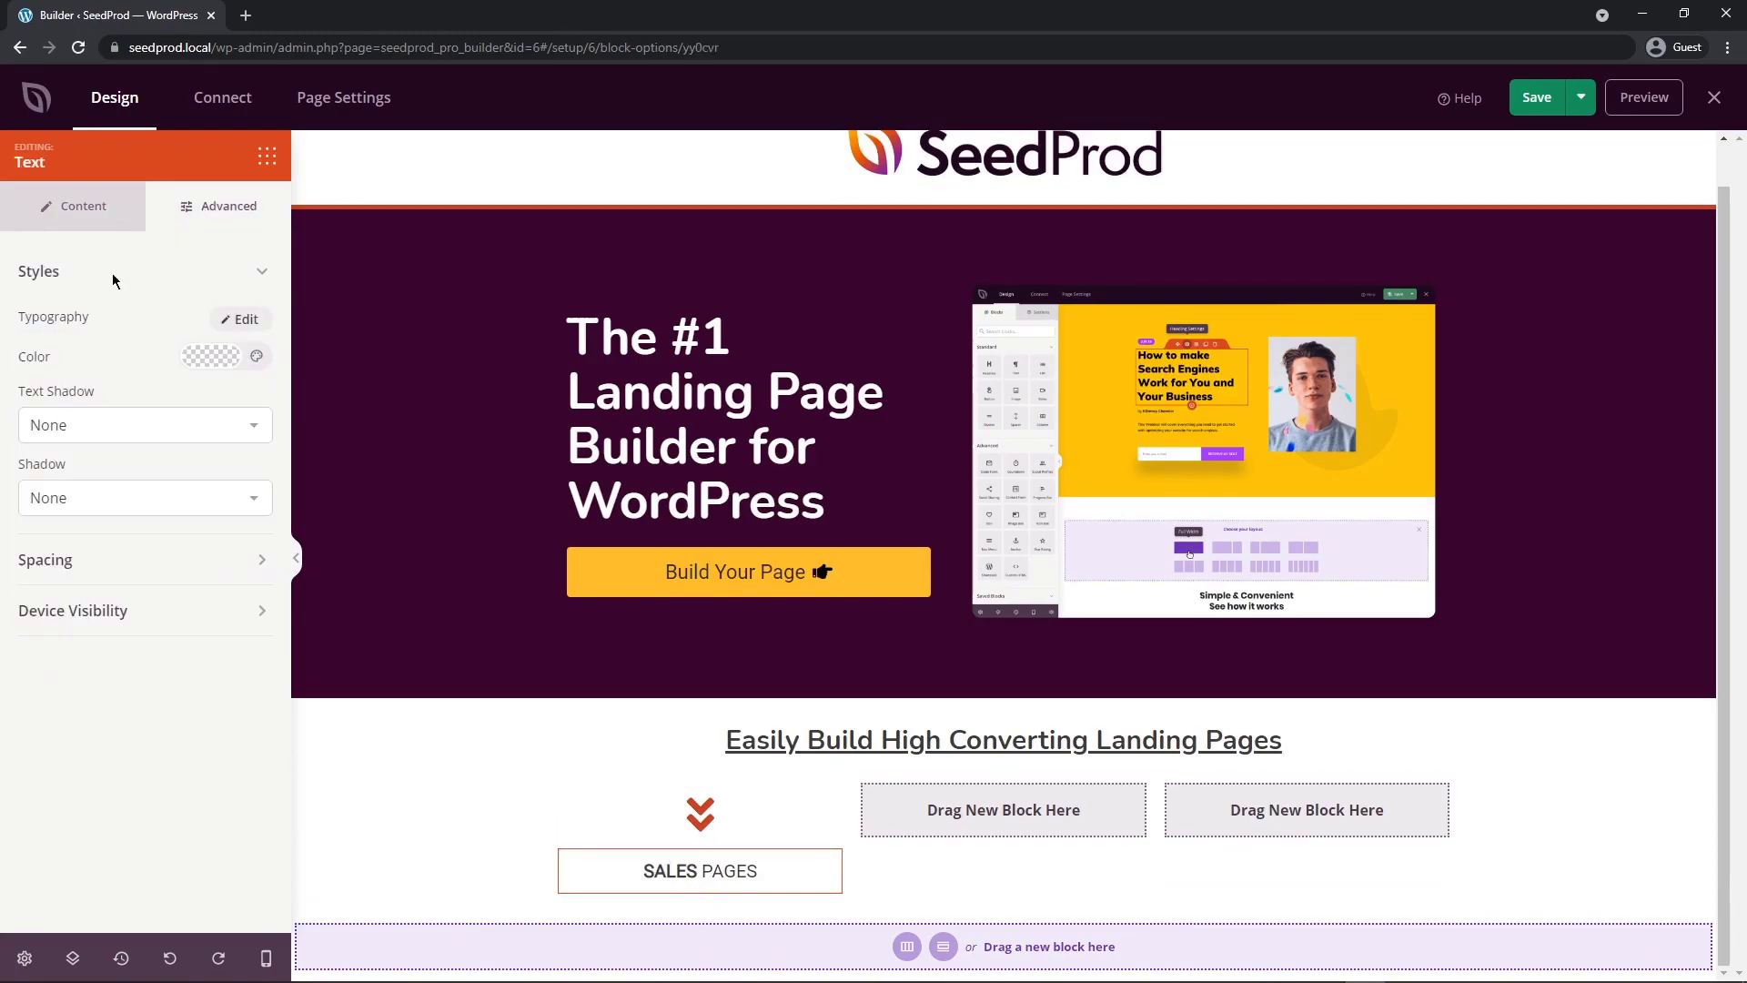
click(91, 569)
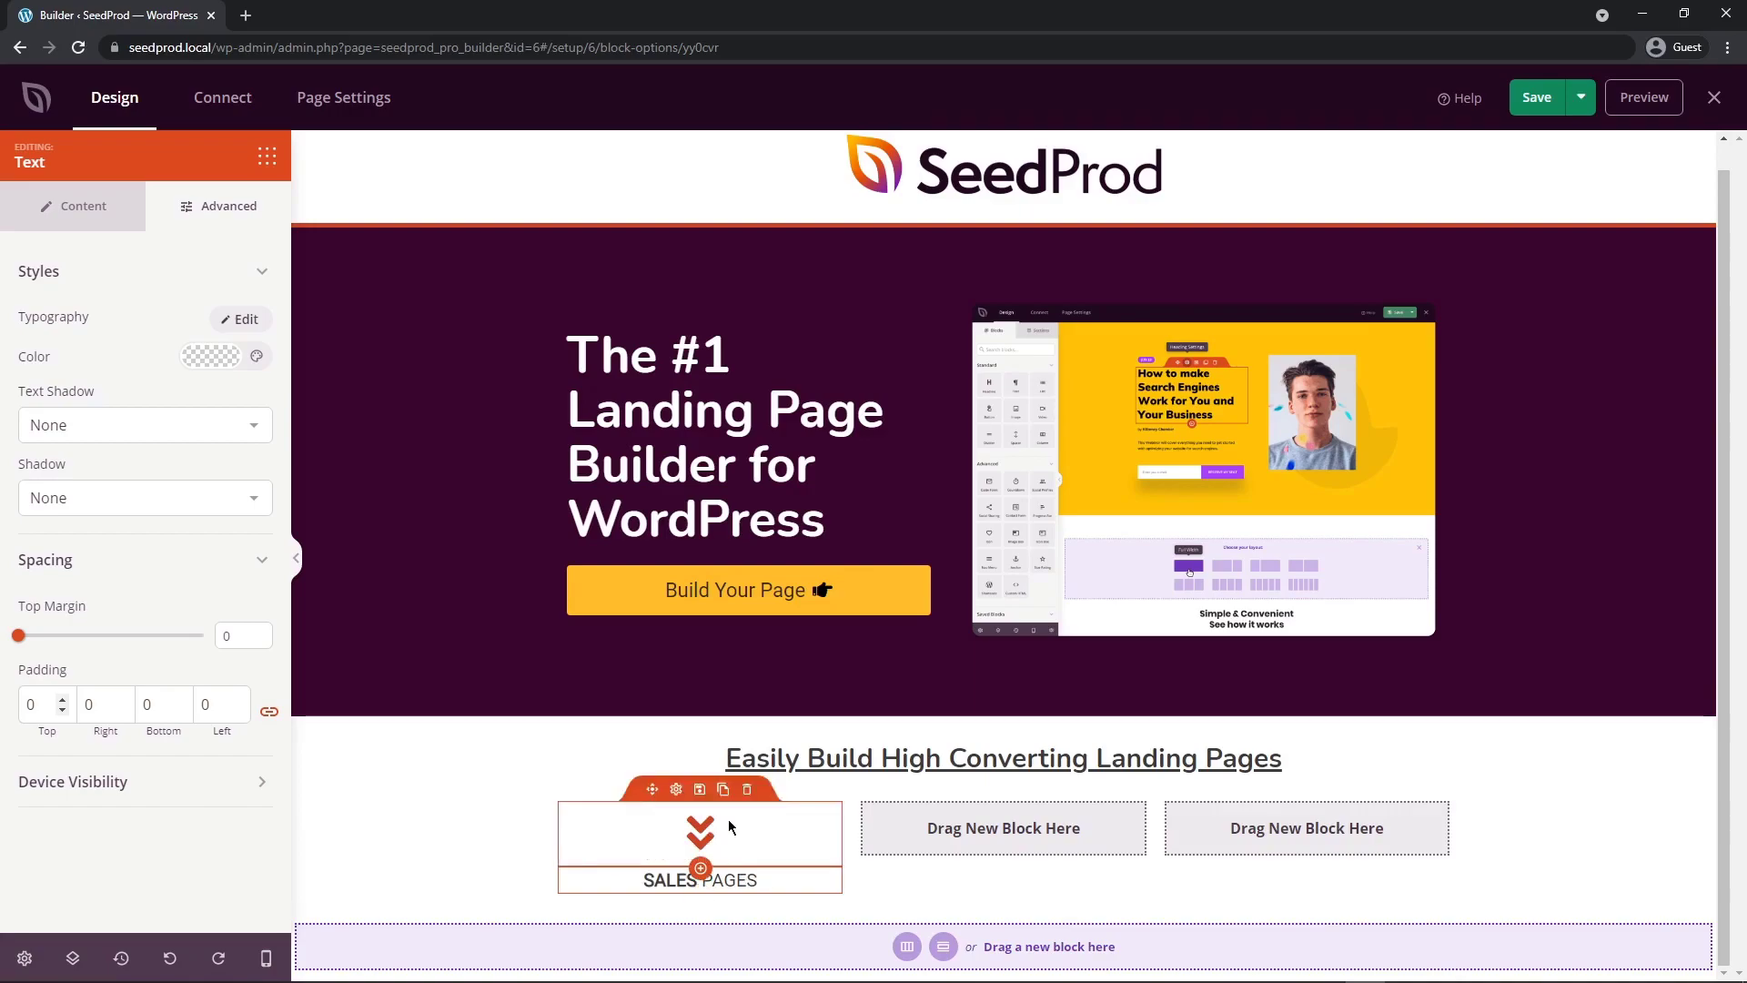
- Duplicate the chevron icon and the SALES PAGES text block and place copies in the second and third columns
click(724, 789)
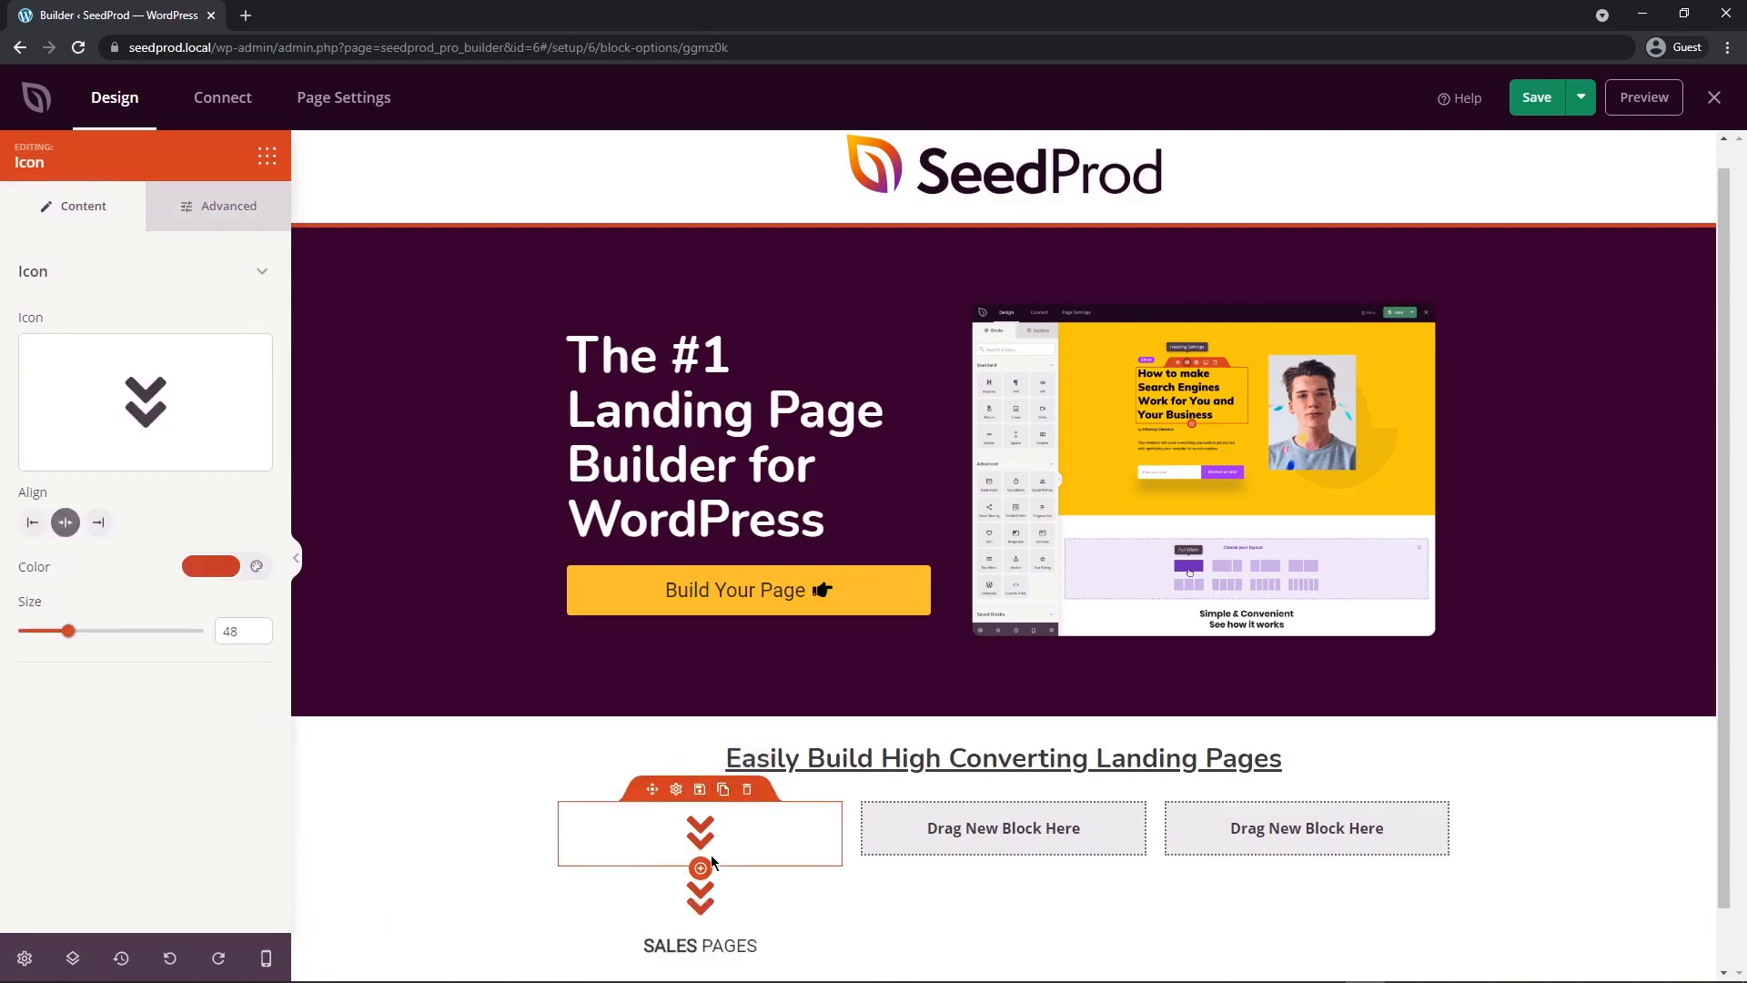
drag(658, 875, 942, 830)
click(795, 794)
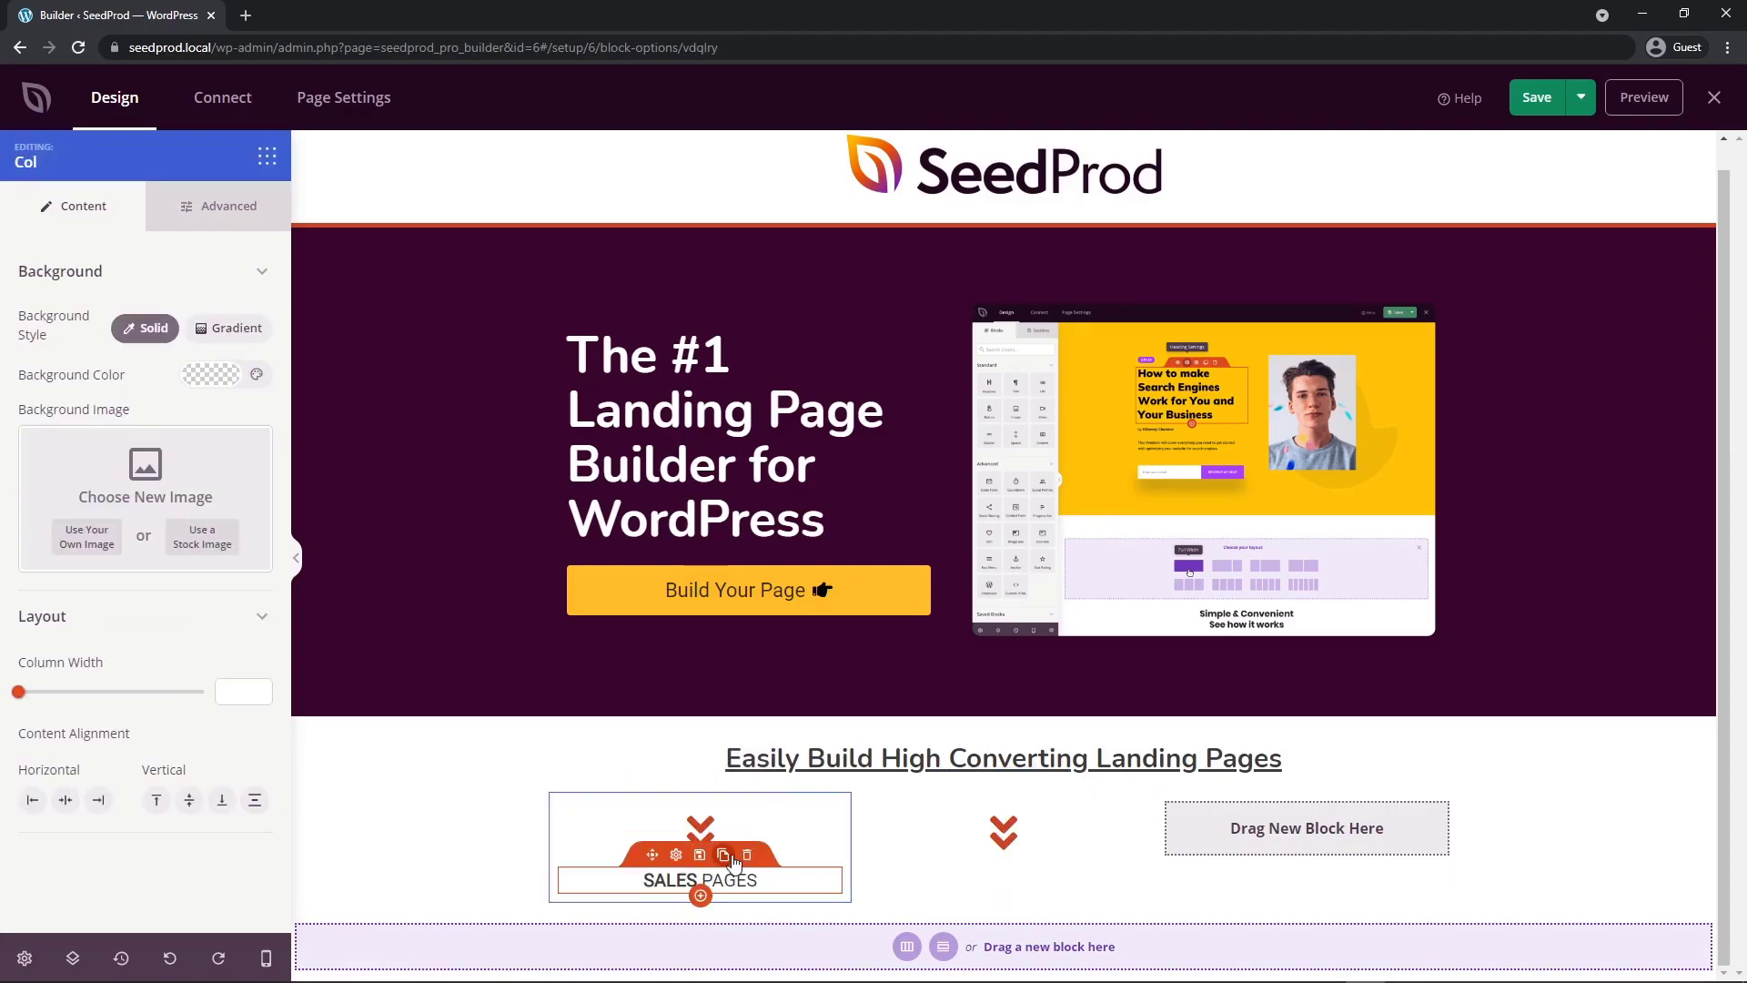
click(724, 855)
drag(653, 885, 1046, 855)
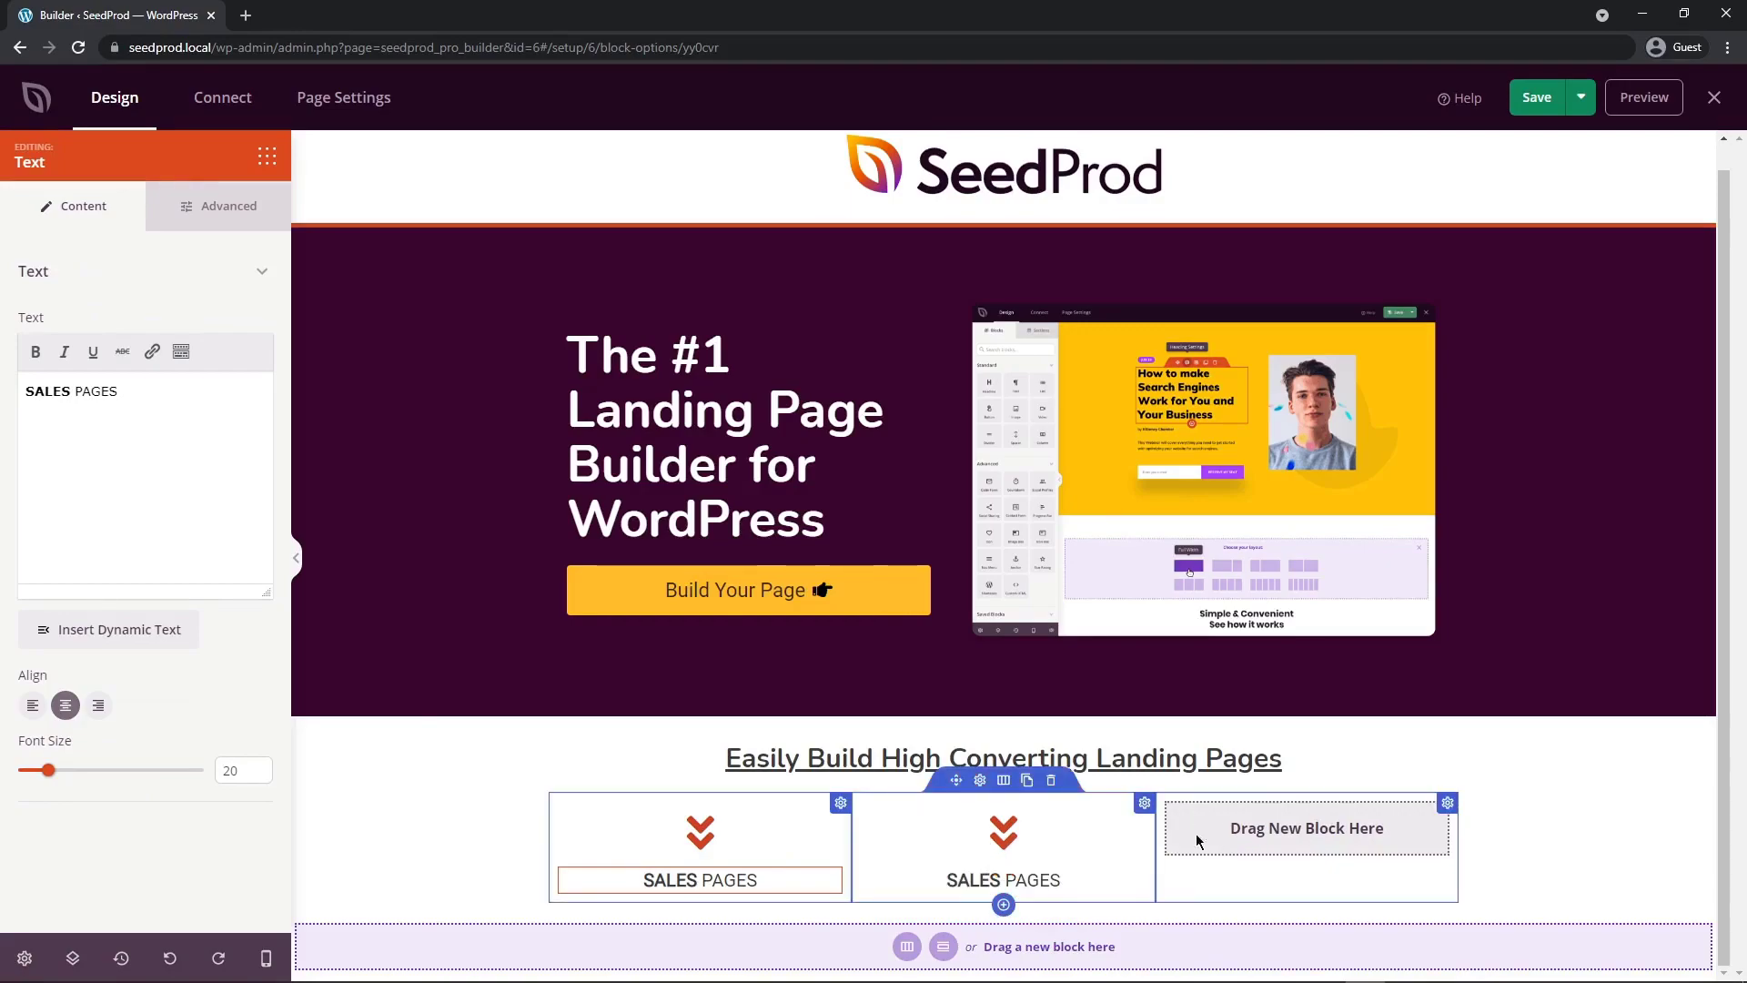
click(1010, 824)
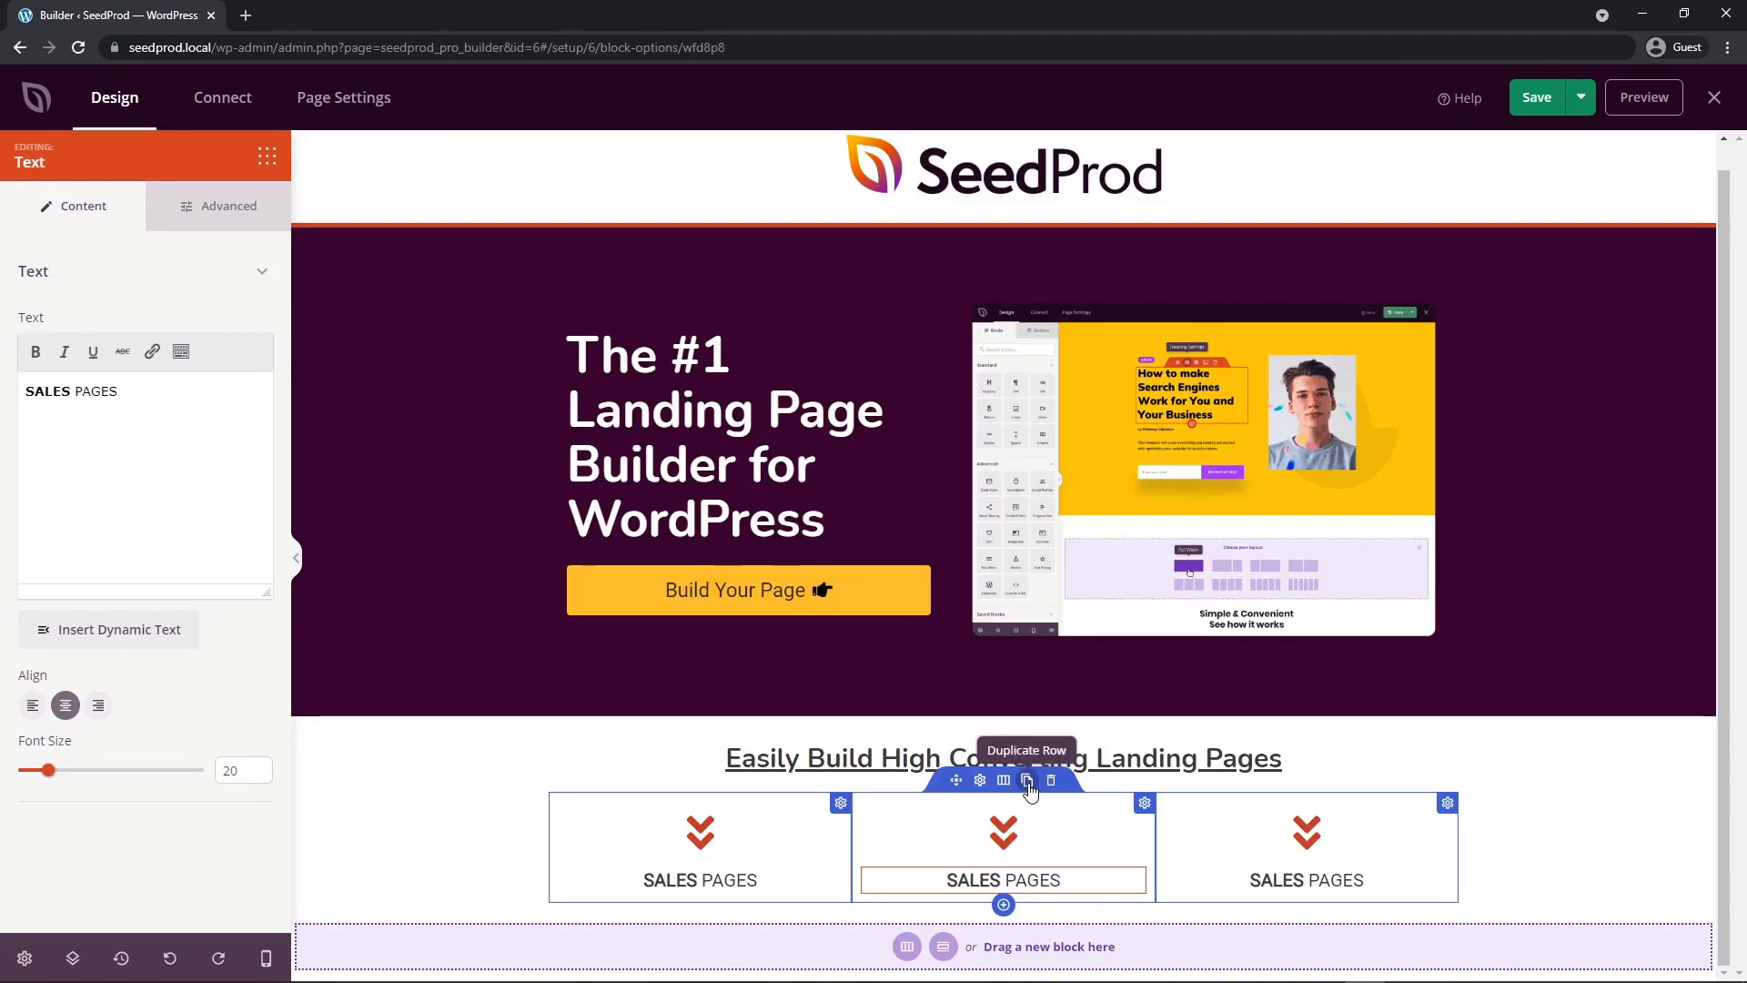
- Duplicate the three-column row of icons and labels and set the lower row's top margin to 50
click(1027, 781)
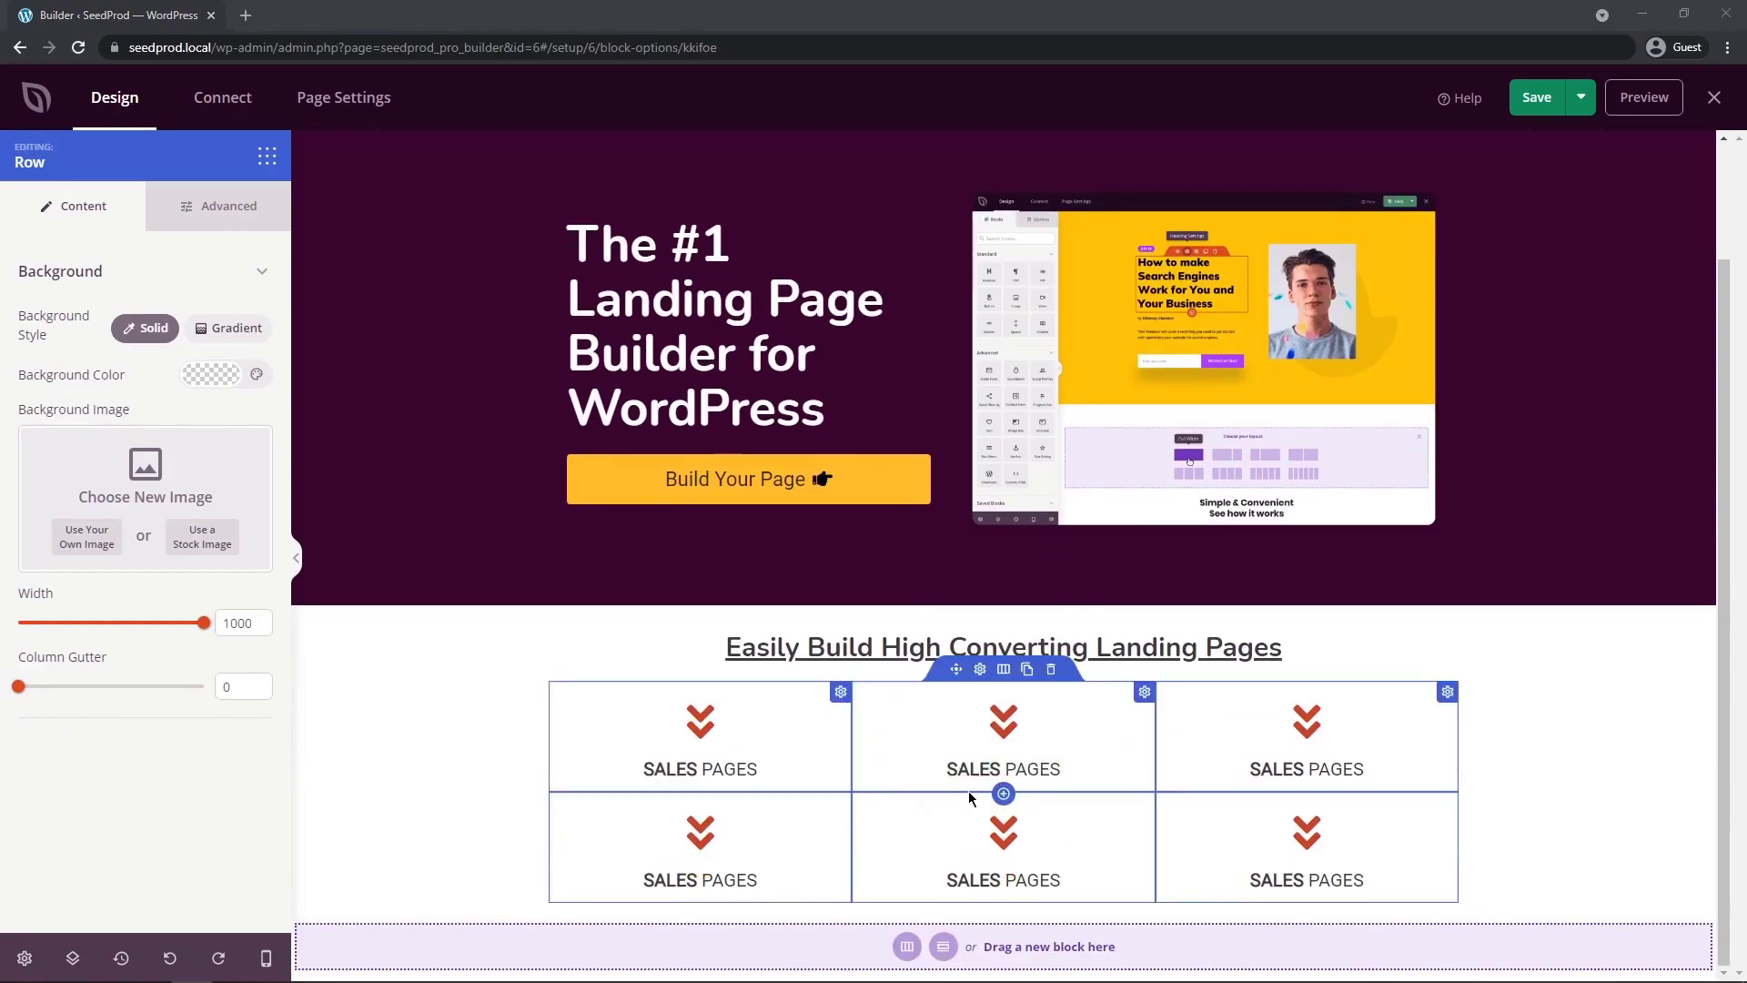
click(219, 217)
click(45, 414)
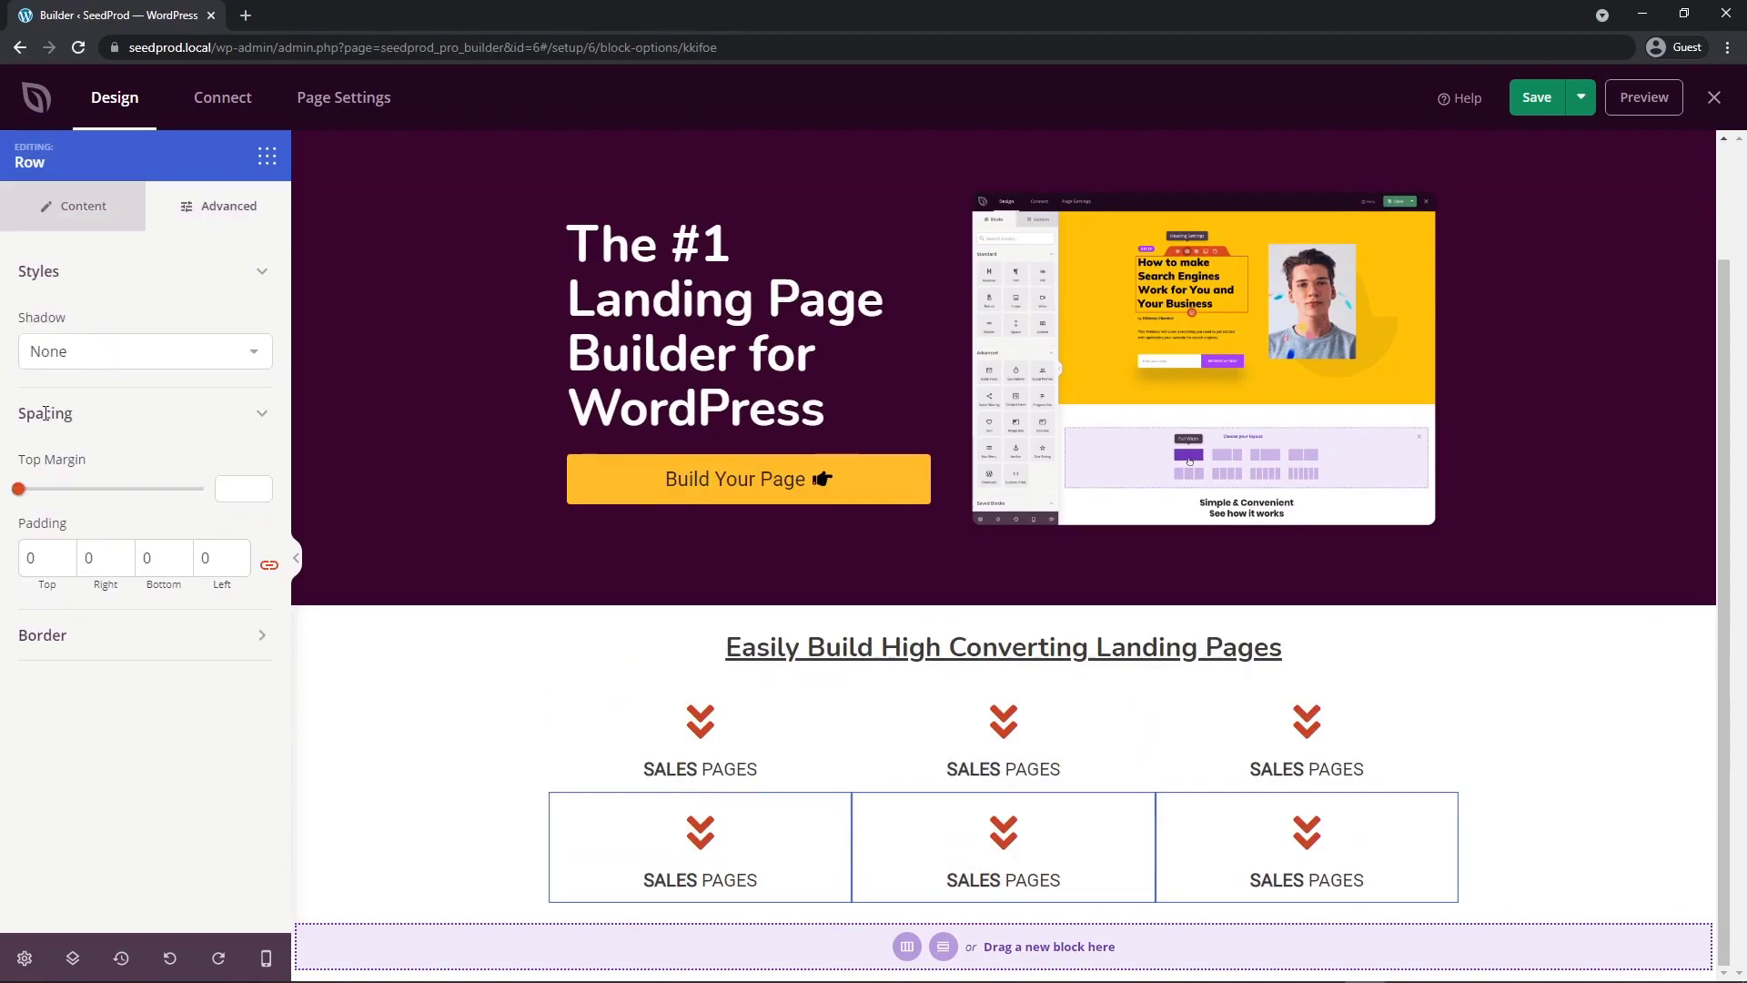
click(233, 488)
text(50)
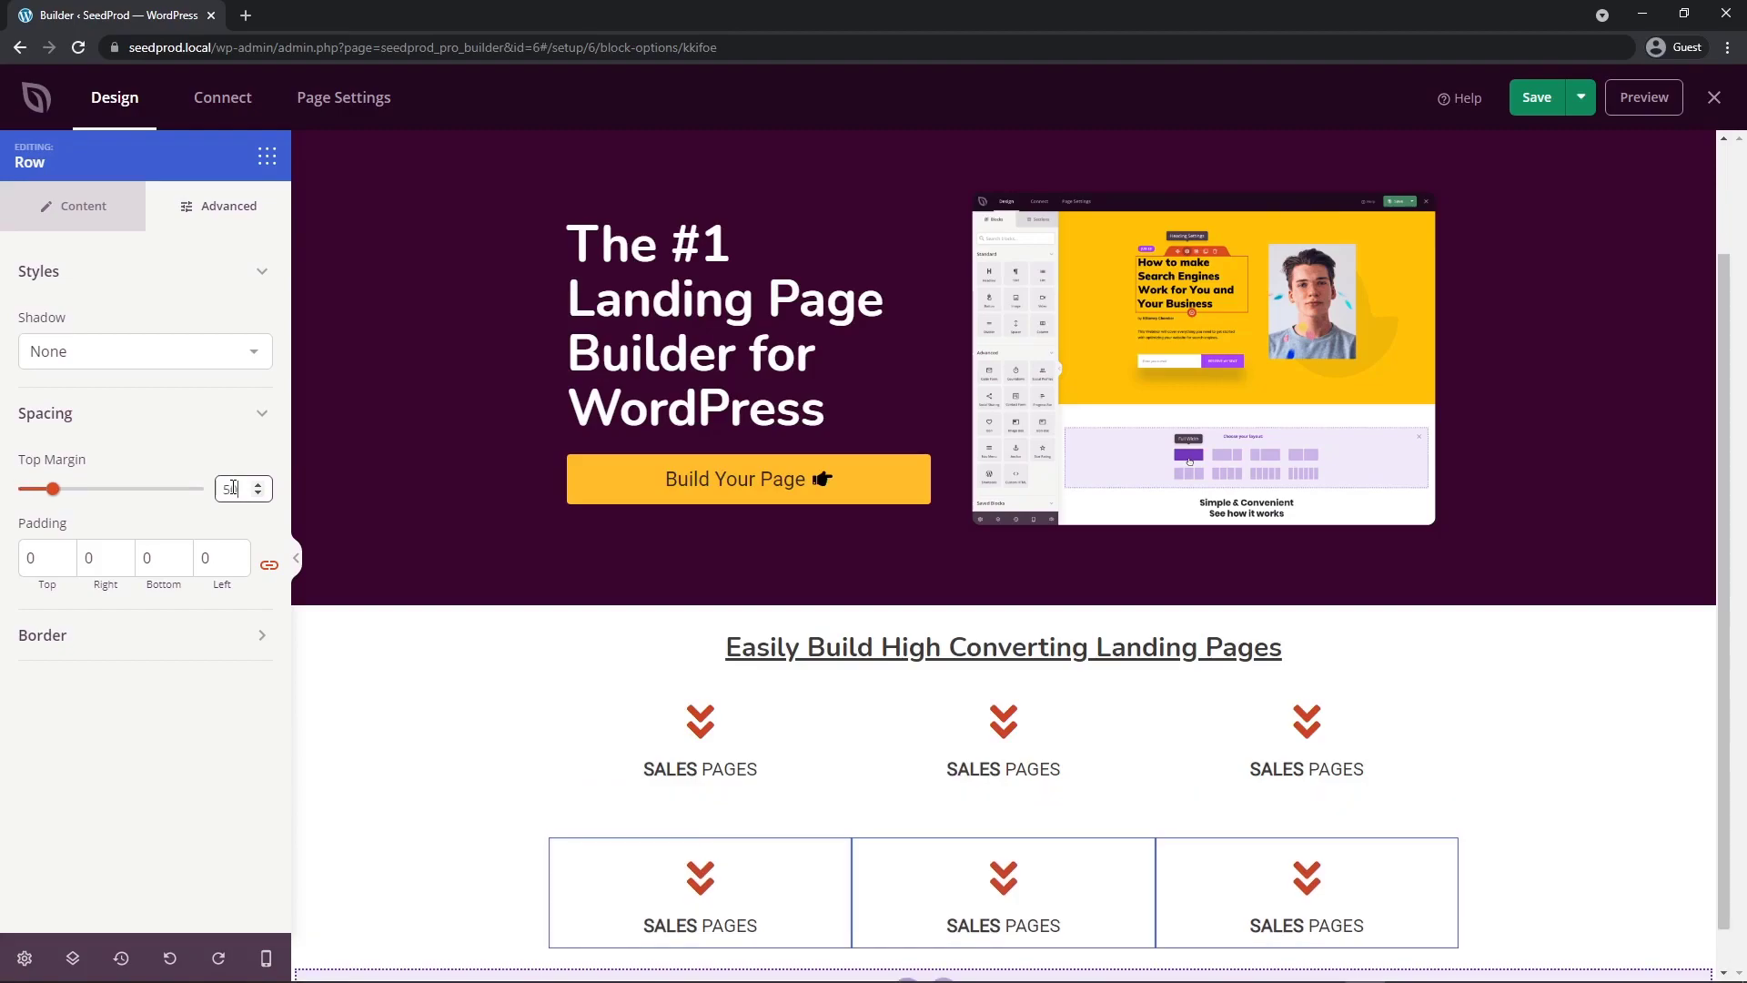
scroll(968, 648, down, 1)
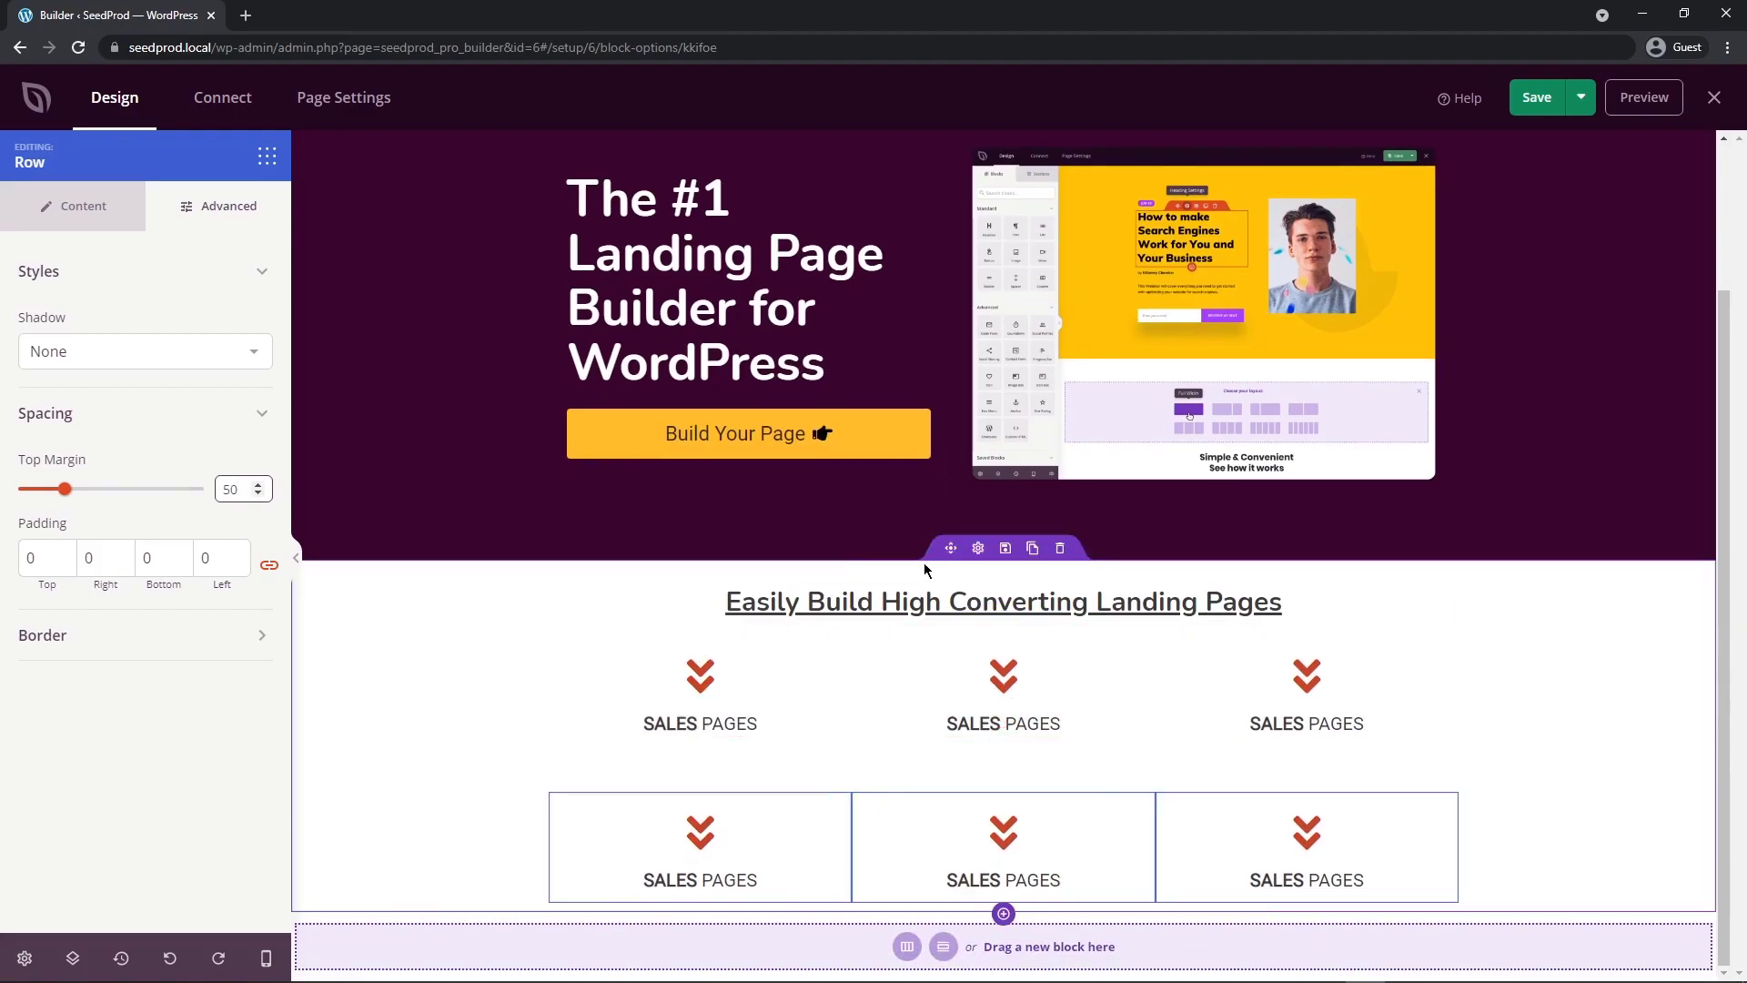
- Set the feature section's padding to 50 at the top and bottom and 0 at the right and left, with the sides unlinked
click(979, 547)
click(222, 208)
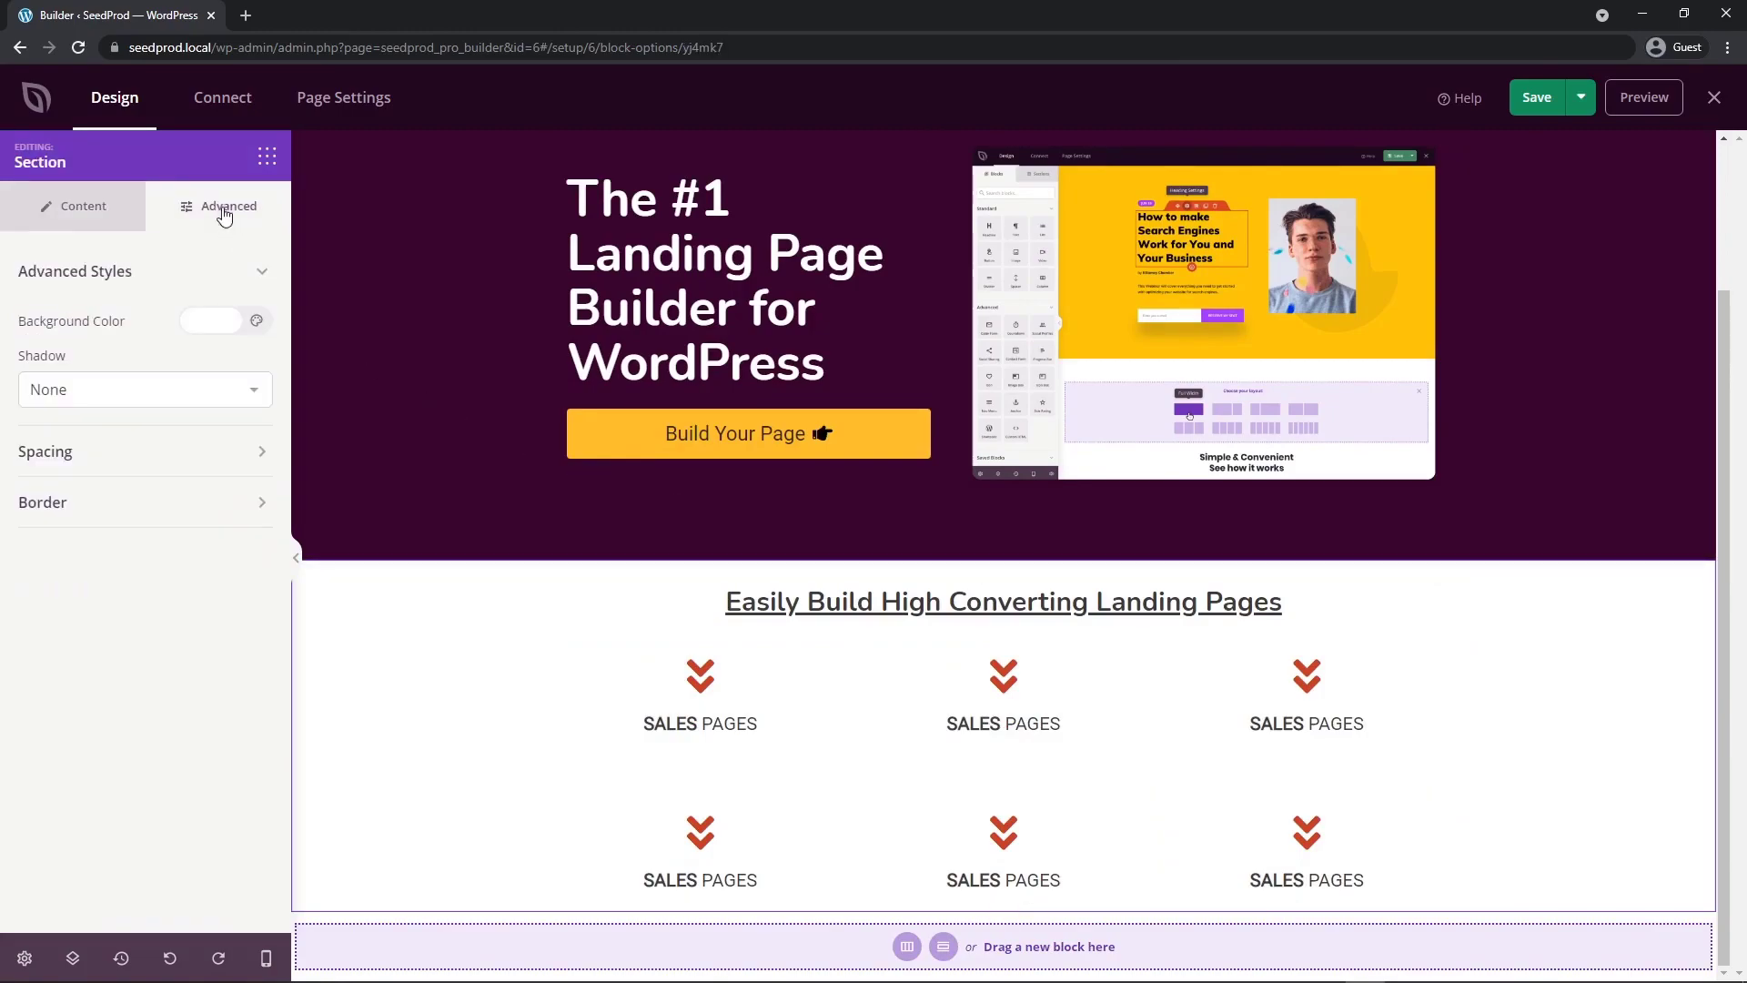
click(146, 455)
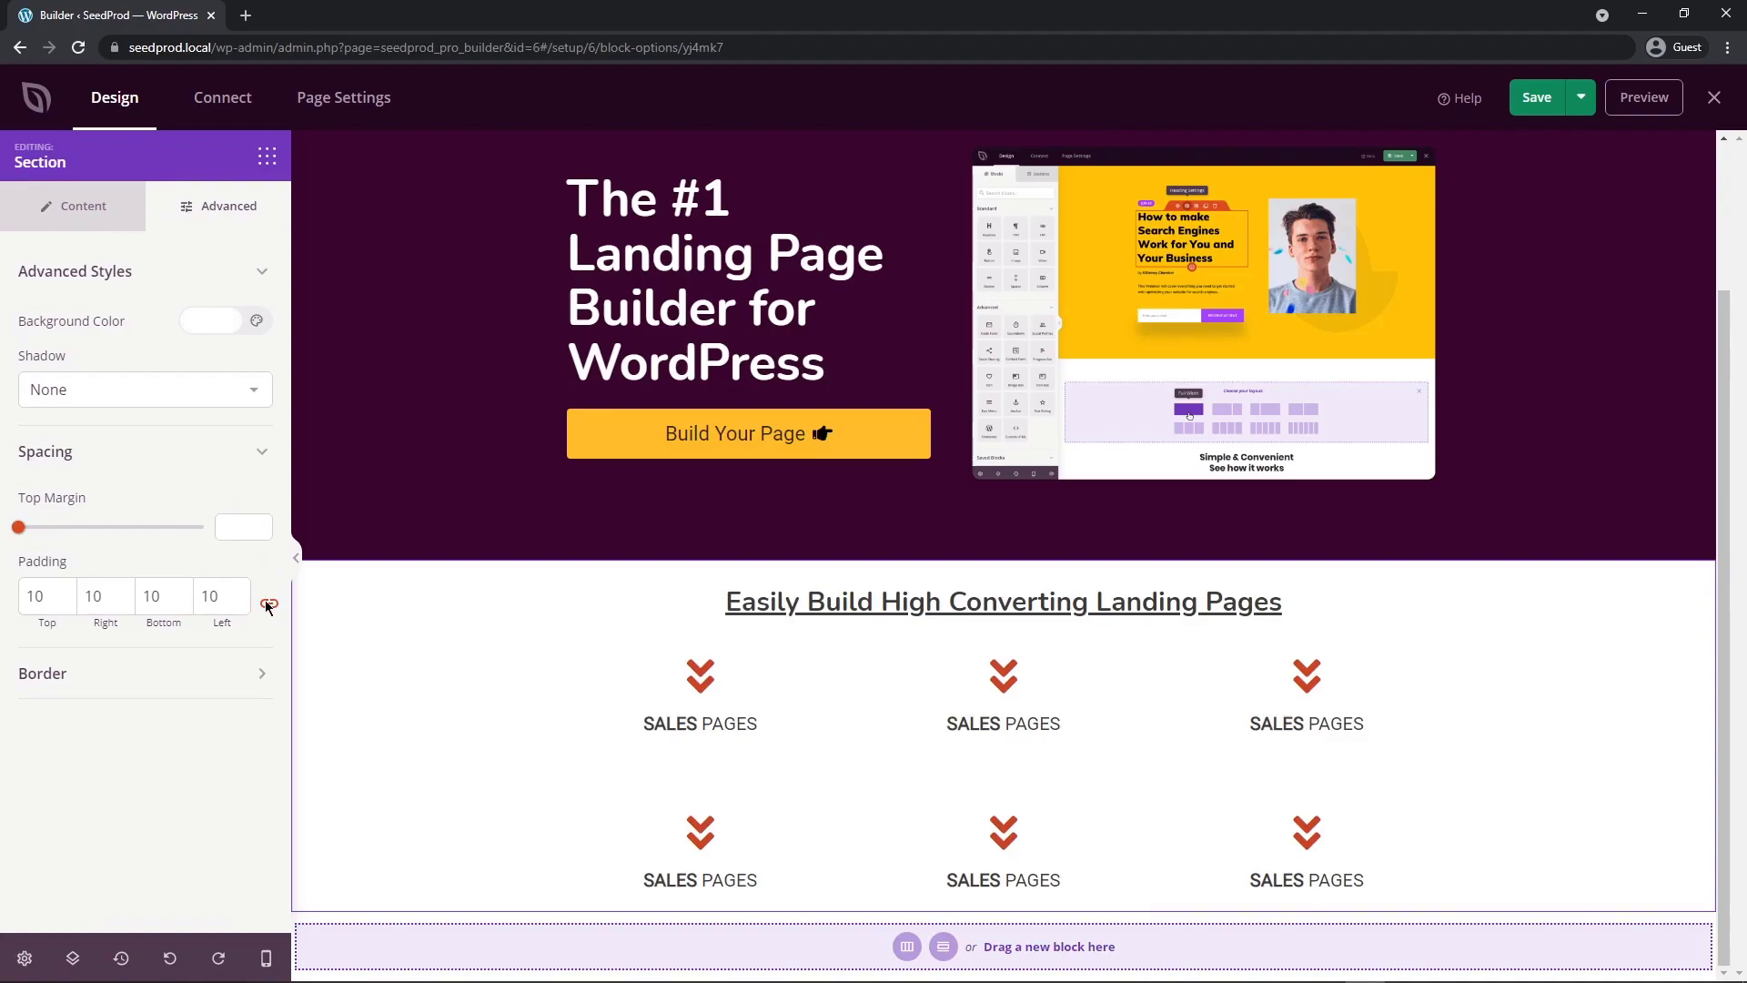
key(Tab)
text(0)
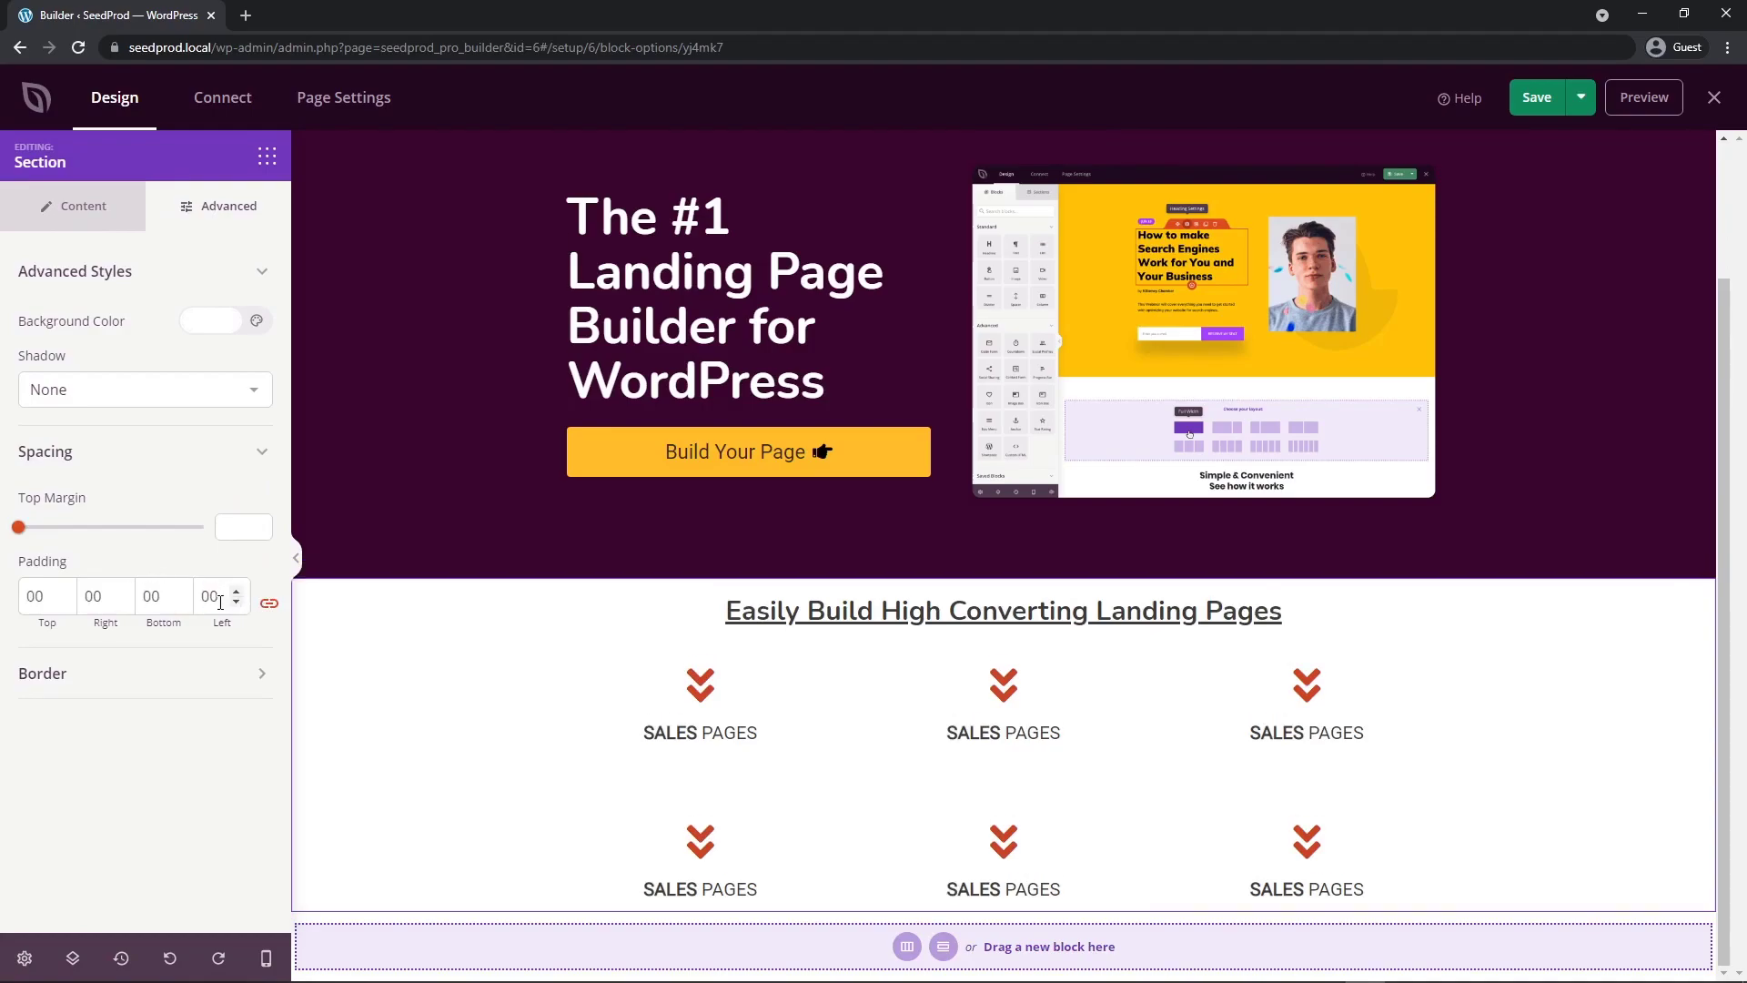
click(27, 596)
text(5)
click(144, 596)
text(5)
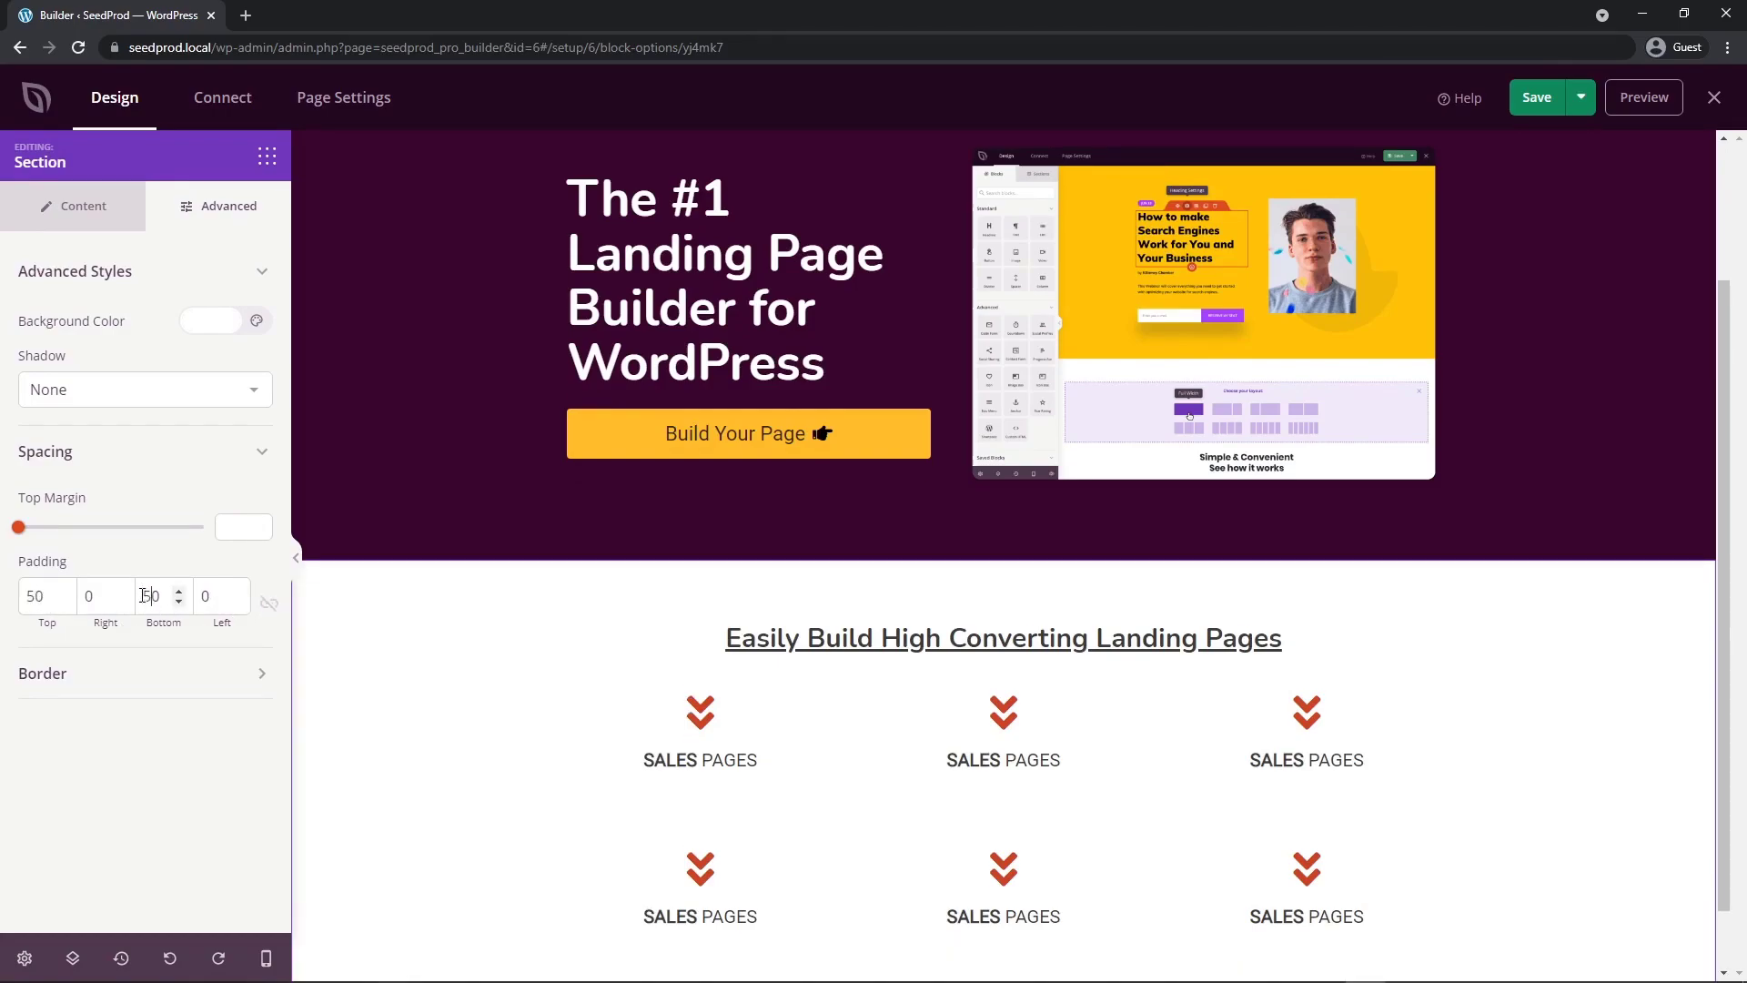
scroll(919, 390, up, 2)
scroll(919, 390, down, 2)
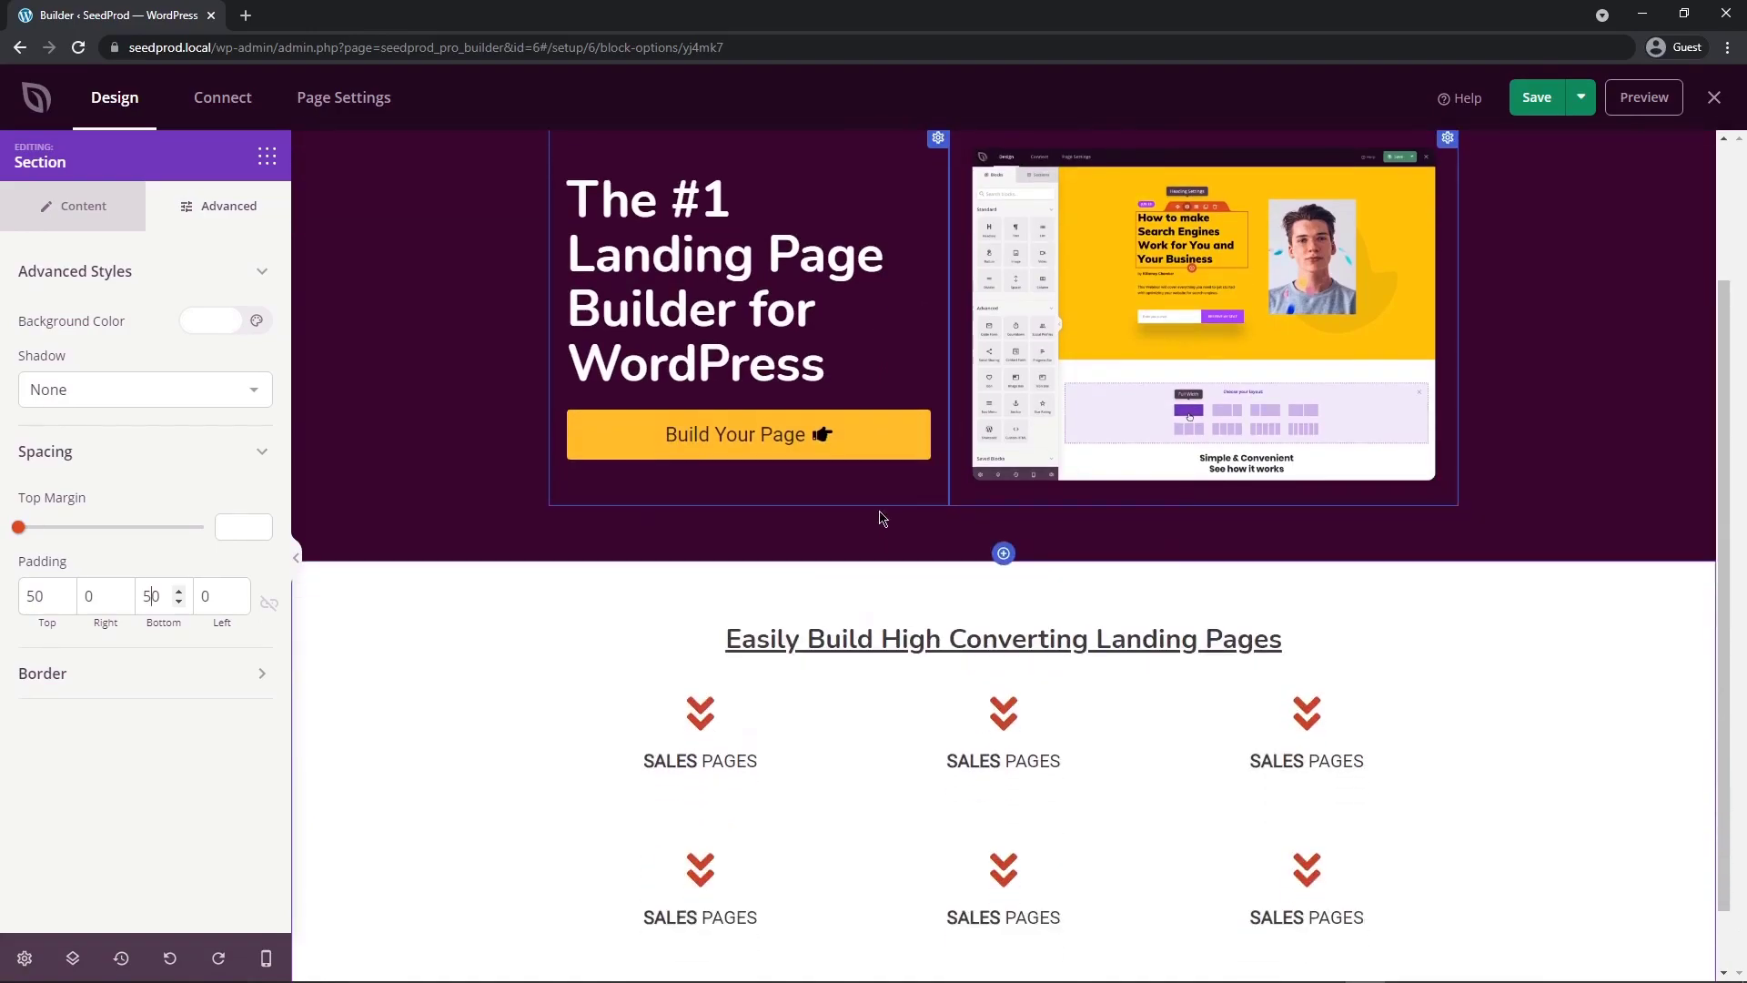
- Give the feature section a solid top border 5 wide in the red global color #CC4425, with the other sides at 0
click(69, 680)
scroll(122, 646, down, 1)
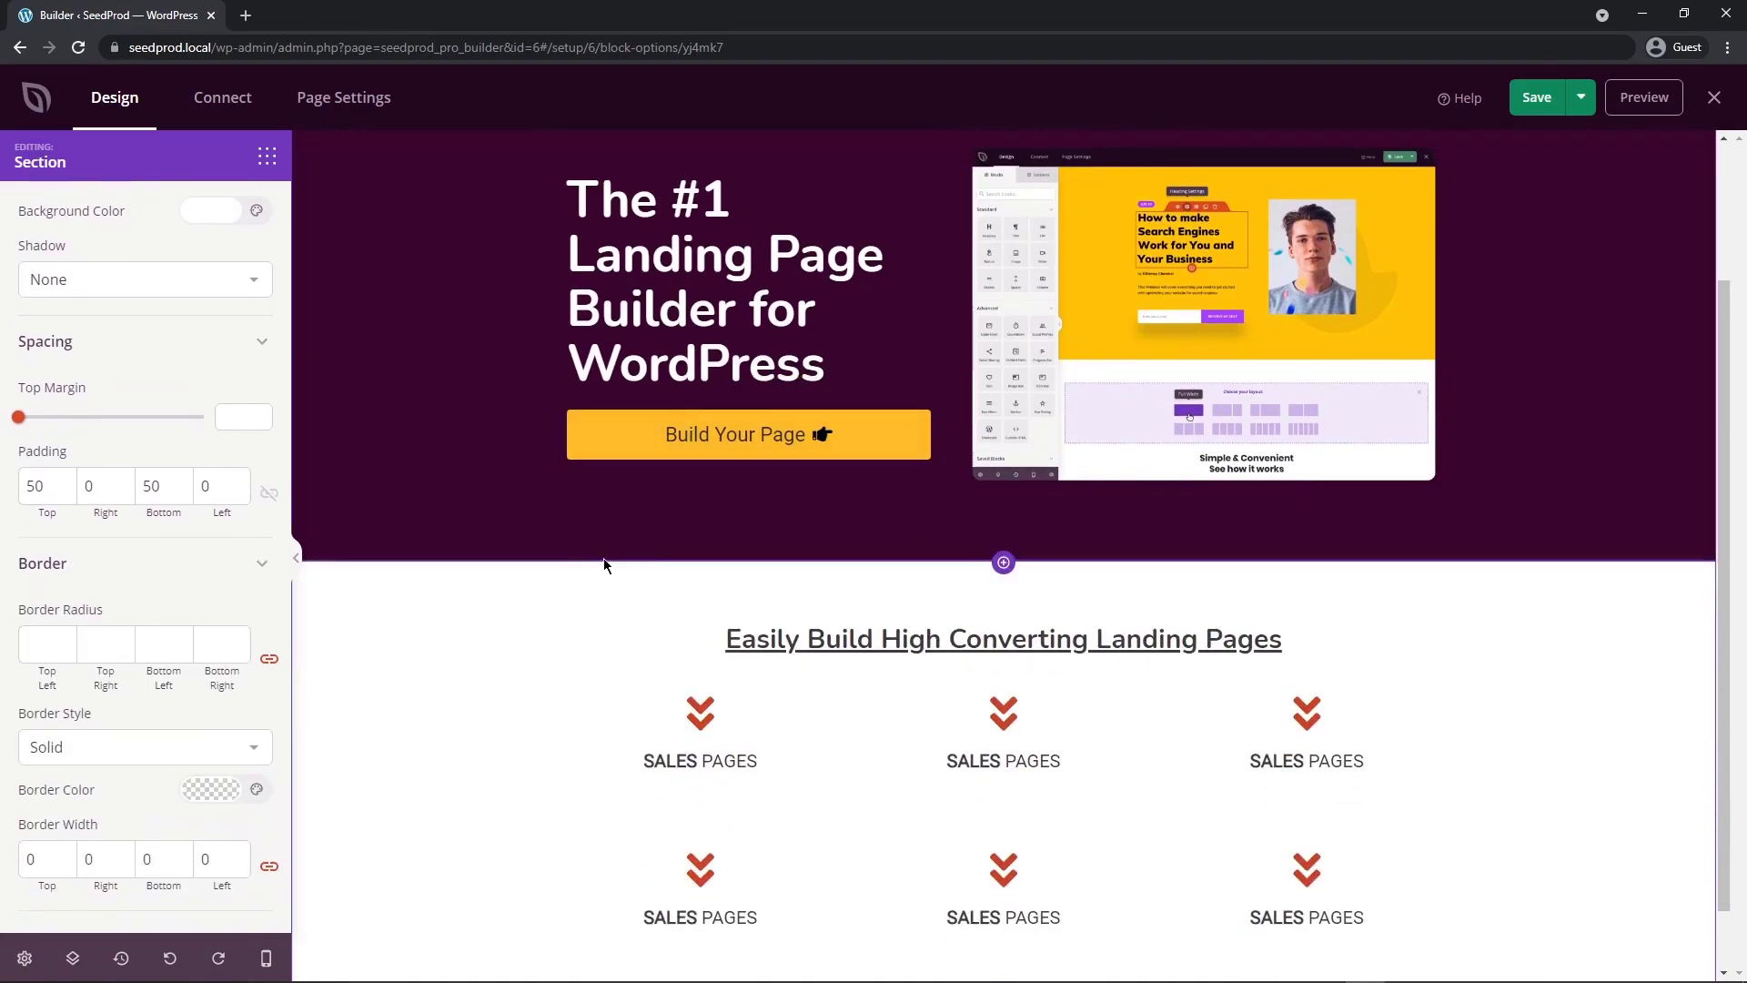
scroll(597, 559, up, 2)
scroll(486, 583, down, 2)
scroll(492, 583, down, 1)
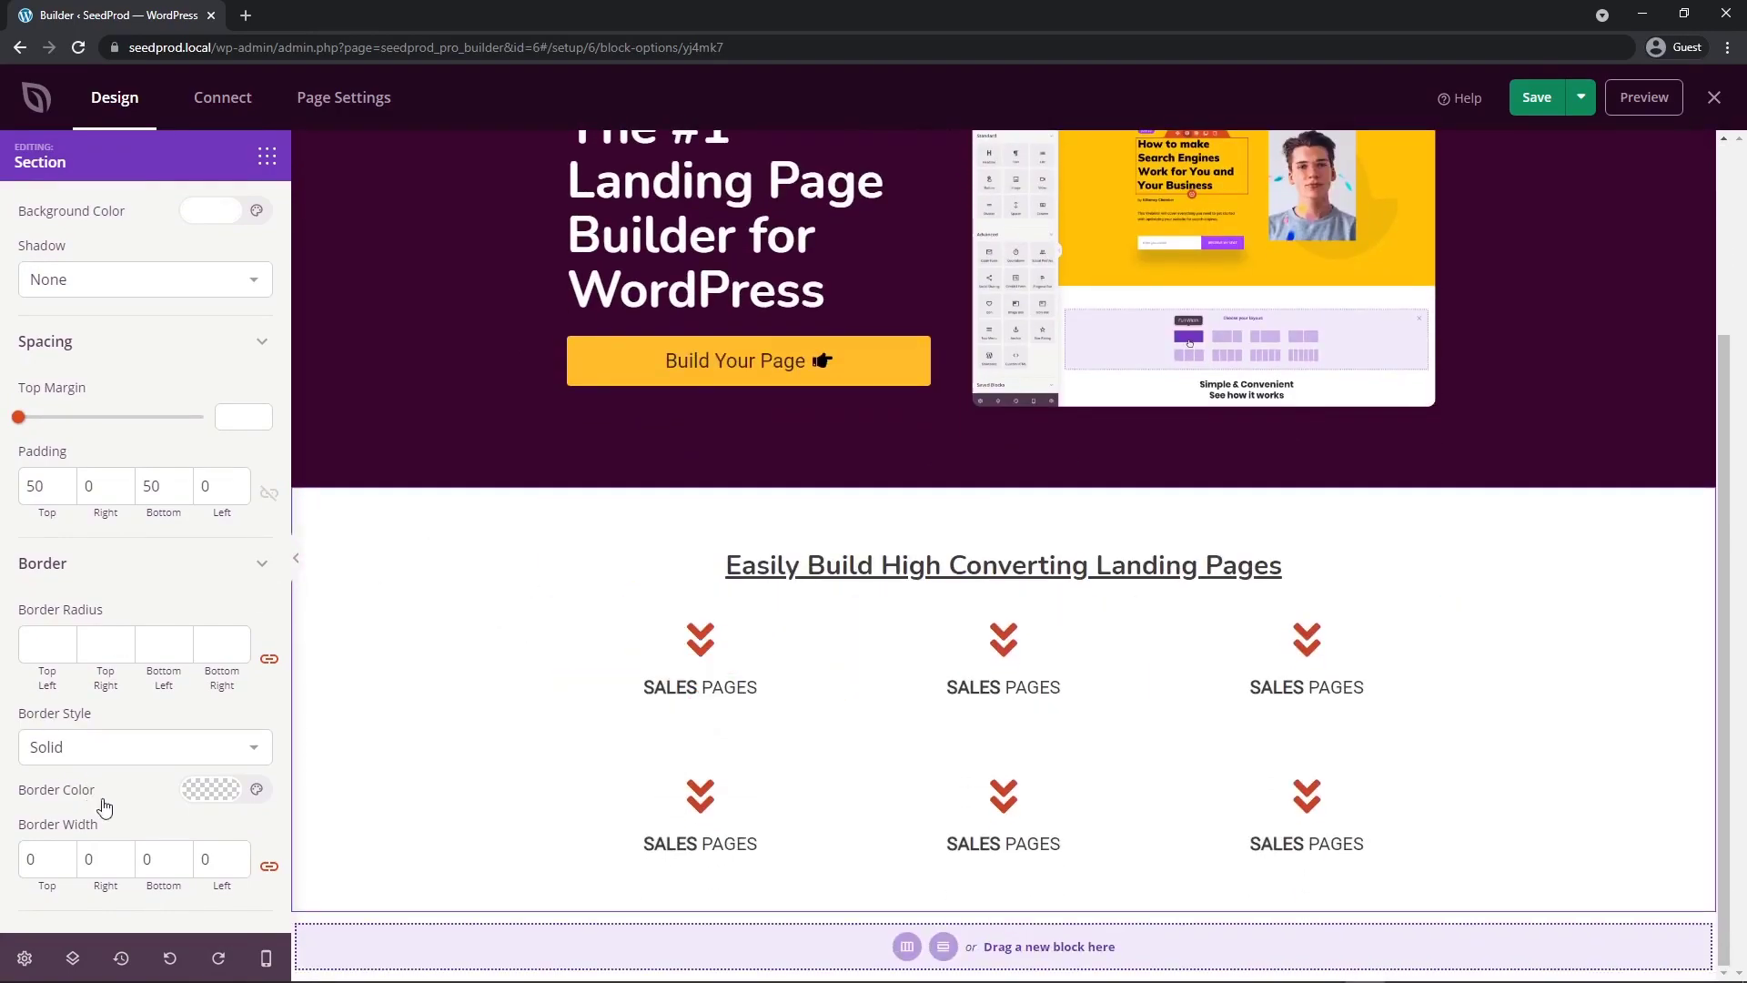
click(212, 789)
click(125, 540)
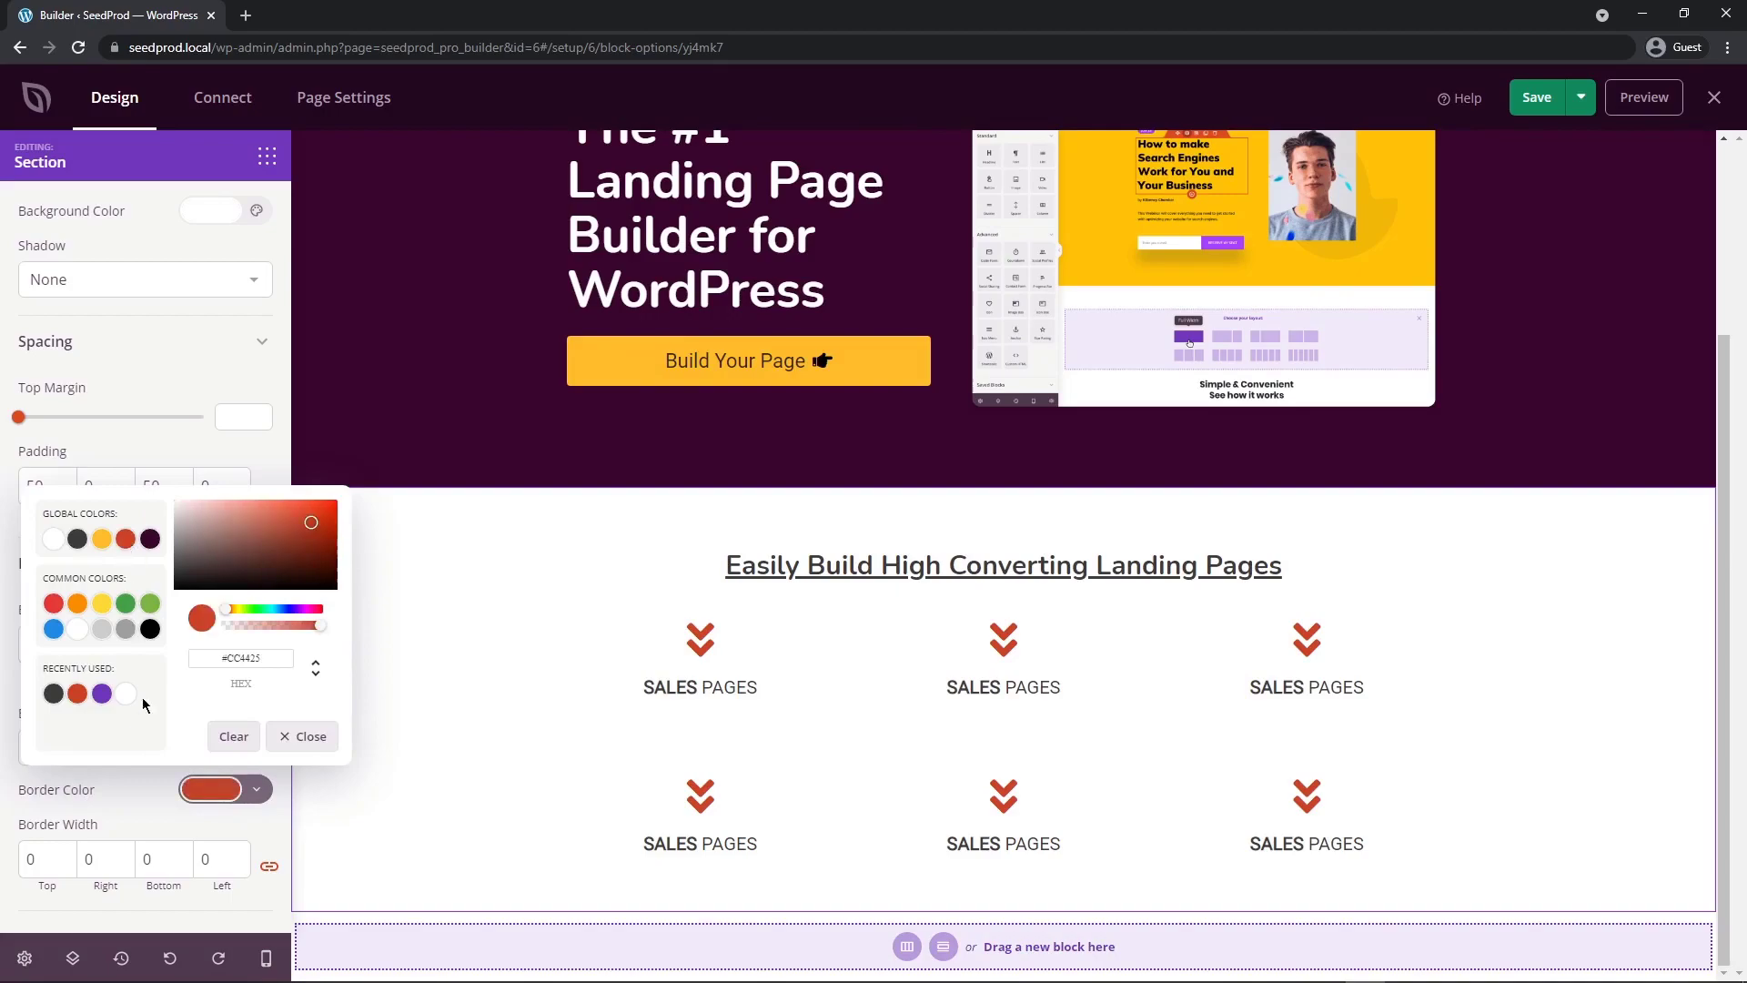
click(135, 807)
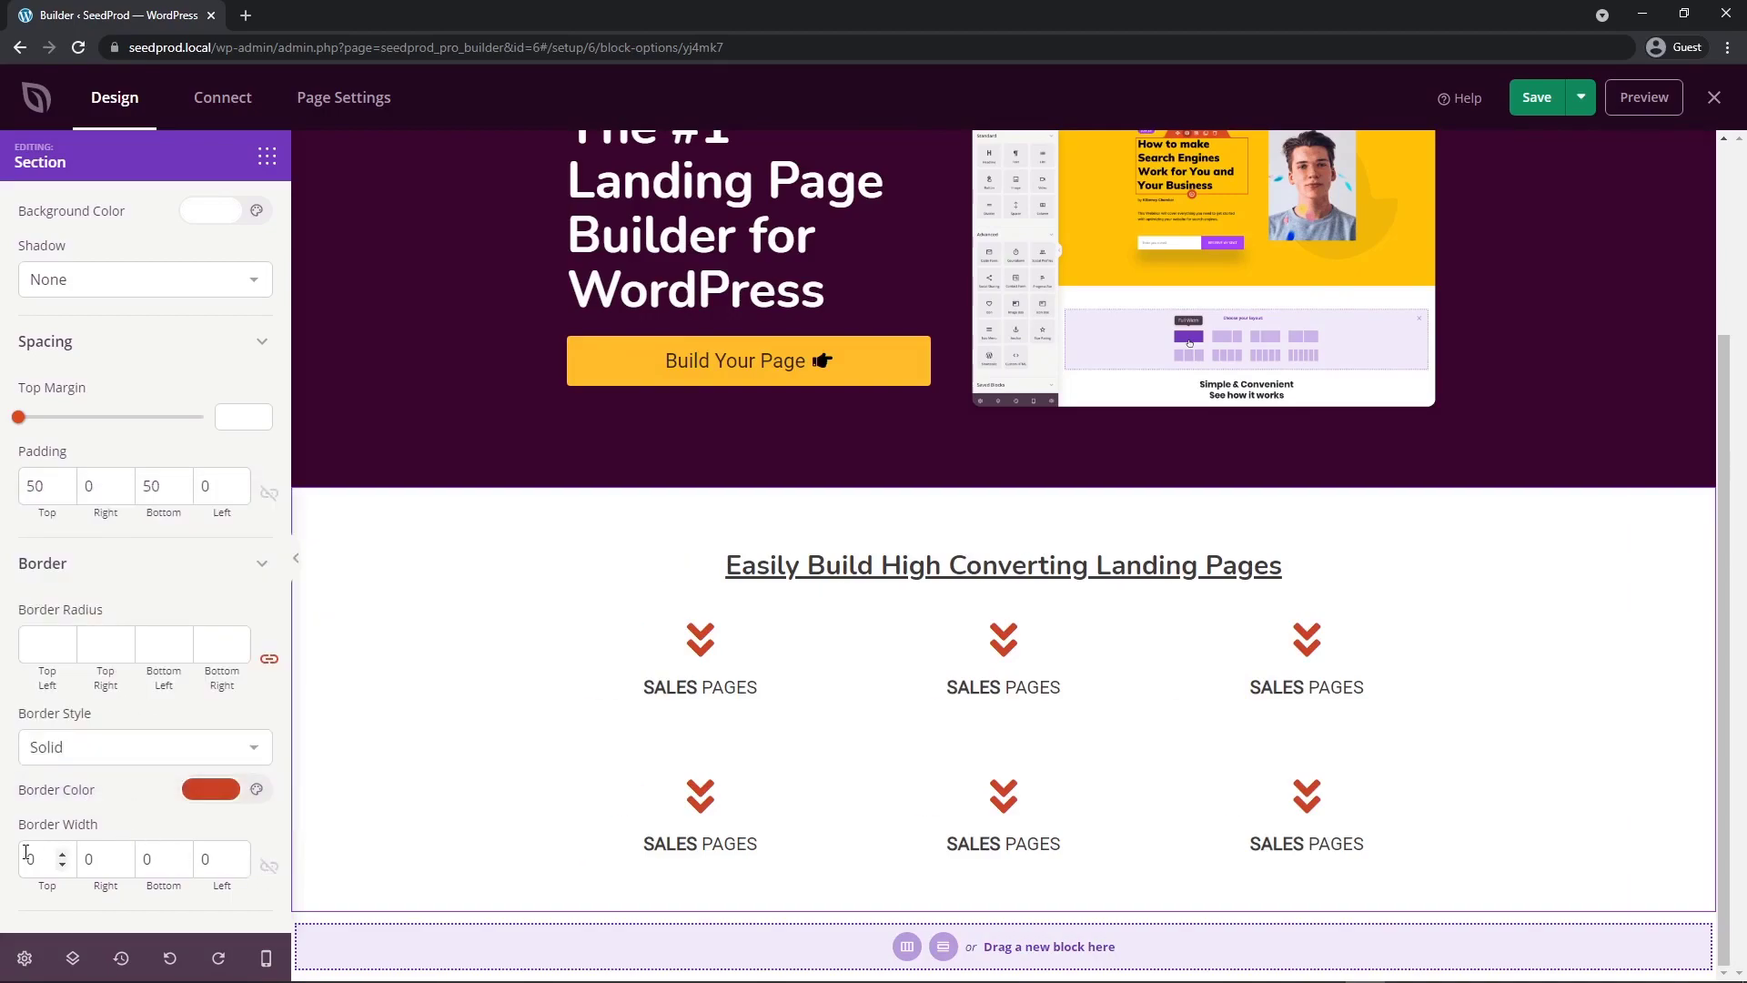
text(5)
scroll(726, 611, up, 3)
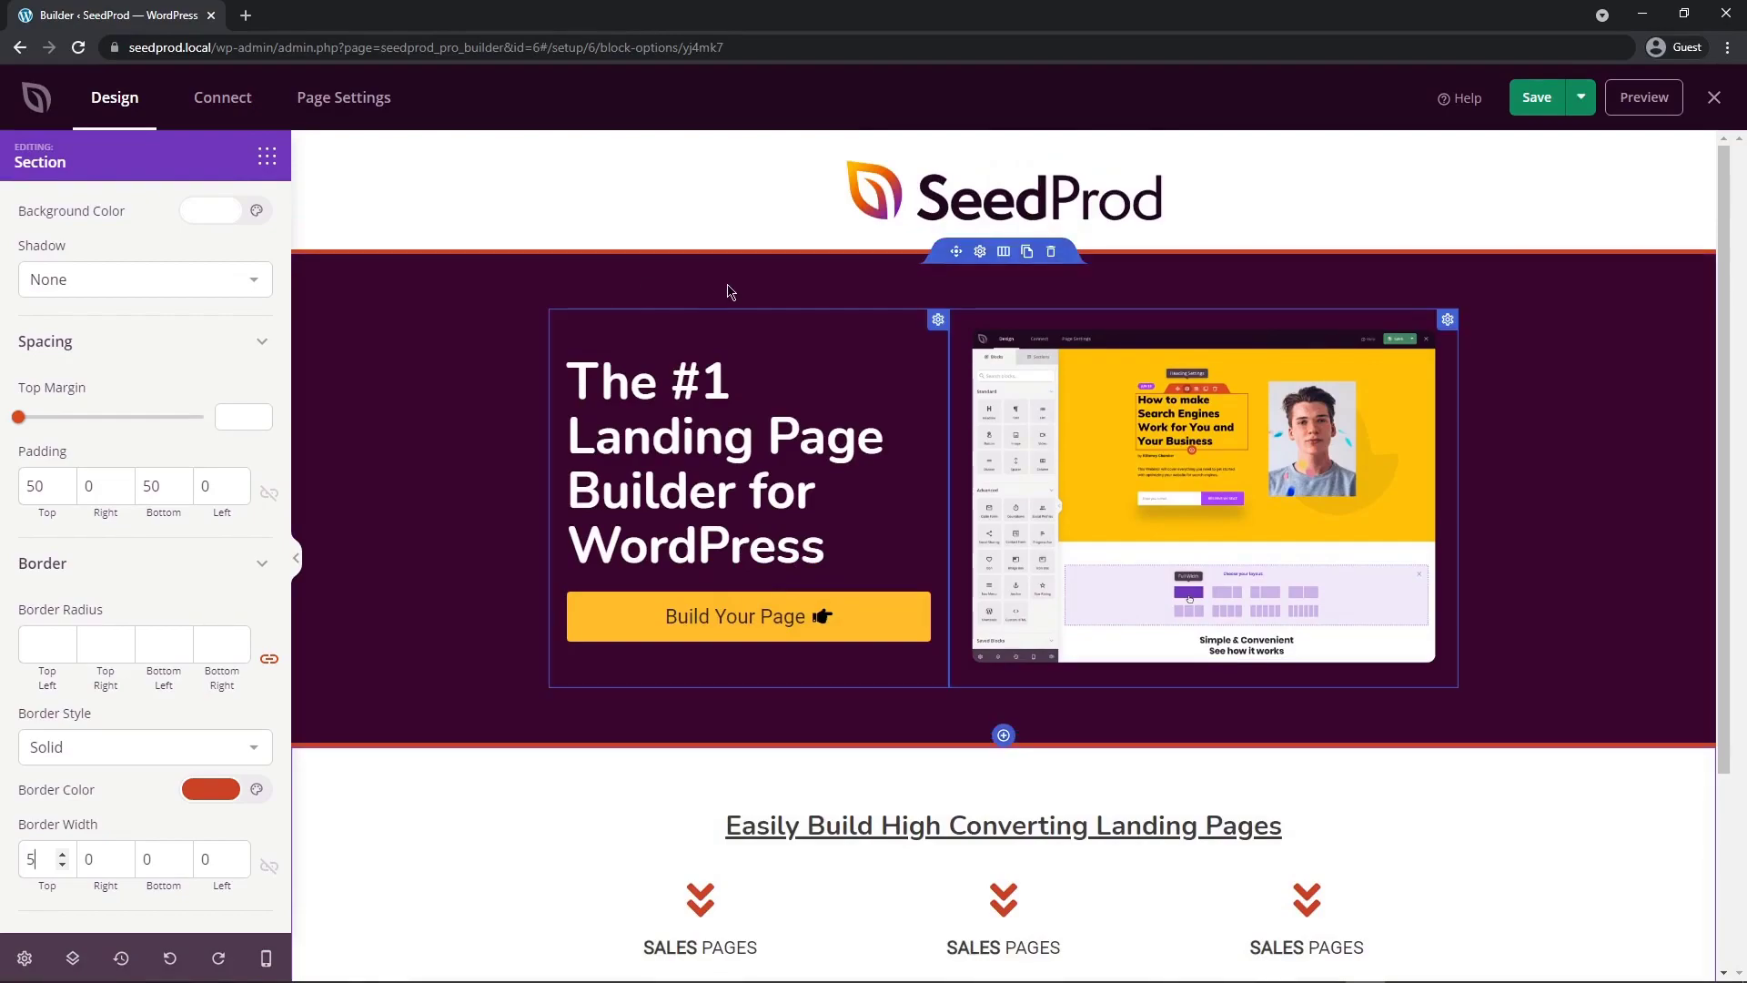
scroll(546, 553, down, 3)
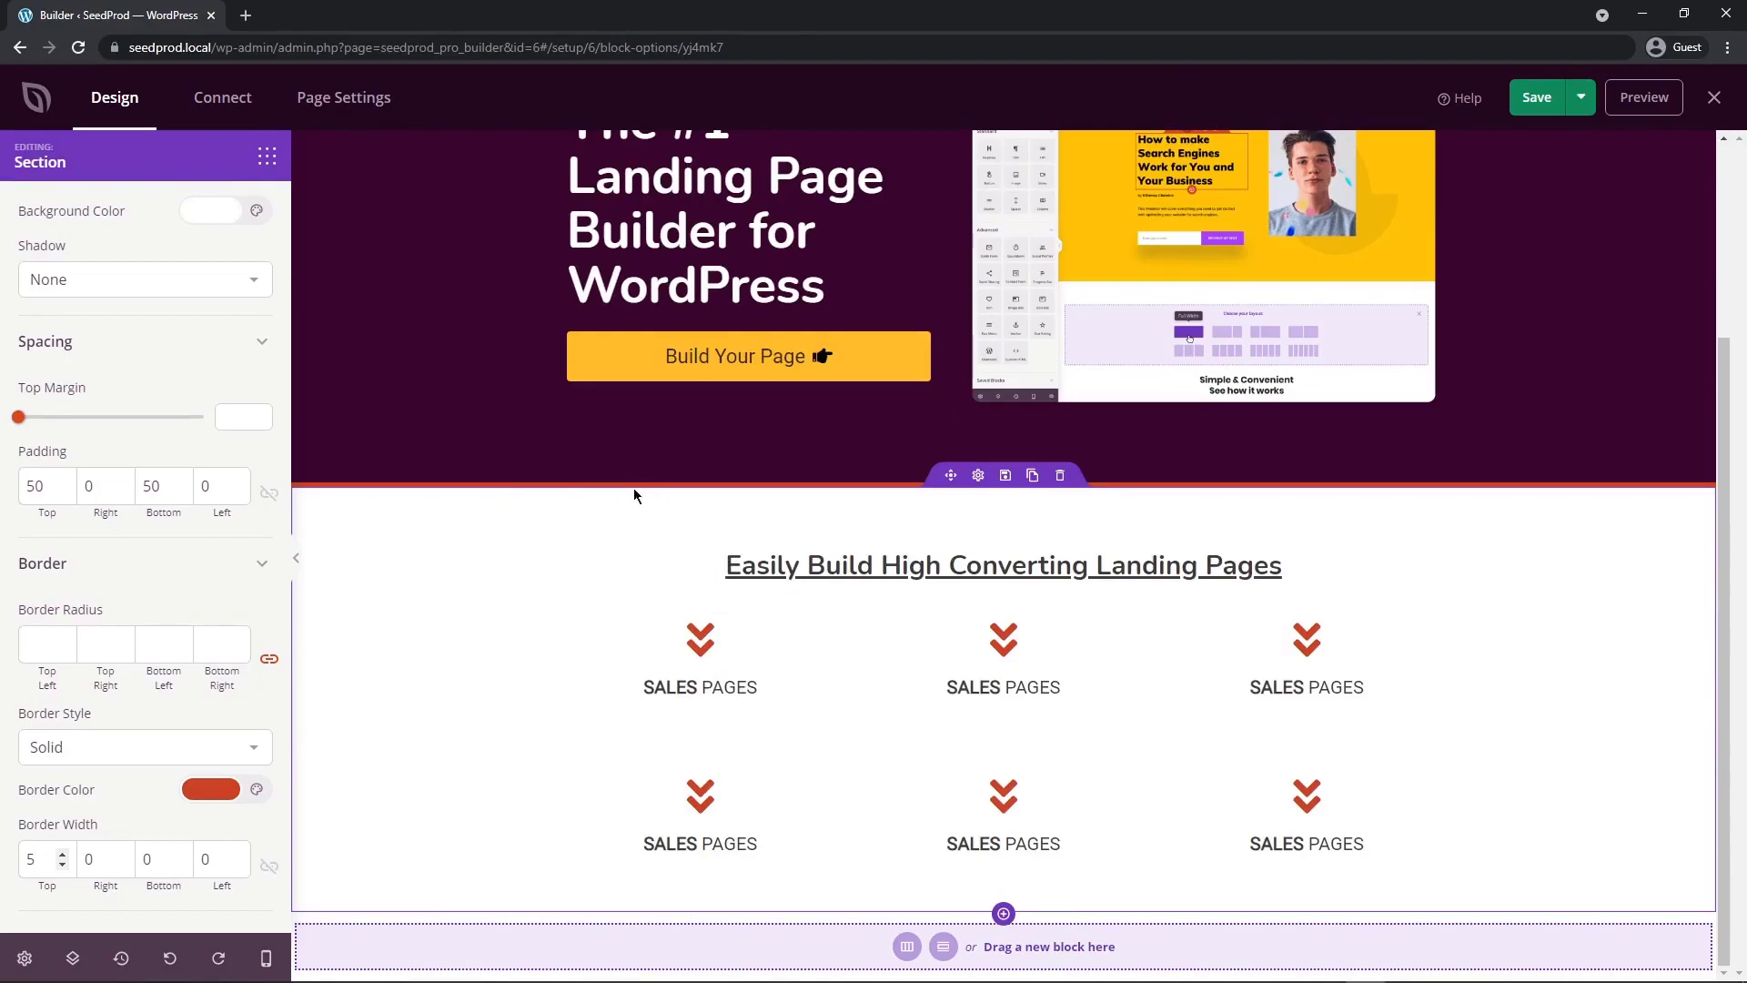
scroll(537, 570, up, 3)
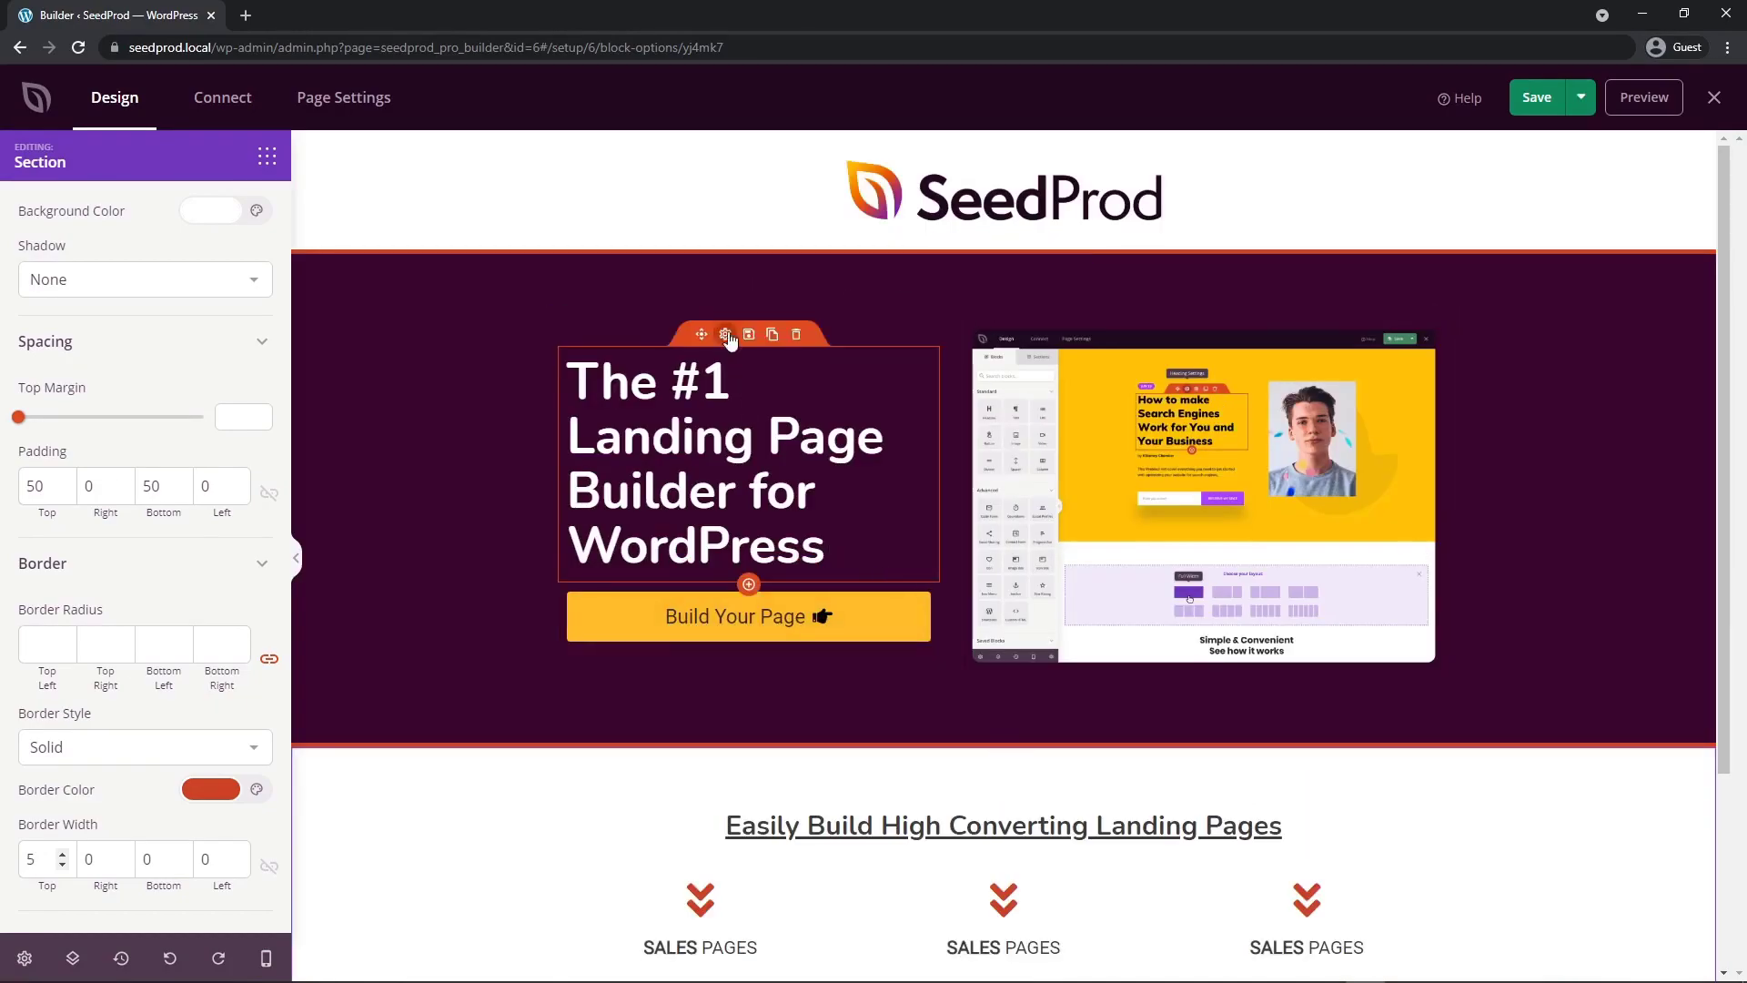
- Add a section with two equal columns below the feature section and place an Image block in its first column
scroll(589, 671, down, 3)
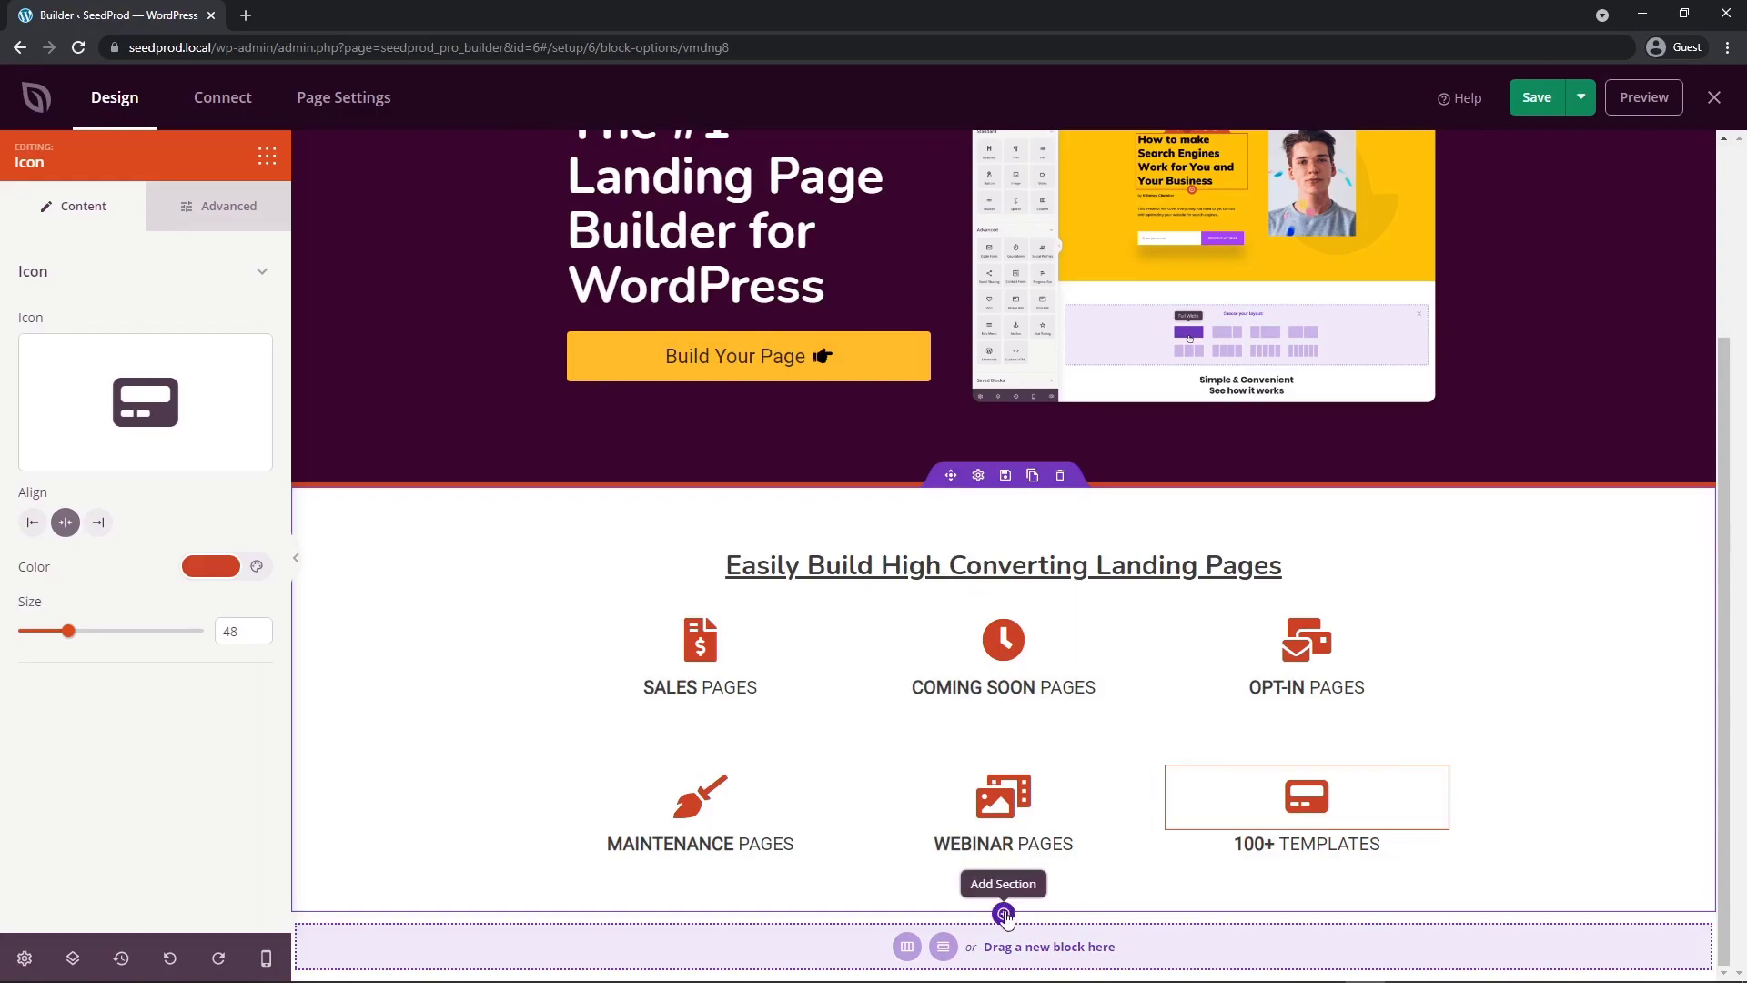
click(1004, 914)
scroll(1004, 916, down, 1)
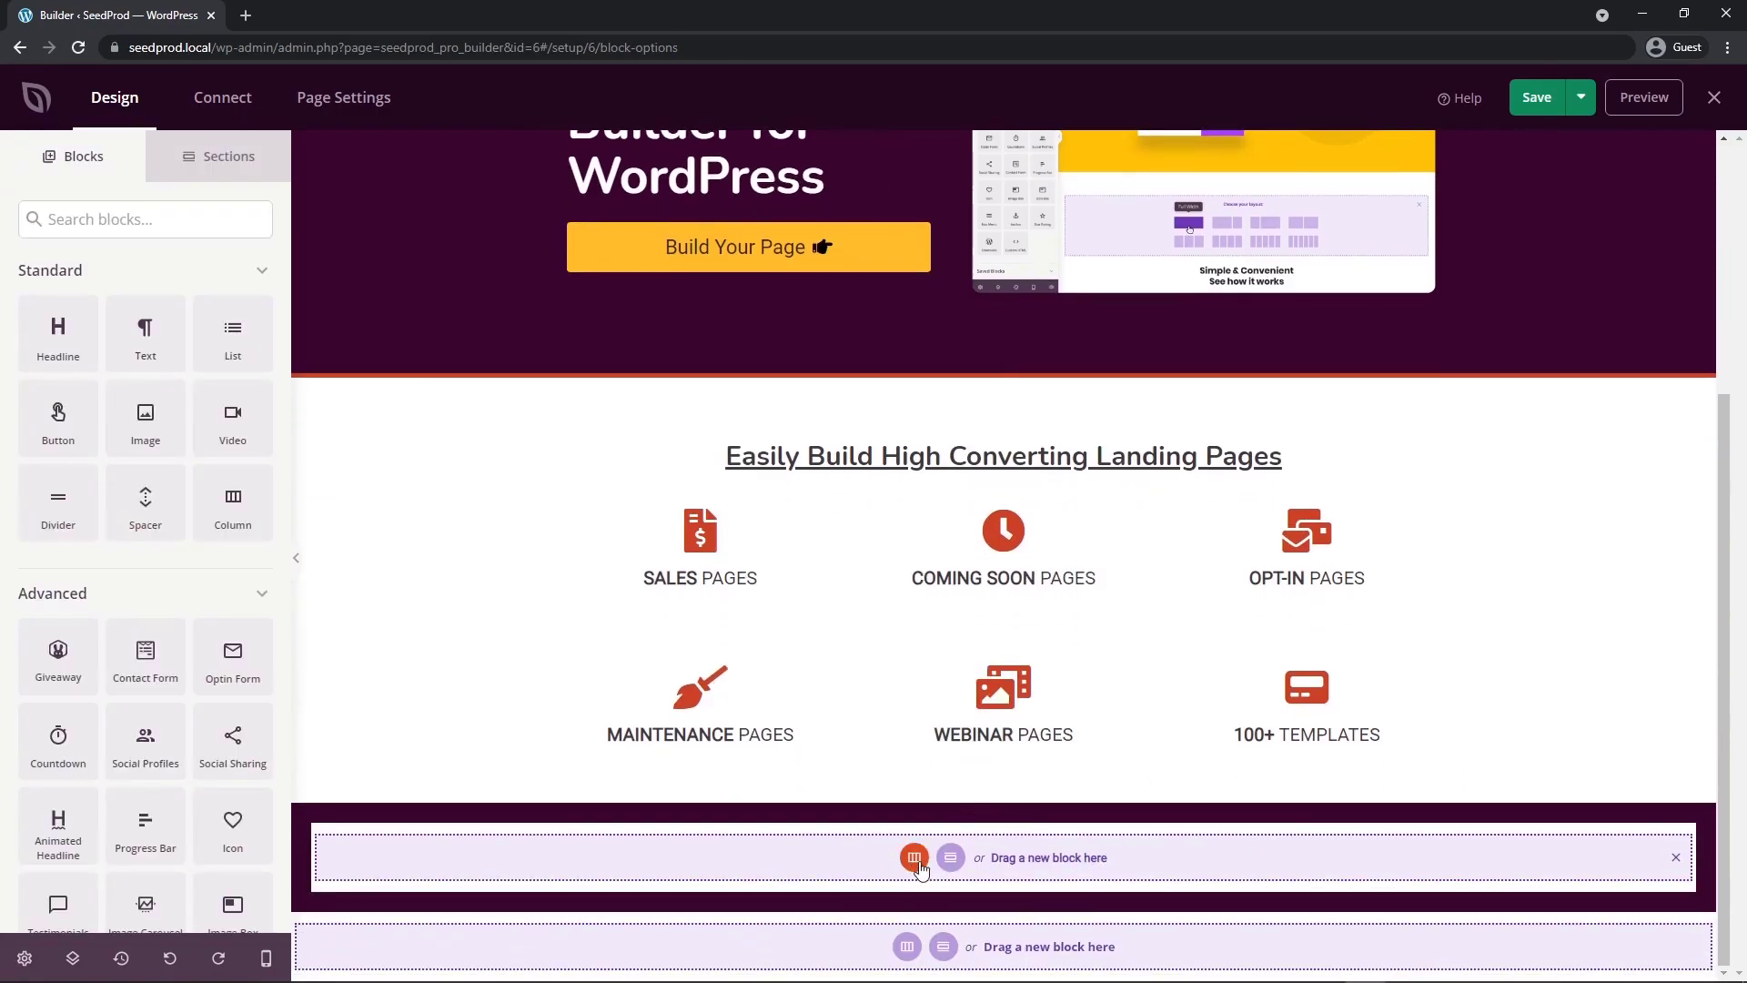
click(913, 852)
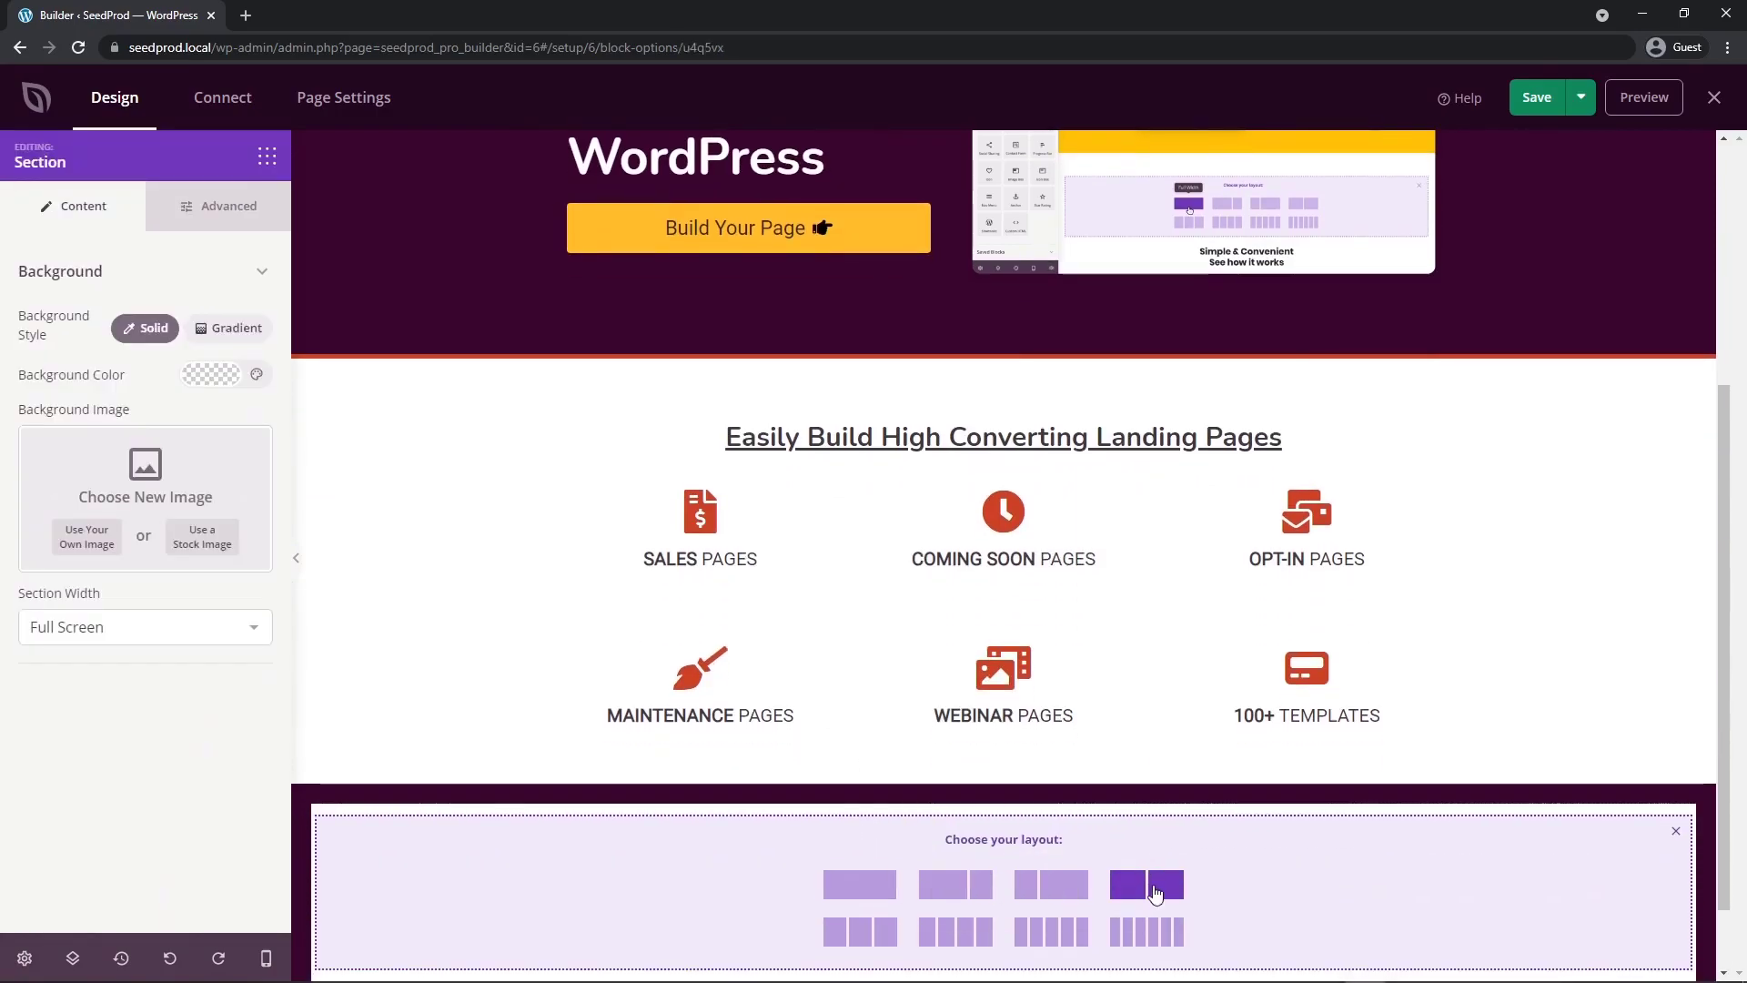
click(1154, 887)
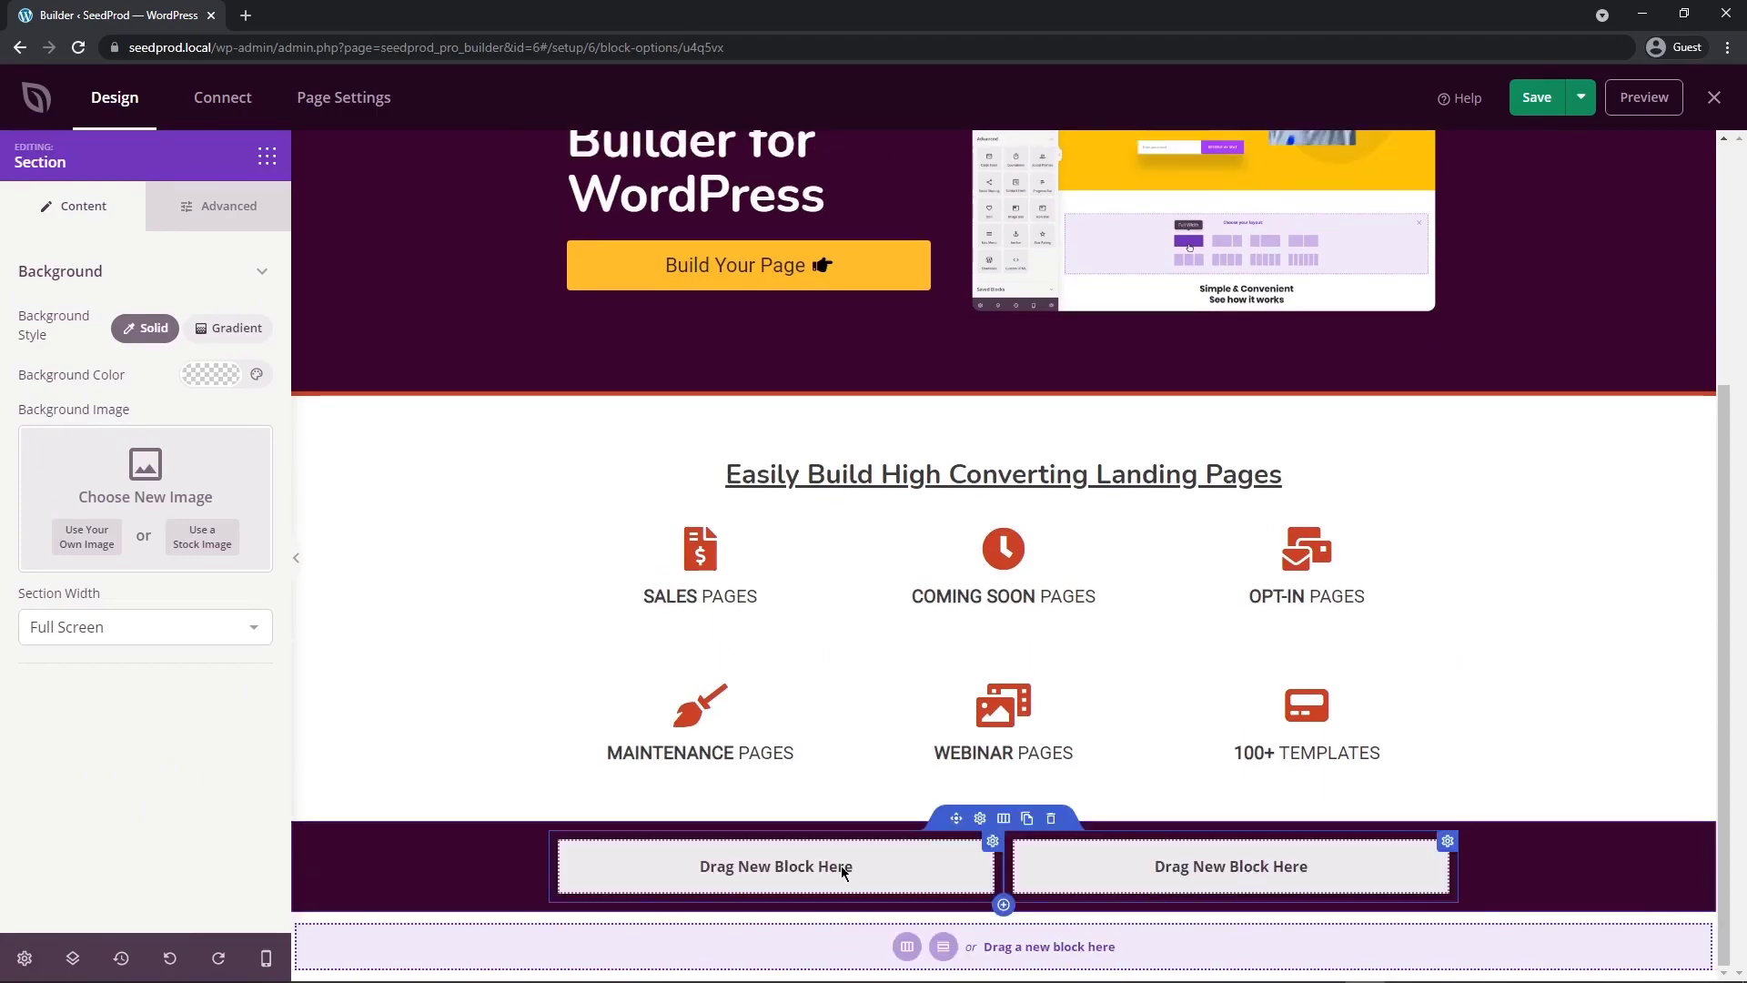
click(267, 156)
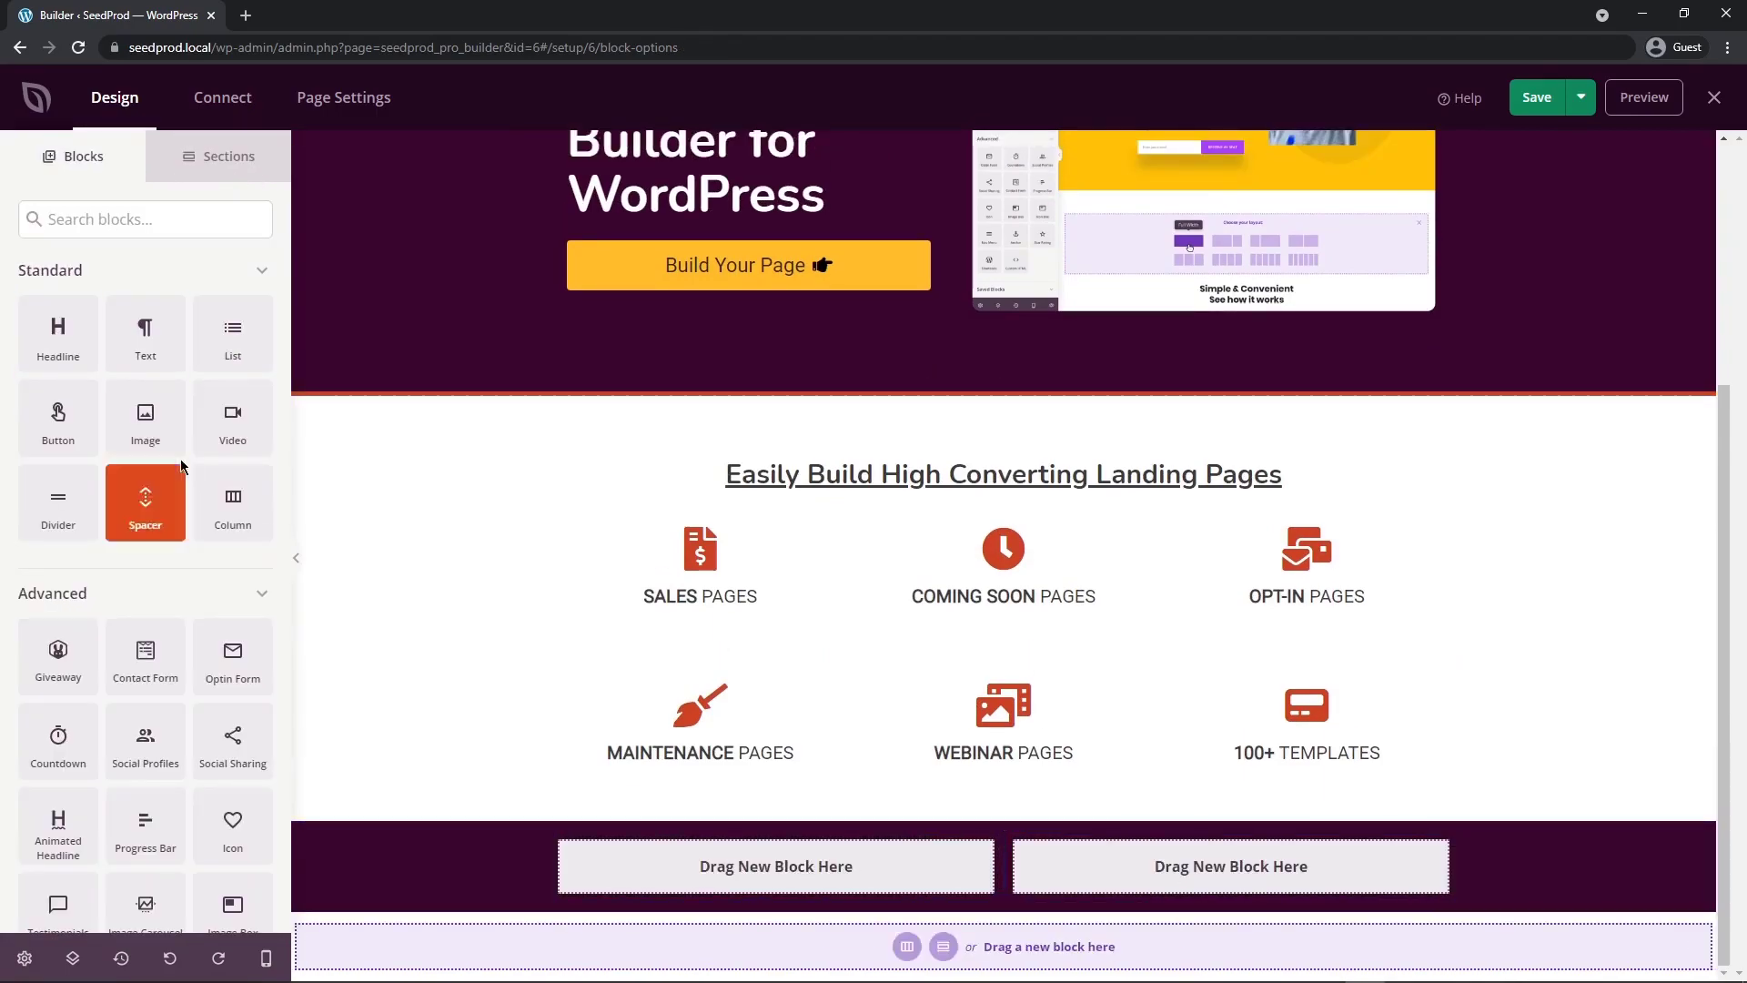
drag(146, 418, 775, 866)
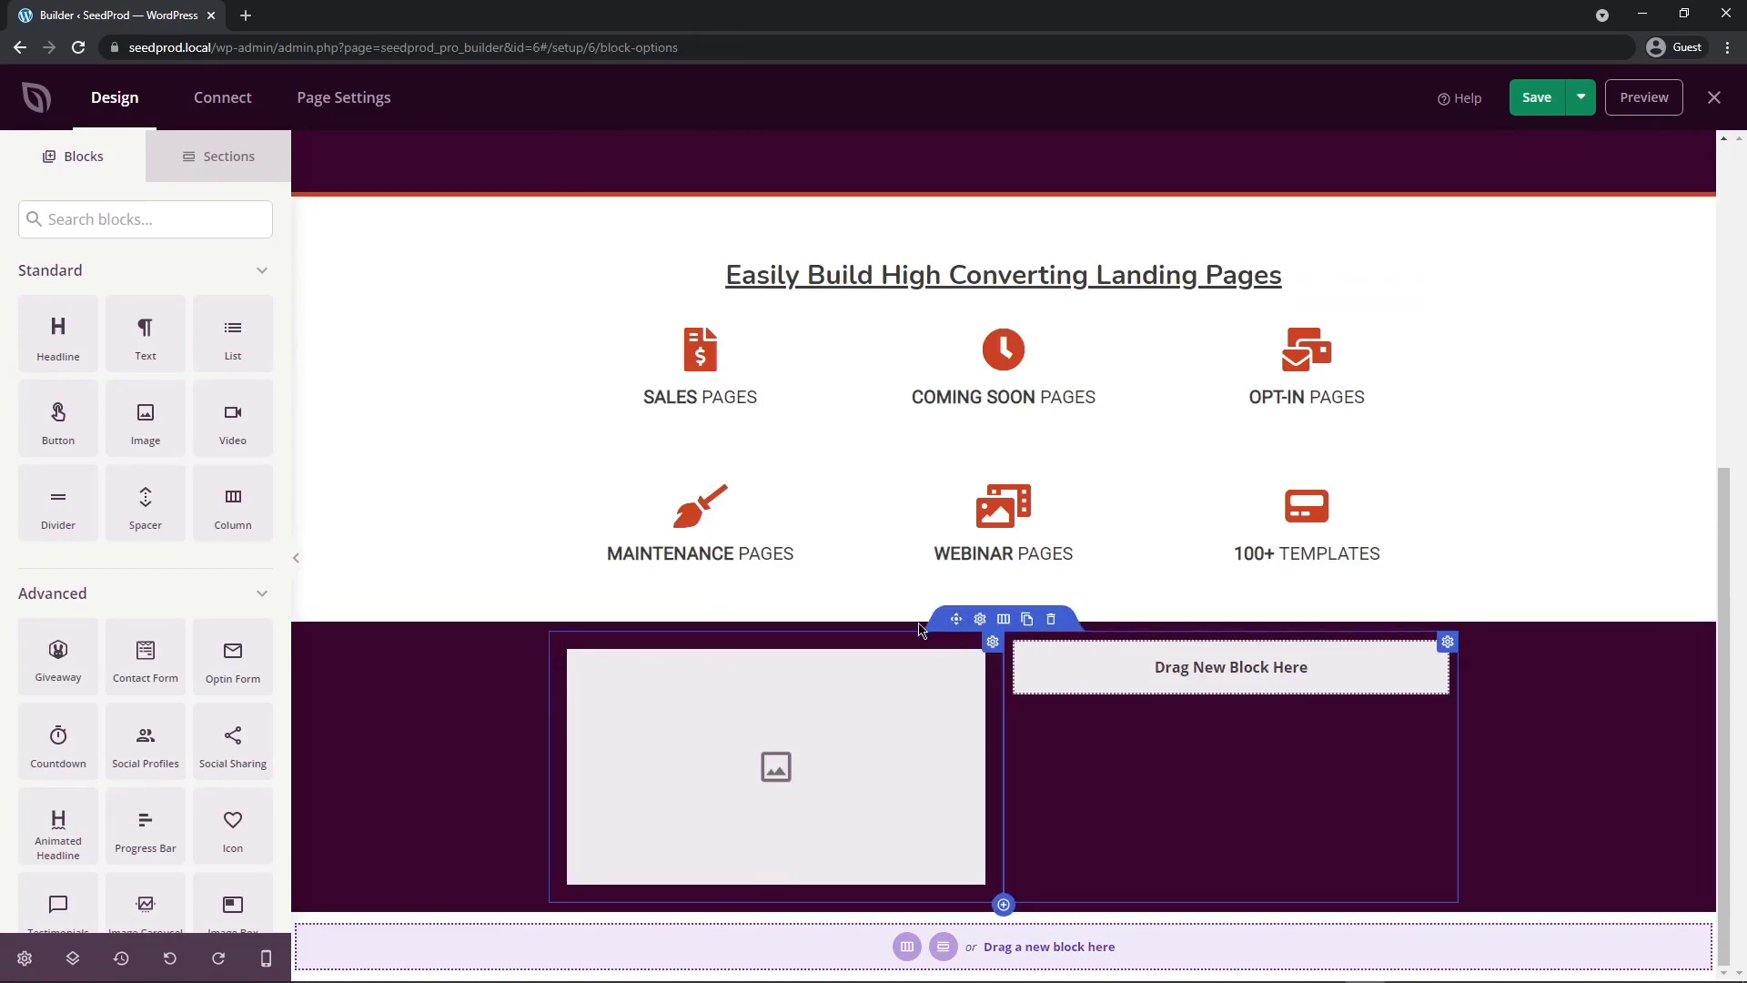
- Set the new section's padding to 50 at the top and bottom and 0 at the right and left, and open its border settings
click(976, 611)
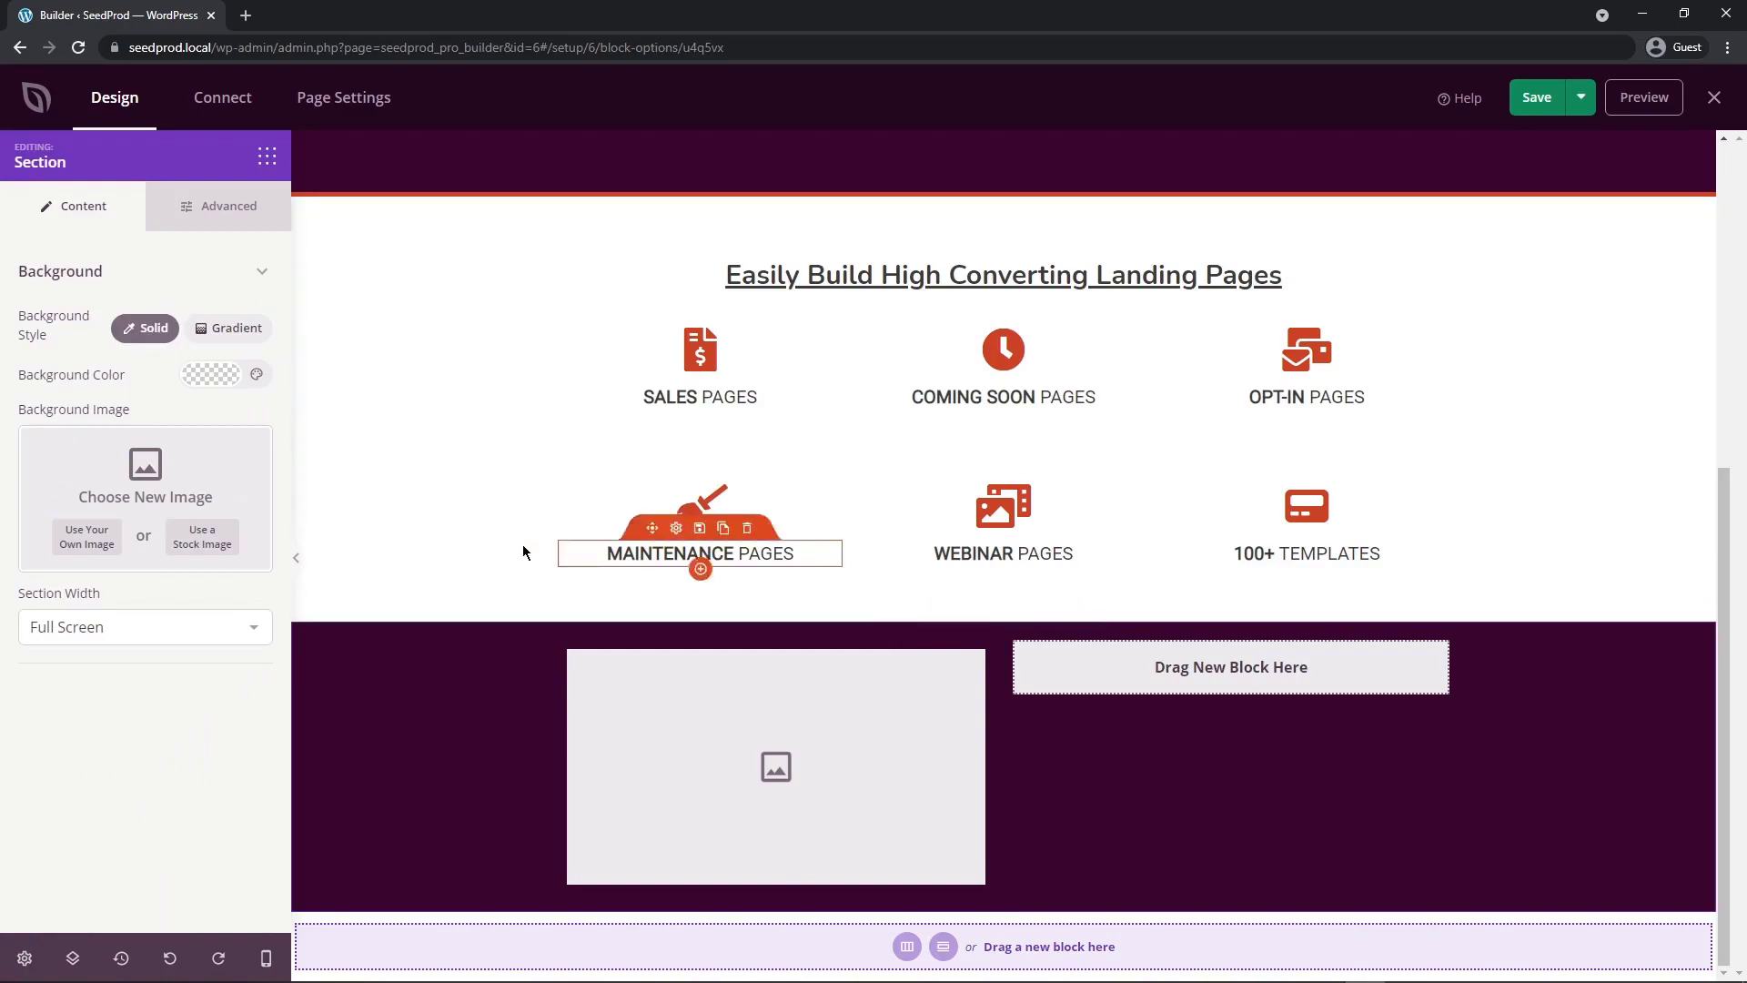
click(225, 219)
click(67, 452)
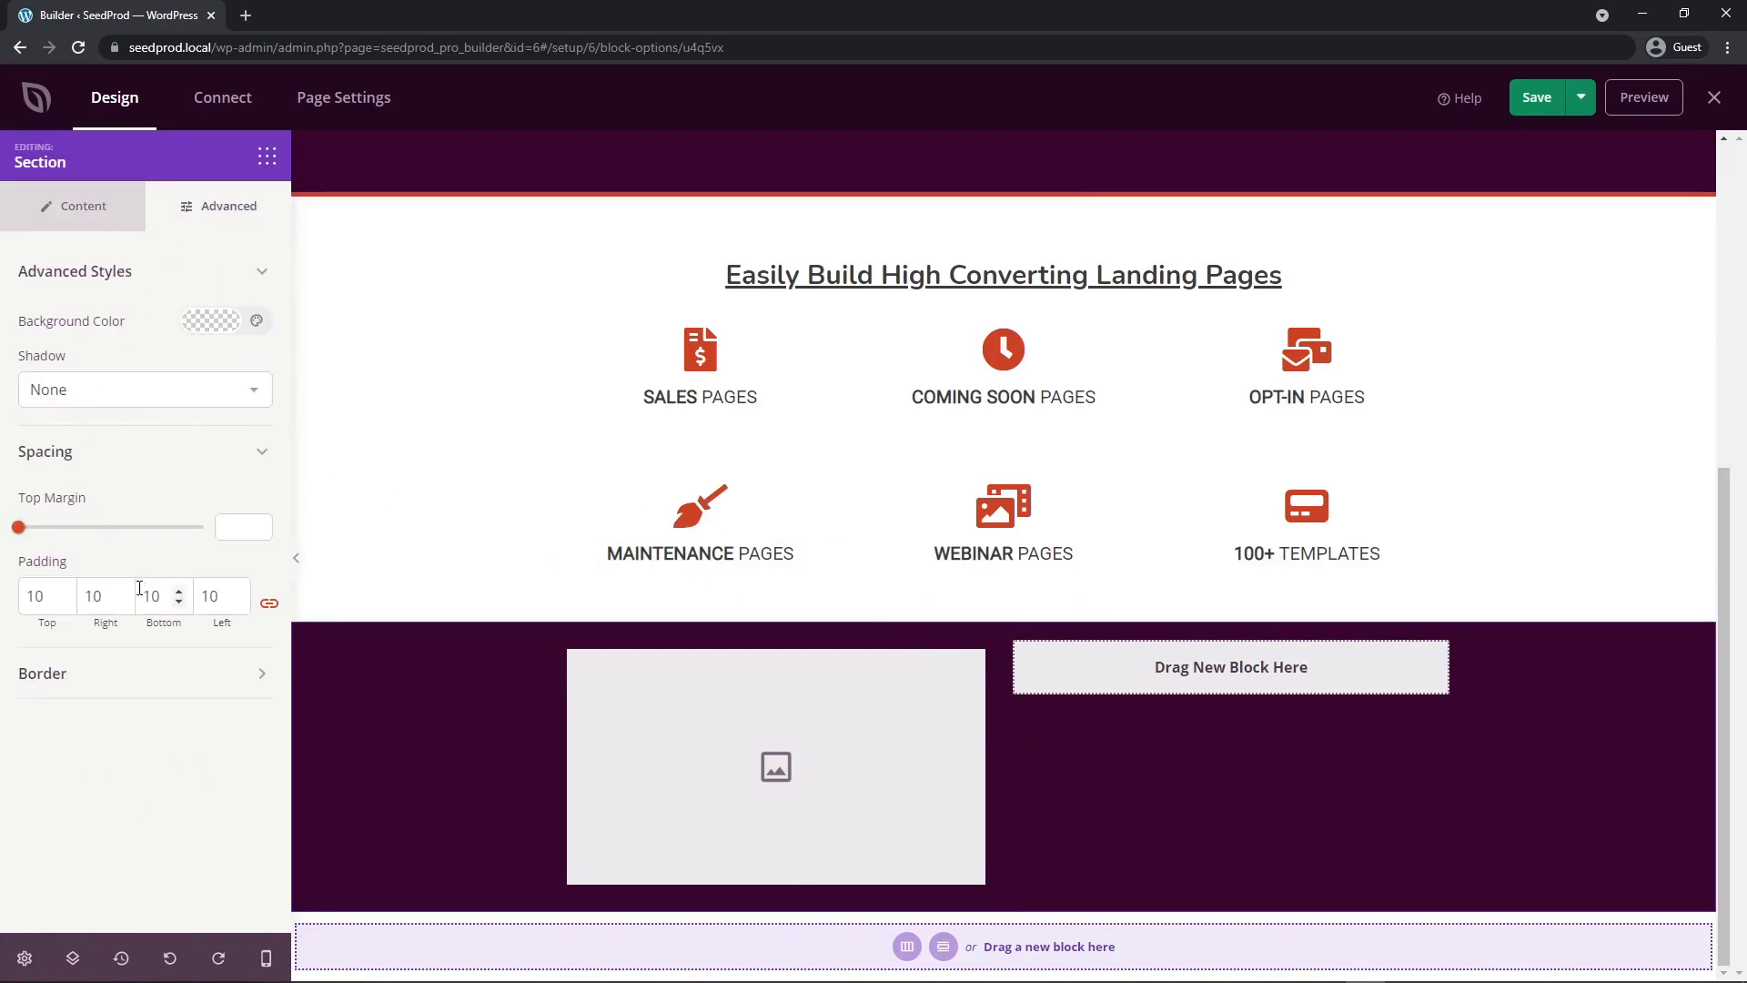
text(0)
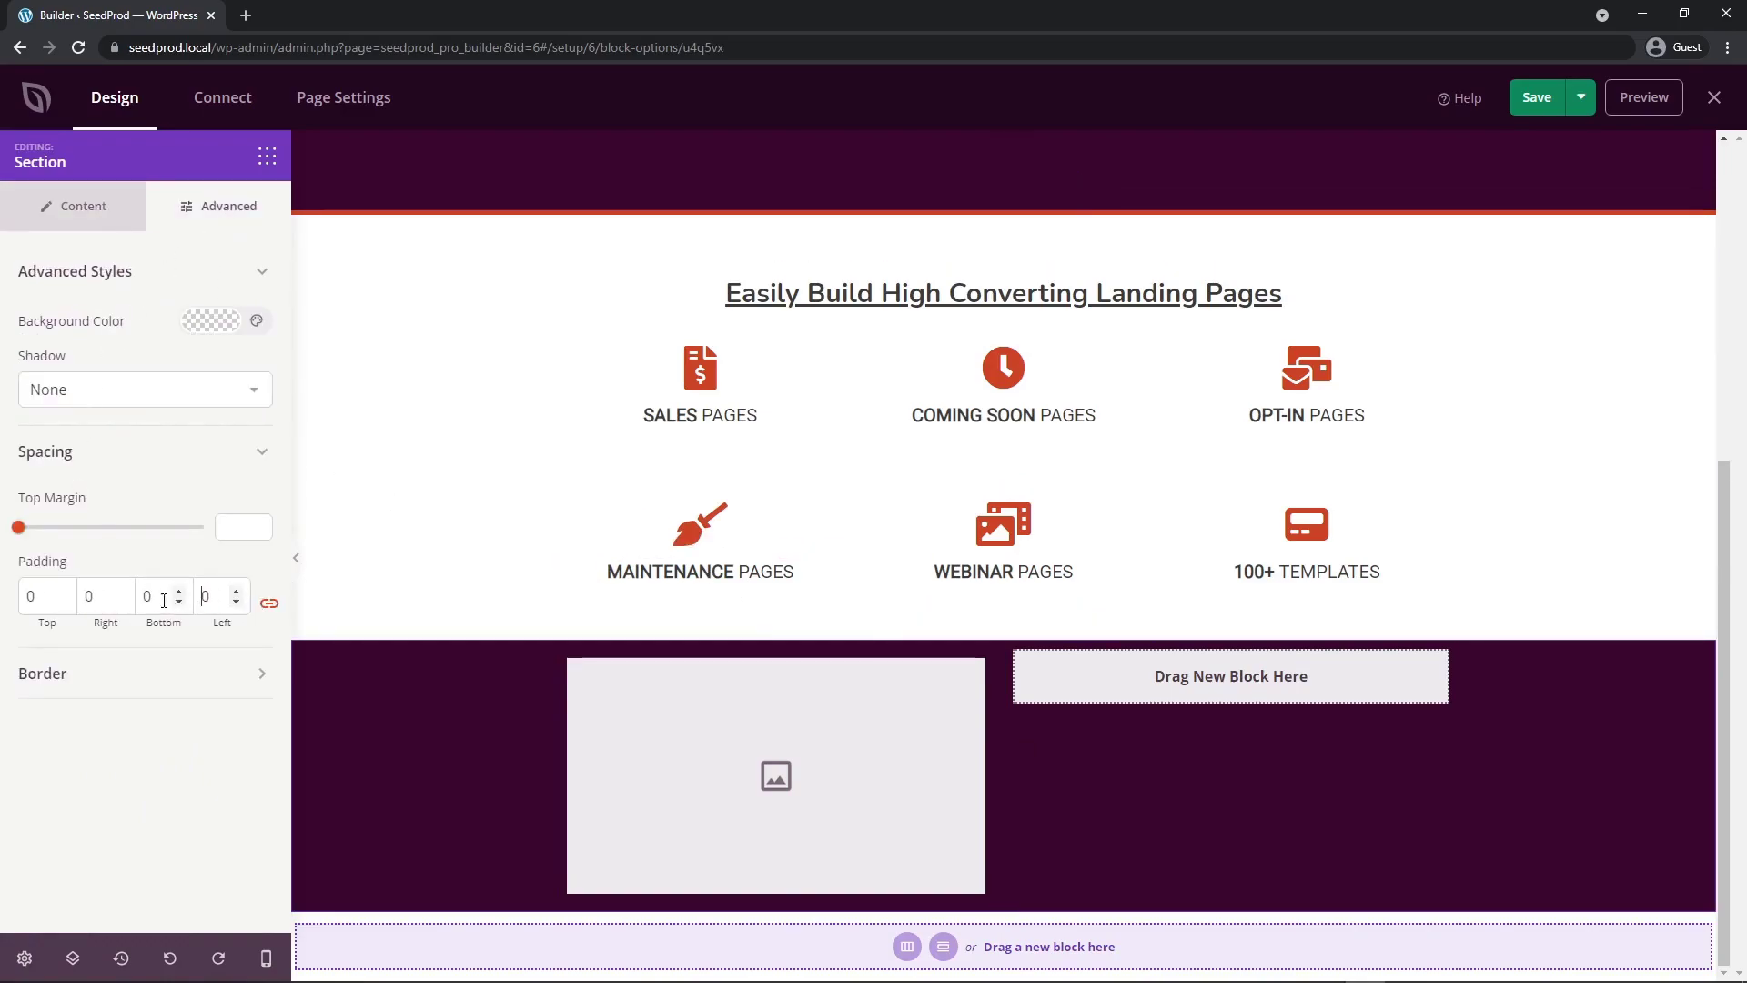
click(270, 604)
double_click(28, 593)
text(50)
double_click(147, 594)
text(50)
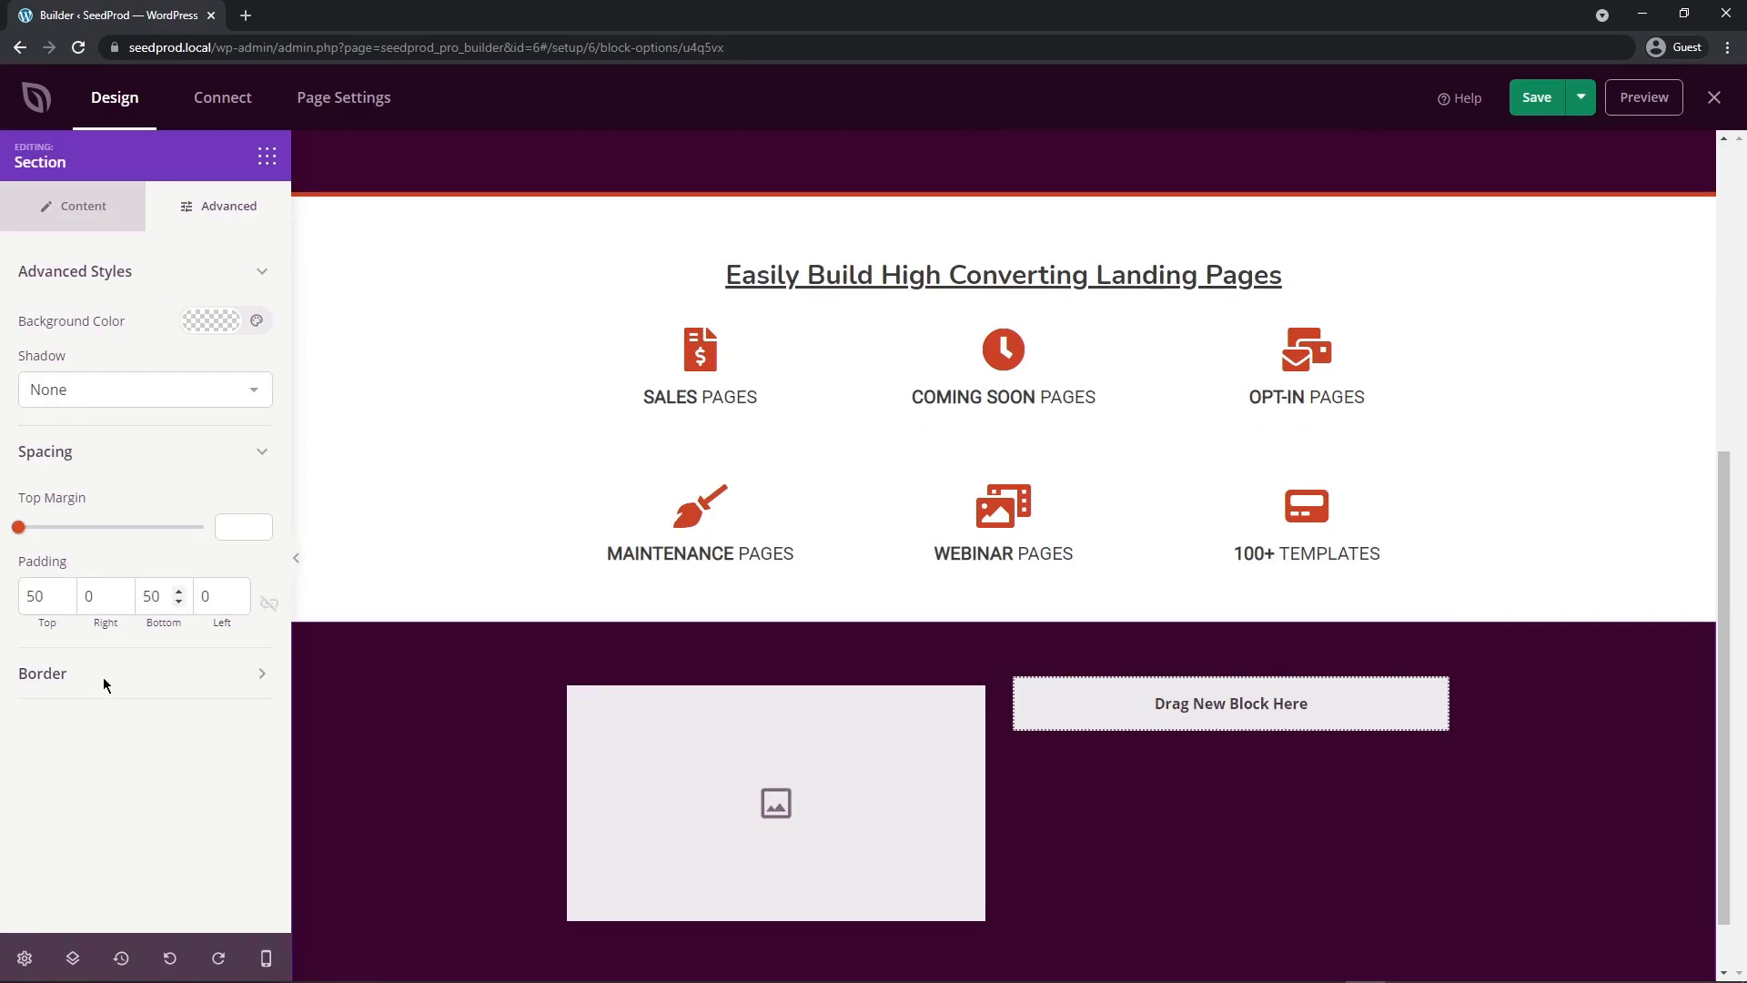
click(134, 682)
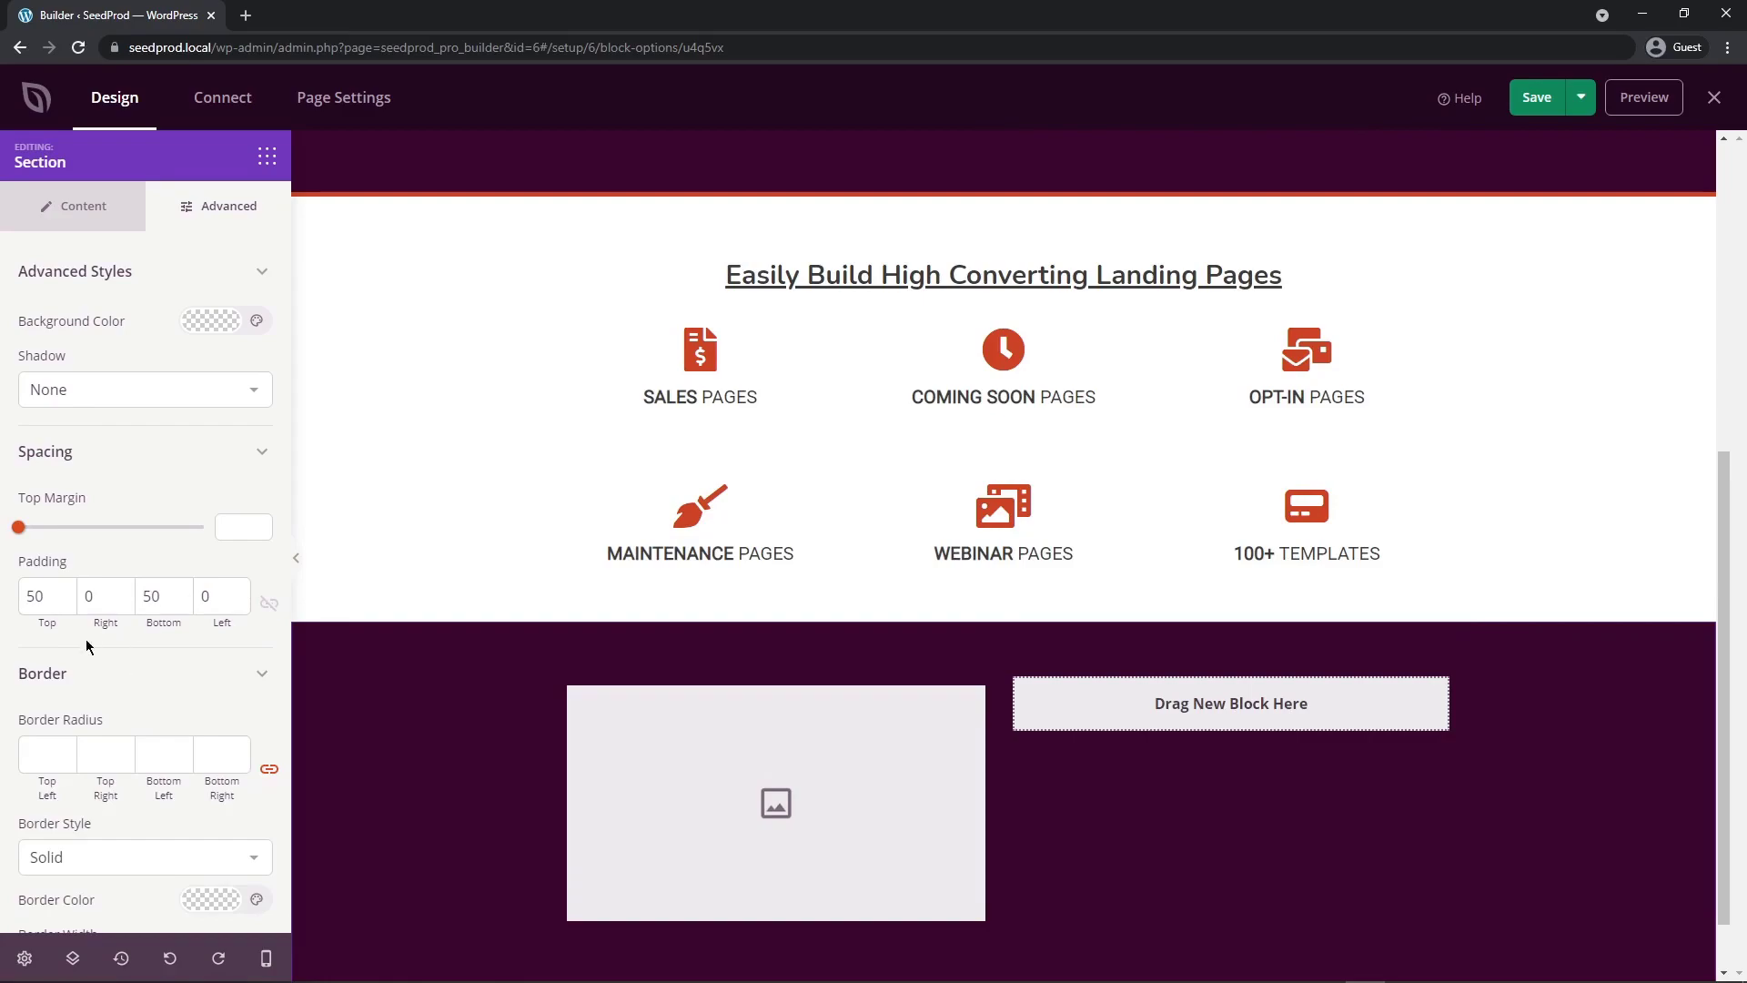
- Give the new section a border in the red global color, 5 wide at the top and 0 on the other sides, unlinked
scroll(88, 710, down, 1)
click(204, 788)
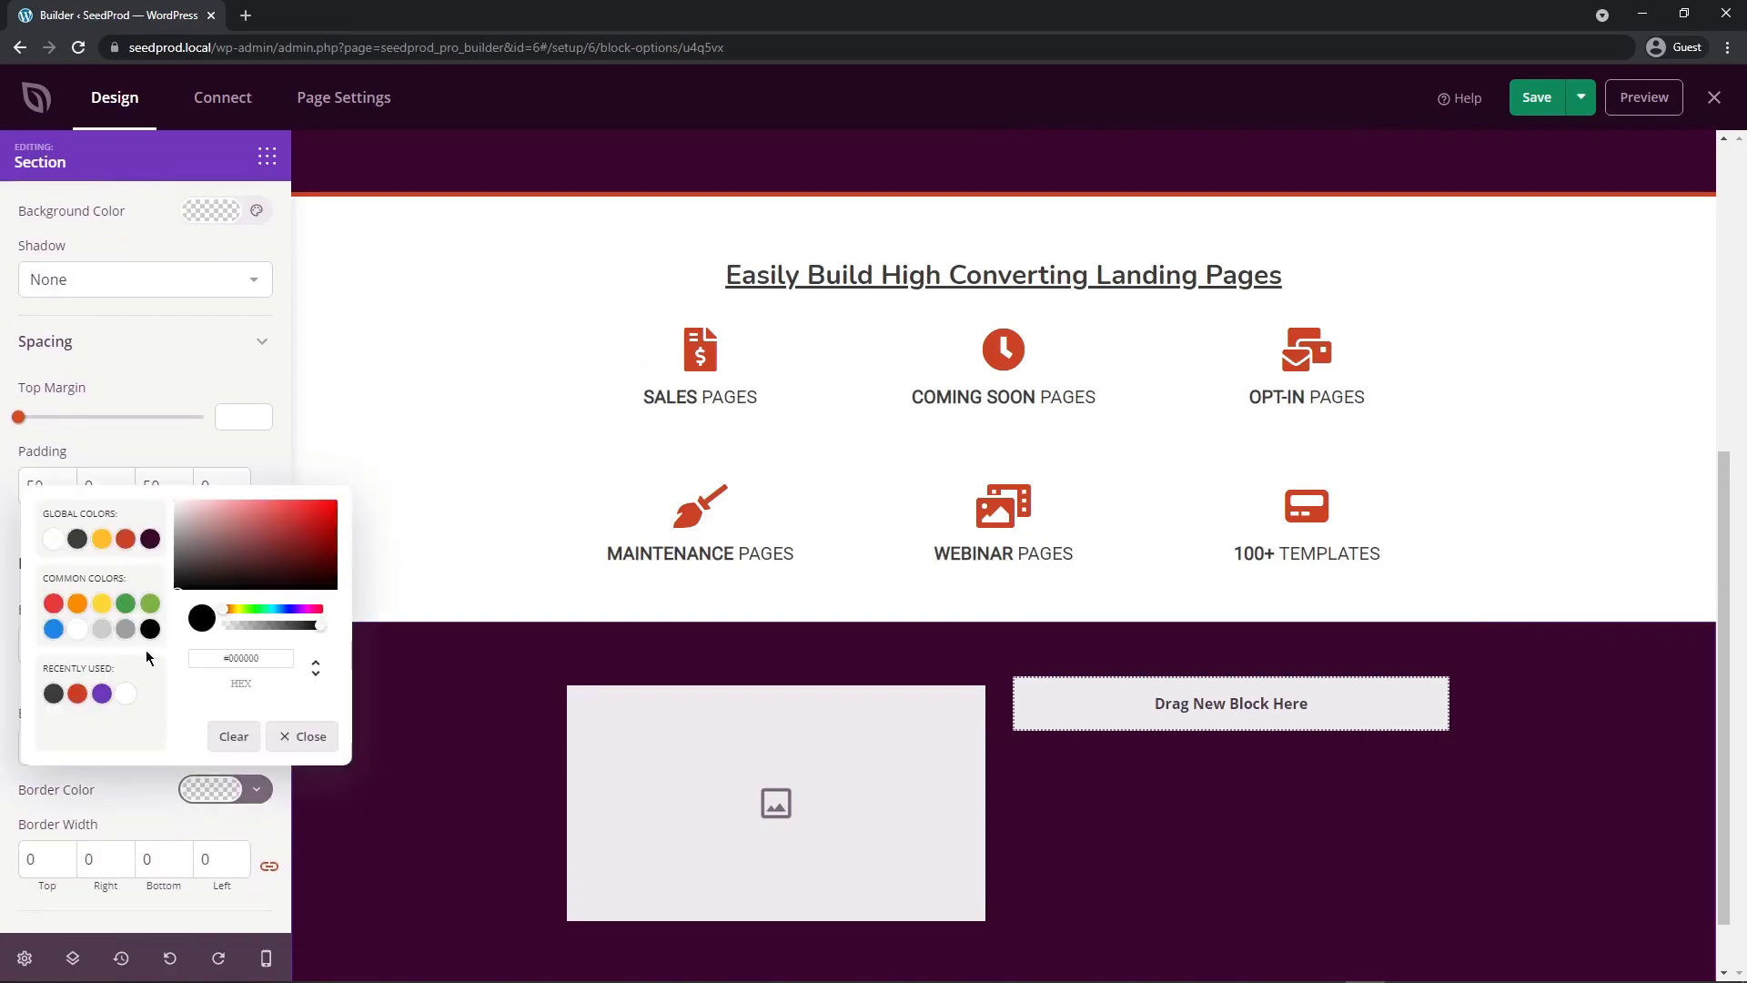
click(124, 539)
click(244, 866)
click(59, 859)
key(BackSpace)
text(5)
scroll(794, 699, down, 1)
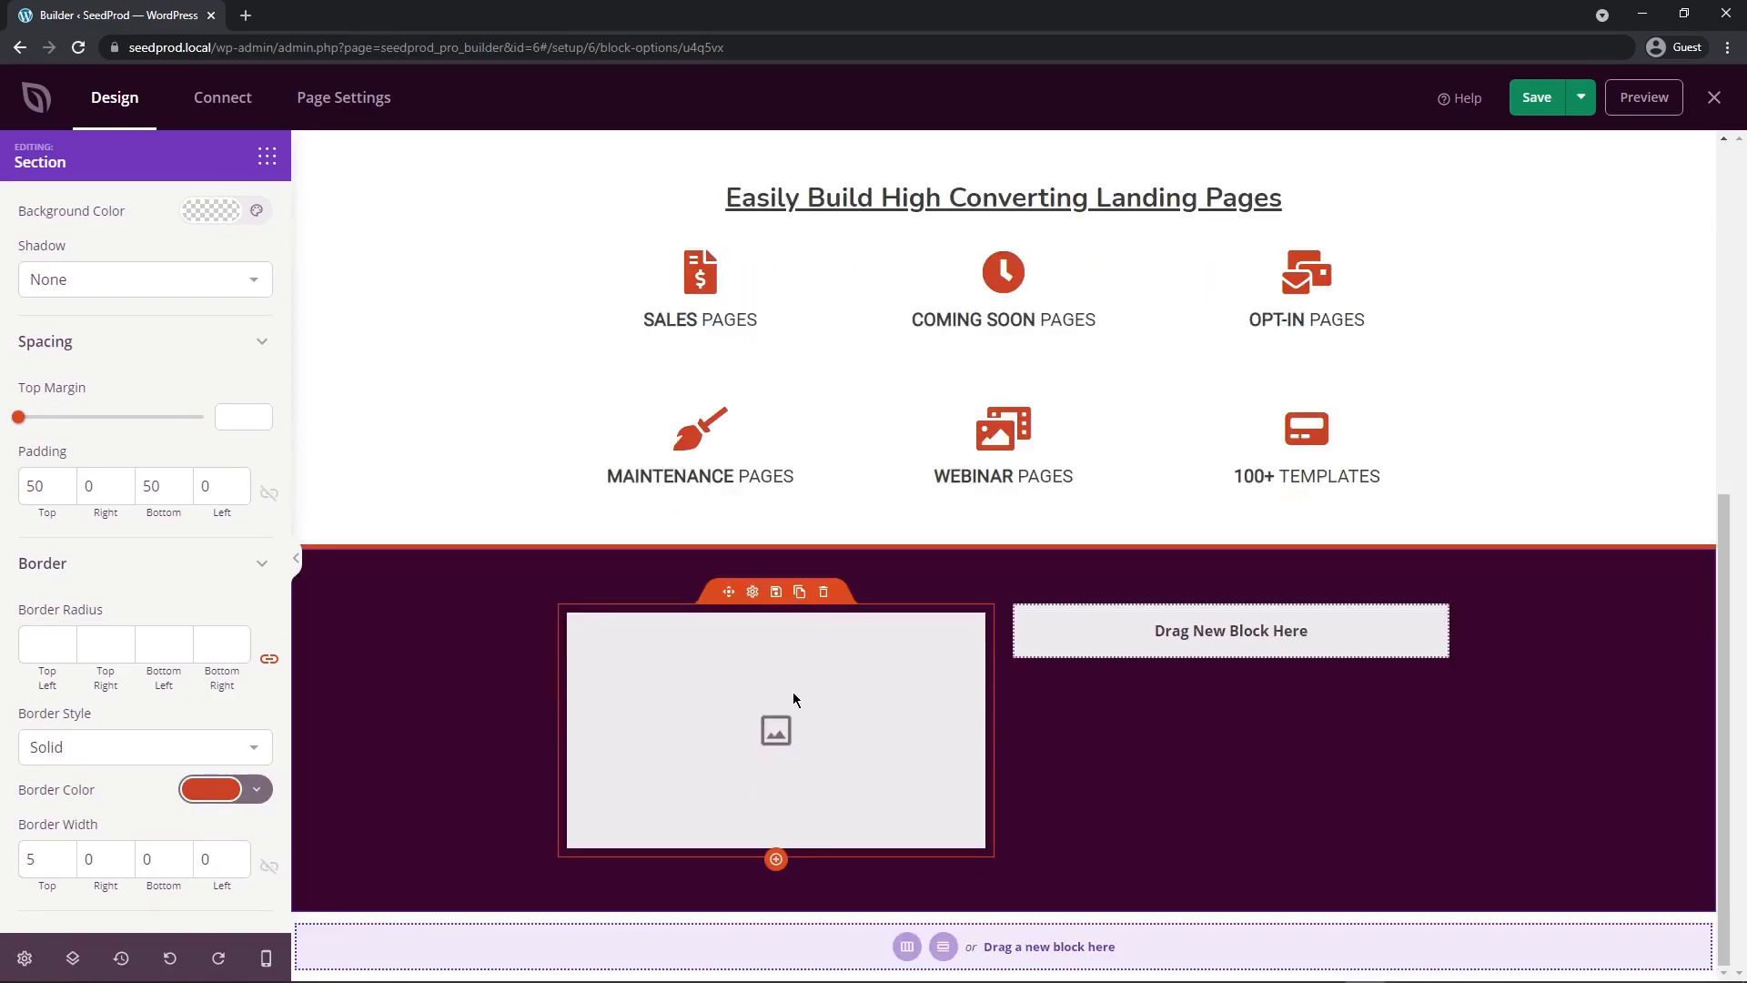
- Fill the Image block in the new section's first column with the image 1.webp from the media library
click(794, 699)
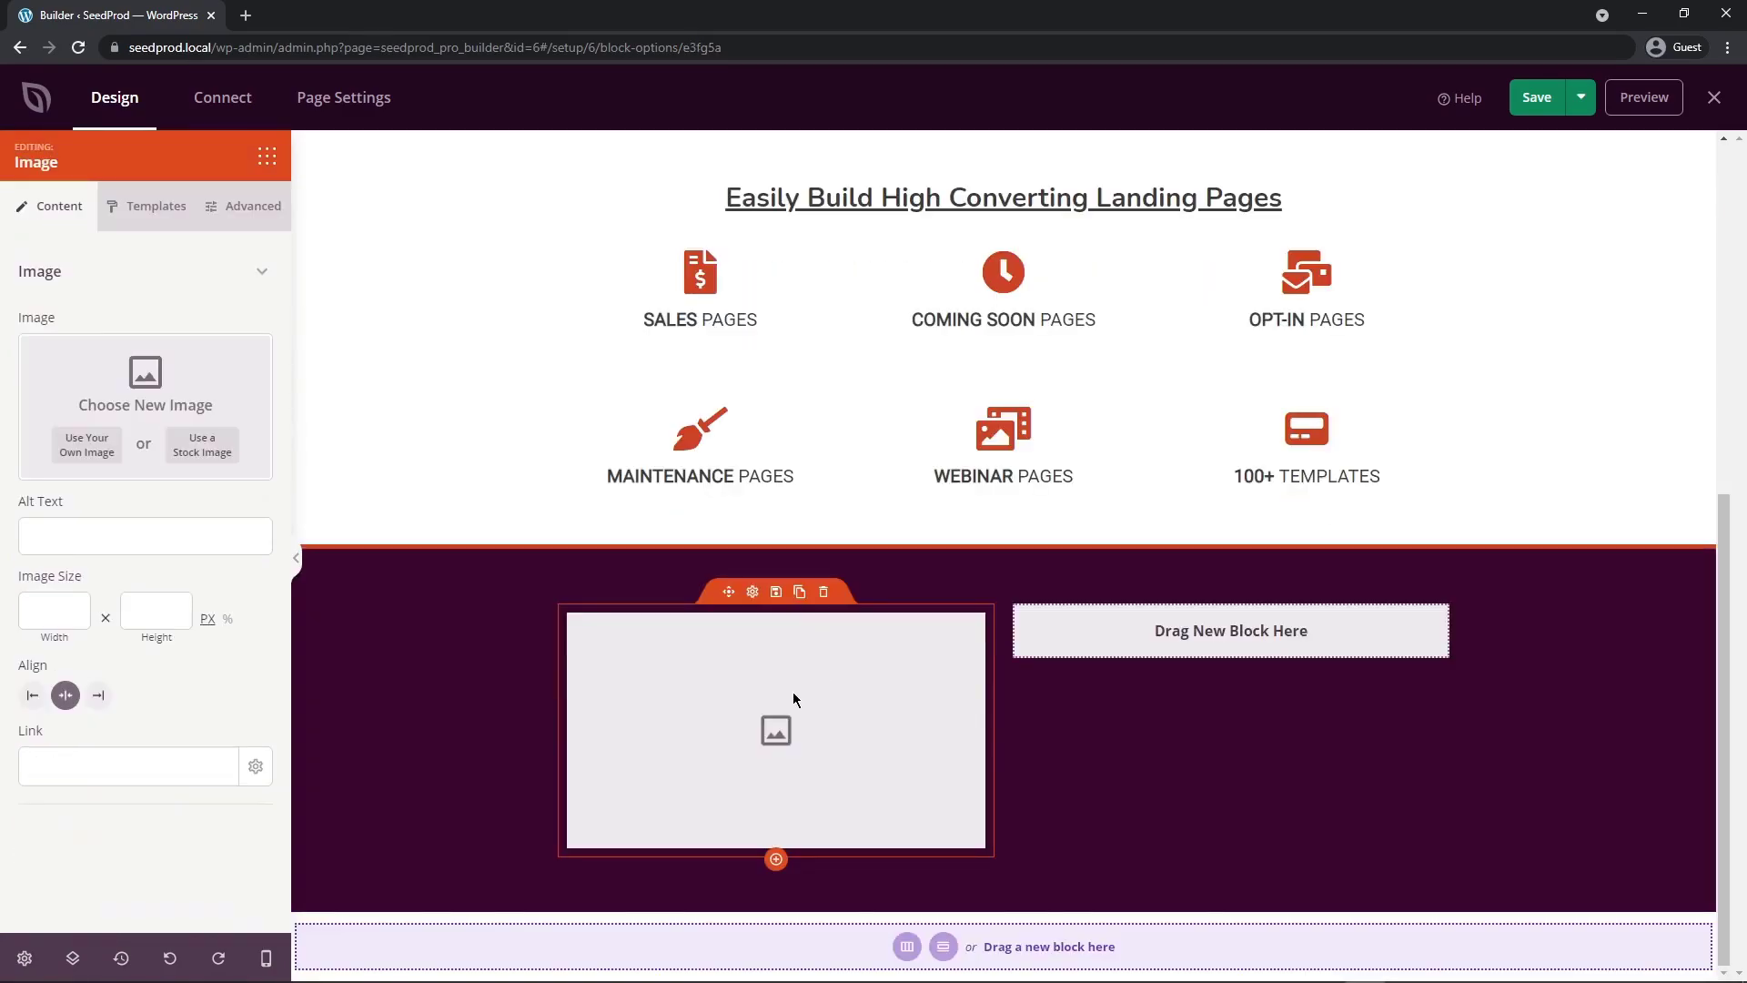
click(91, 450)
click(98, 164)
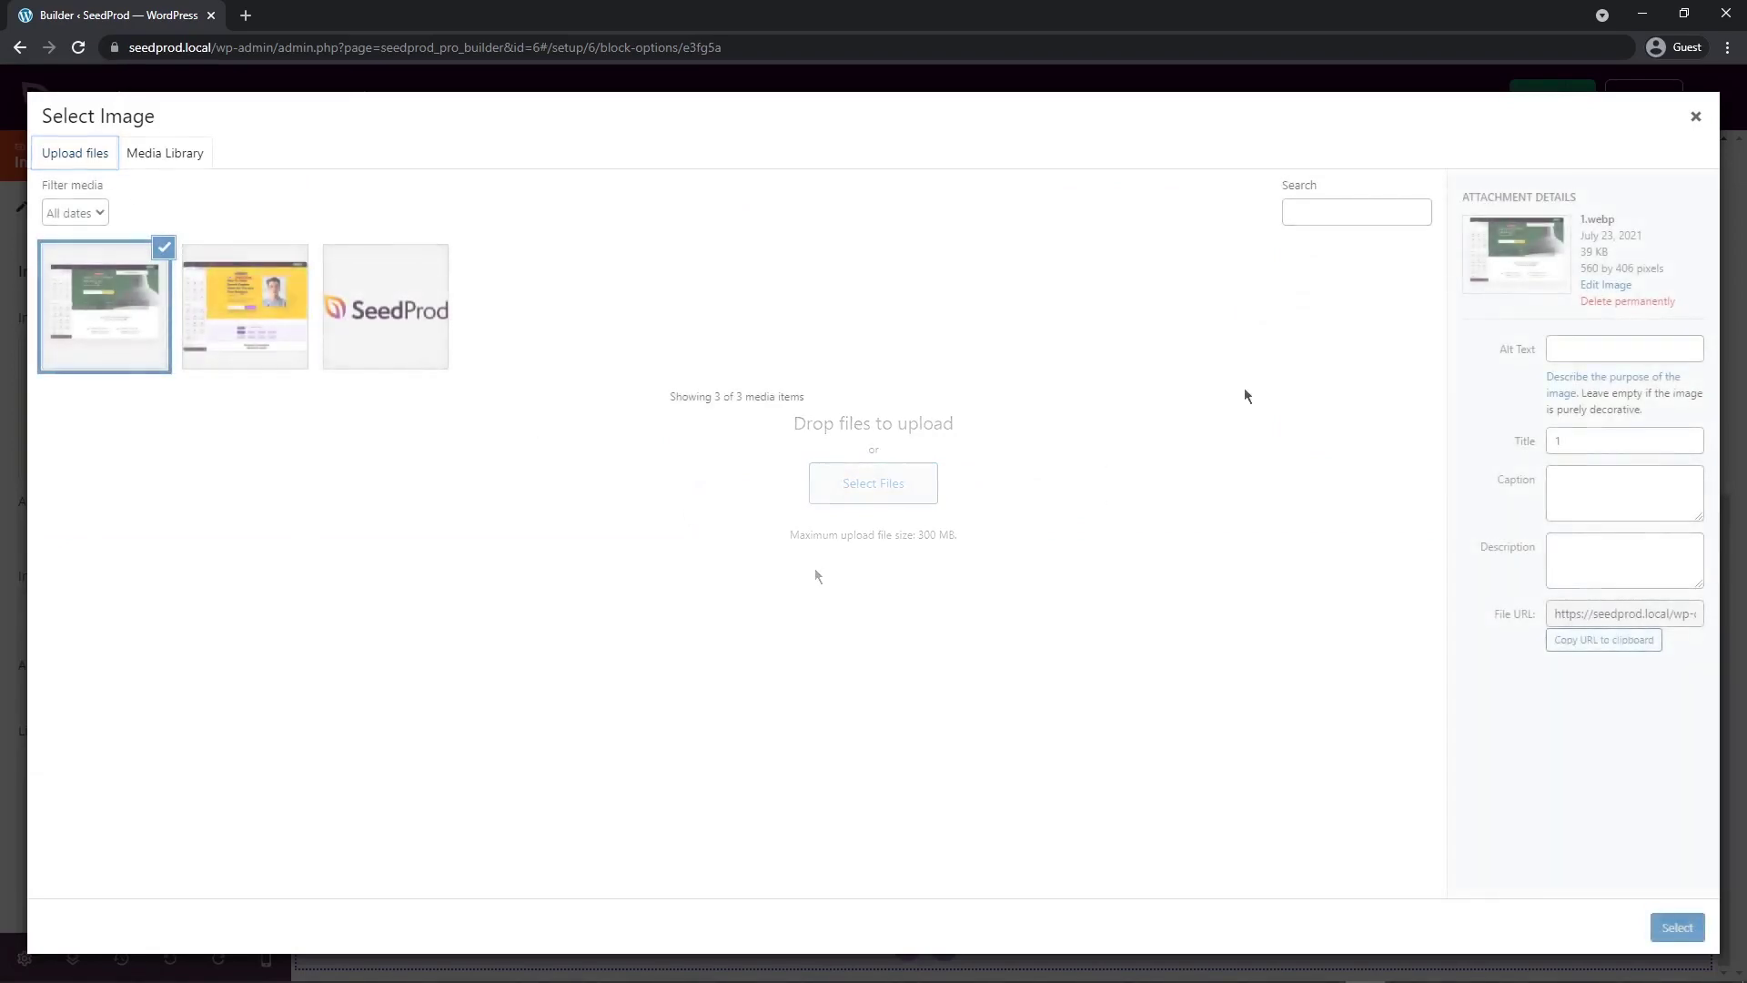
click(1677, 927)
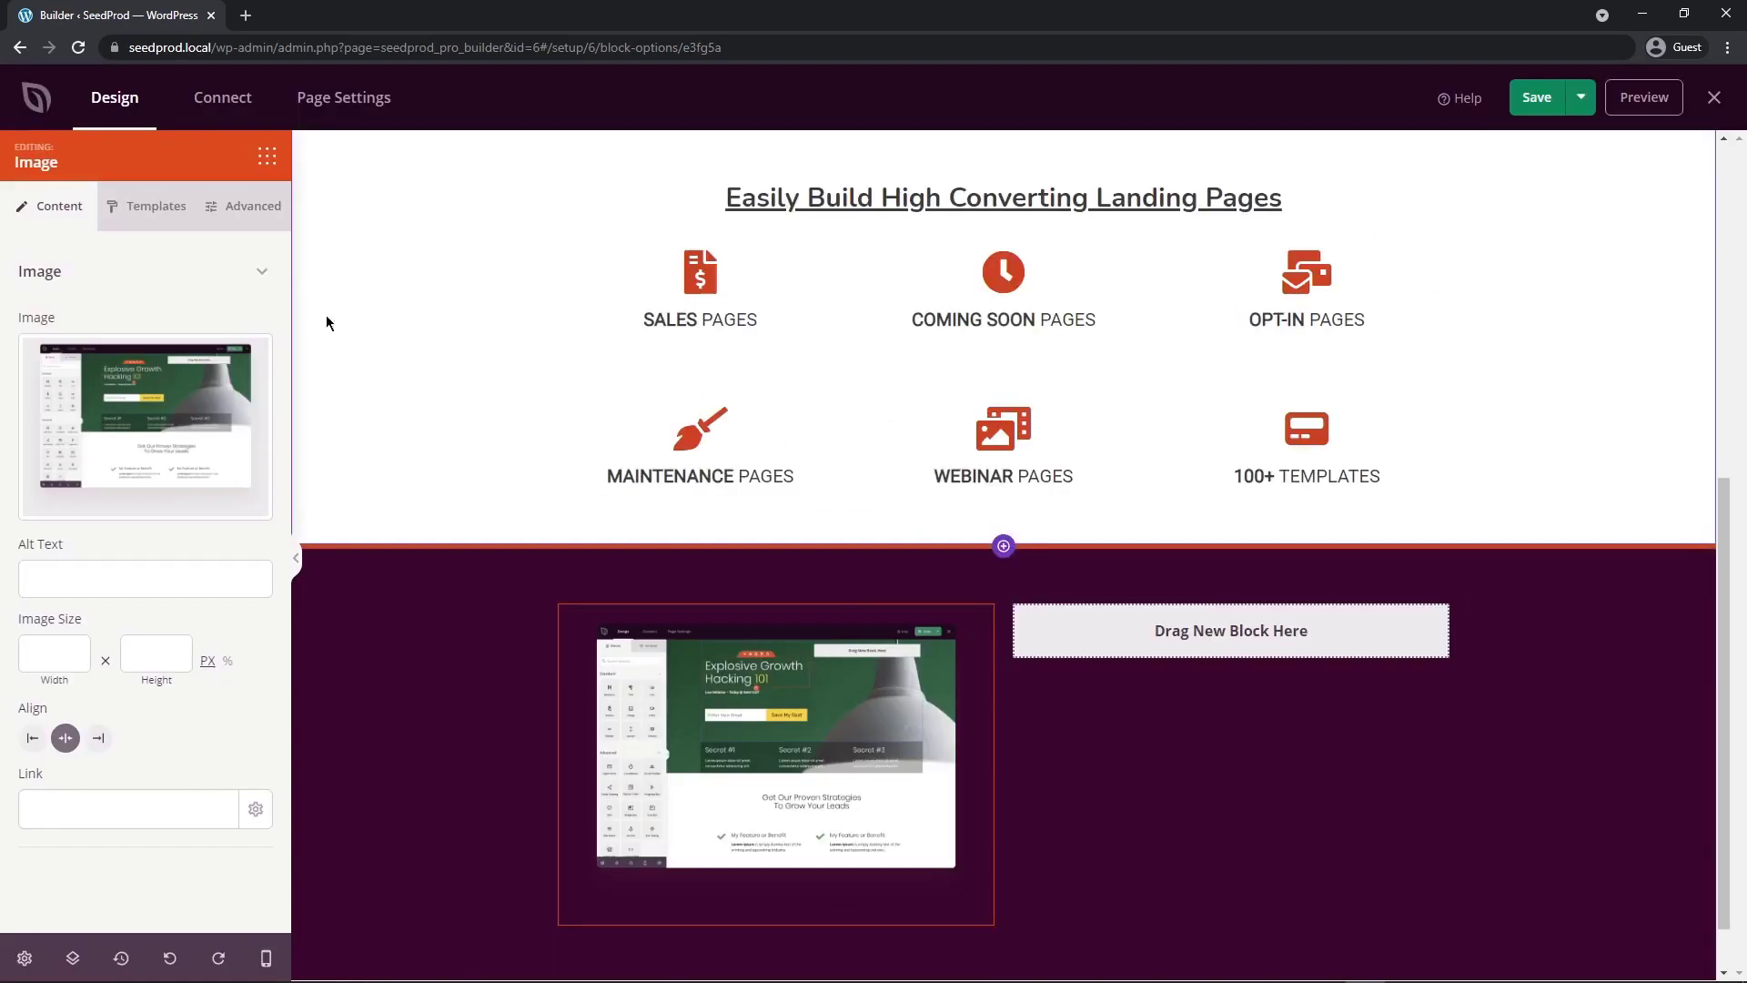
- Place a Headline block with a Text block below it in the section's second column
click(267, 156)
drag(67, 336, 1183, 637)
drag(140, 358, 1184, 636)
- Left-align the headline, set its text to "Create a Landing Page in Minutes (No Coding Required)", its font size to 25 and its level to H3
click(1104, 620)
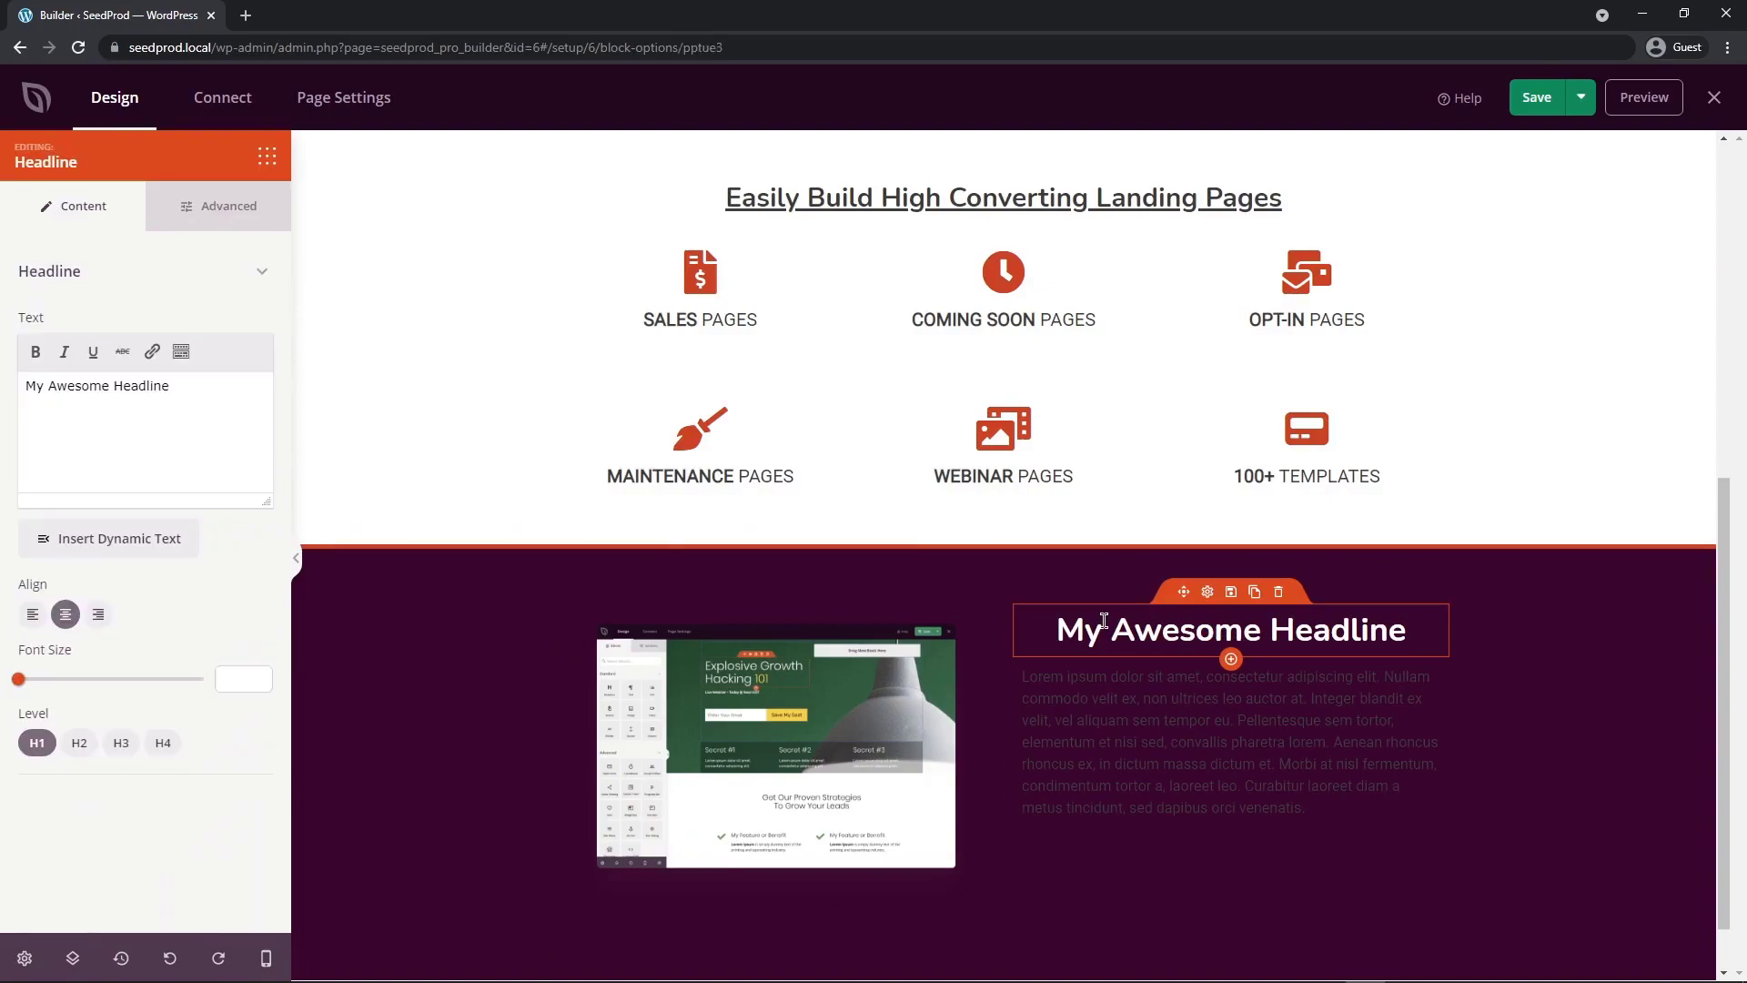
click(33, 614)
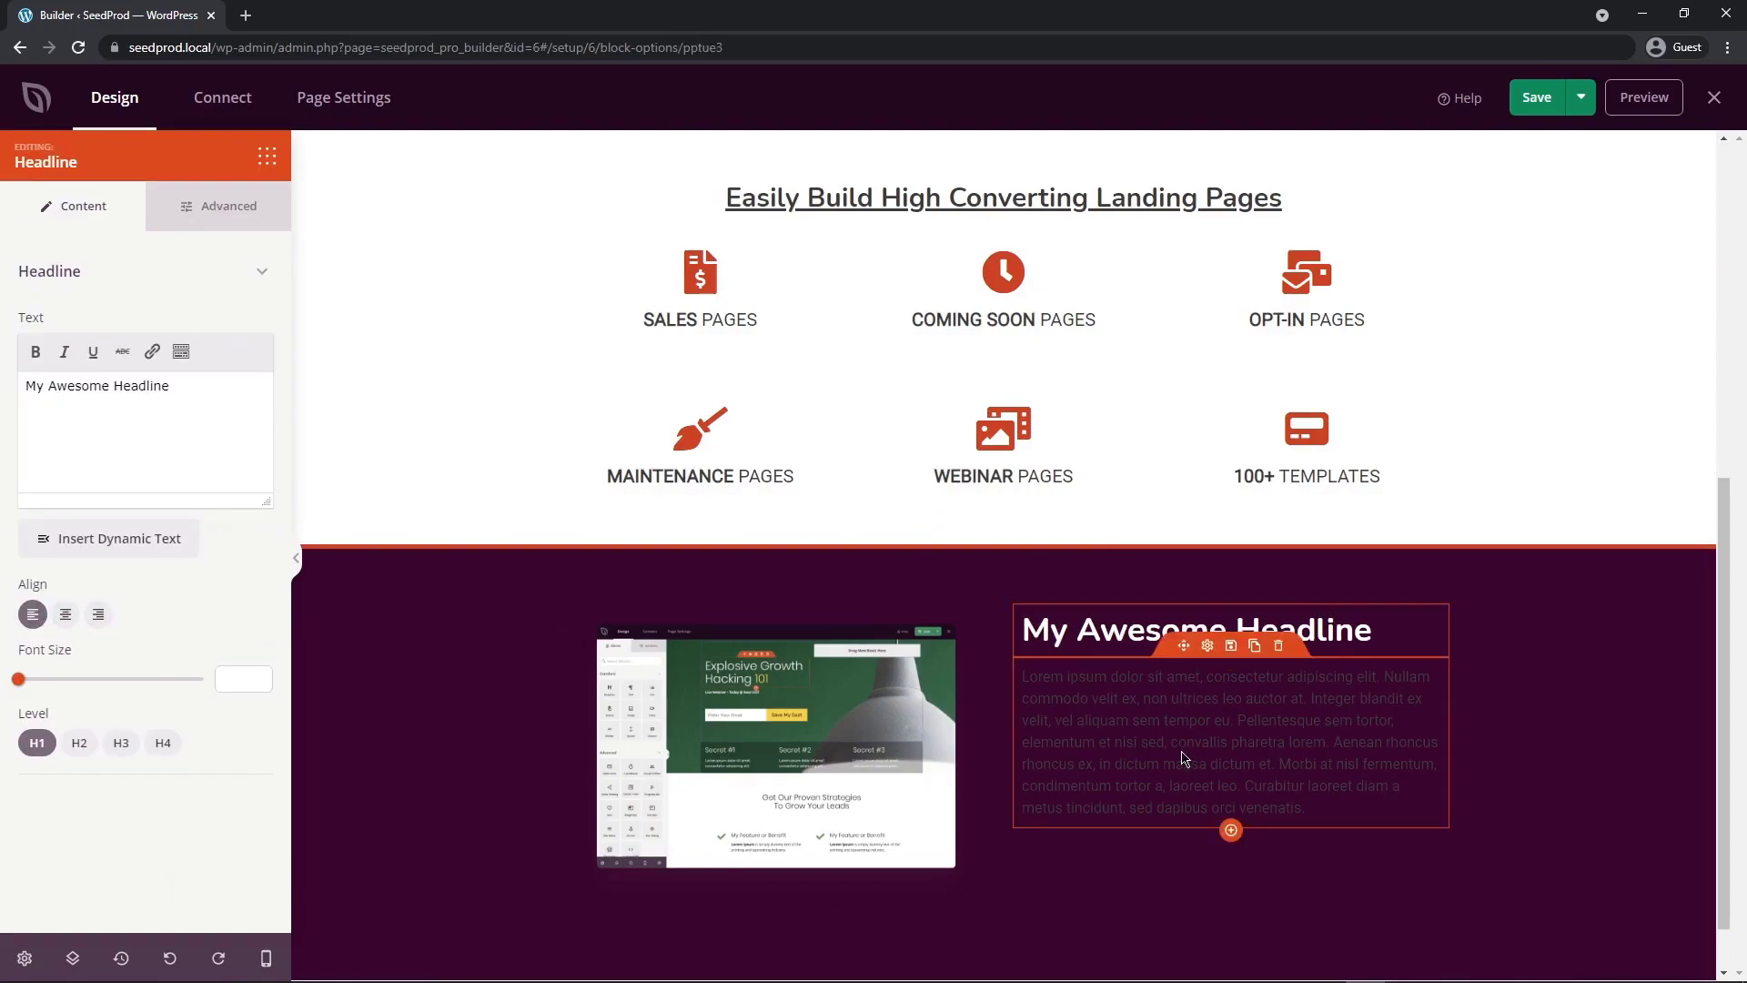
click(1109, 623)
triple_click(27, 386)
text(Create a Landing Page in Minutes (No Coding Required))
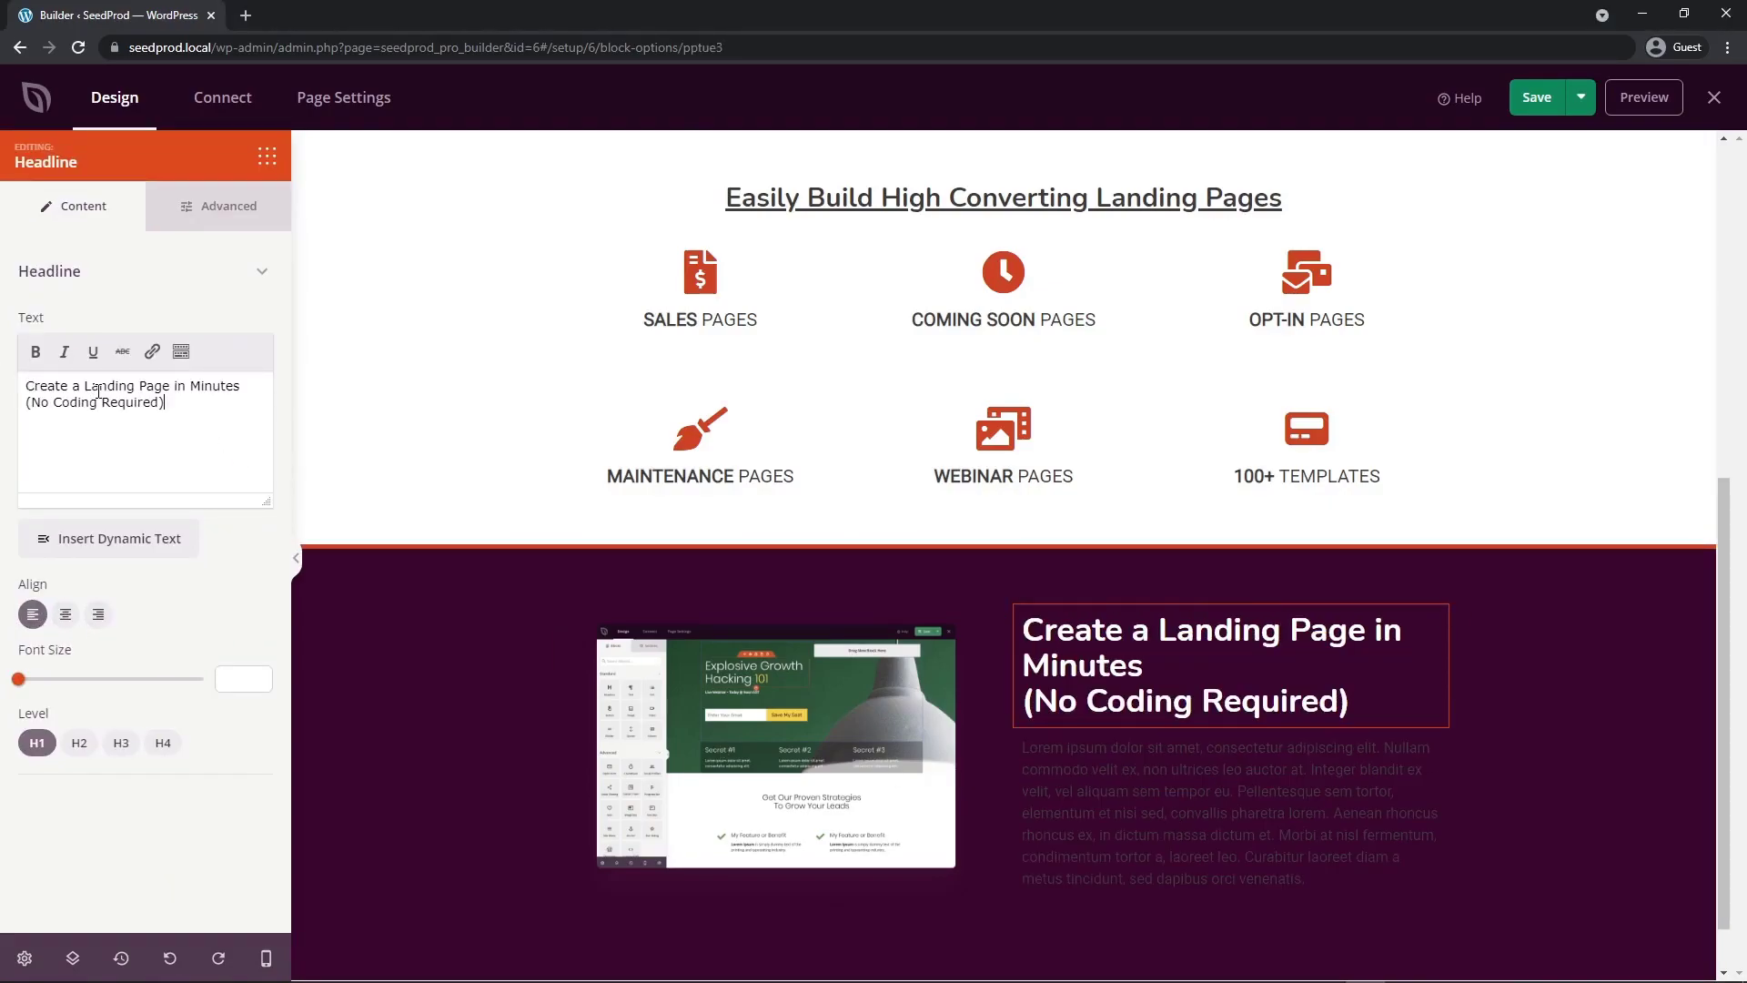
click(235, 672)
text(25)
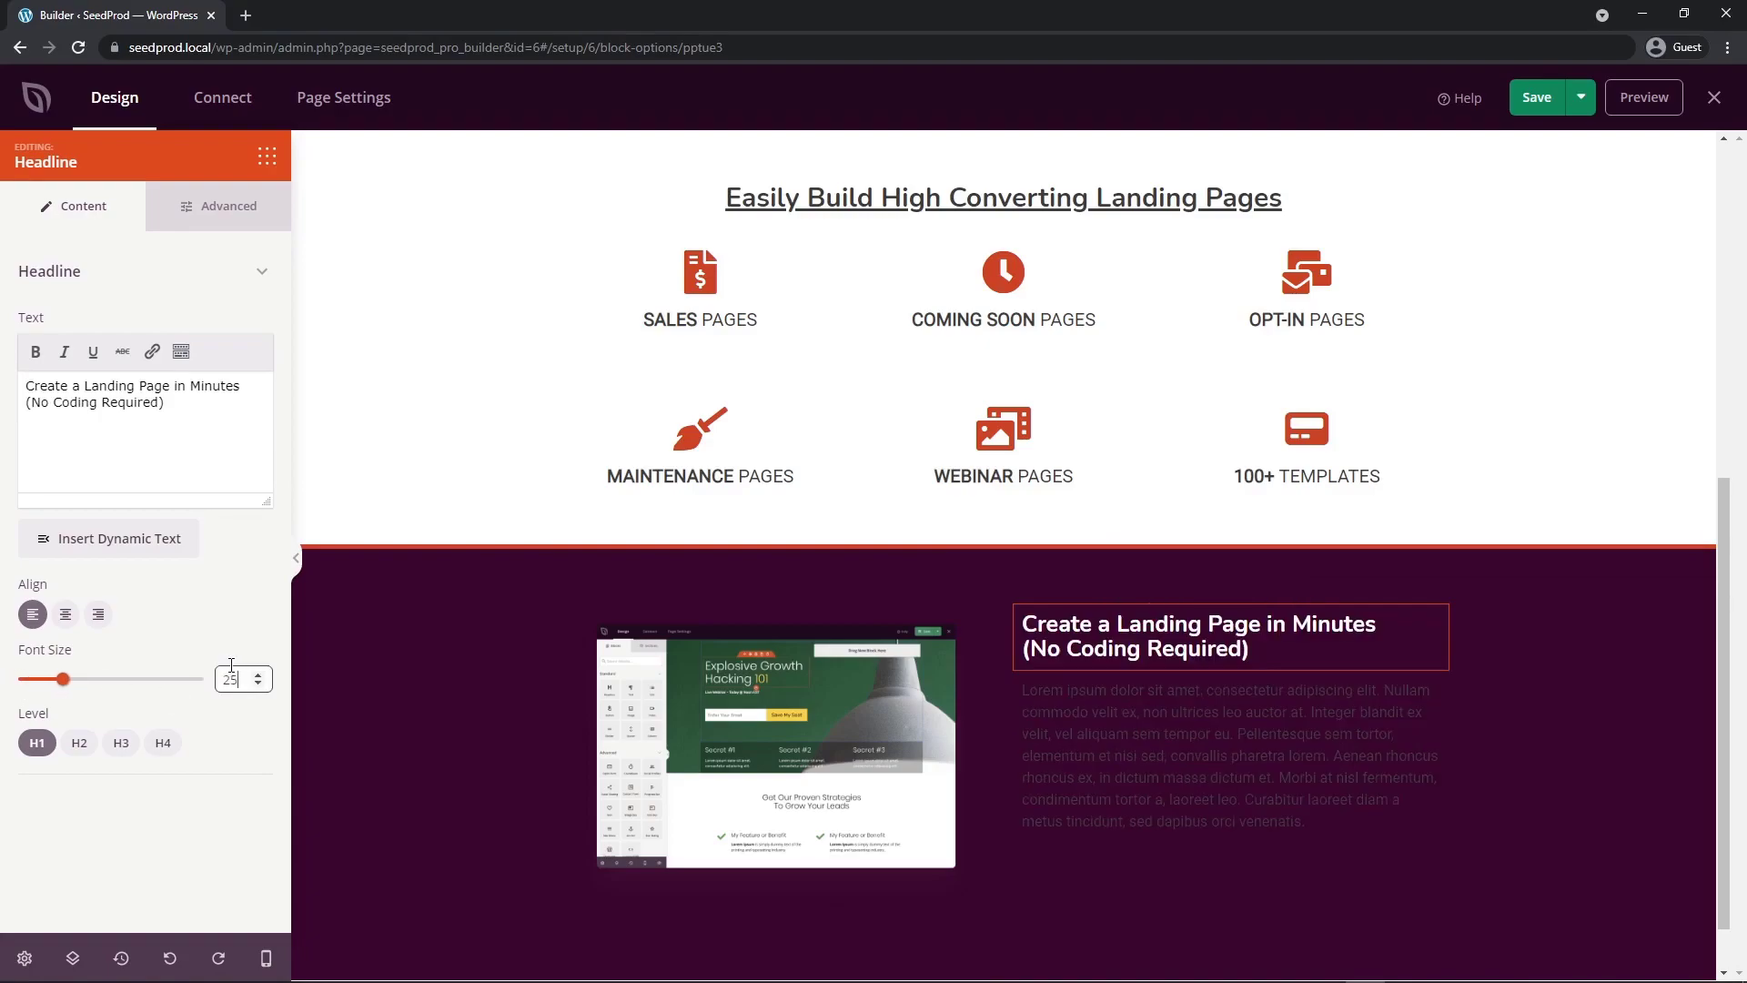
click(119, 744)
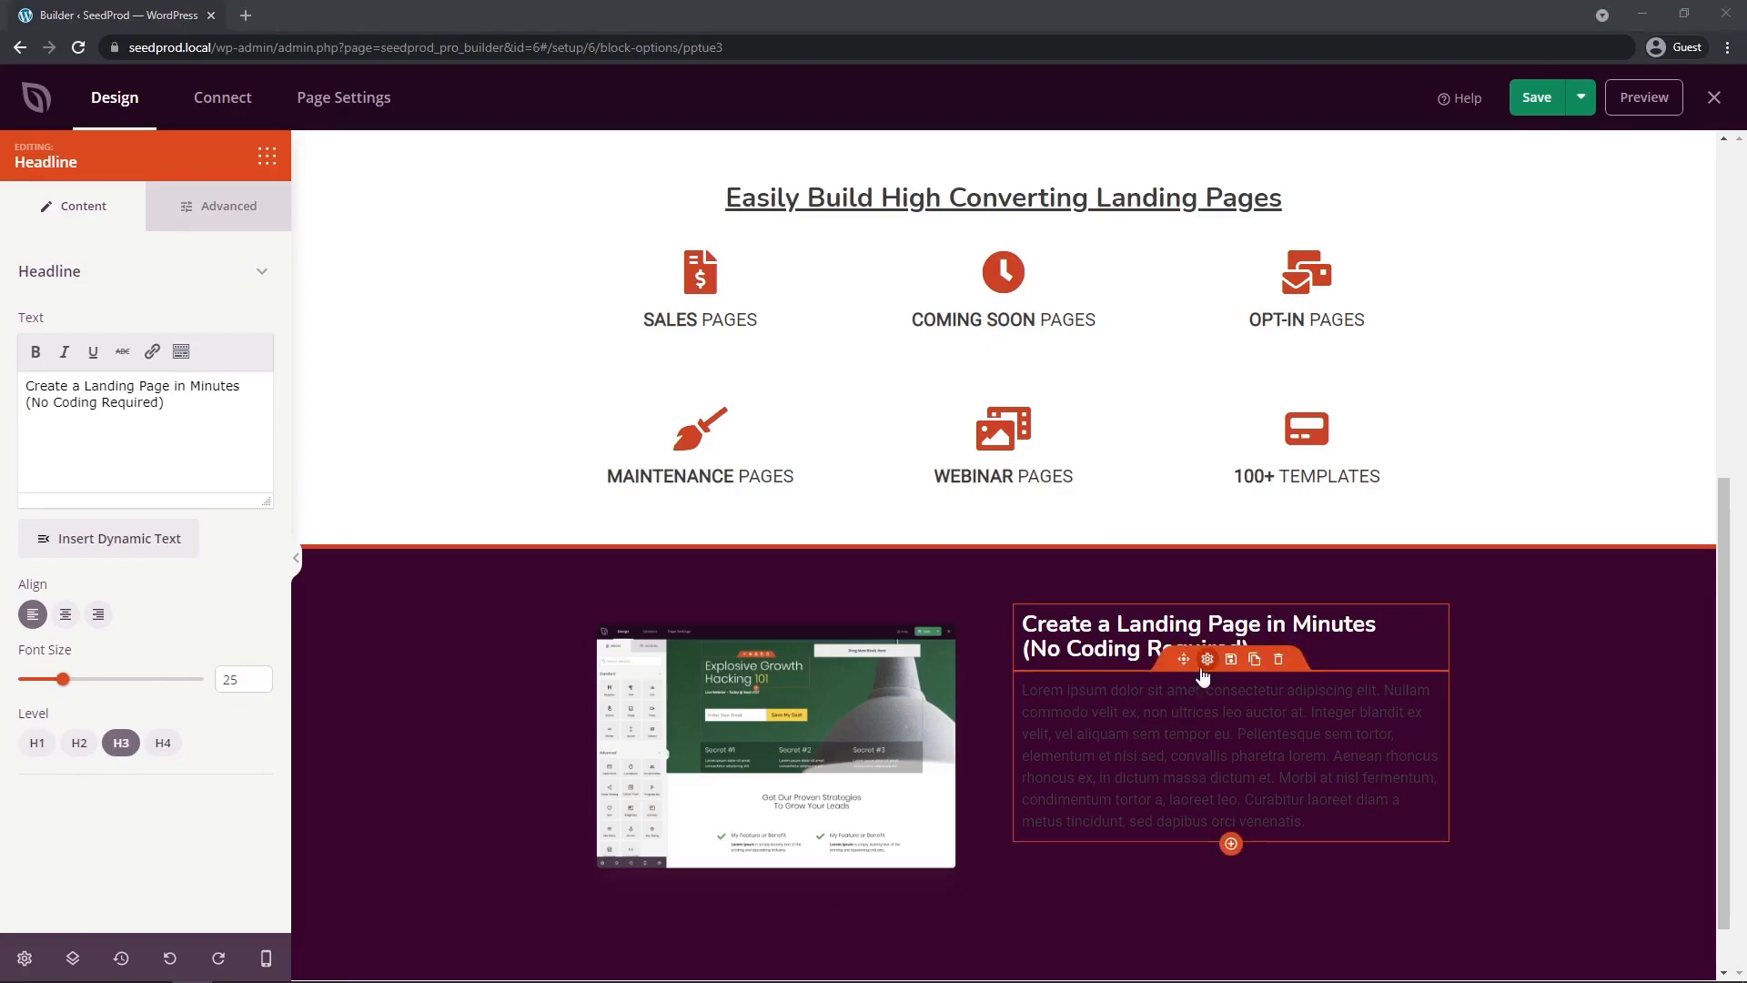
- Replace the placeholder paragraph with the copy starting "The Fast & Easy SeedProd Page Builder provides" and set its font size to 20
click(1199, 678)
click(175, 506)
key(ctrl+a)
text(The Fast & Easy SeedProd Page Builder provides professionally design landing page templates and sections that get you up and going with just a few clicks of a mouse. If you are a more advanced user, use our built-in blocks and design controls to fine-tune or create your own custom page.)
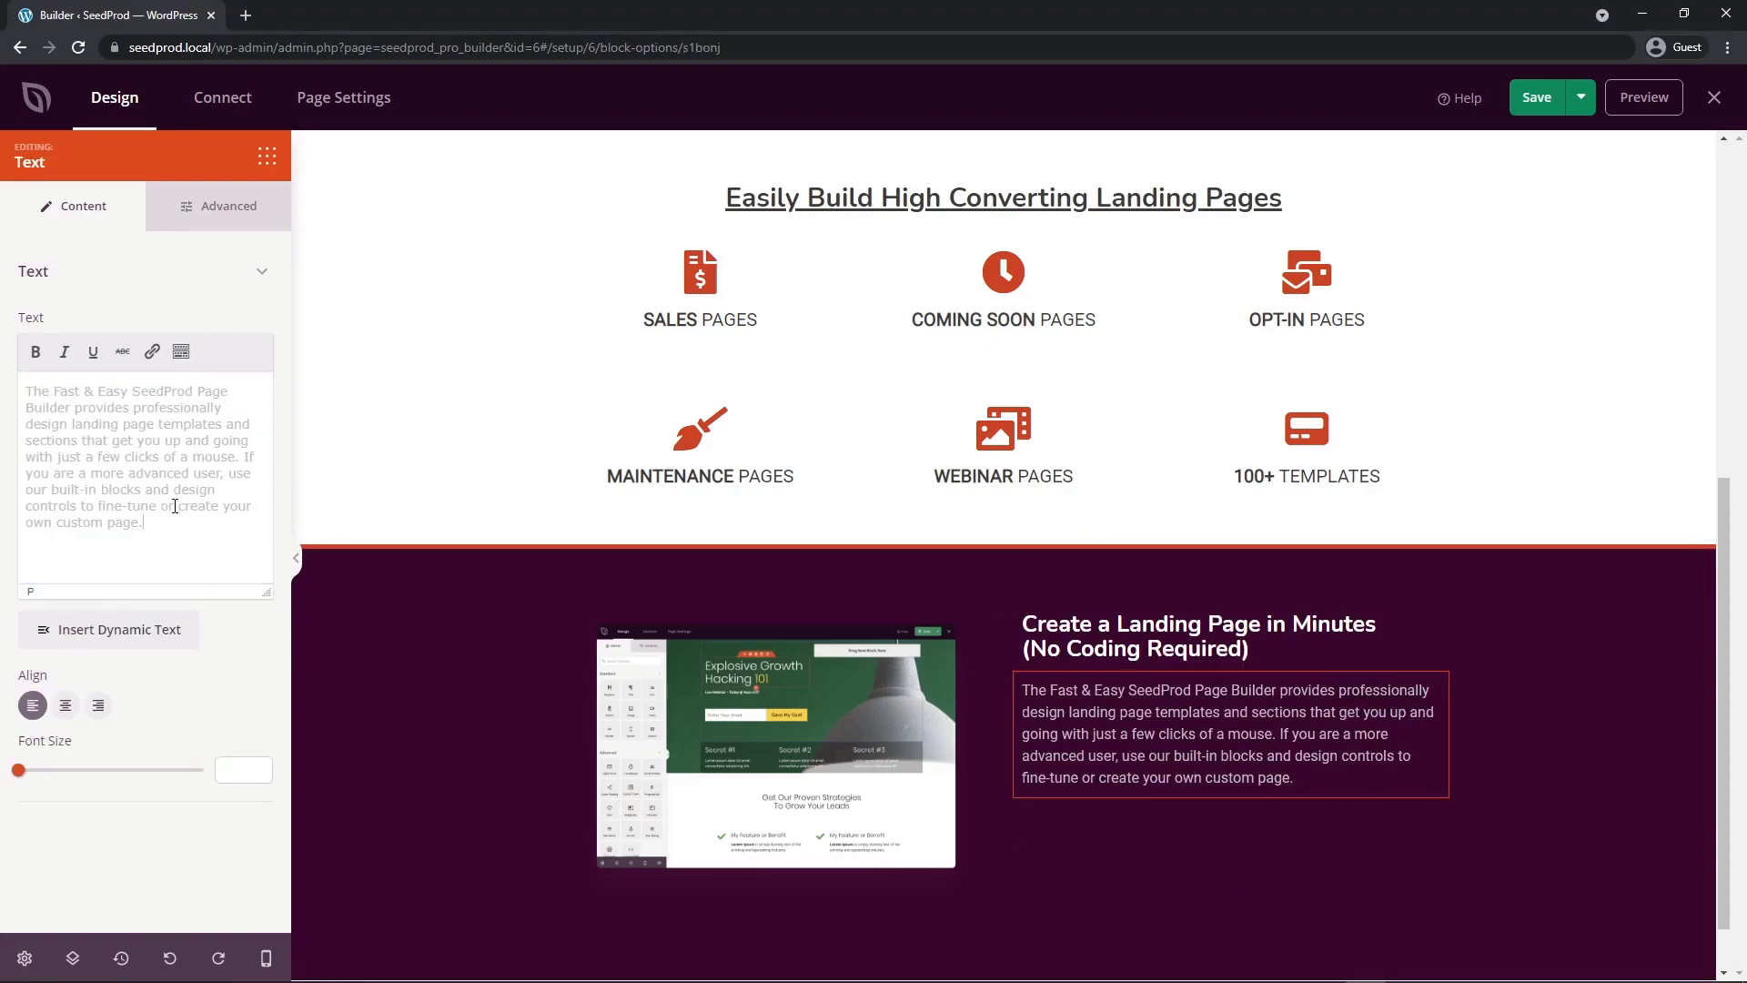
click(237, 766)
text(20)
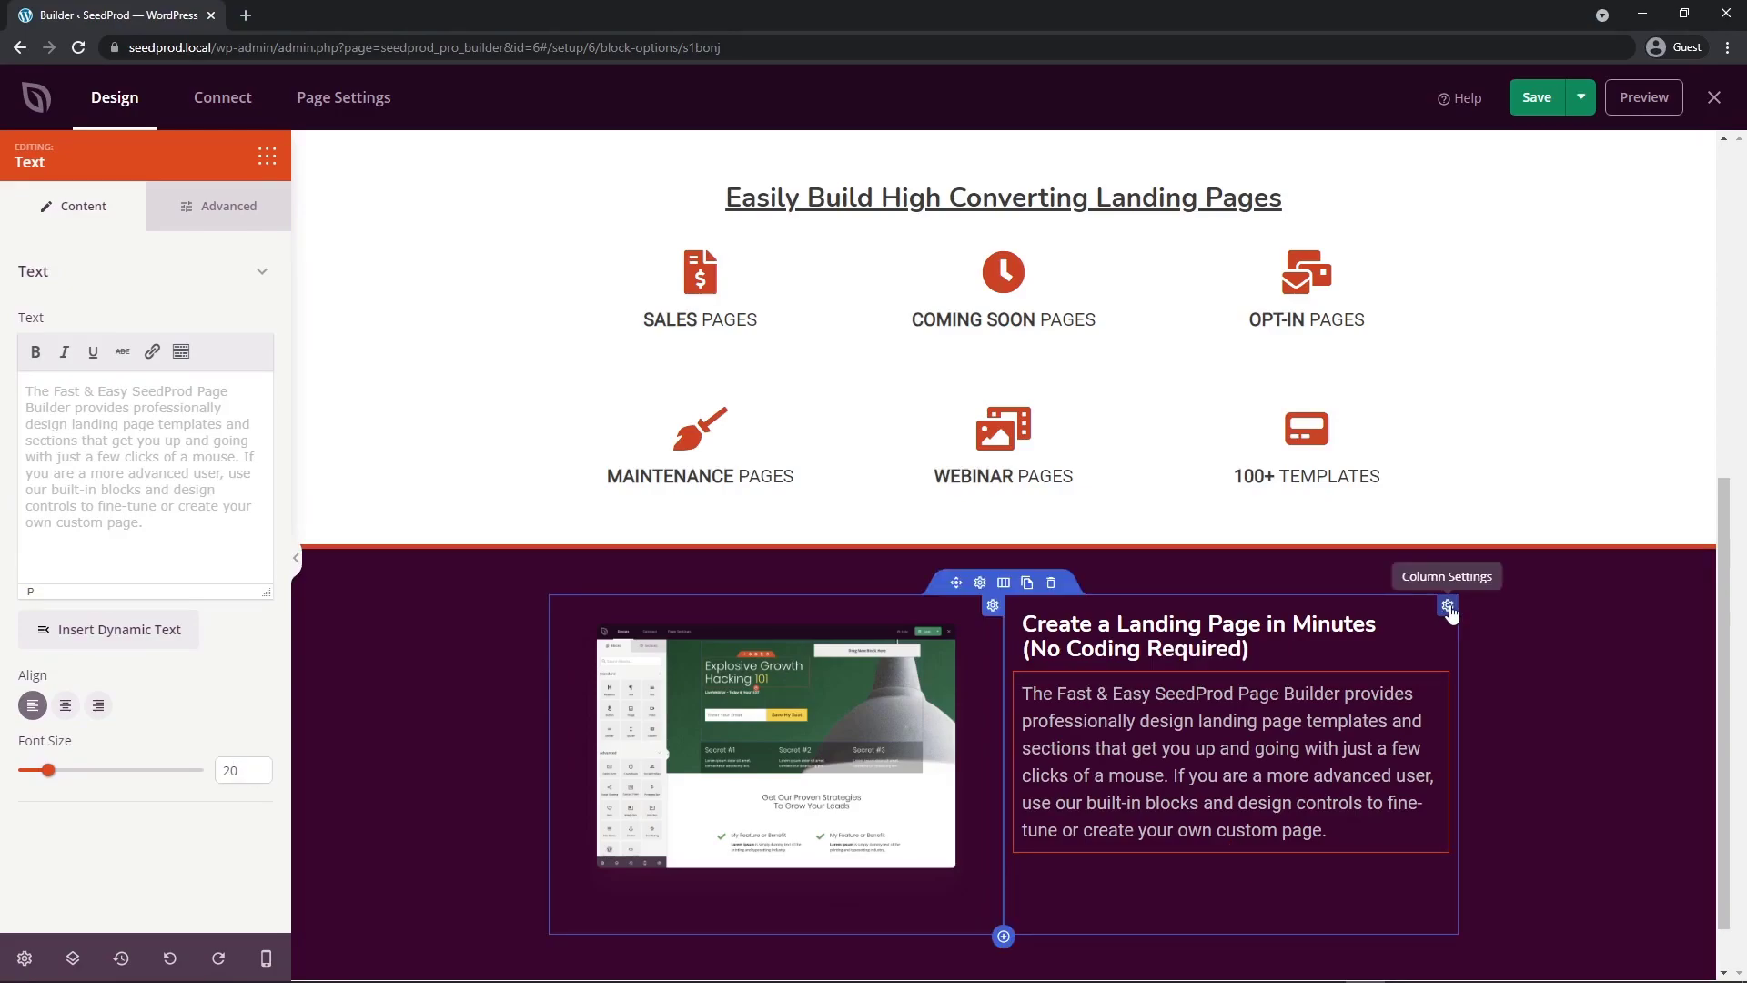
- Center the content of both the text column and the image column vertically
click(1448, 607)
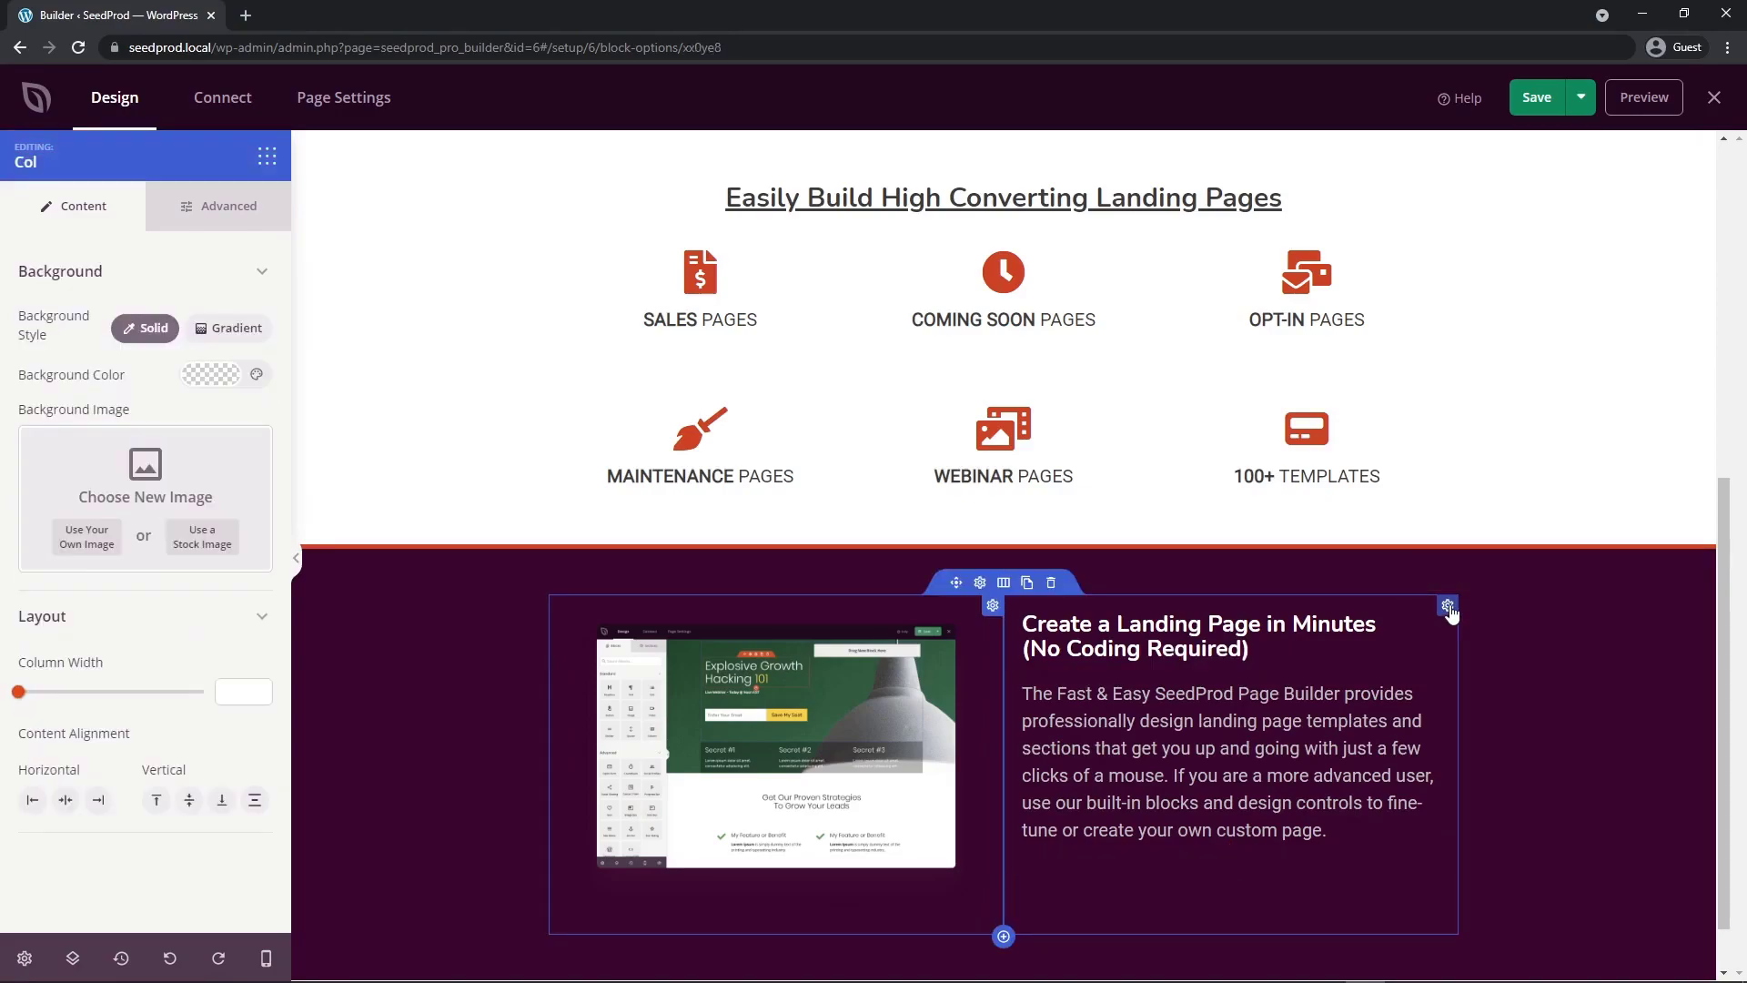
click(189, 800)
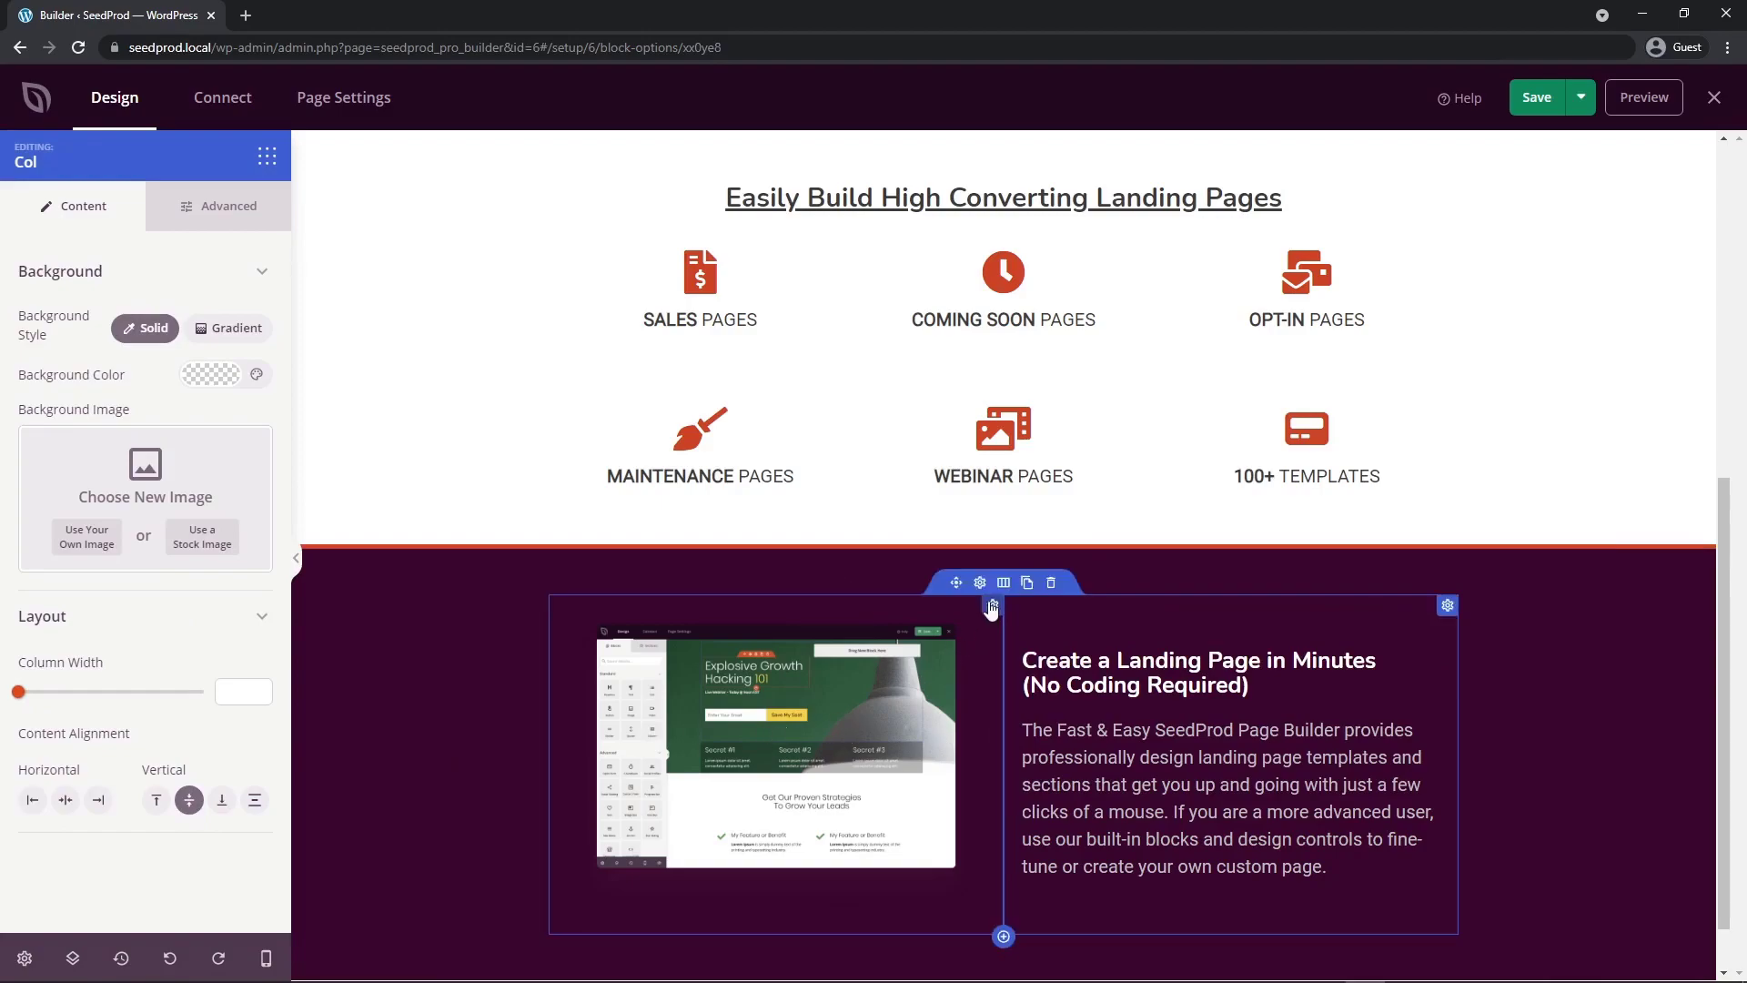
click(993, 605)
click(190, 800)
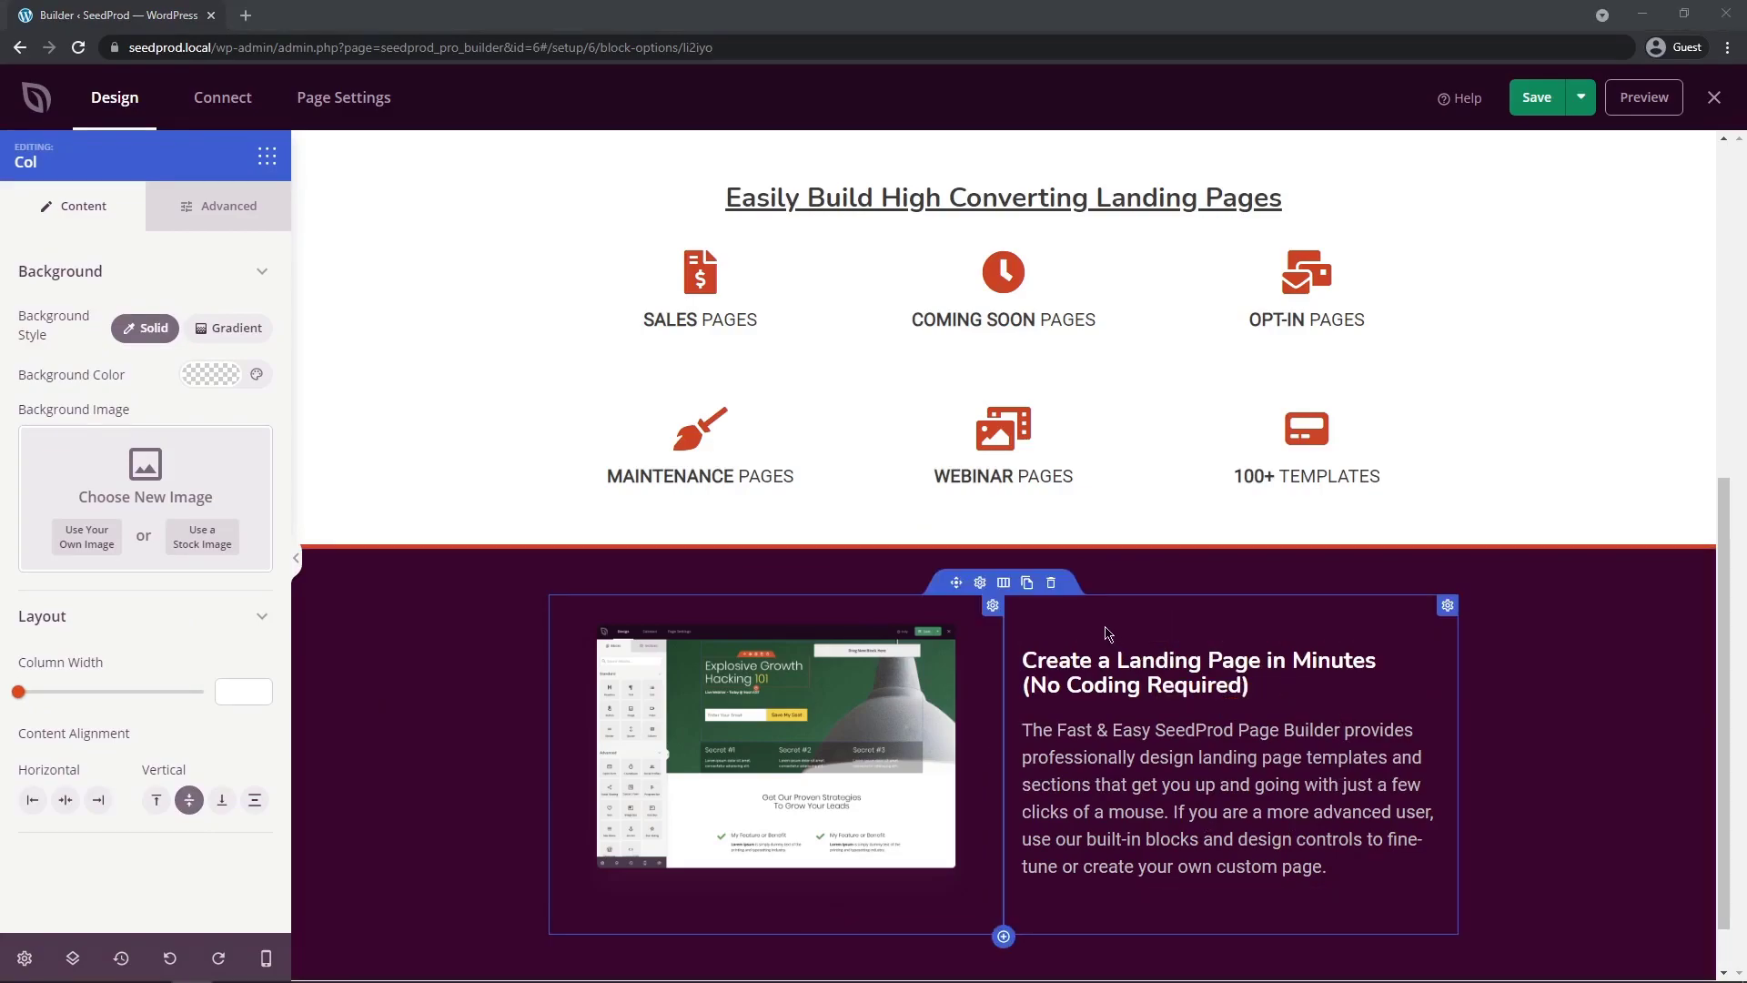
- Set the text column's padding to 20 on all four sides
click(1448, 607)
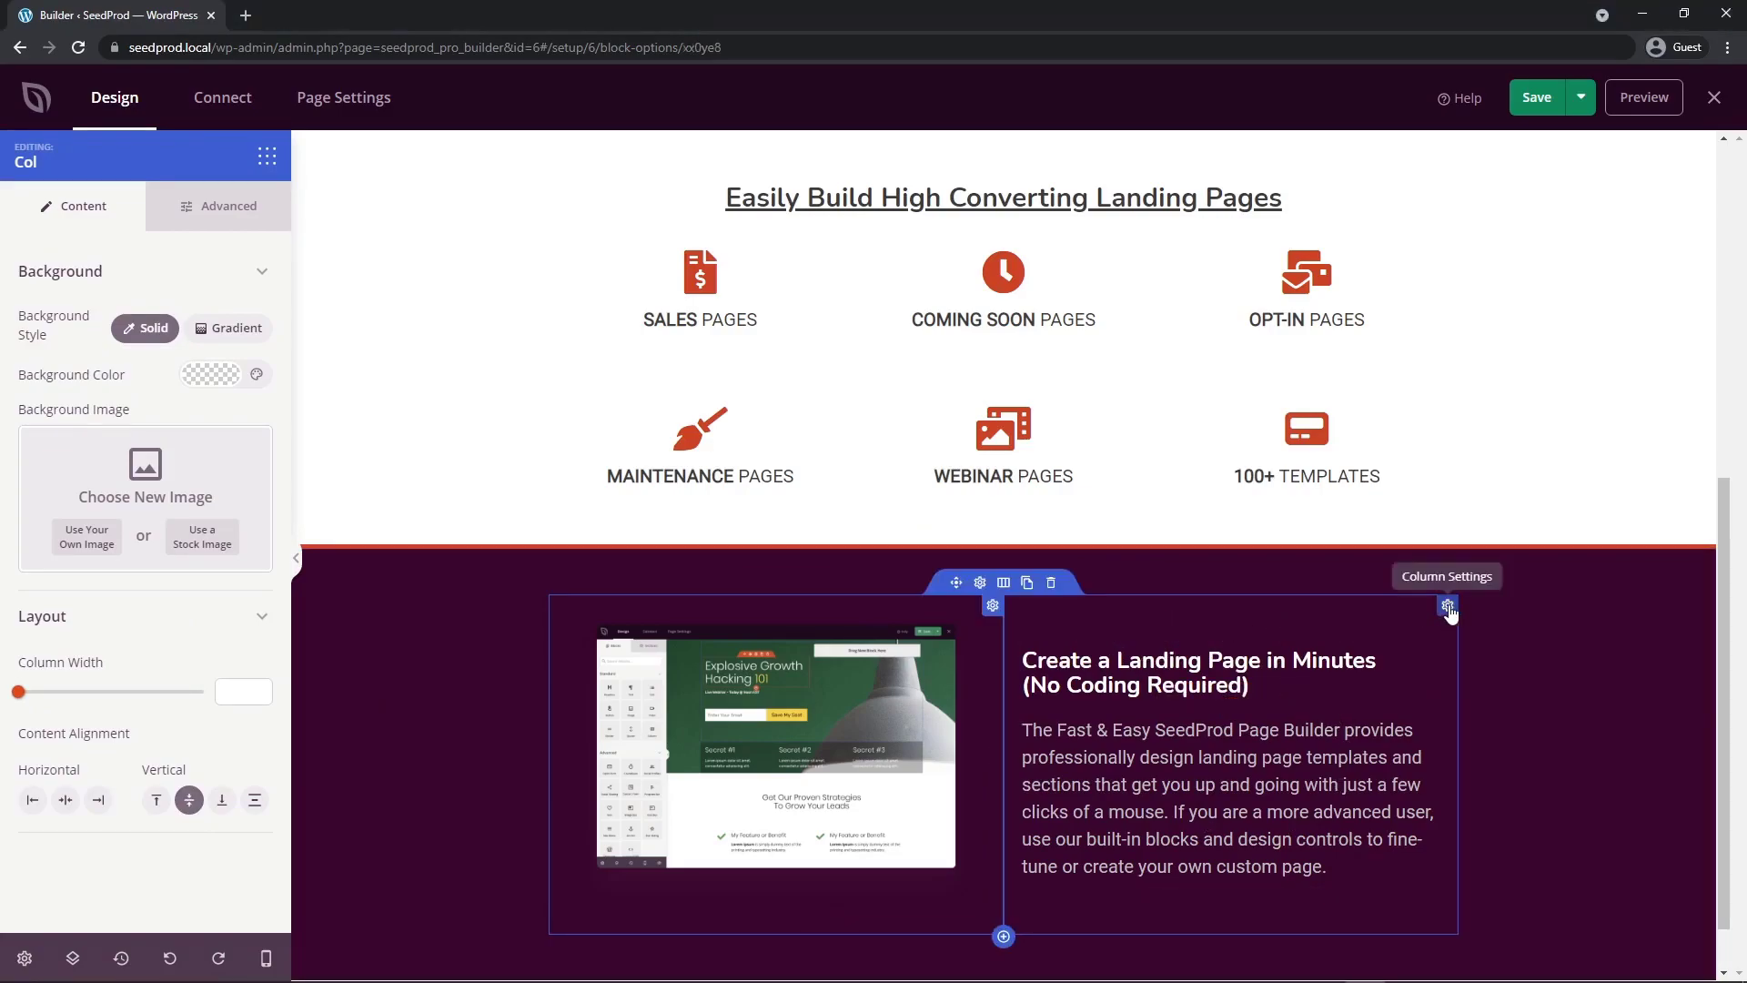
click(218, 206)
click(74, 454)
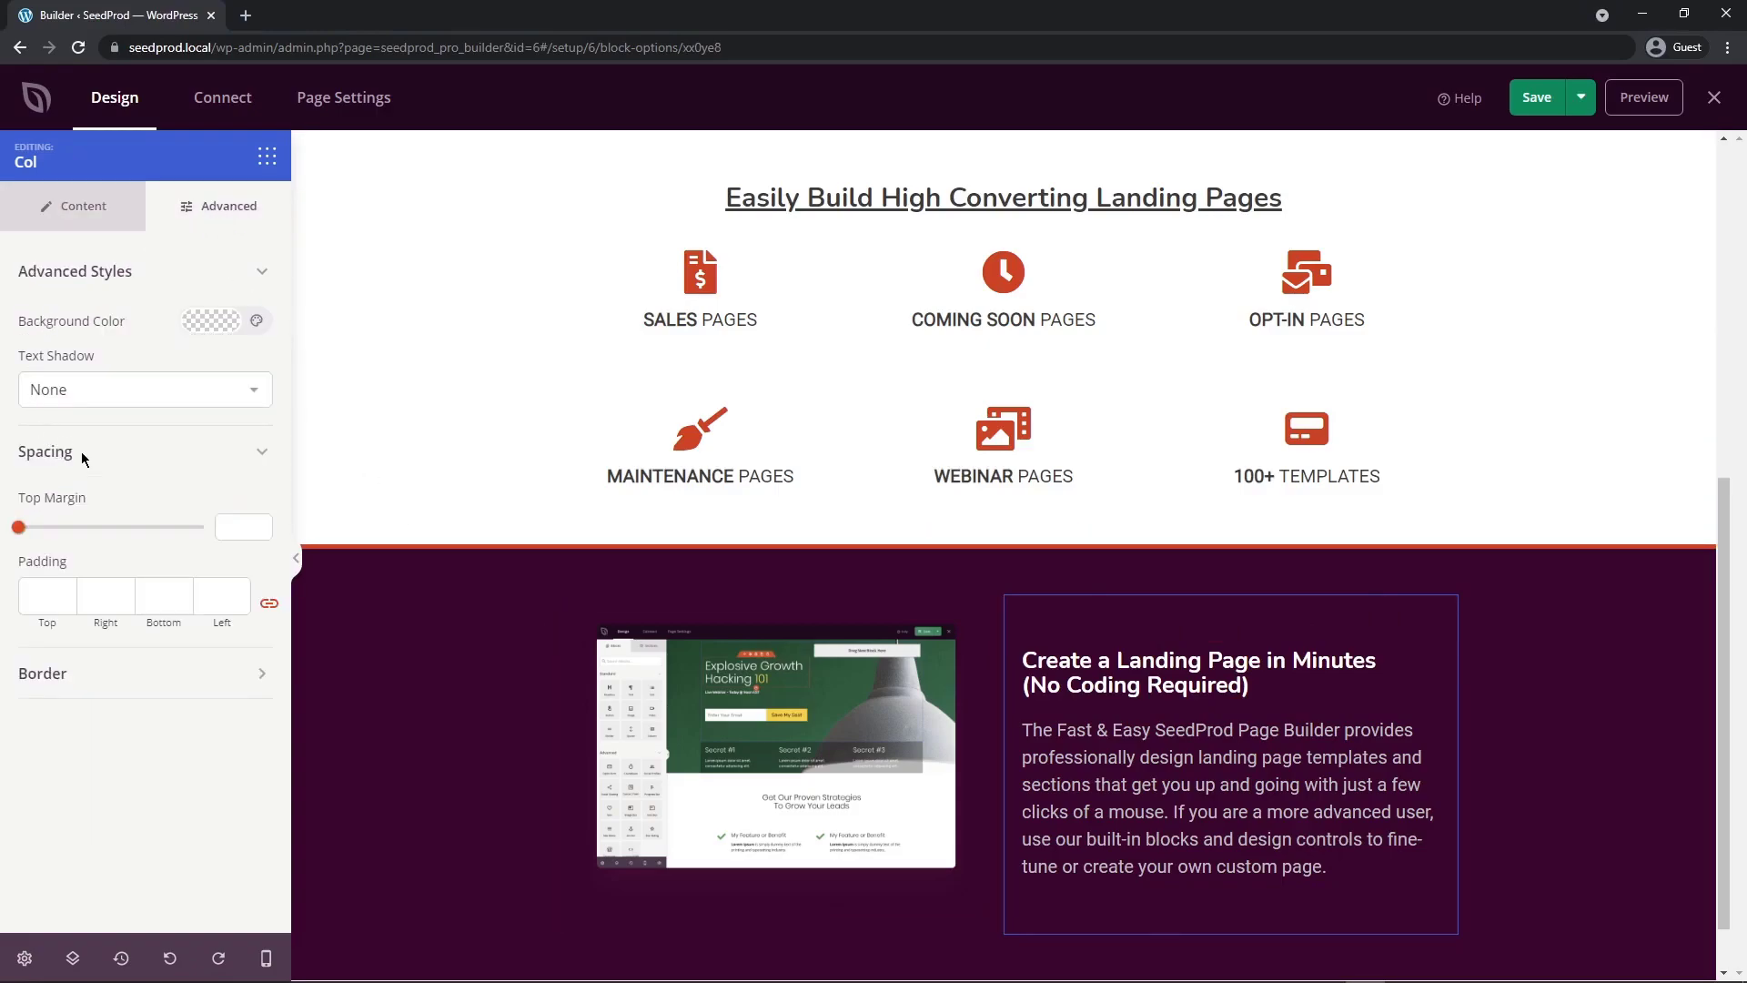
click(38, 590)
text(20)
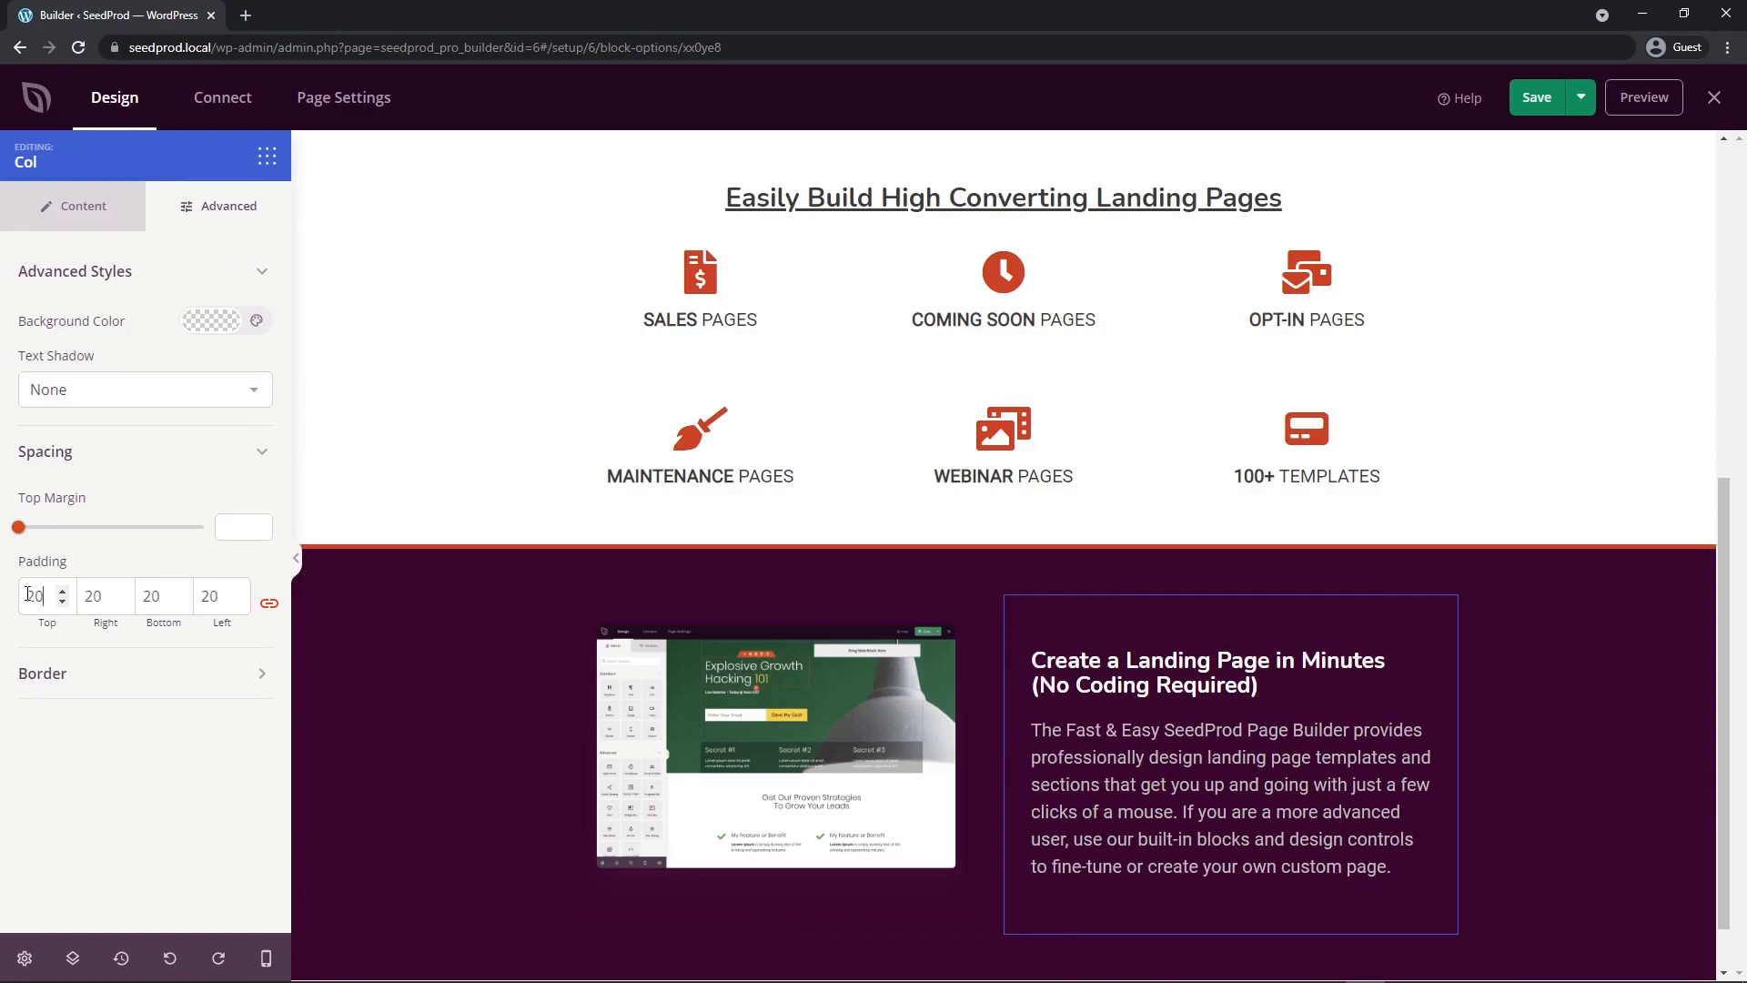
- Set the text column's background color to #4B073B and round its corners in the border settings
click(217, 323)
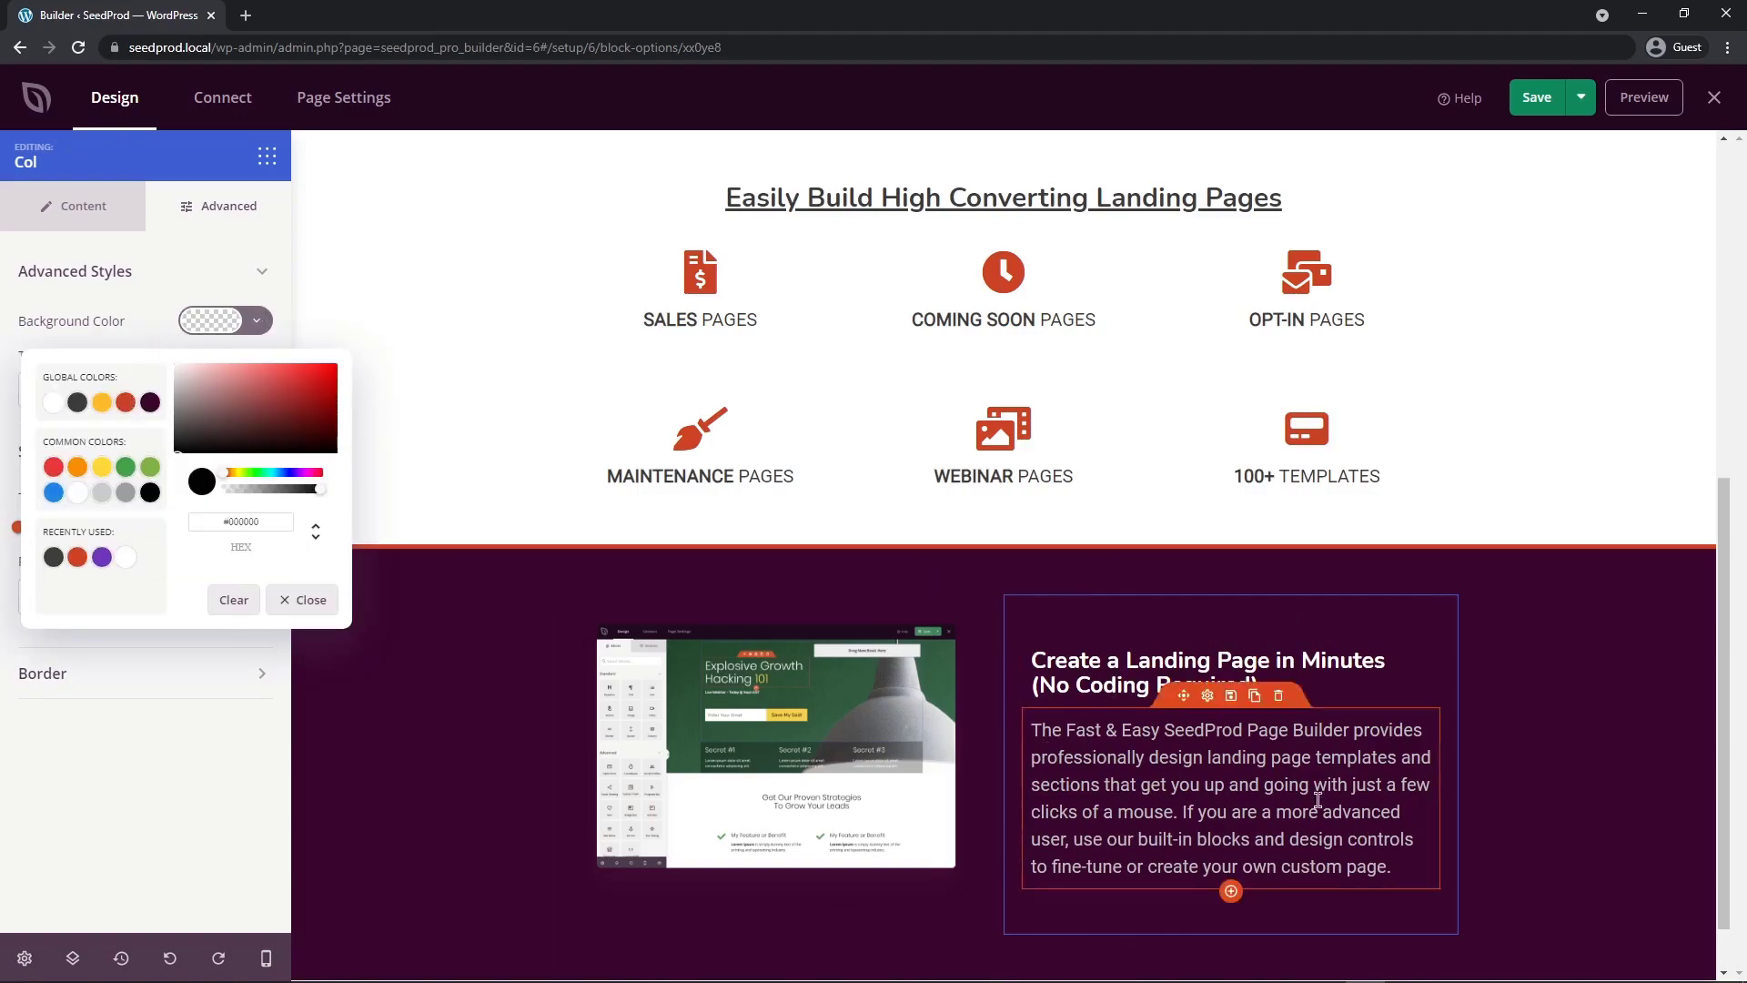
click(149, 403)
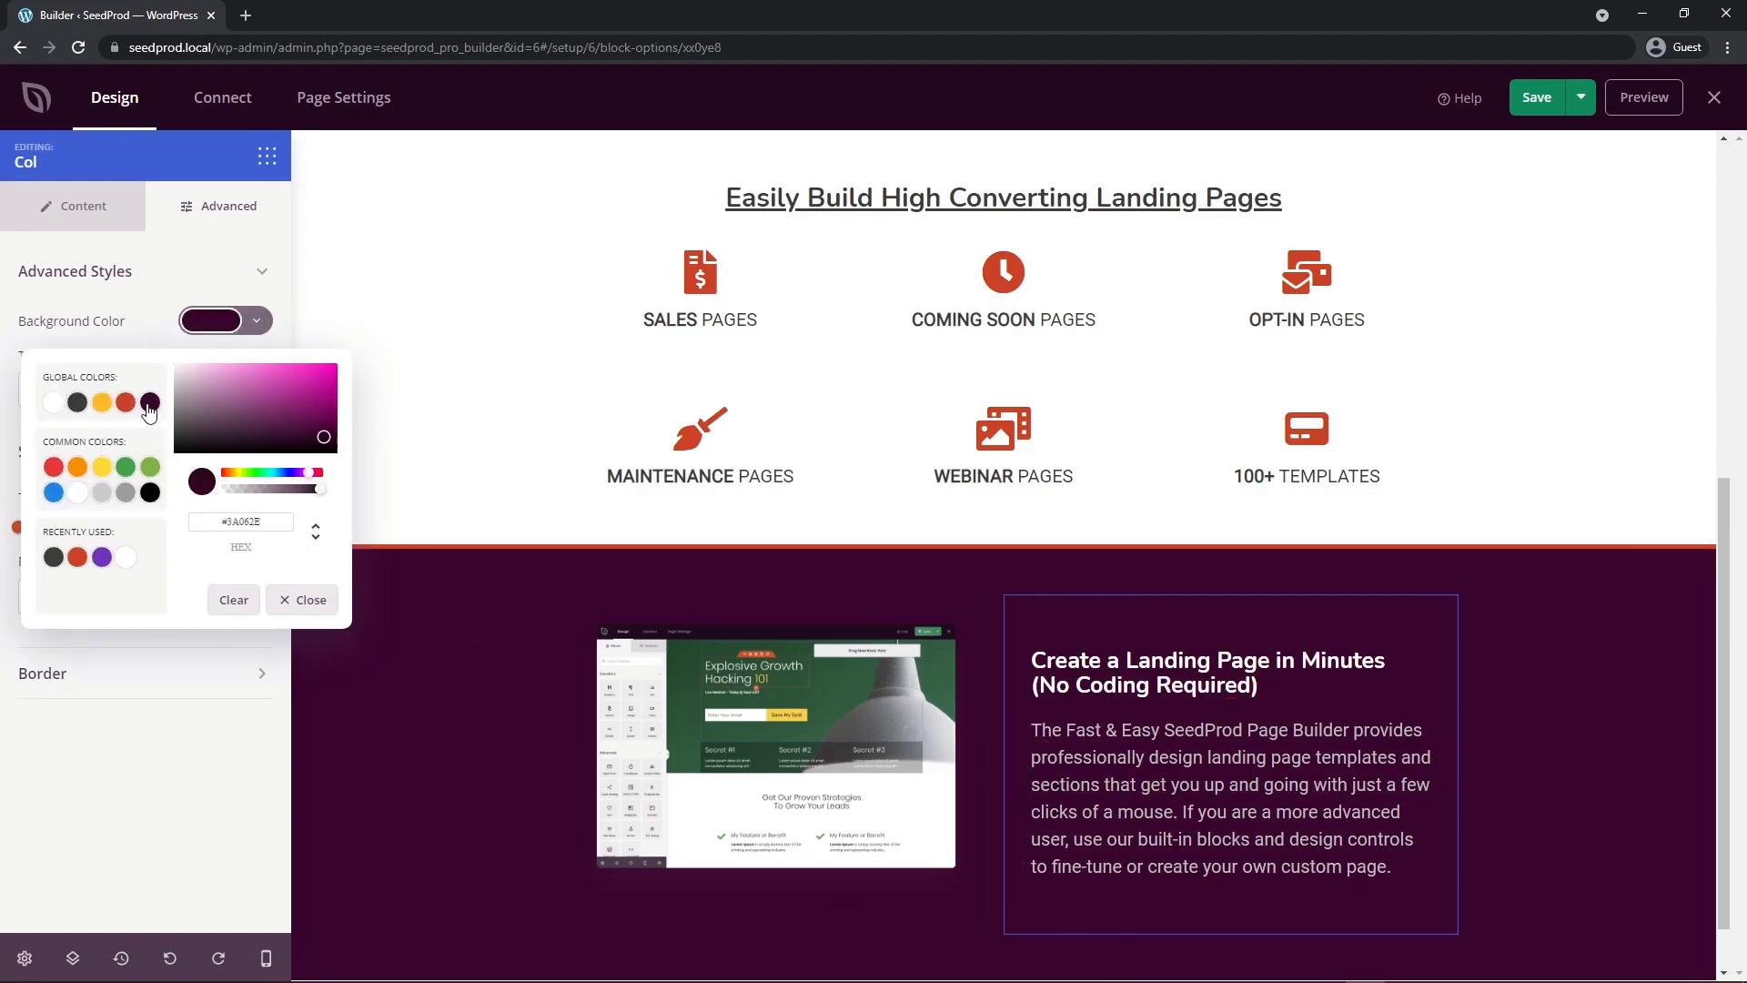
double_click(246, 522)
text(4B053B)
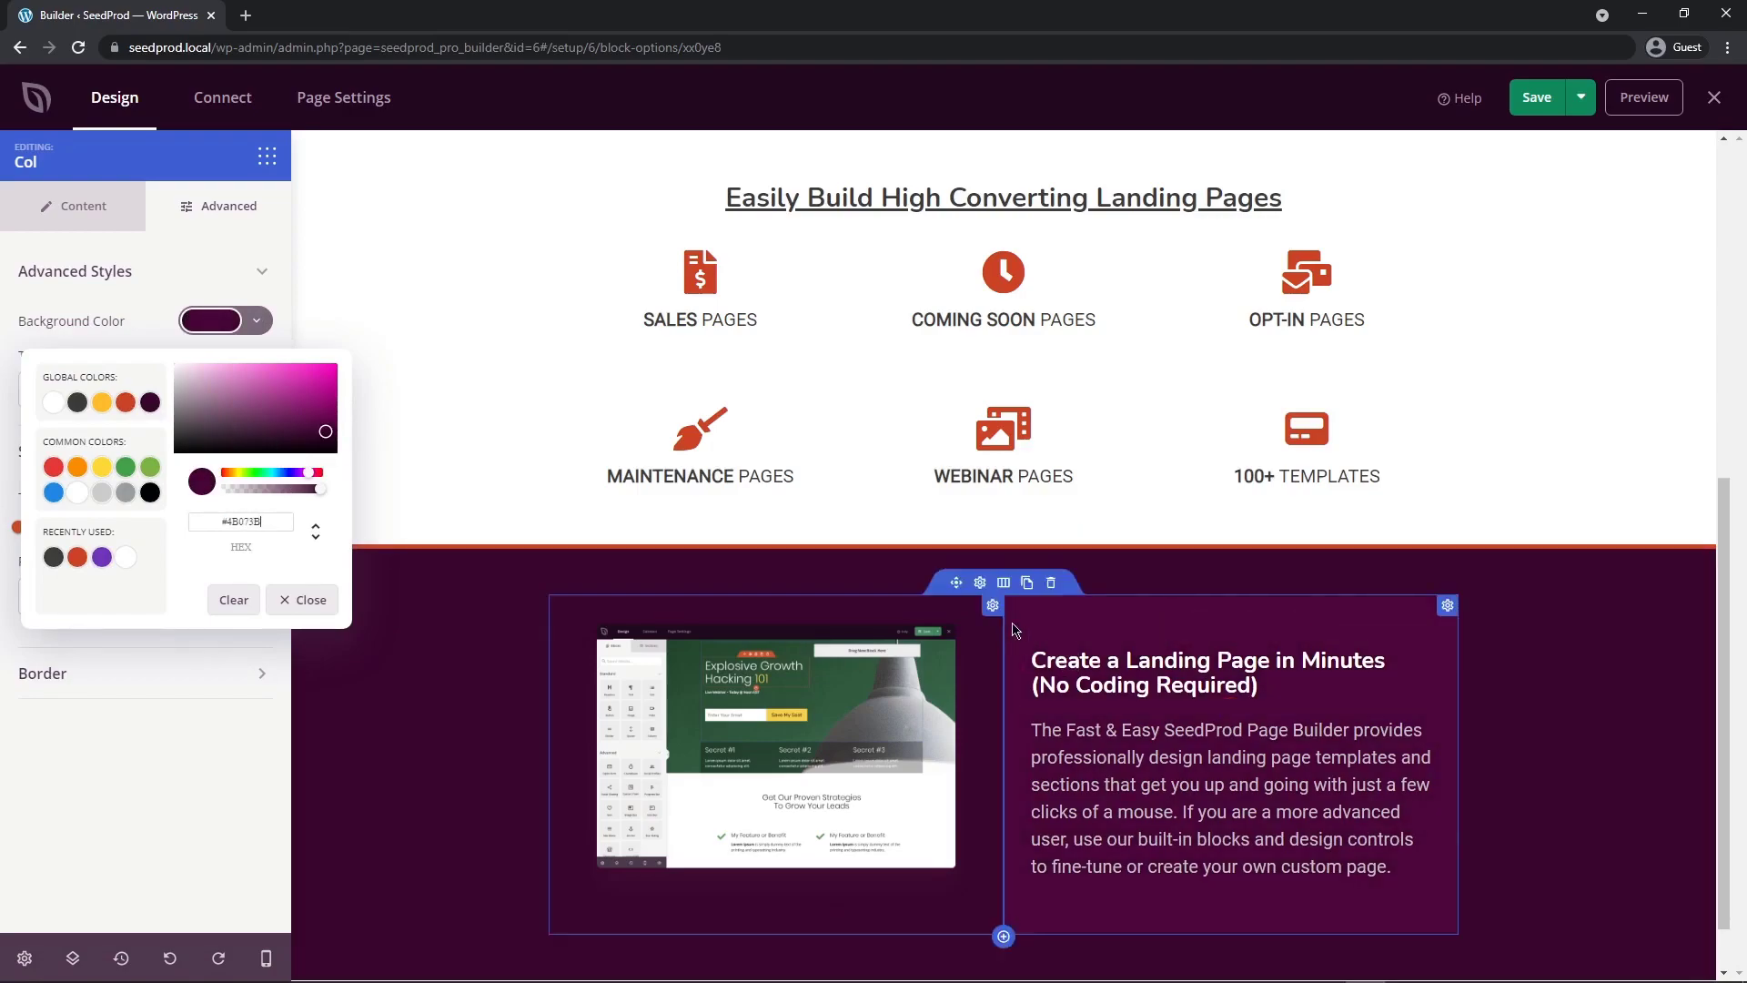
click(185, 738)
click(44, 672)
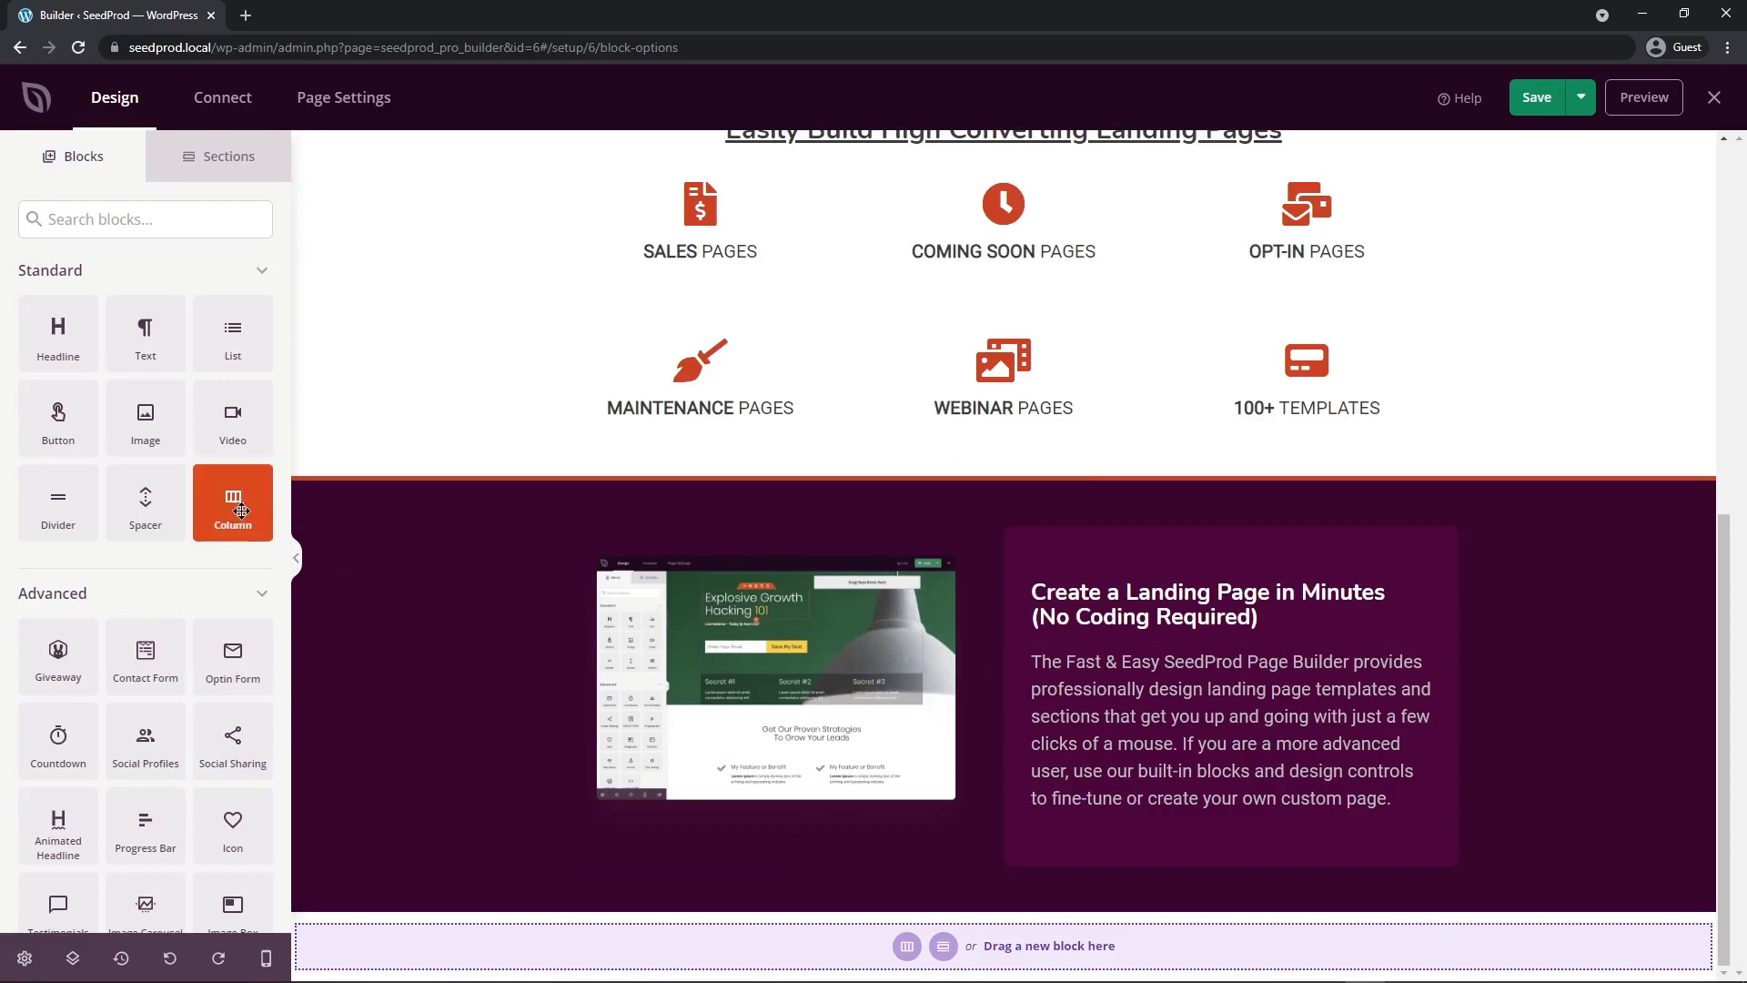
- Add a row with two equal columns below the image and text row and set its top margin to 50
drag(241, 511, 1005, 903)
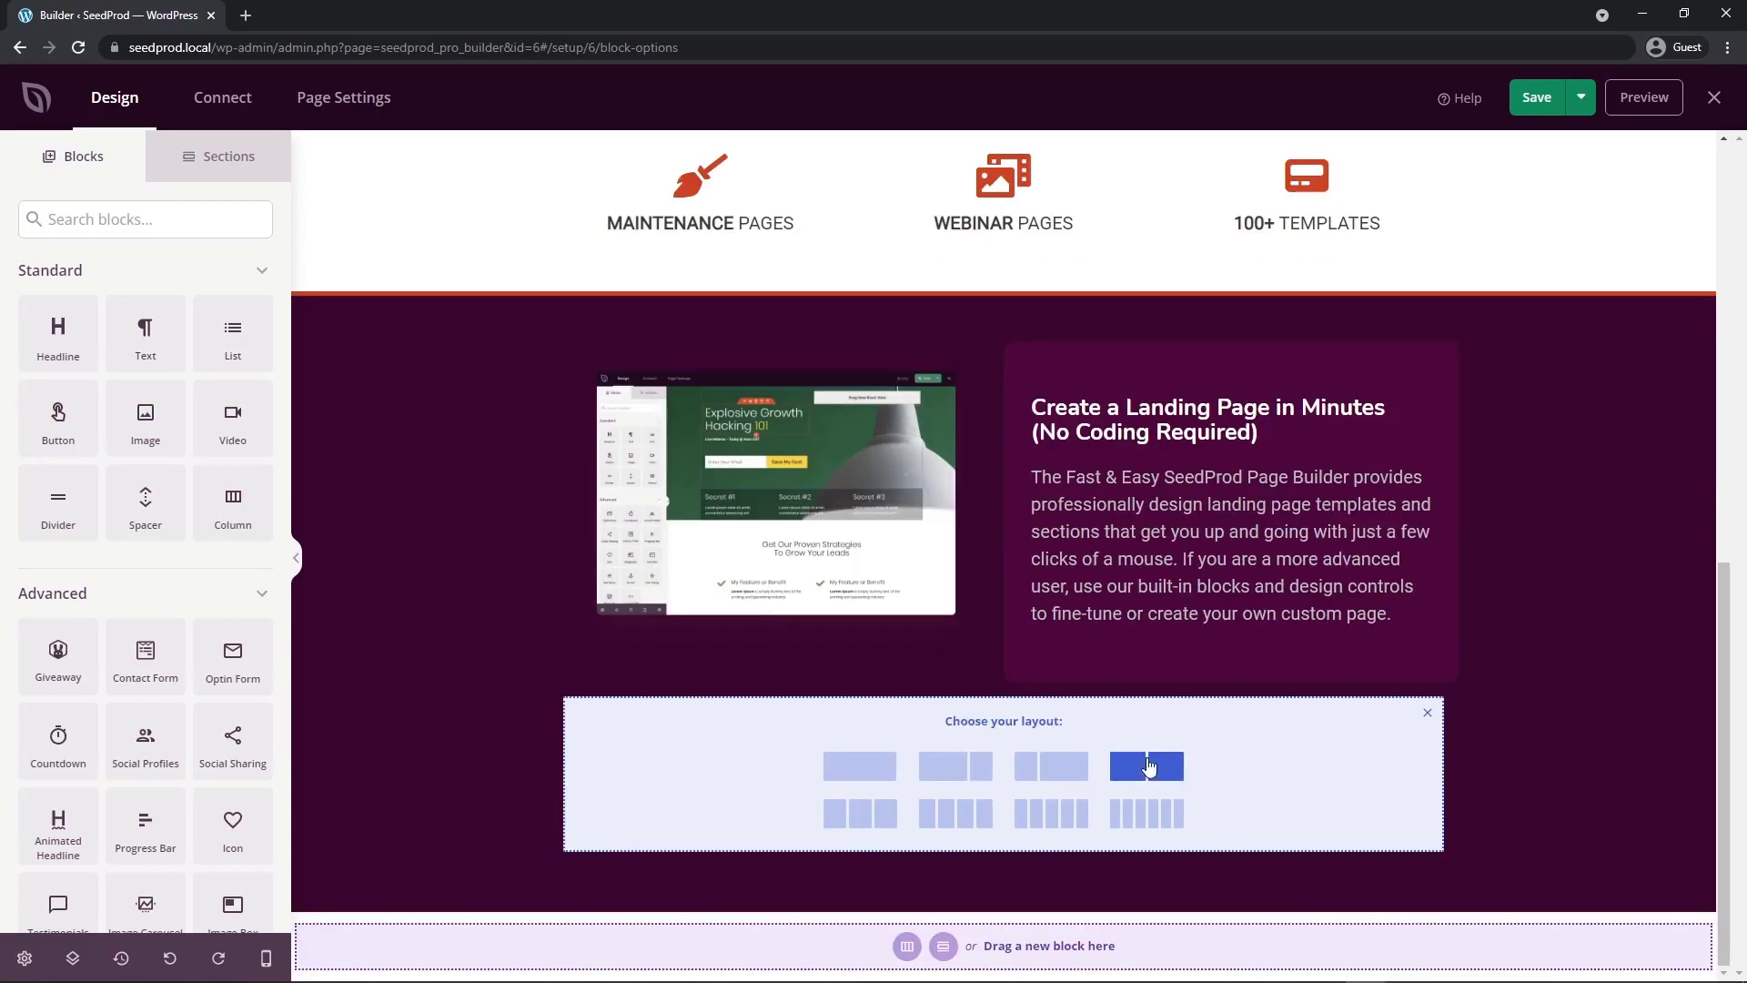
click(1144, 767)
click(973, 782)
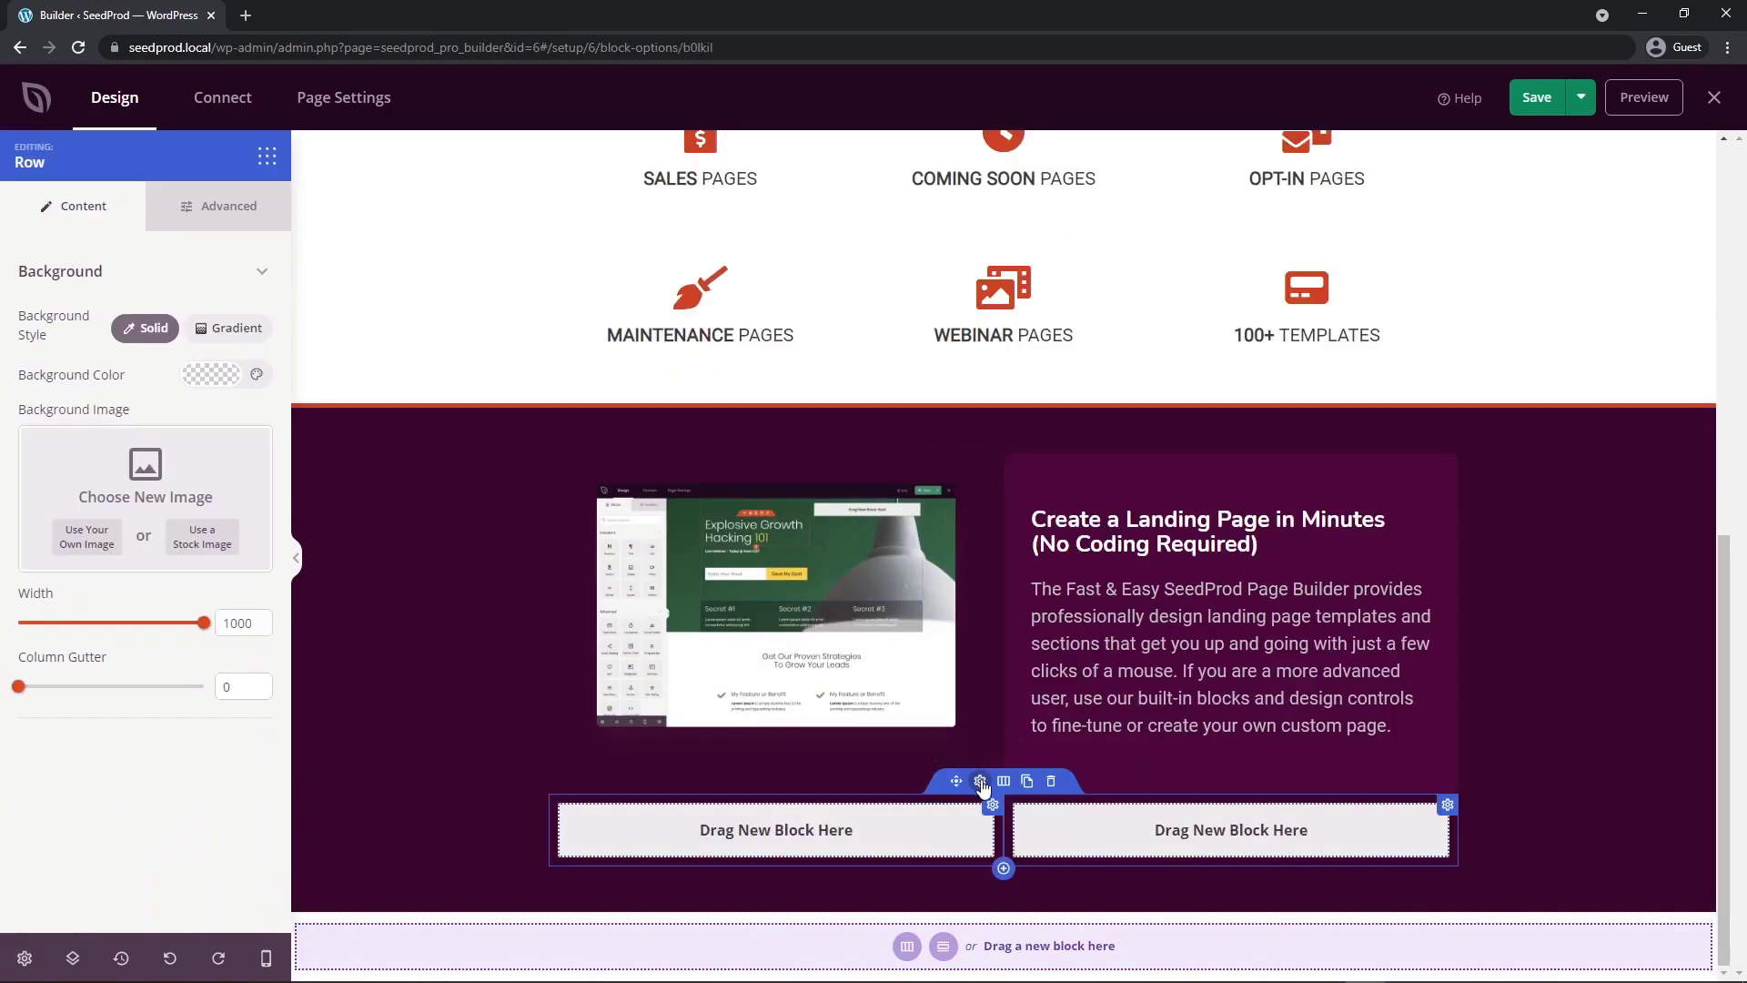
click(227, 212)
click(48, 416)
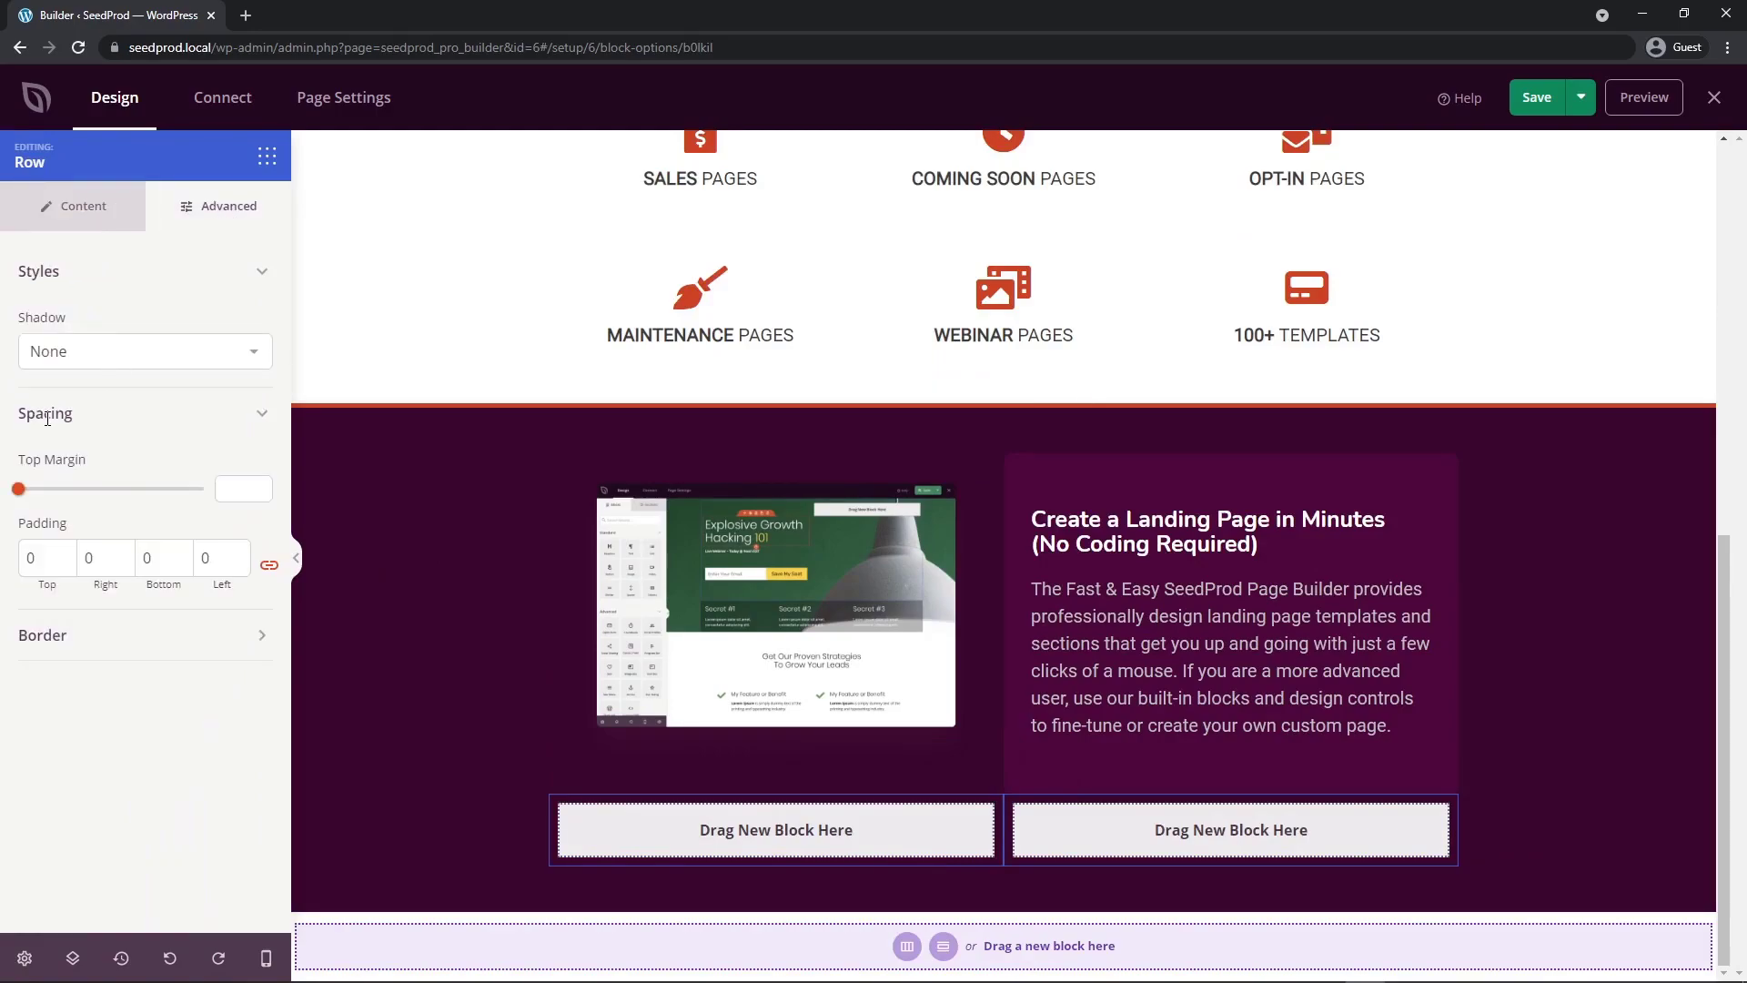
click(226, 487)
text(50)
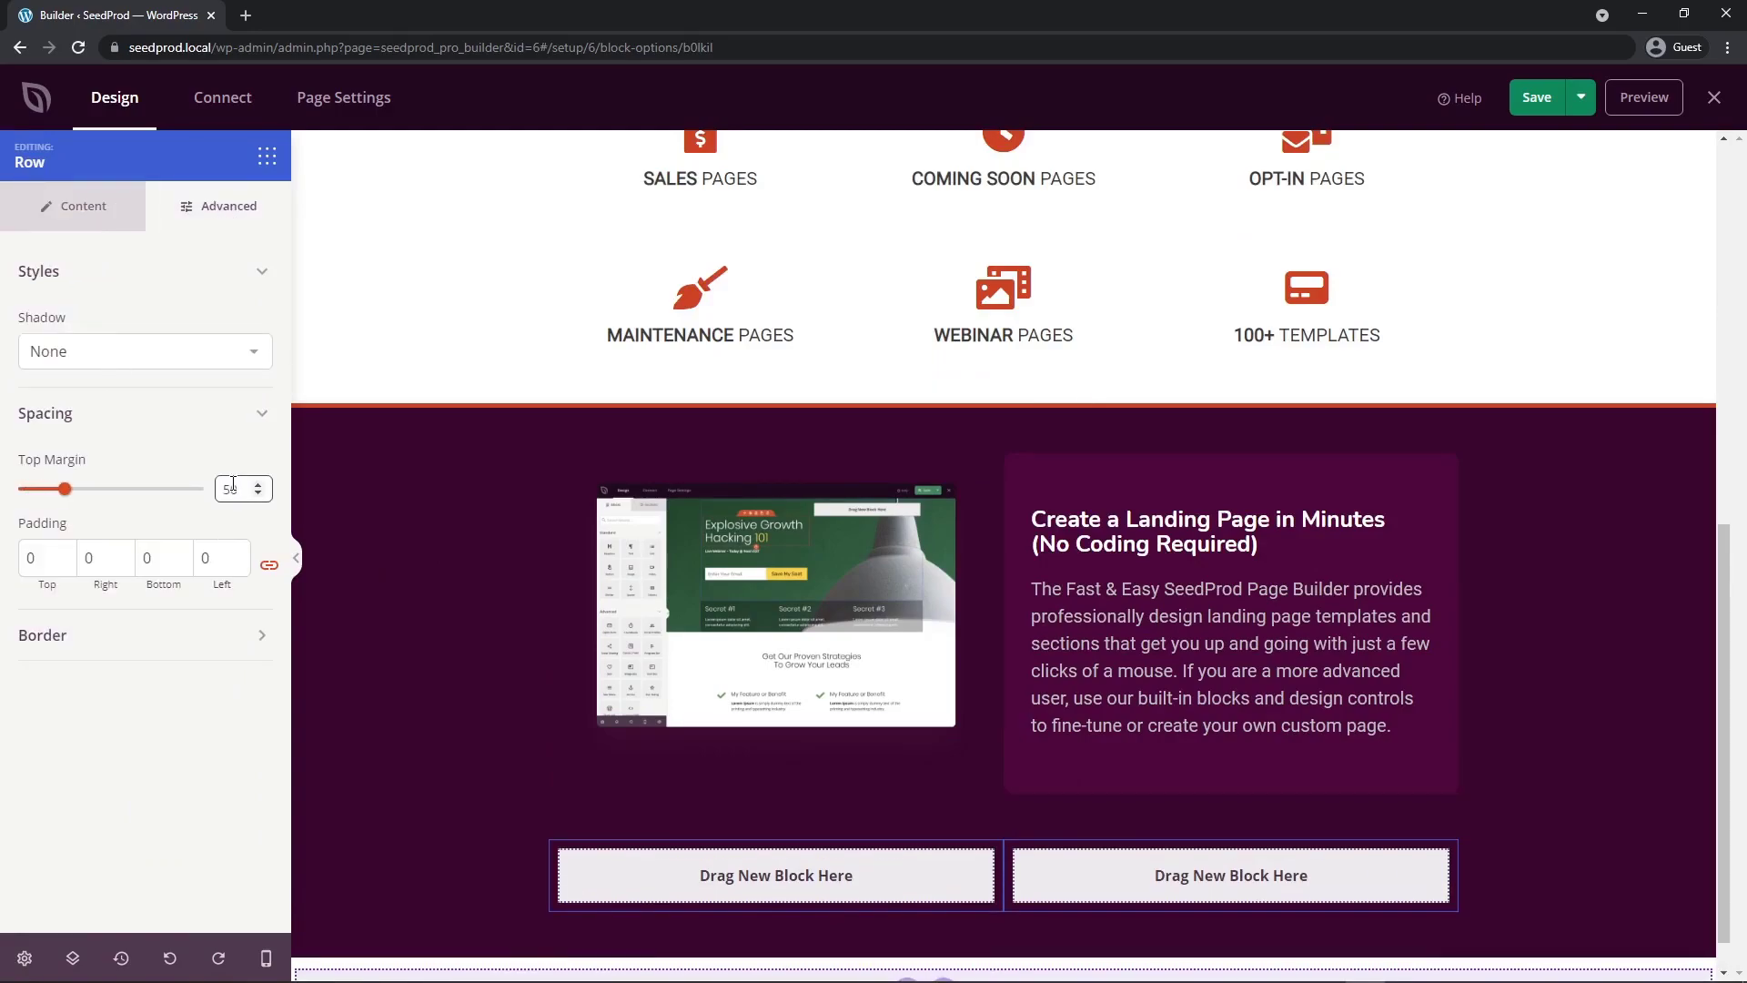
- Place an Image block in the second column of the new row
scroll(898, 660, down, 1)
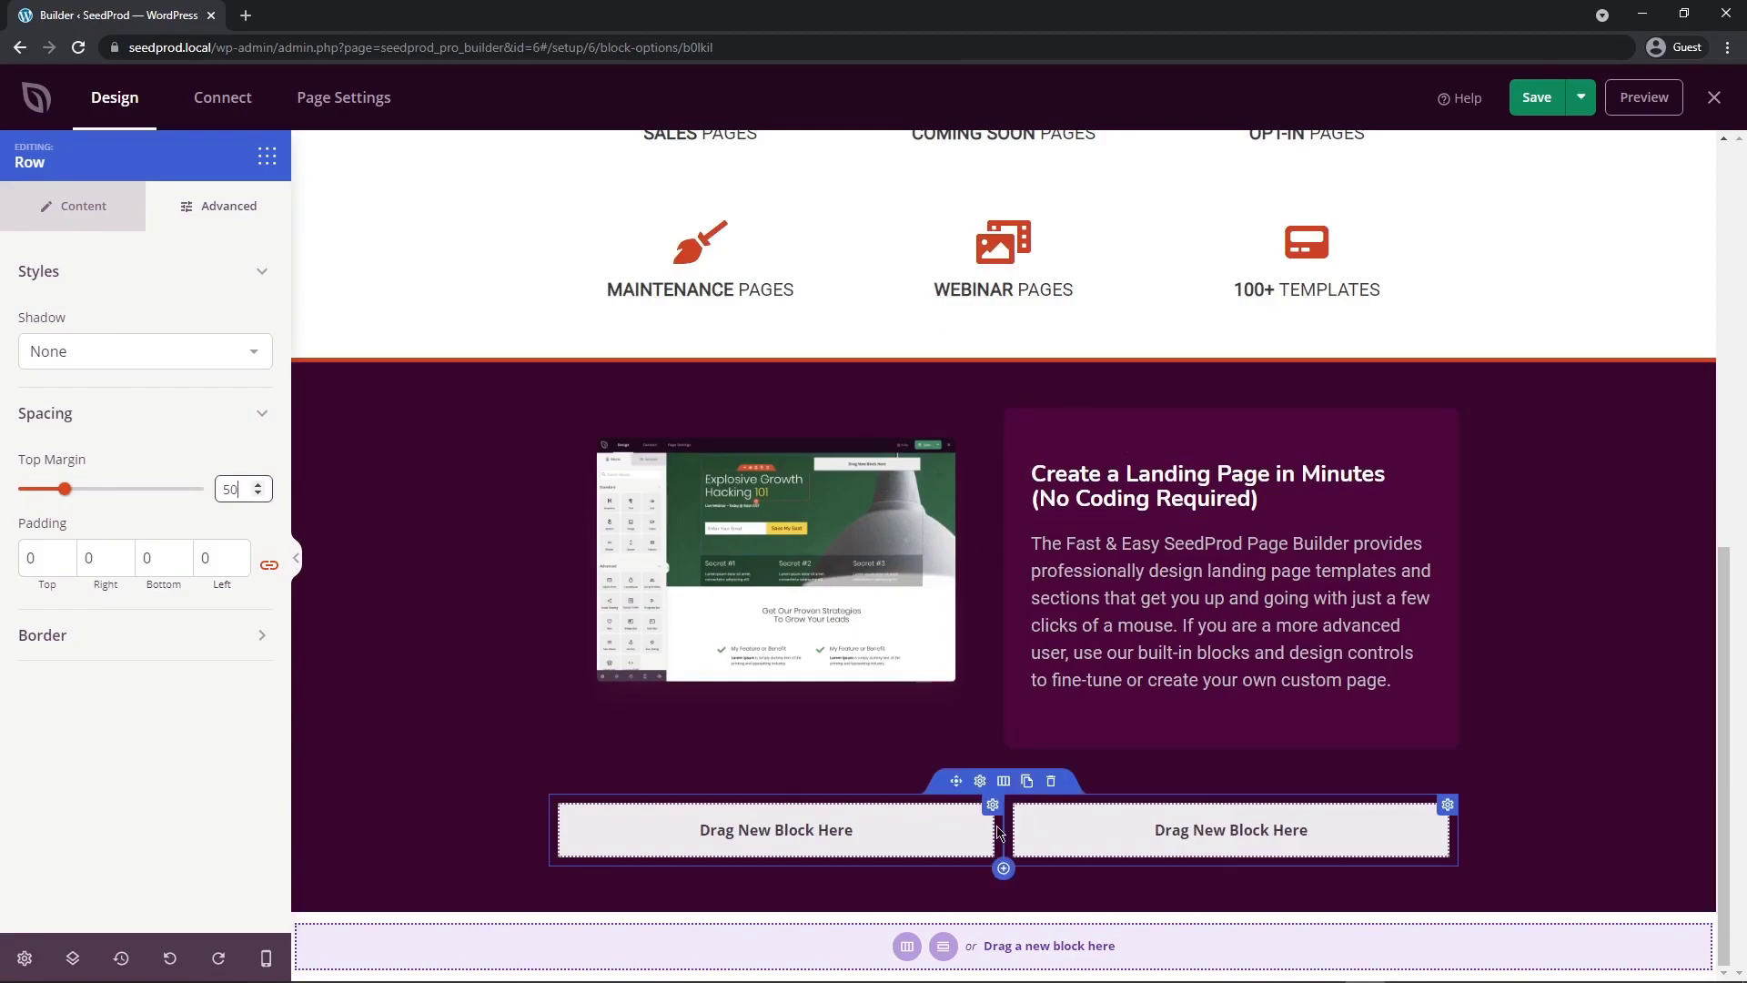
click(267, 155)
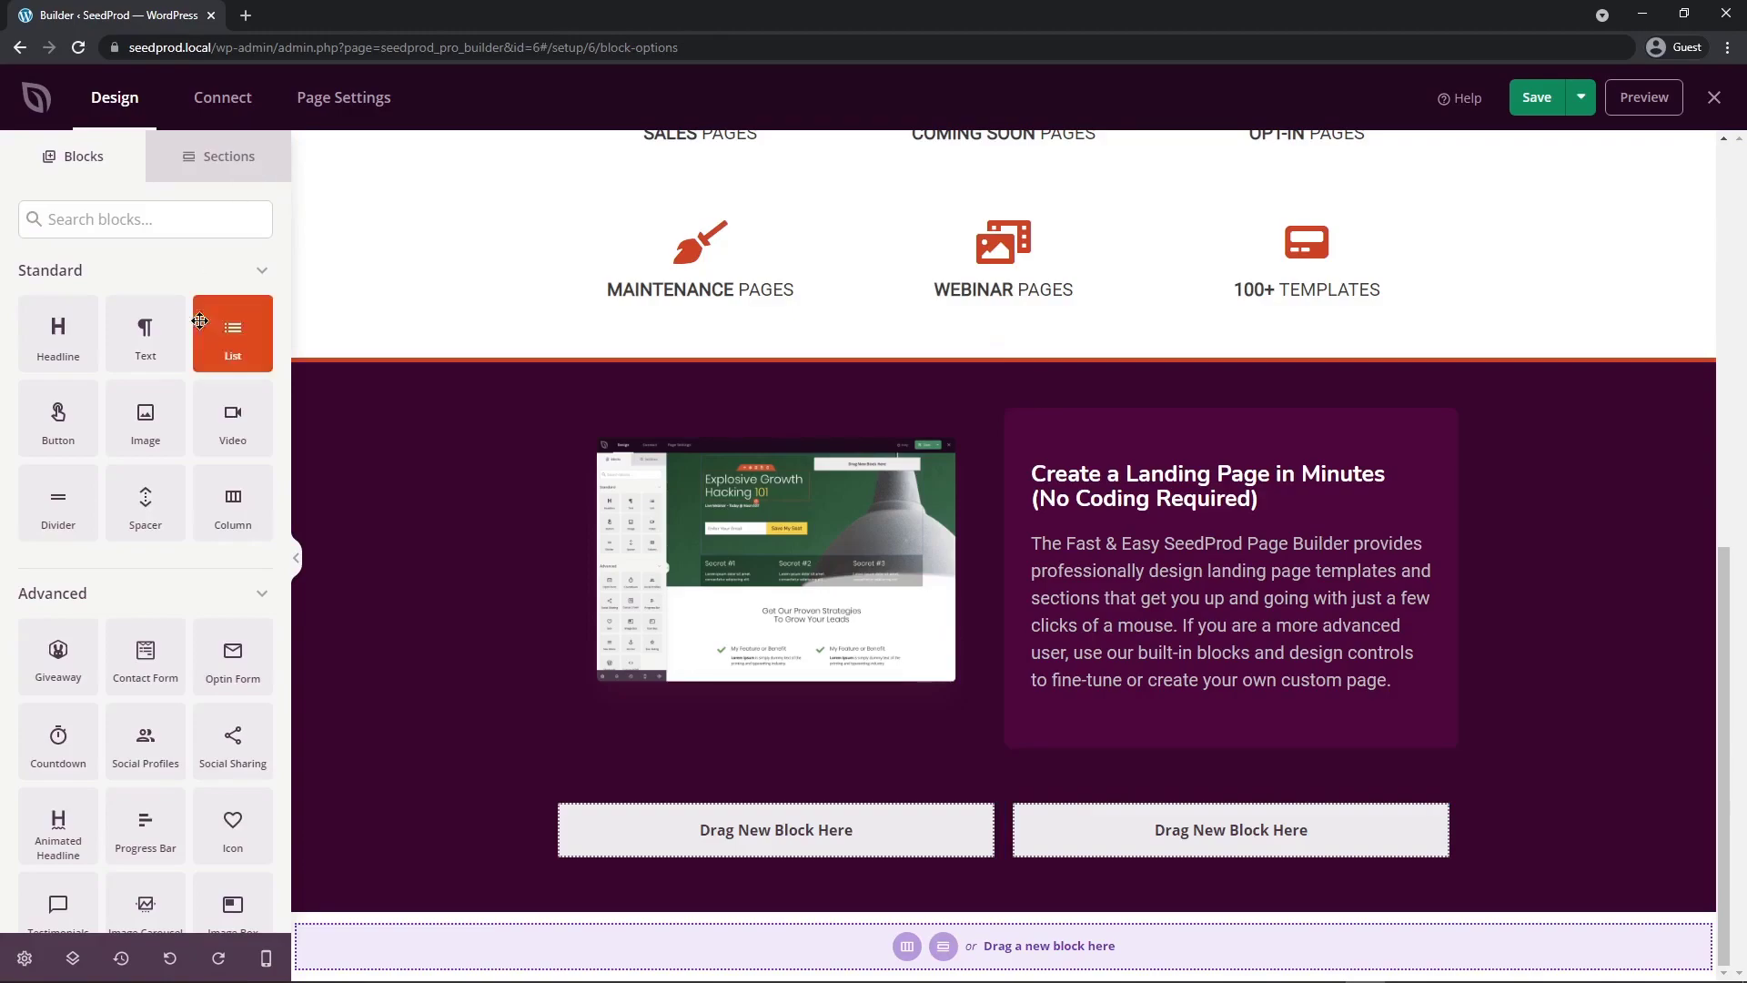
drag(142, 417, 1238, 830)
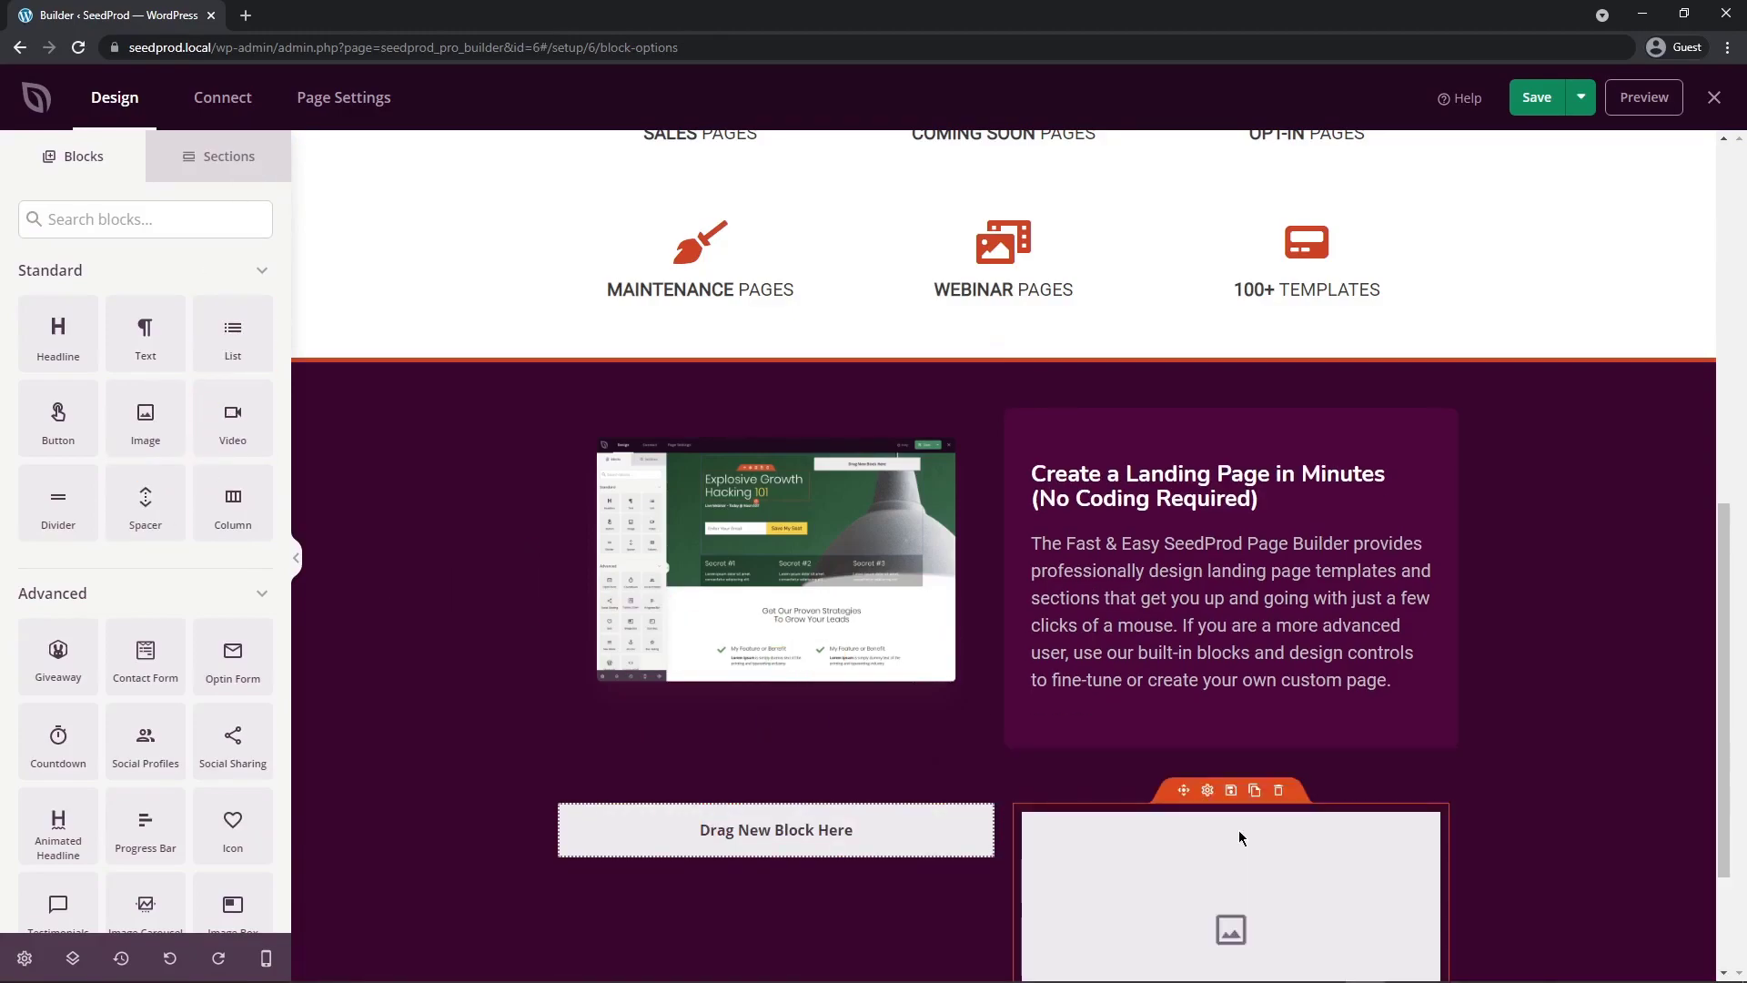
- Duplicate the first row's headline and paragraph and move the copies into the new row's first column, headline above paragraph
scroll(1176, 843, down, 1)
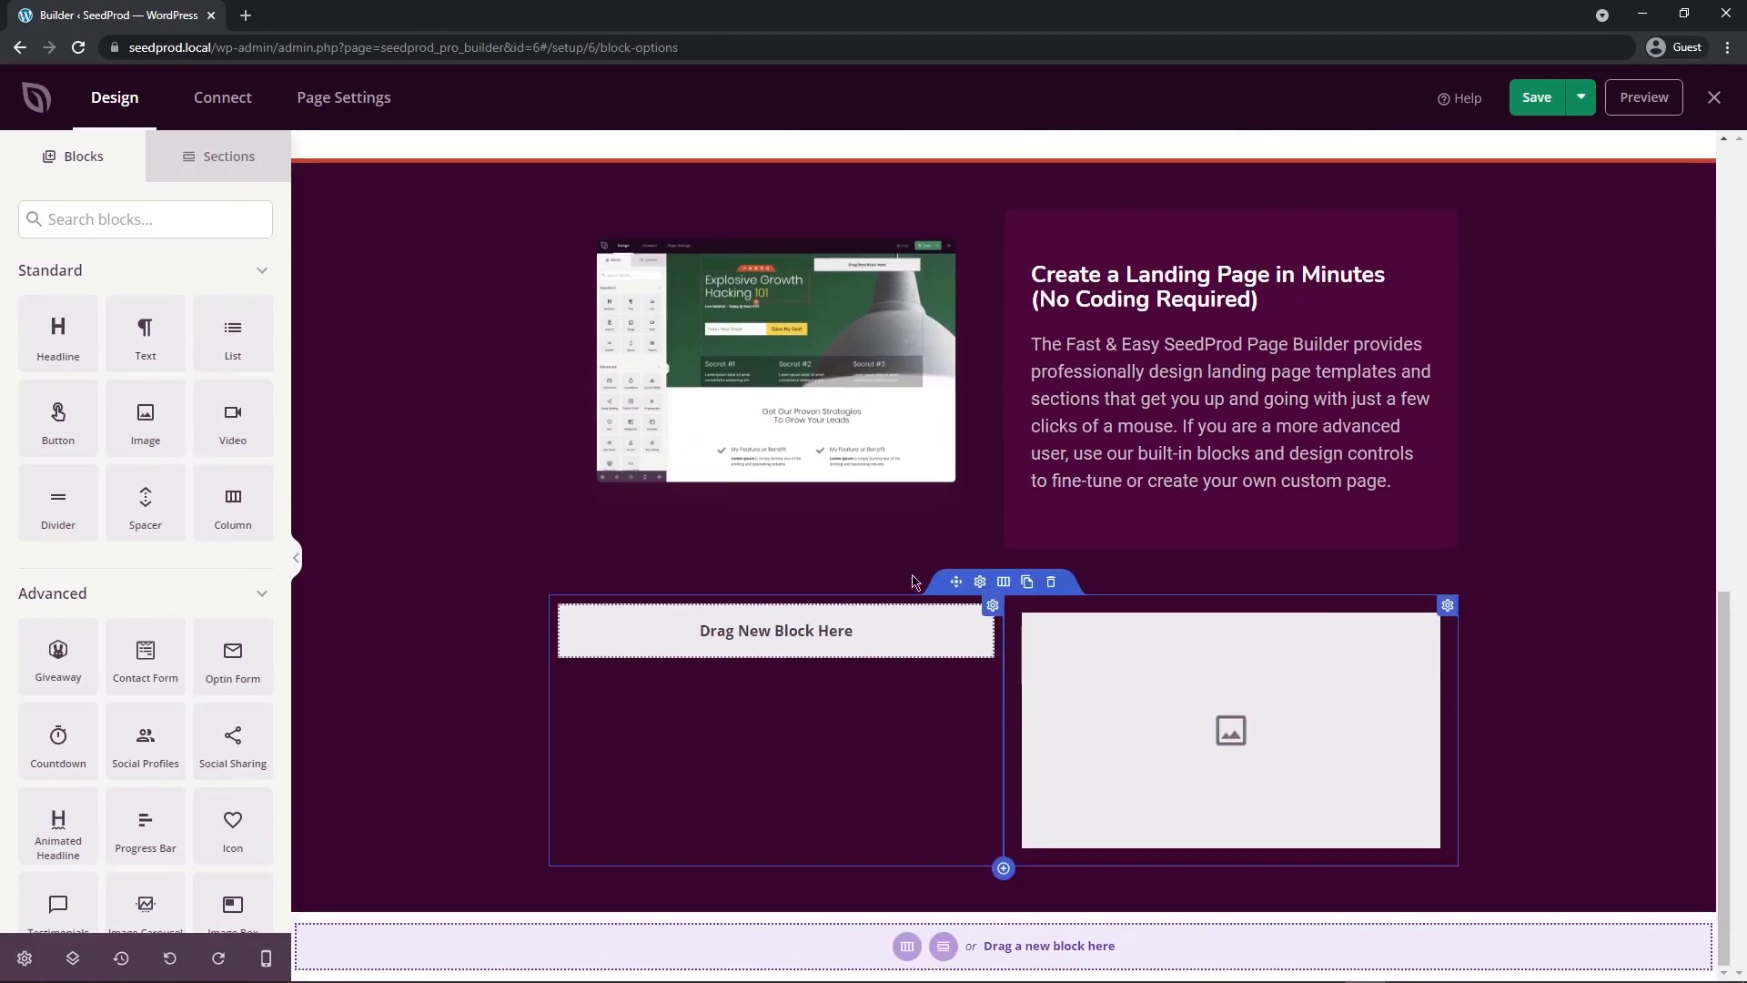
click(1255, 240)
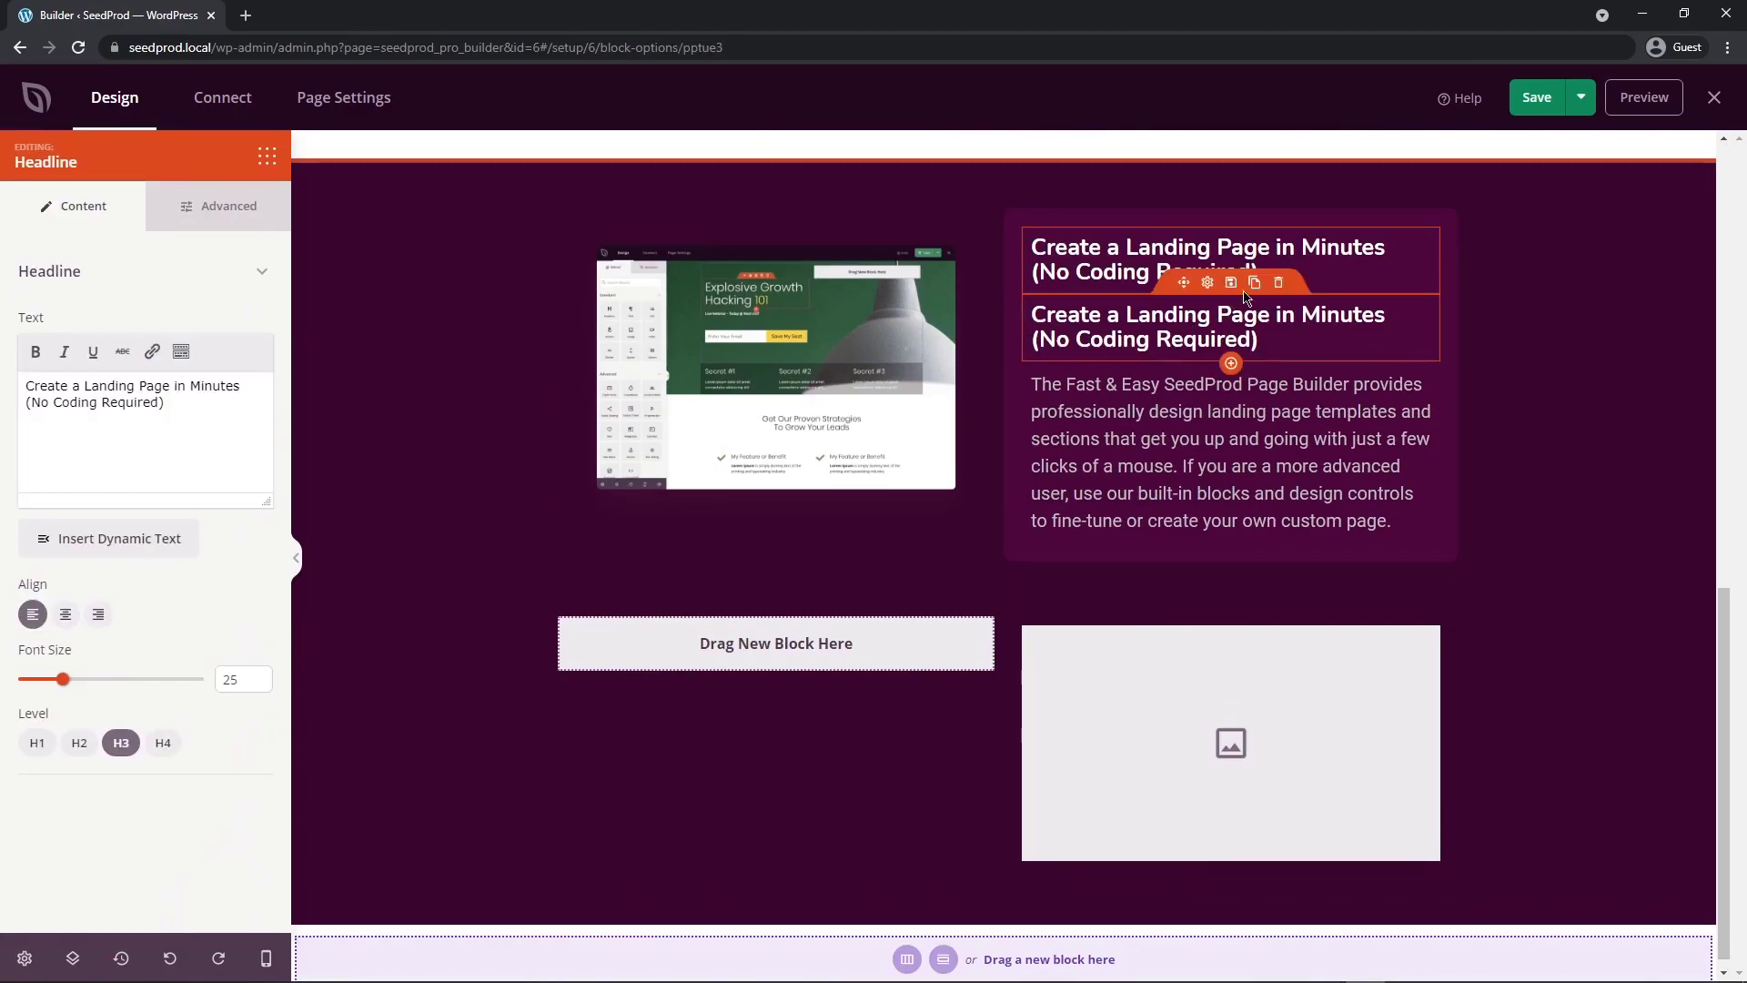
drag(1224, 311, 783, 643)
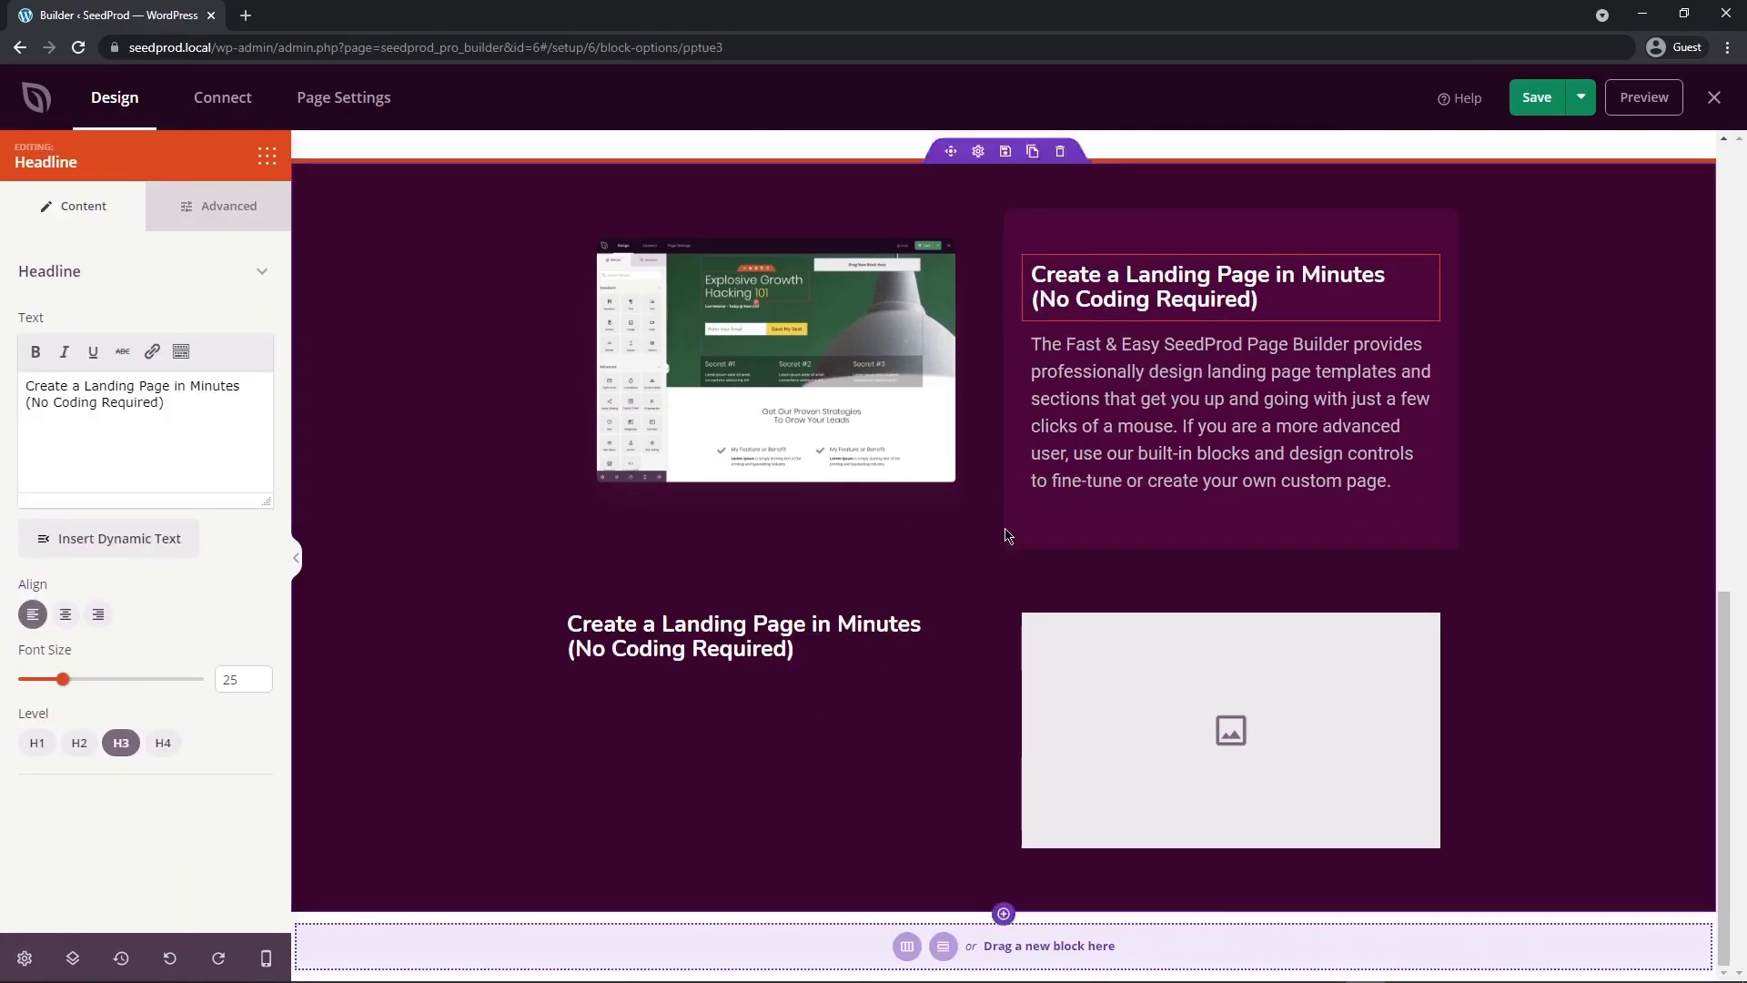
click(1236, 311)
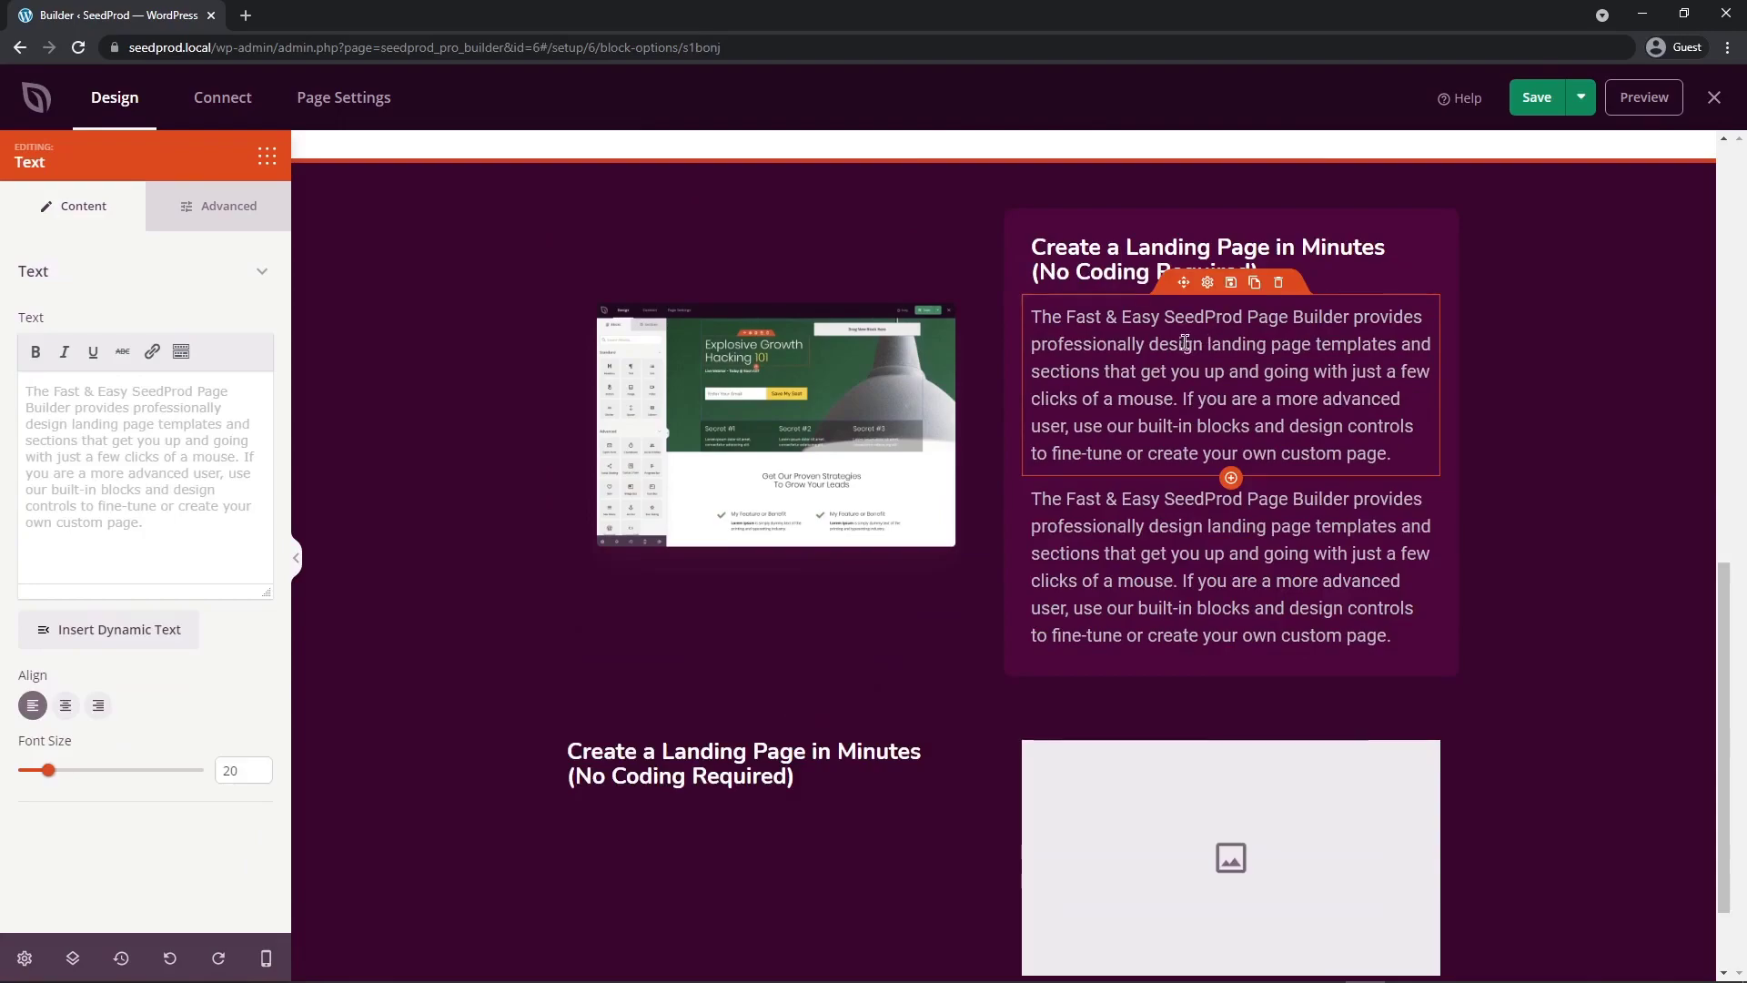
drag(1183, 466, 739, 665)
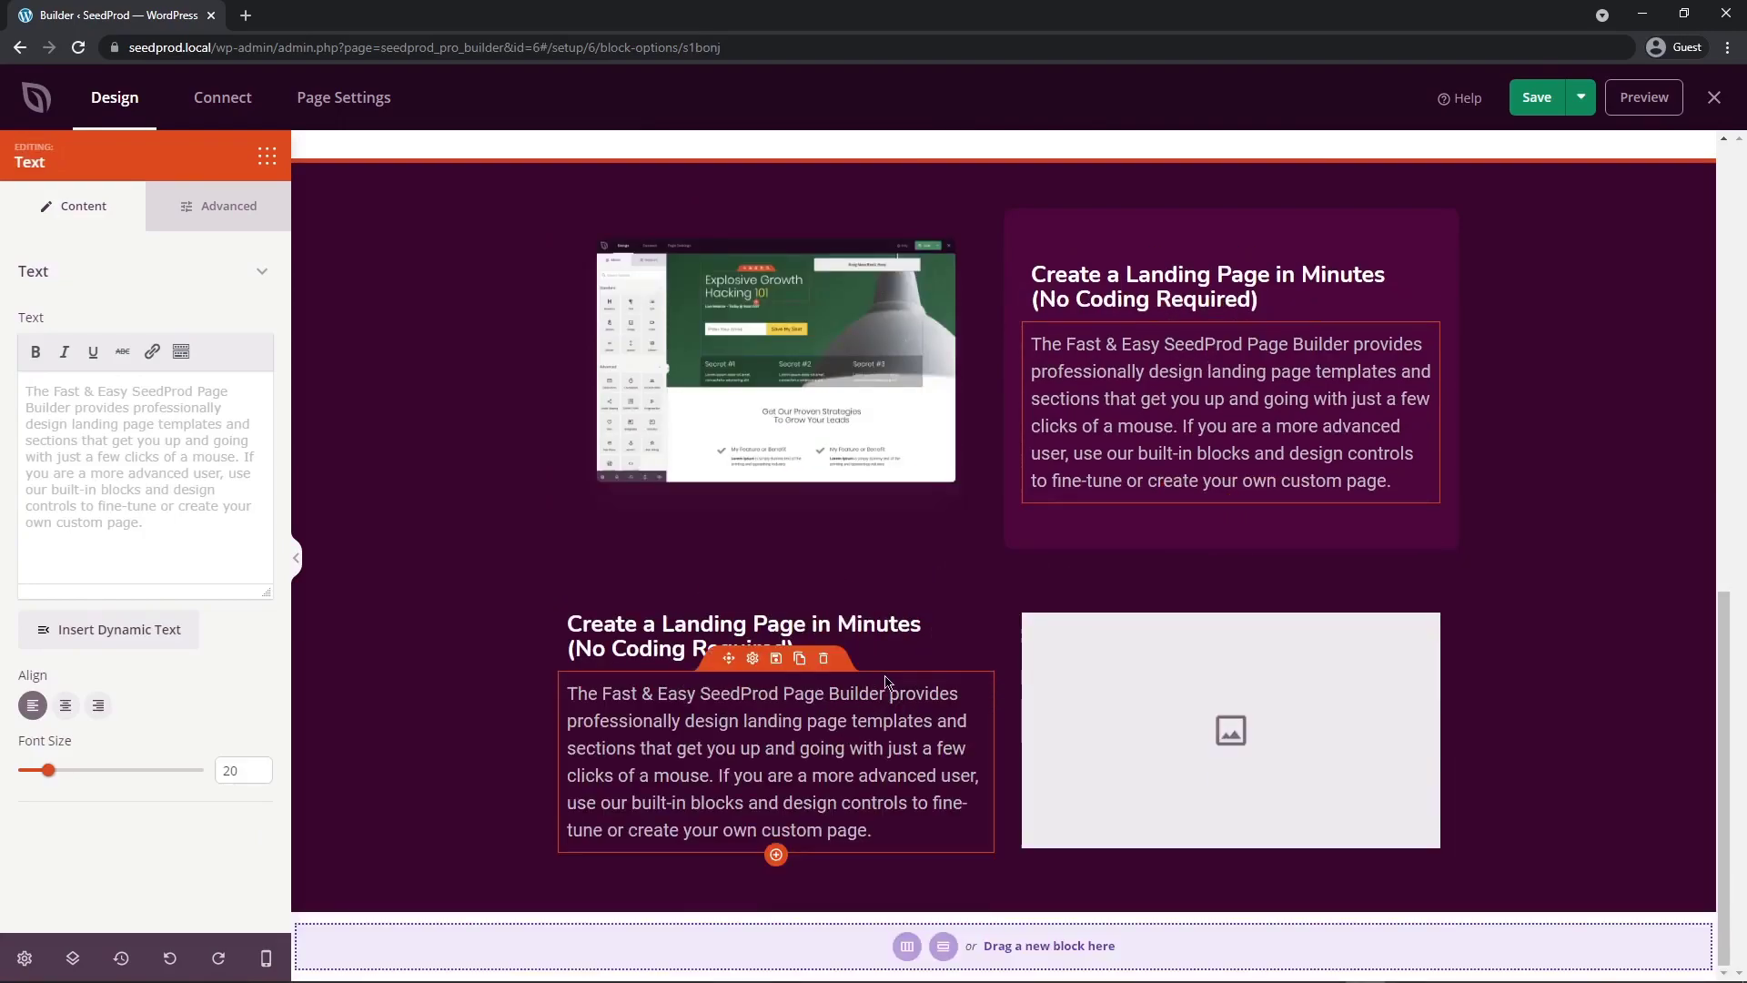
- Open the column settings of the new row's first column
click(979, 615)
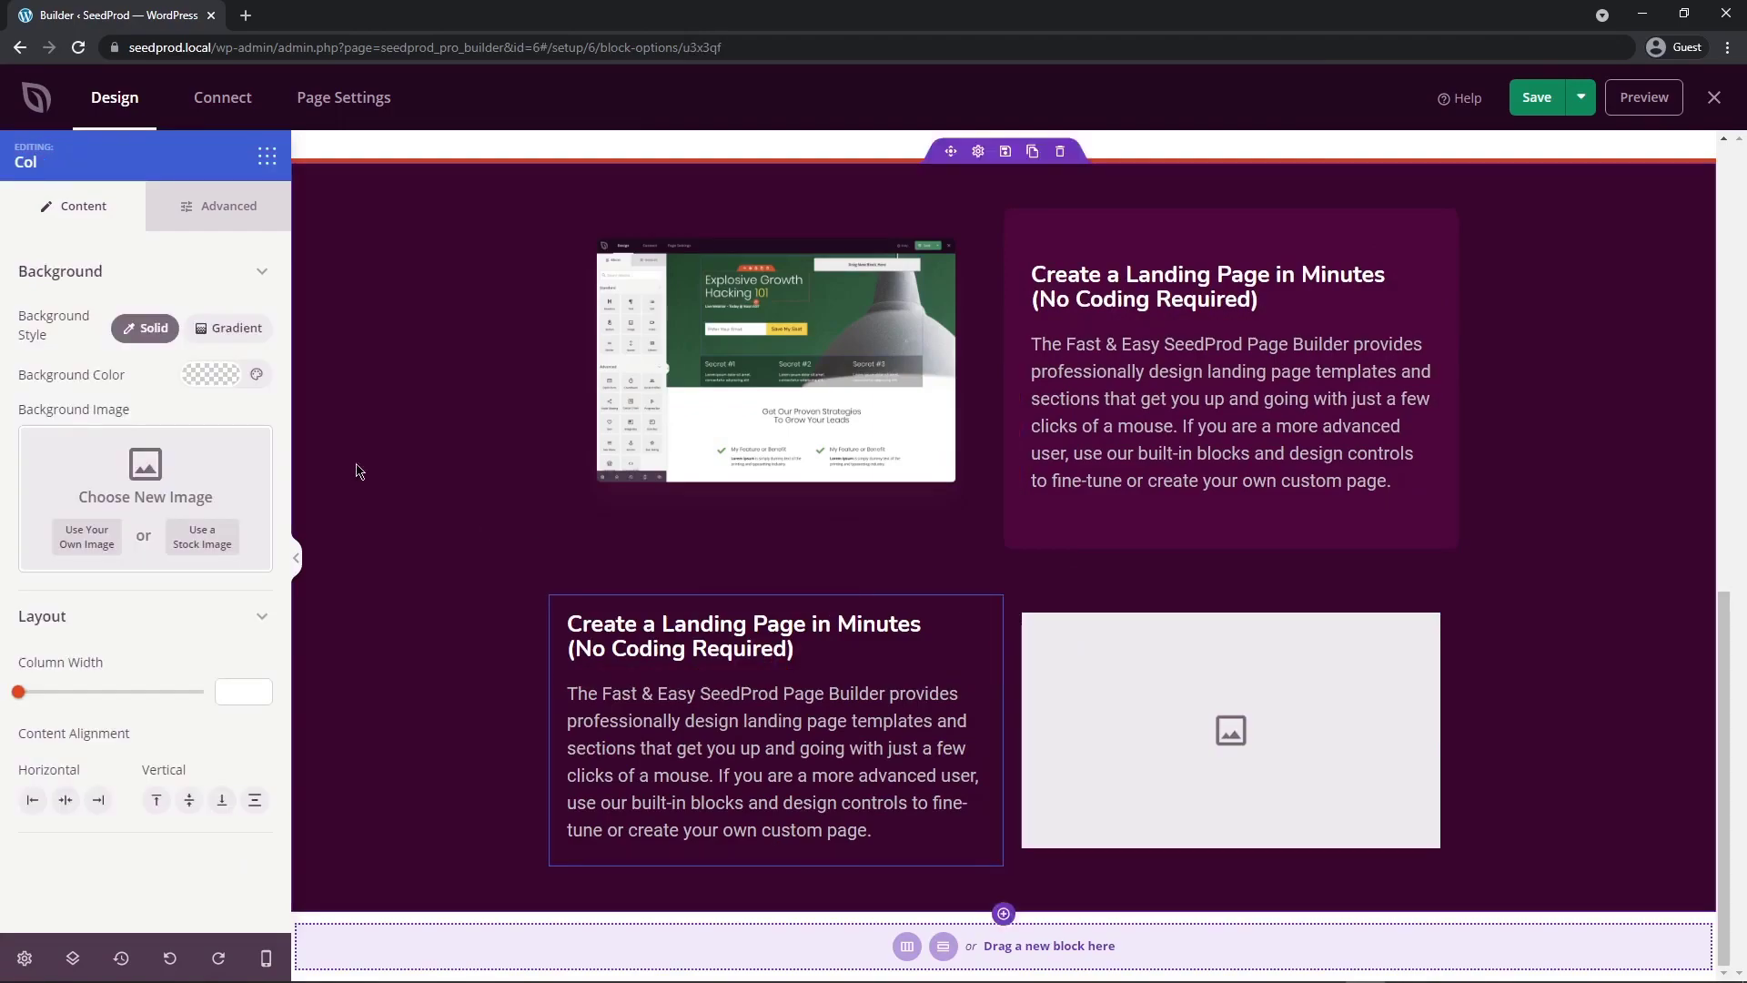
- Style the lower row's text column with the recently used dark purple background, 20 padding on all sides and a border radius of 10
click(211, 206)
click(211, 320)
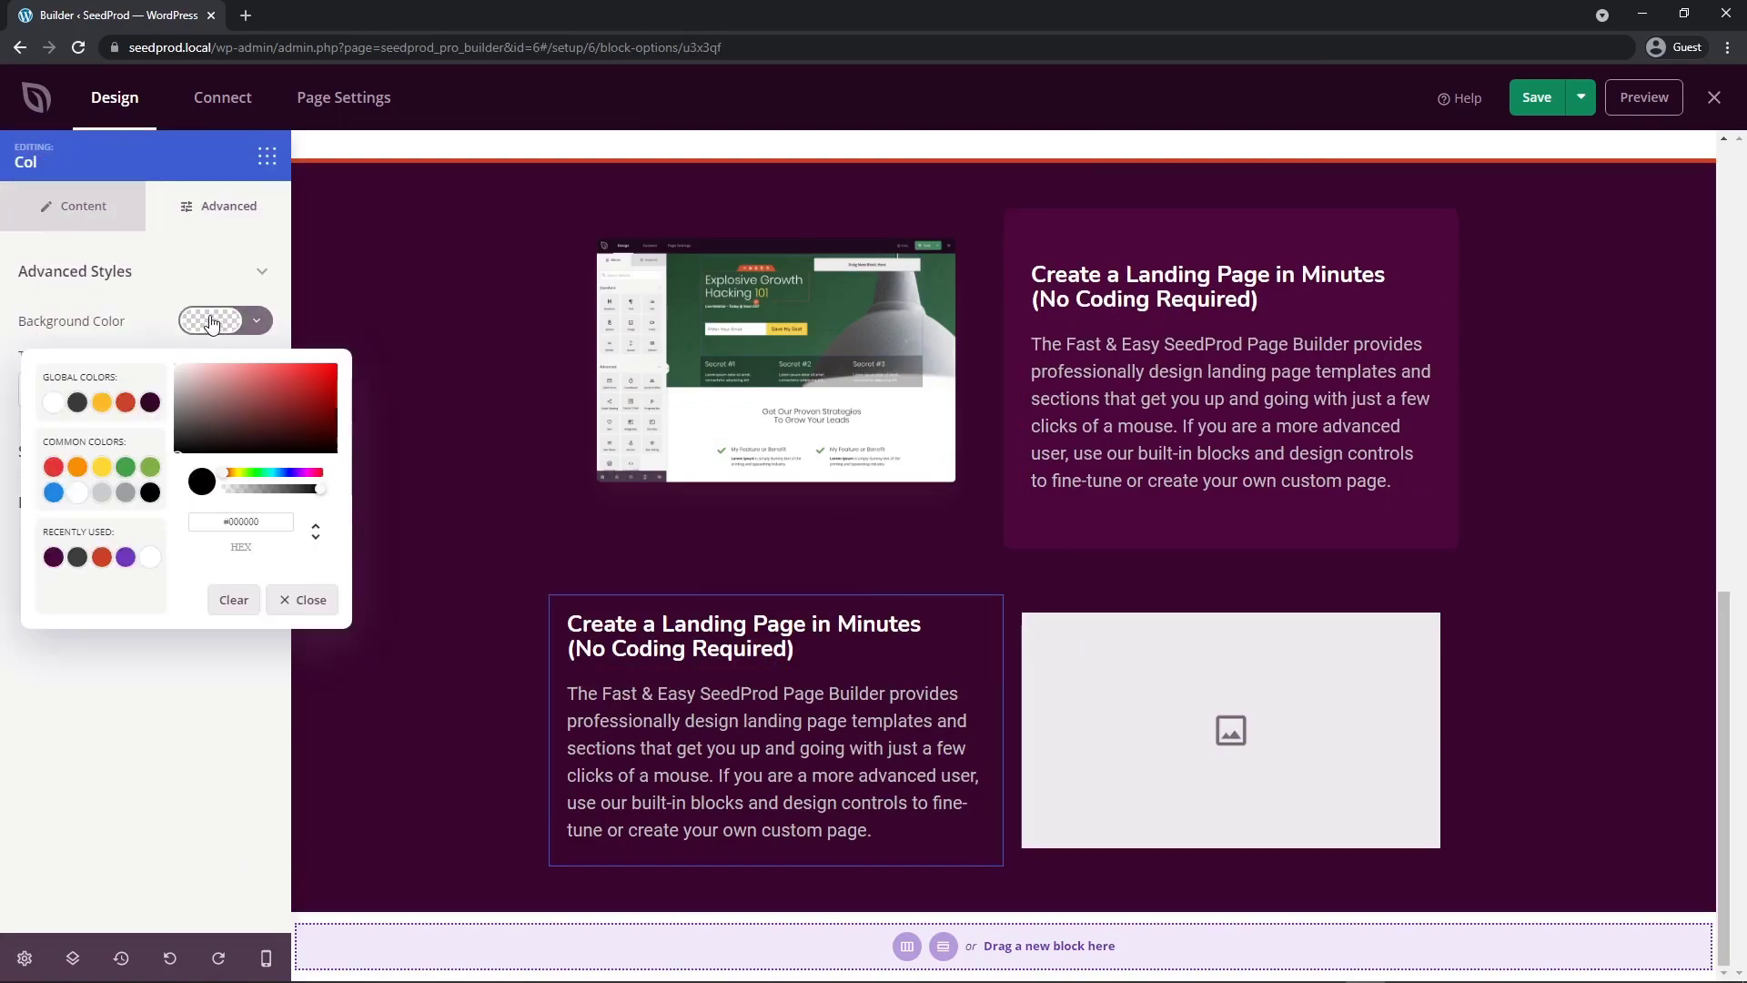
click(85, 456)
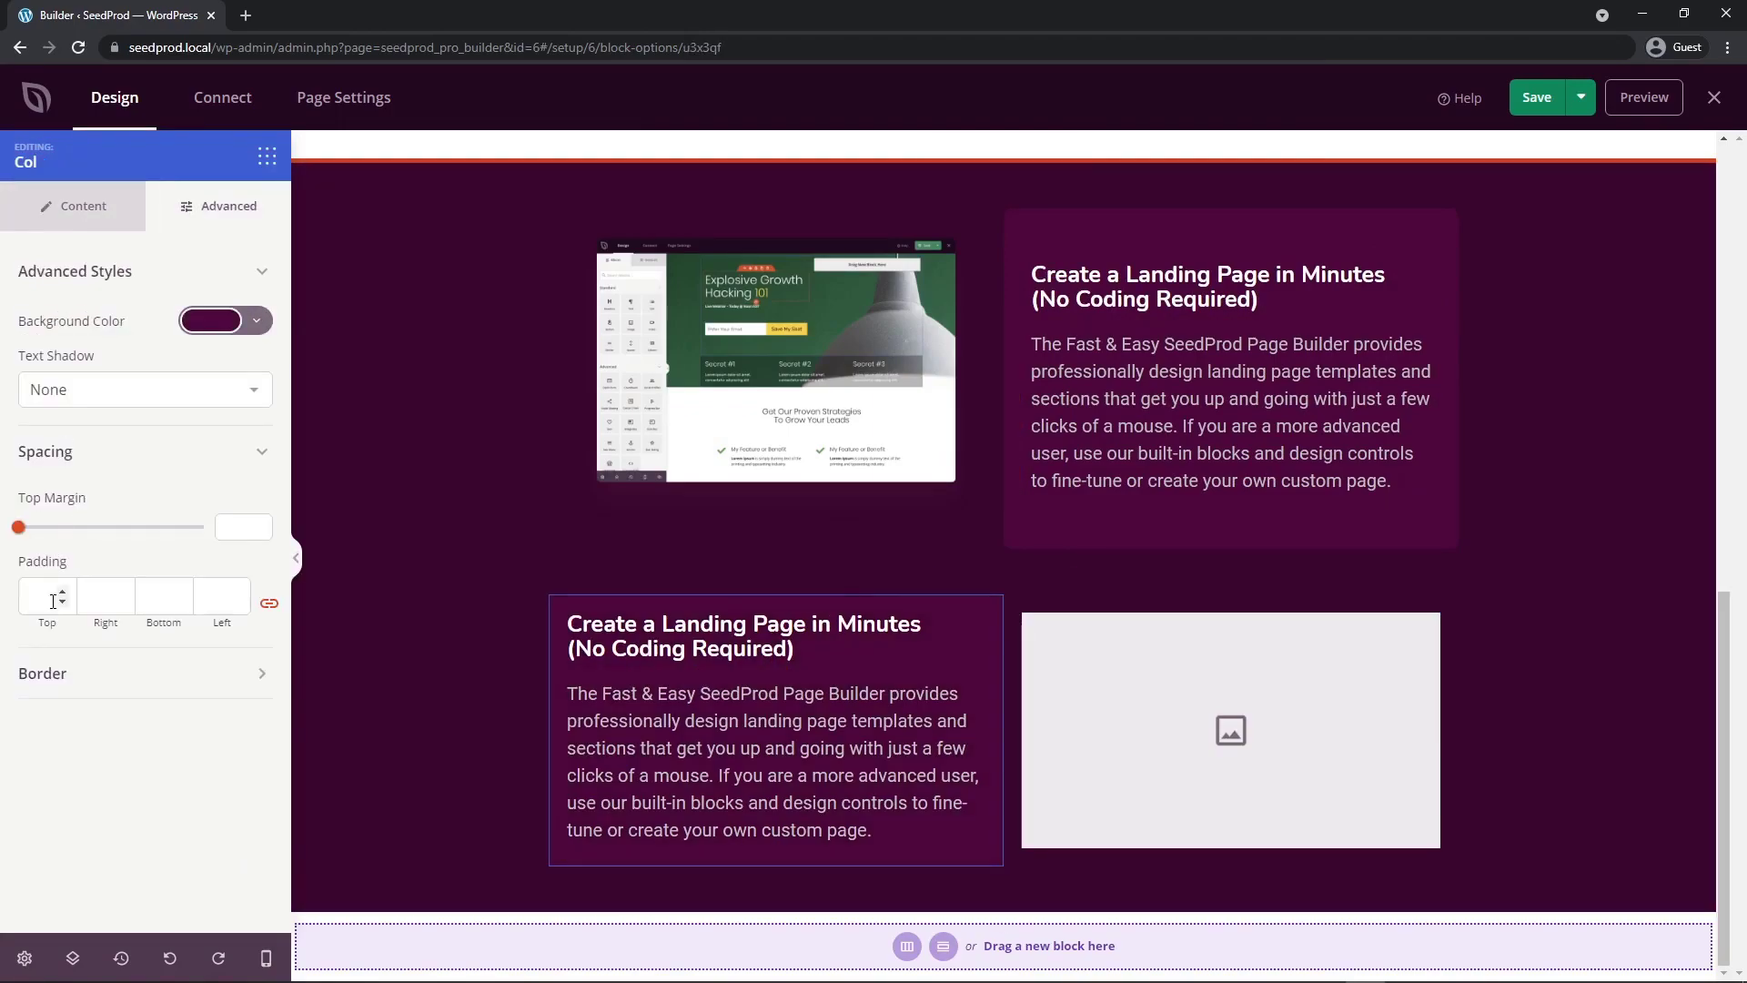
text(20)
click(116, 673)
scroll(116, 674, down, 1)
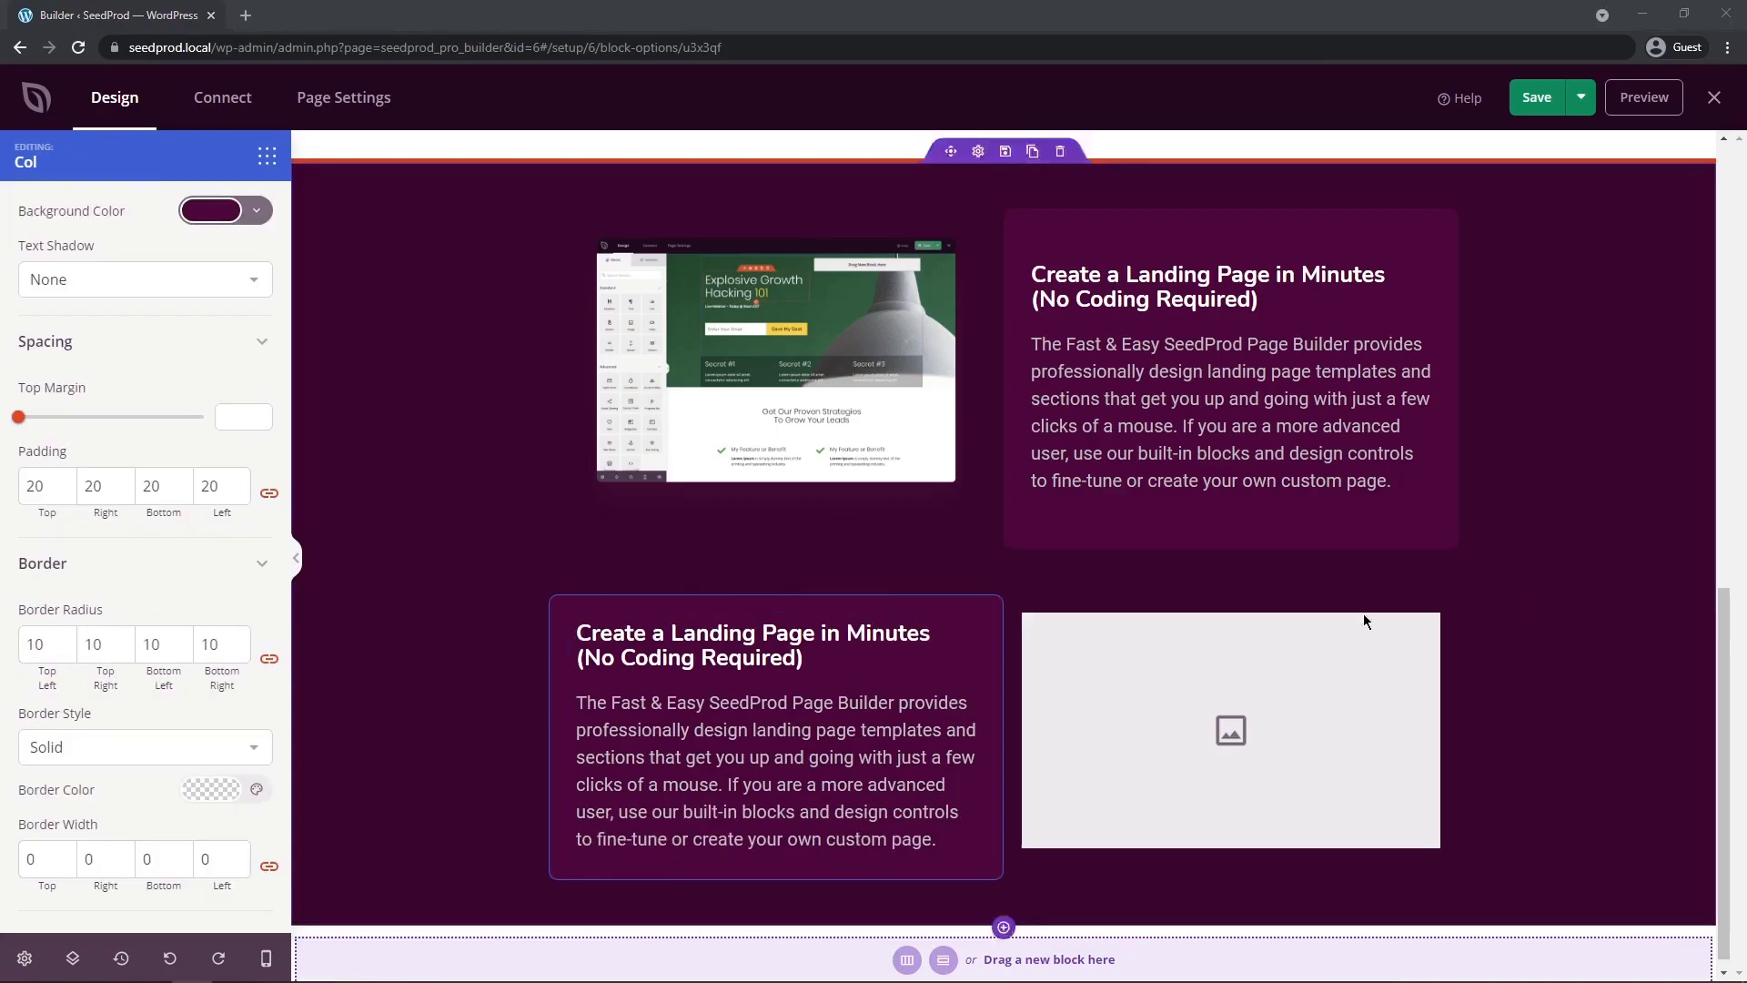
- Fill the empty image block with the sign-up form graphic and vertically centre both columns of the Collecting Valuable Leads row
click(1172, 694)
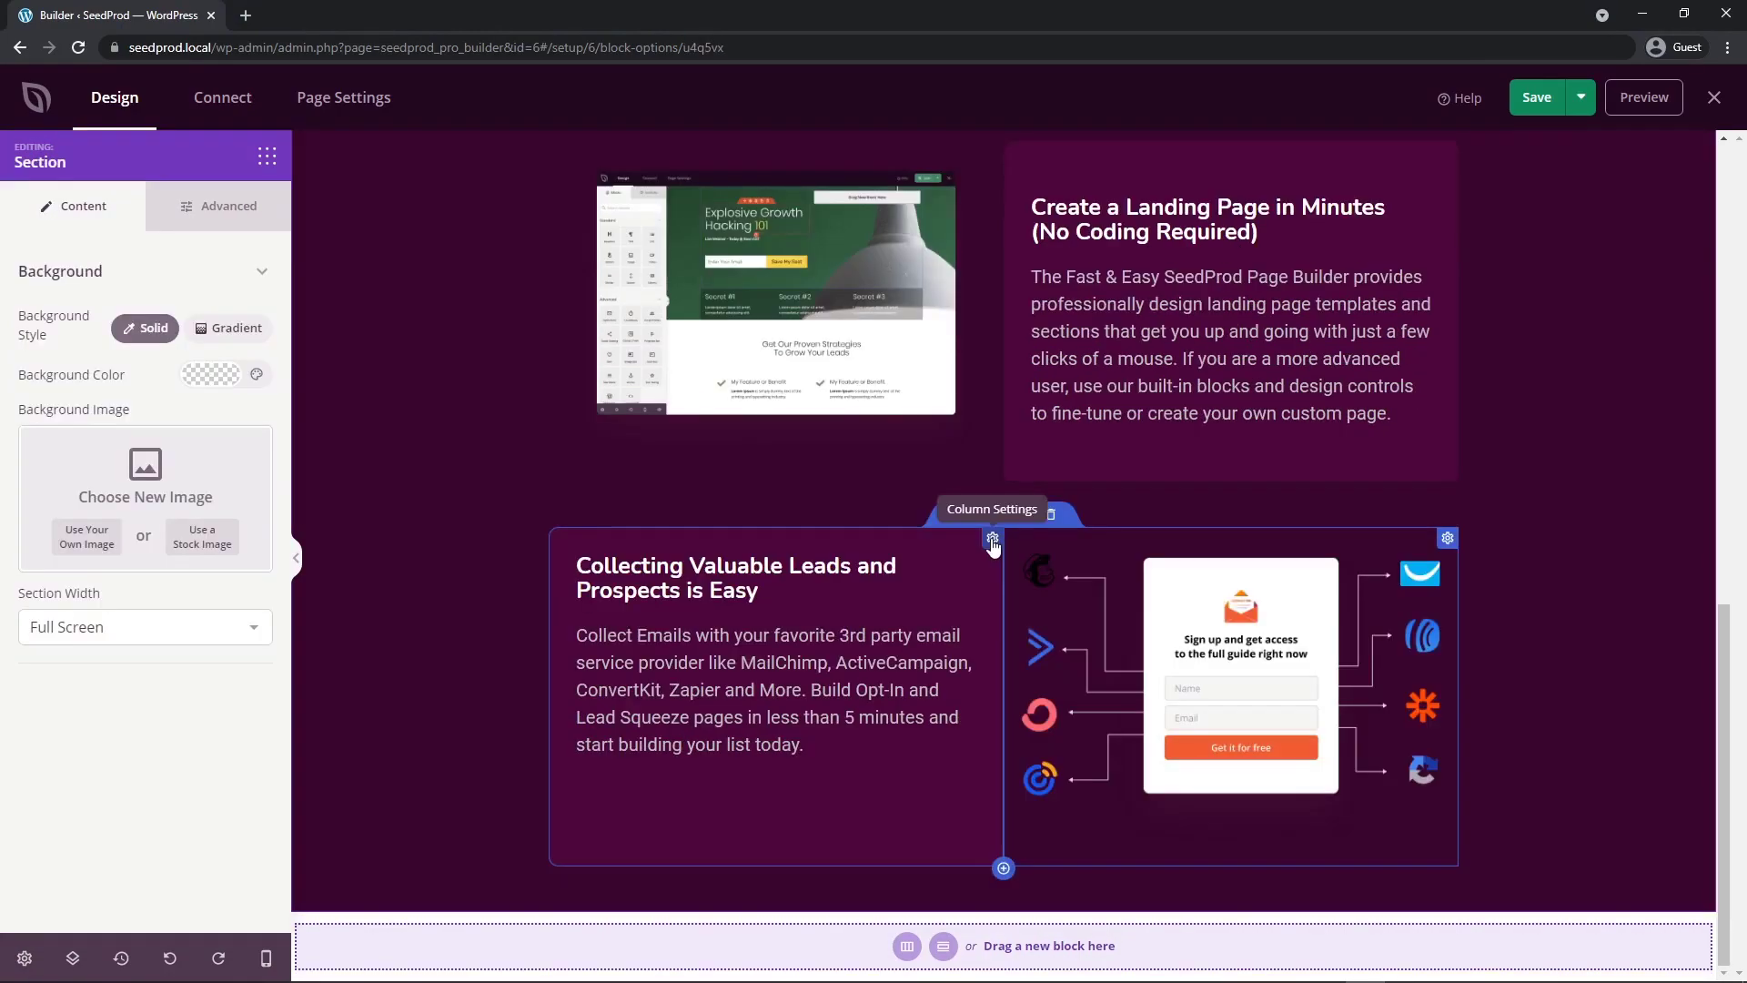
click(993, 543)
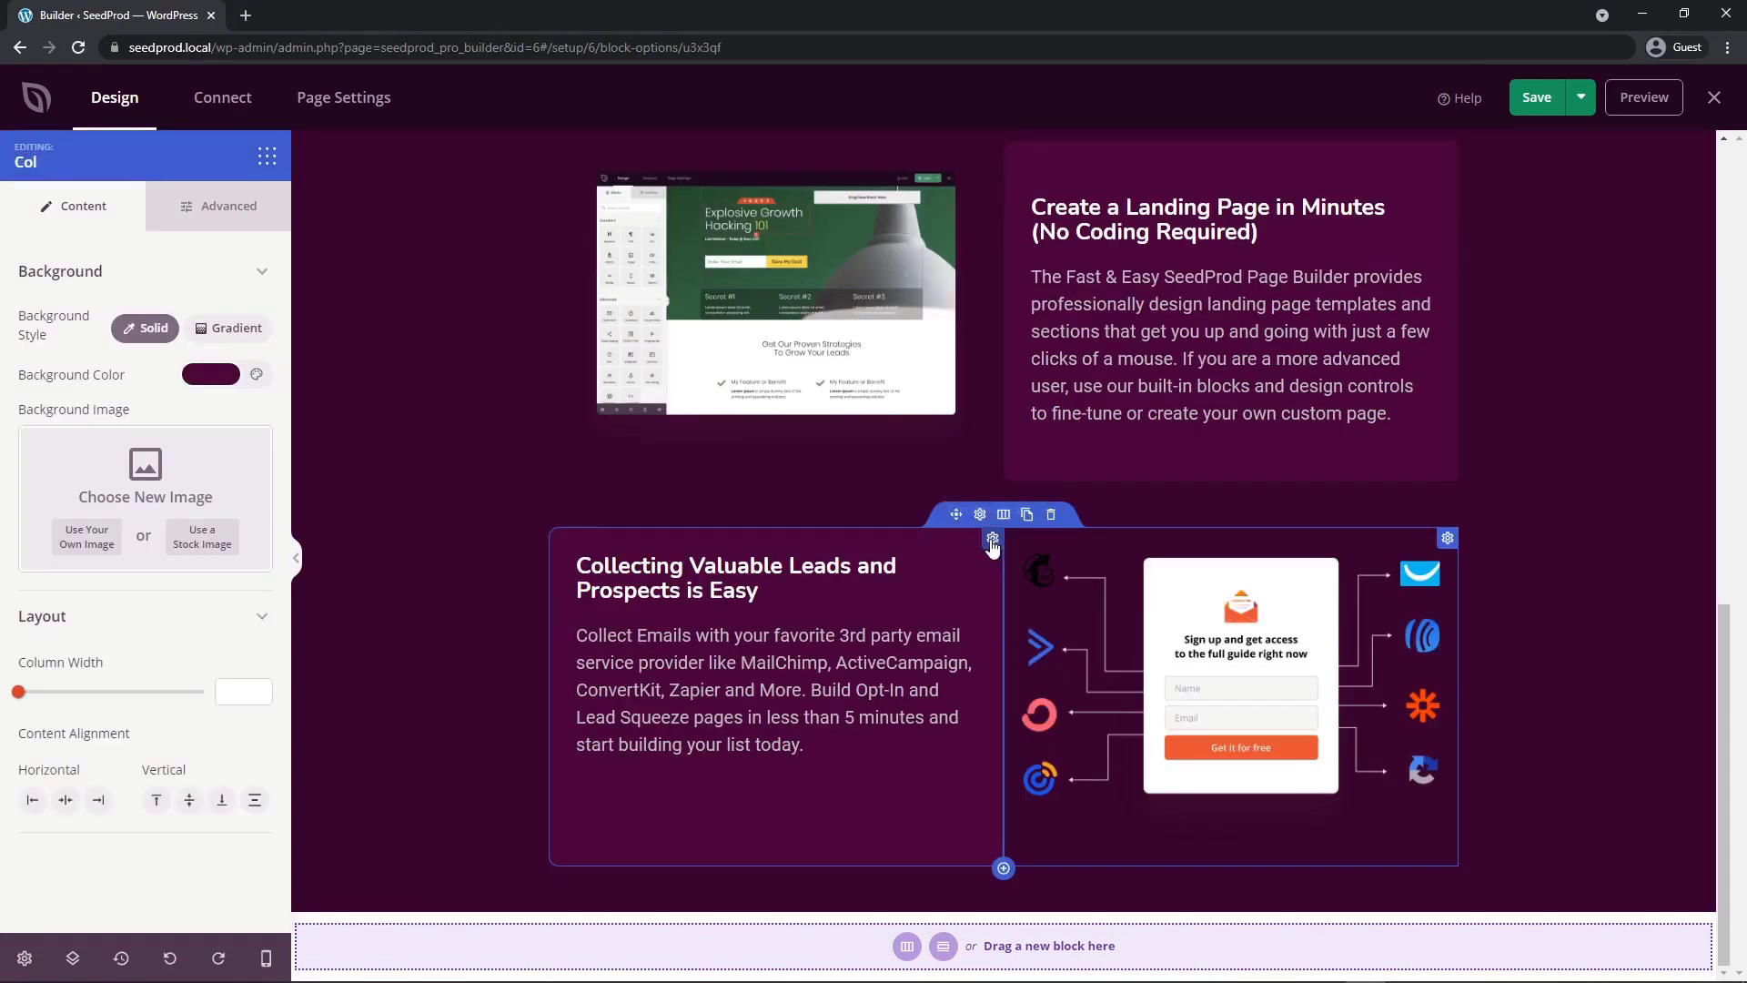
click(189, 801)
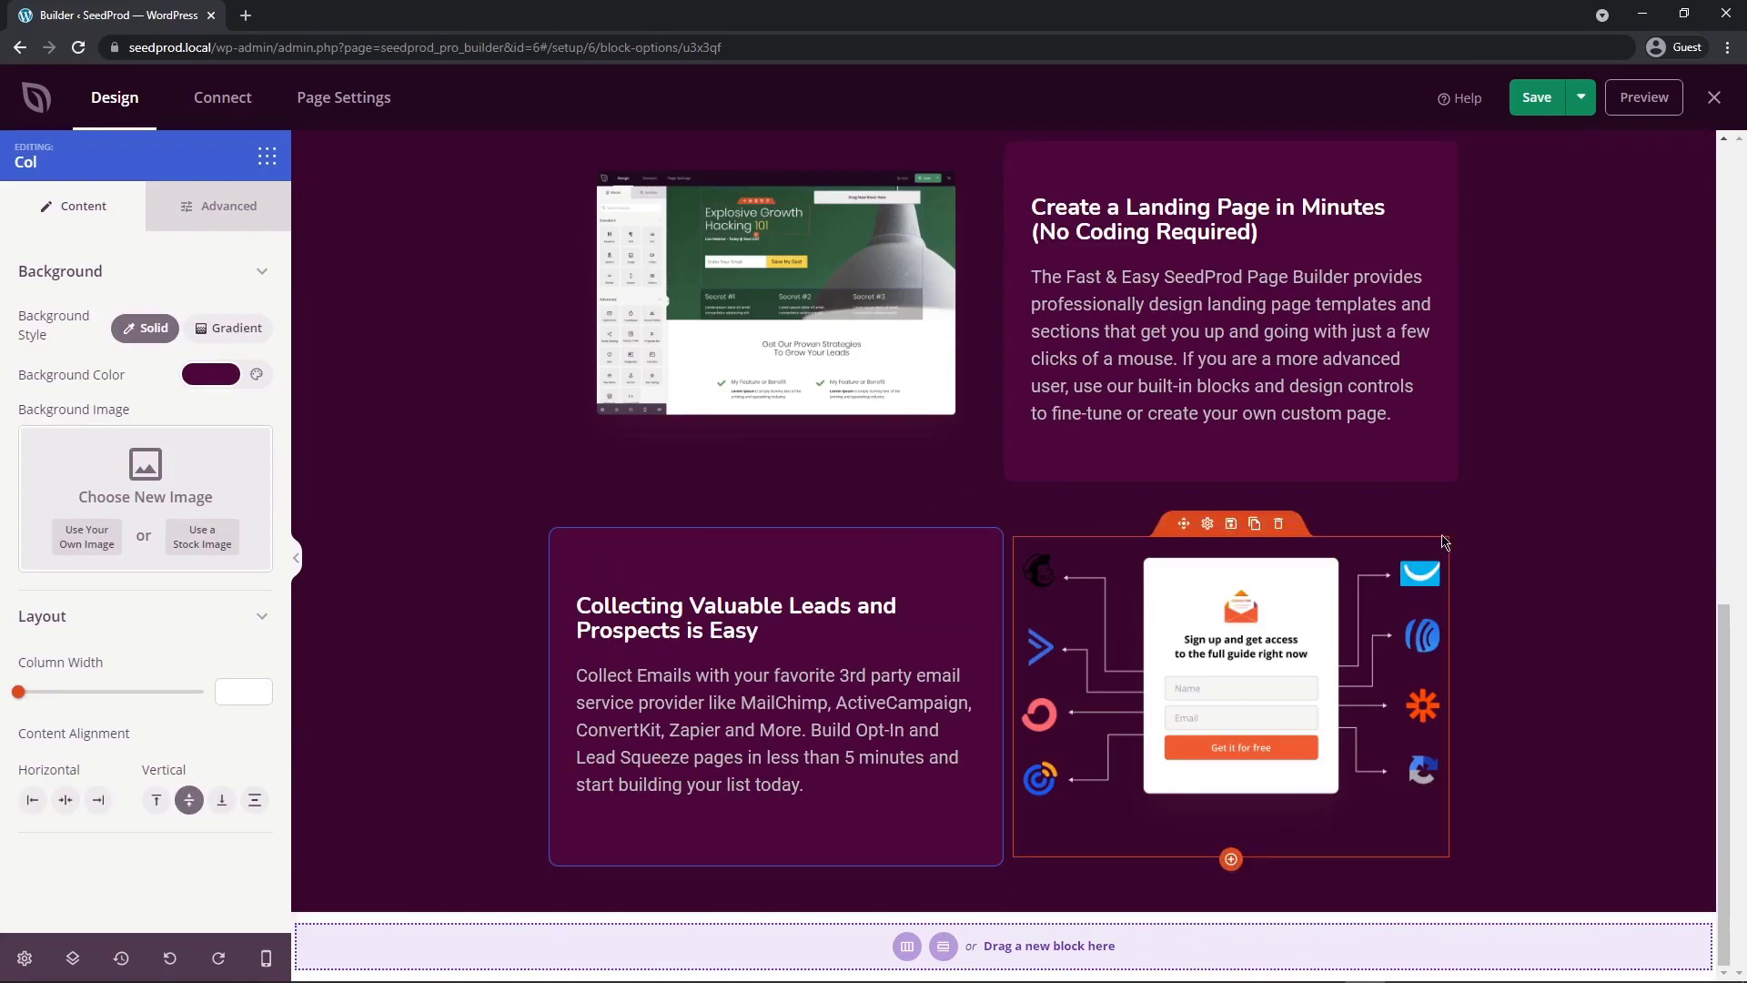
click(1443, 543)
scroll(1442, 546, up, 1)
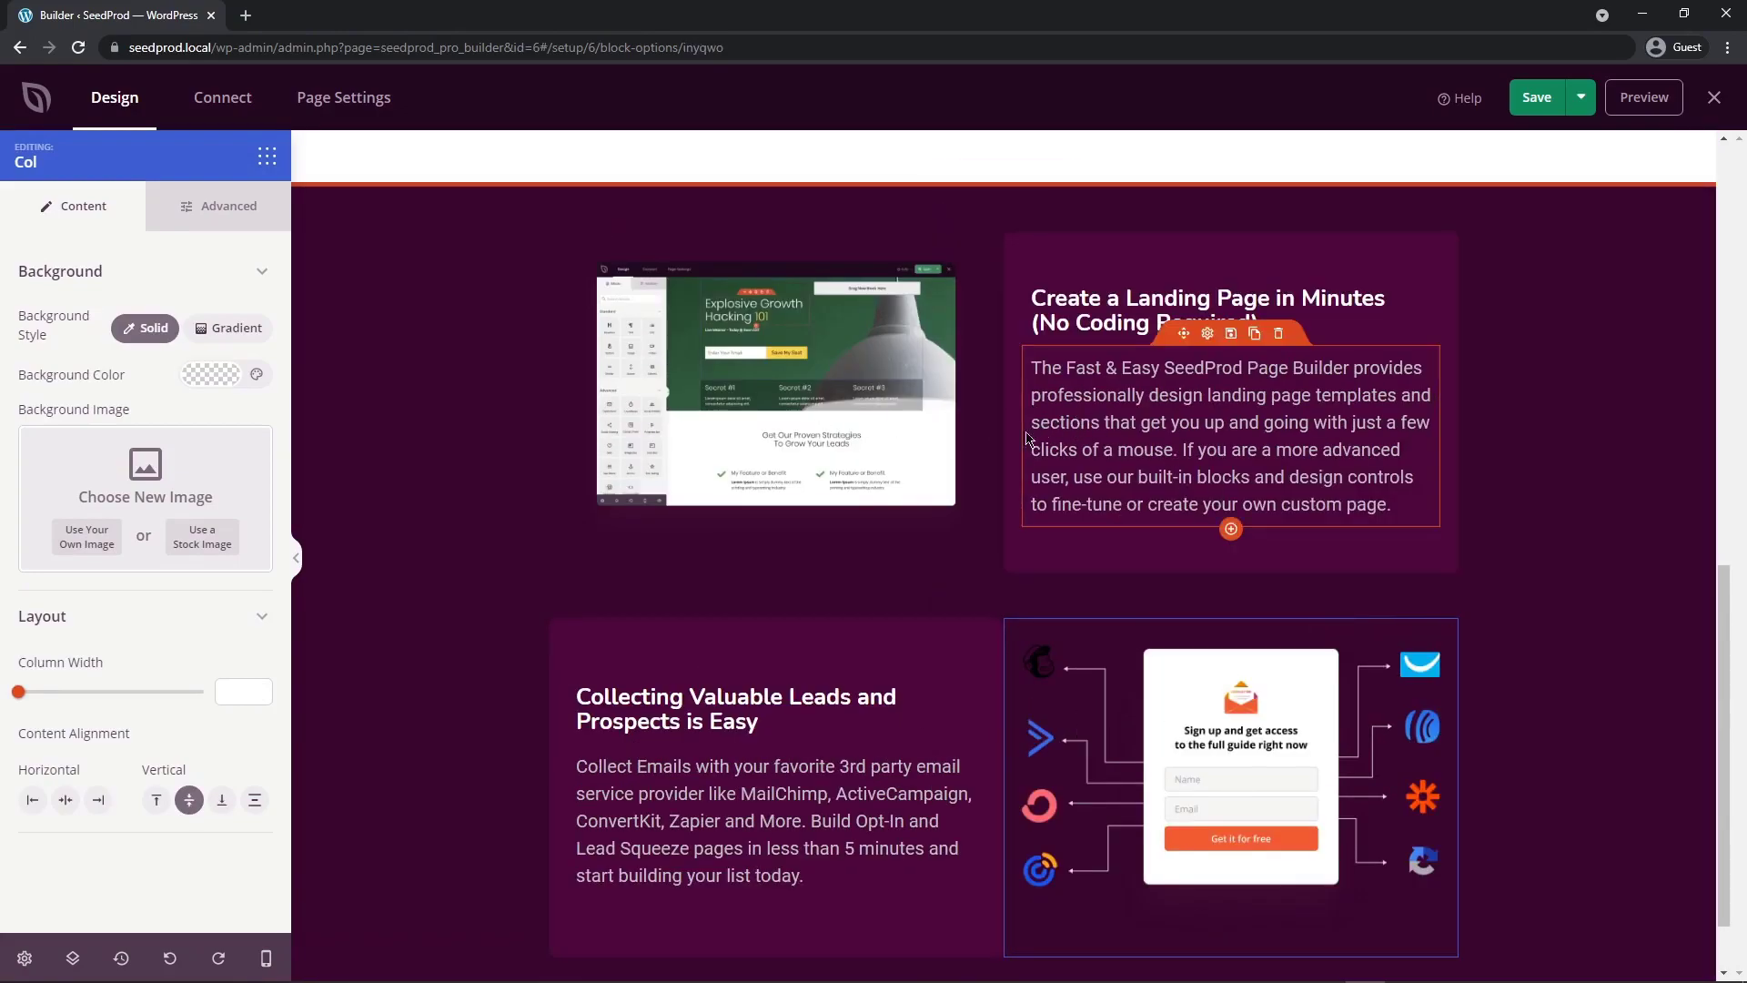
- Duplicate the Create a Landing Page in Minutes row and move the copy below the Collecting Valuable Leads row
click(1027, 228)
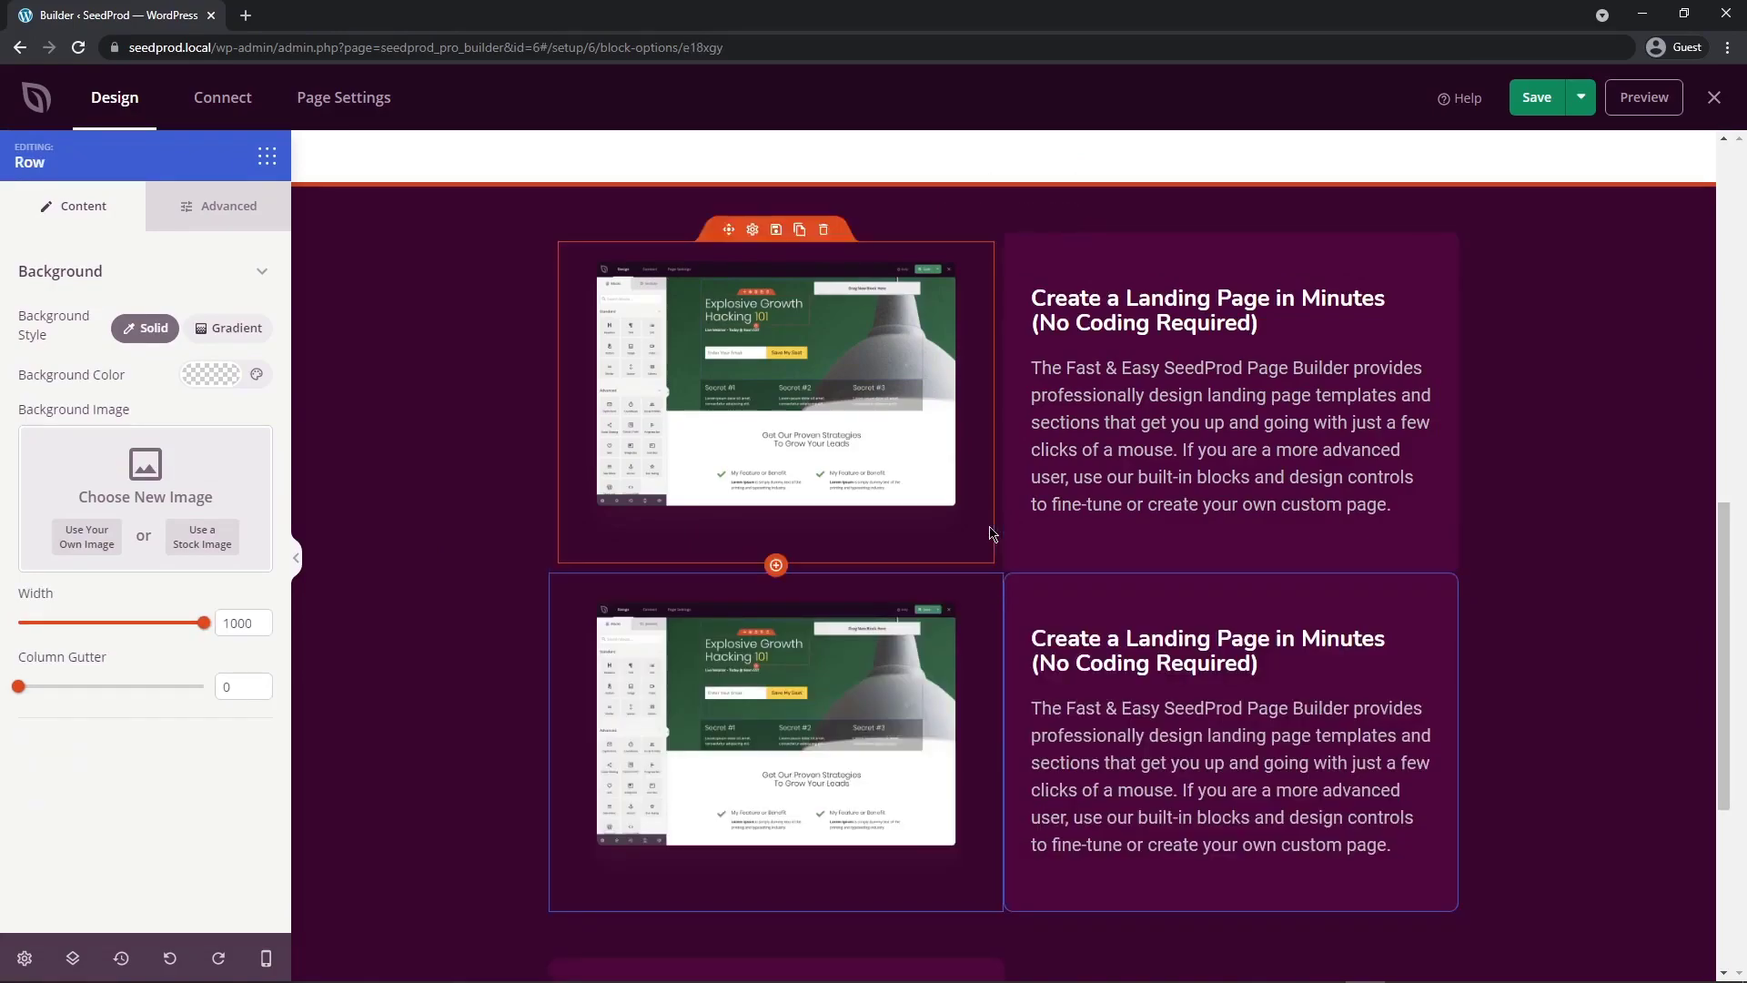
scroll(992, 533, down, 2)
drag(951, 284, 966, 816)
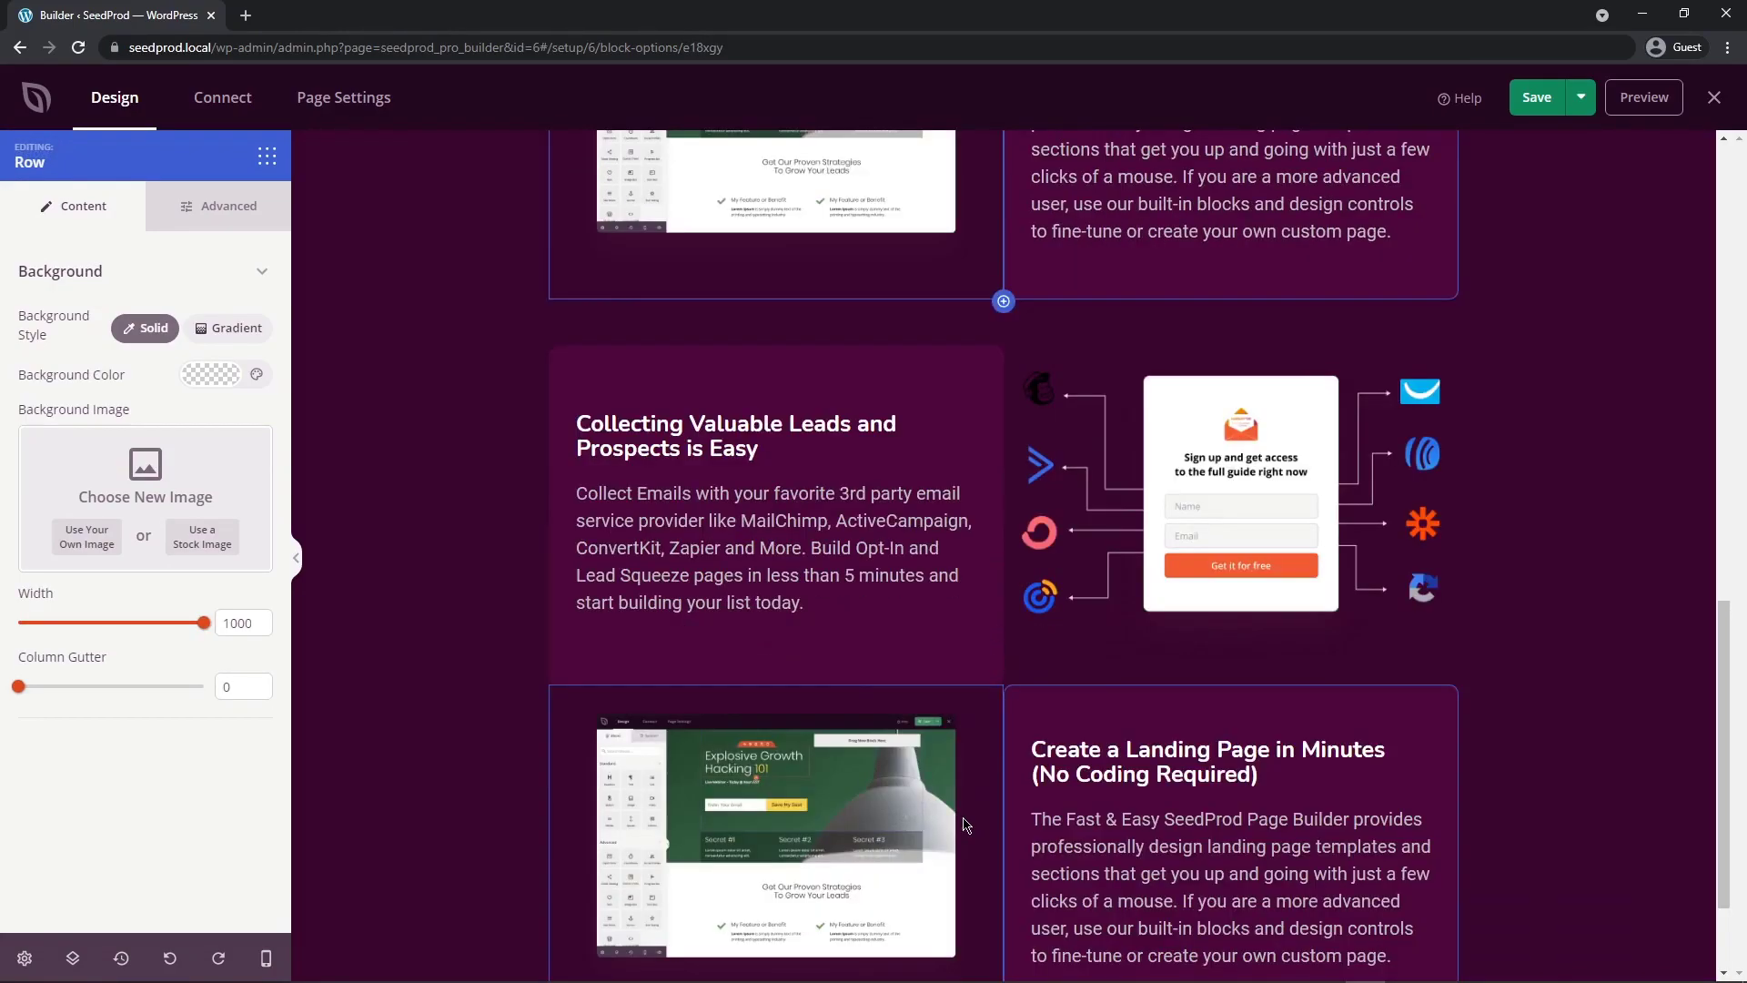
- Set the duplicated row's top margin to 50
click(228, 217)
click(49, 415)
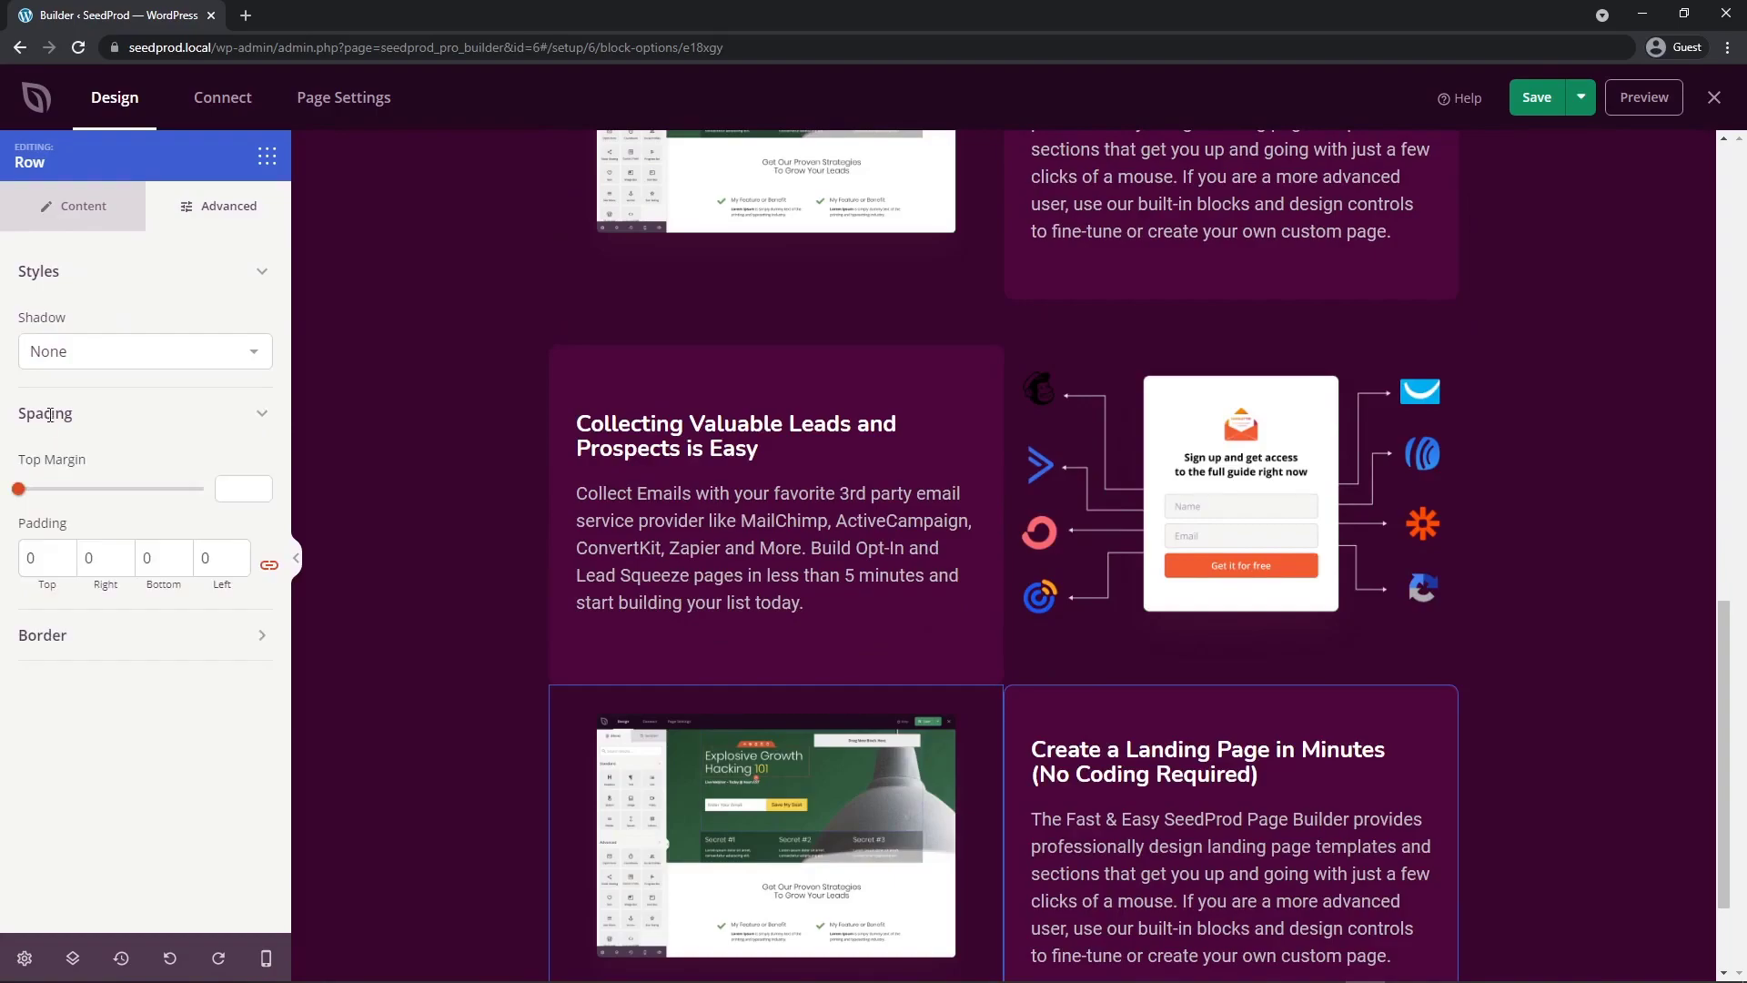
click(220, 493)
text(50)
scroll(978, 719, down, 2)
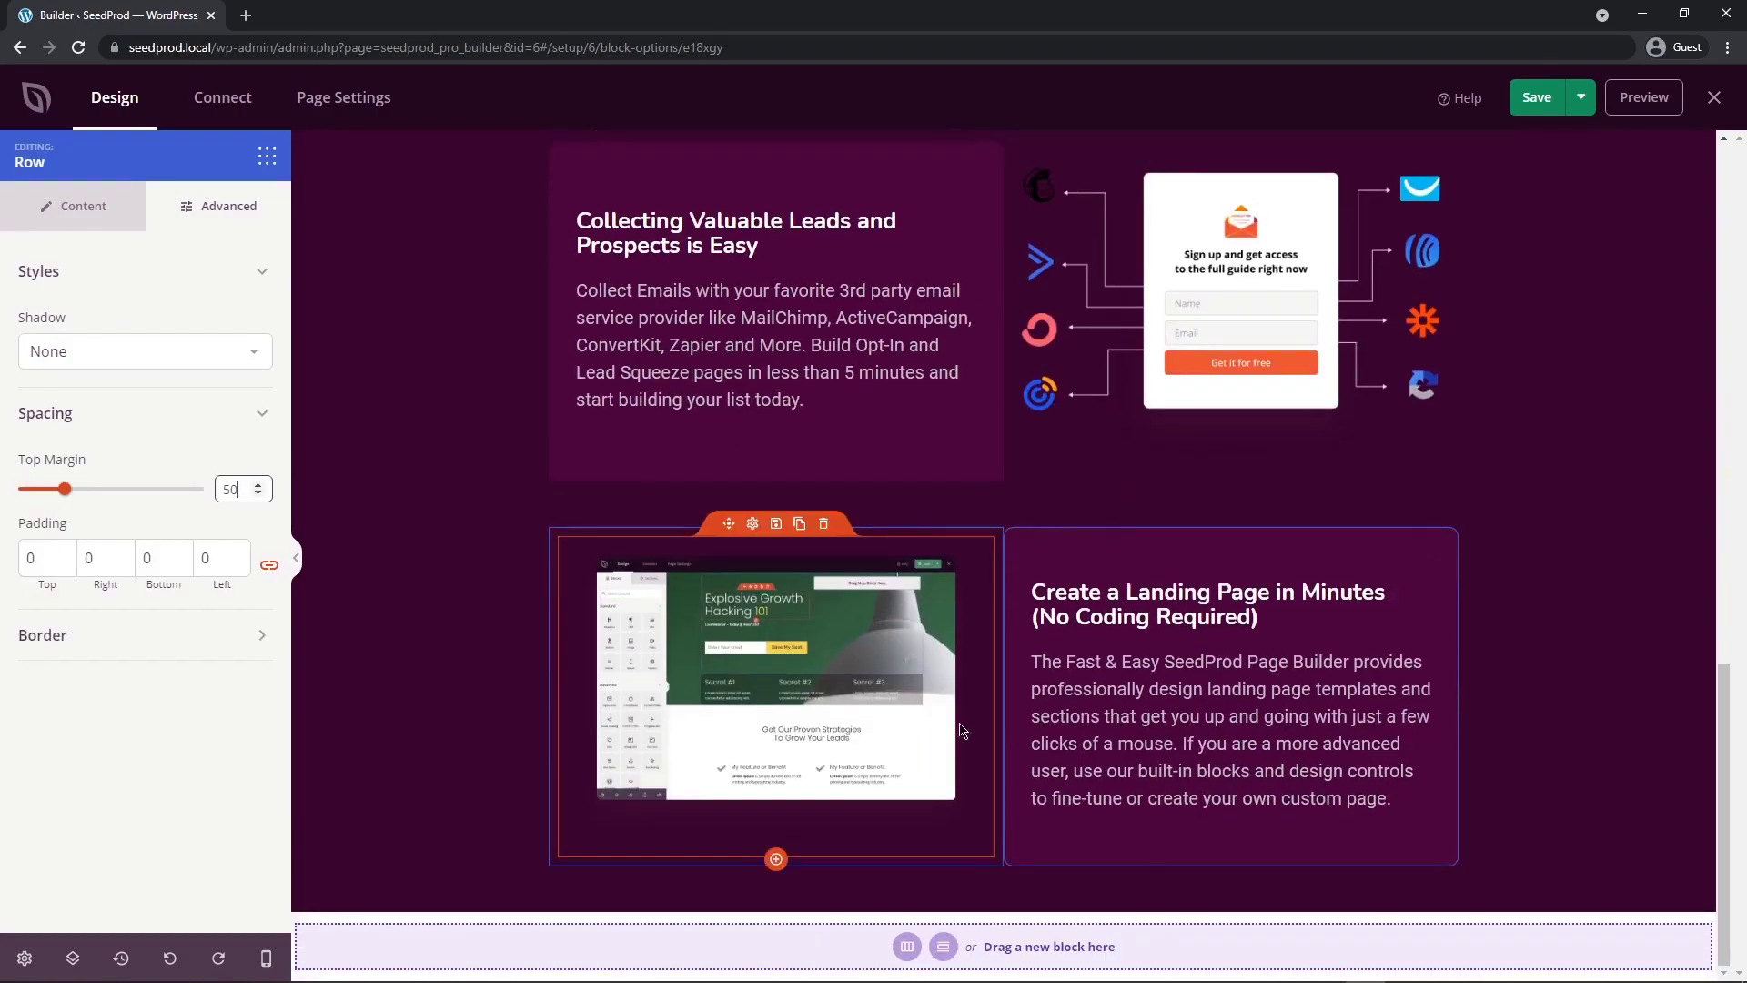
- Open the image settings of the duplicated row and compare that row with the feature rows above it
click(799, 650)
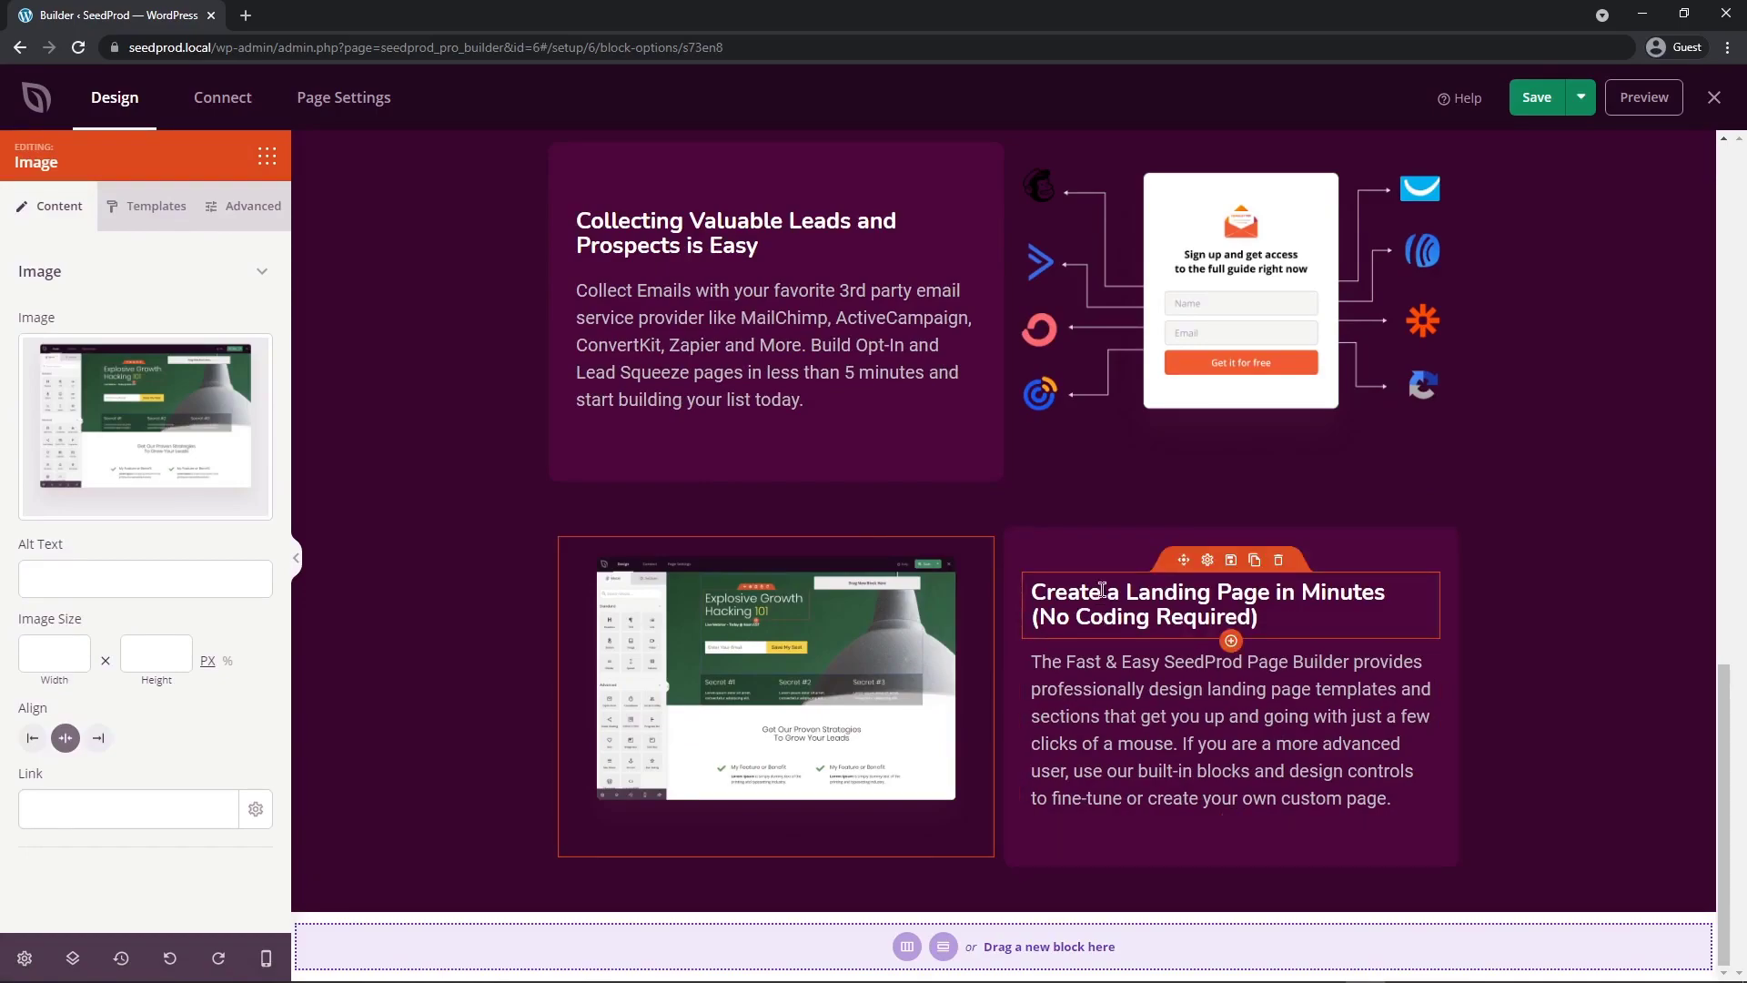
scroll(1002, 701, up, 3)
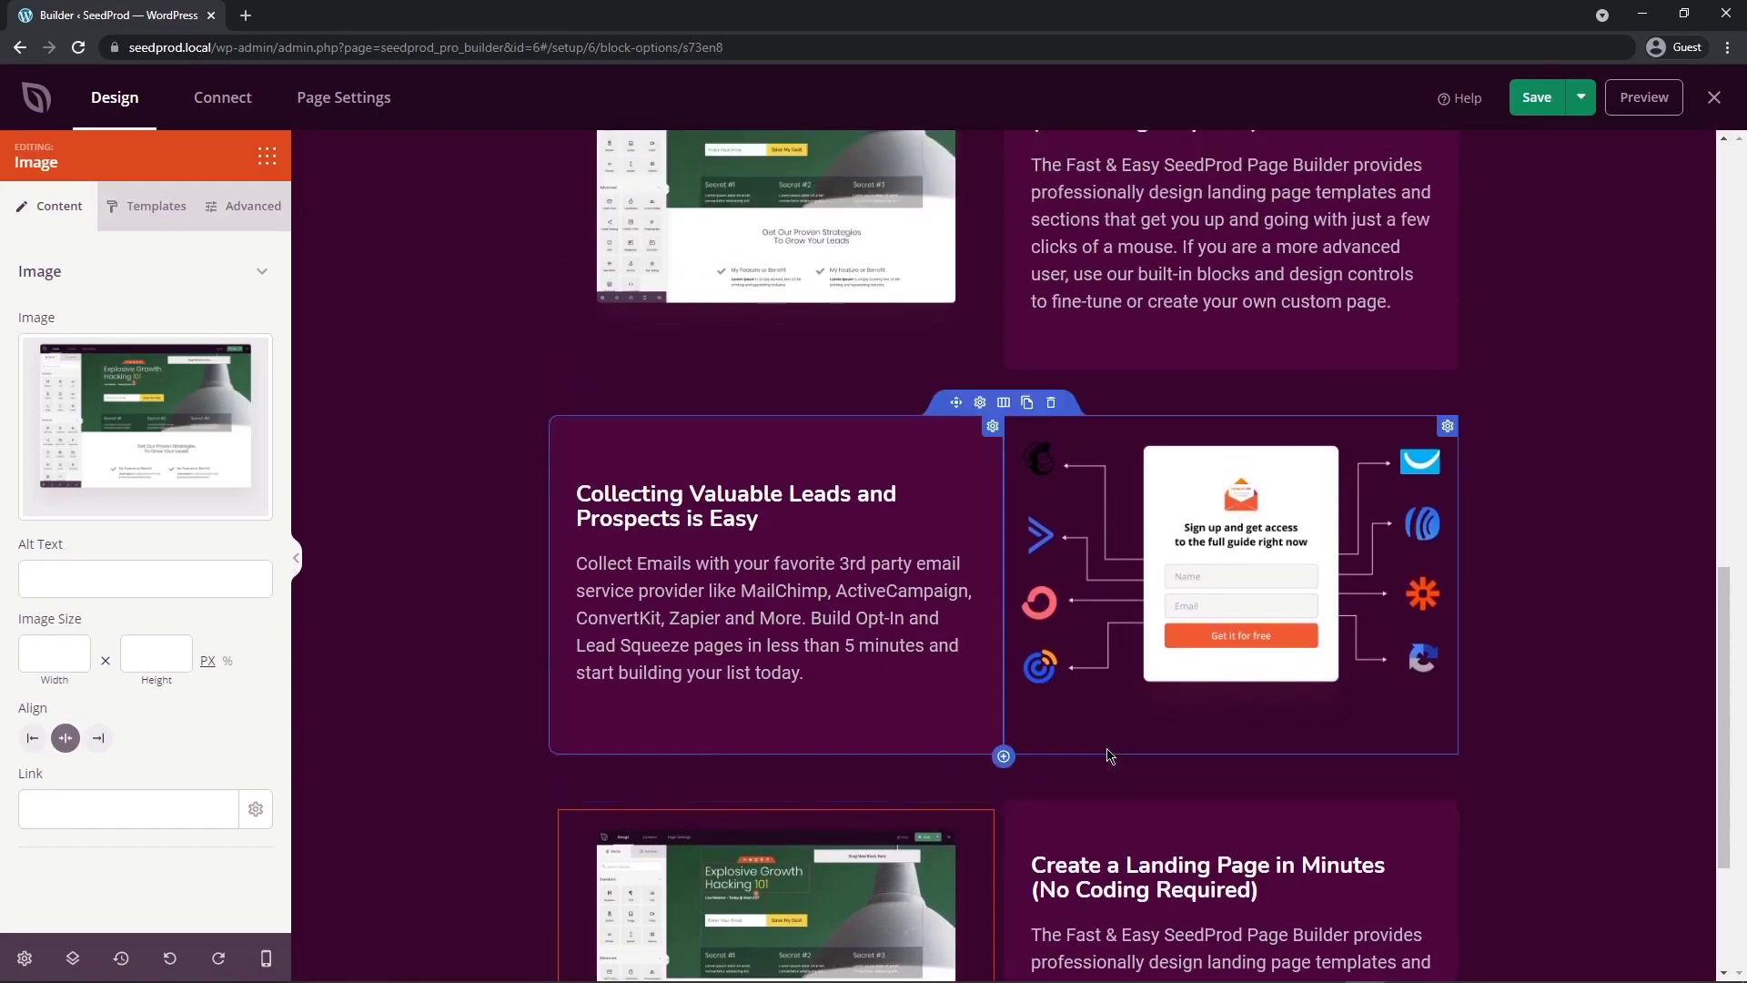
scroll(1105, 761, down, 2)
scroll(1001, 728, up, 2)
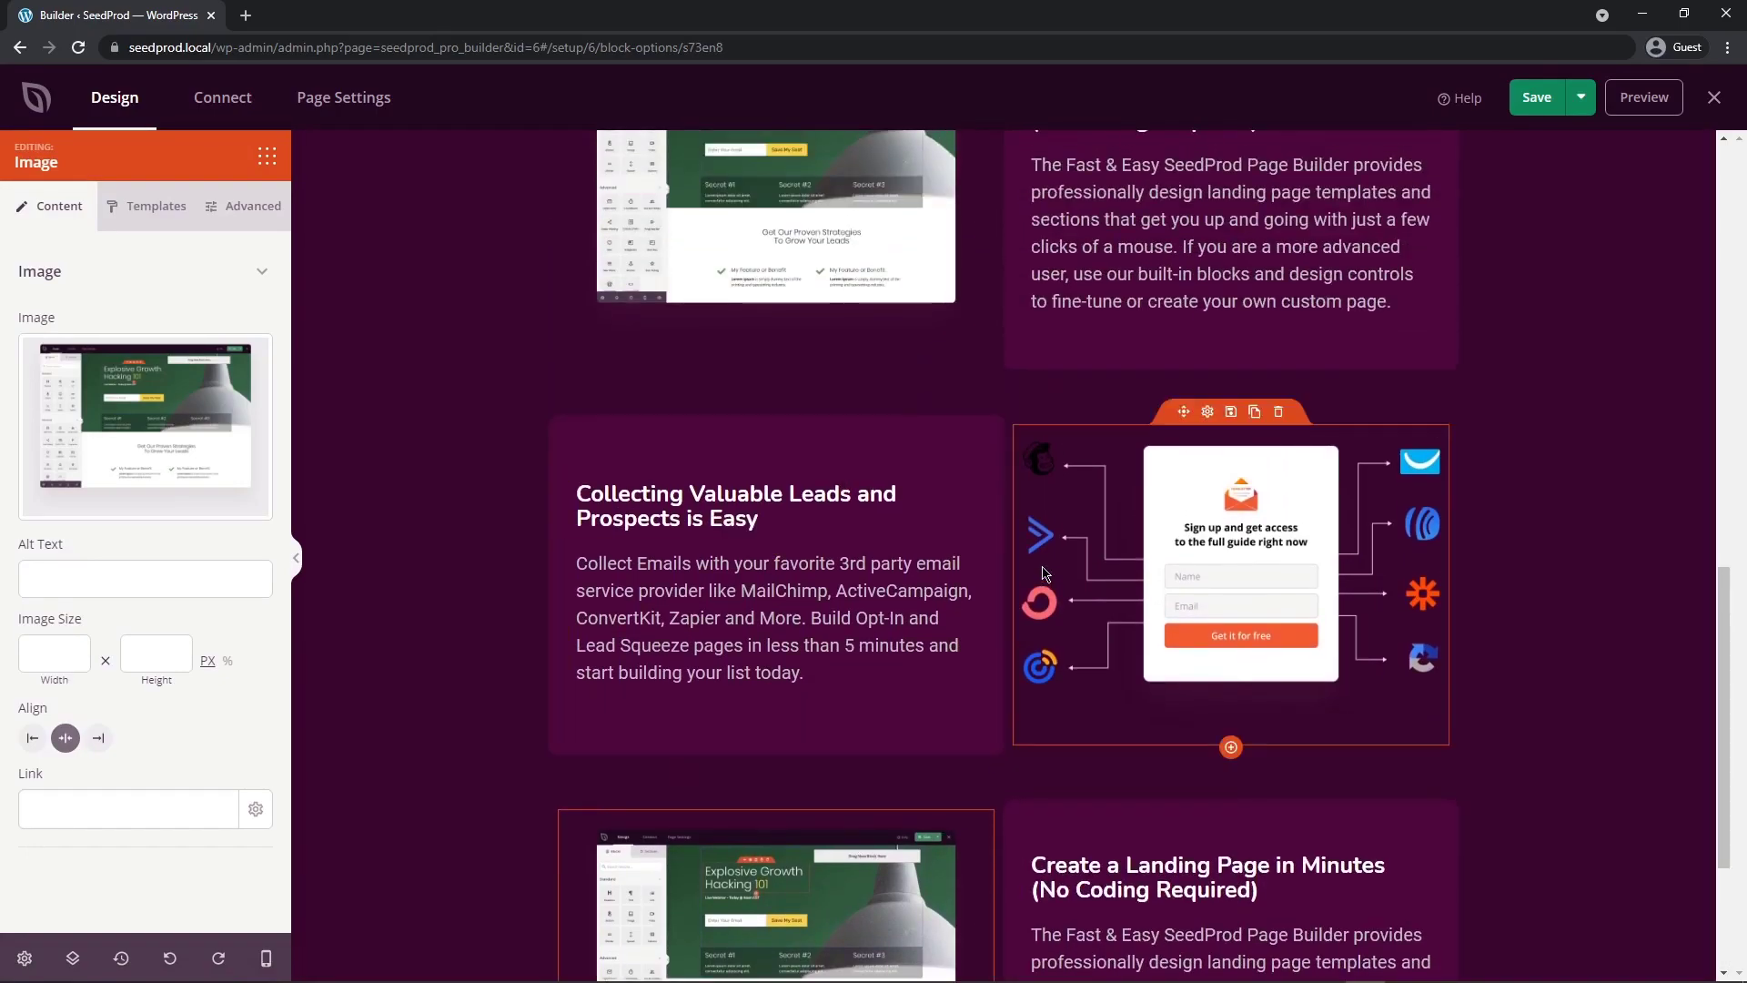
scroll(788, 248, down, 1)
scroll(865, 637, down, 2)
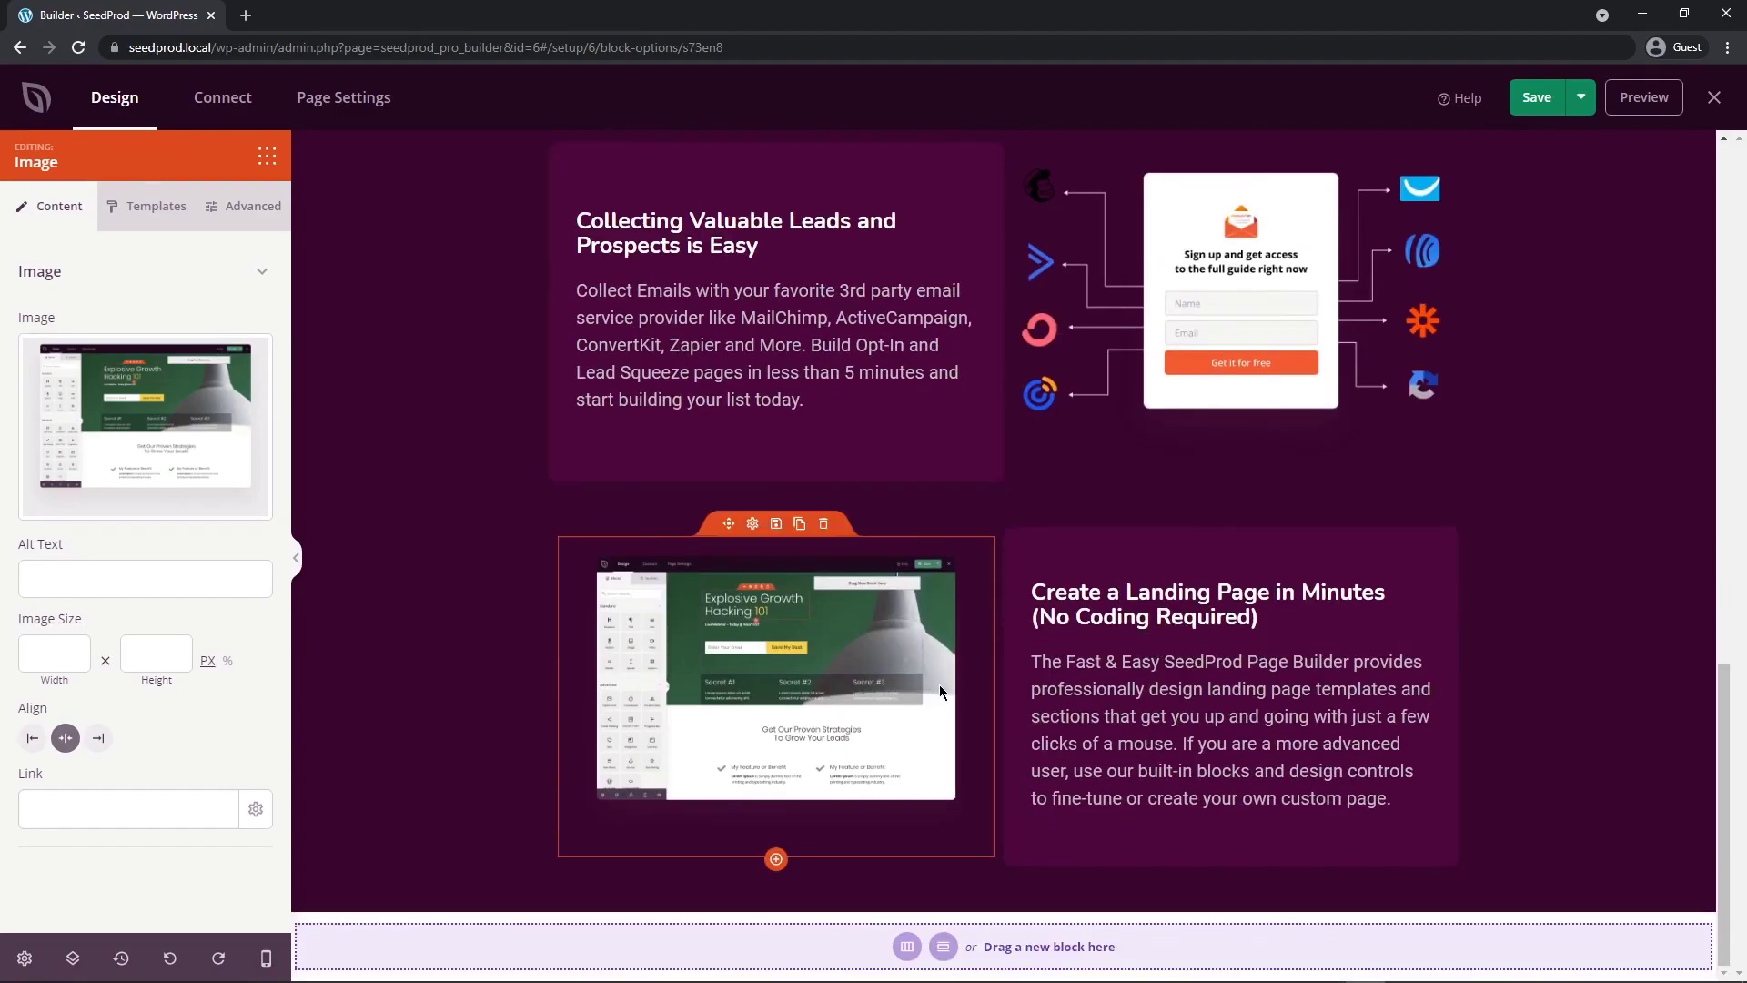
scroll(819, 628, up, 1)
scroll(929, 683, down, 1)
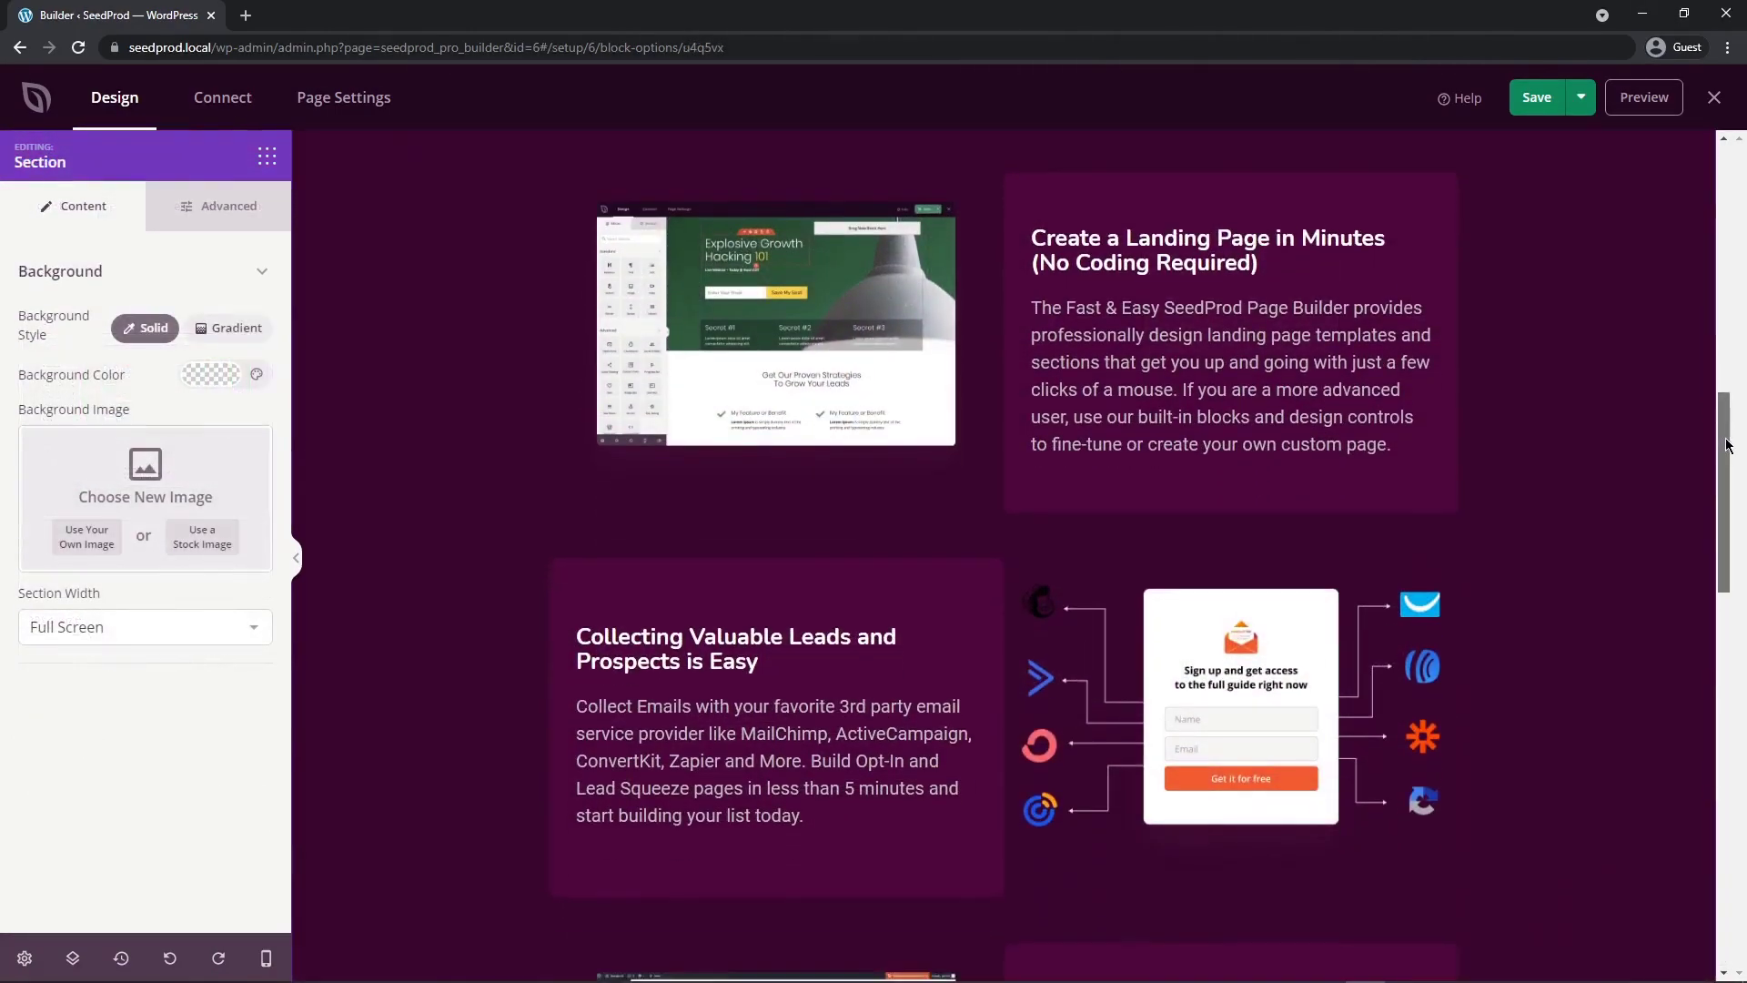
- Review the alternating feature rows from Create a Landing Page in Minutes to Fast Loading, Bloat Free Pages
scroll(1736, 471, down, 1)
scroll(1737, 470, down, 3)
scroll(1737, 470, up, 4)
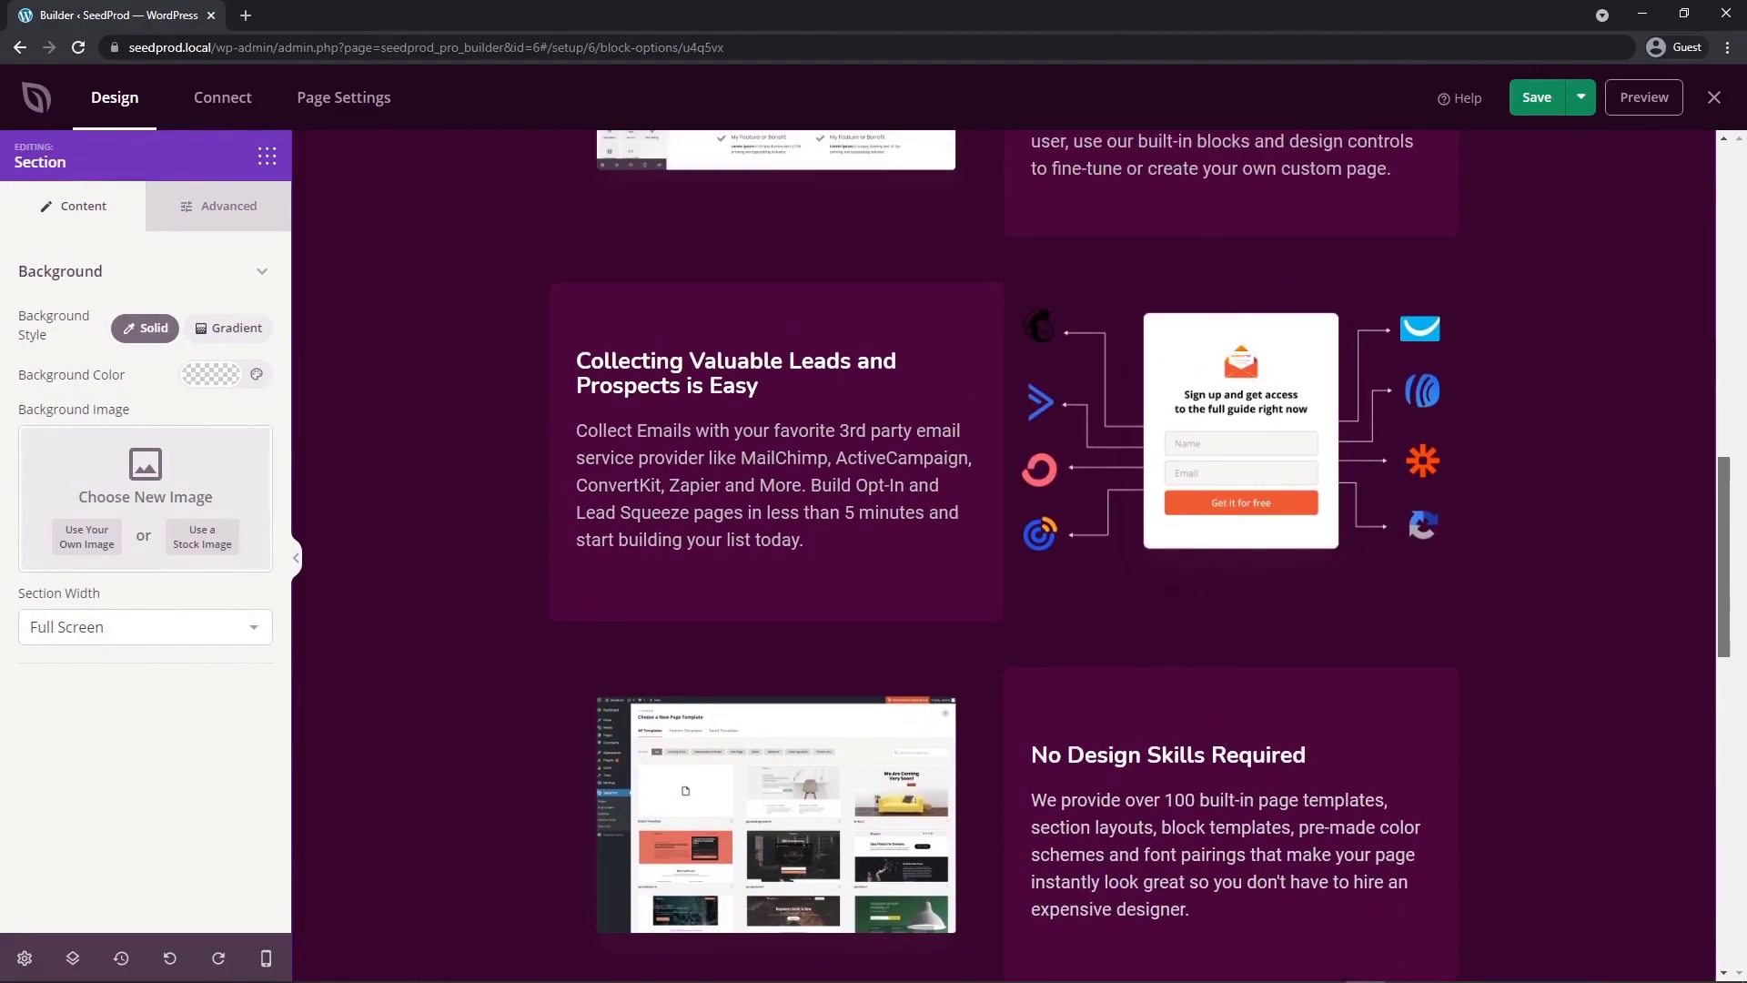
scroll(1736, 471, down, 2)
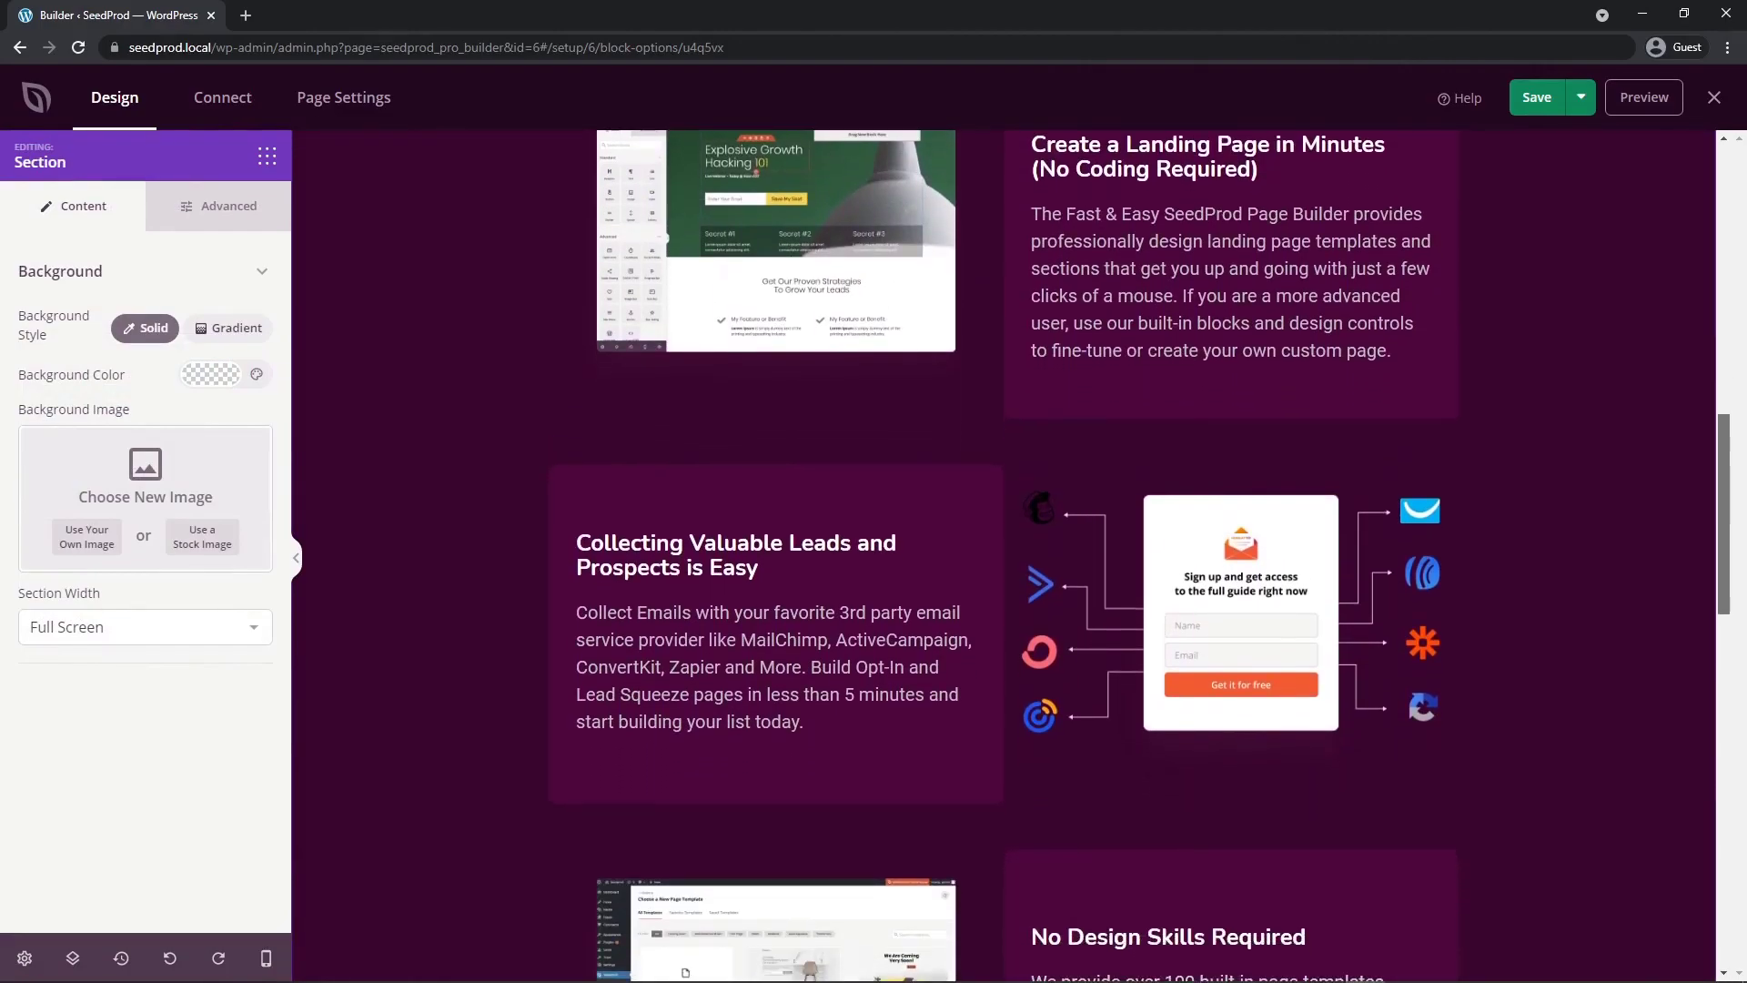
scroll(1010, 555, down, 4)
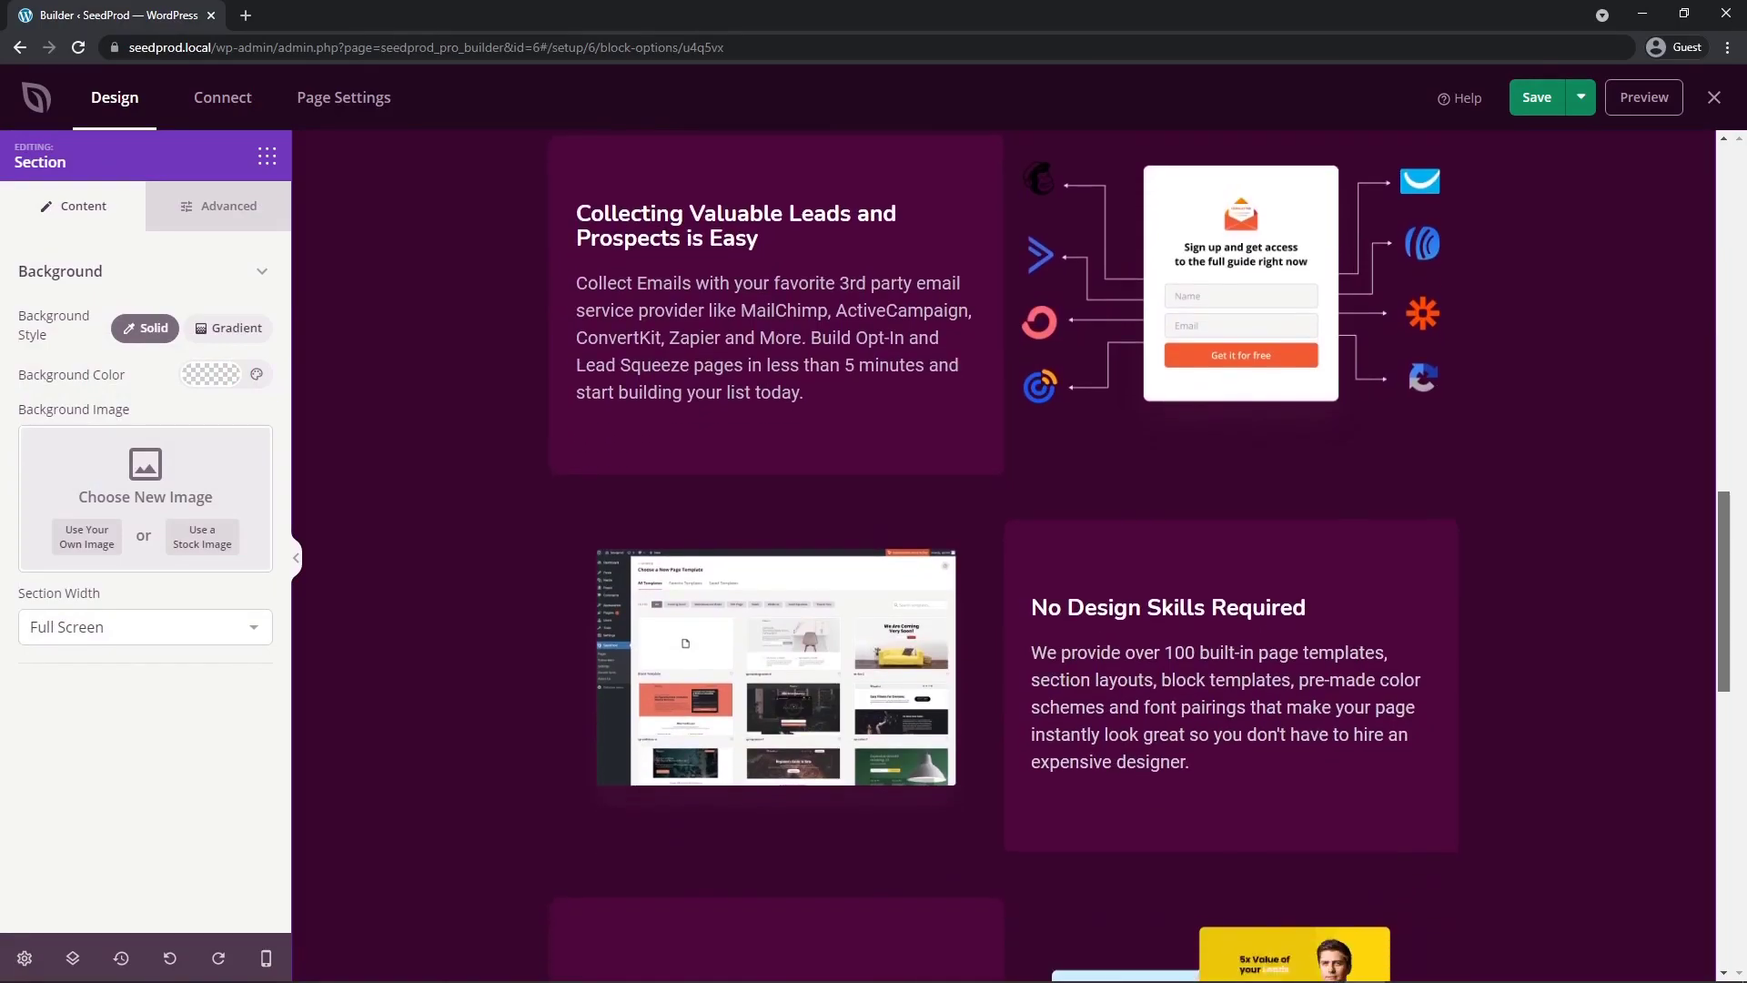
scroll(1004, 555, down, 9)
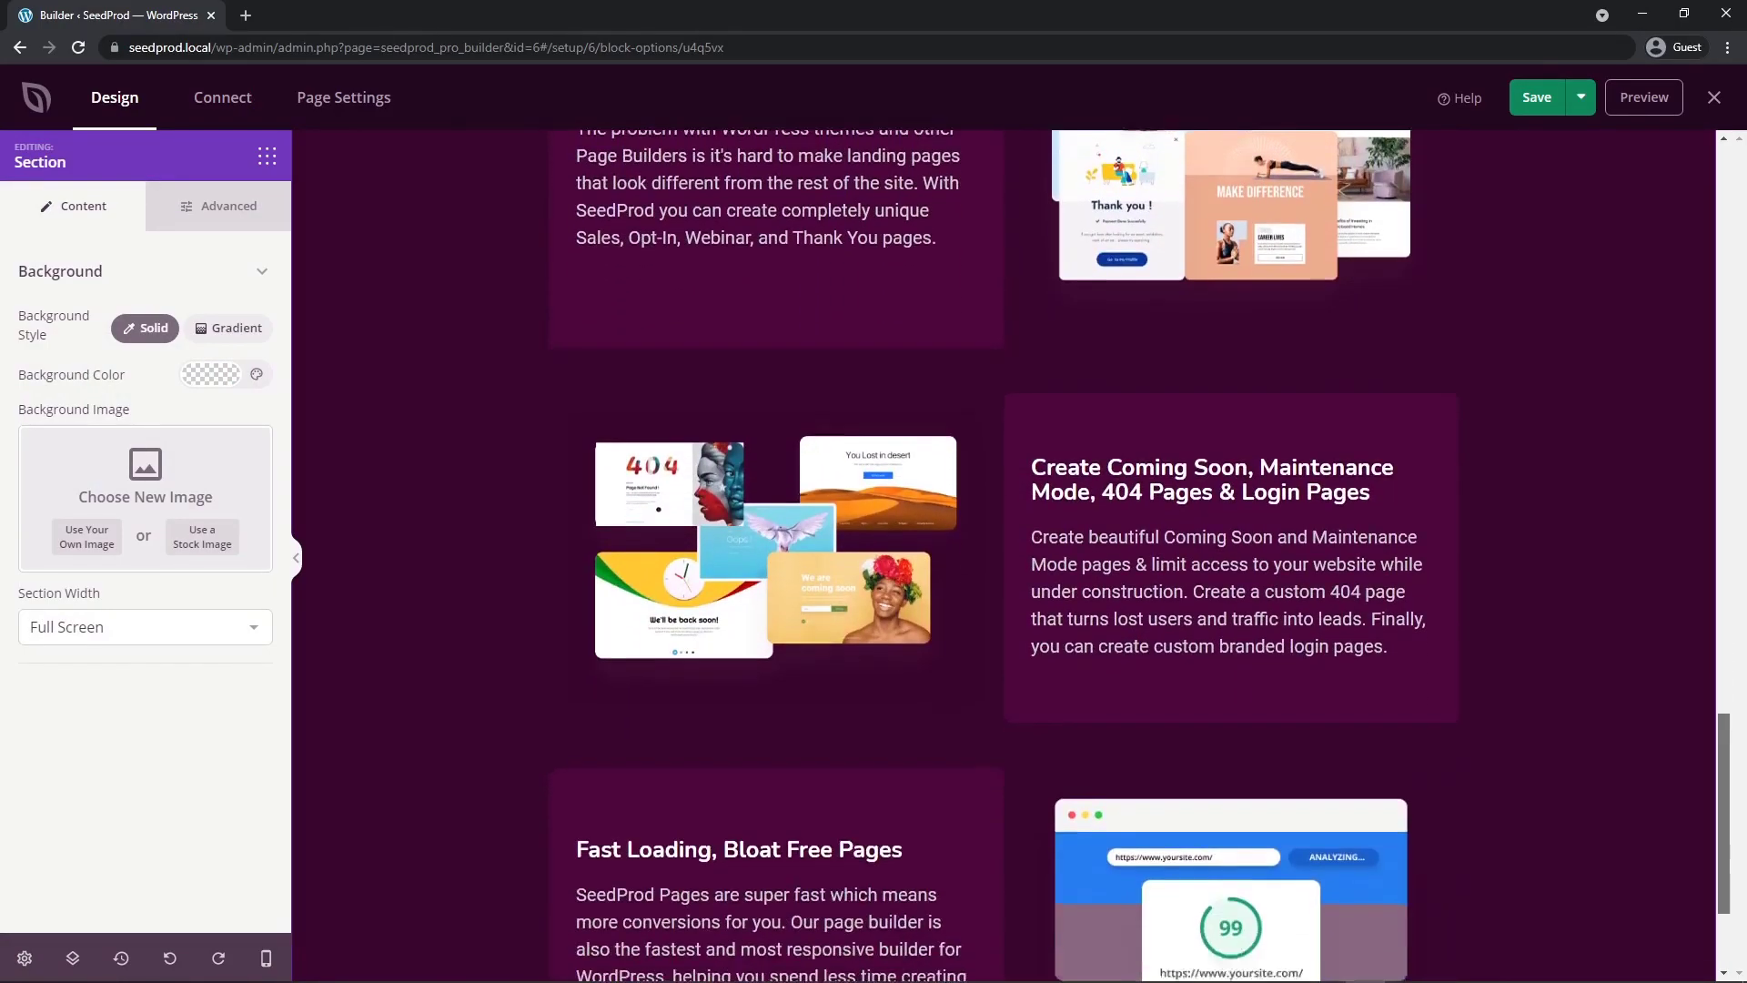
scroll(1004, 555, up, 3)
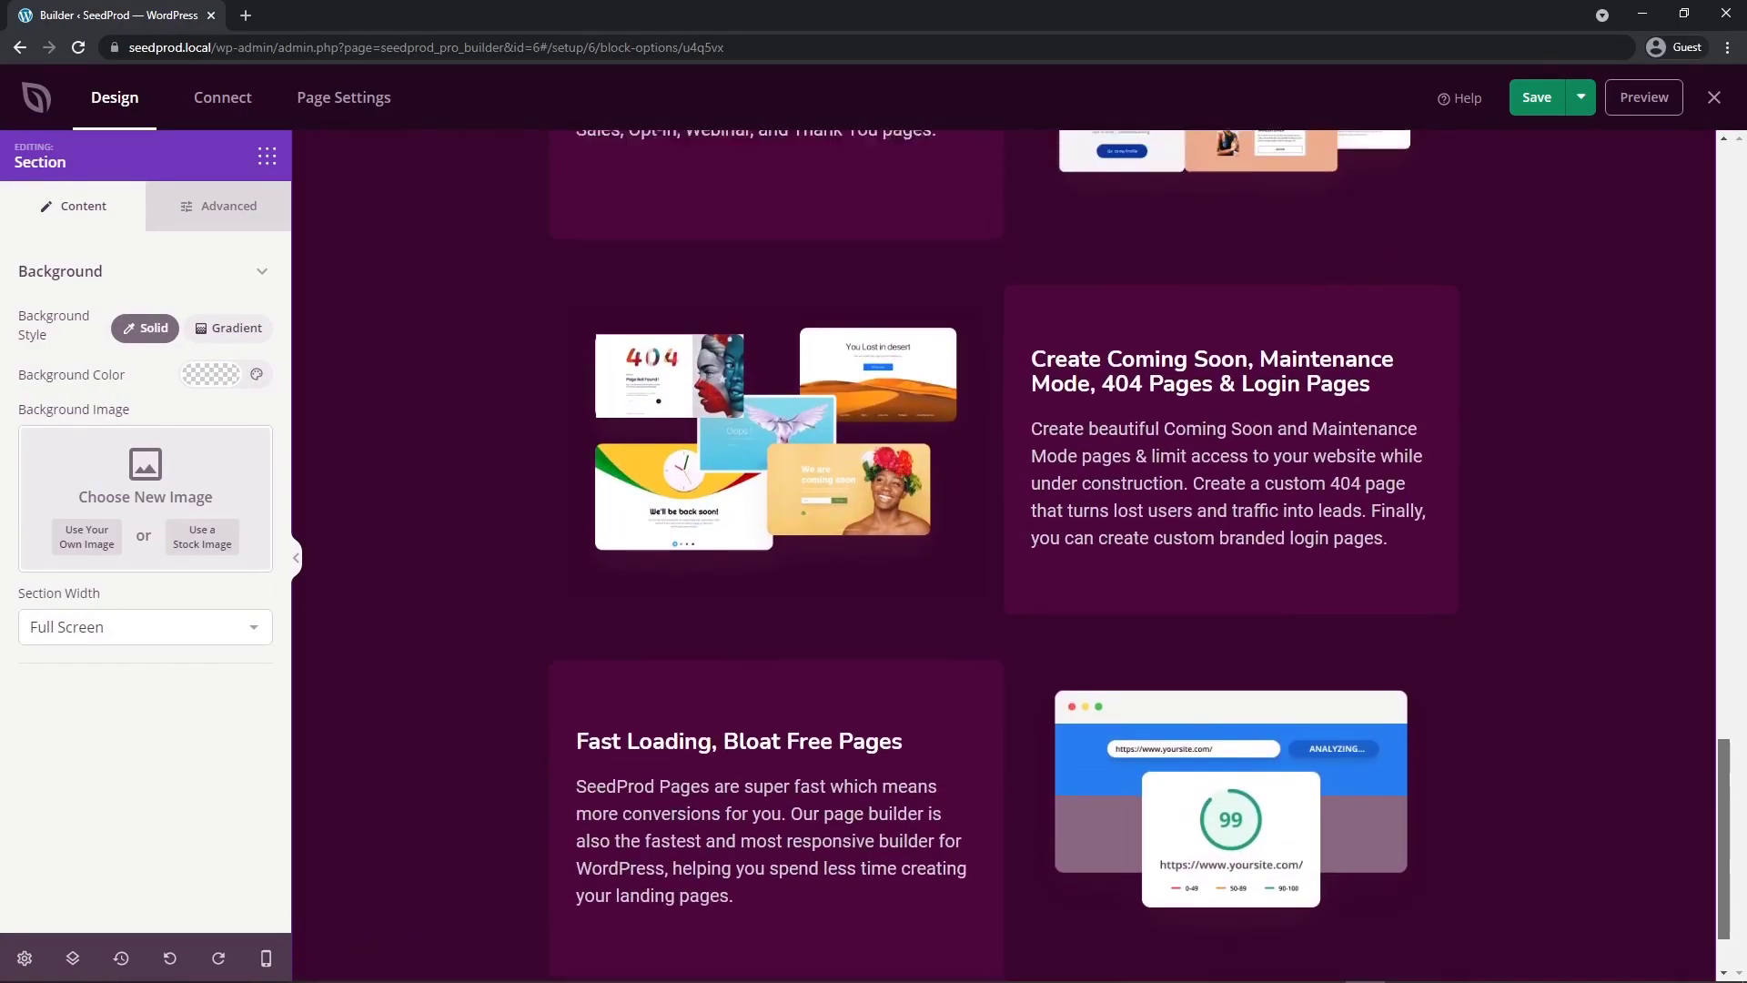
scroll(1381, 640, up, 2)
scroll(1506, 662, up, 1)
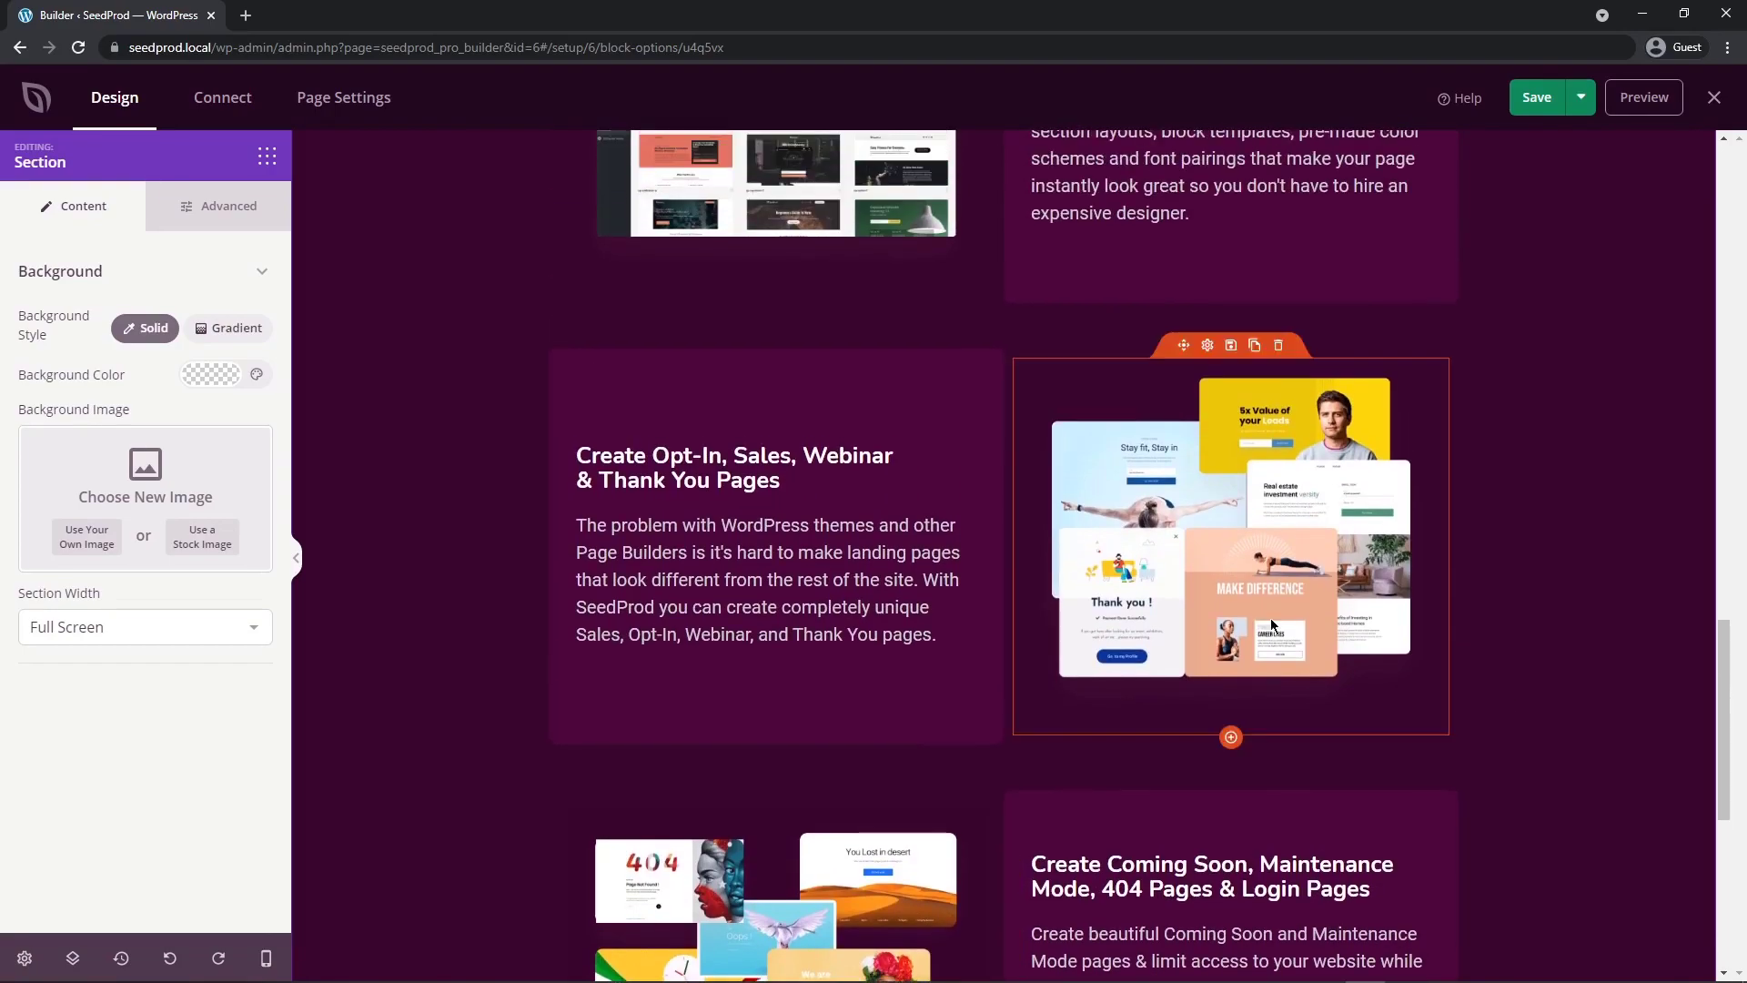
scroll(742, 480, up, 4)
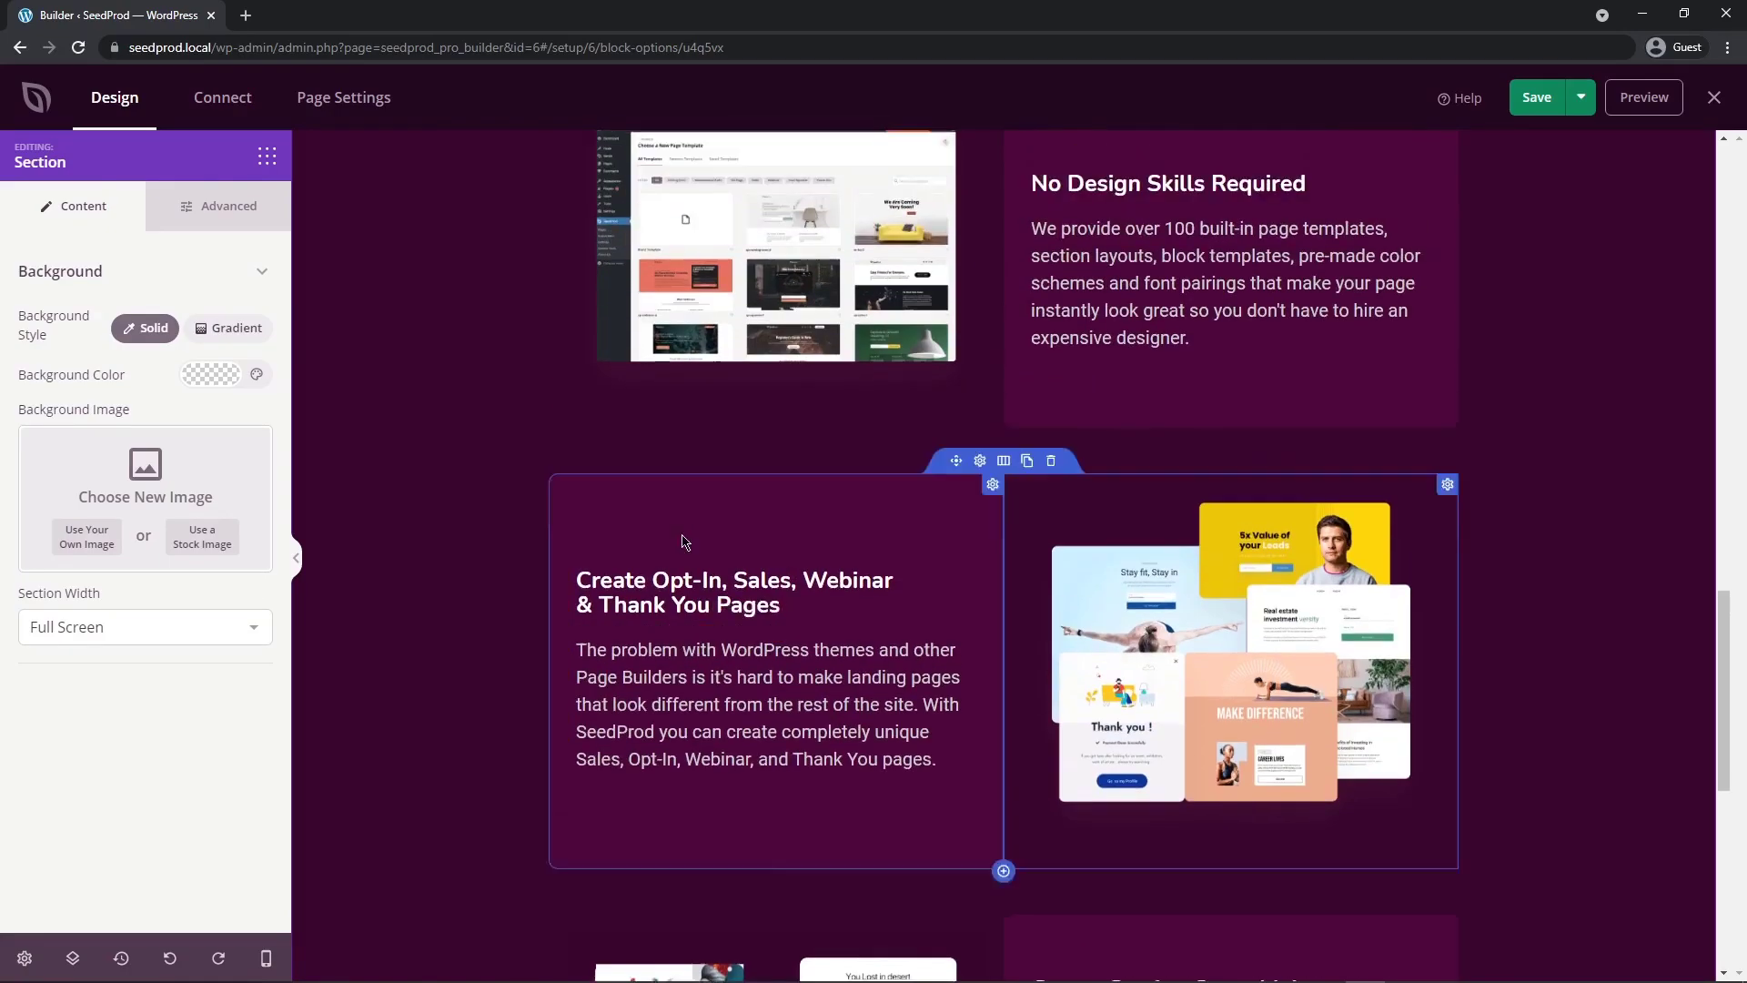
scroll(1201, 601, up, 3)
scroll(928, 591, up, 3)
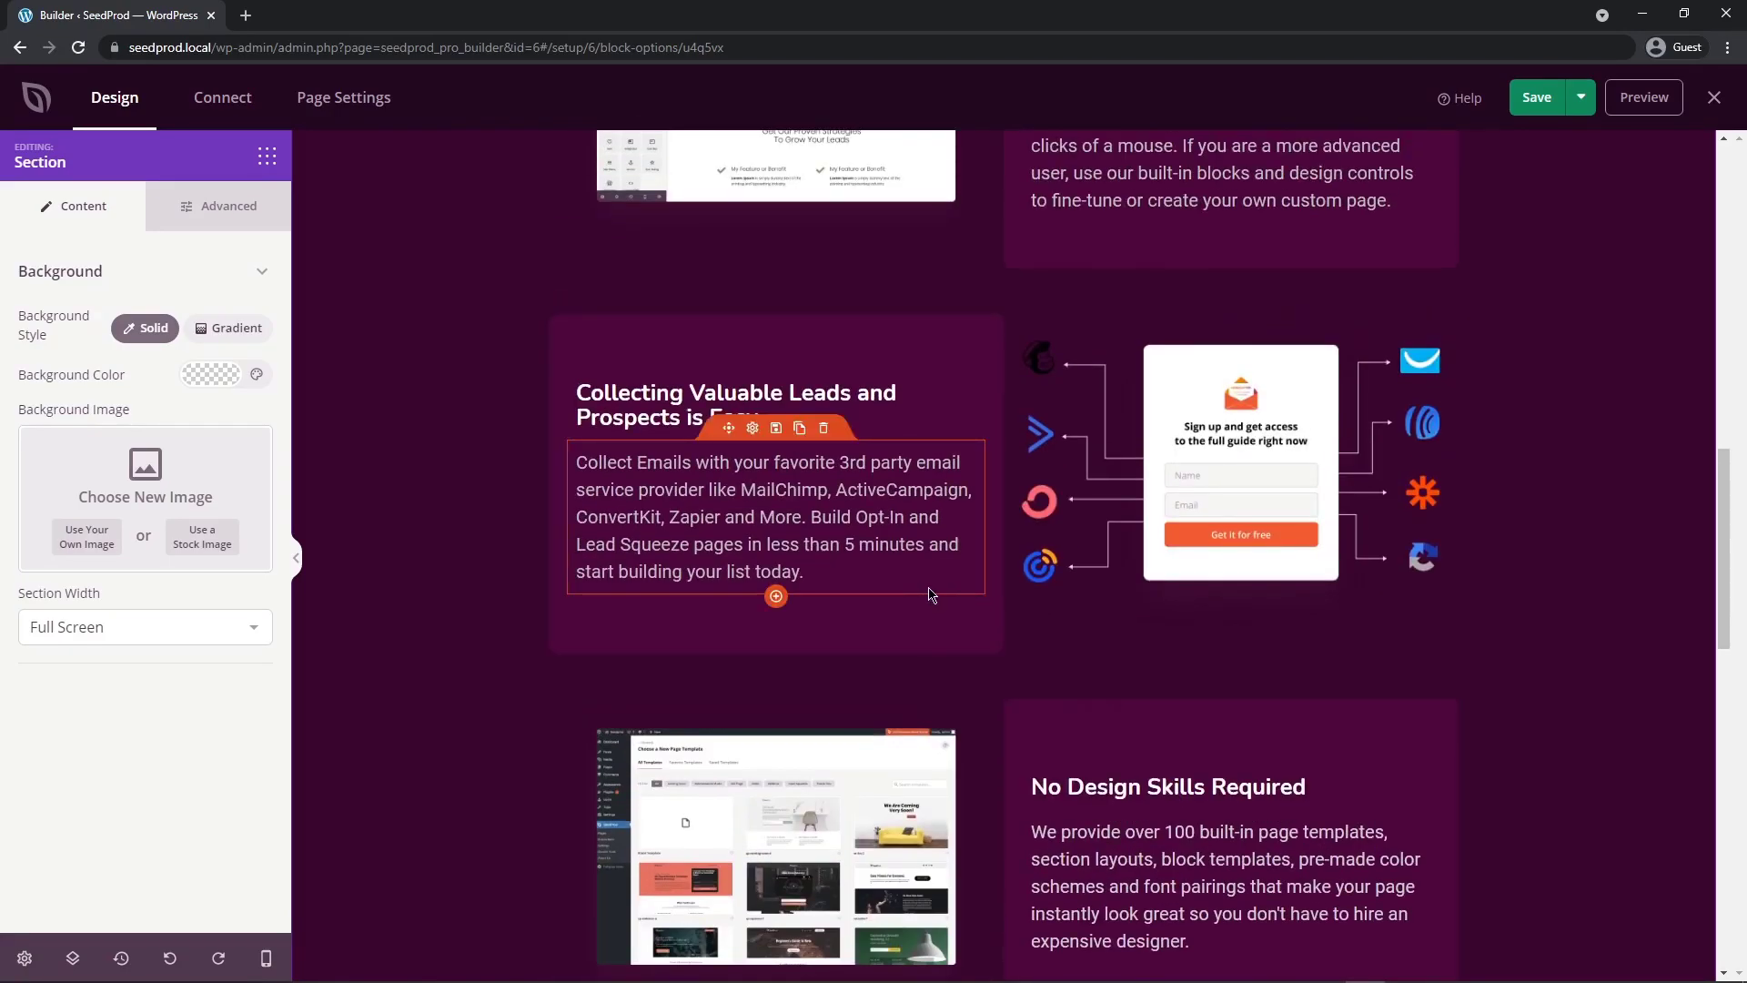
scroll(840, 644, up, 2)
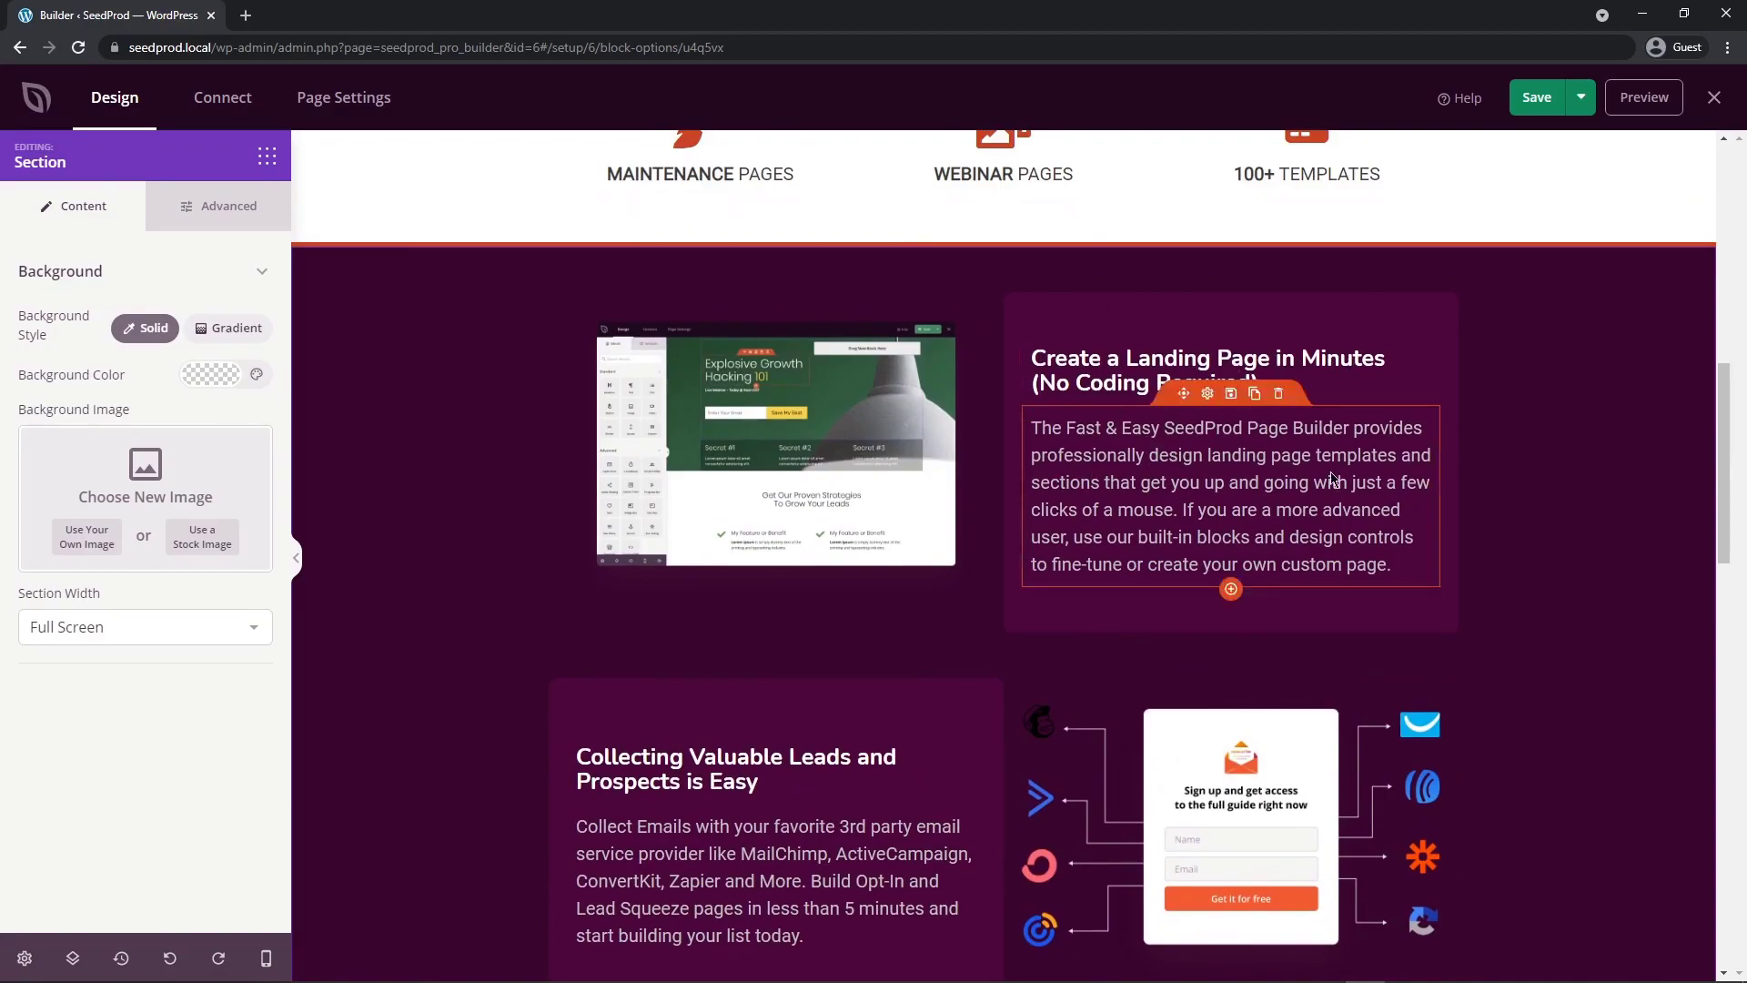
drag(1722, 415, 1618, 834)
mouse_move(1724, 867)
mouse_down()
mouse_move(1737, 302)
mouse_move(1729, 867)
mouse_up()
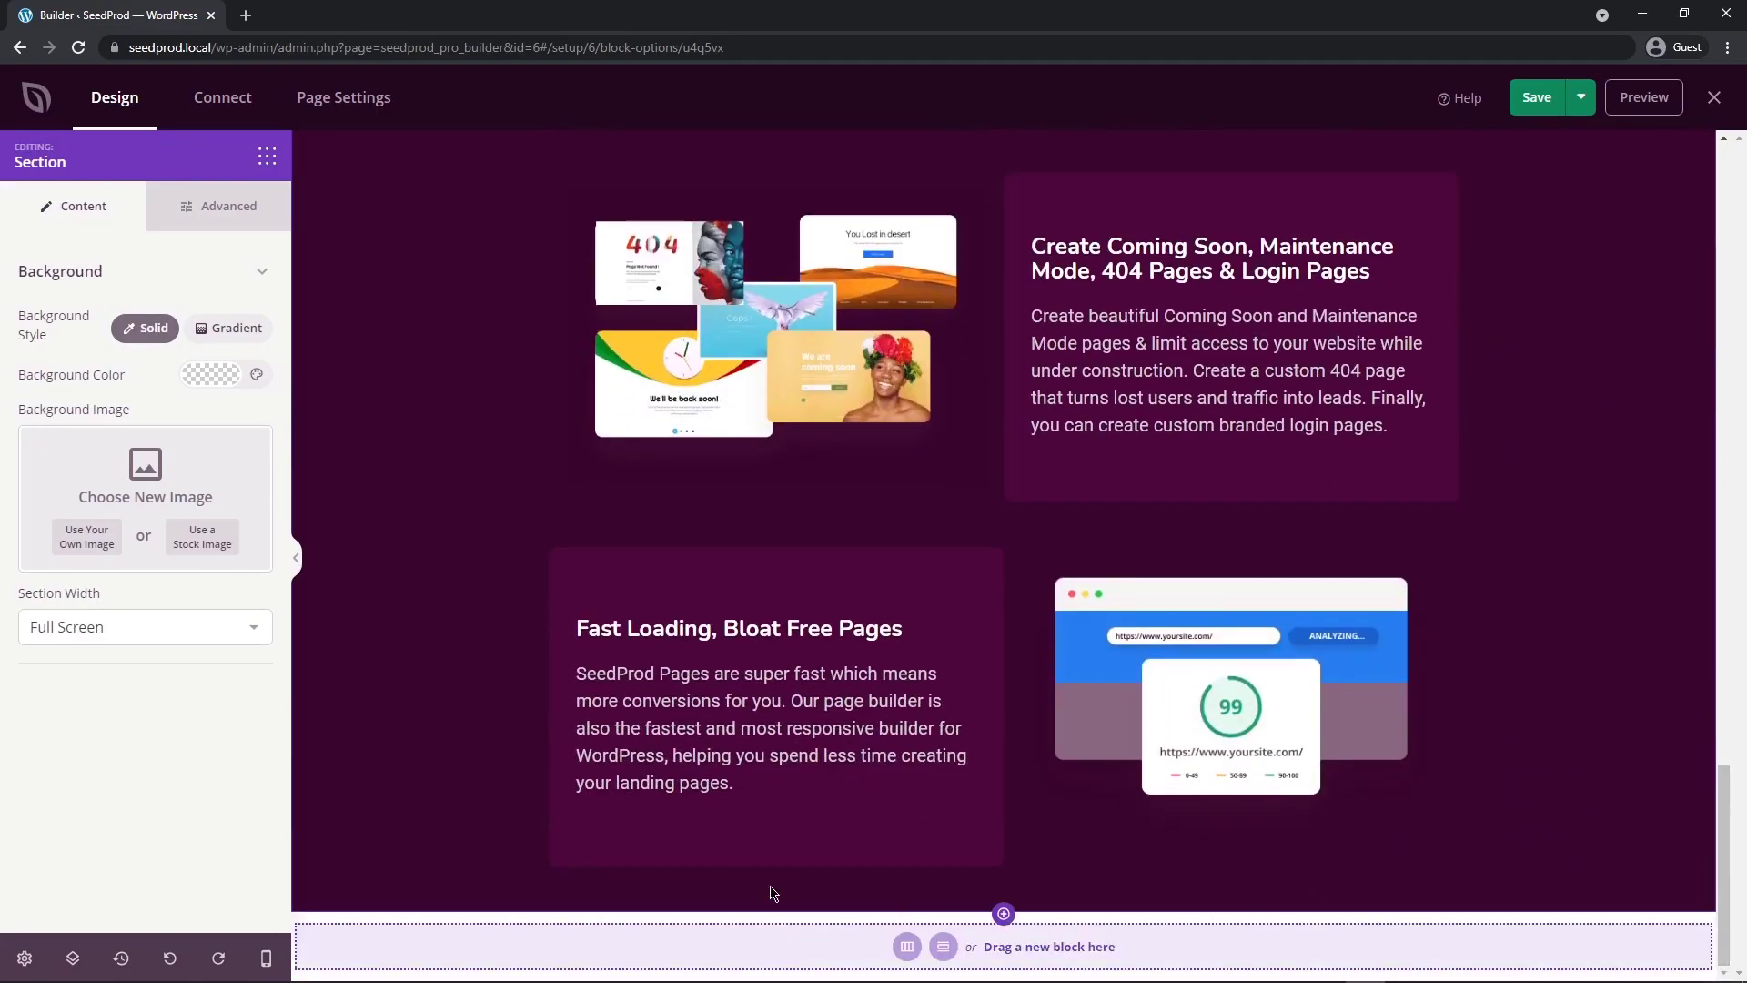
- Save the hero section's Build Your Page button as a block template named CTA Button
drag(1726, 919, 1738, 271)
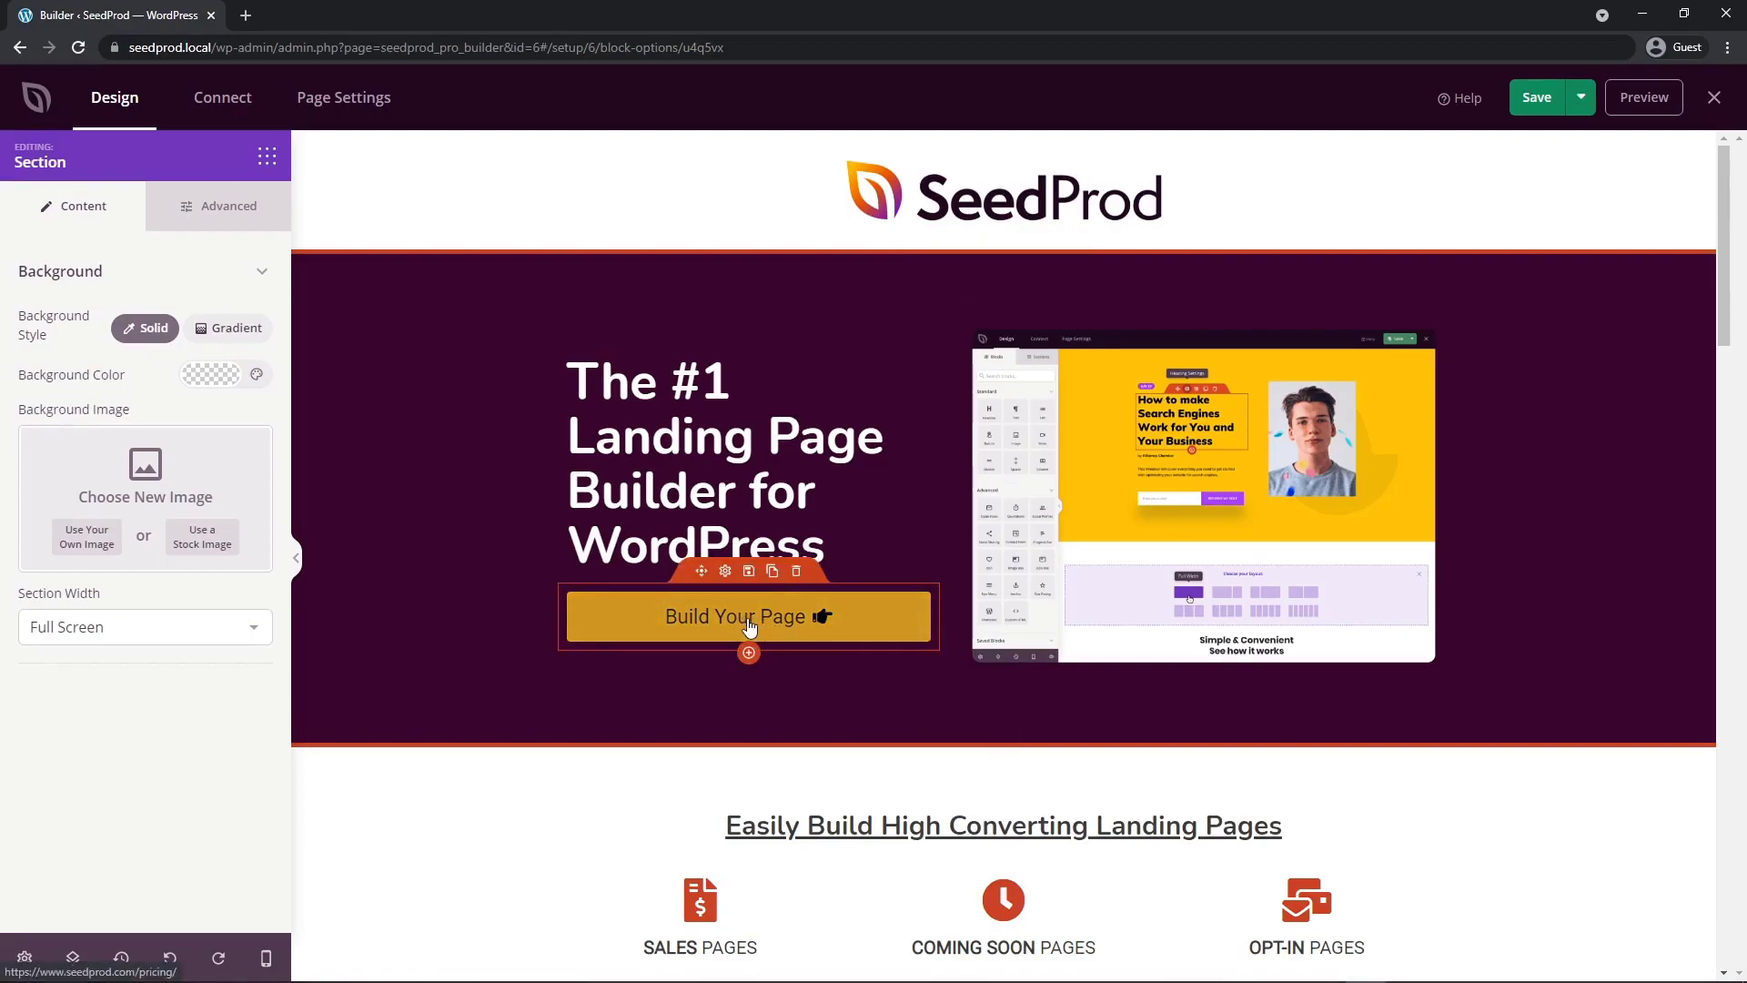
click(750, 572)
click(745, 567)
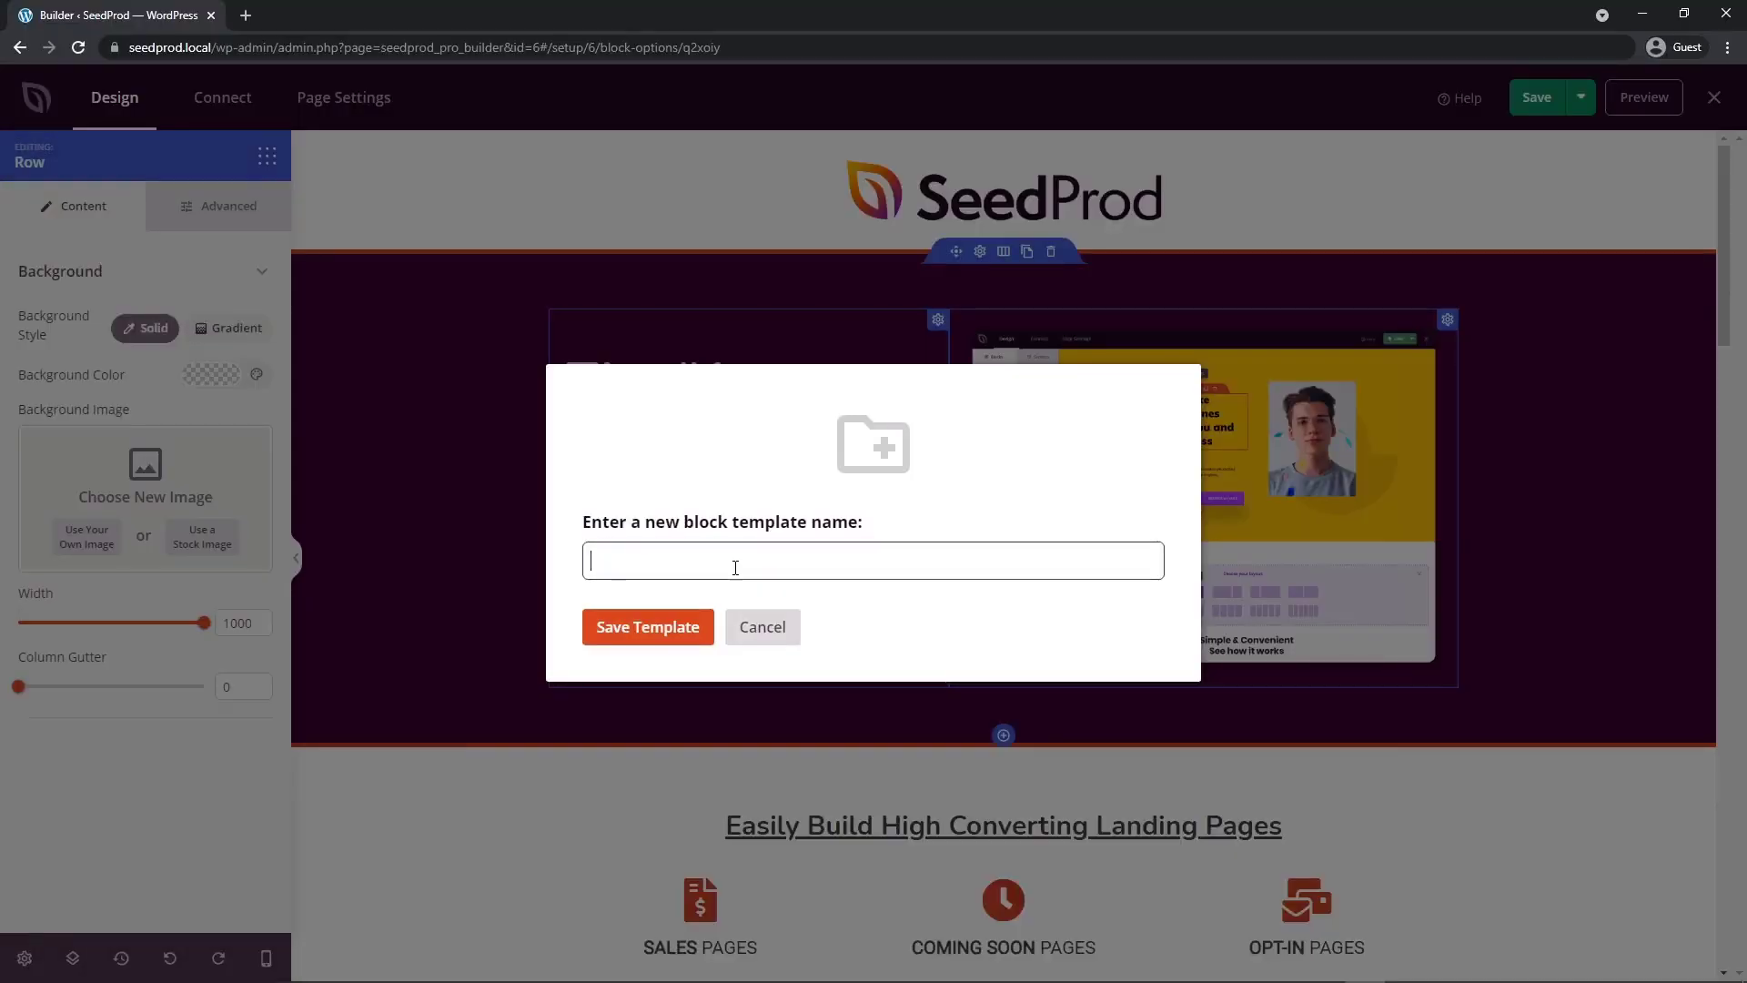
text(CTA Button)
click(674, 628)
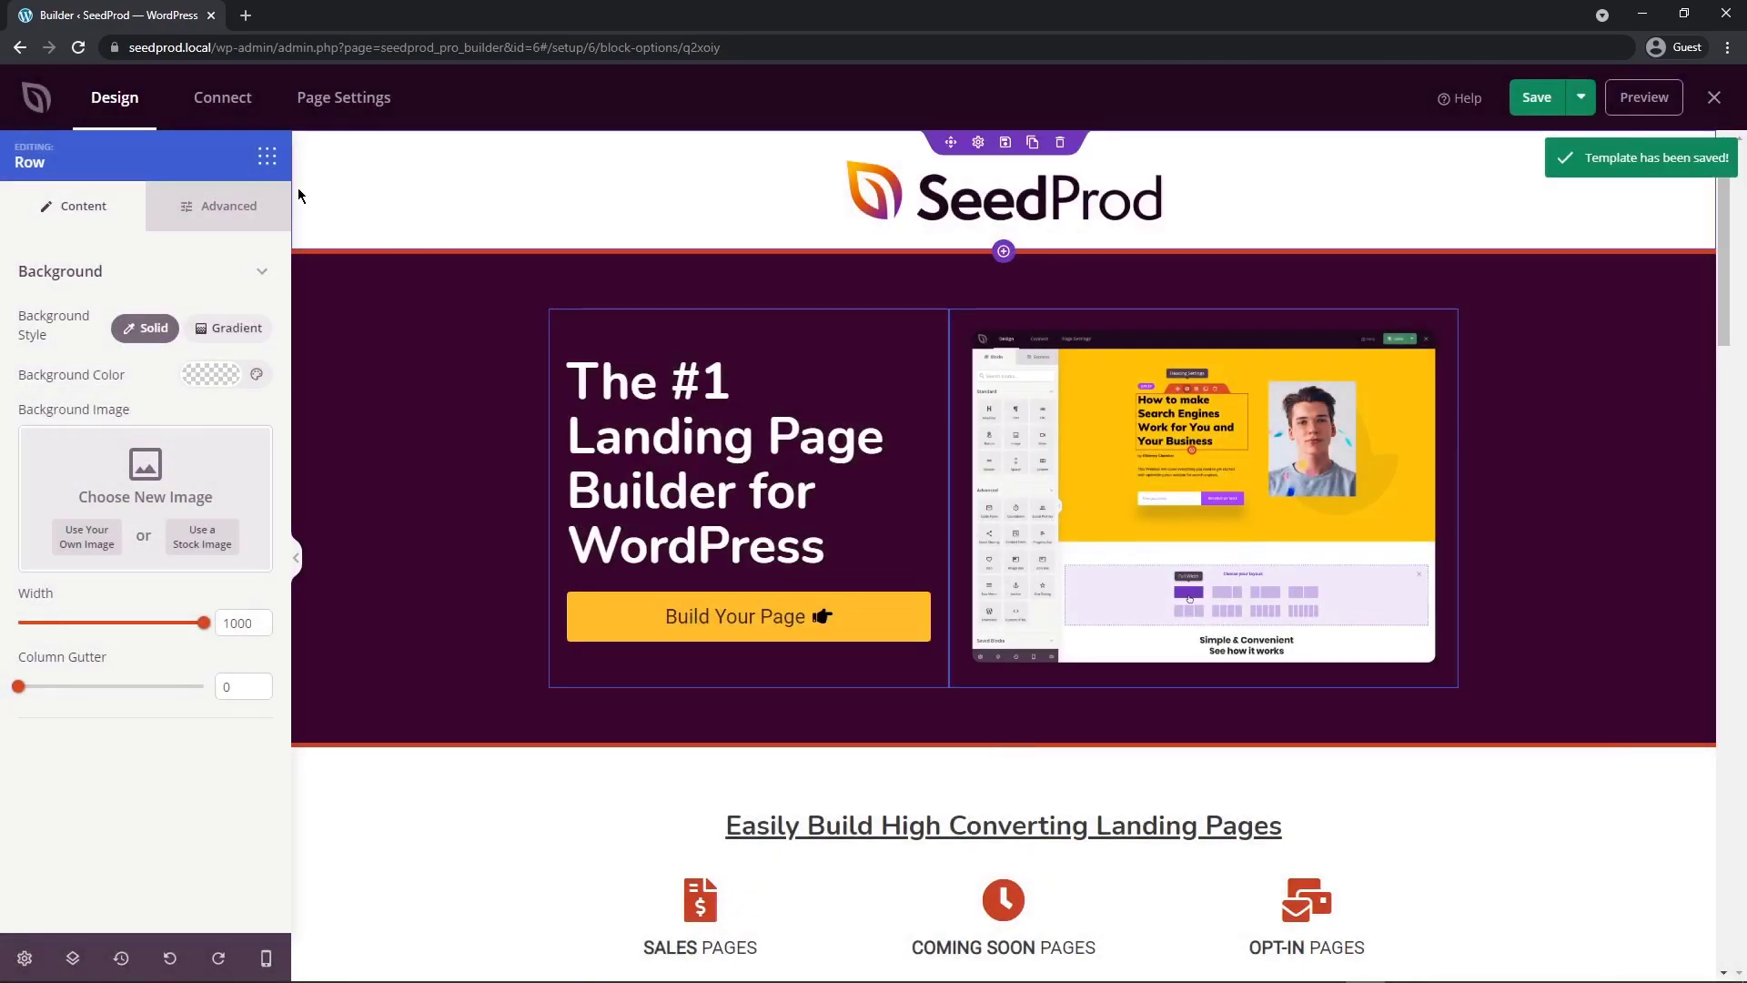
- Return to the block library and look for the new template under Saved Blocks
click(267, 156)
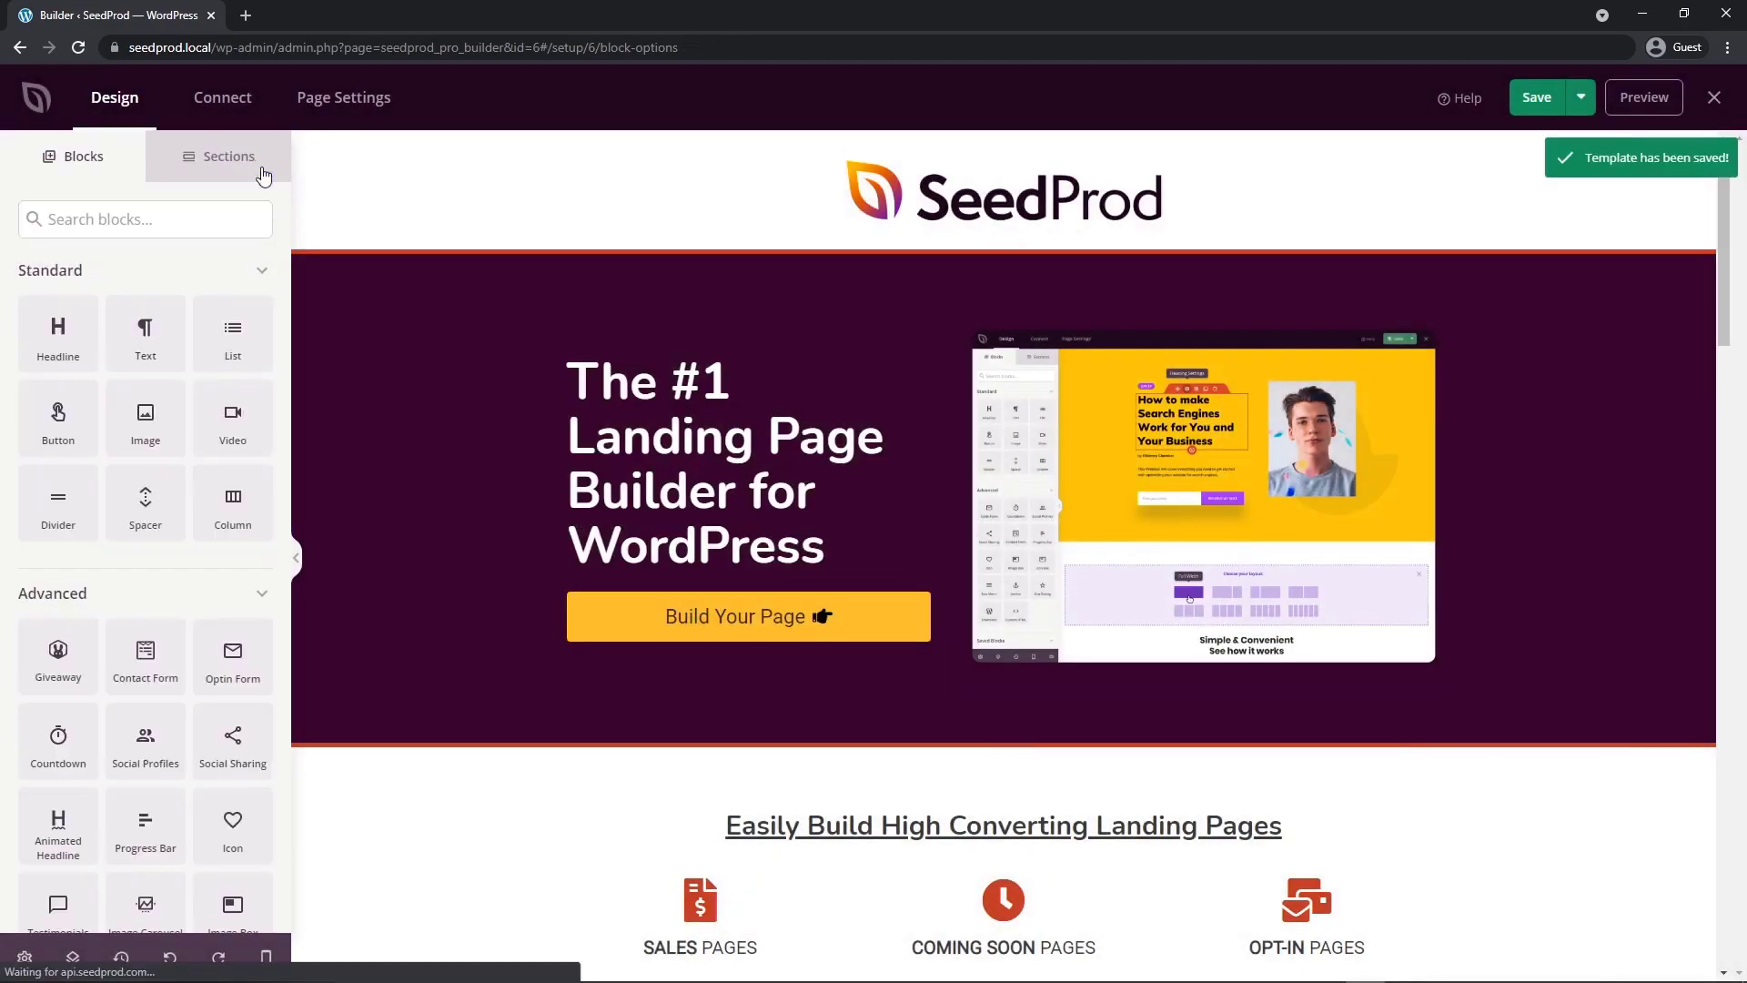
scroll(234, 583, down, 3)
scroll(235, 605, down, 7)
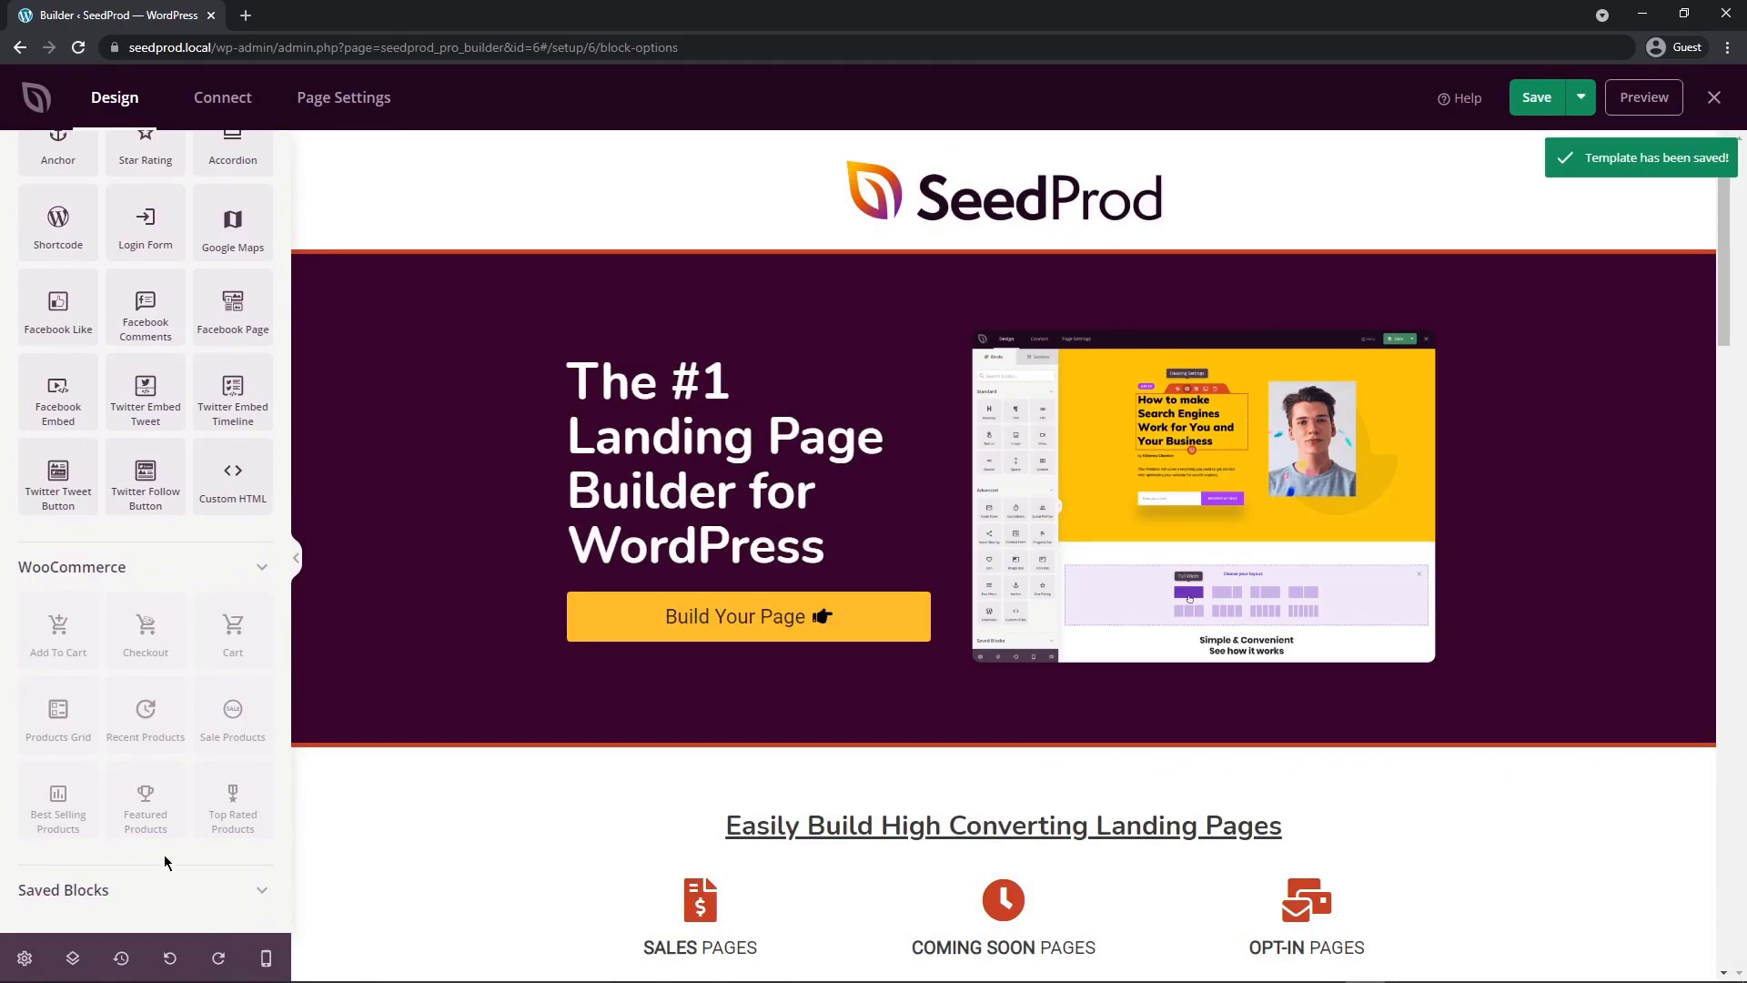
scroll(159, 869, down, 1)
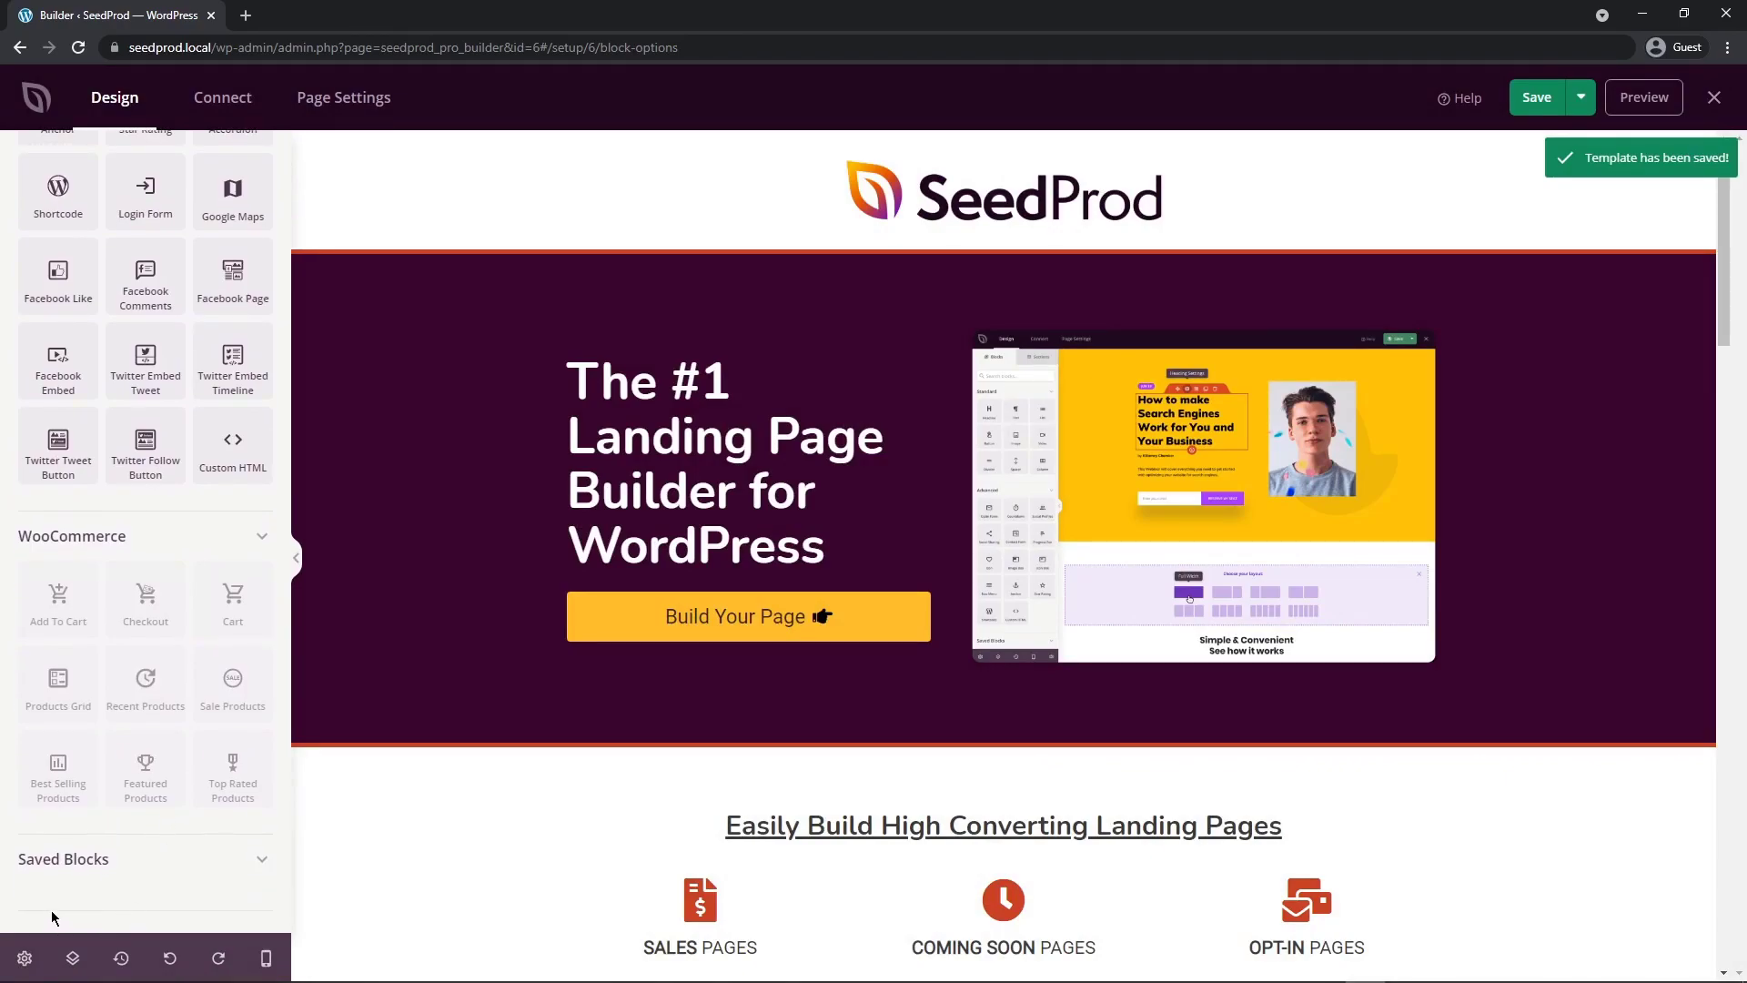
- Save the page, reload the builder and expand Saved Blocks to find the CTA Button template
click(1537, 100)
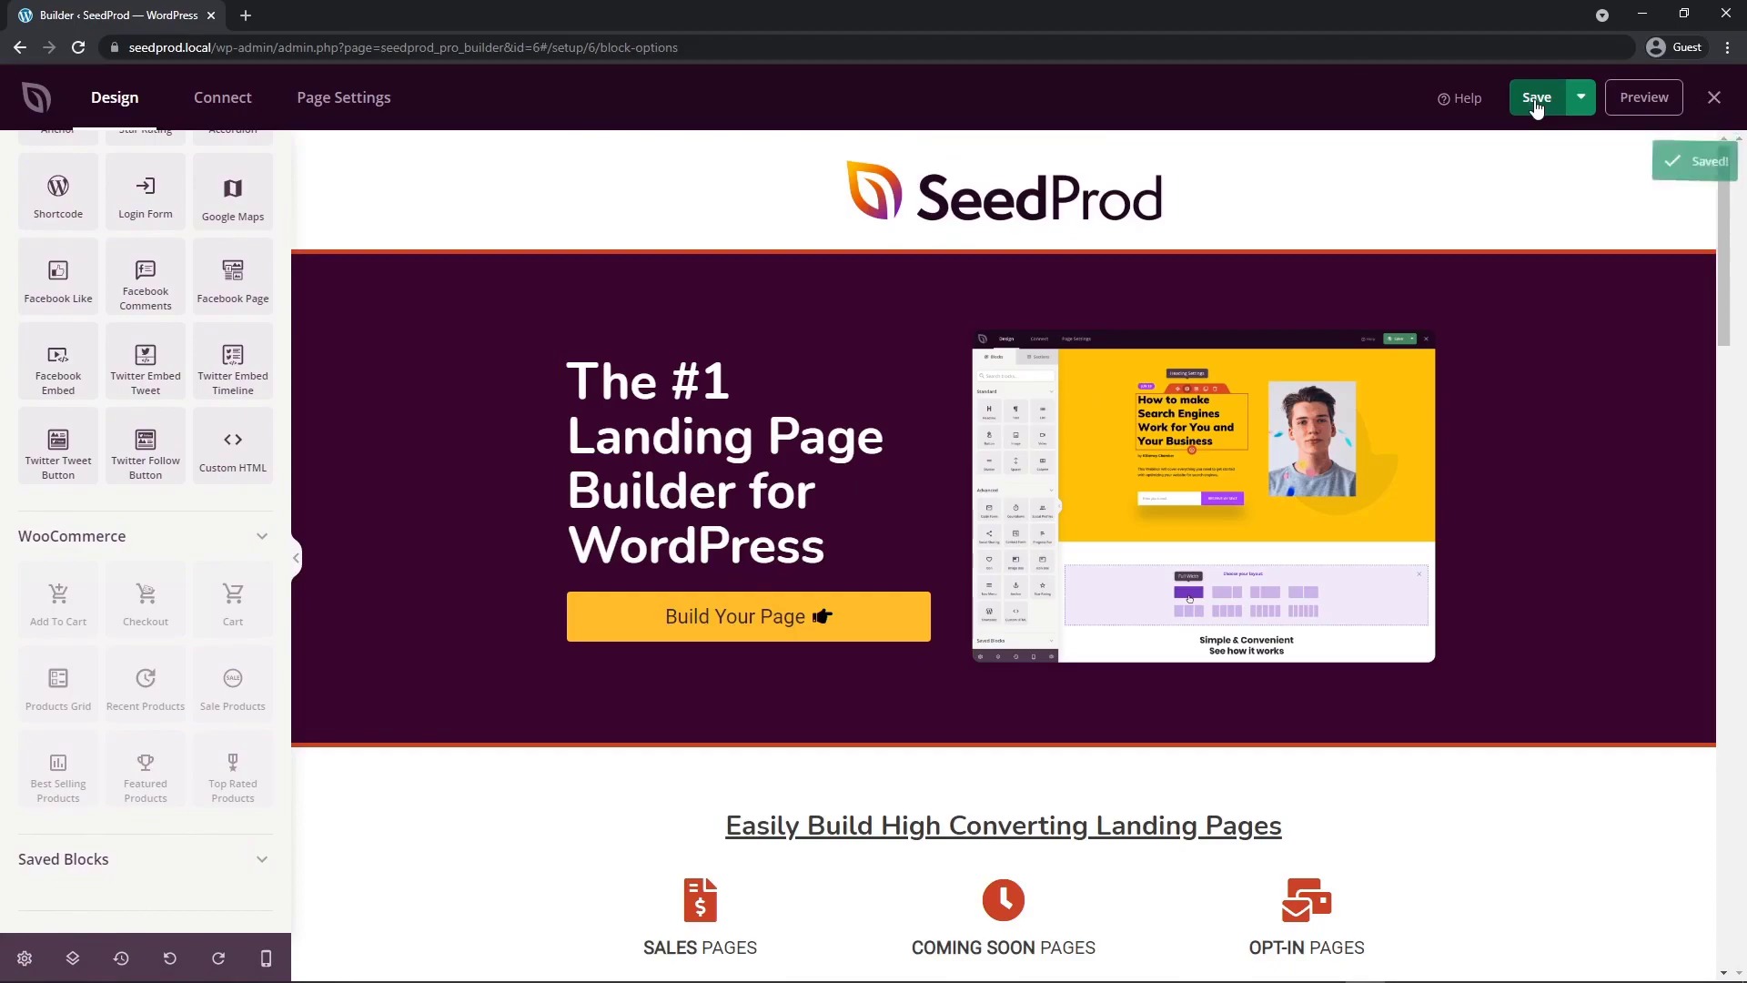
click(78, 50)
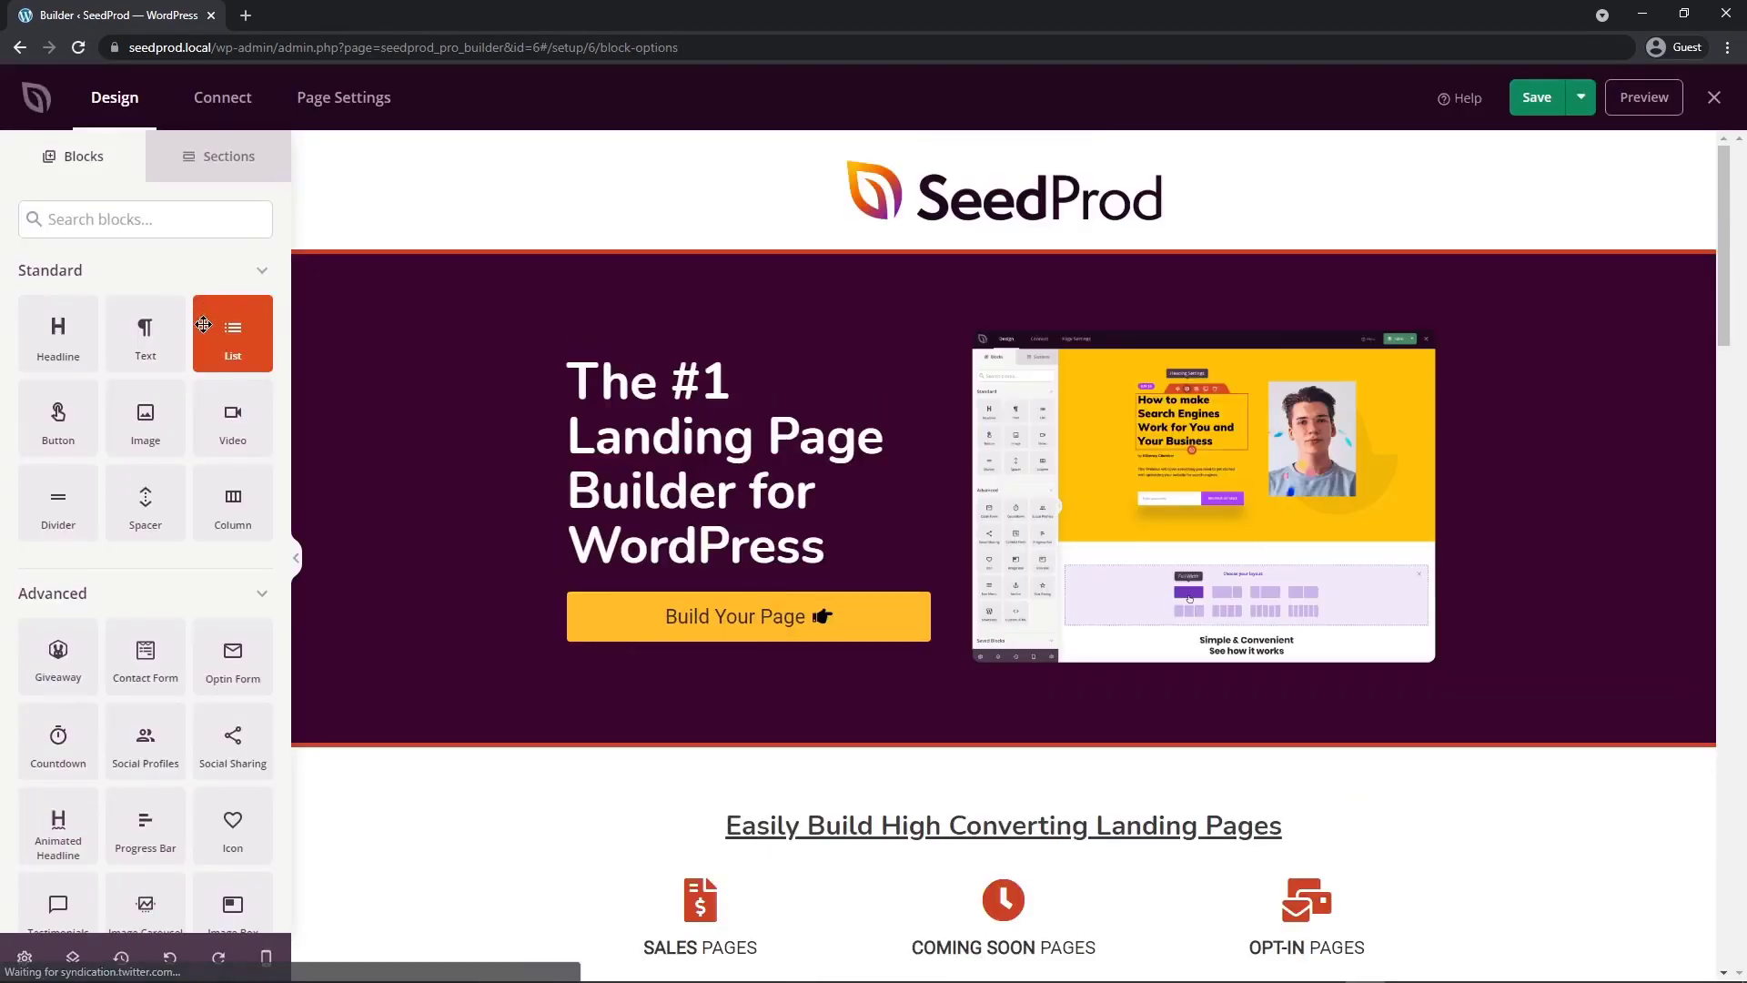
scroll(155, 382, down, 5)
scroll(156, 409, down, 4)
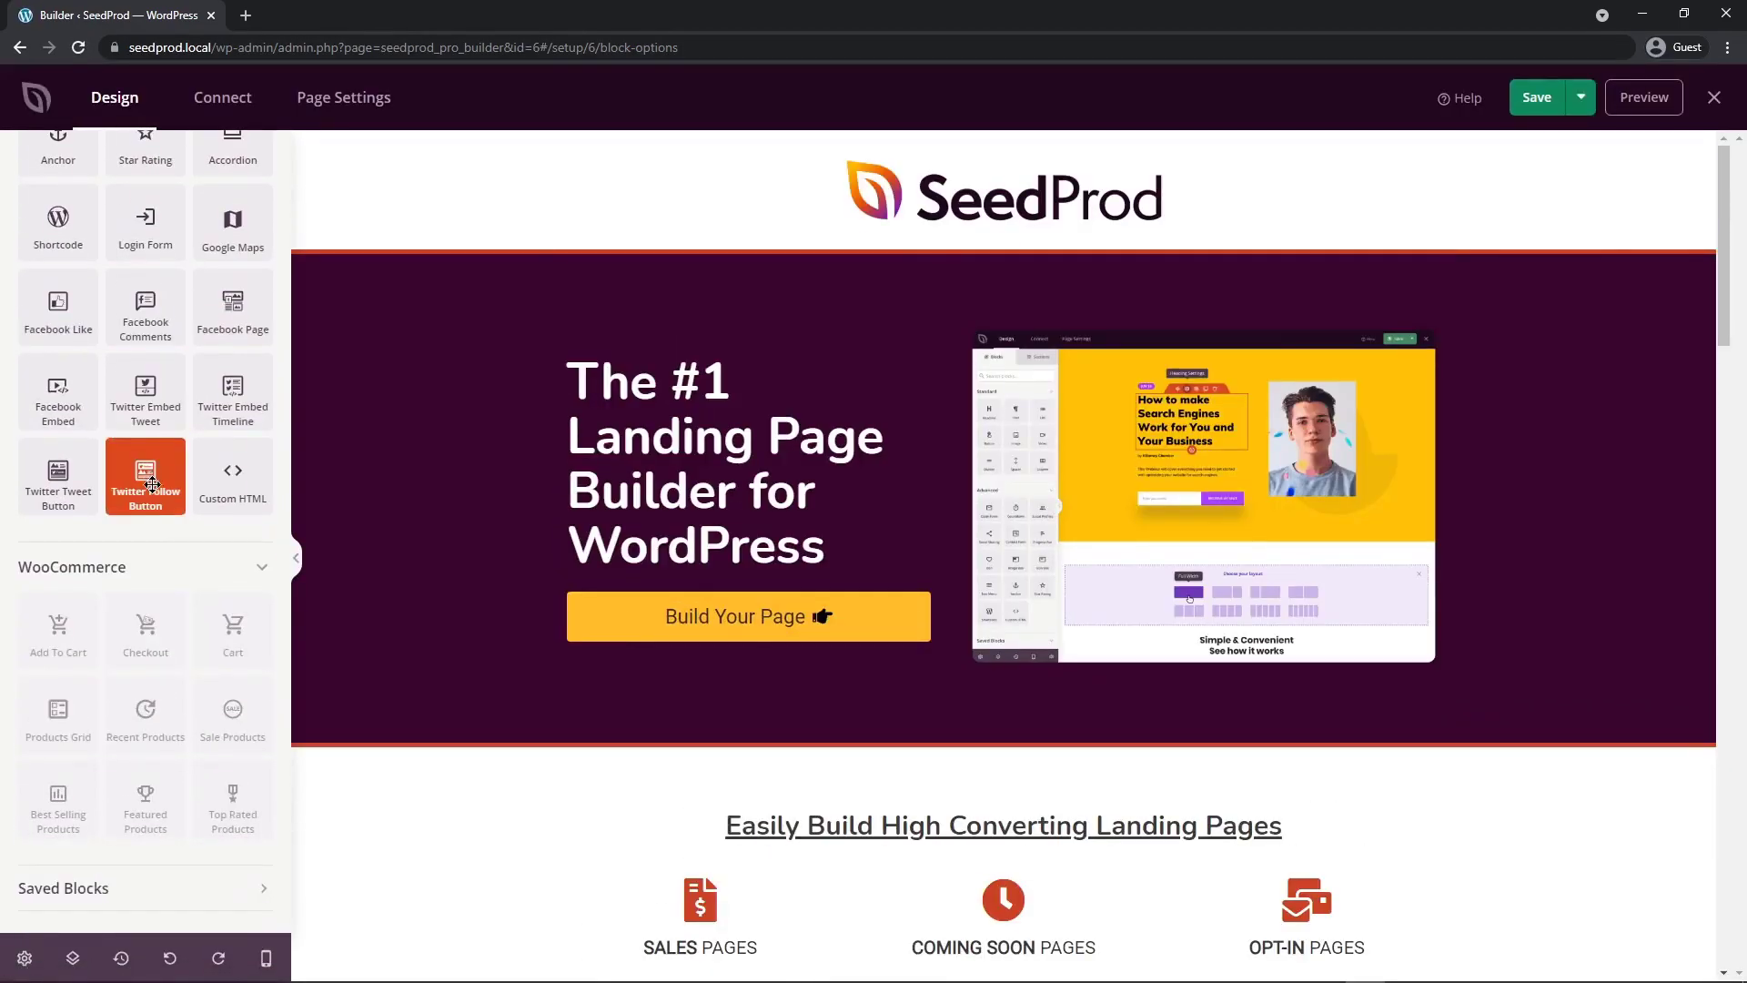
click(126, 888)
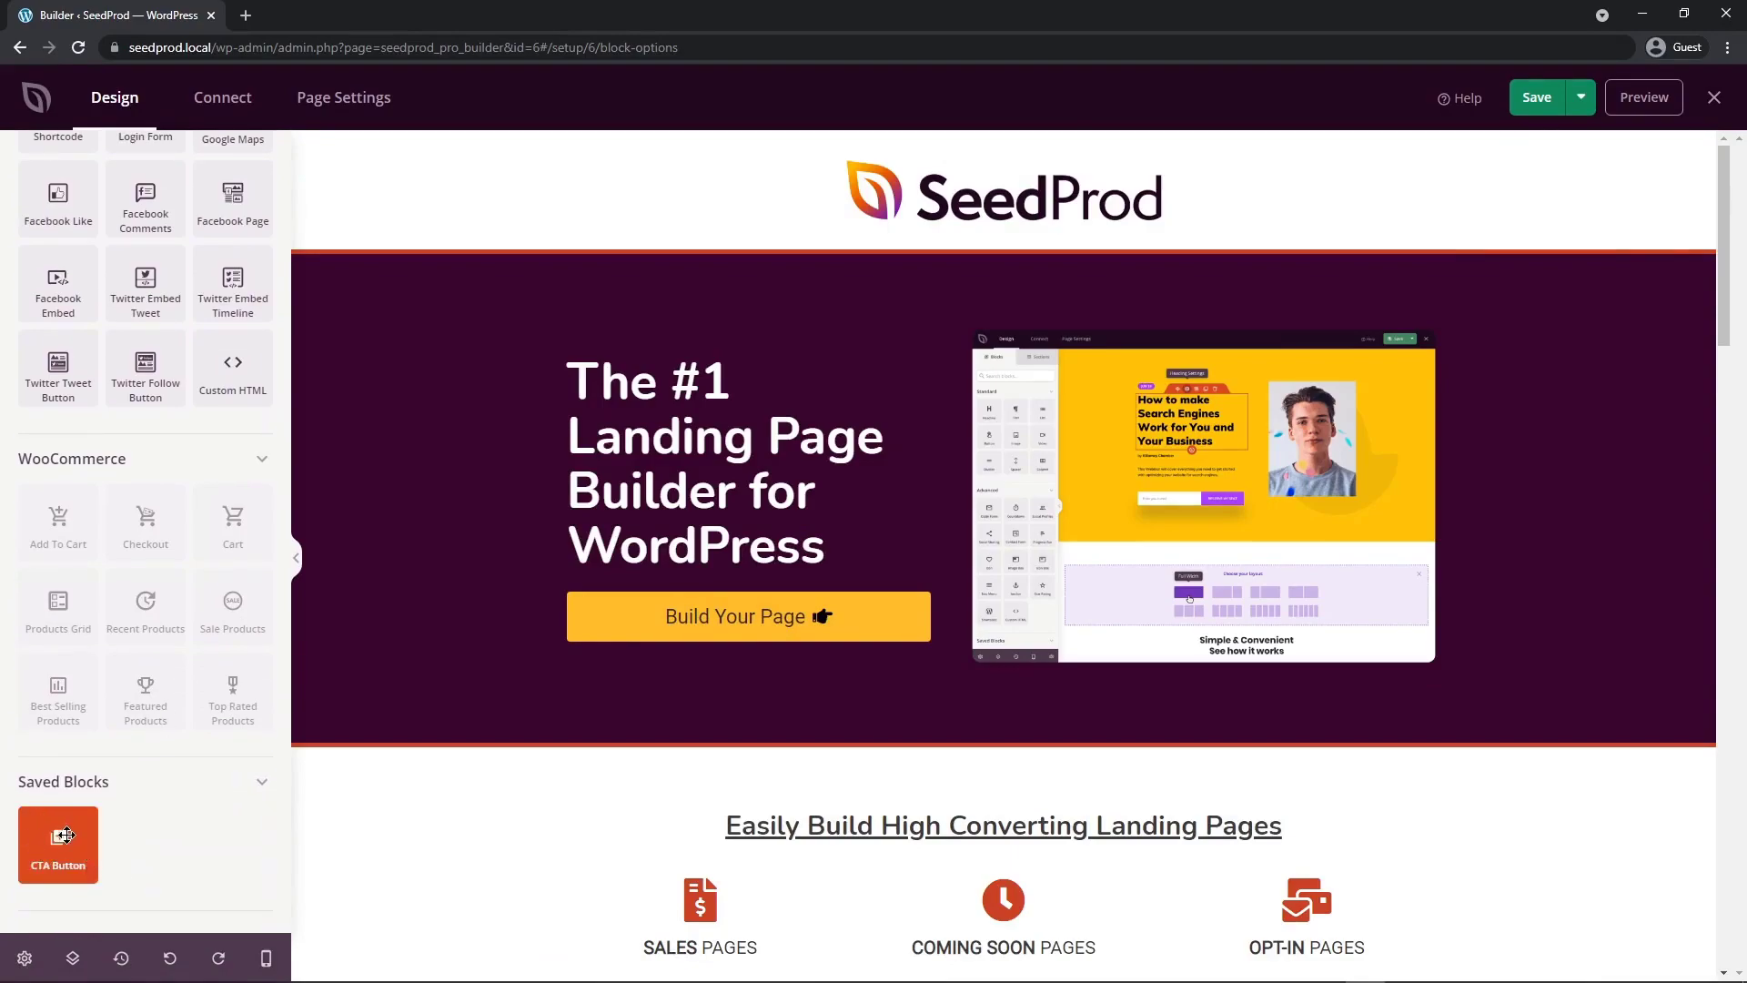
- Add a new section with two equal columns below the Fast Loading, Bloat Free Pages row
drag(1725, 238, 1682, 897)
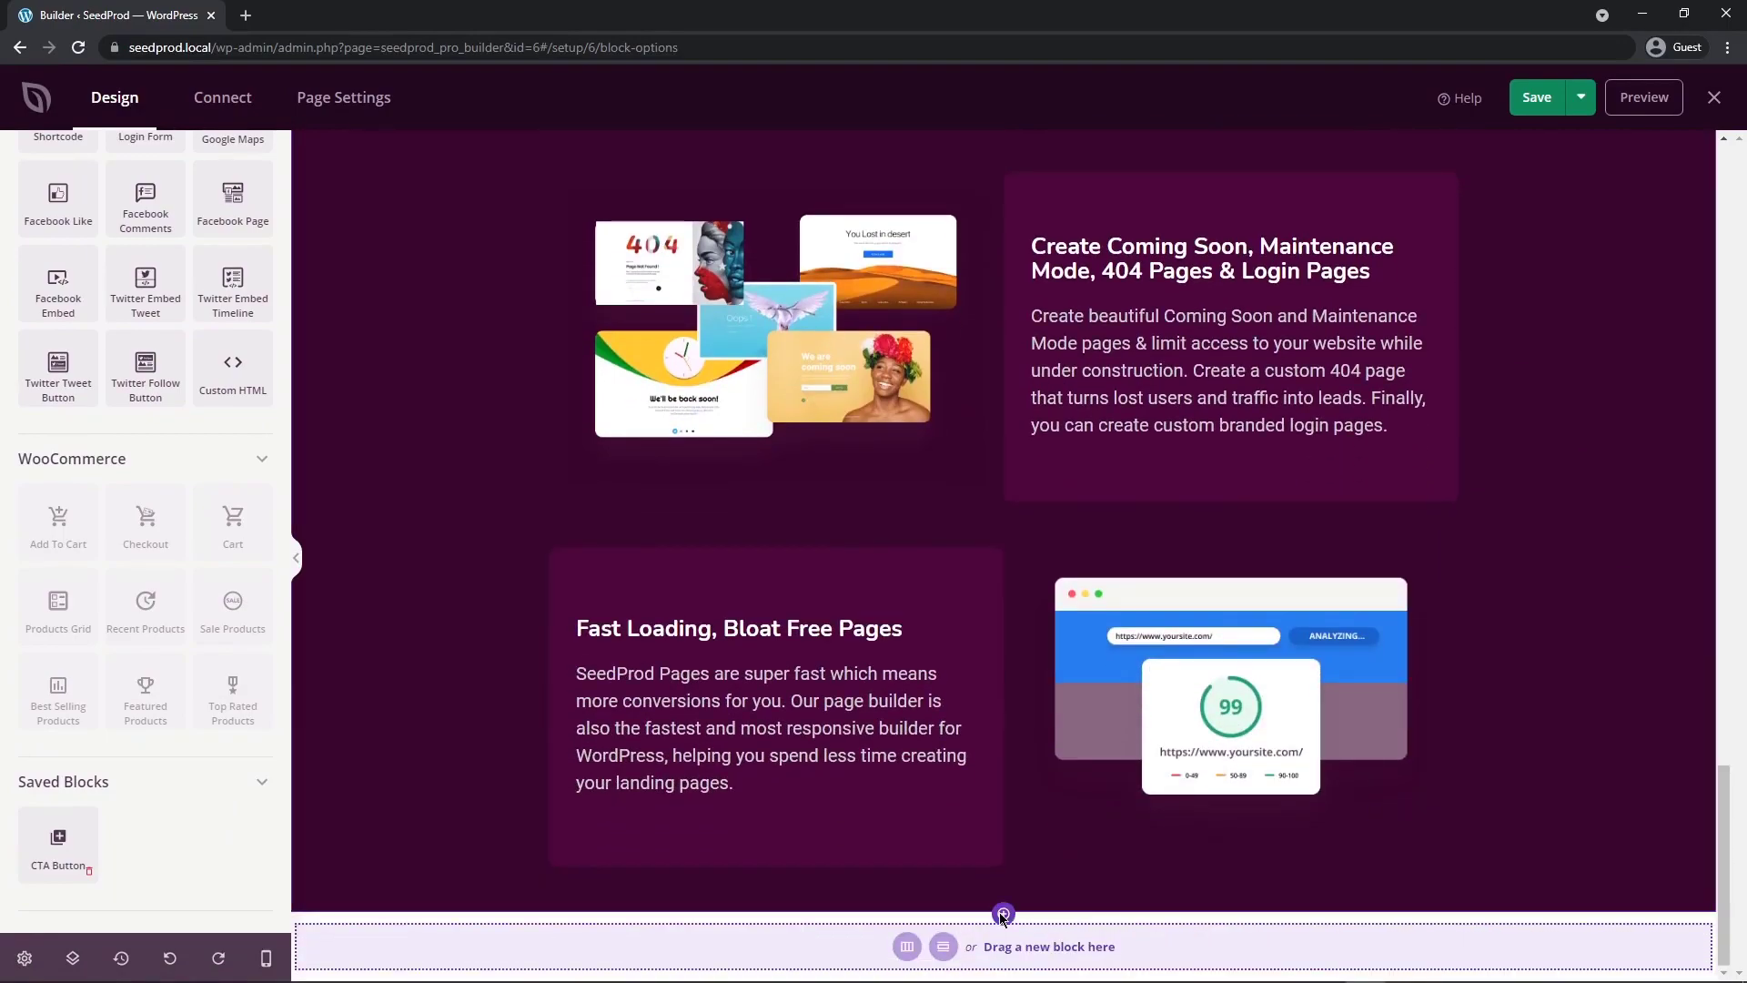
click(1002, 915)
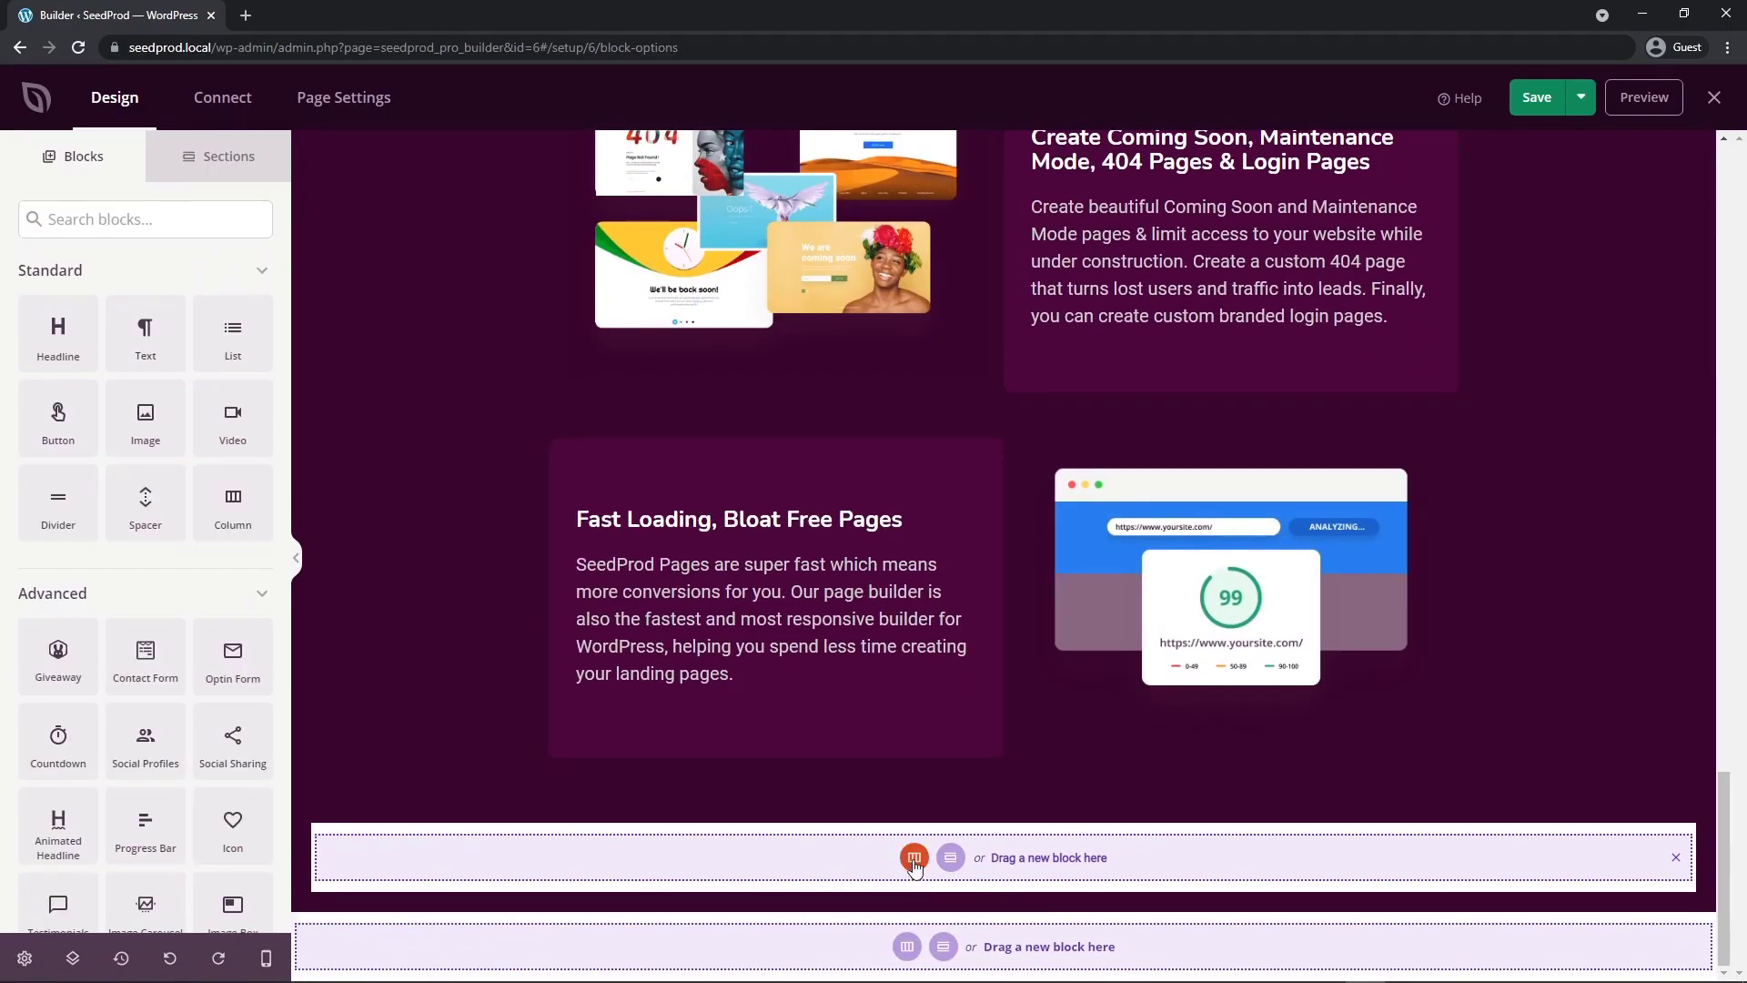
click(914, 858)
click(1144, 798)
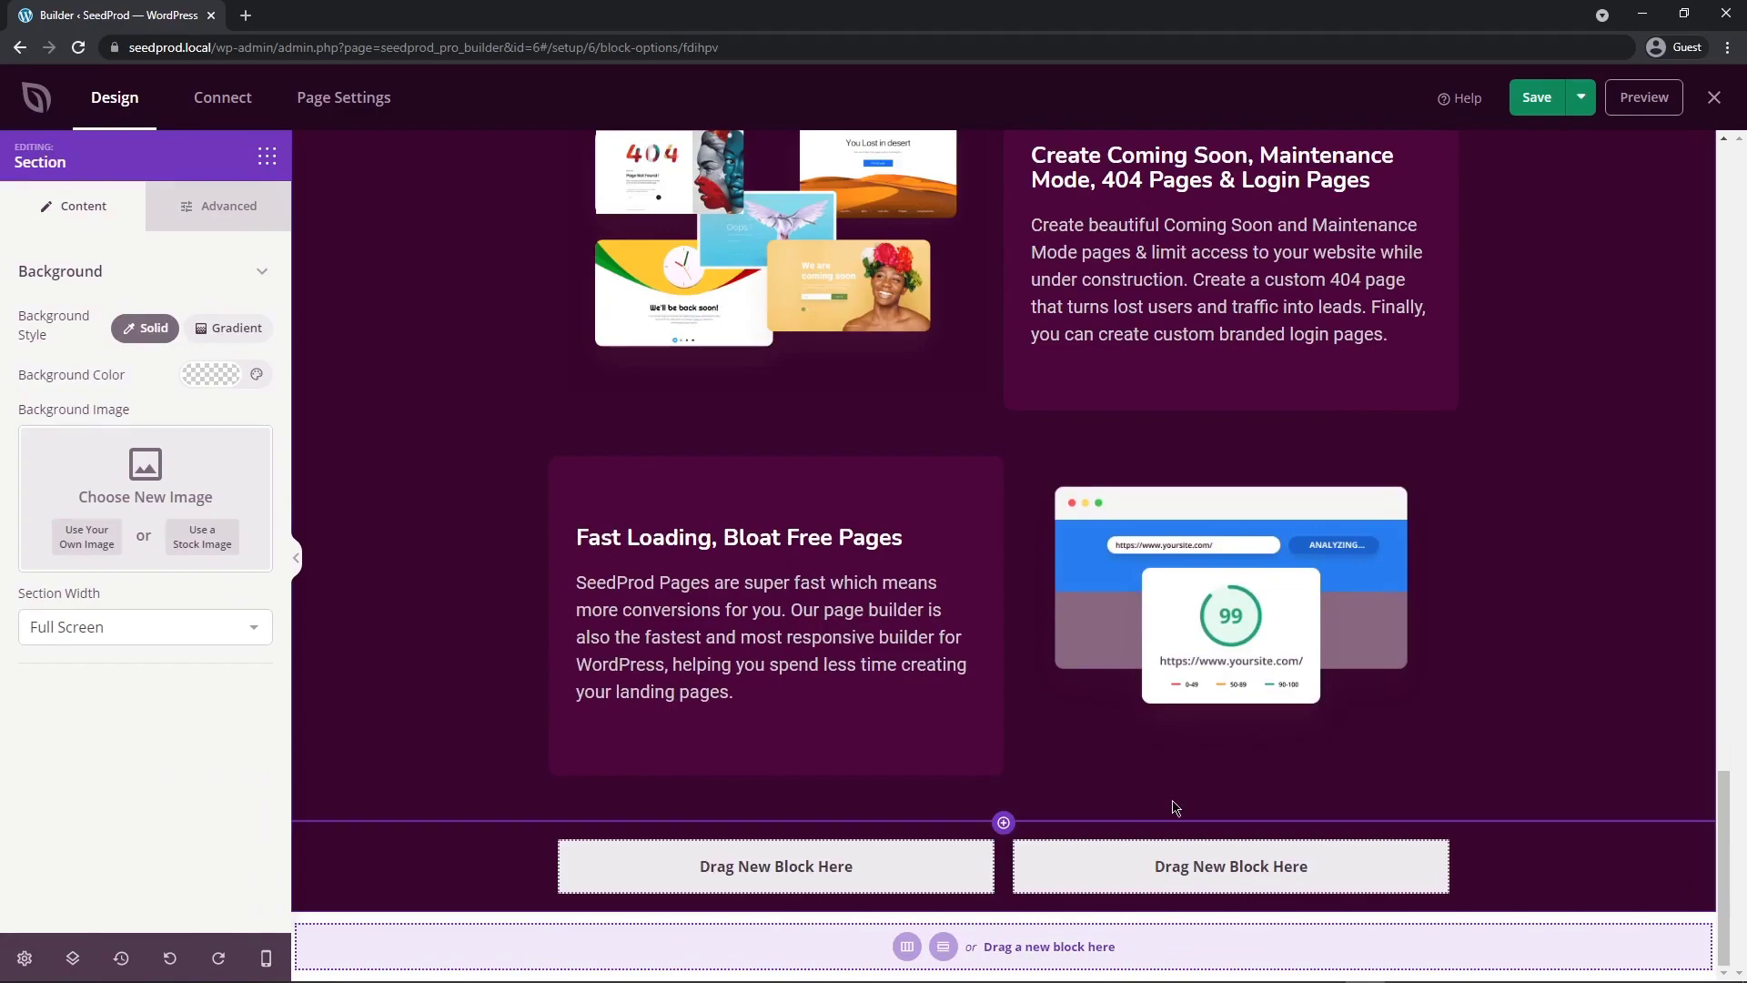
- Add a Headline block to the new section's first column reading "Easily Create High Converting WordPress Landing Pages with SeedProd"
click(269, 164)
drag(58, 332, 776, 879)
drag(177, 387, 2, 382)
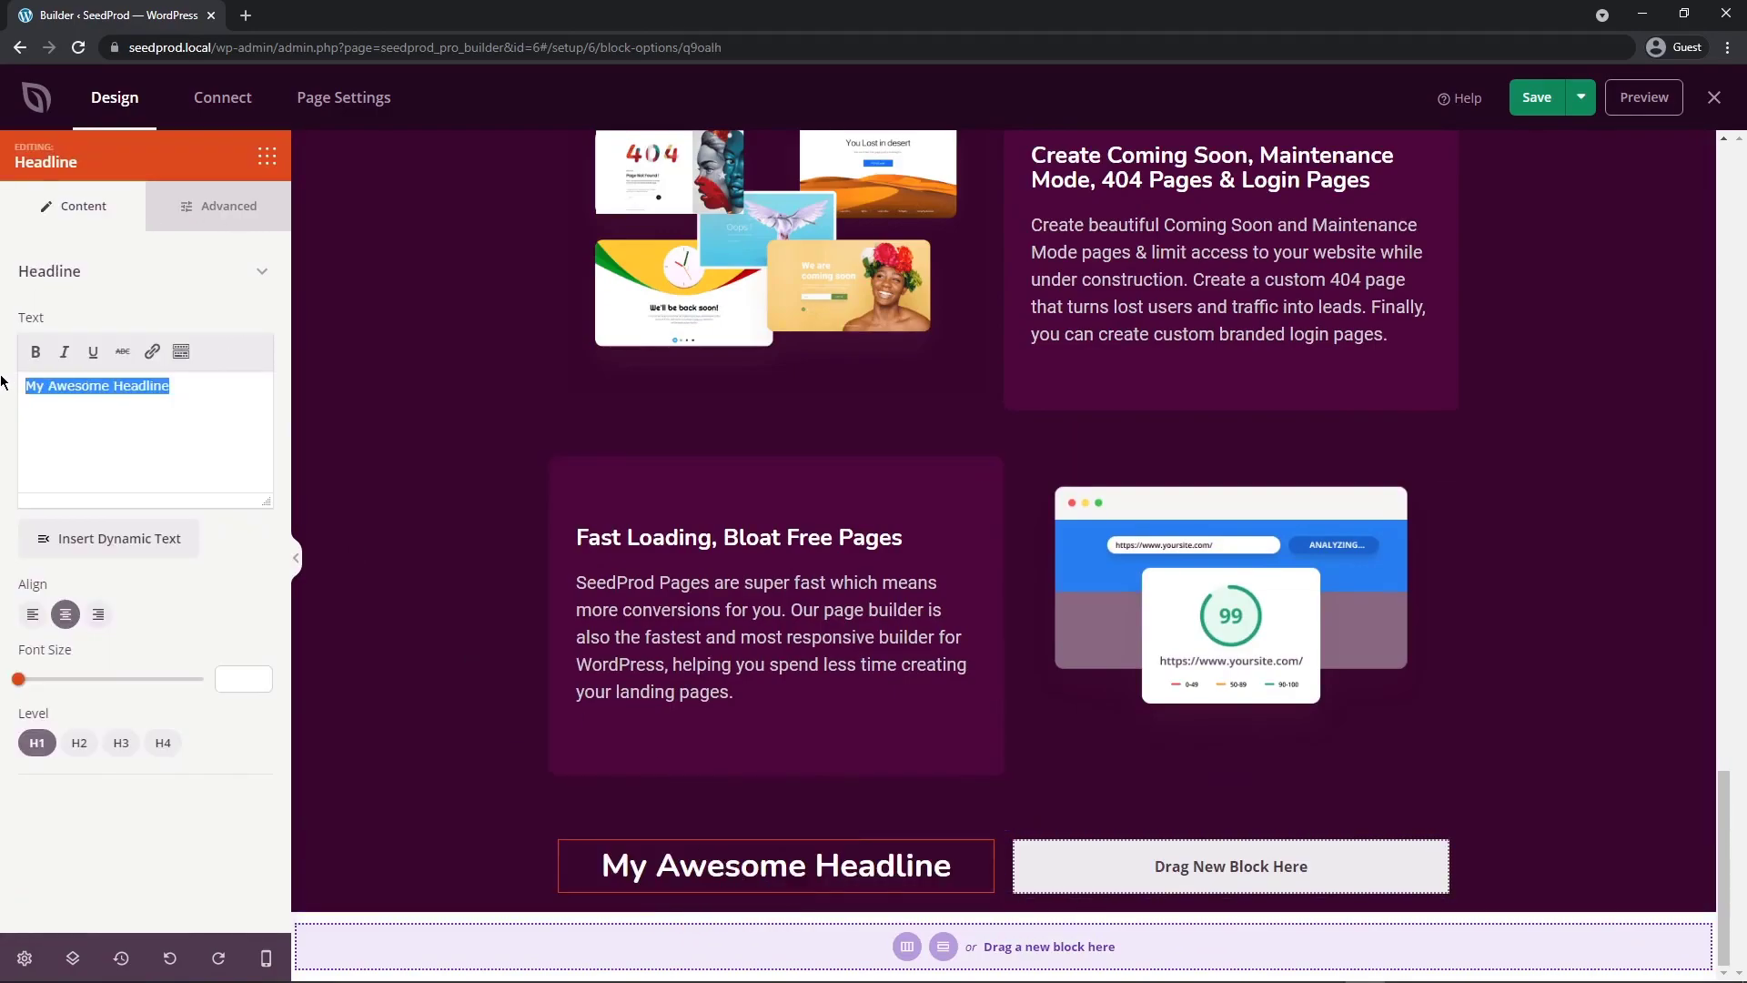
text(Easily Create High Converting WordPress Landing Pages with SeedProd)
- Left-align the new headline, set its font size to 30 and make it an H3
click(32, 614)
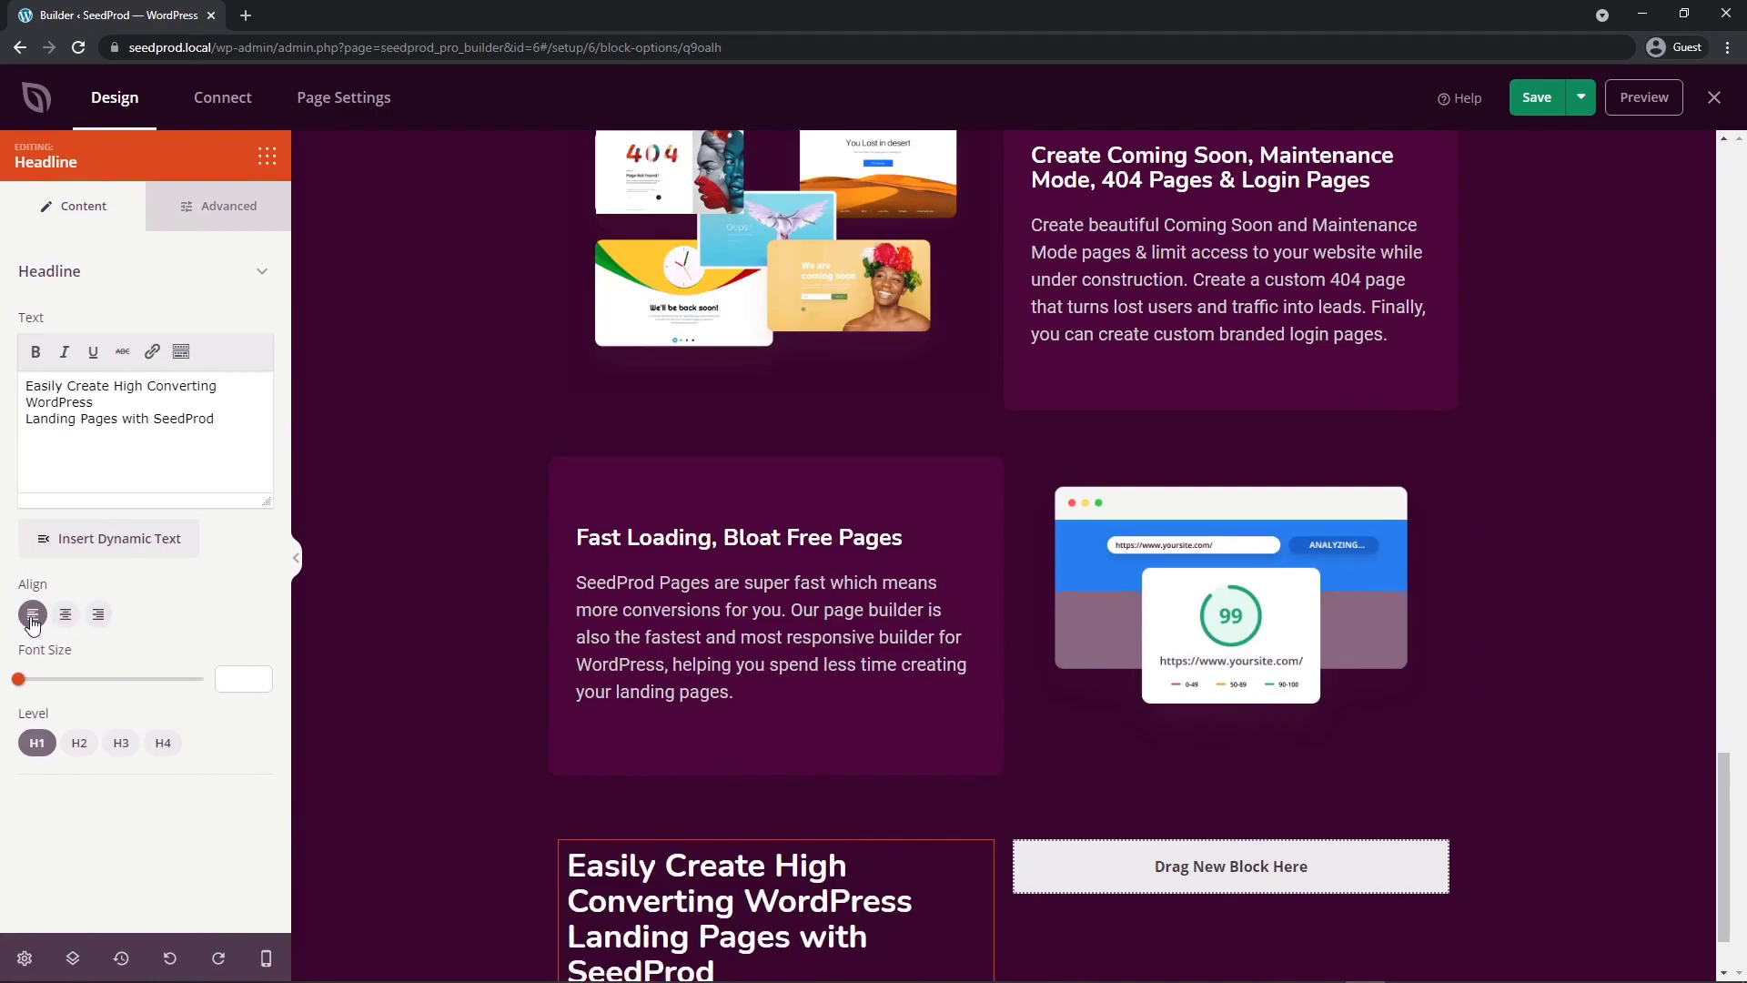
click(223, 679)
text(30)
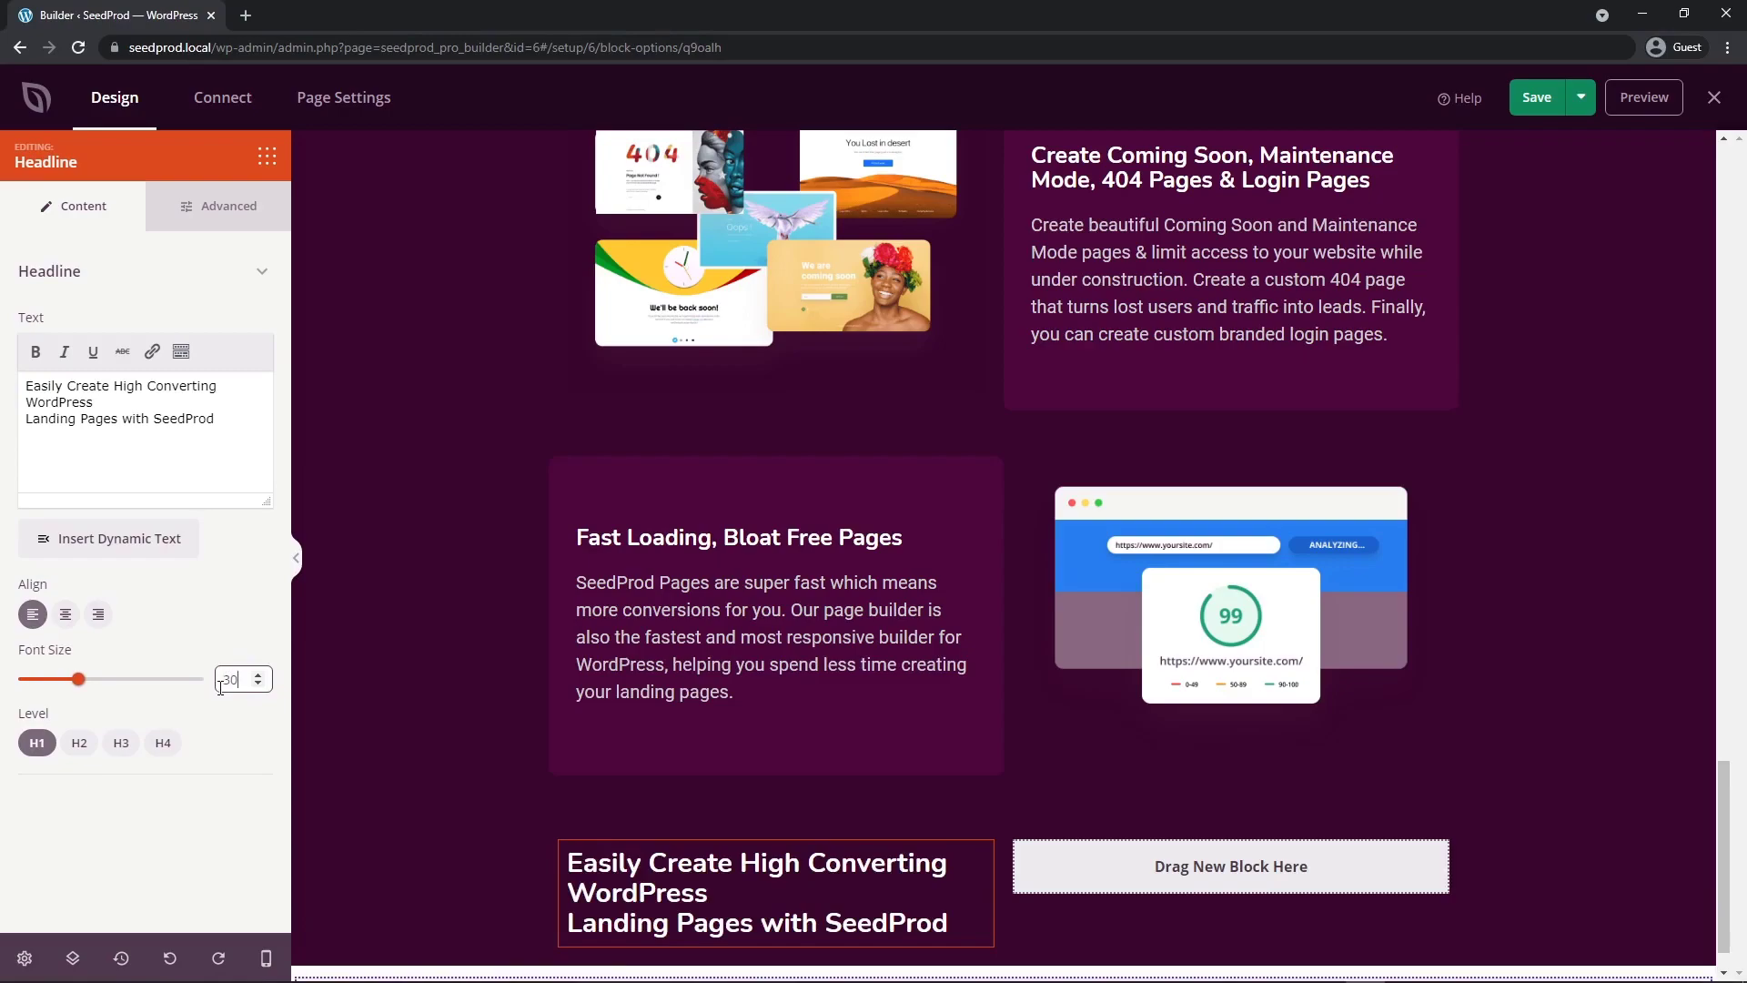
click(122, 744)
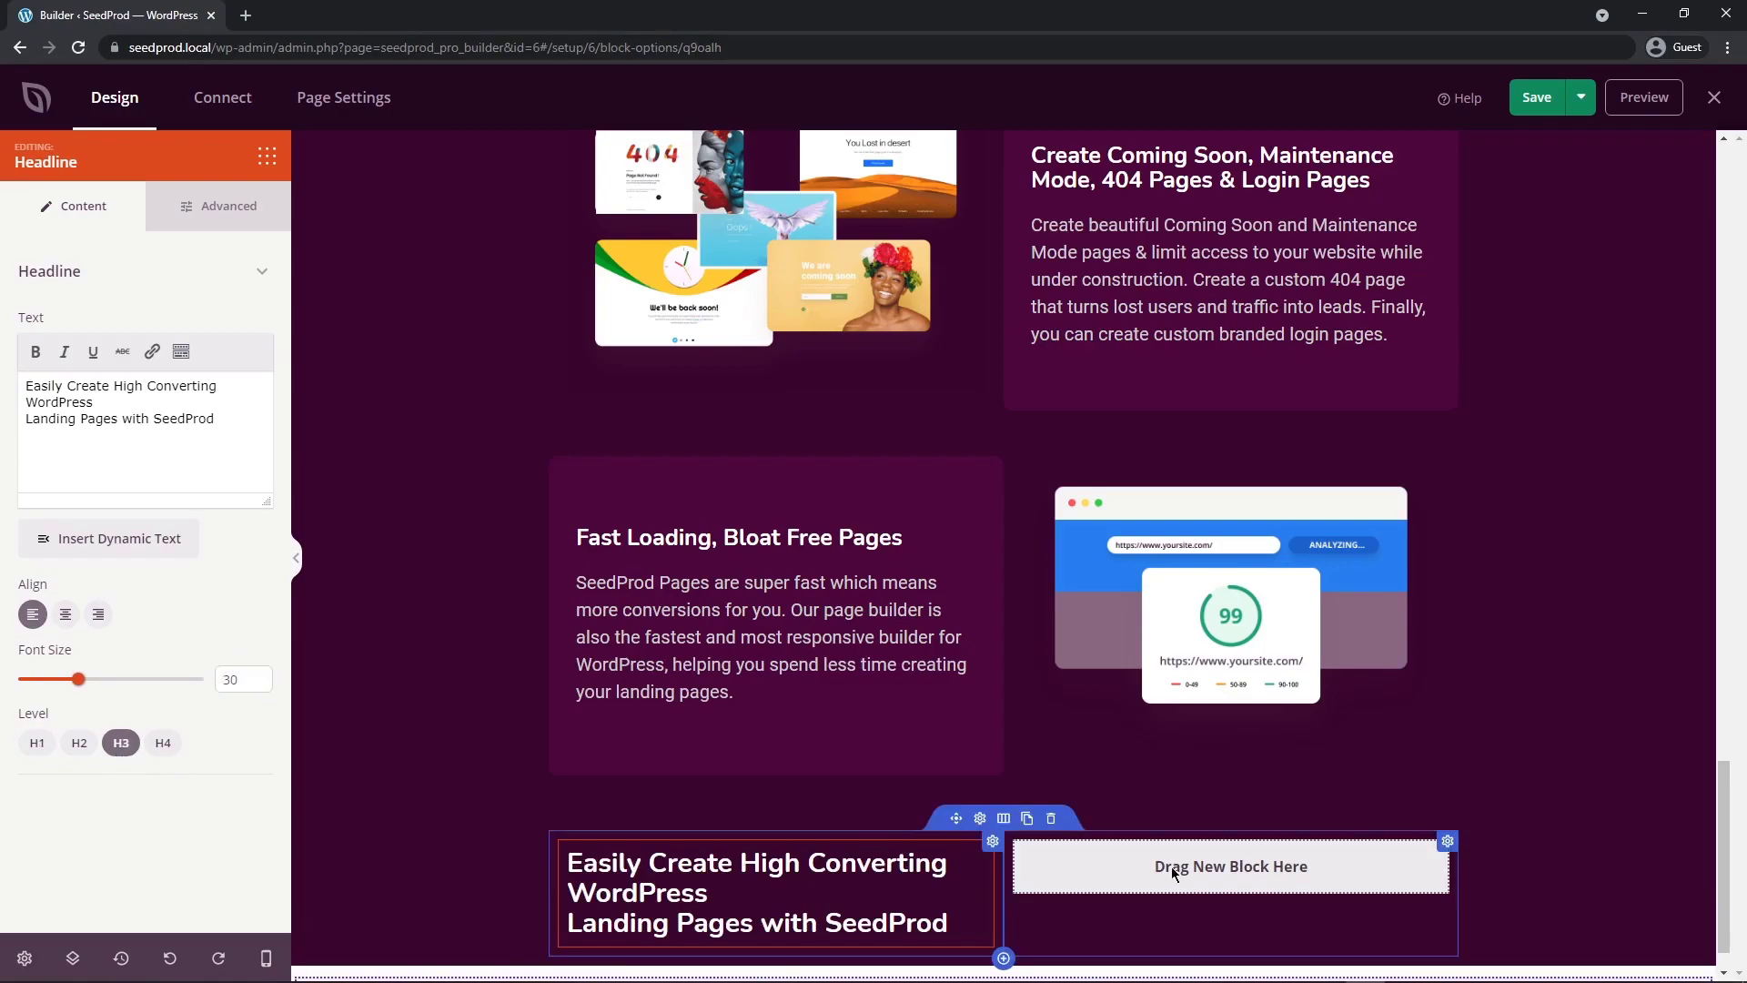
- Place the saved CTA Button block in the empty second column and widen the headline column so its text fits on two lines
click(267, 160)
scroll(136, 546, down, 10)
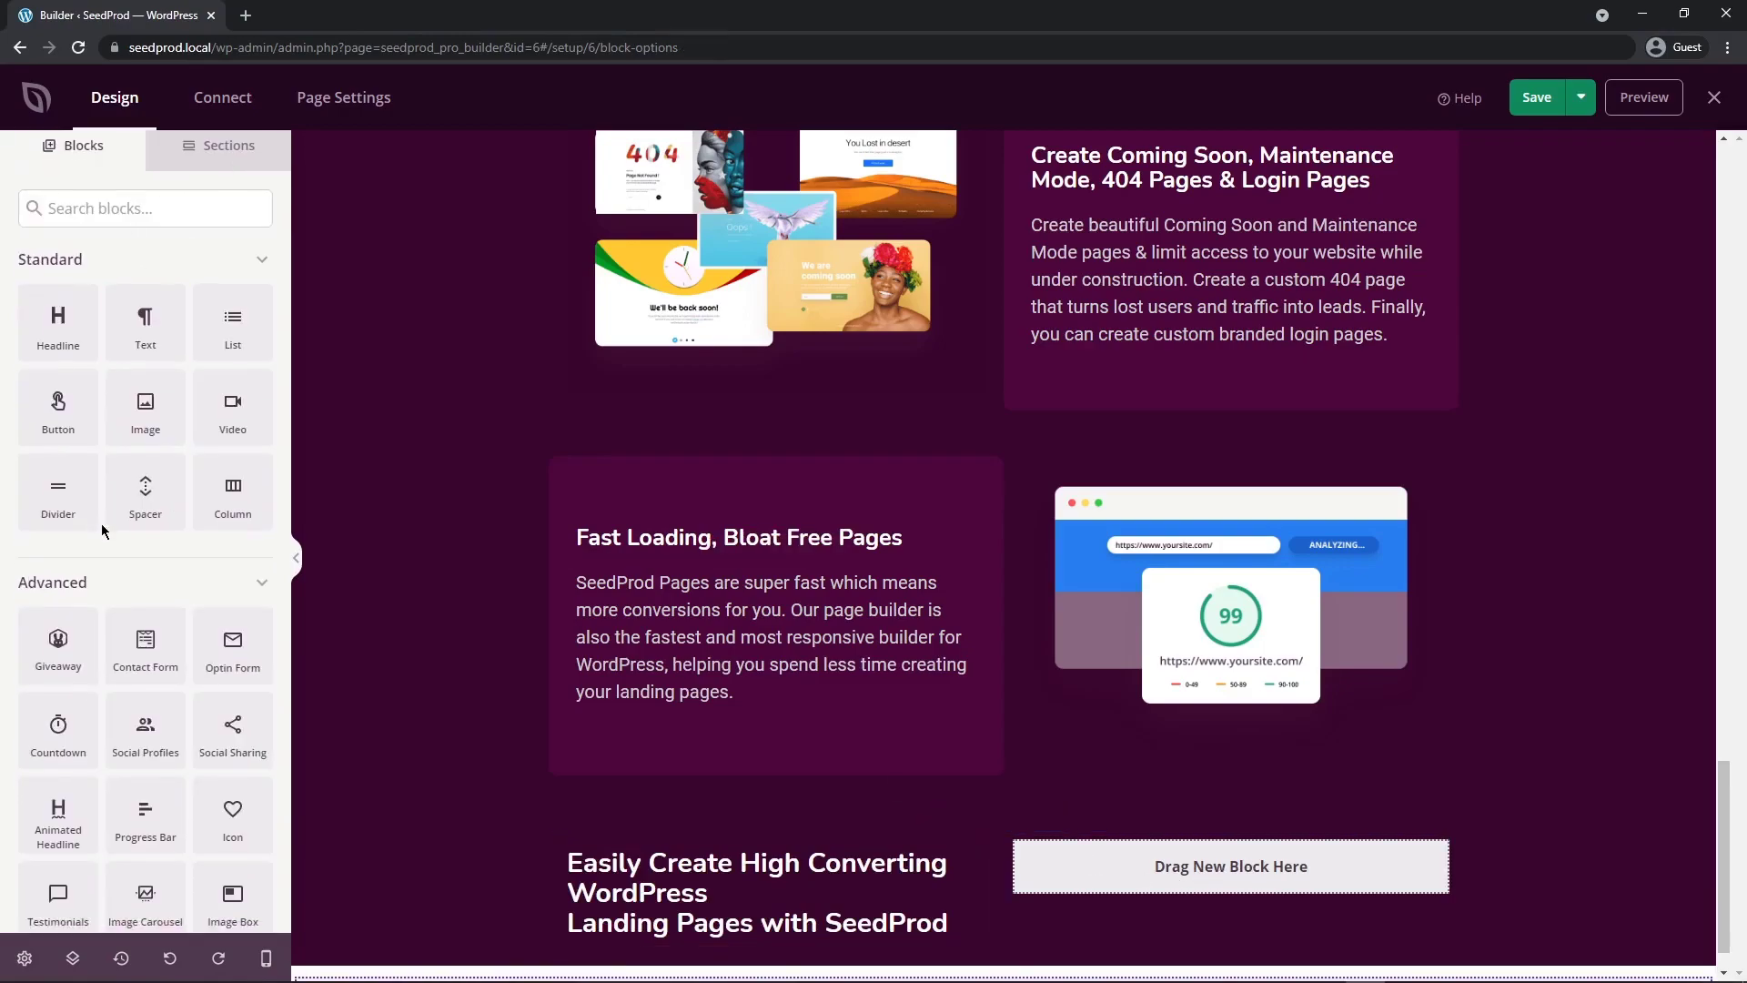
drag(58, 841, 1270, 868)
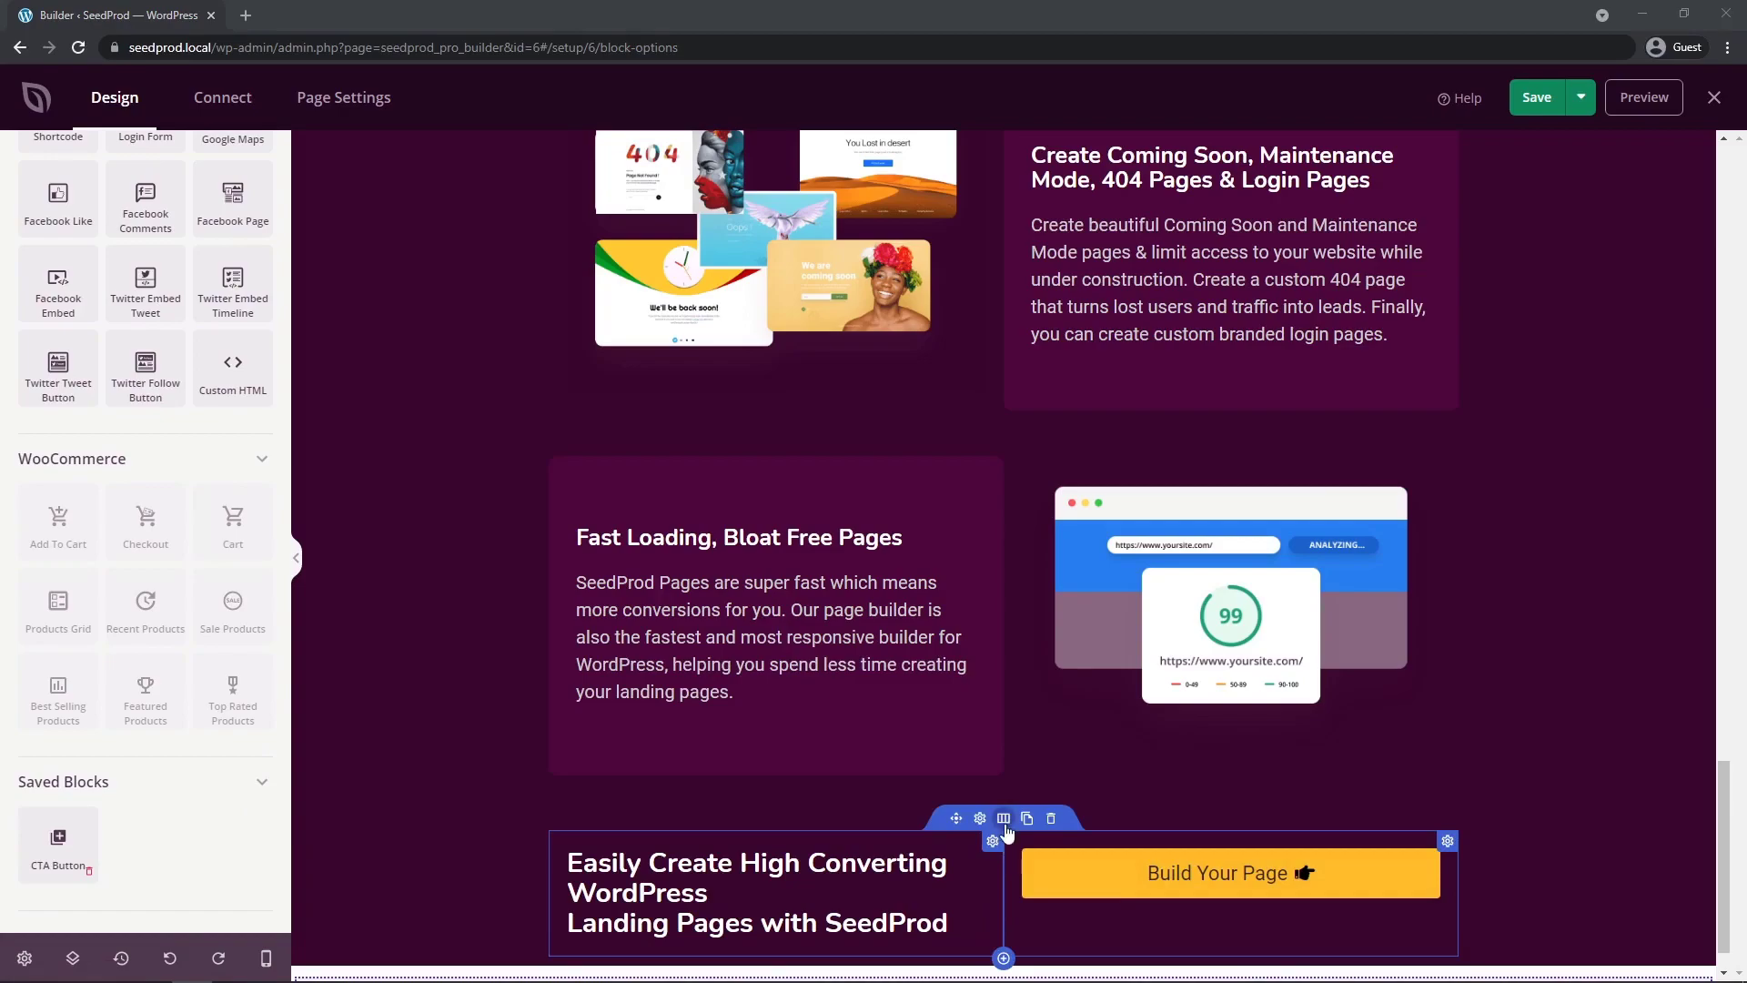
click(1006, 825)
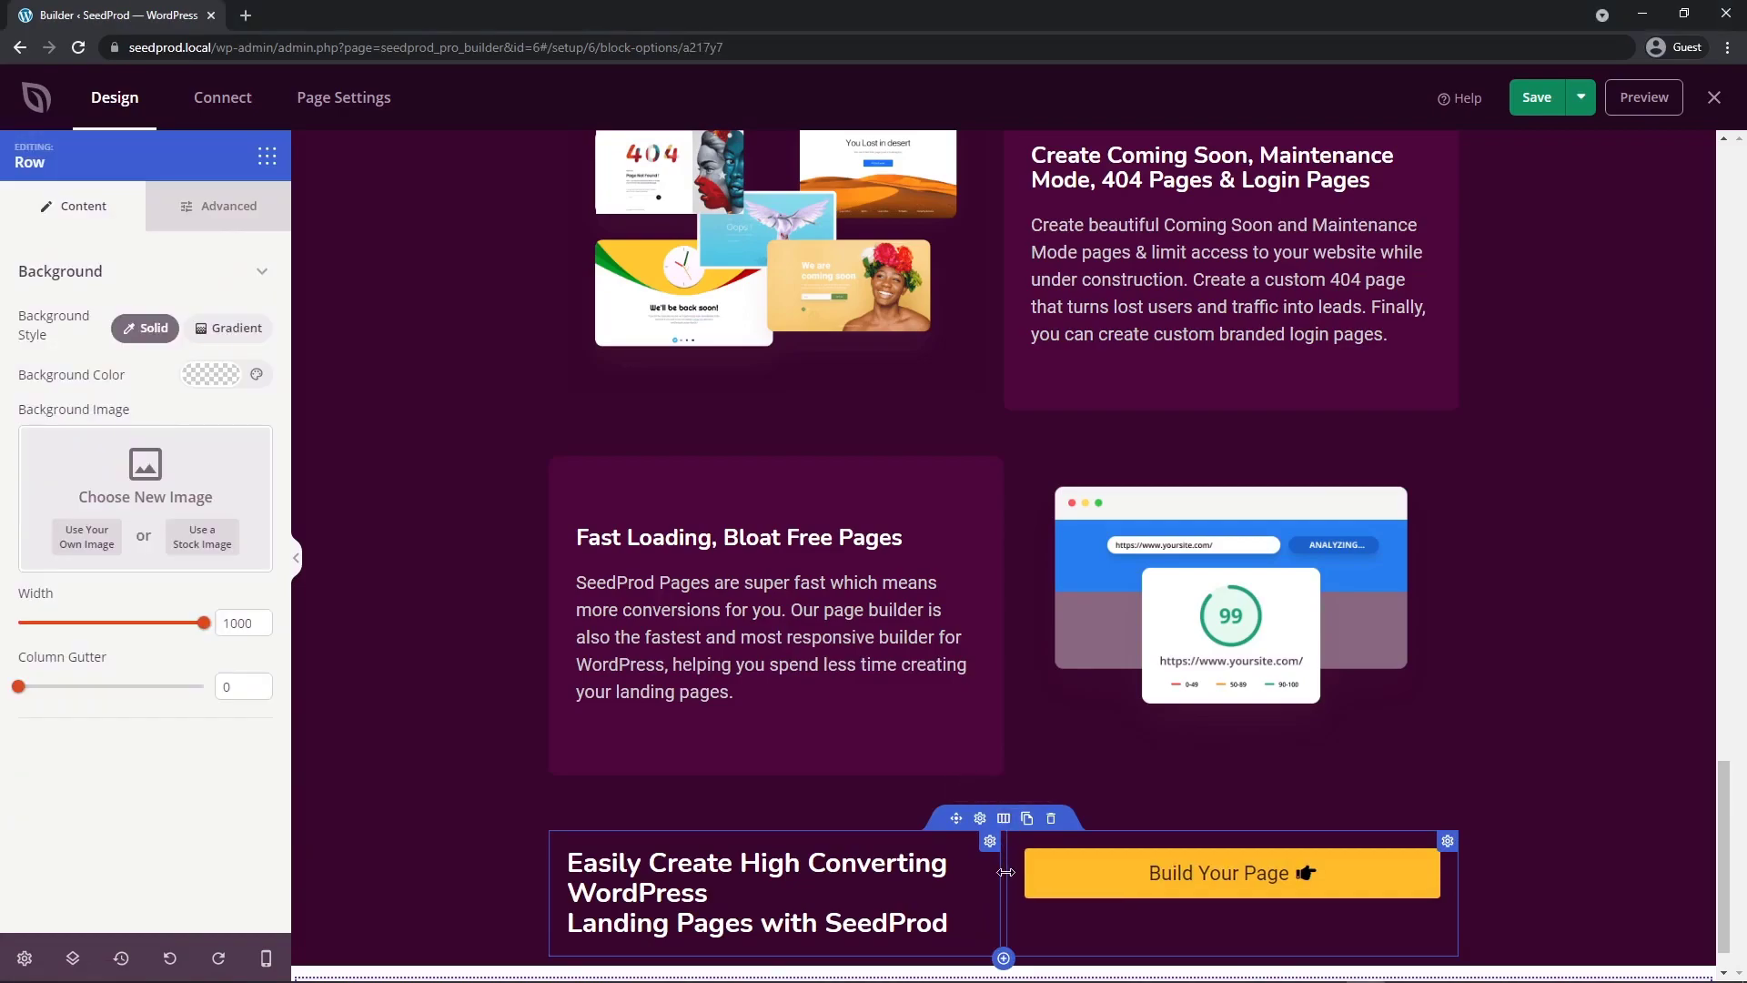
drag(1004, 874, 1136, 879)
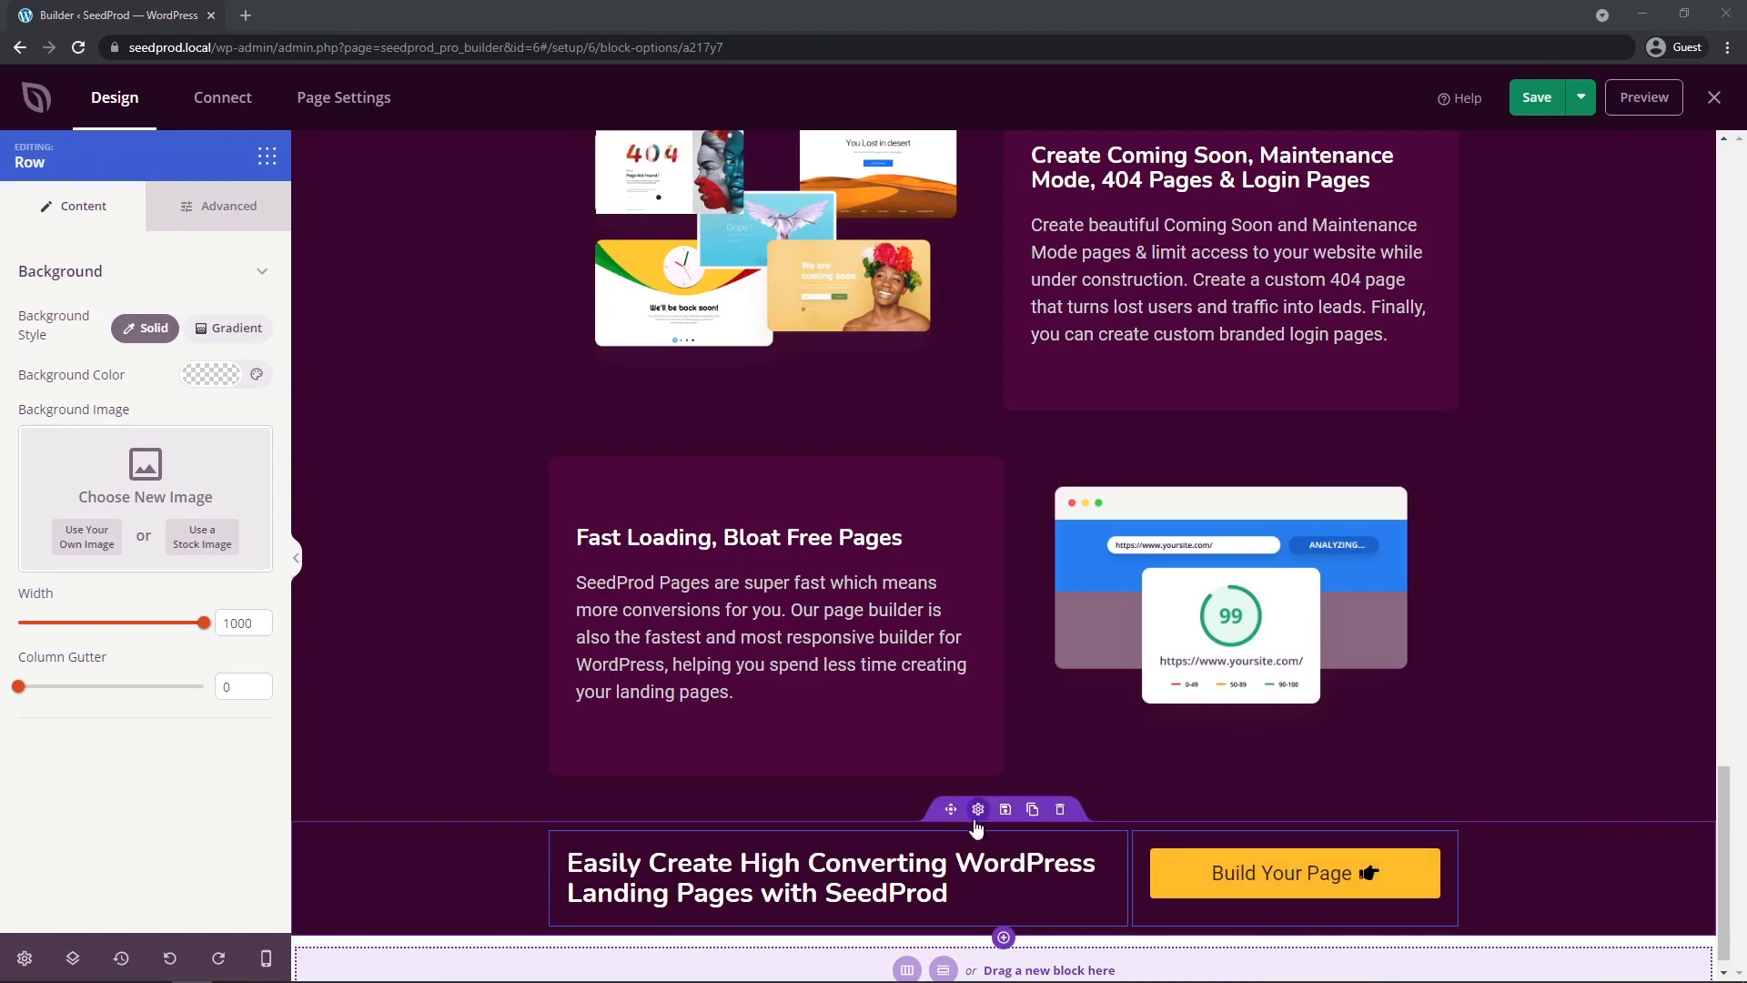
- Set the call-to-action section's background to the red-orange global color #CC4425
click(979, 812)
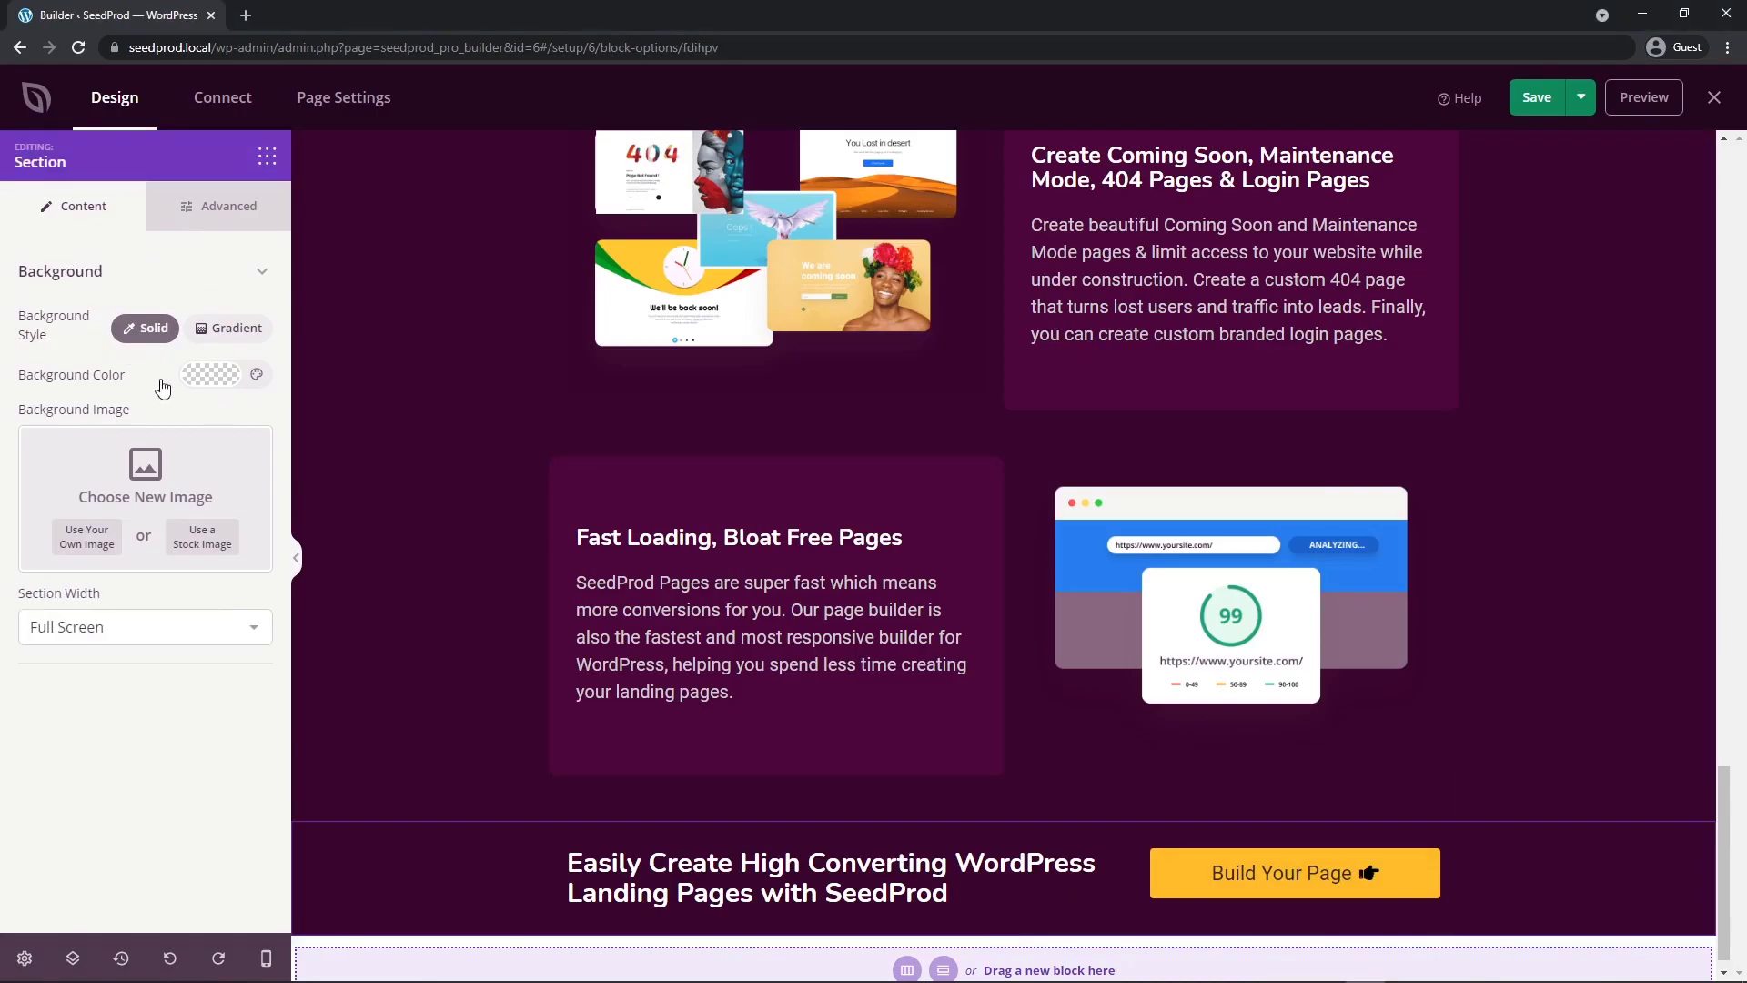
click(211, 381)
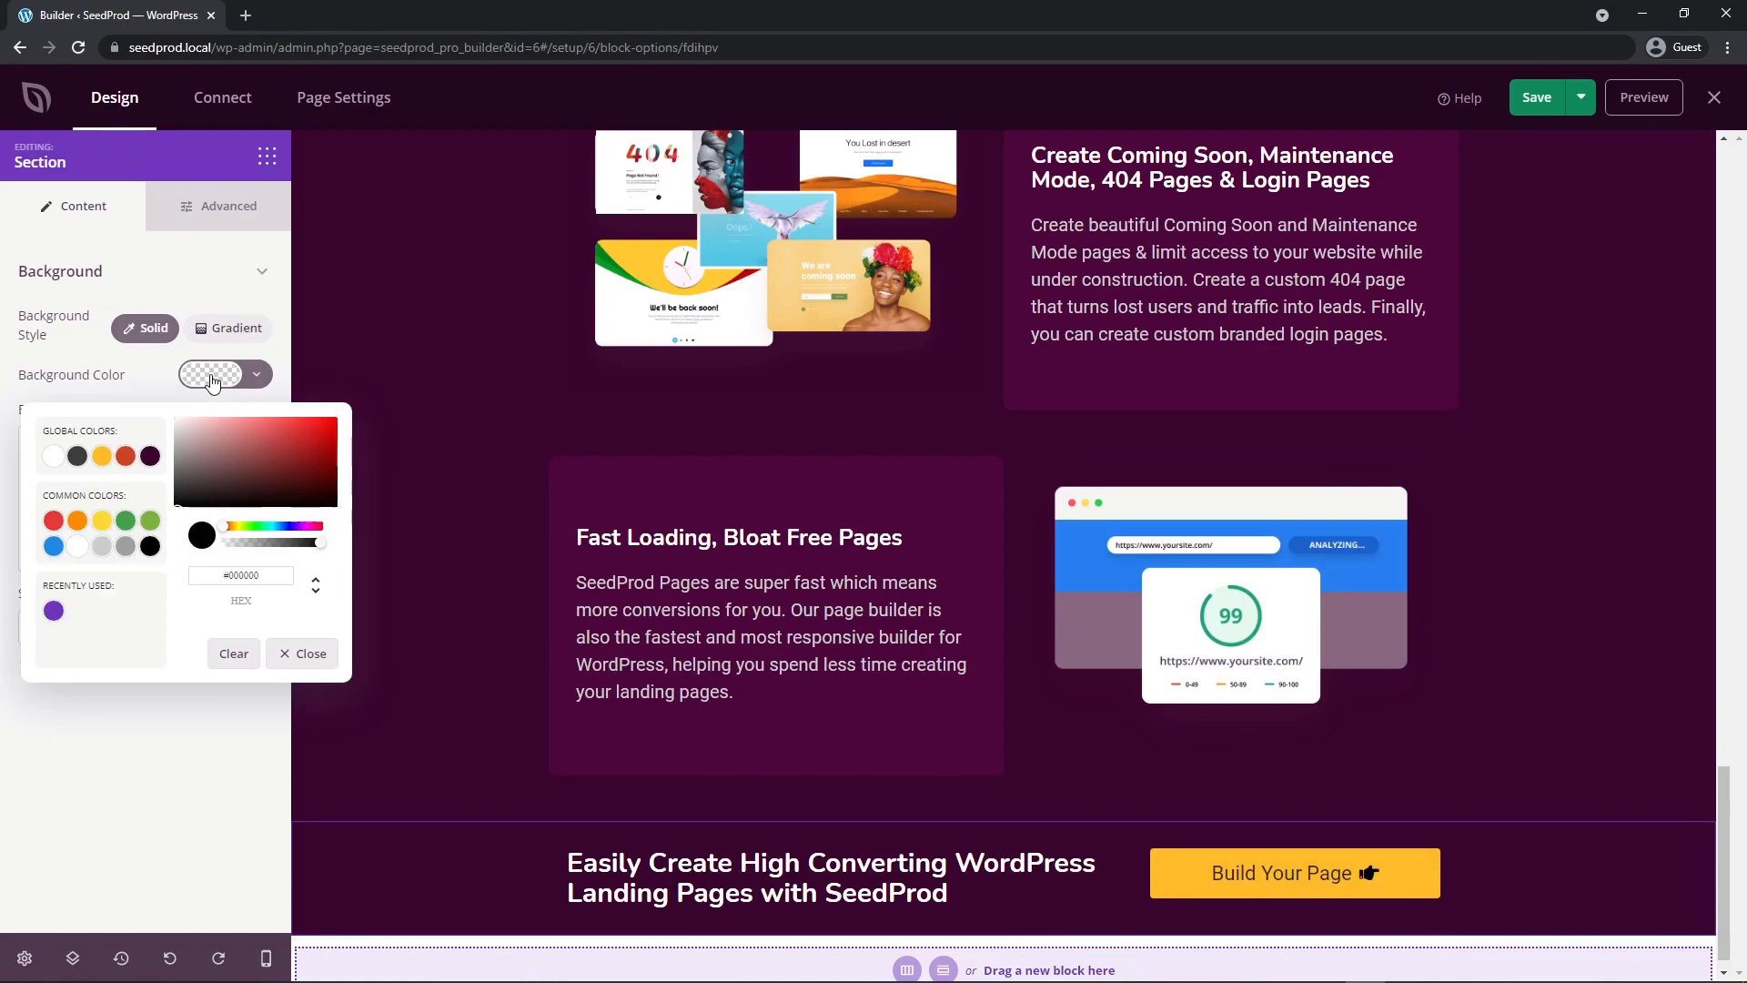
click(126, 457)
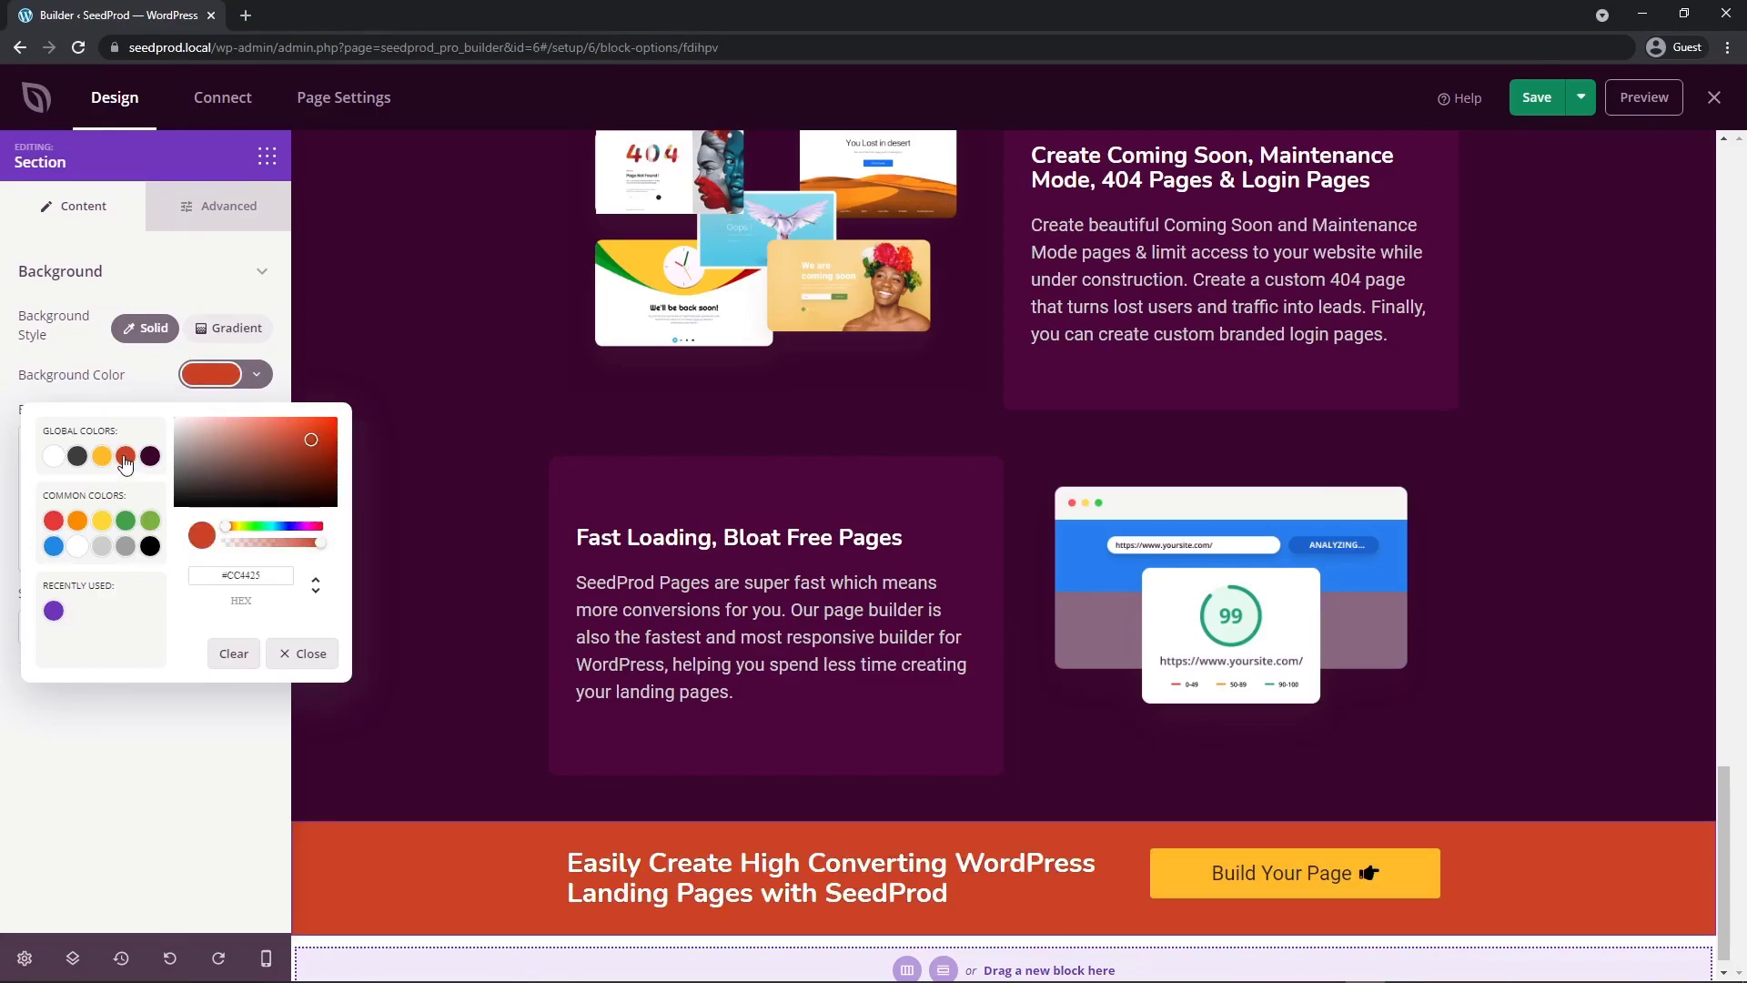
click(1042, 858)
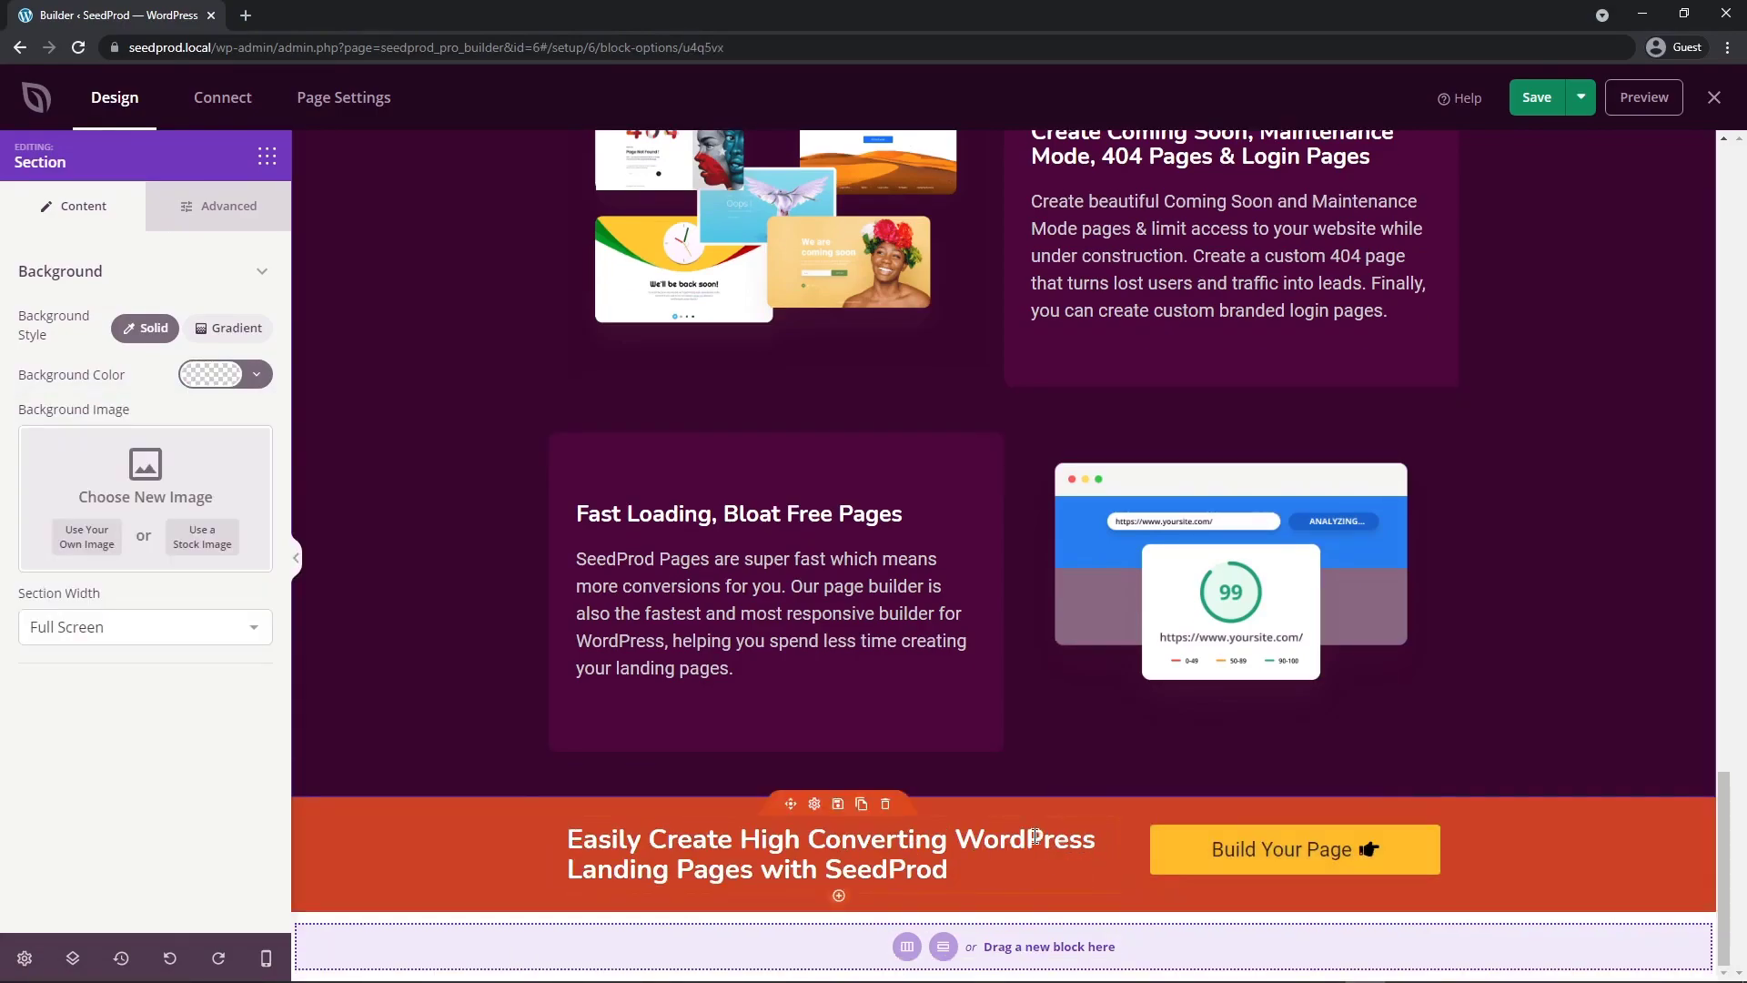
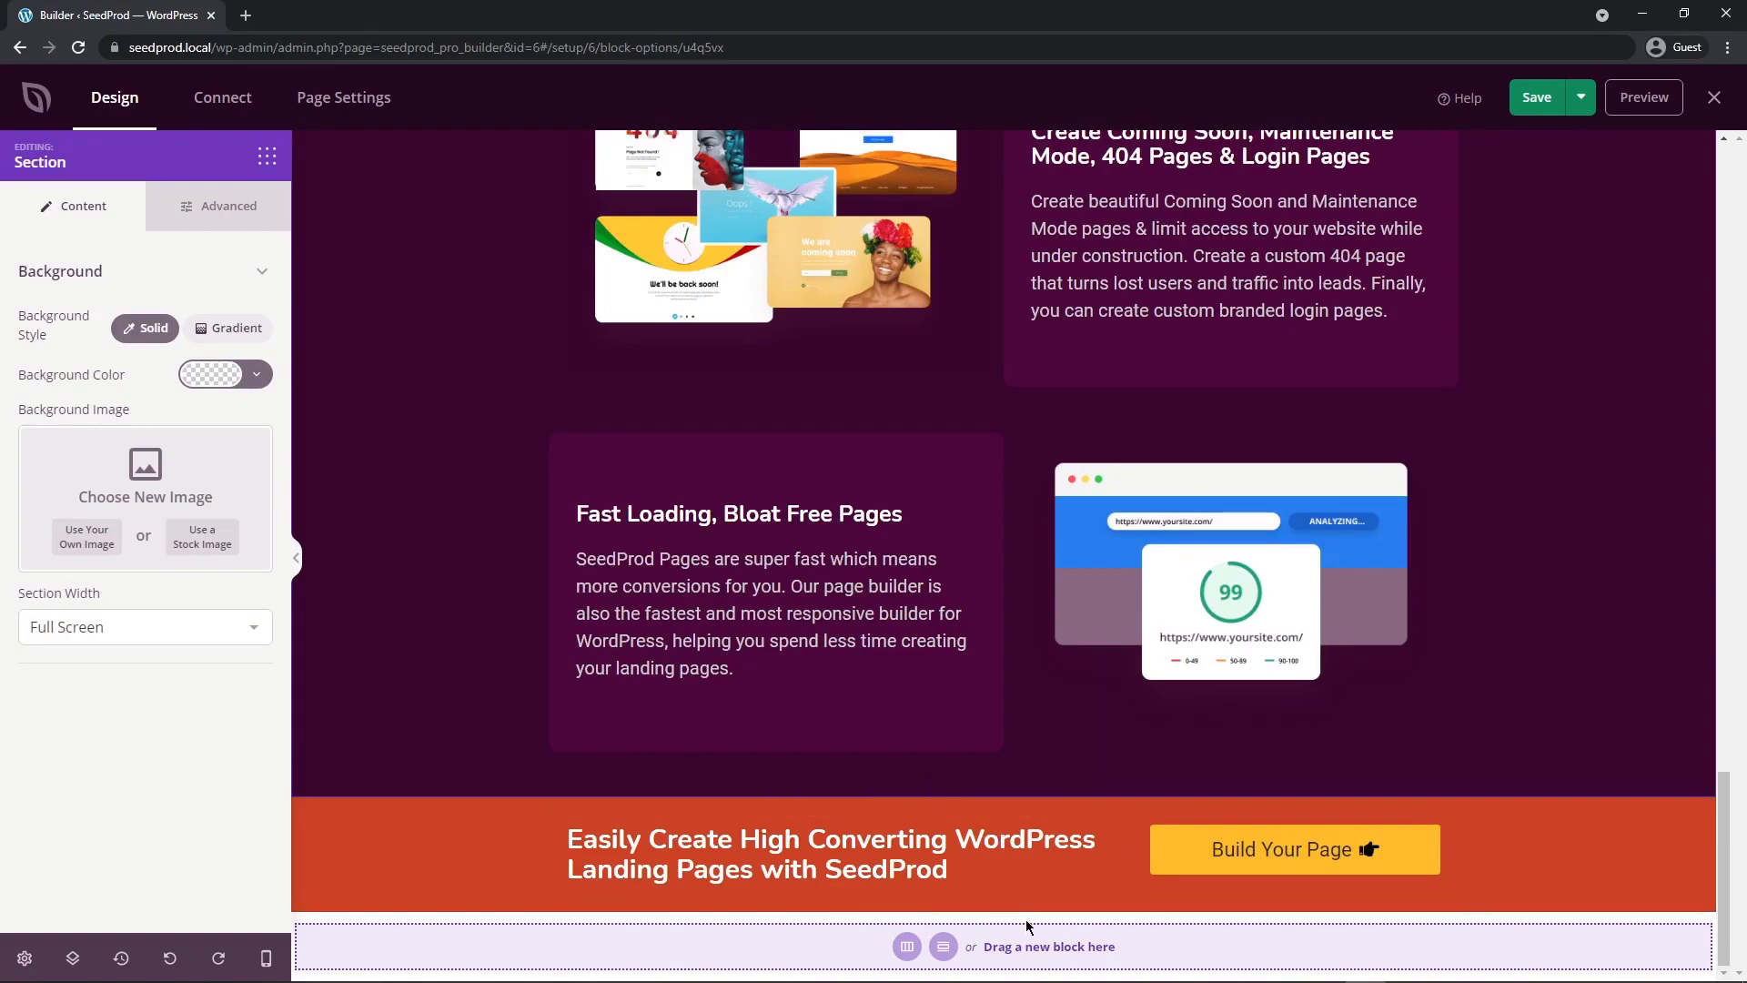
- Add a single-column section below the call-to-action band and give it a white background
click(907, 947)
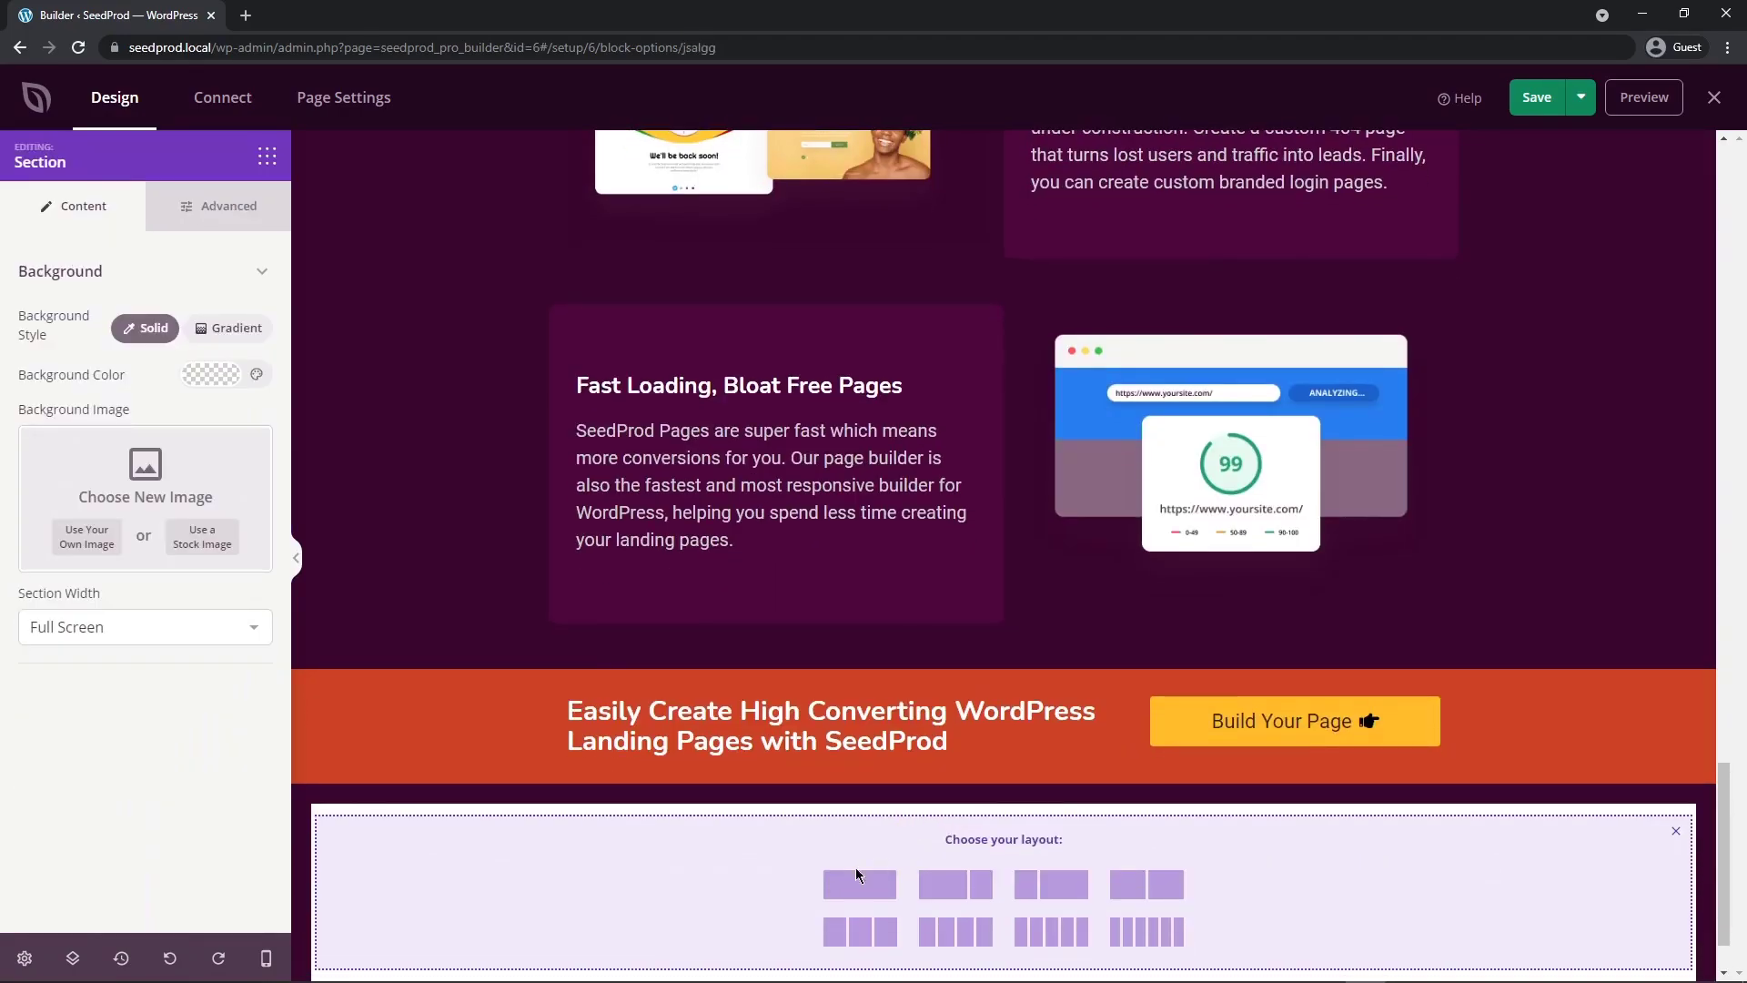
click(859, 883)
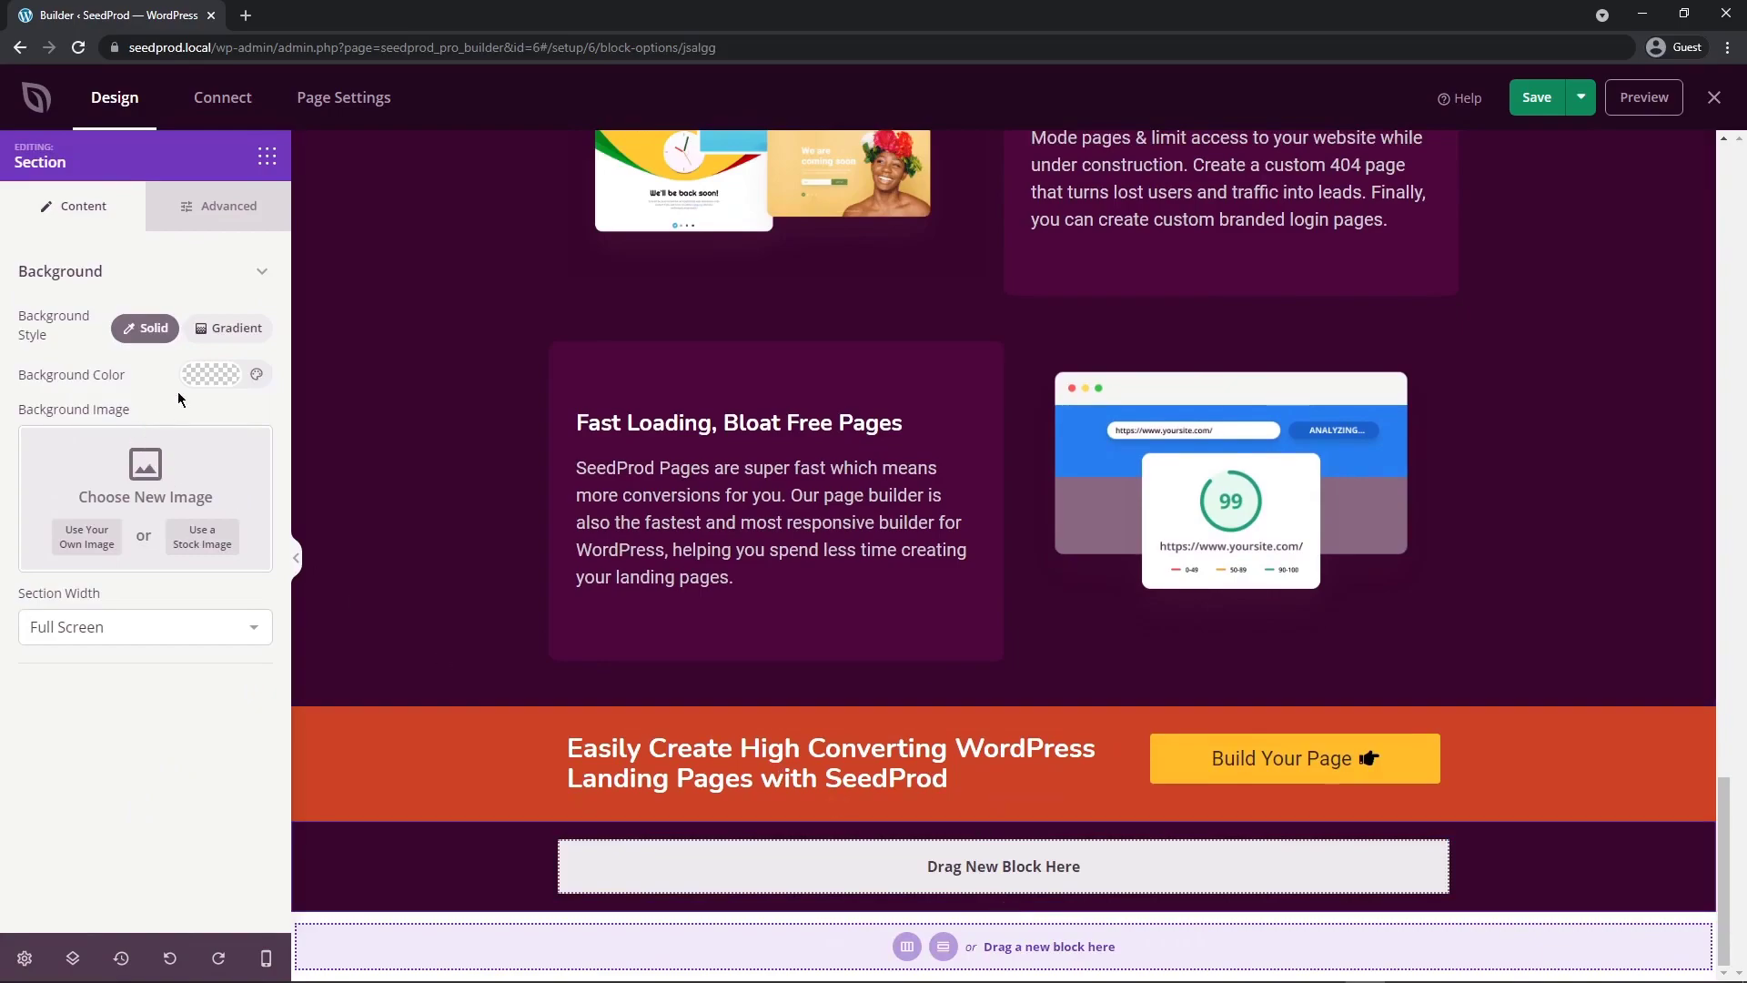
click(207, 375)
click(149, 725)
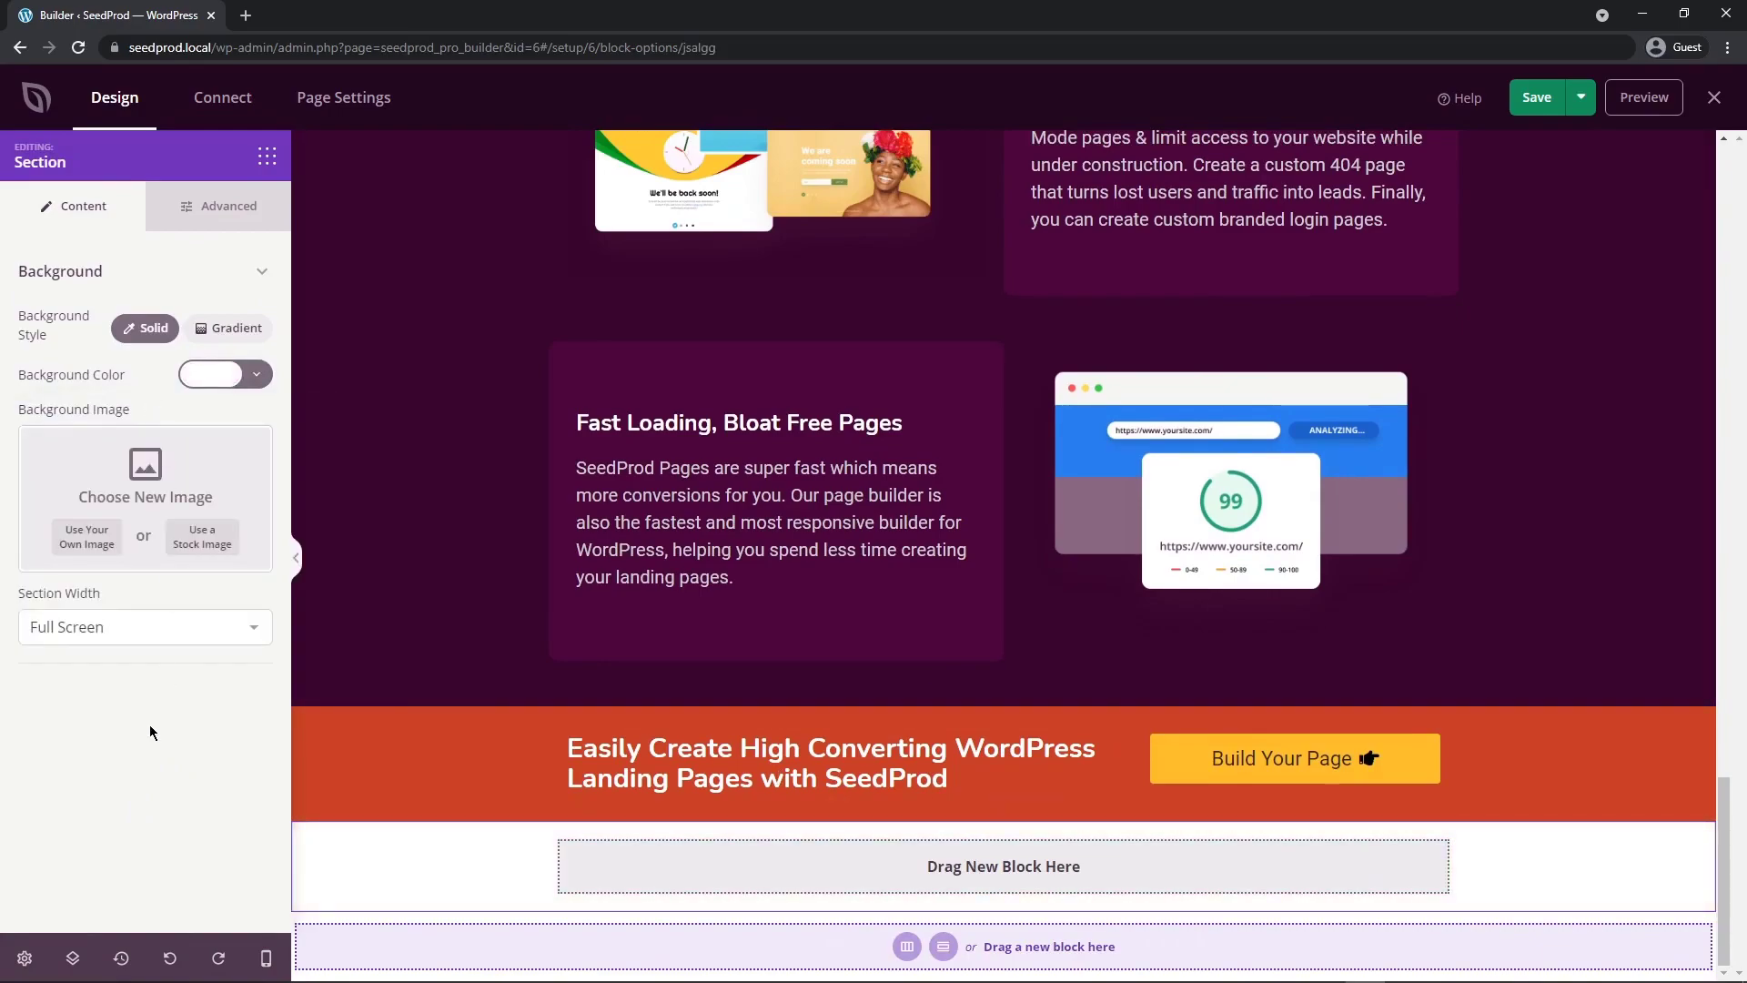
- Search the block library for "icon" and place an Icon block in the white section
click(261, 161)
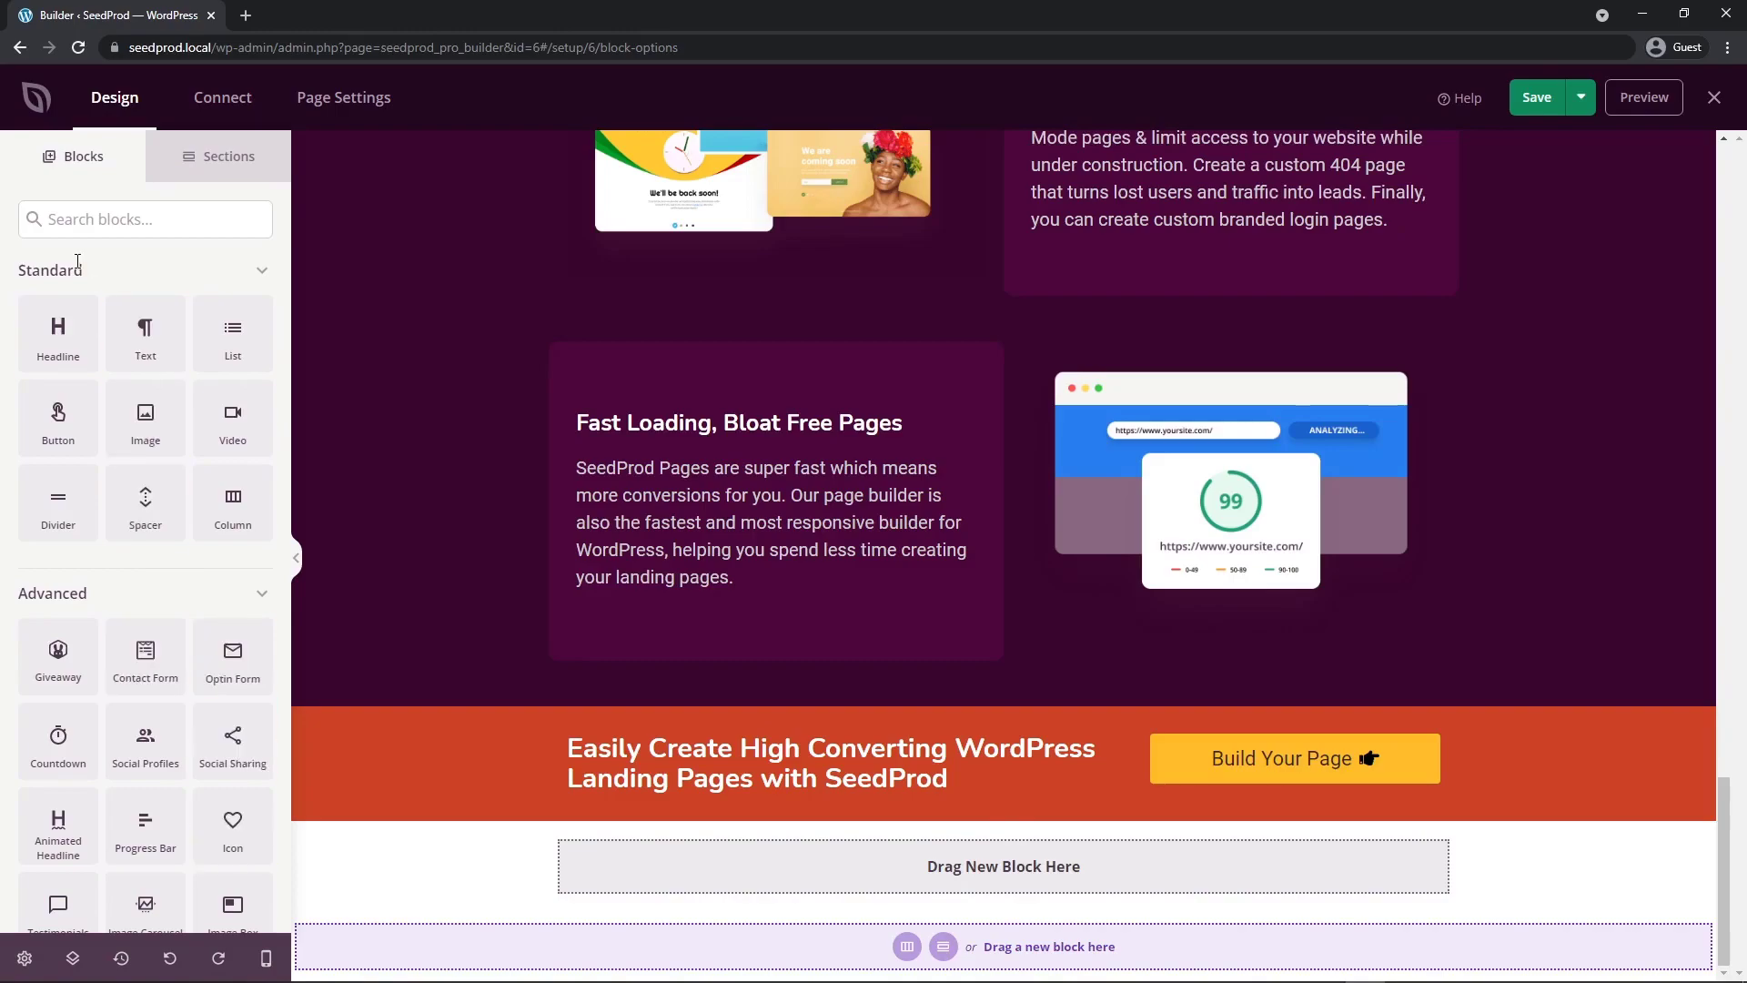
click(140, 217)
text(ico)
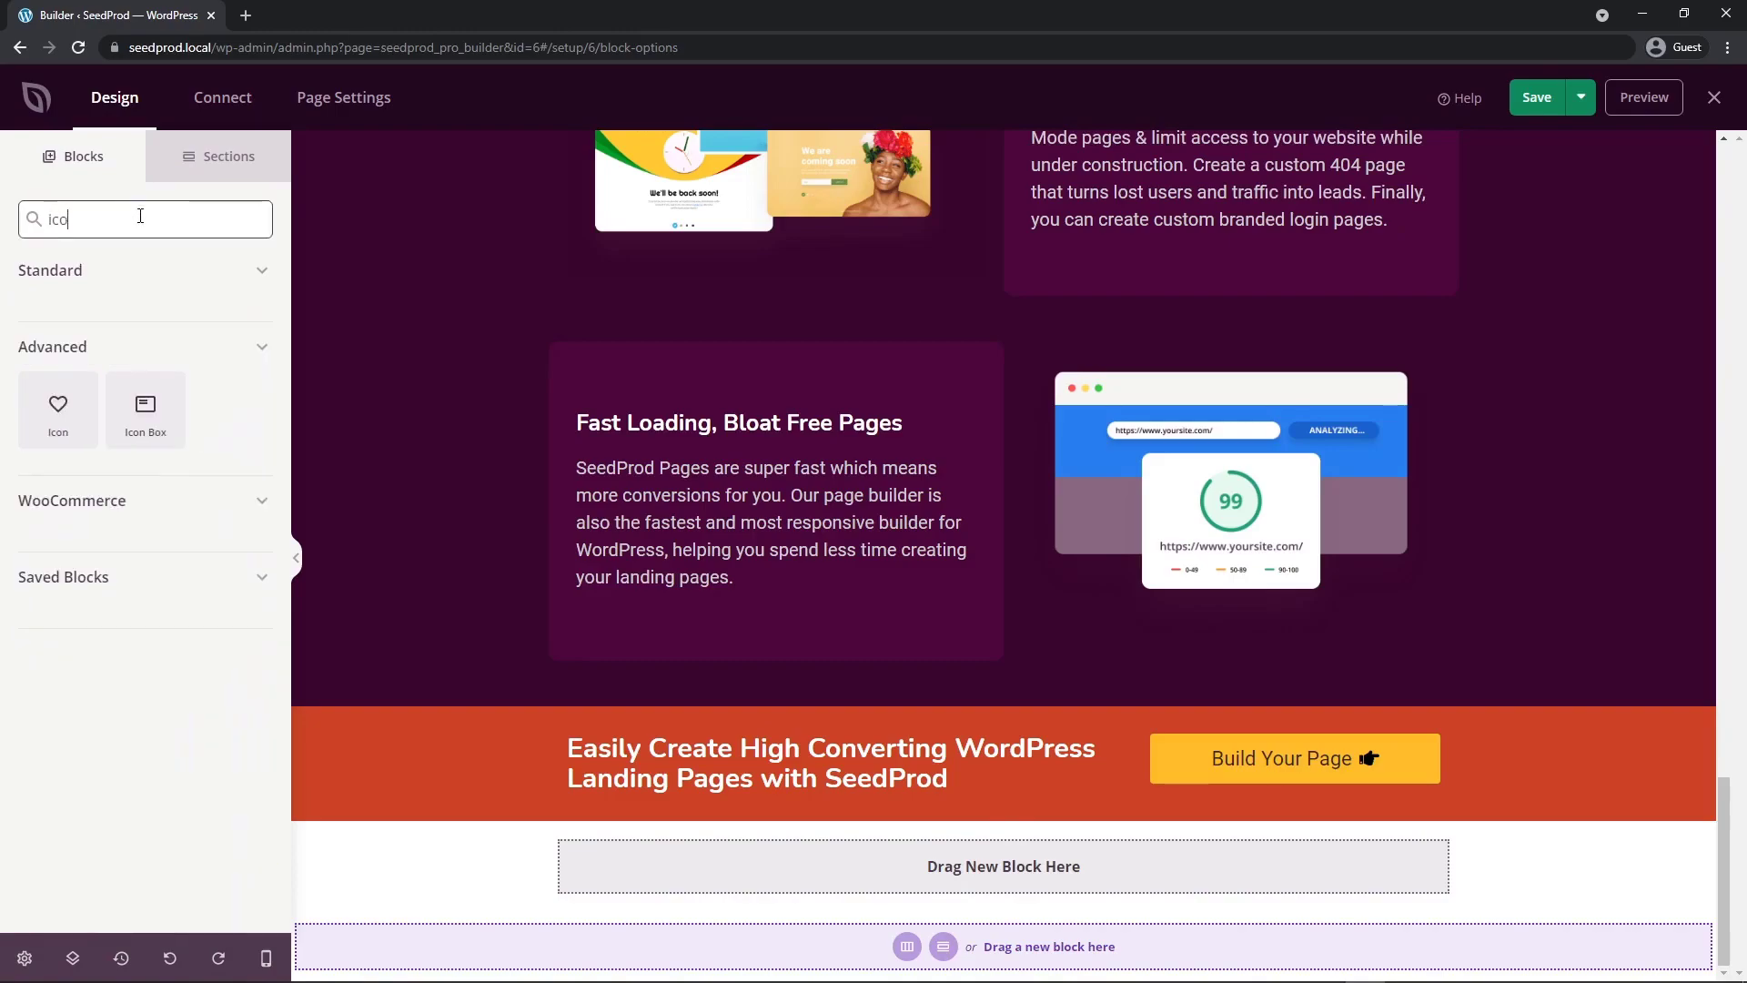
text(n)
drag(57, 414, 1006, 902)
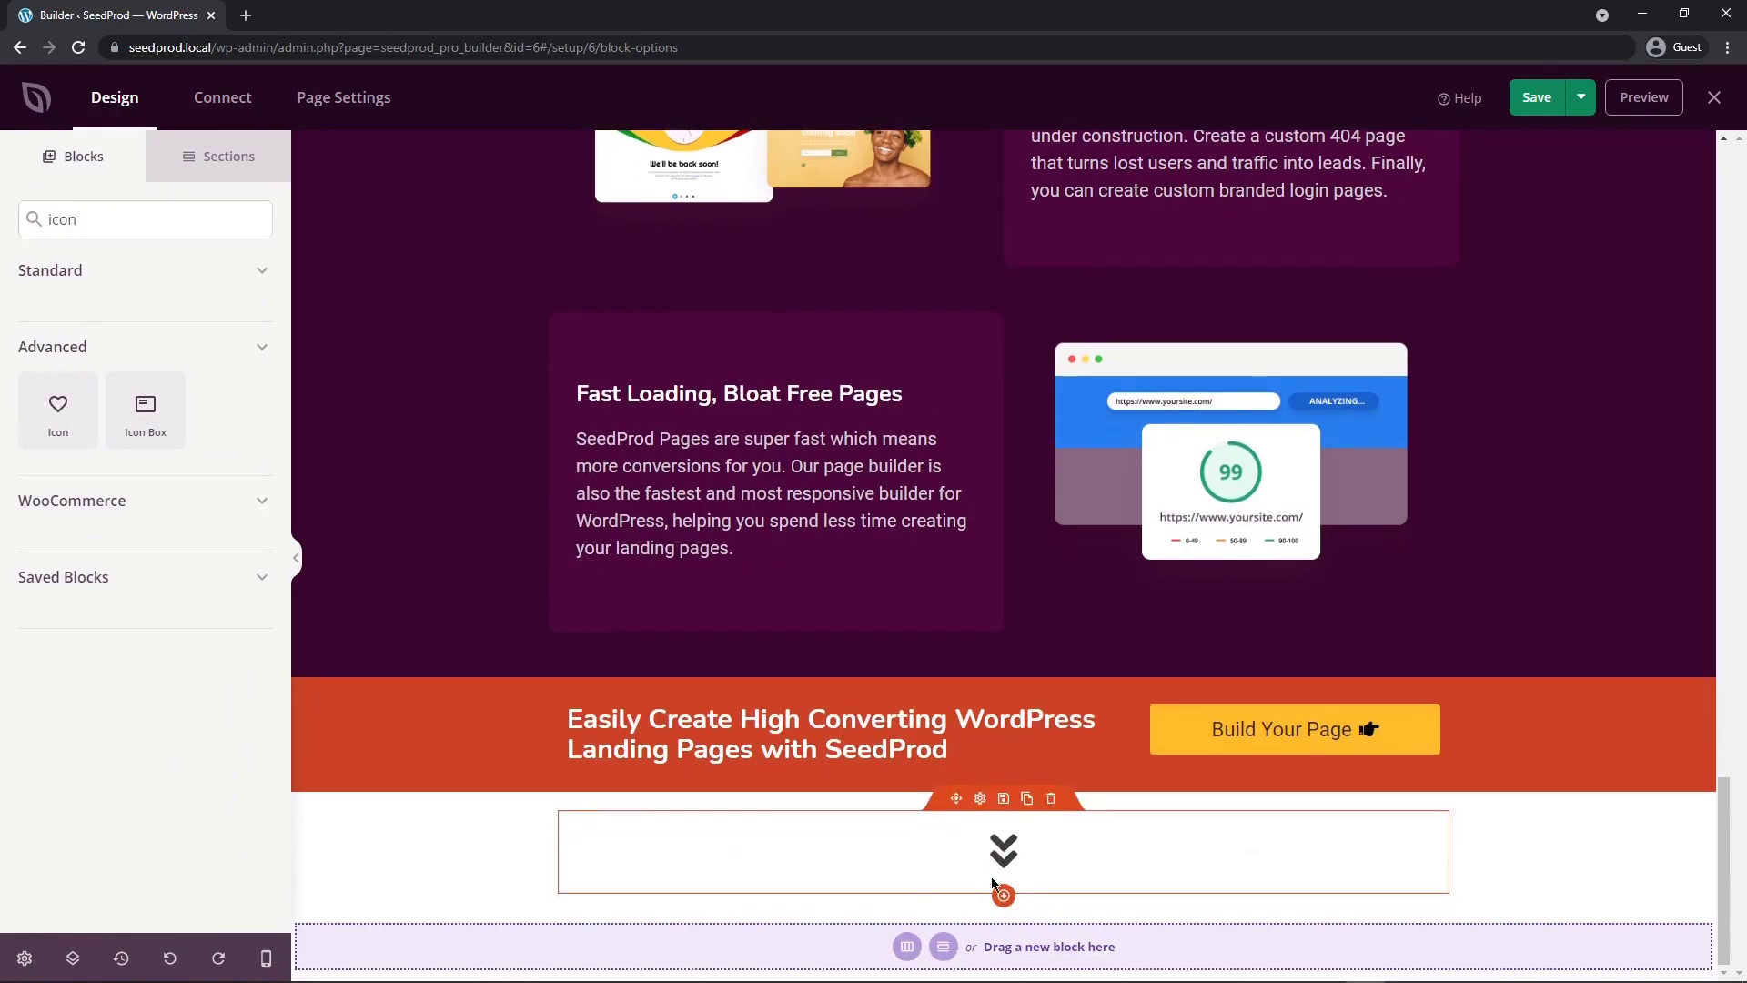
- Change the icon to the circled question mark and set its size to 80
click(125, 402)
click(558, 190)
text(que)
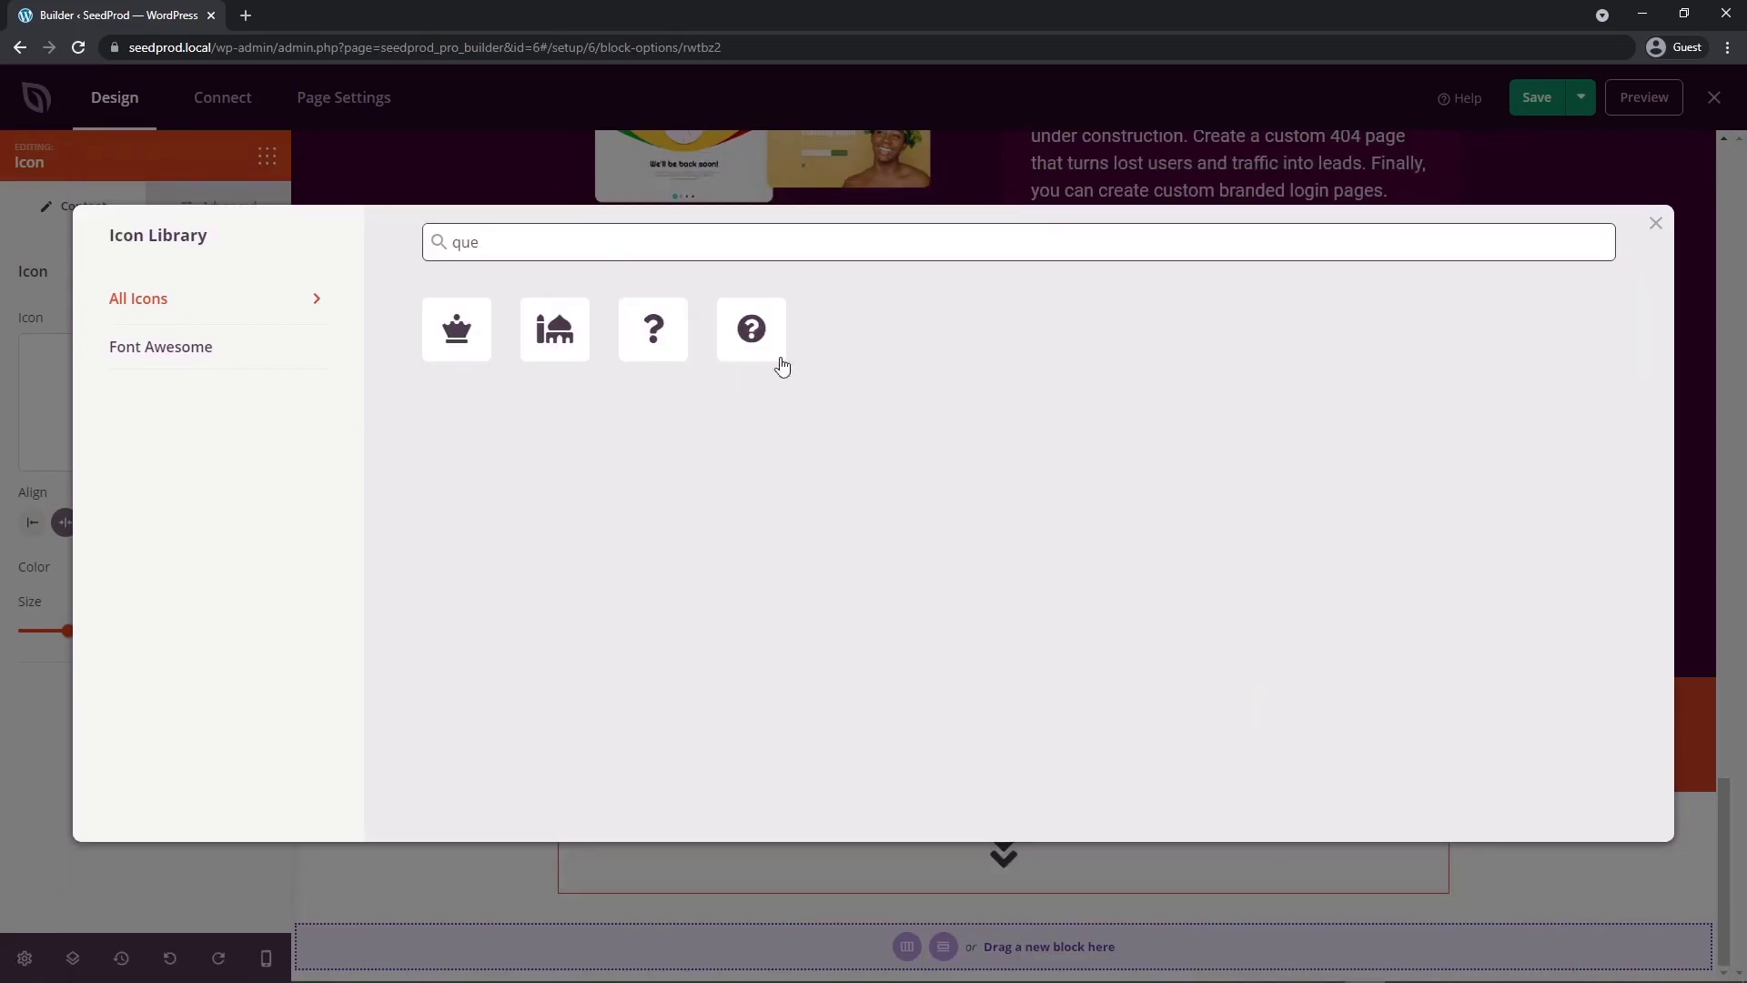
click(754, 331)
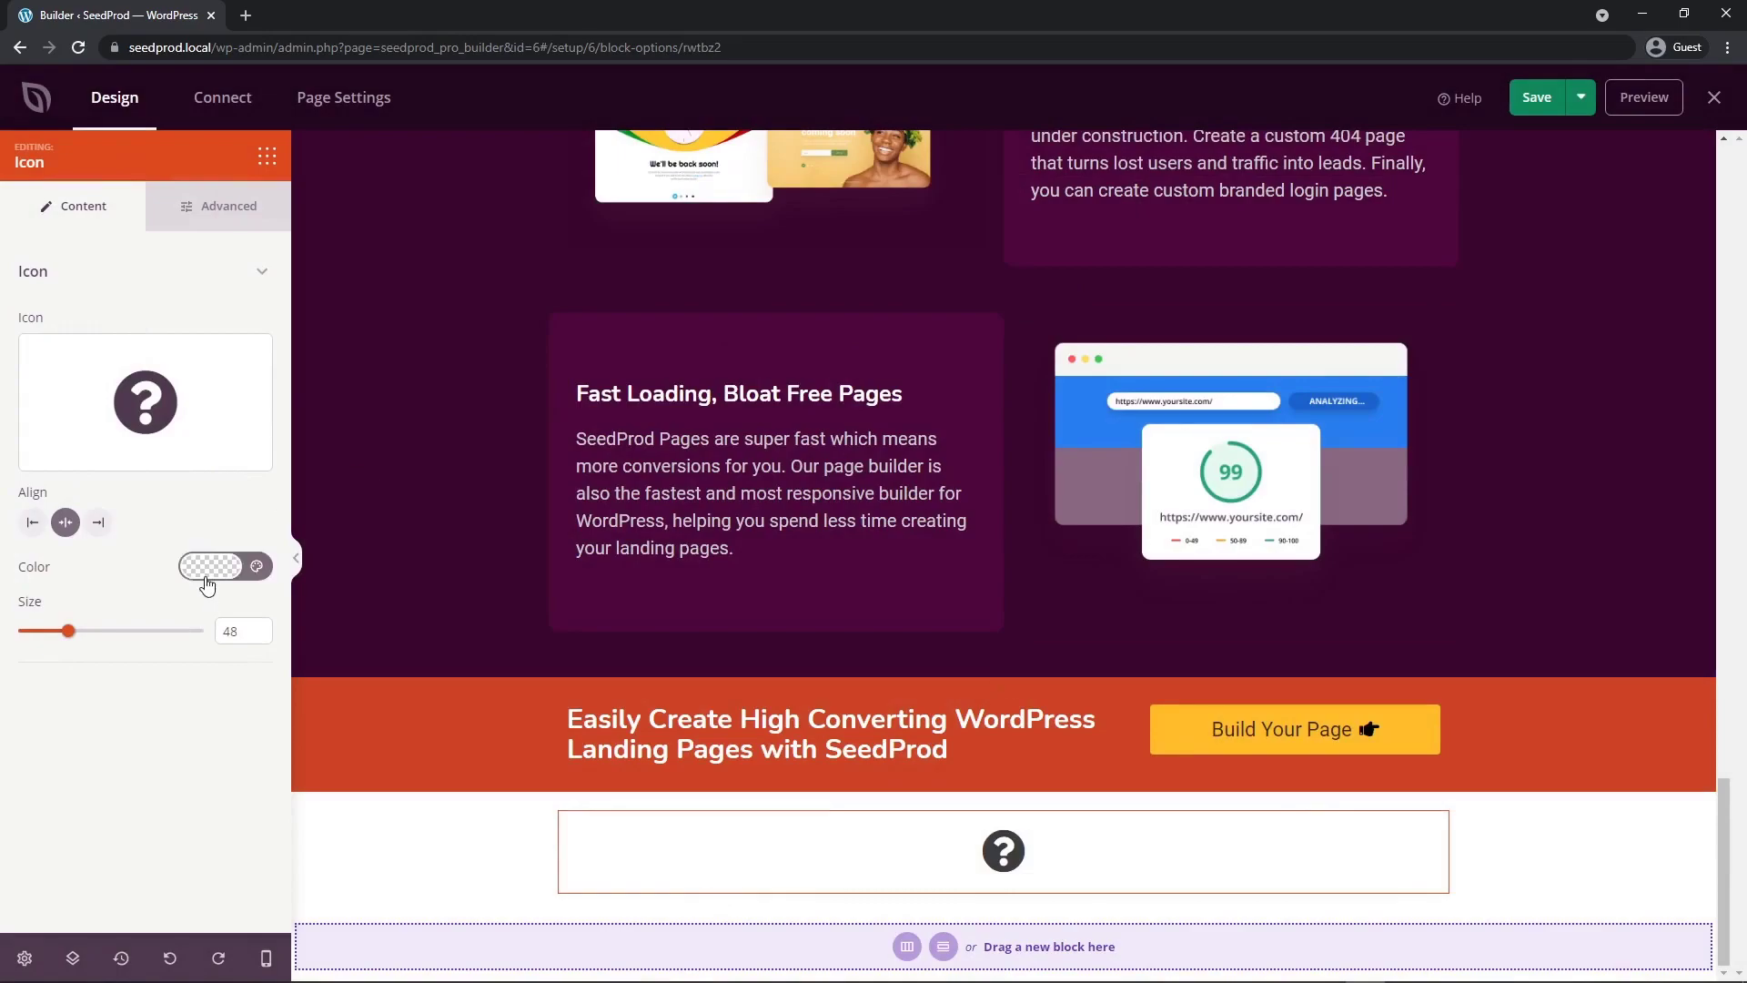
drag(239, 632, 208, 635)
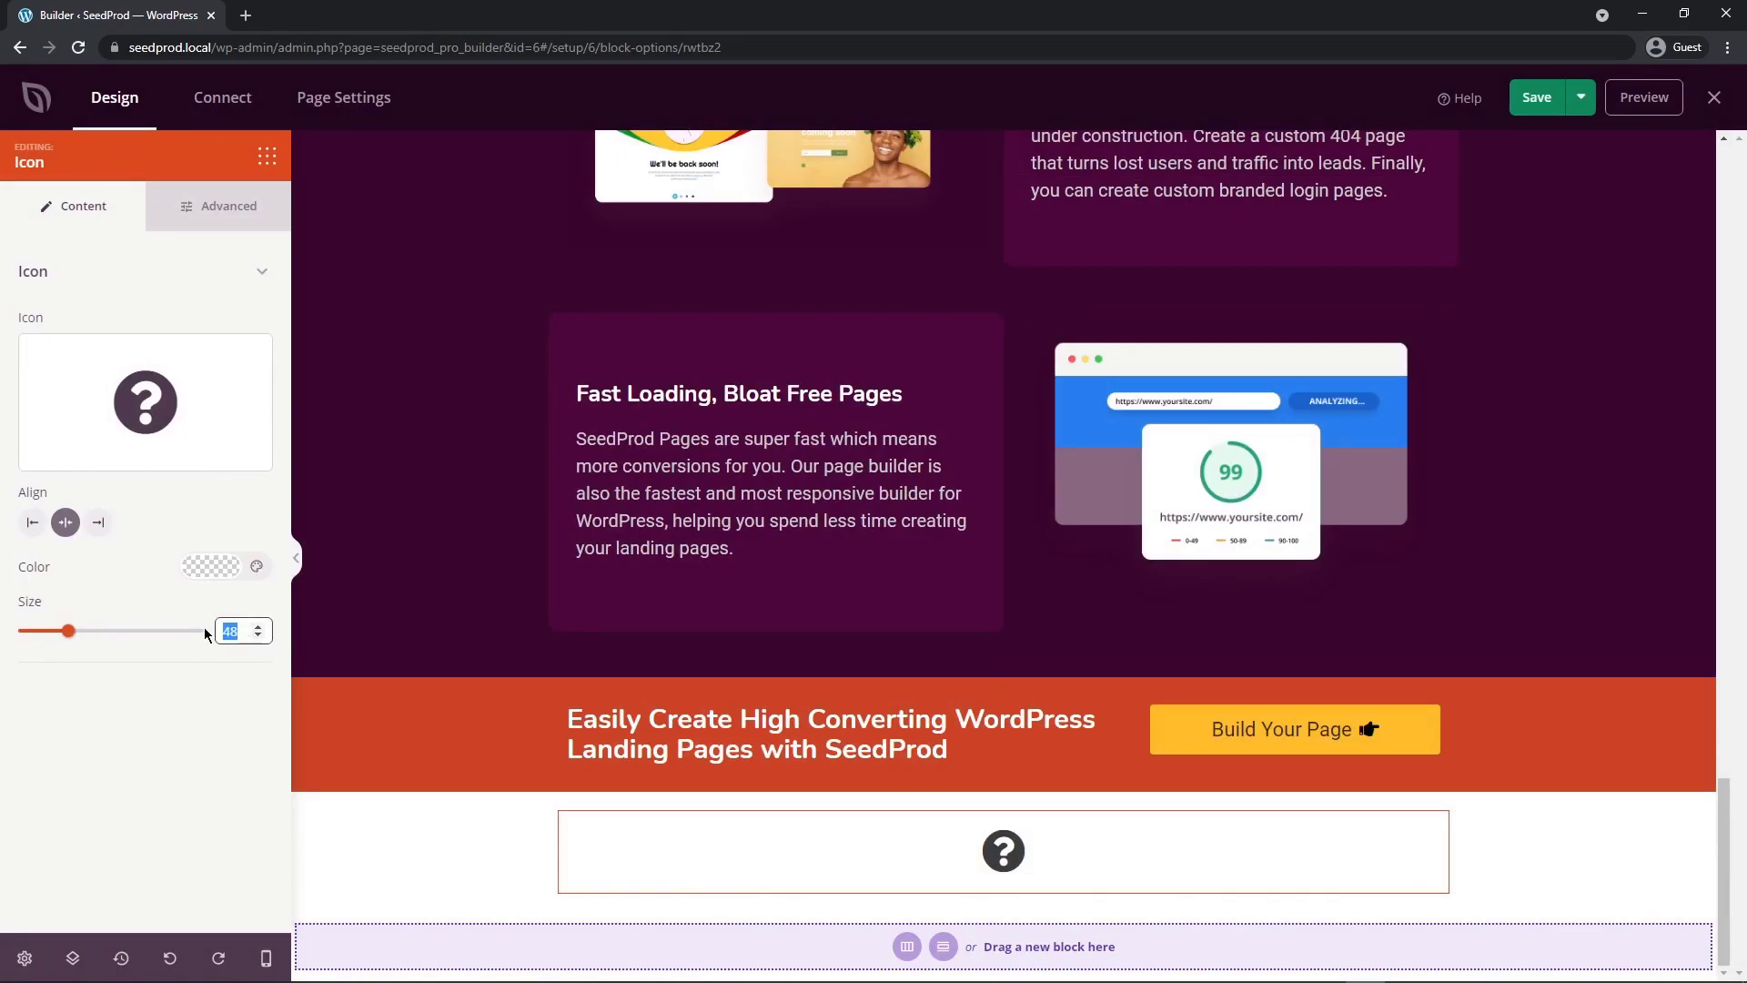
text(80)
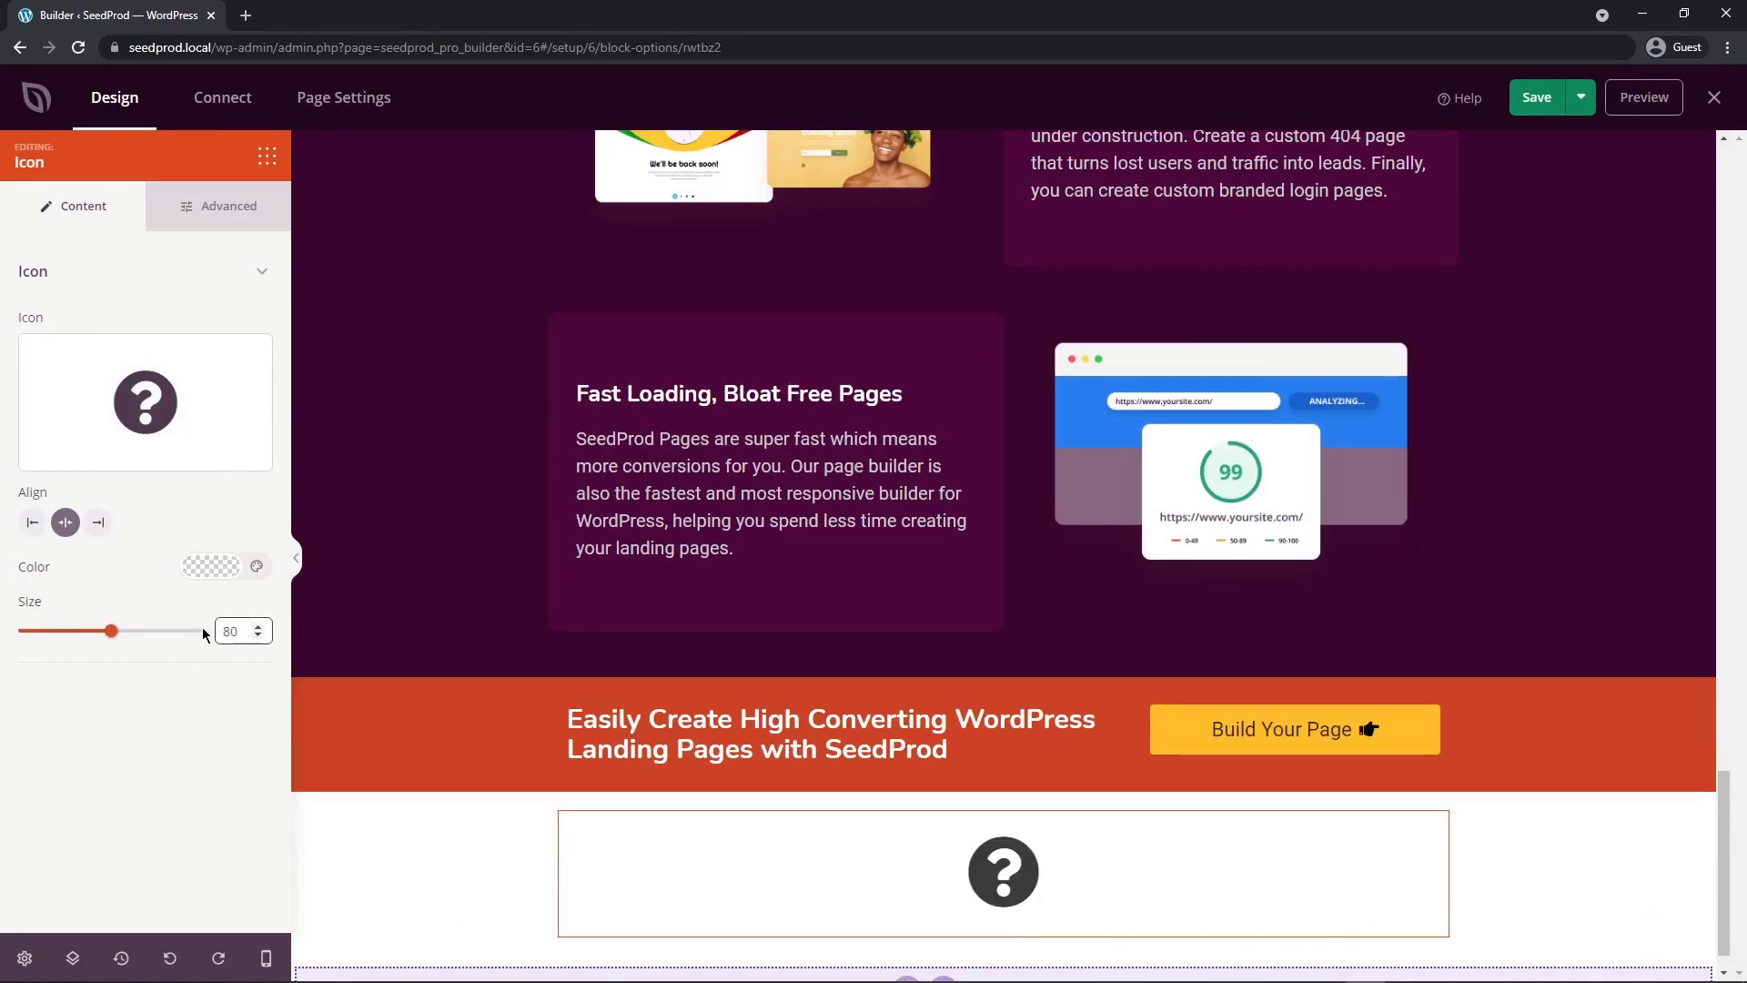
- Set the white section's padding to 50 at the top and bottom and 0 on the right and left
scroll(992, 774, down, 1)
click(978, 737)
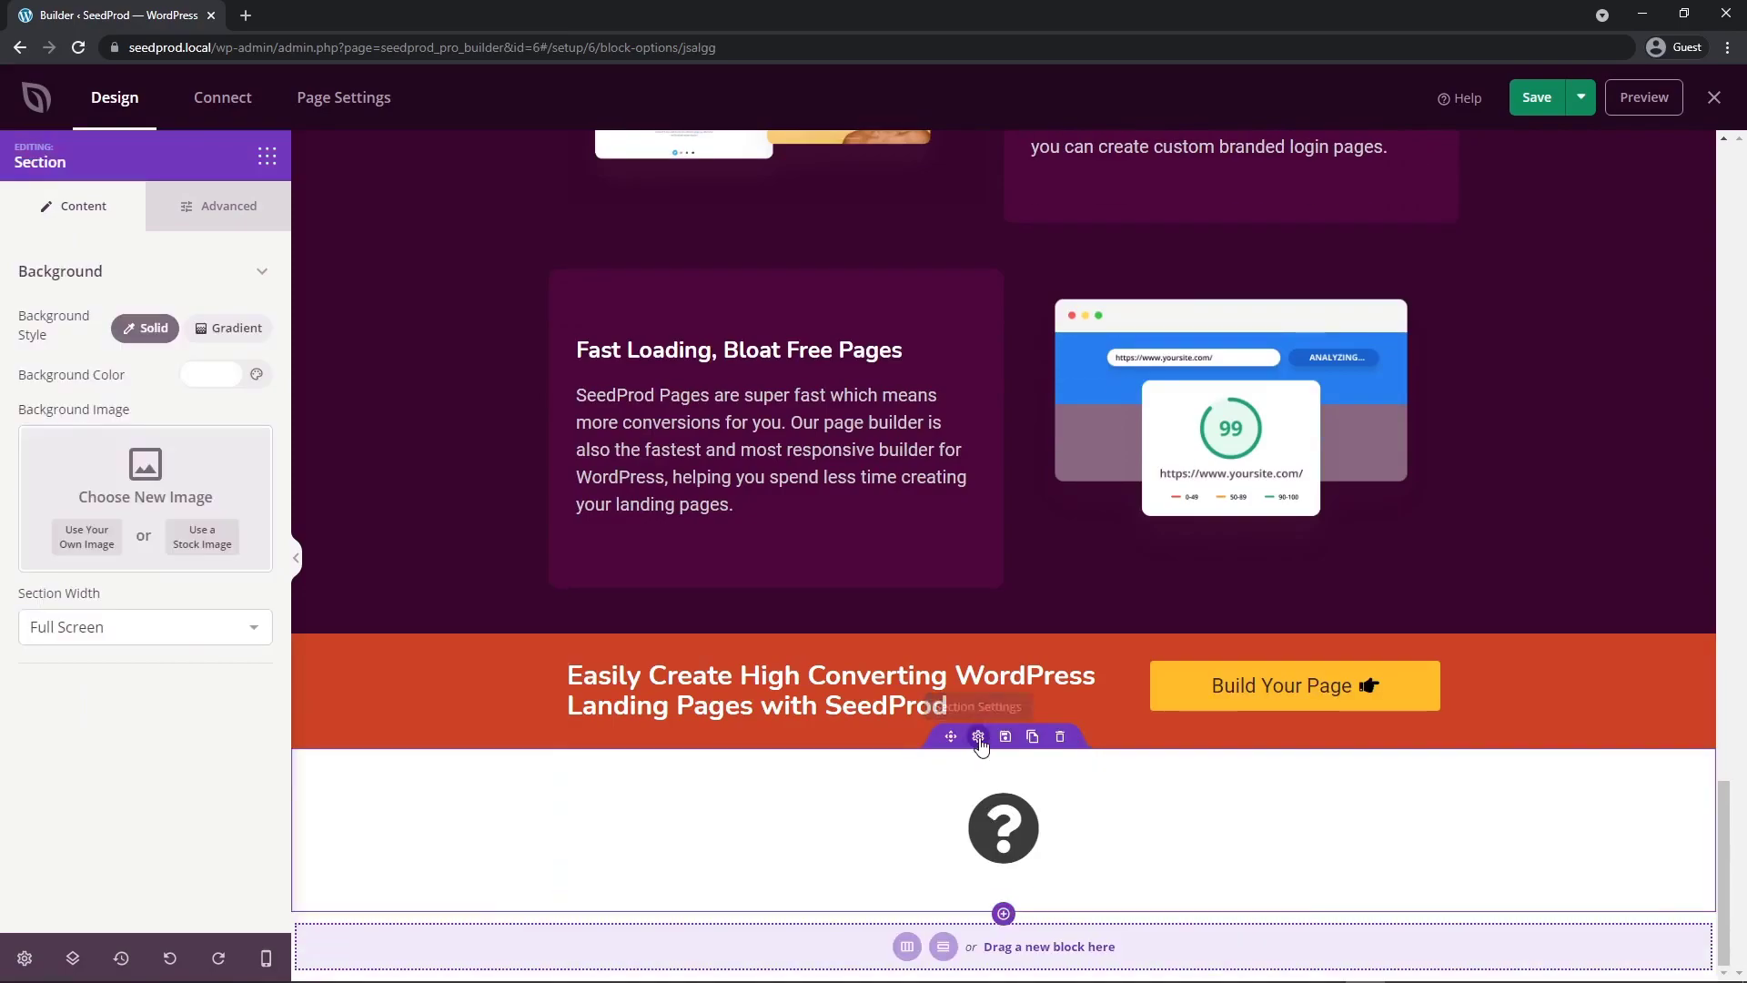
click(226, 208)
click(69, 448)
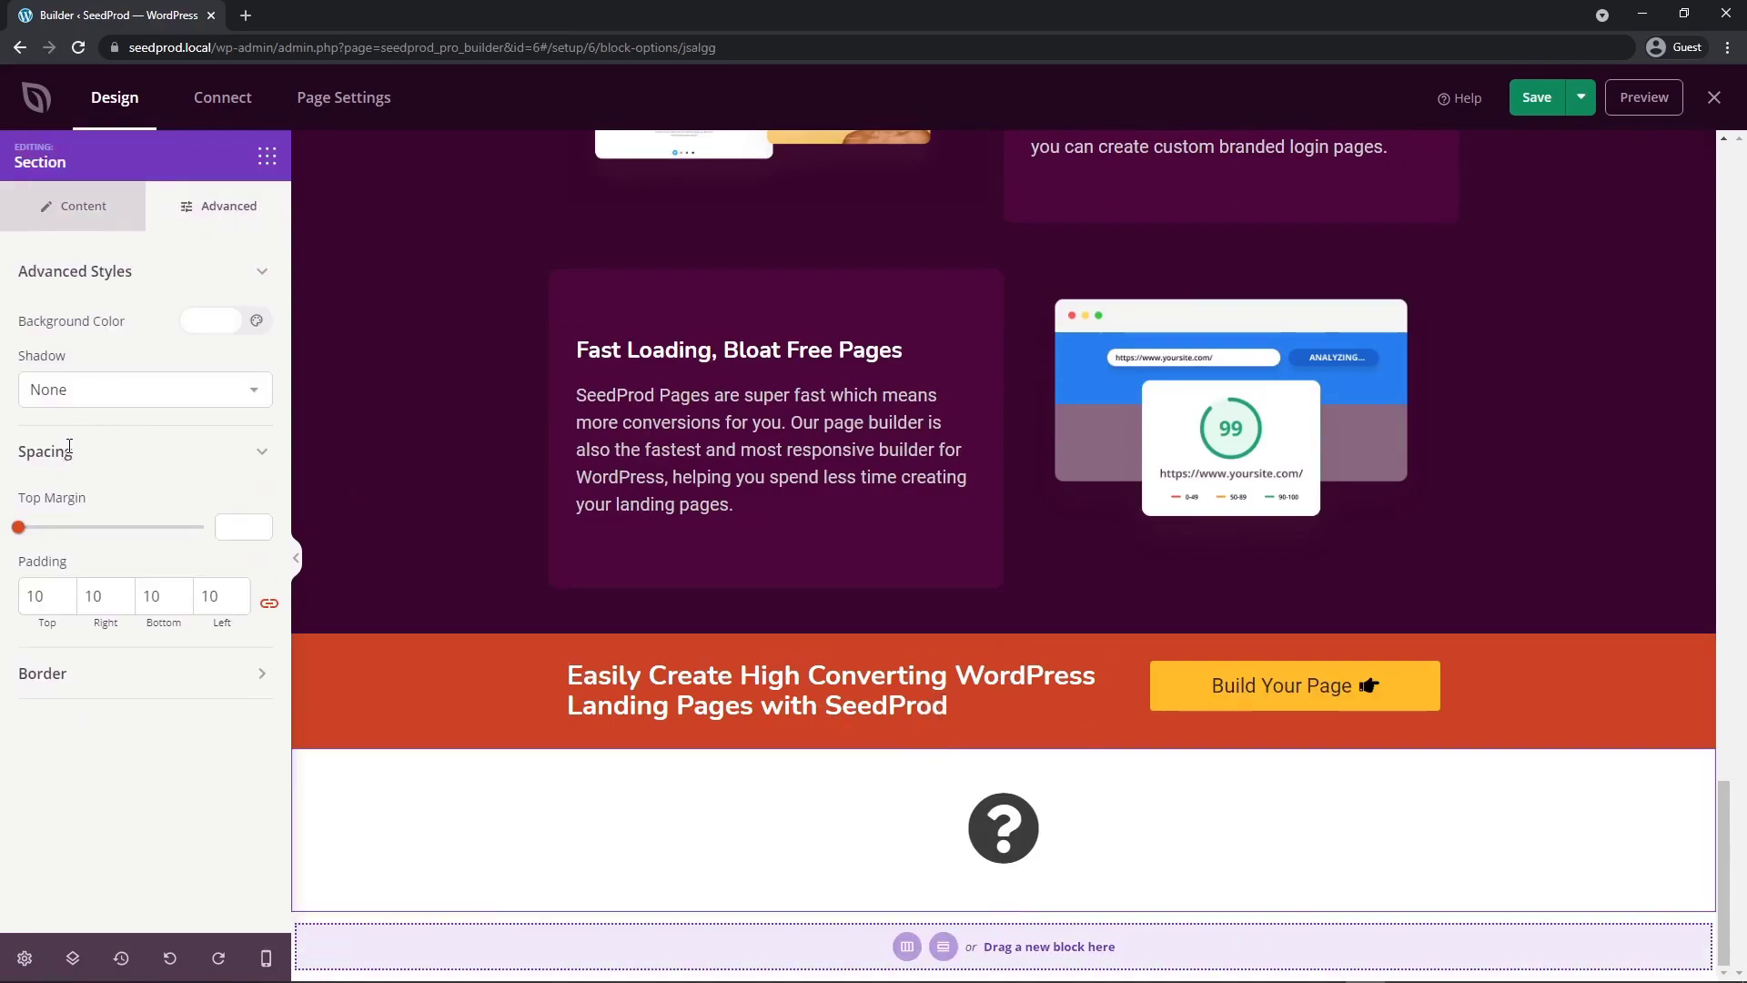
key(BackSpace)
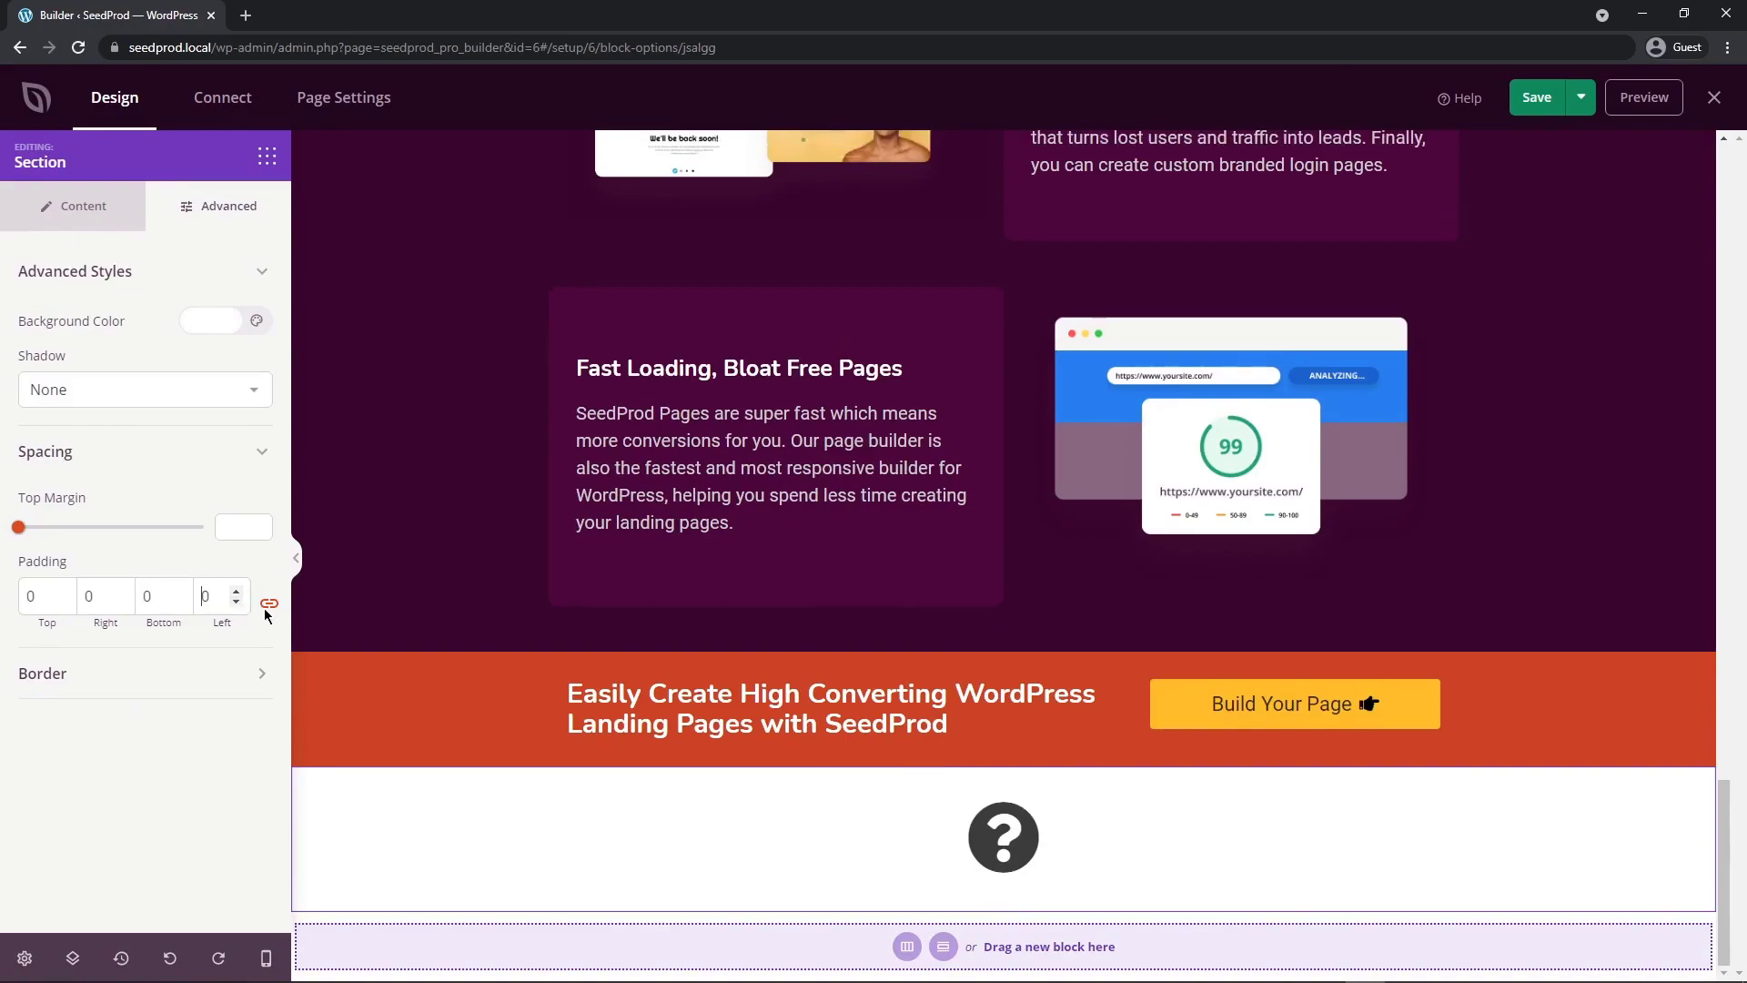
text(50)
click(153, 596)
text(50)
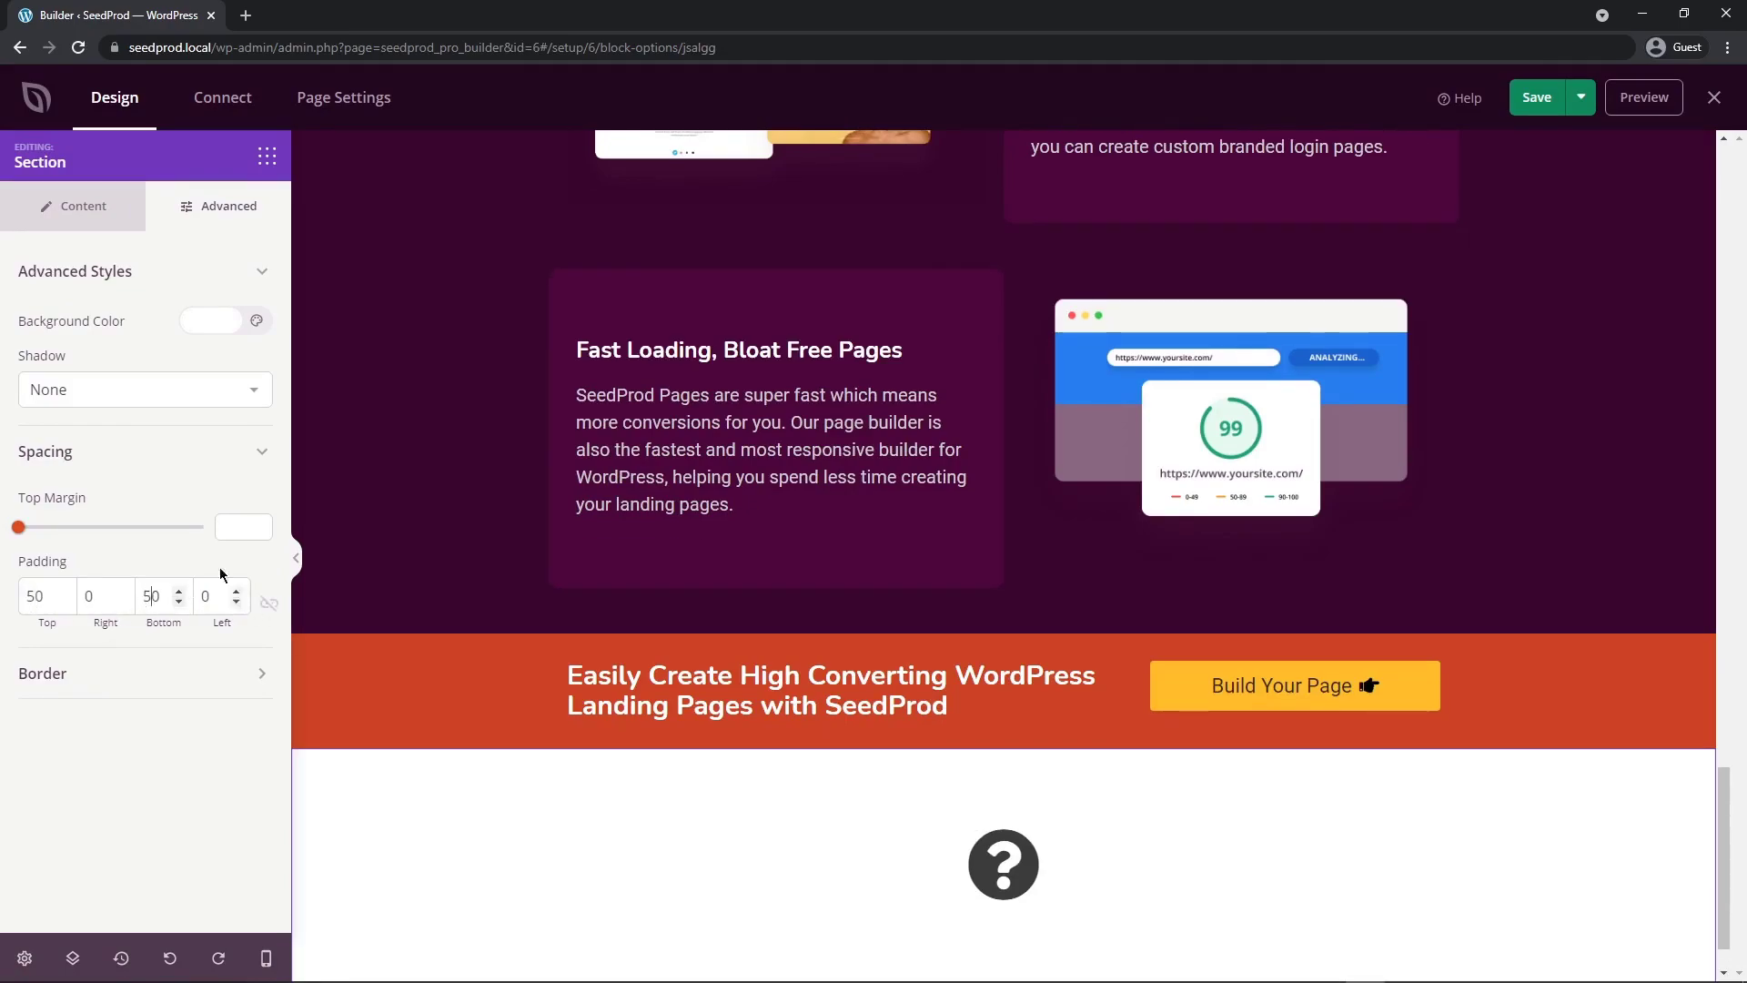
- Add a Headline block below the question mark icon and set its text color to the dark gray global color #3C3C3C
click(264, 156)
drag(57, 332, 1001, 905)
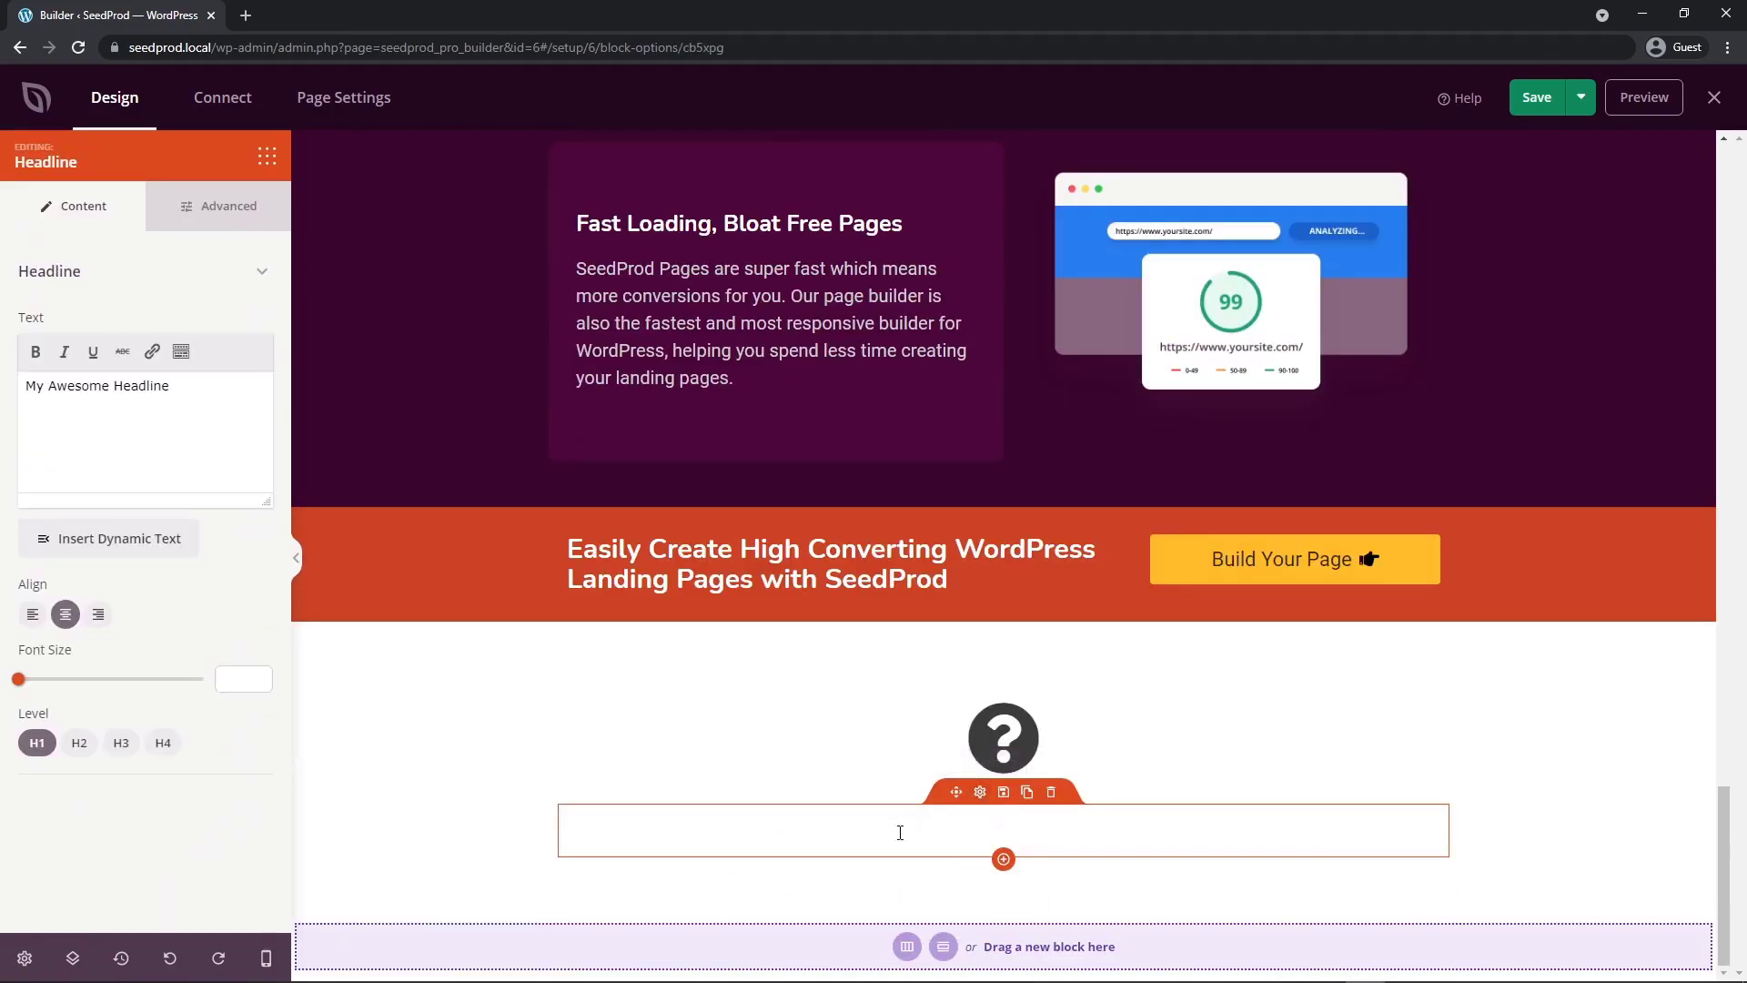
click(198, 212)
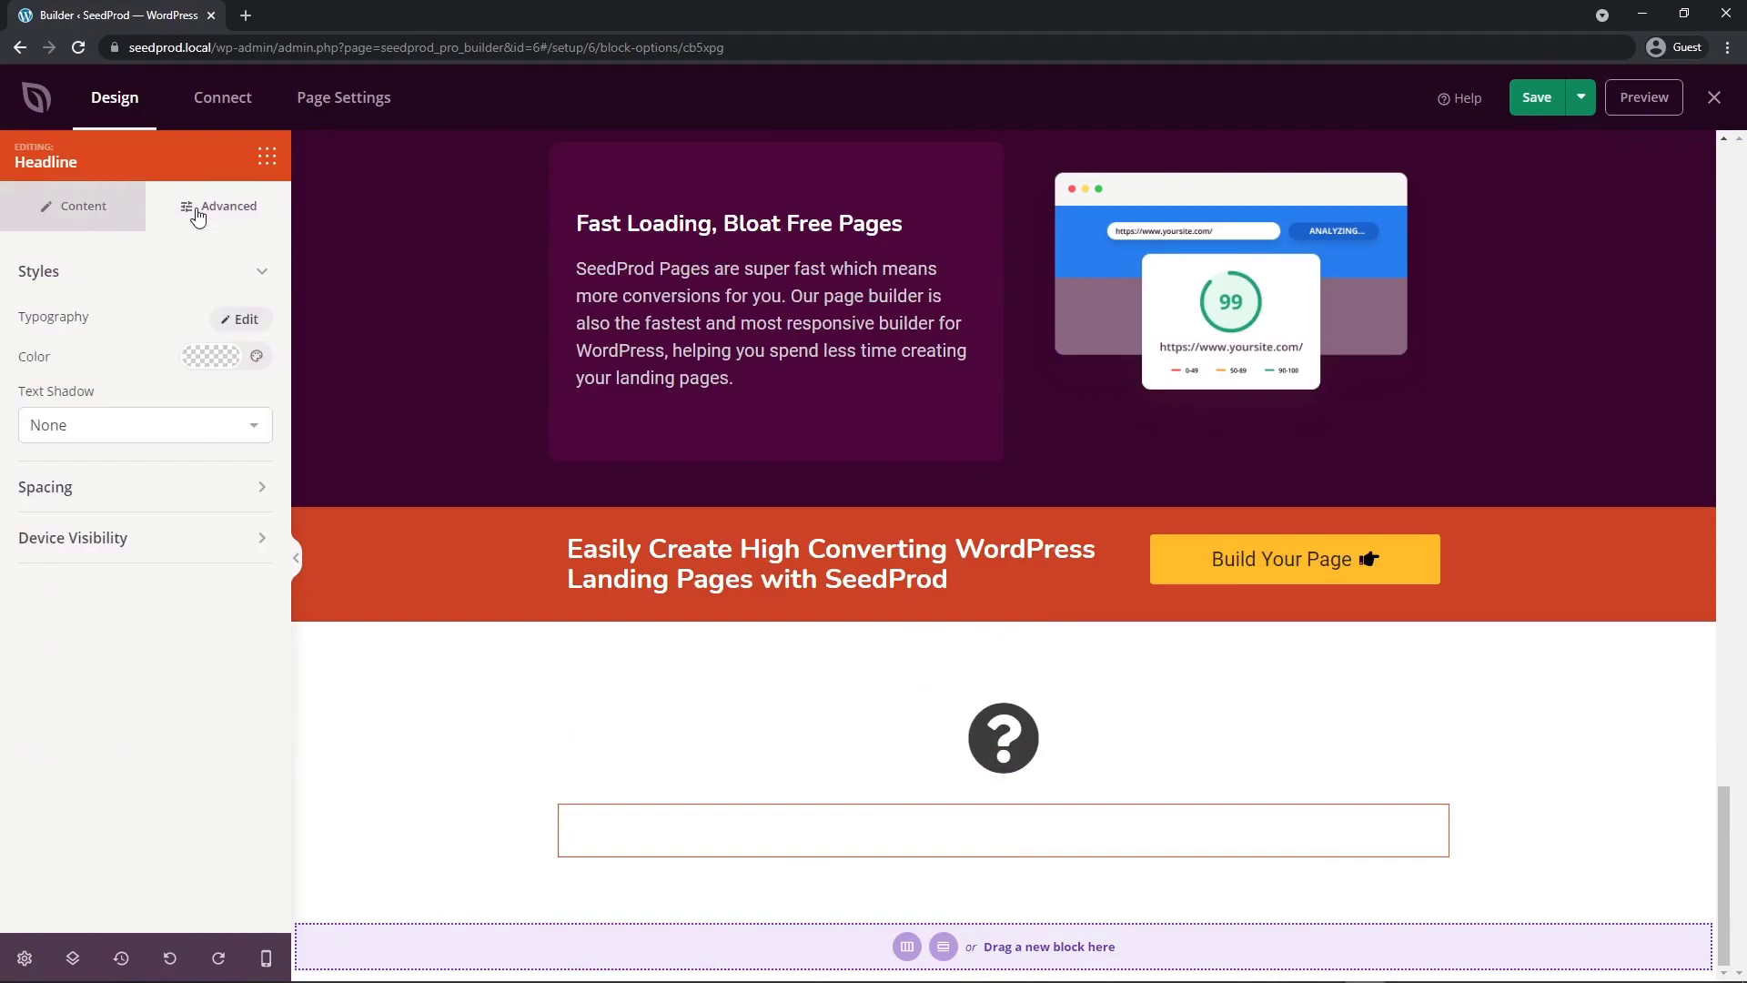
click(213, 358)
click(77, 439)
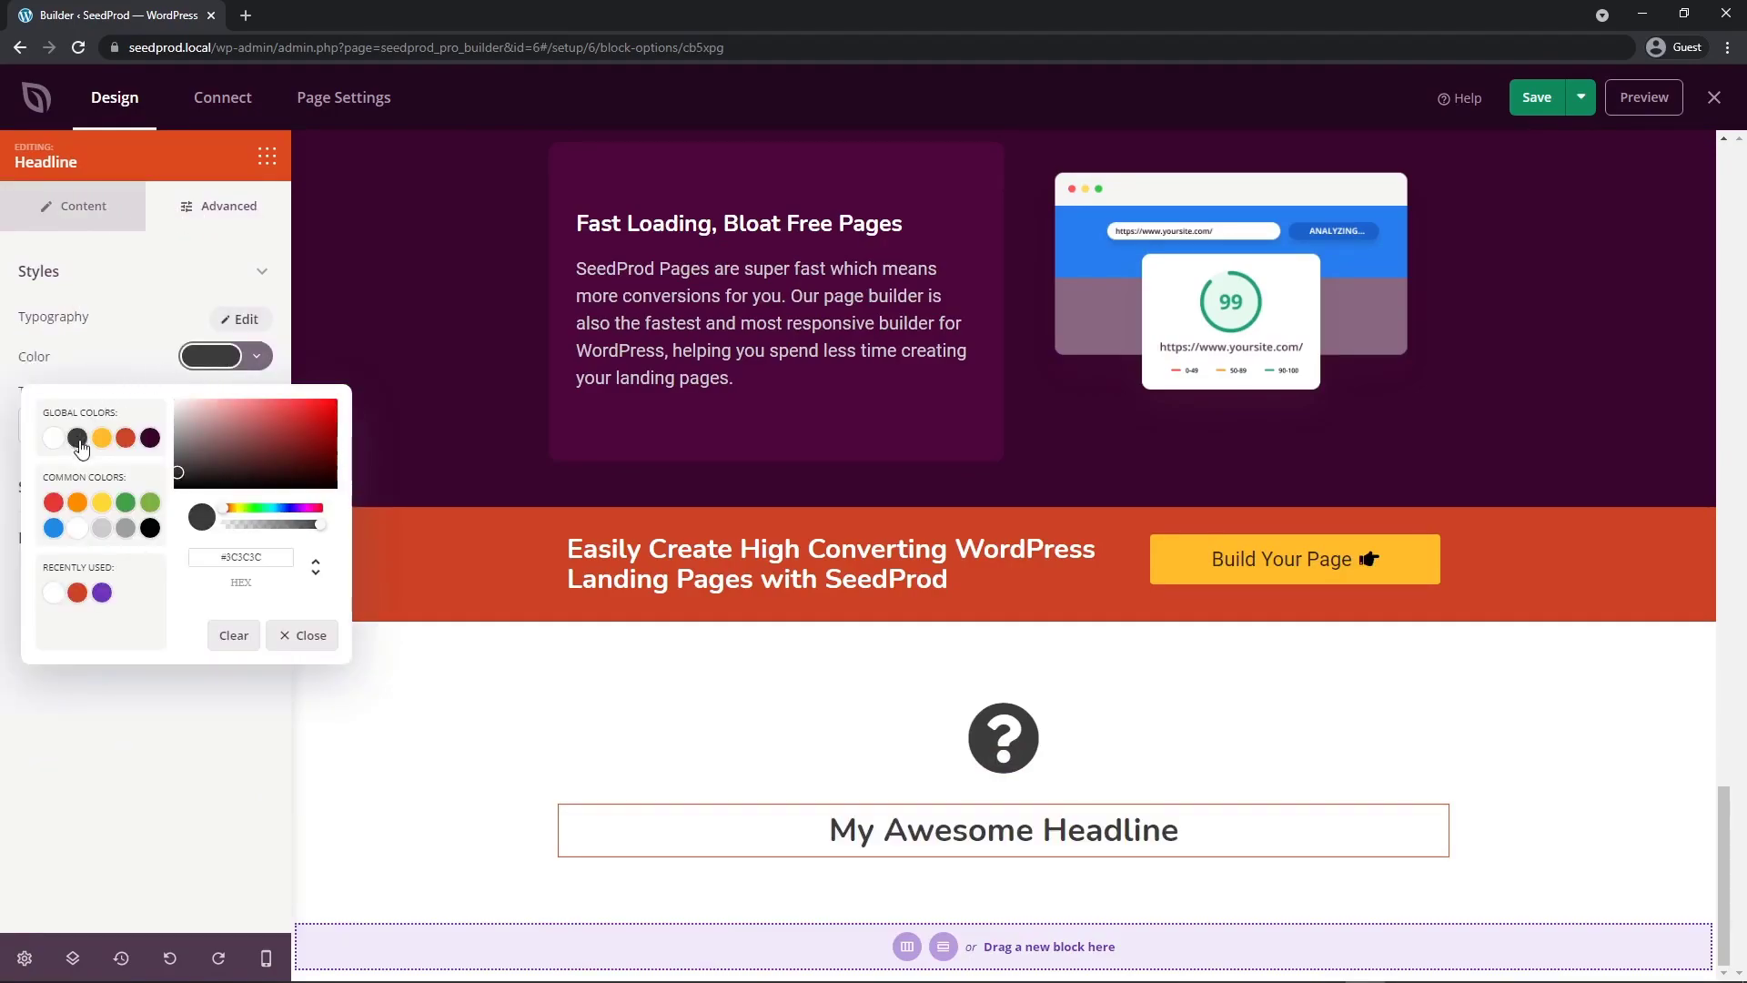
- Replace the new headline's placeholder text with "Frequently Asked Questions"
click(73, 206)
drag(174, 387, 3, 380)
text(Frequently Asked Questions)
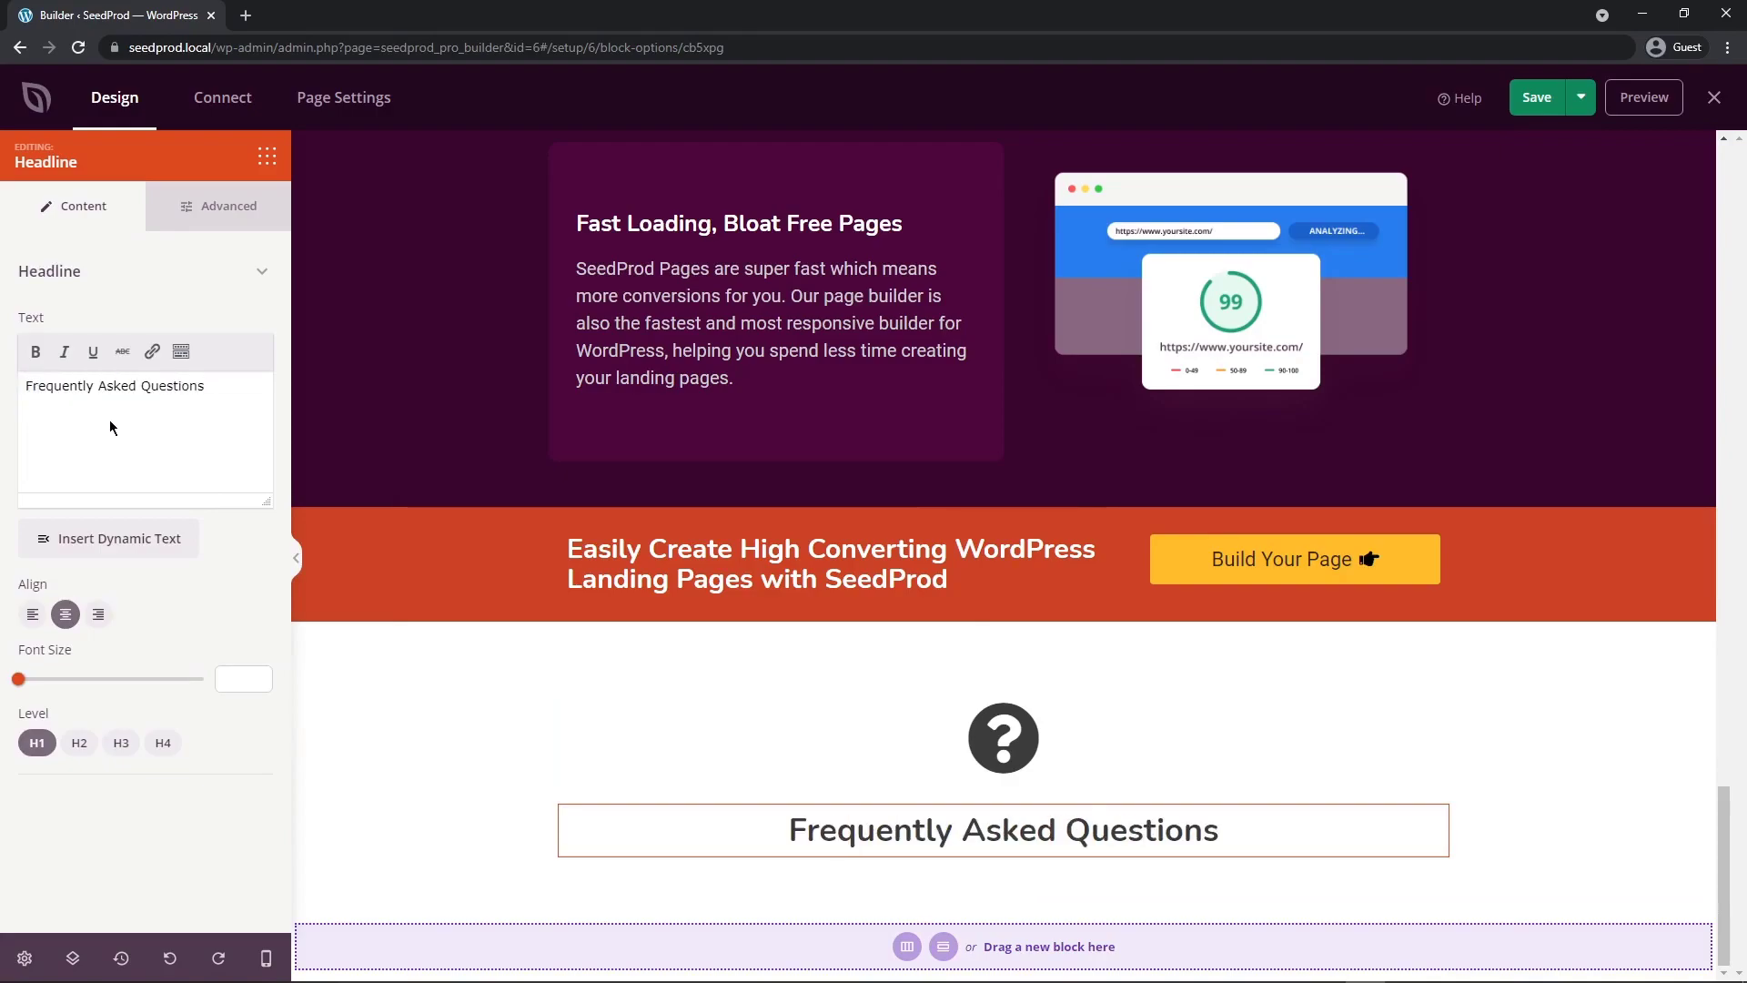
- Set only the bottom padding of the "Frequently Asked Questions" headline to 50
click(219, 209)
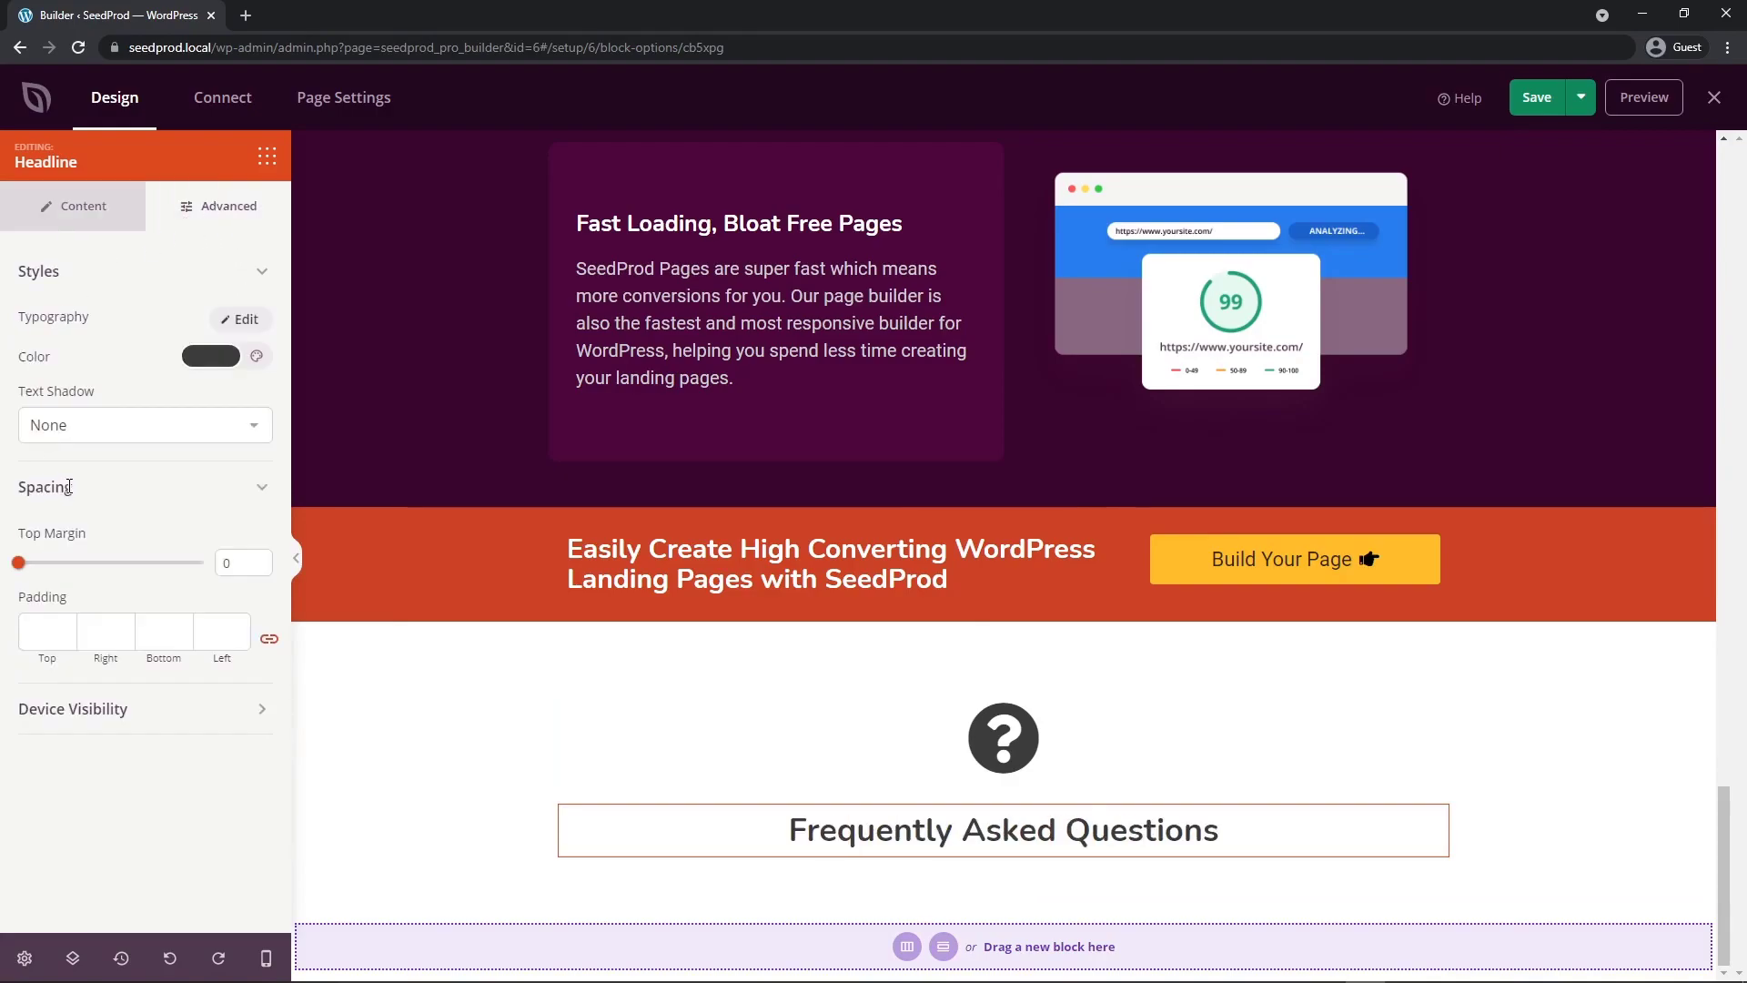
click(155, 631)
text(50)
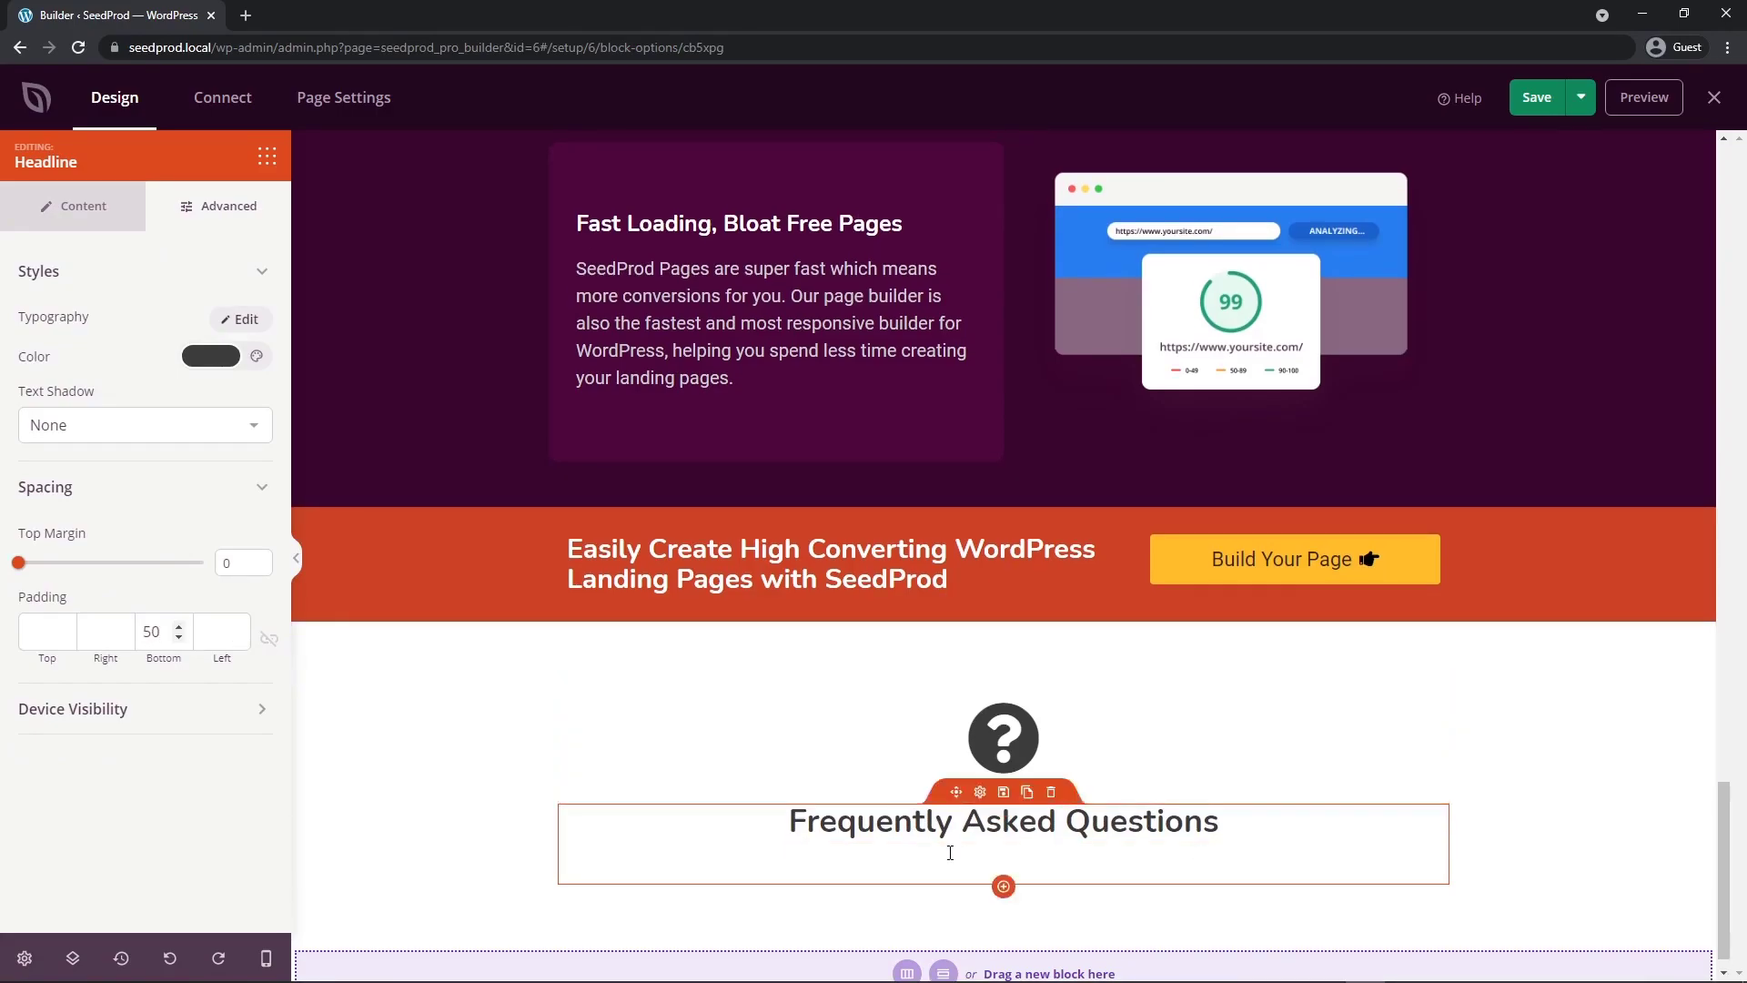
scroll(1003, 921, down, 1)
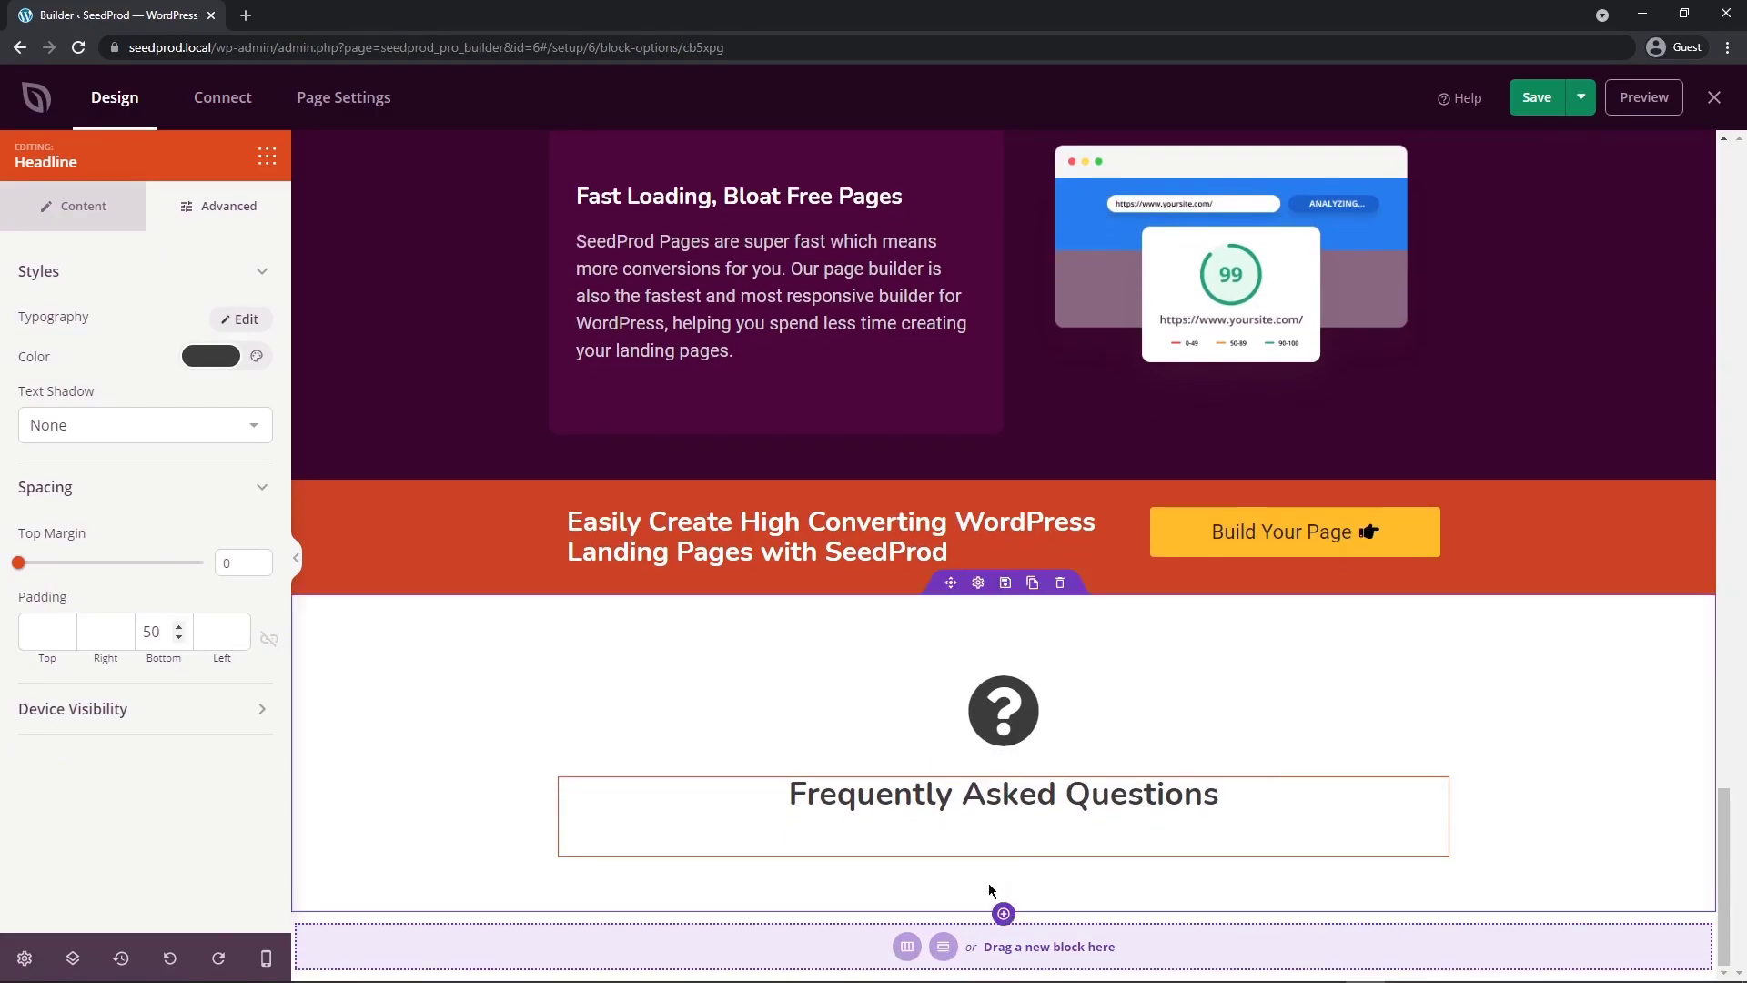
- Place an Accordion block below the "Frequently Asked Questions" headline
click(267, 159)
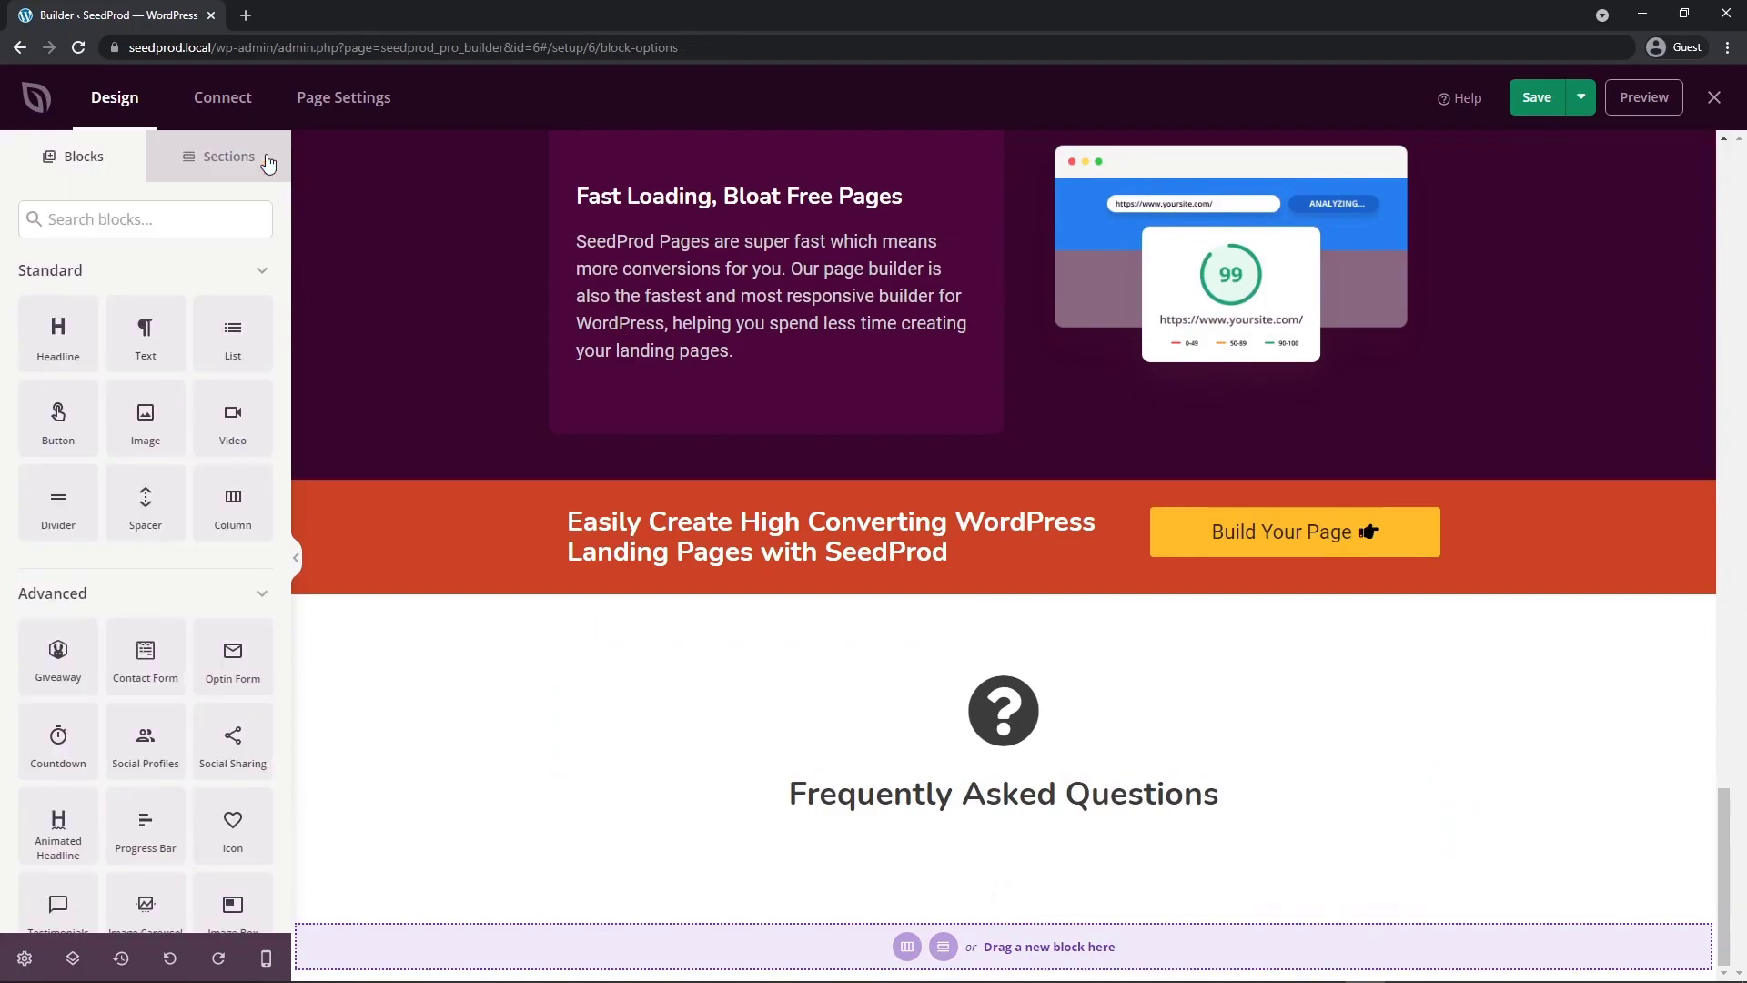
scroll(125, 340, down, 1)
scroll(126, 339, down, 5)
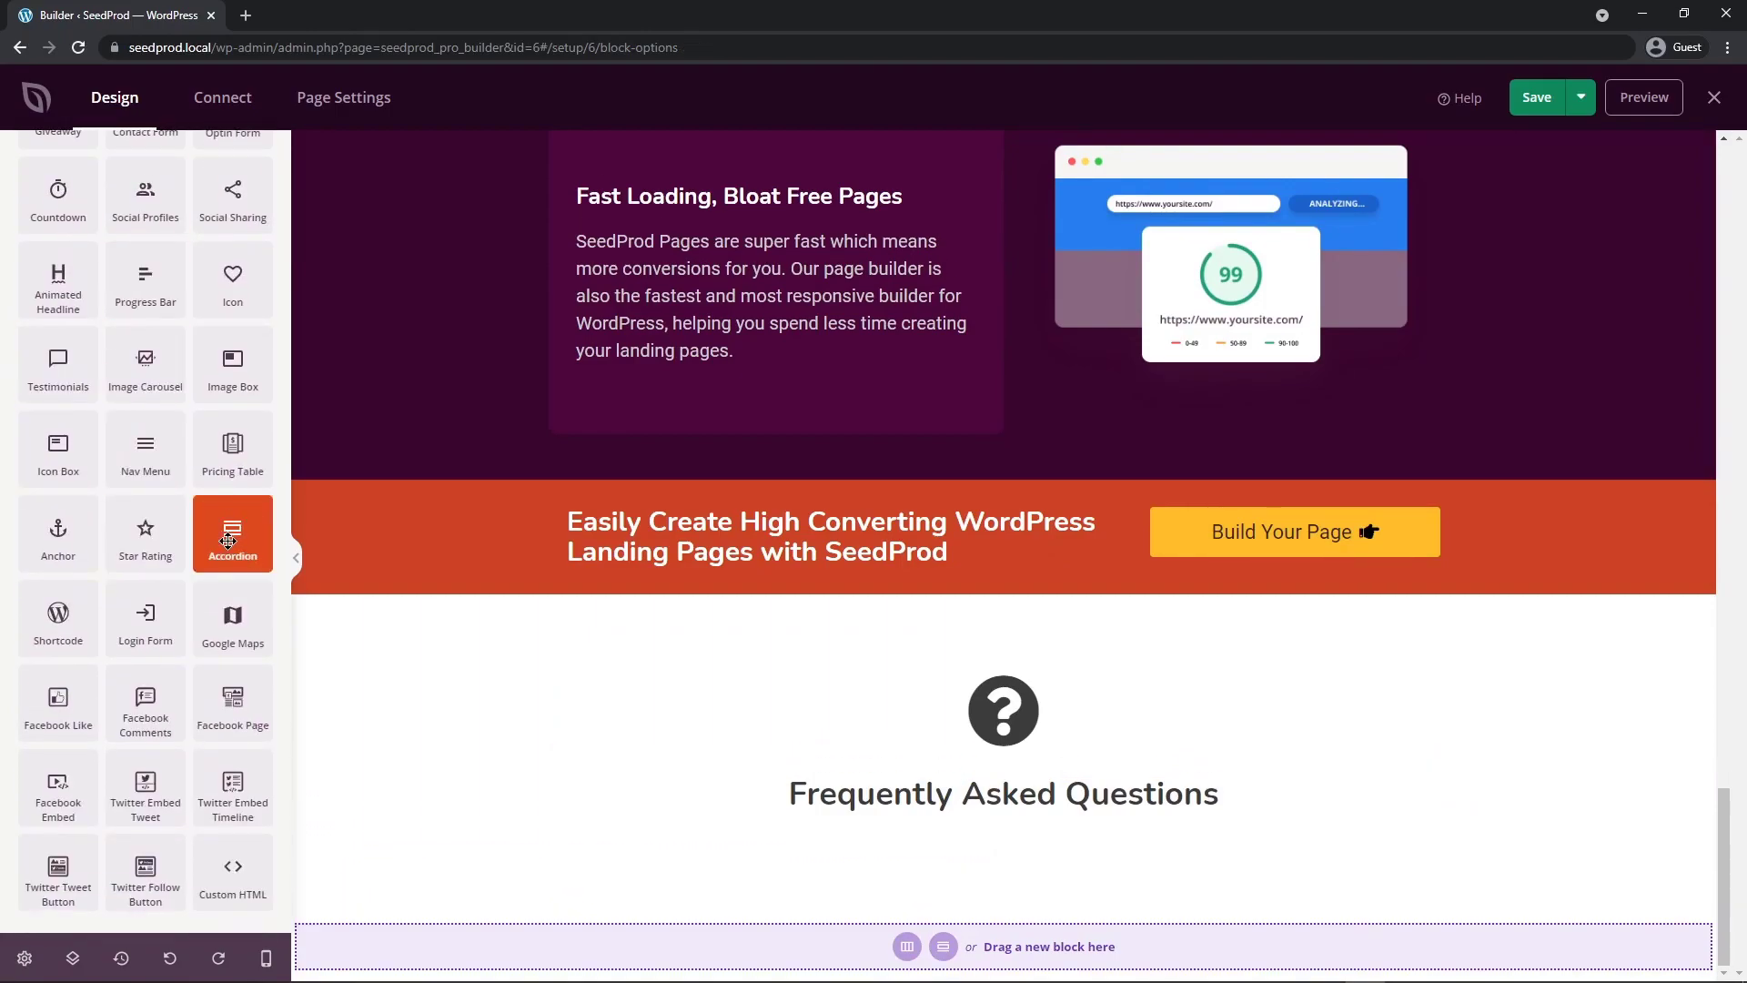
drag(236, 545, 972, 869)
scroll(991, 871, down, 1)
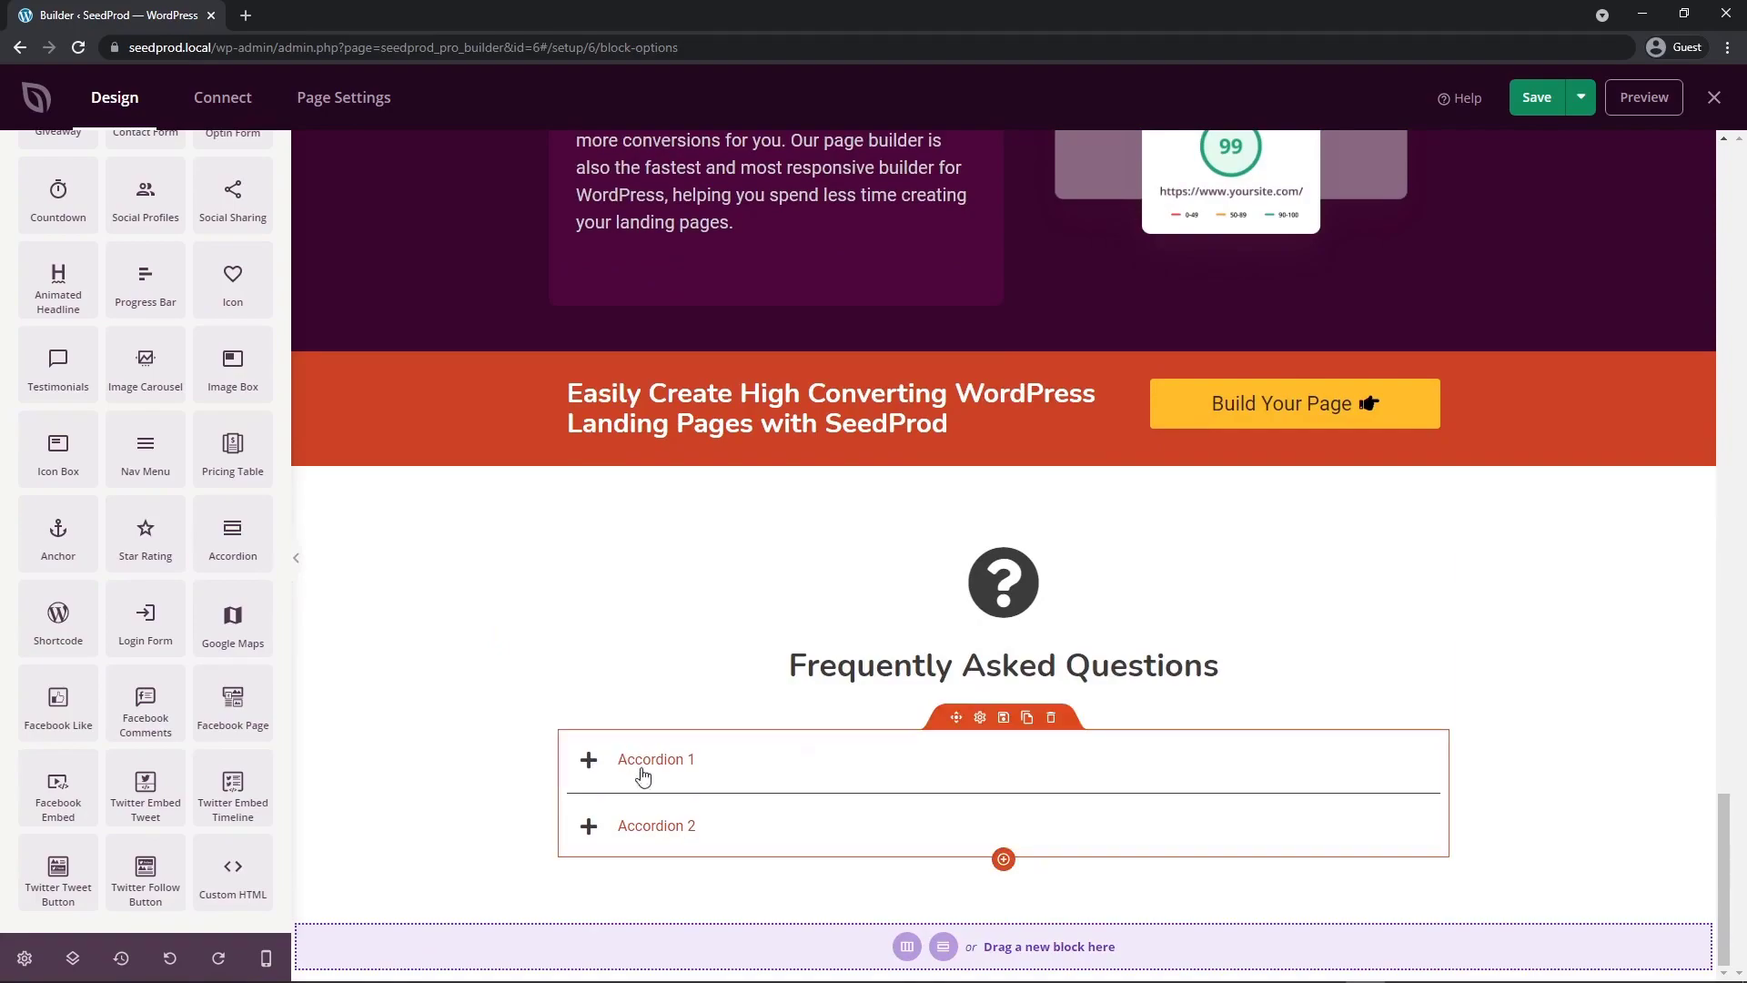
- Delete the second accordion item and retitle the remaining one "Who Should use SeedProd?"
click(590, 764)
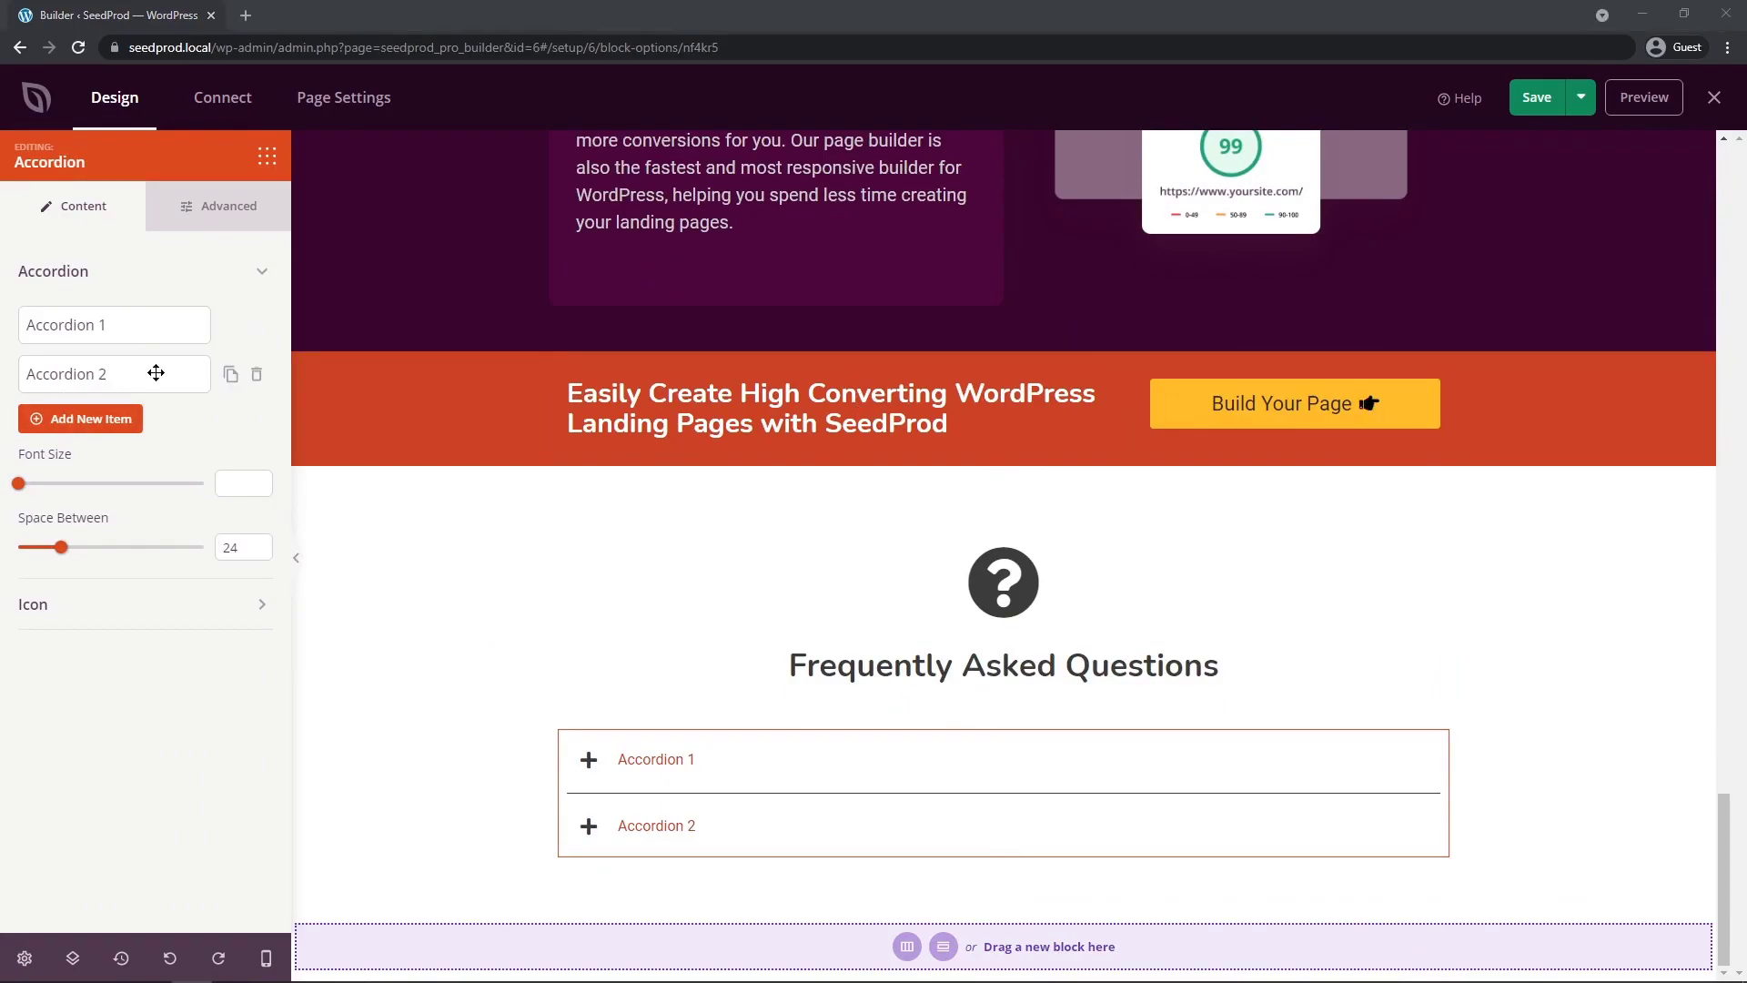
click(257, 377)
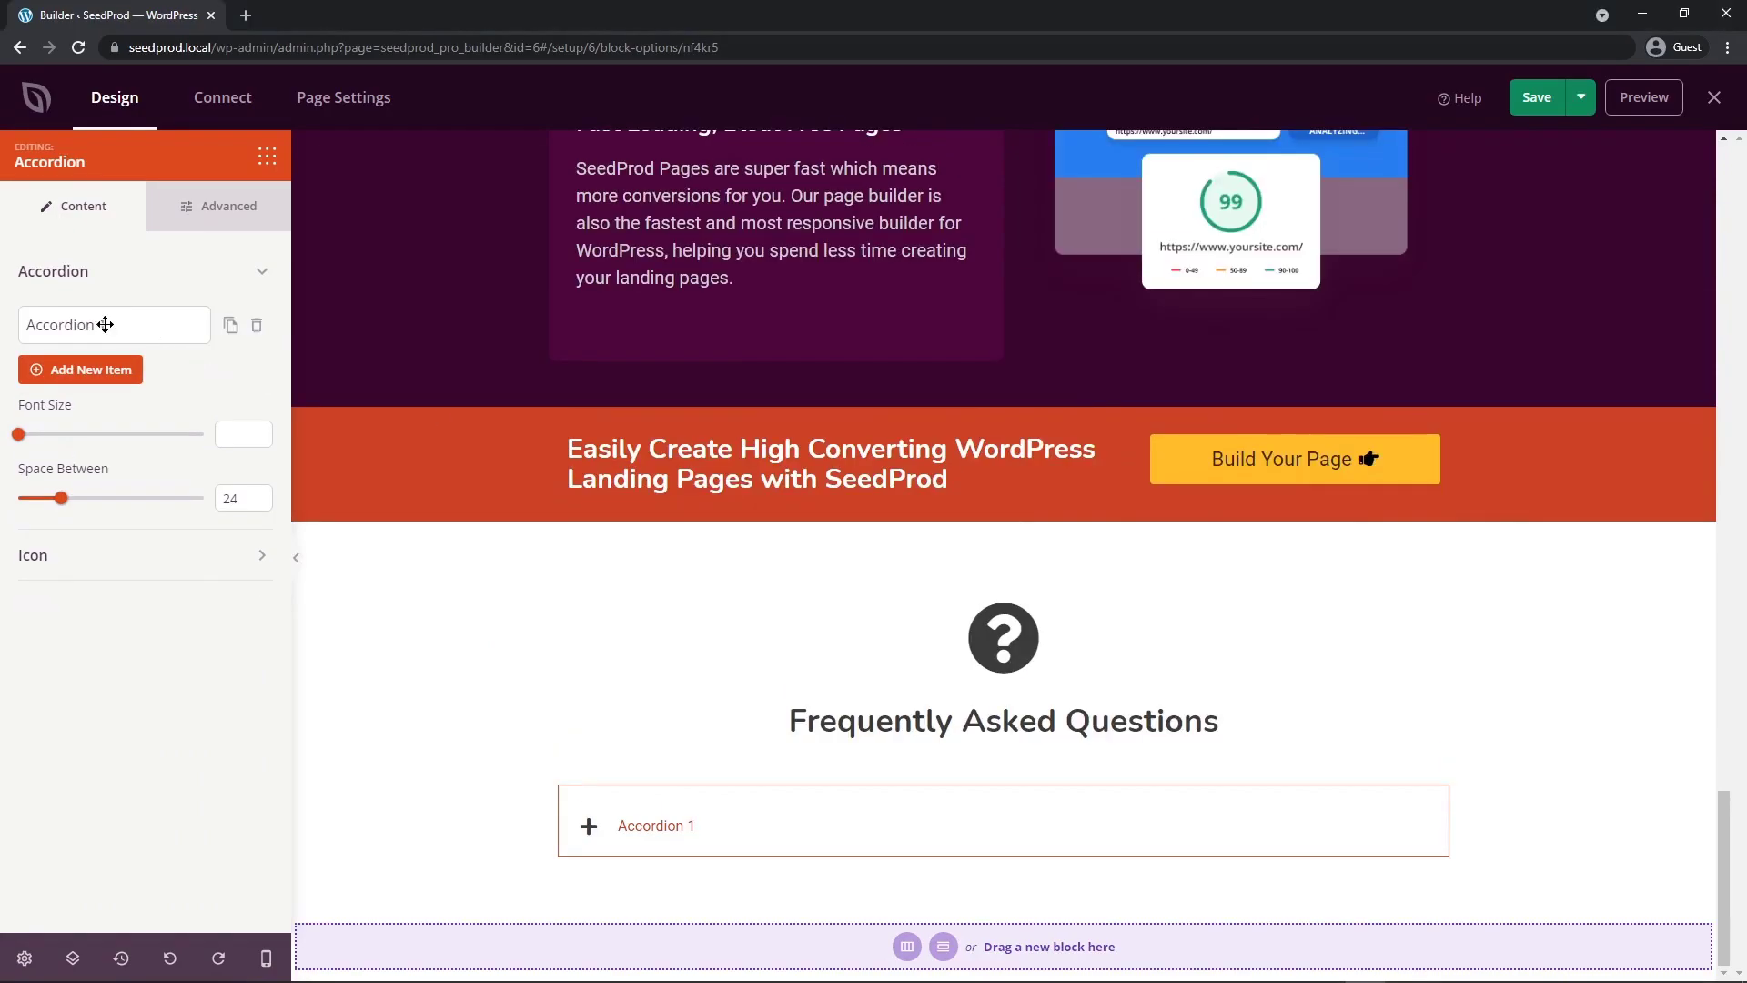
click(133, 324)
scroll(135, 273, down, 1)
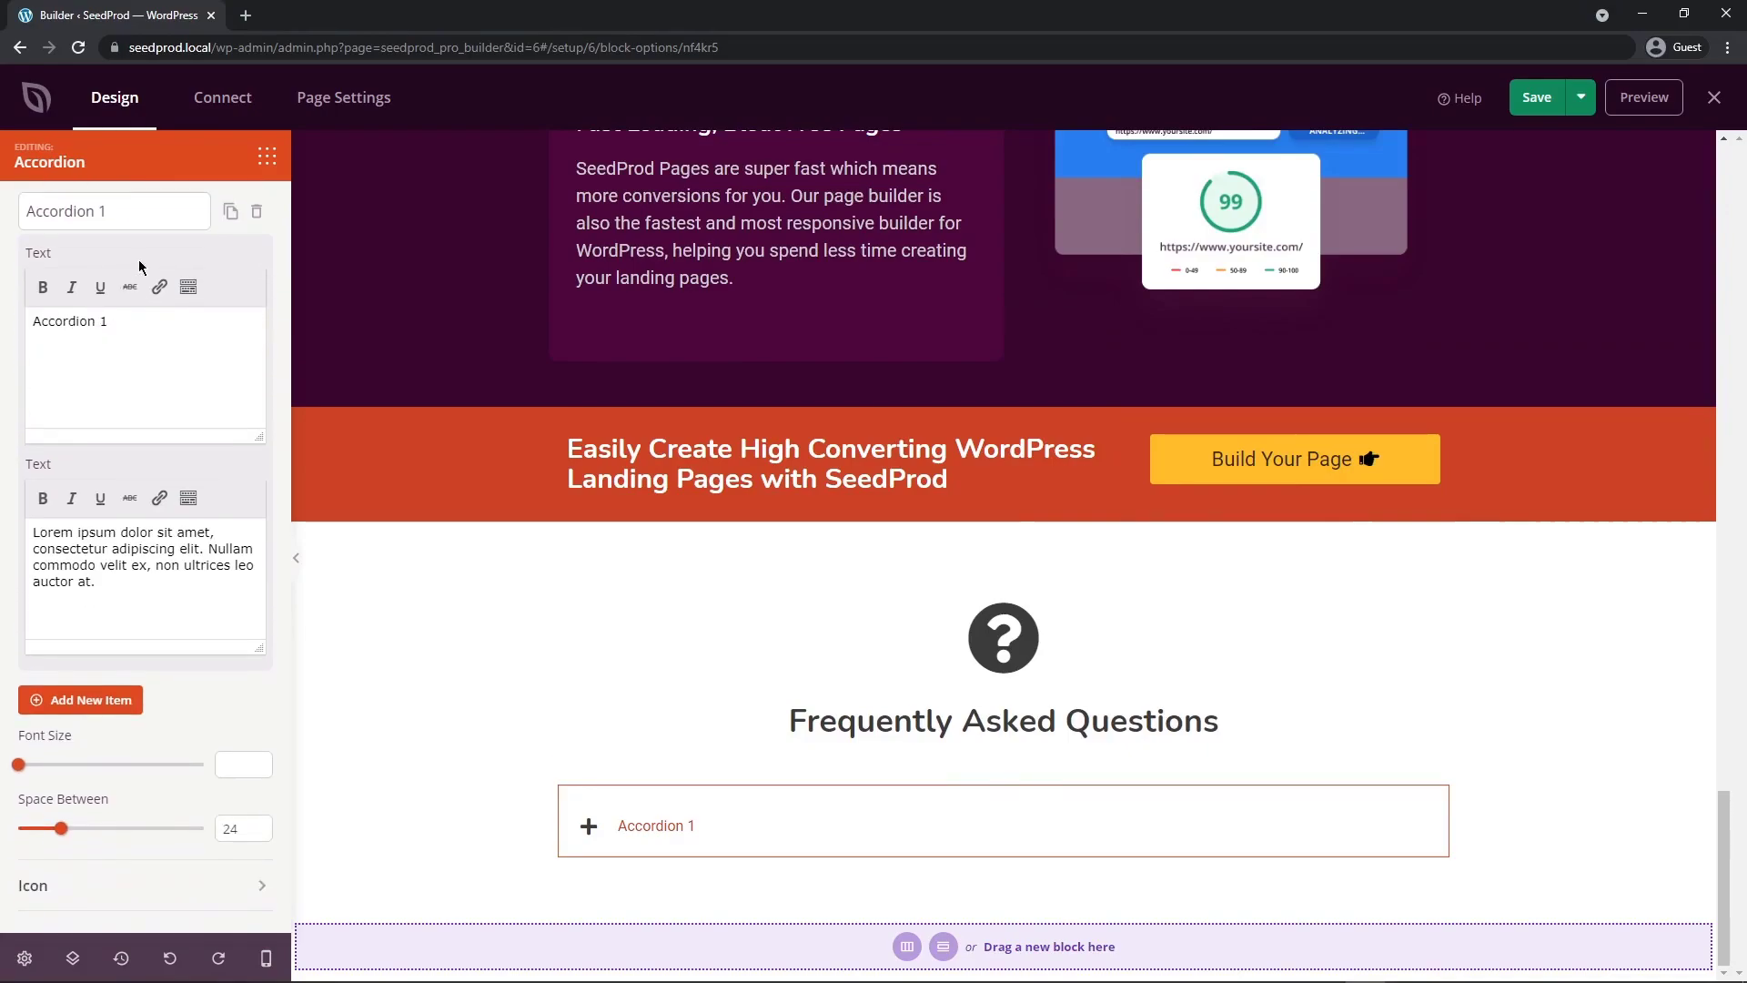
scroll(141, 267, up, 1)
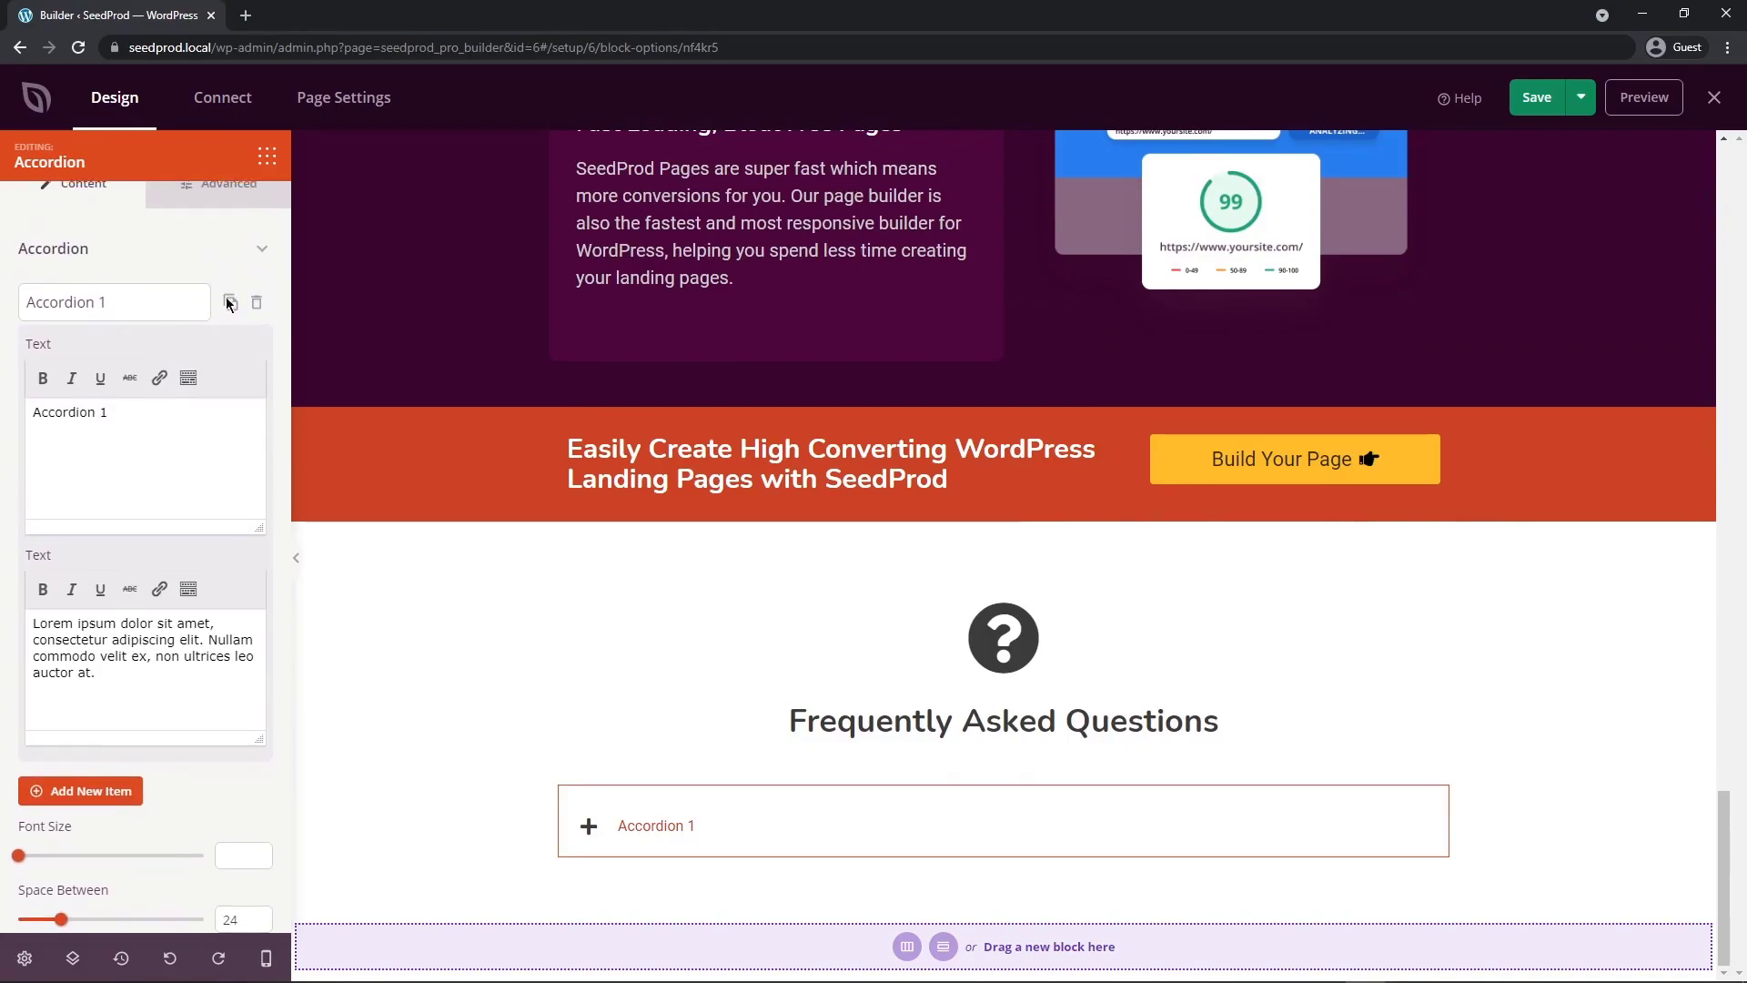
drag(110, 413, 28, 417)
text(Who Should use SeedProd?)
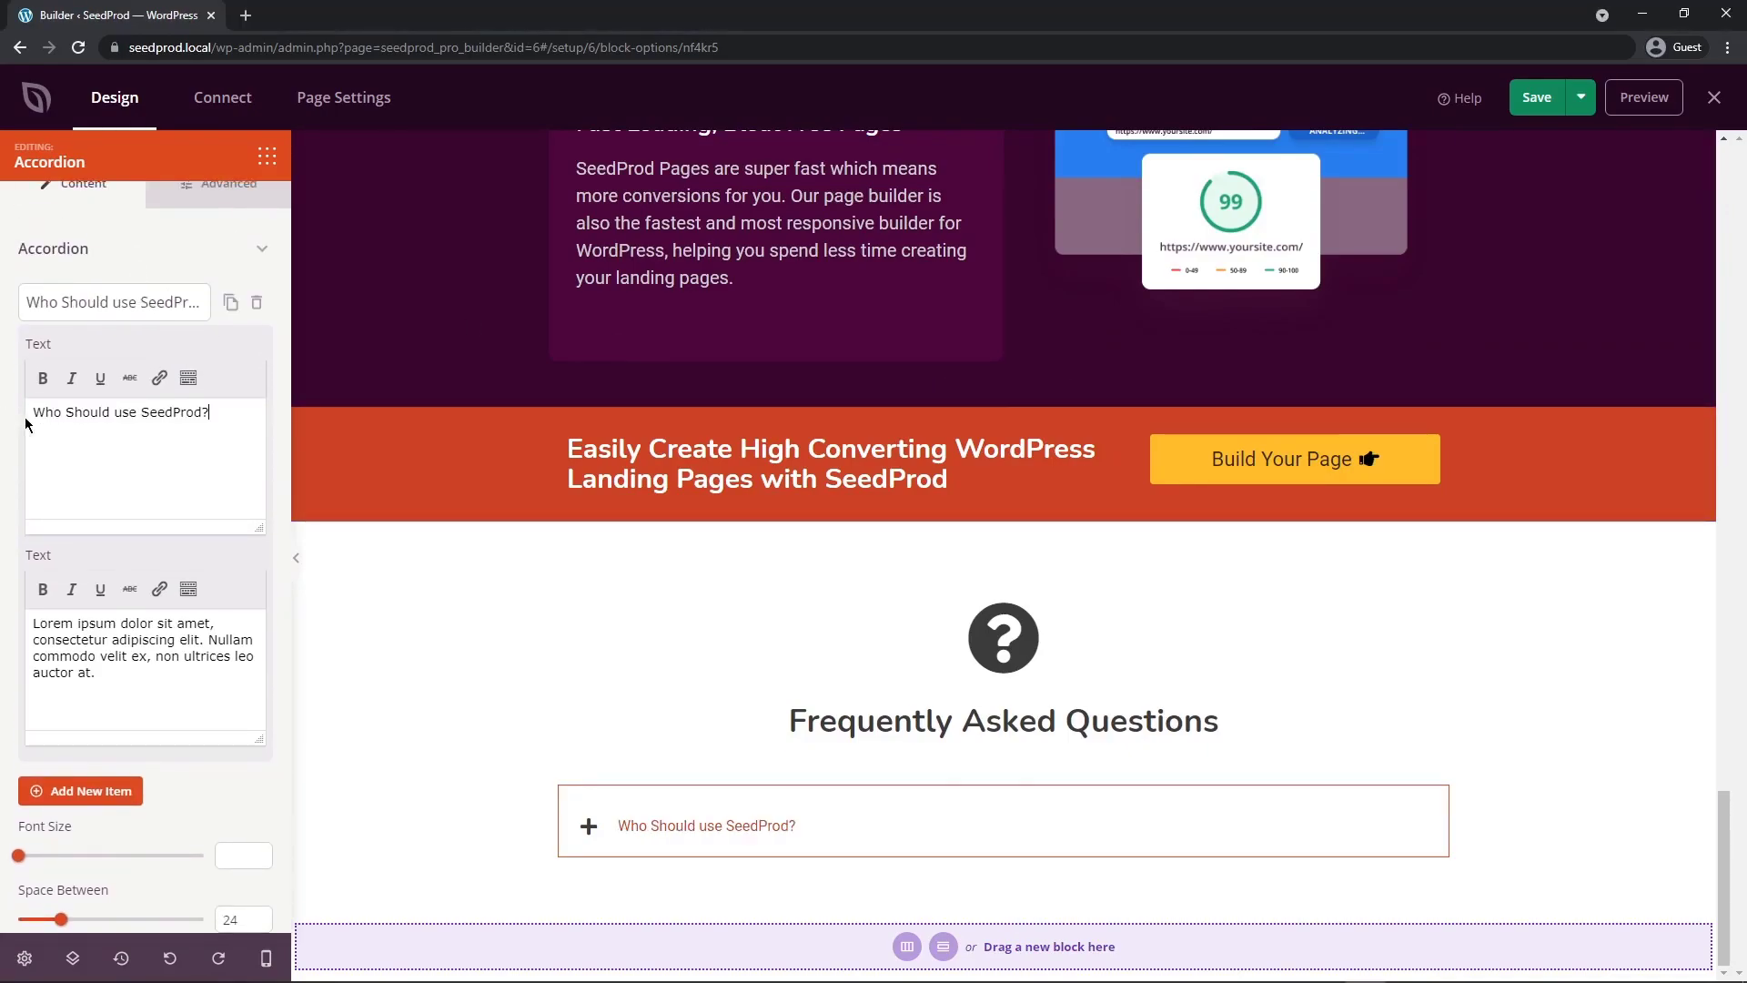
- Replace the item's placeholder answer with a text recommending SeedProd to business owners, bloggers, designers, developers, photographers and everyone else, and check it in the page
click(128, 685)
key(ctrl+a)
text(SeedProd is perfect for business owners, bloggers, designers, developers, photographers, and basically everyone else. If you want to create a custom WordPress landing page, then you need to use SeedProd.)
click(589, 826)
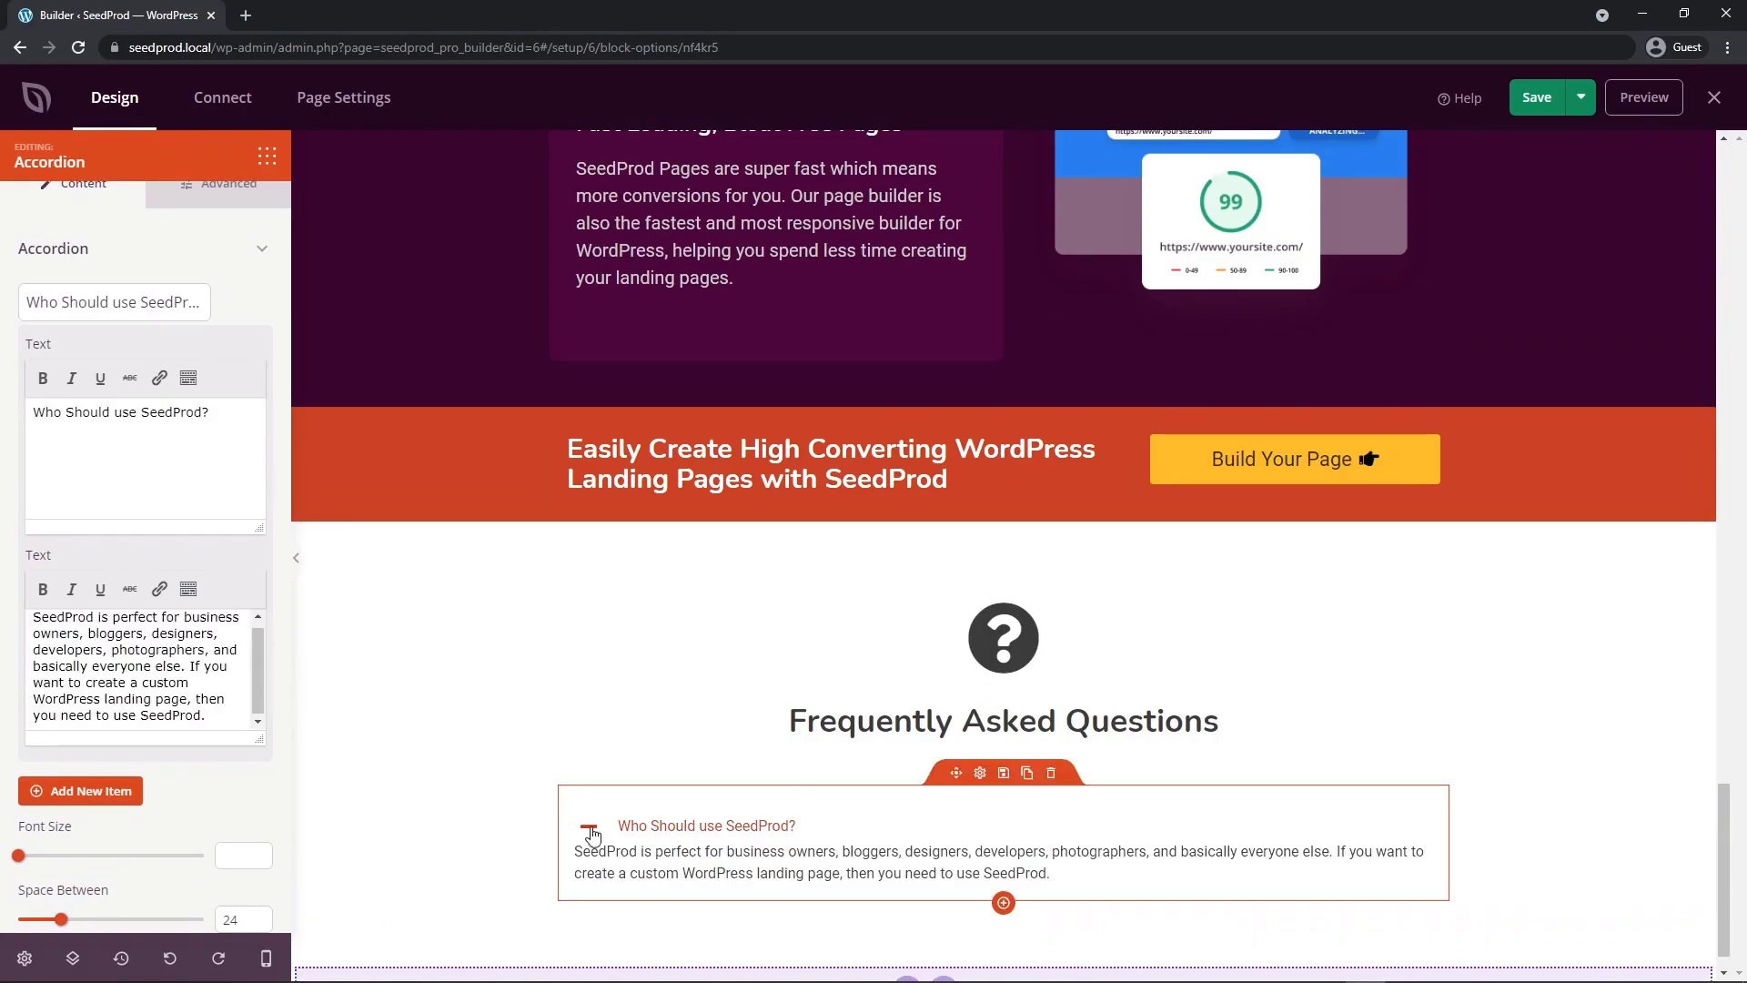
click(589, 826)
- Set the accordion's font size to 20 and the space between items to 20
scroll(18, 762, down, 1)
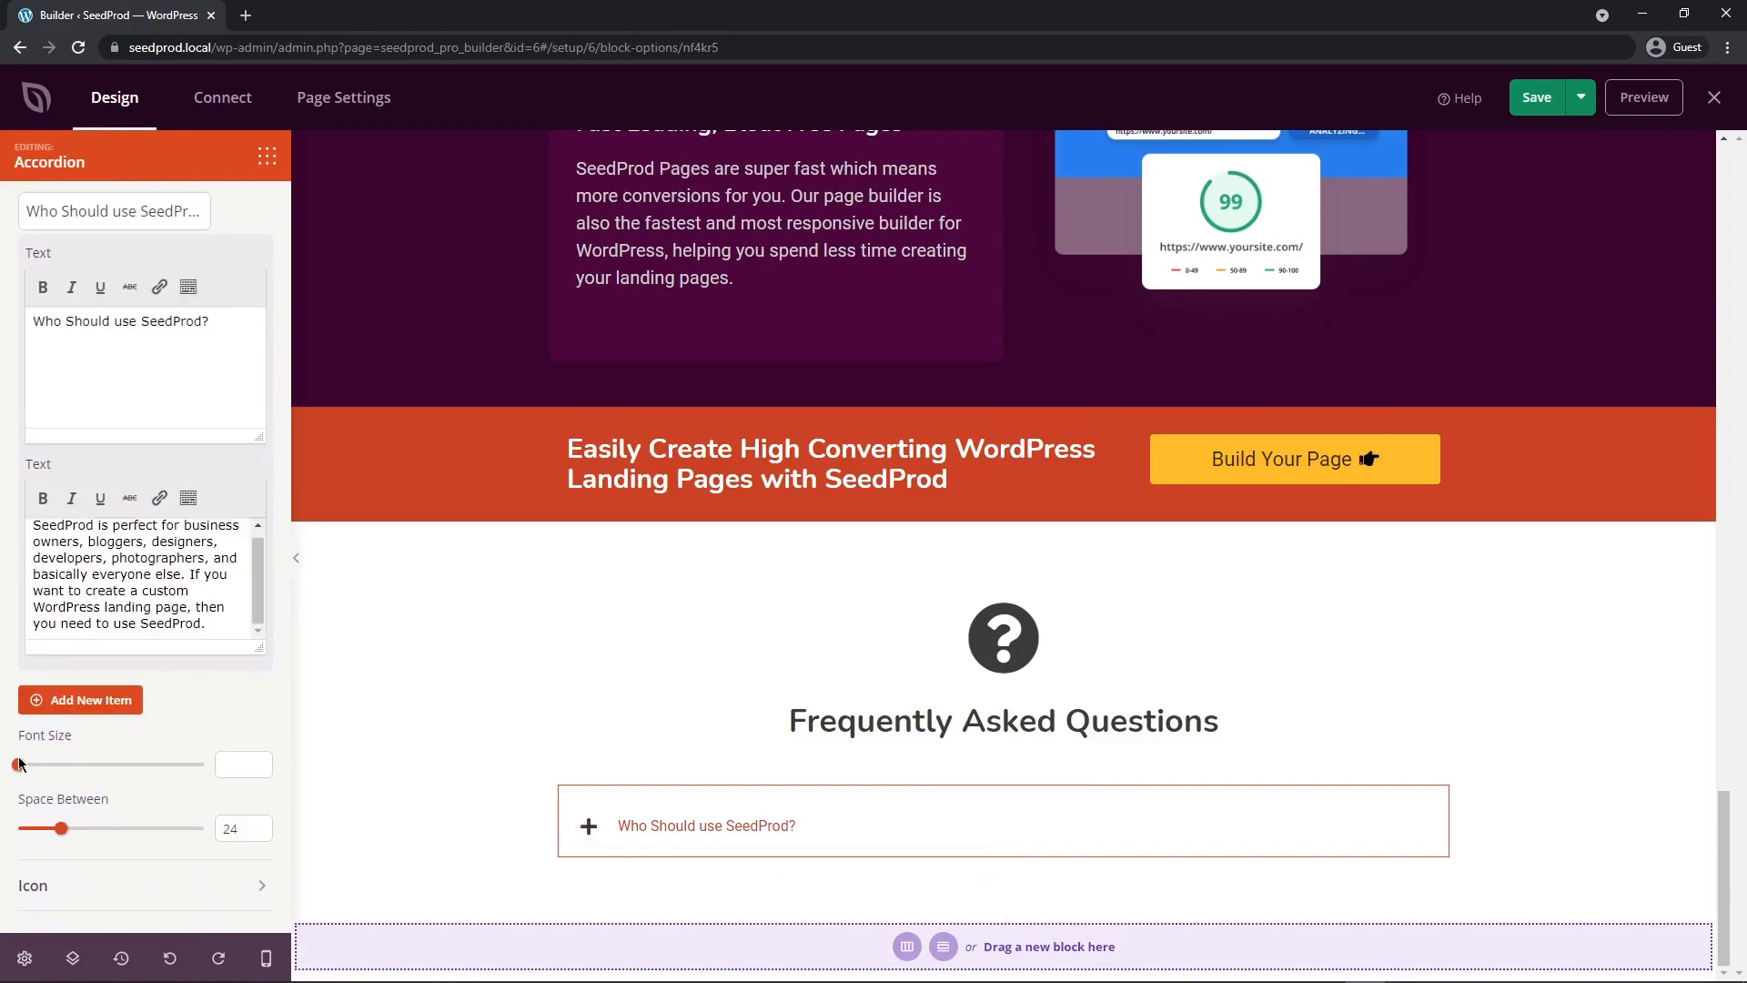
click(236, 763)
text(20)
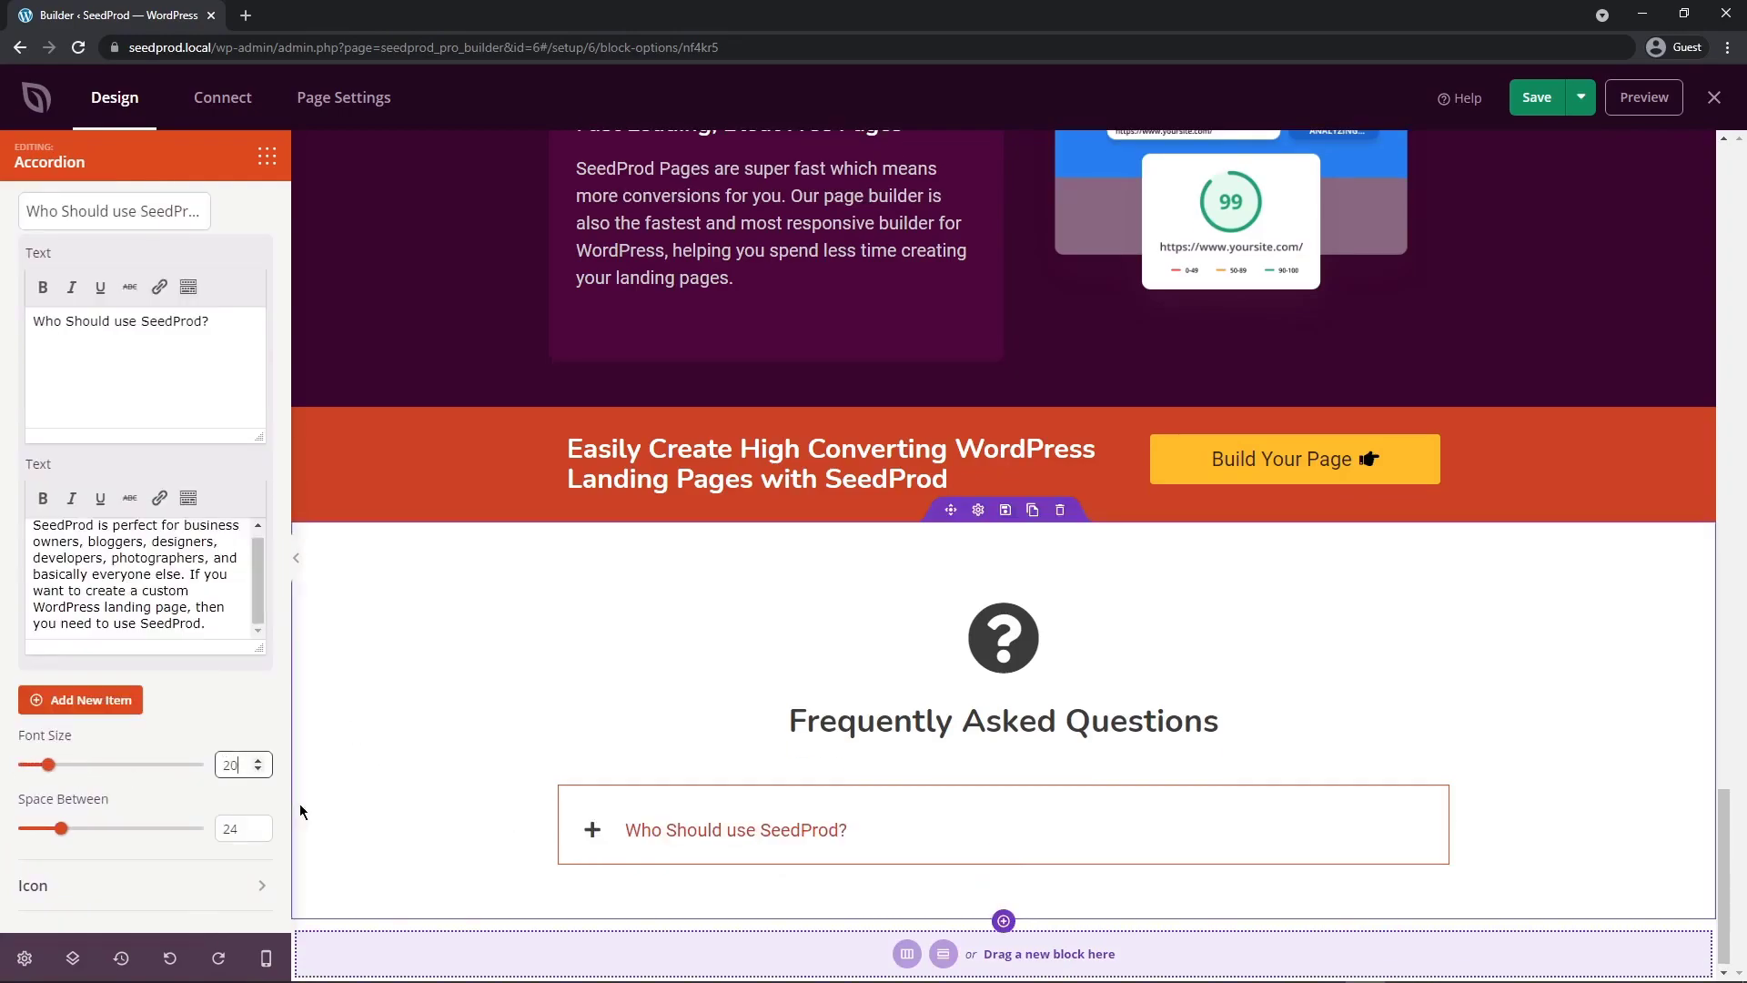
click(243, 824)
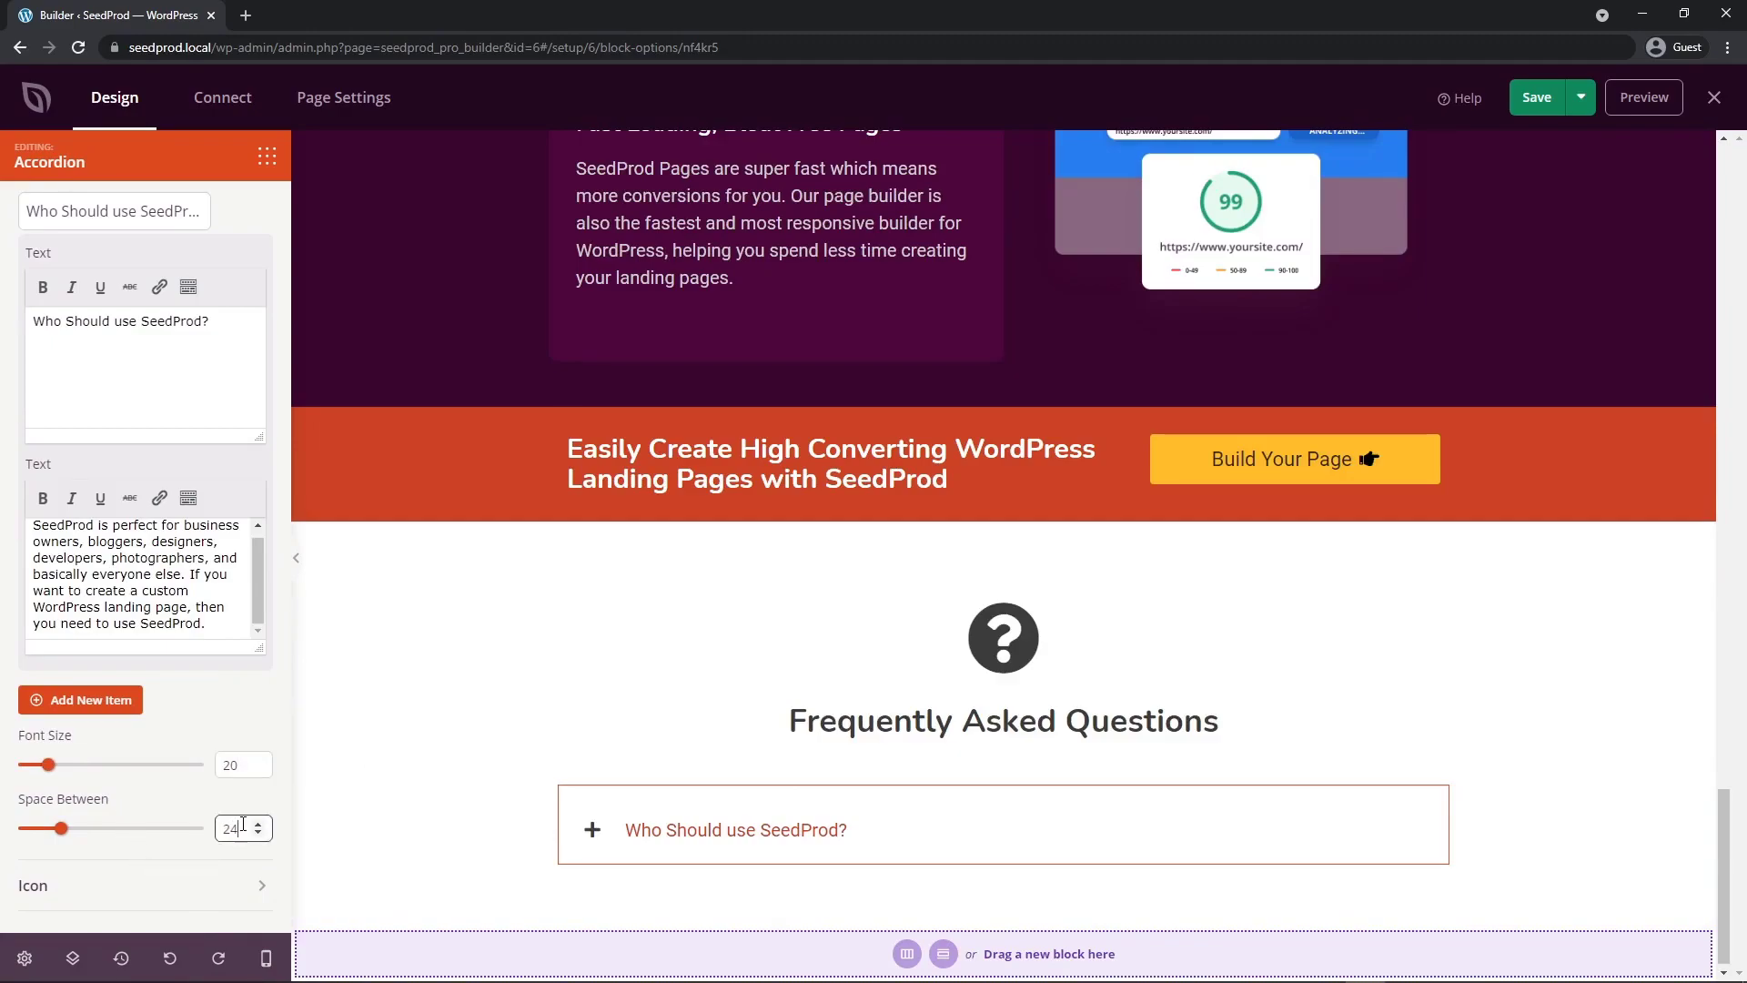
key(BackSpace)
text(0)
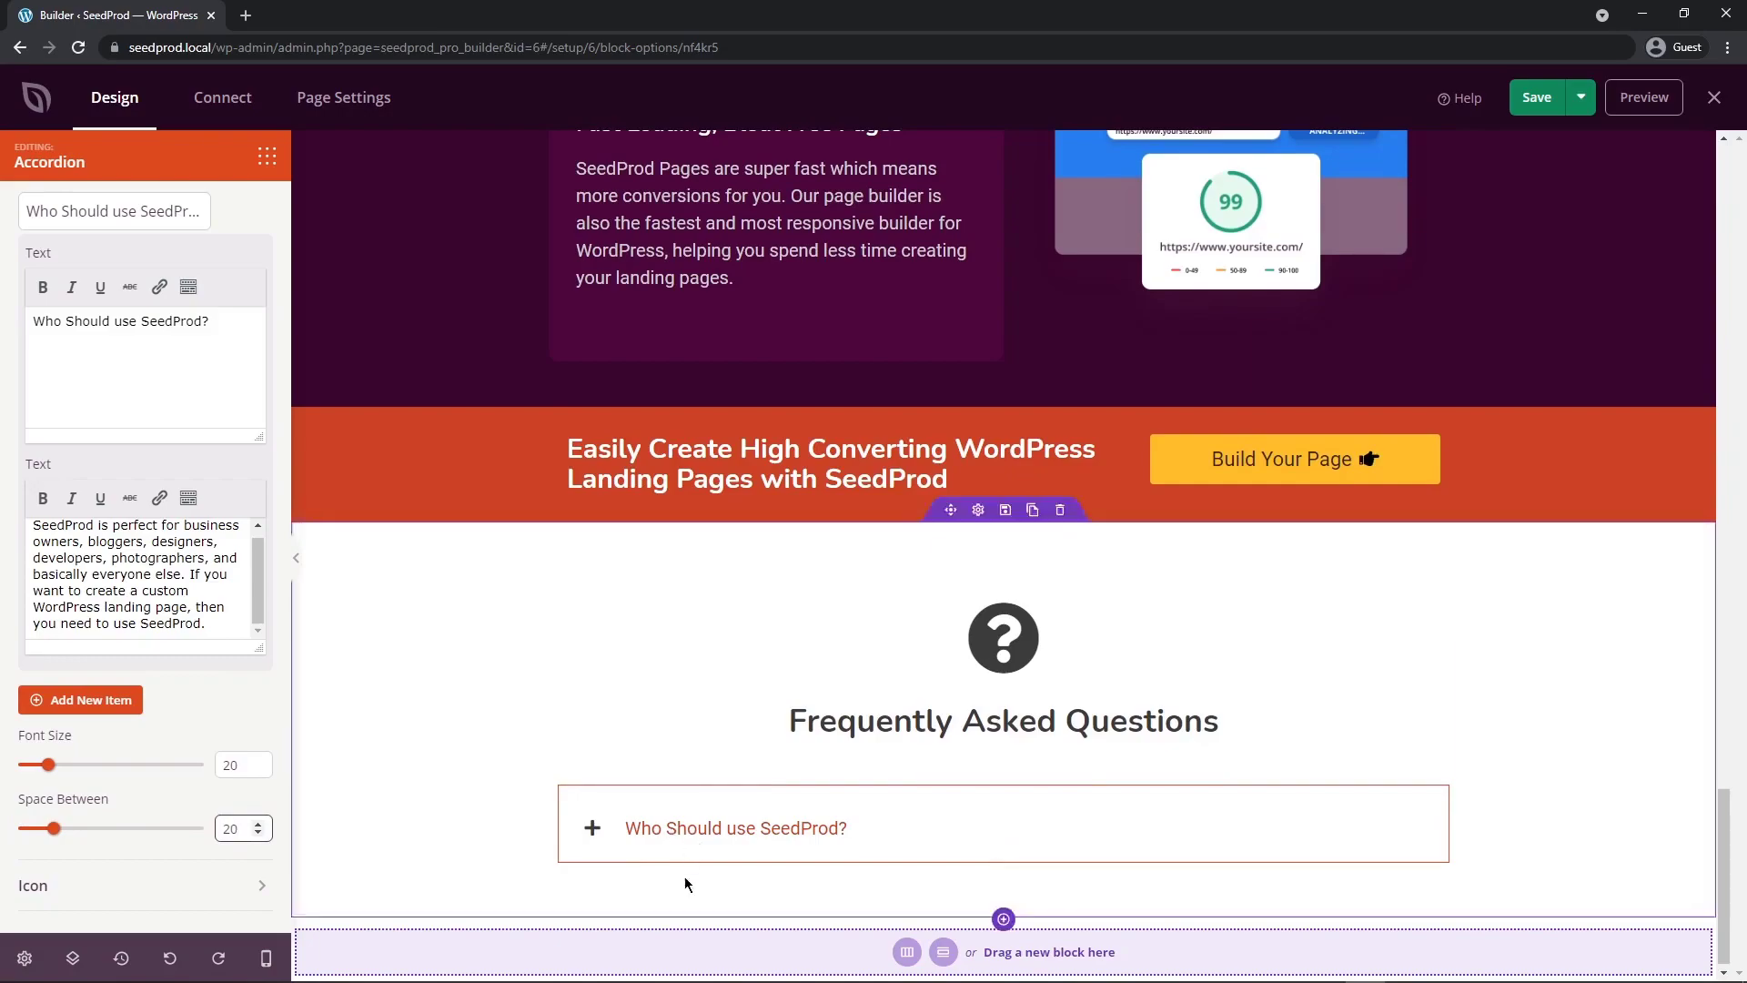
- Compare the accordion's icon alignments and keep the icon aligned to the right
click(202, 888)
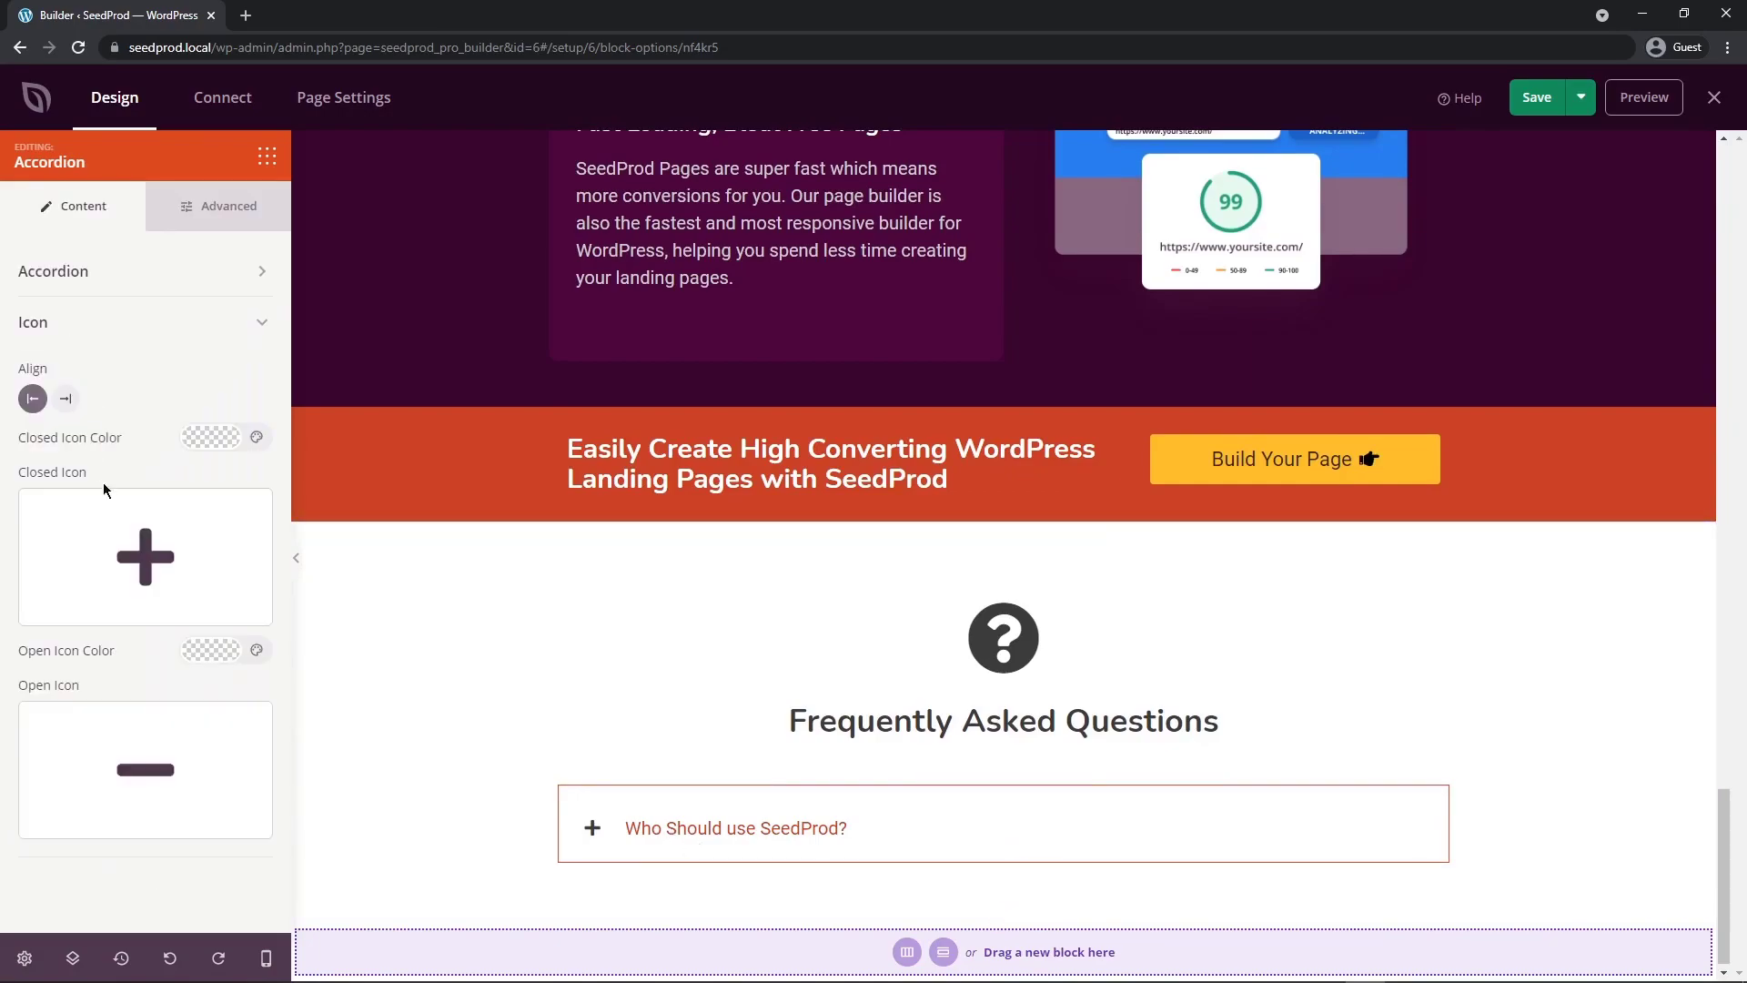
mouse_move(125, 560)
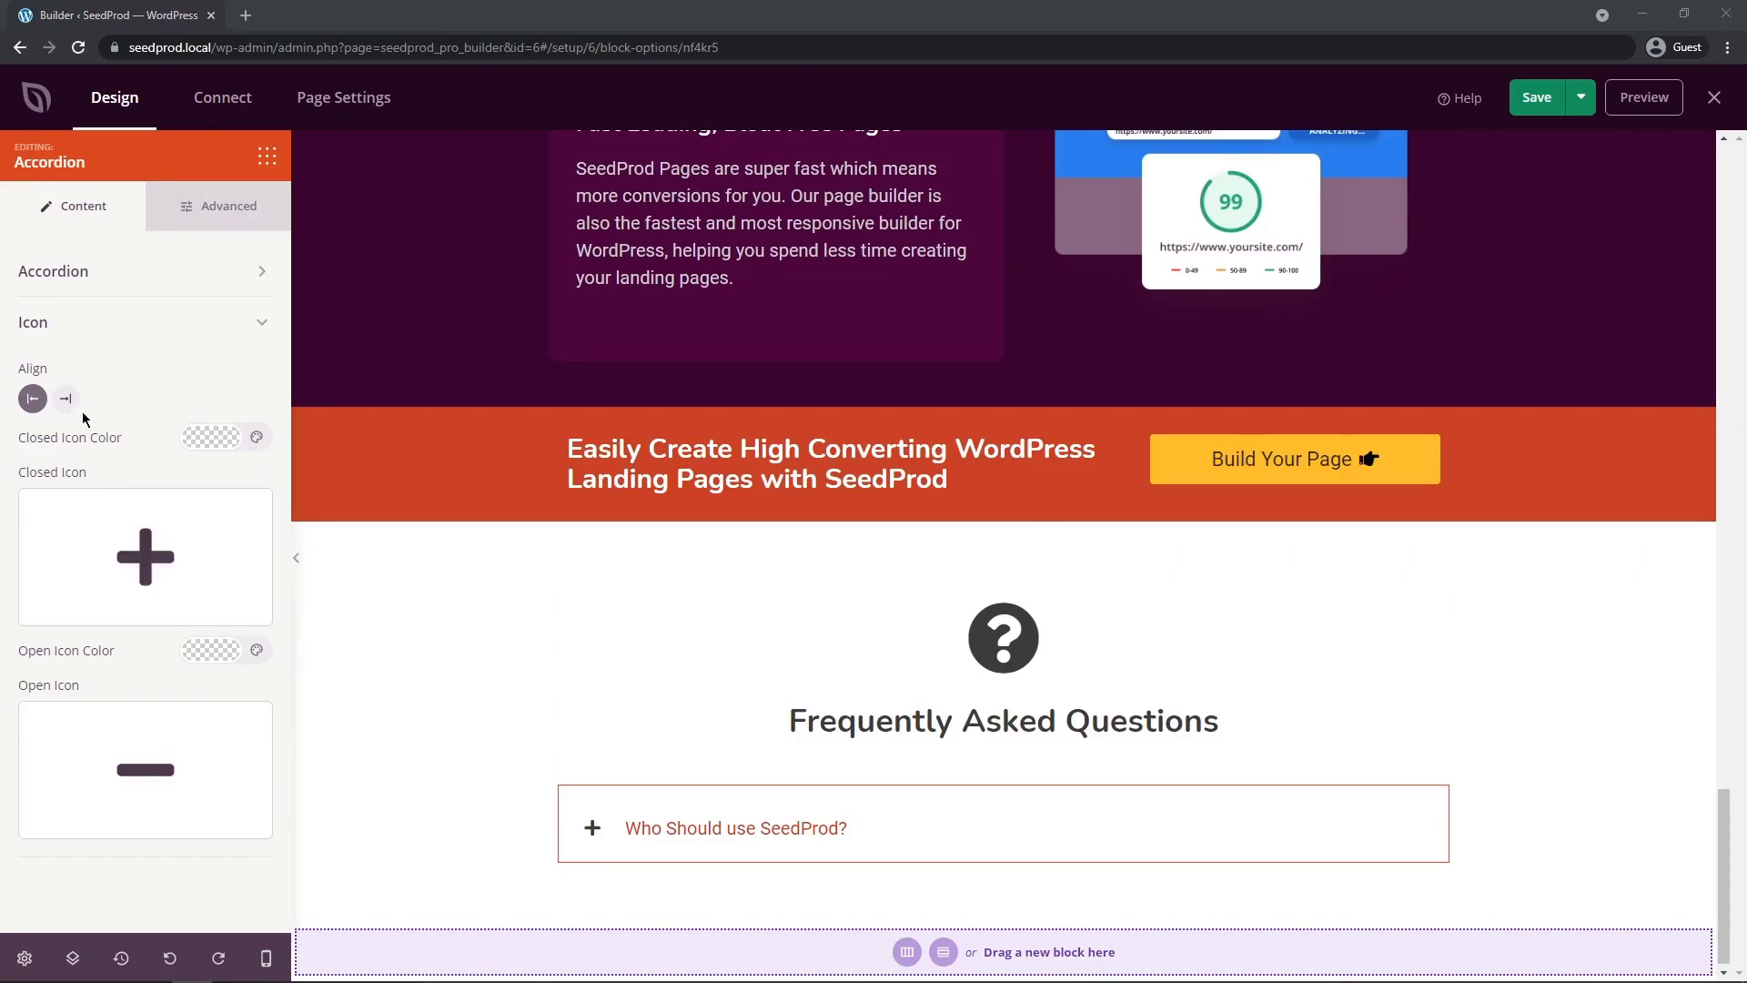
click(66, 400)
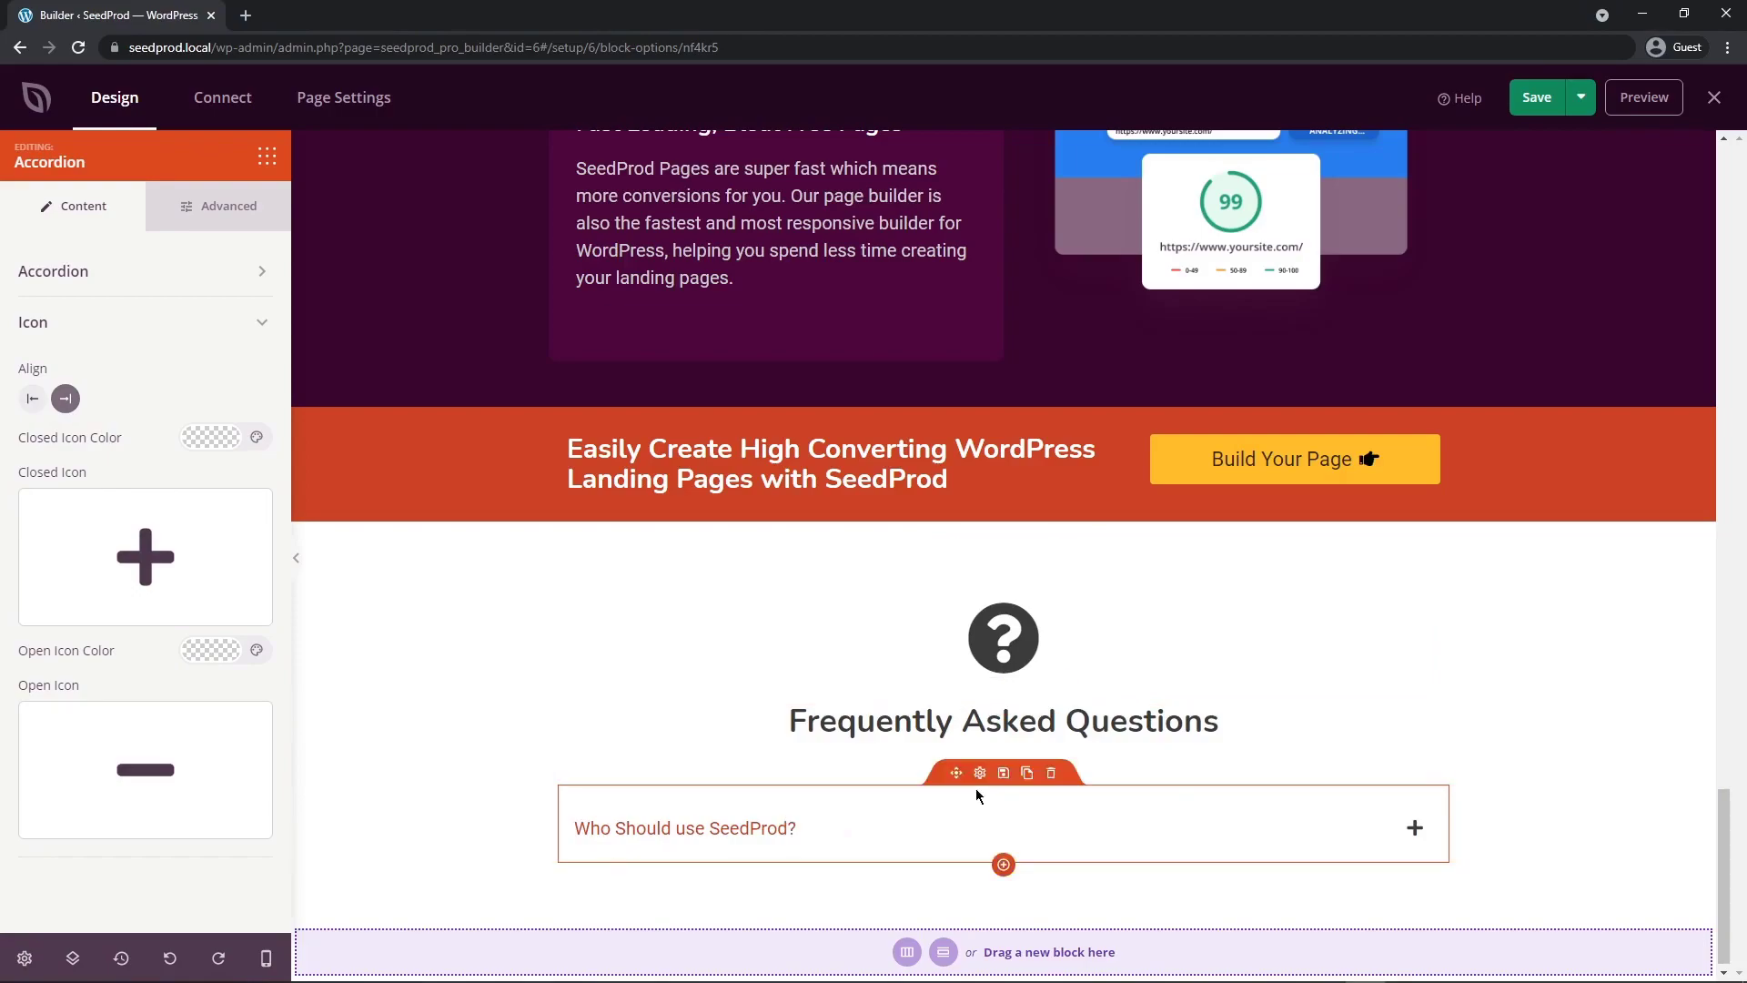
click(32, 398)
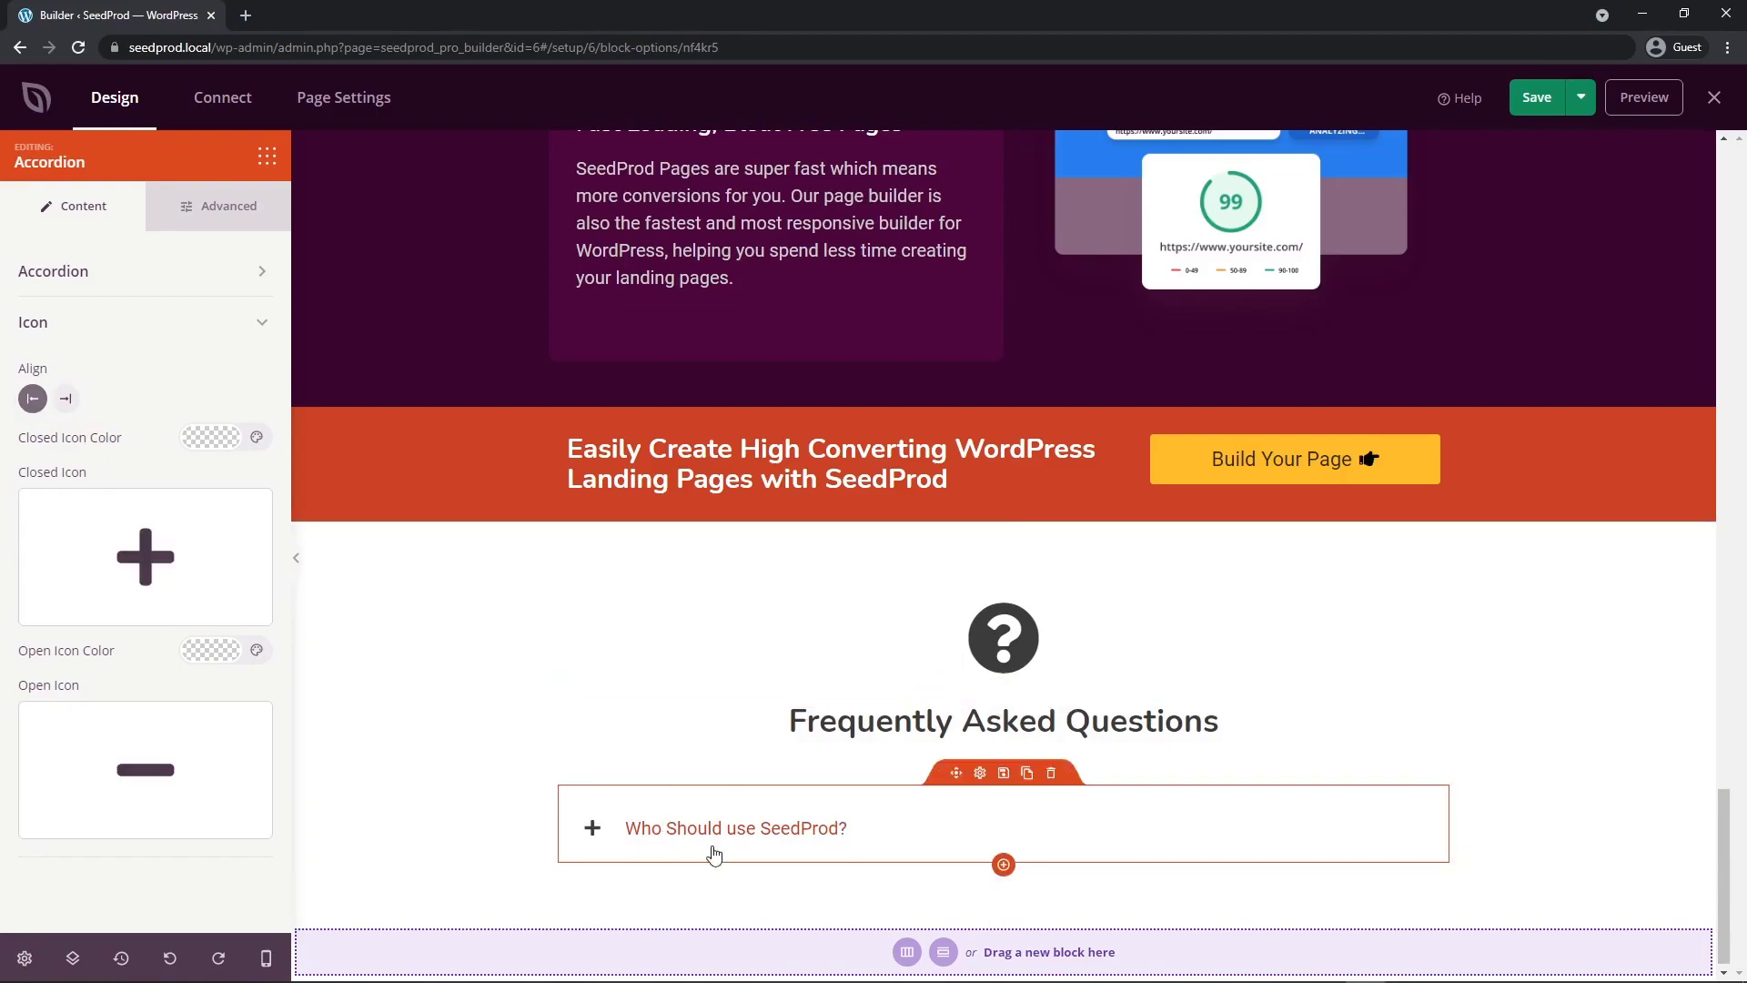
click(64, 399)
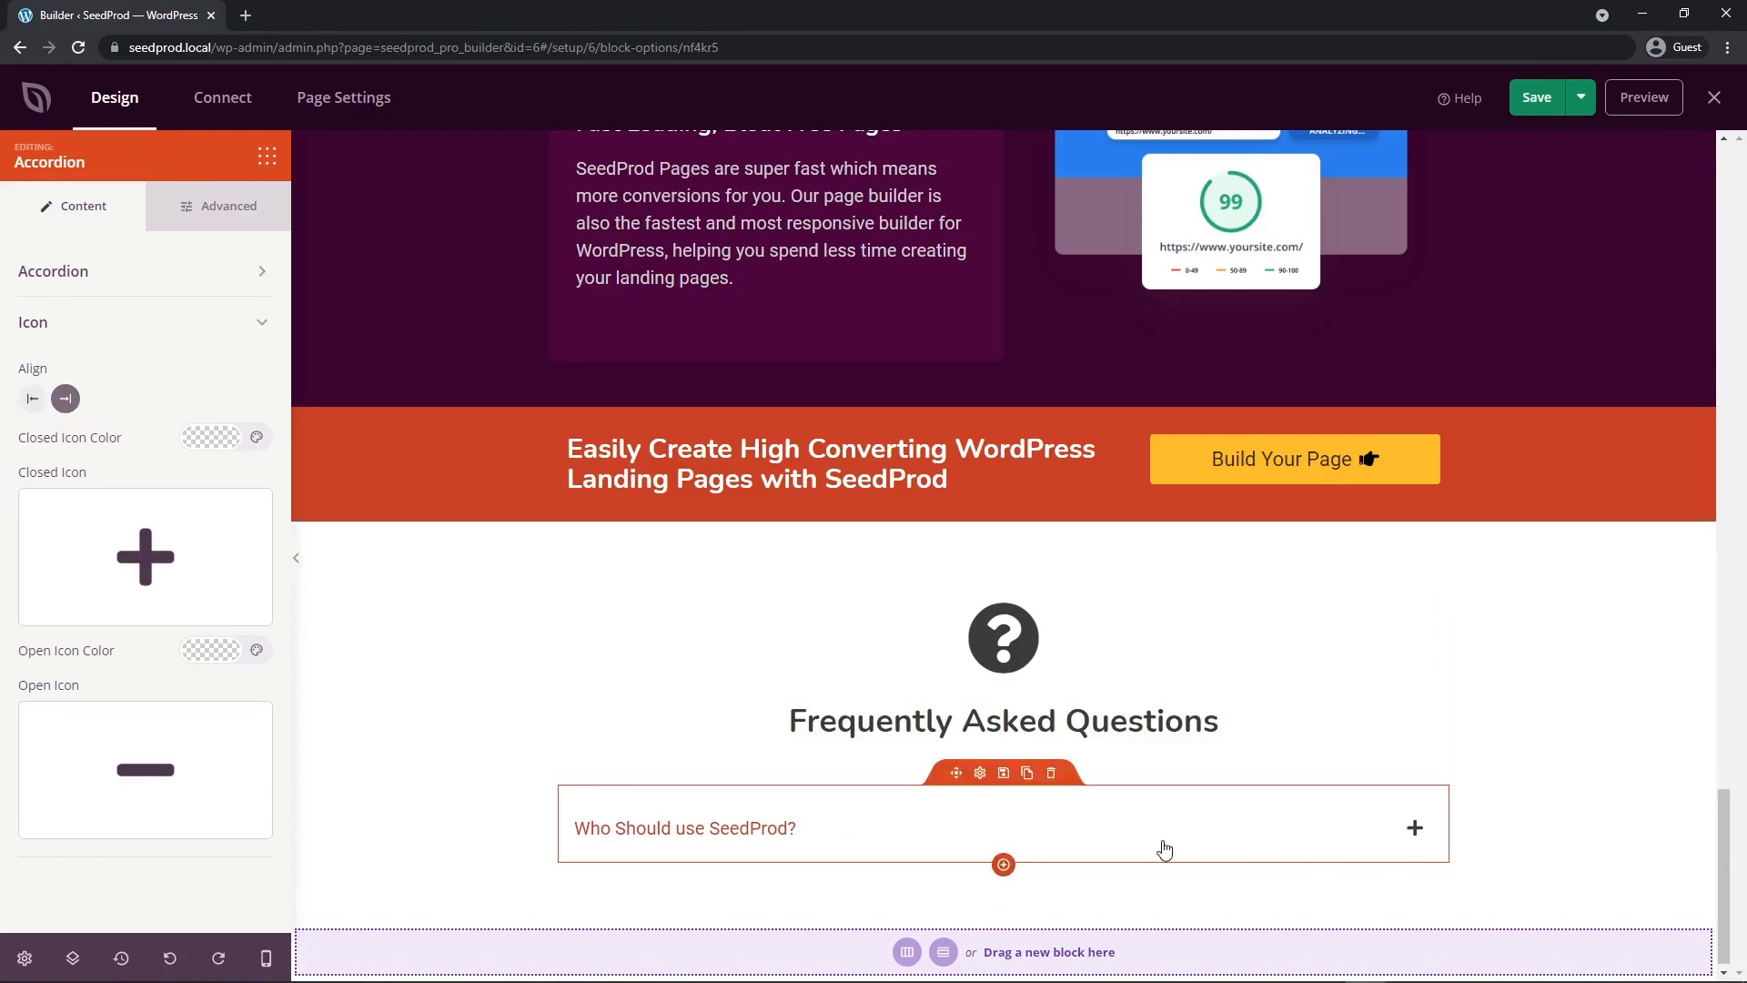
- Expand the accordion item in the page and set the accordion's header color to black
click(227, 211)
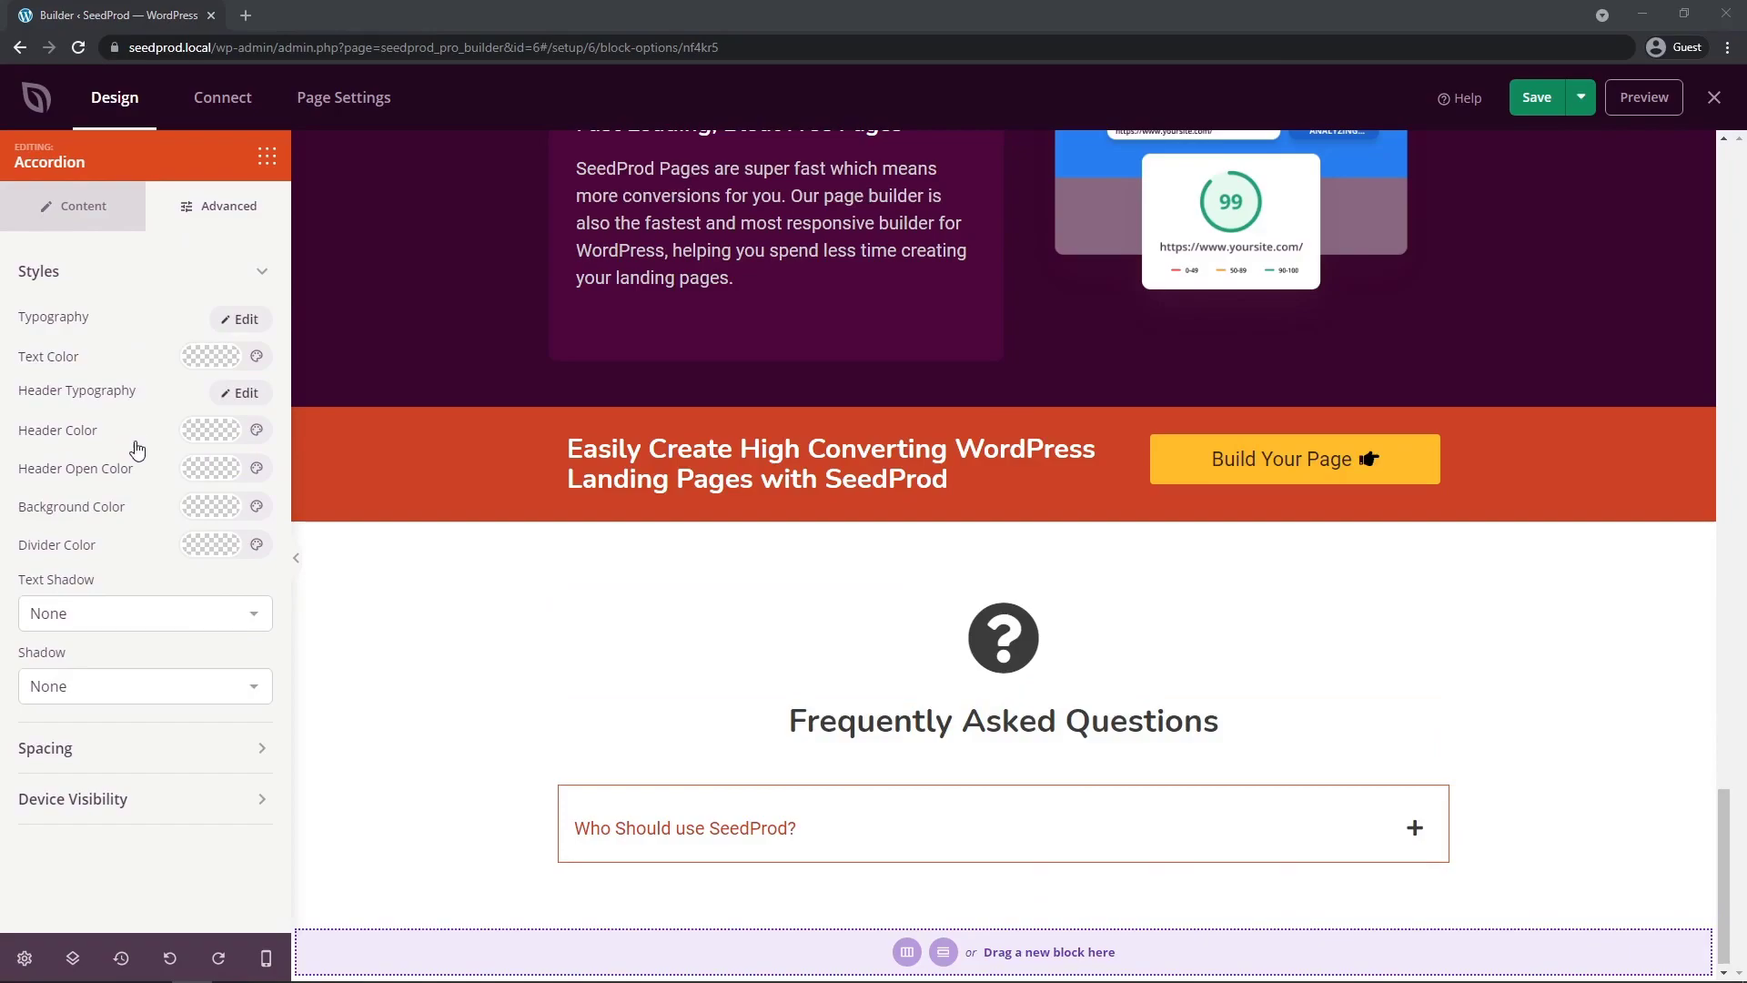
click(1145, 828)
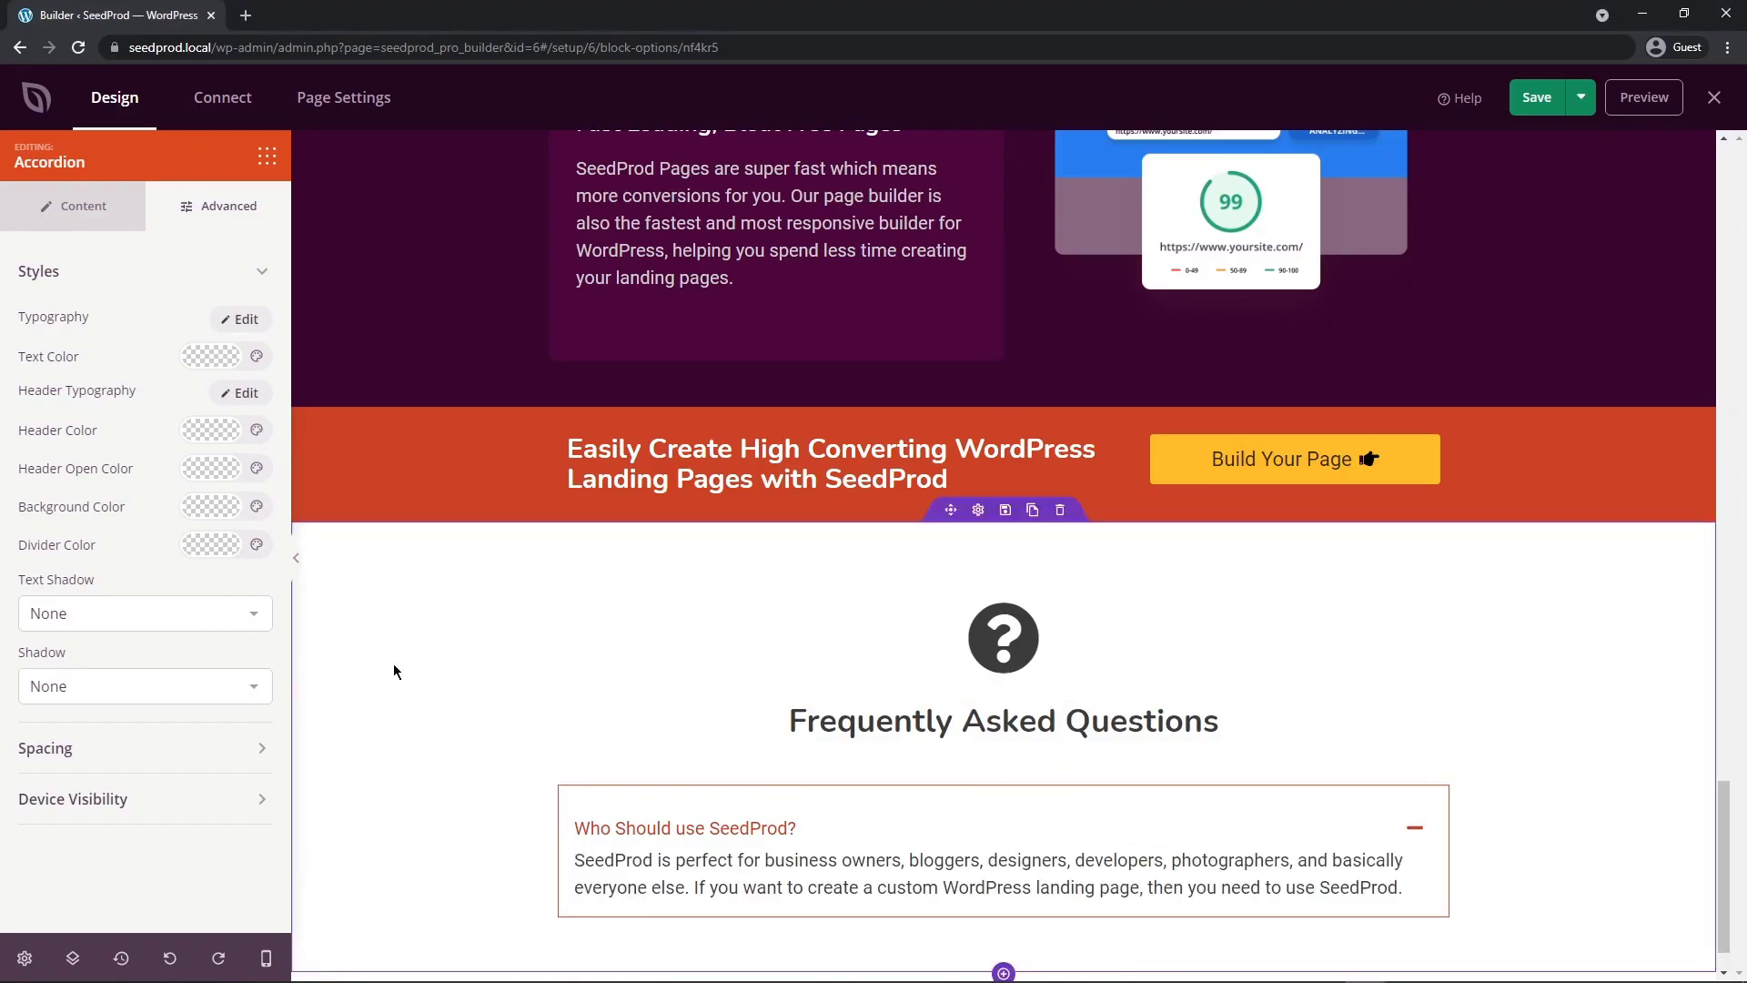
click(202, 437)
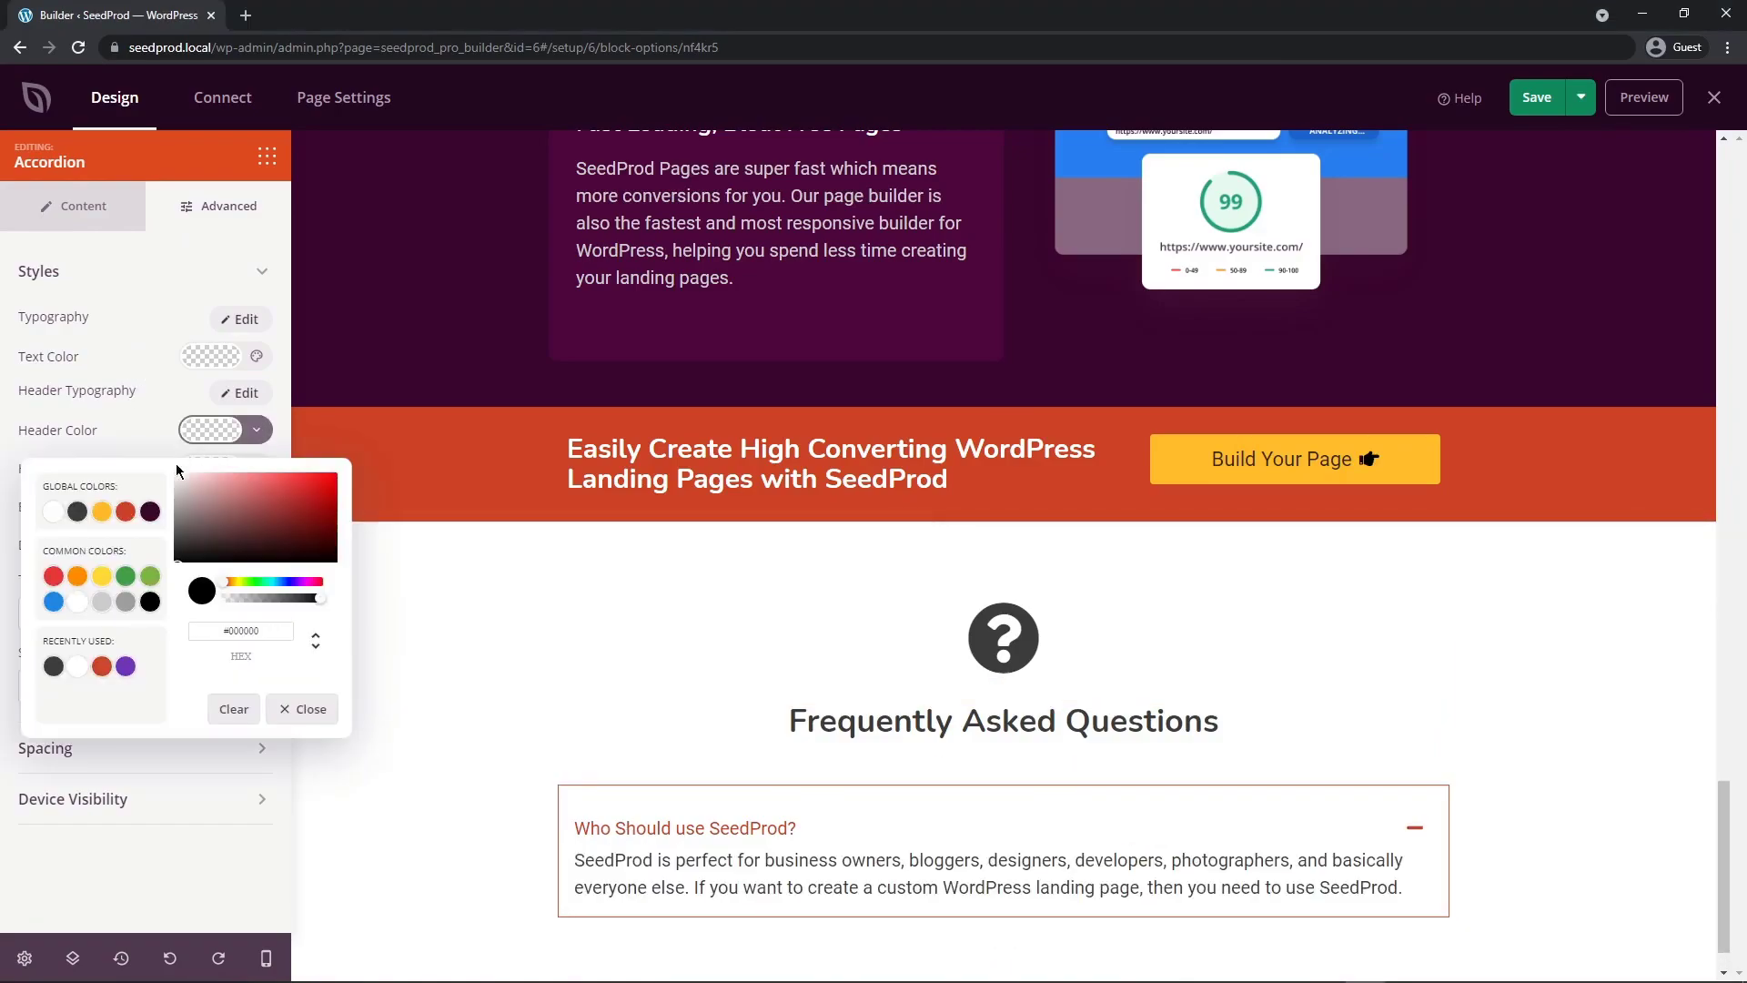
drag(218, 526, 154, 582)
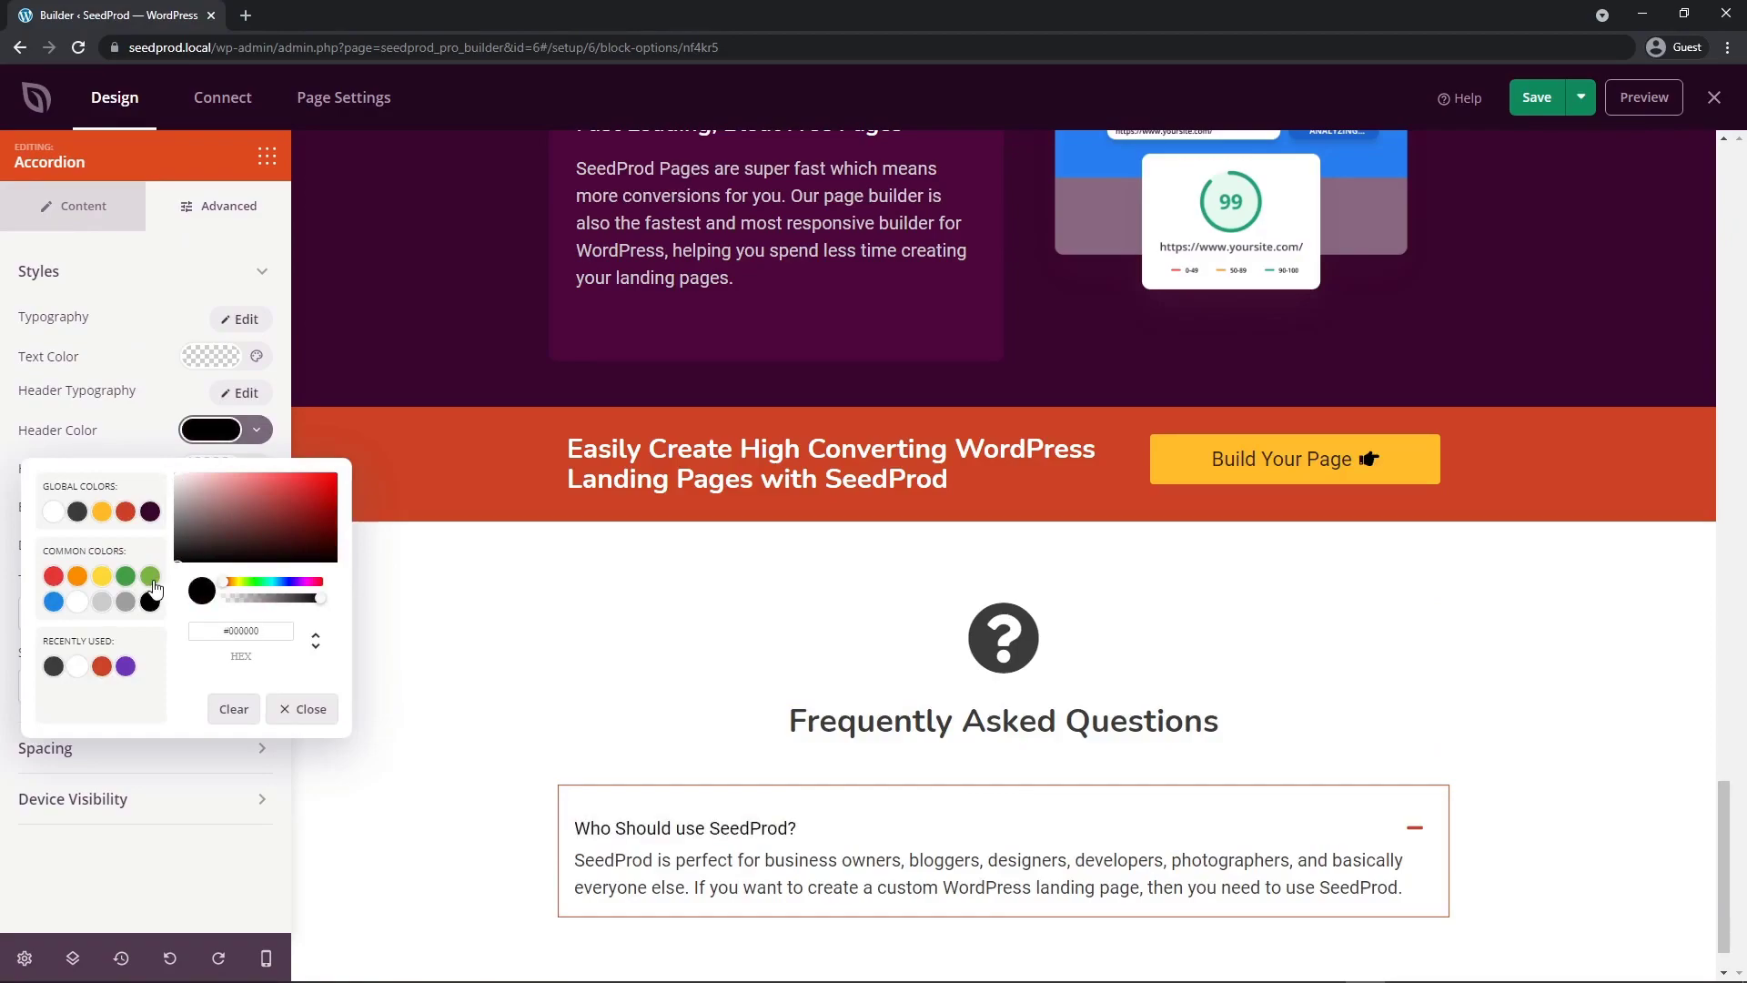
click(208, 807)
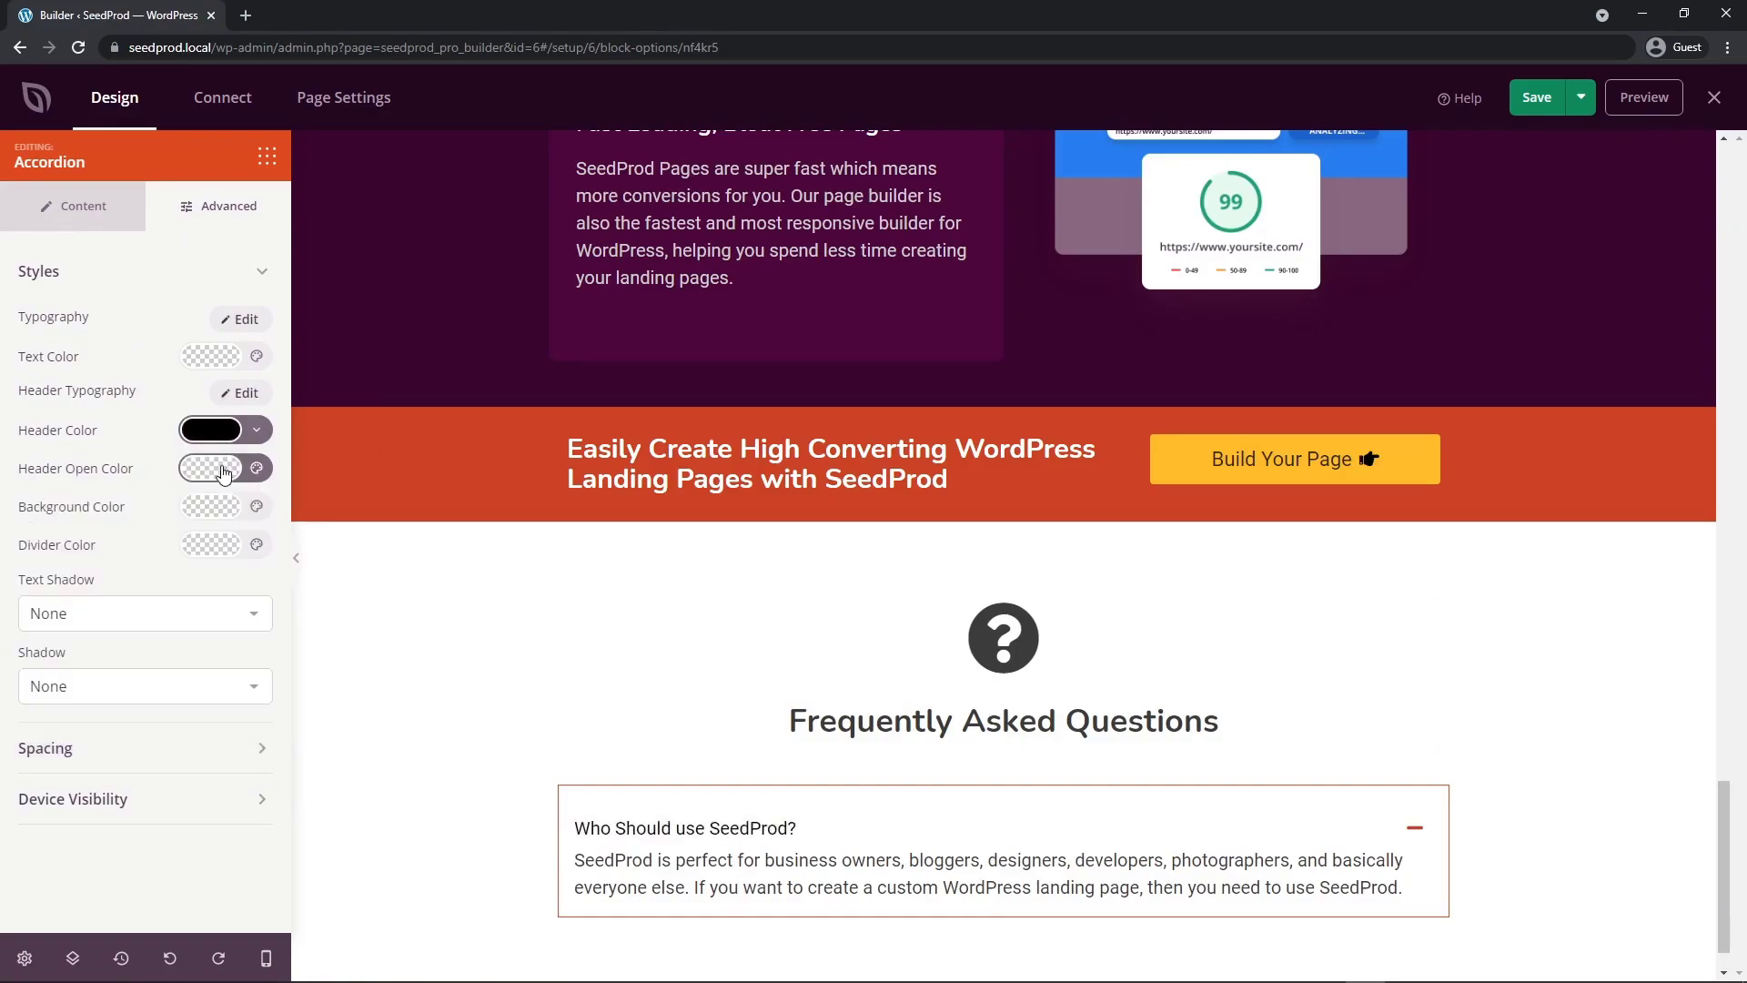
- Set the accordion's header open color to the orange-red global color and test it by collapsing and expanding the item
click(202, 469)
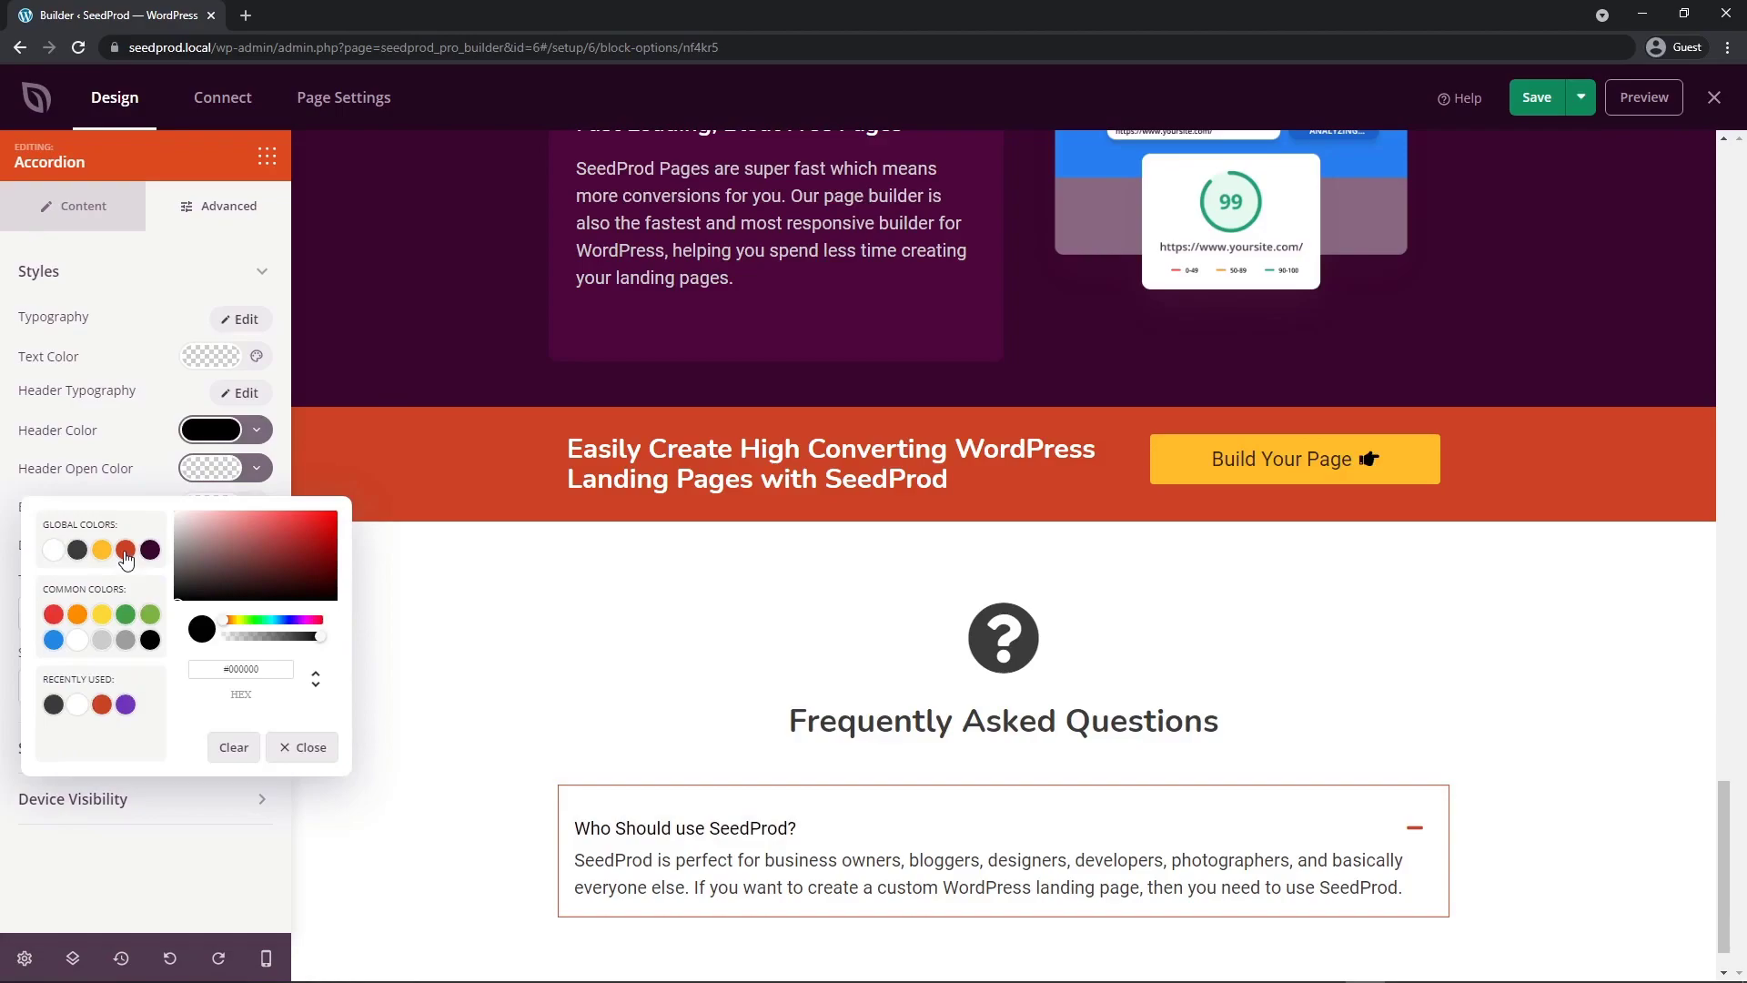
click(126, 550)
click(1414, 829)
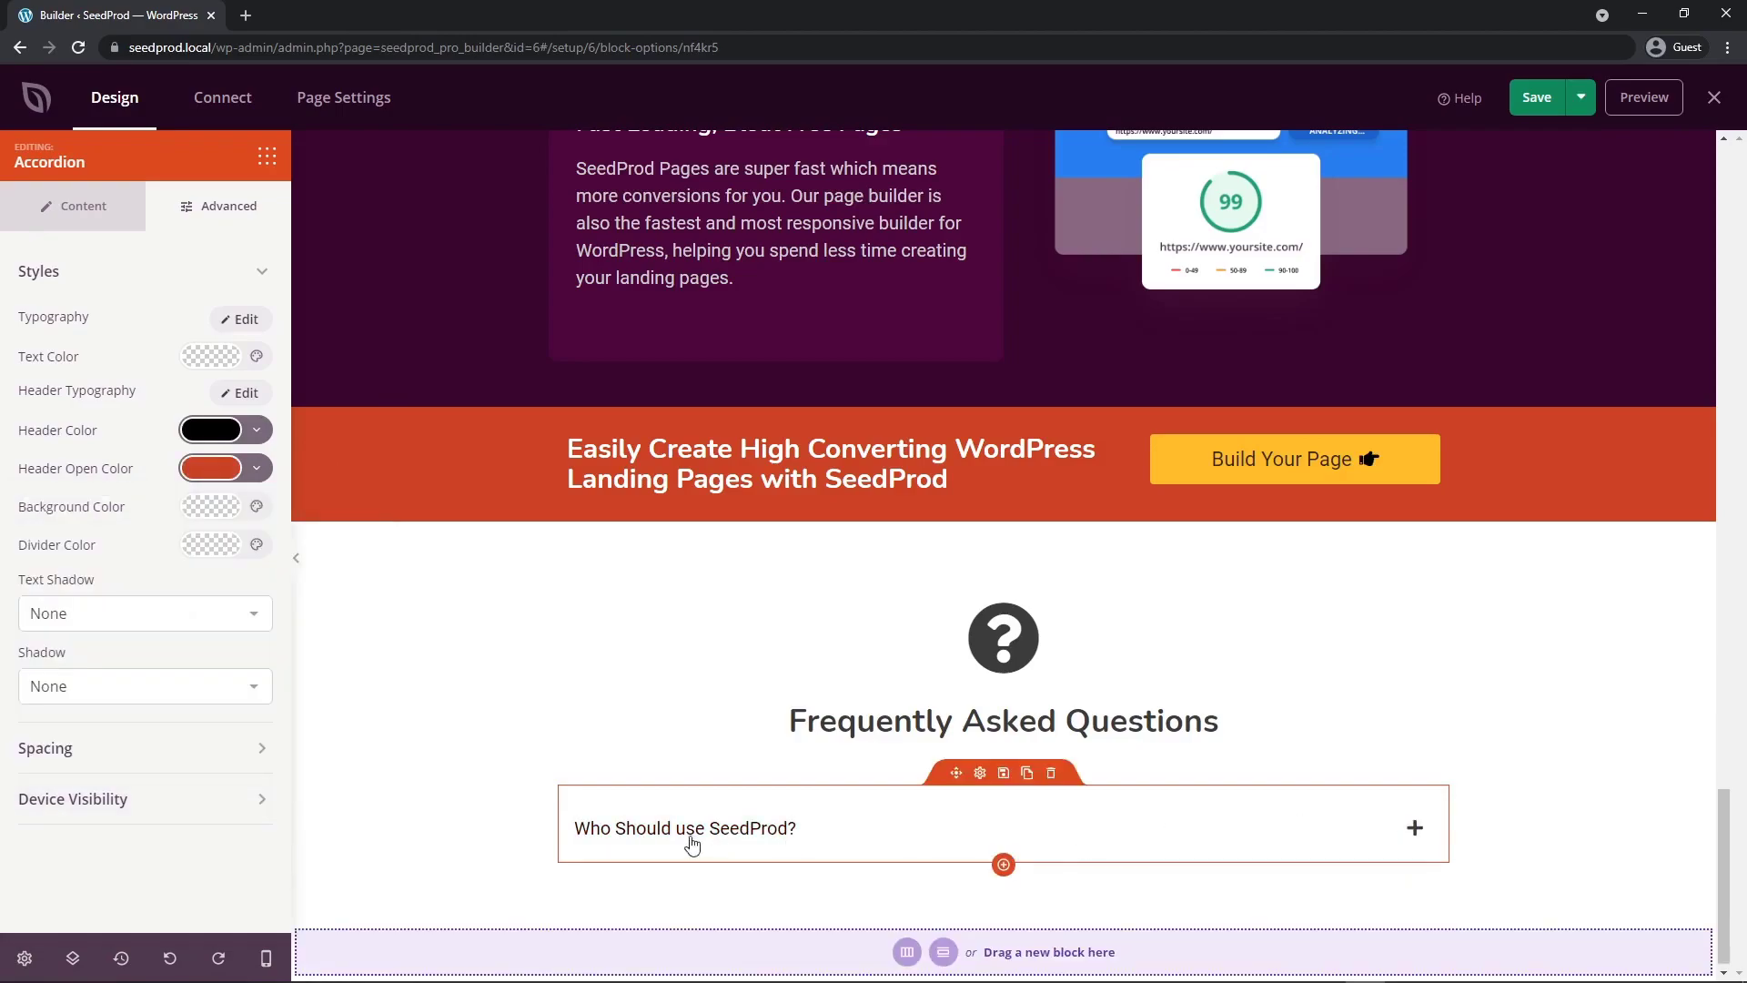
click(1415, 830)
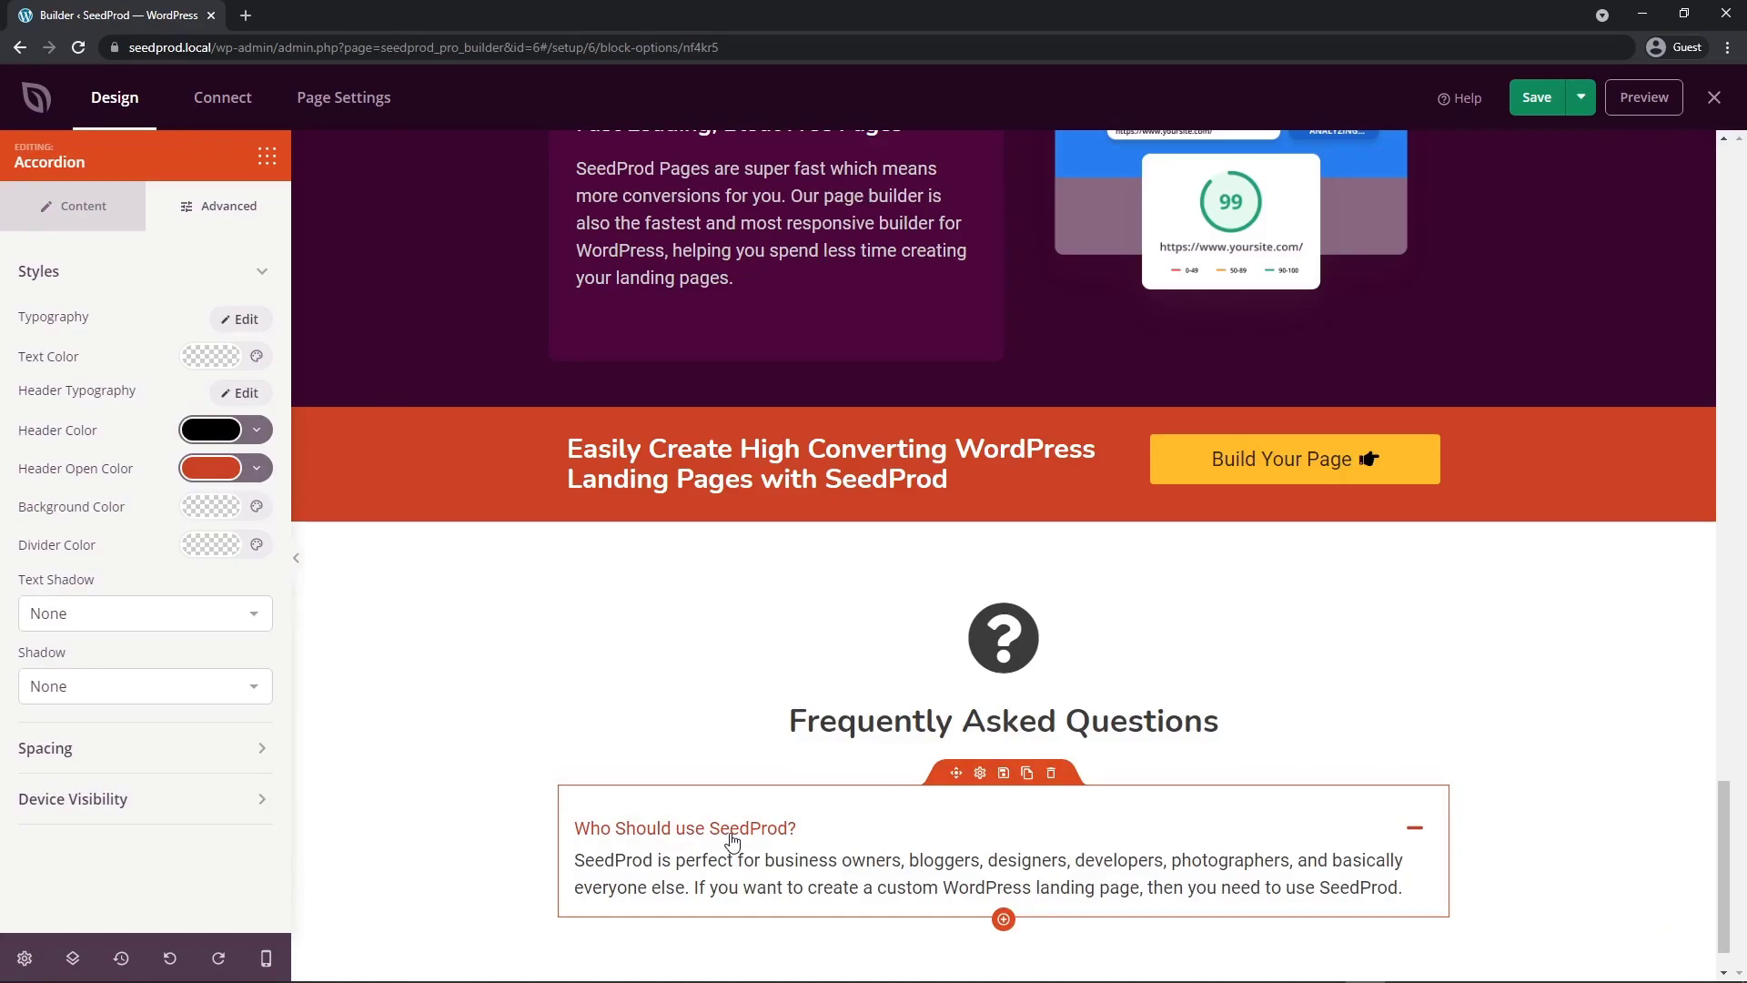
- Give the accordion a very light gray background color
click(208, 508)
drag(178, 572, 167, 561)
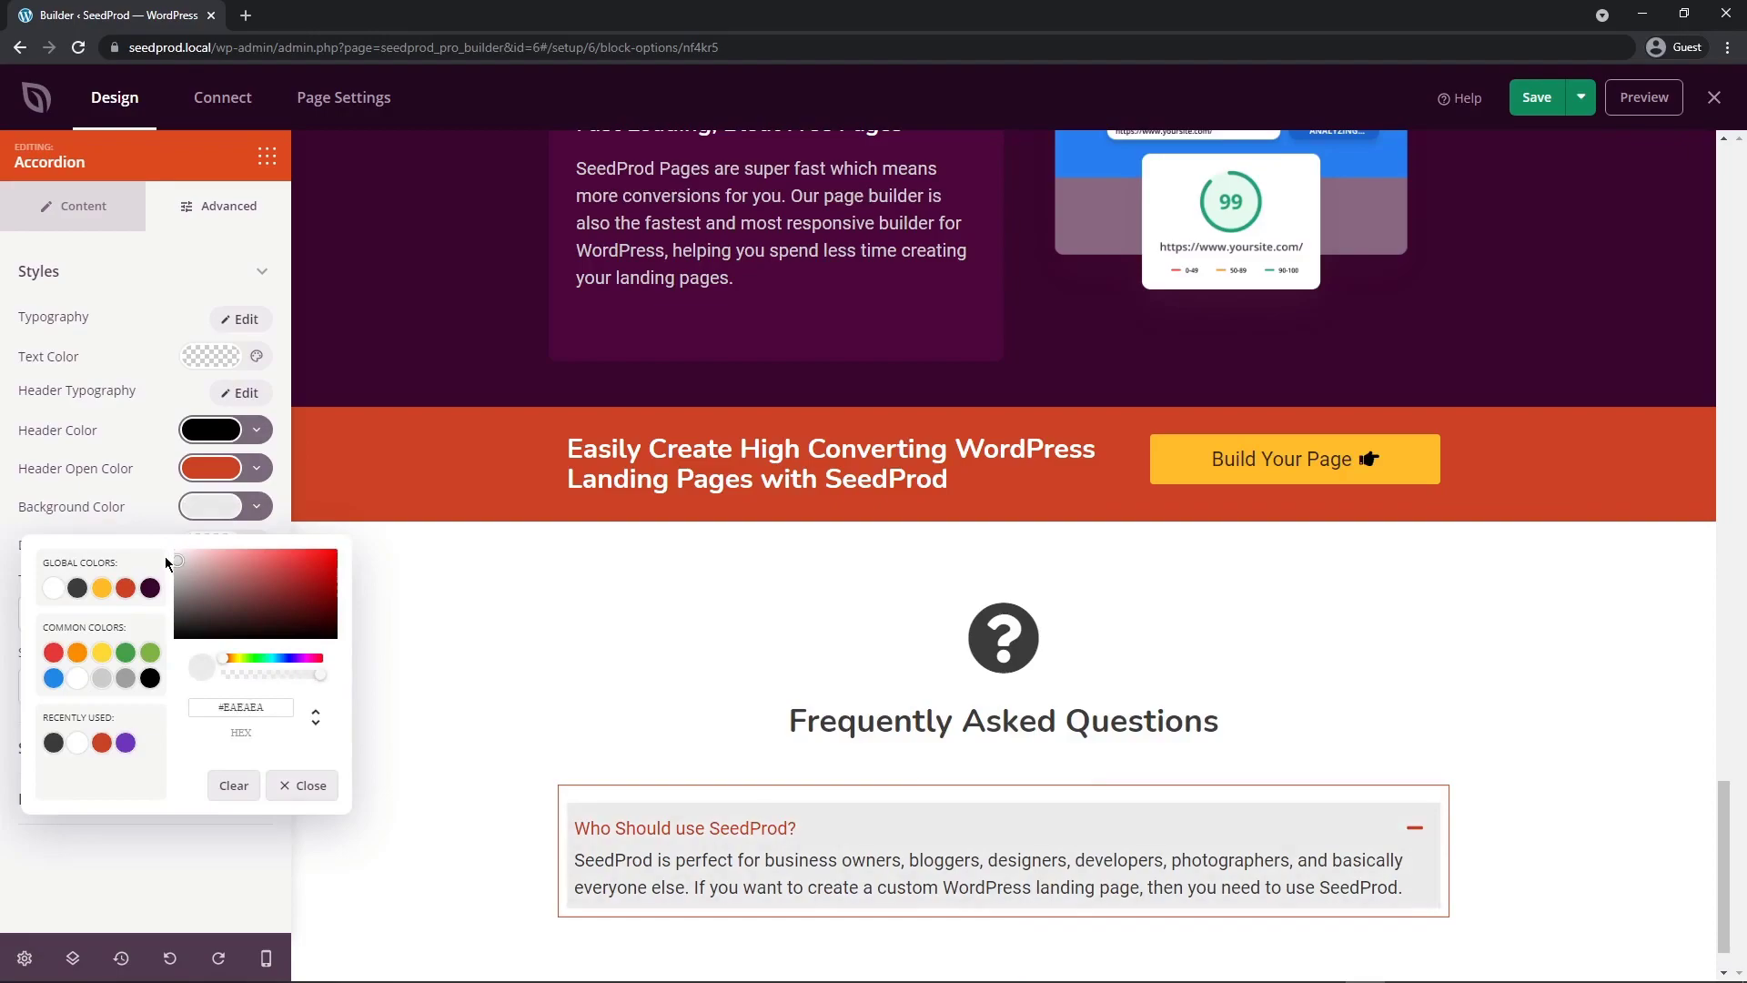
drag(164, 555, 162, 555)
click(115, 563)
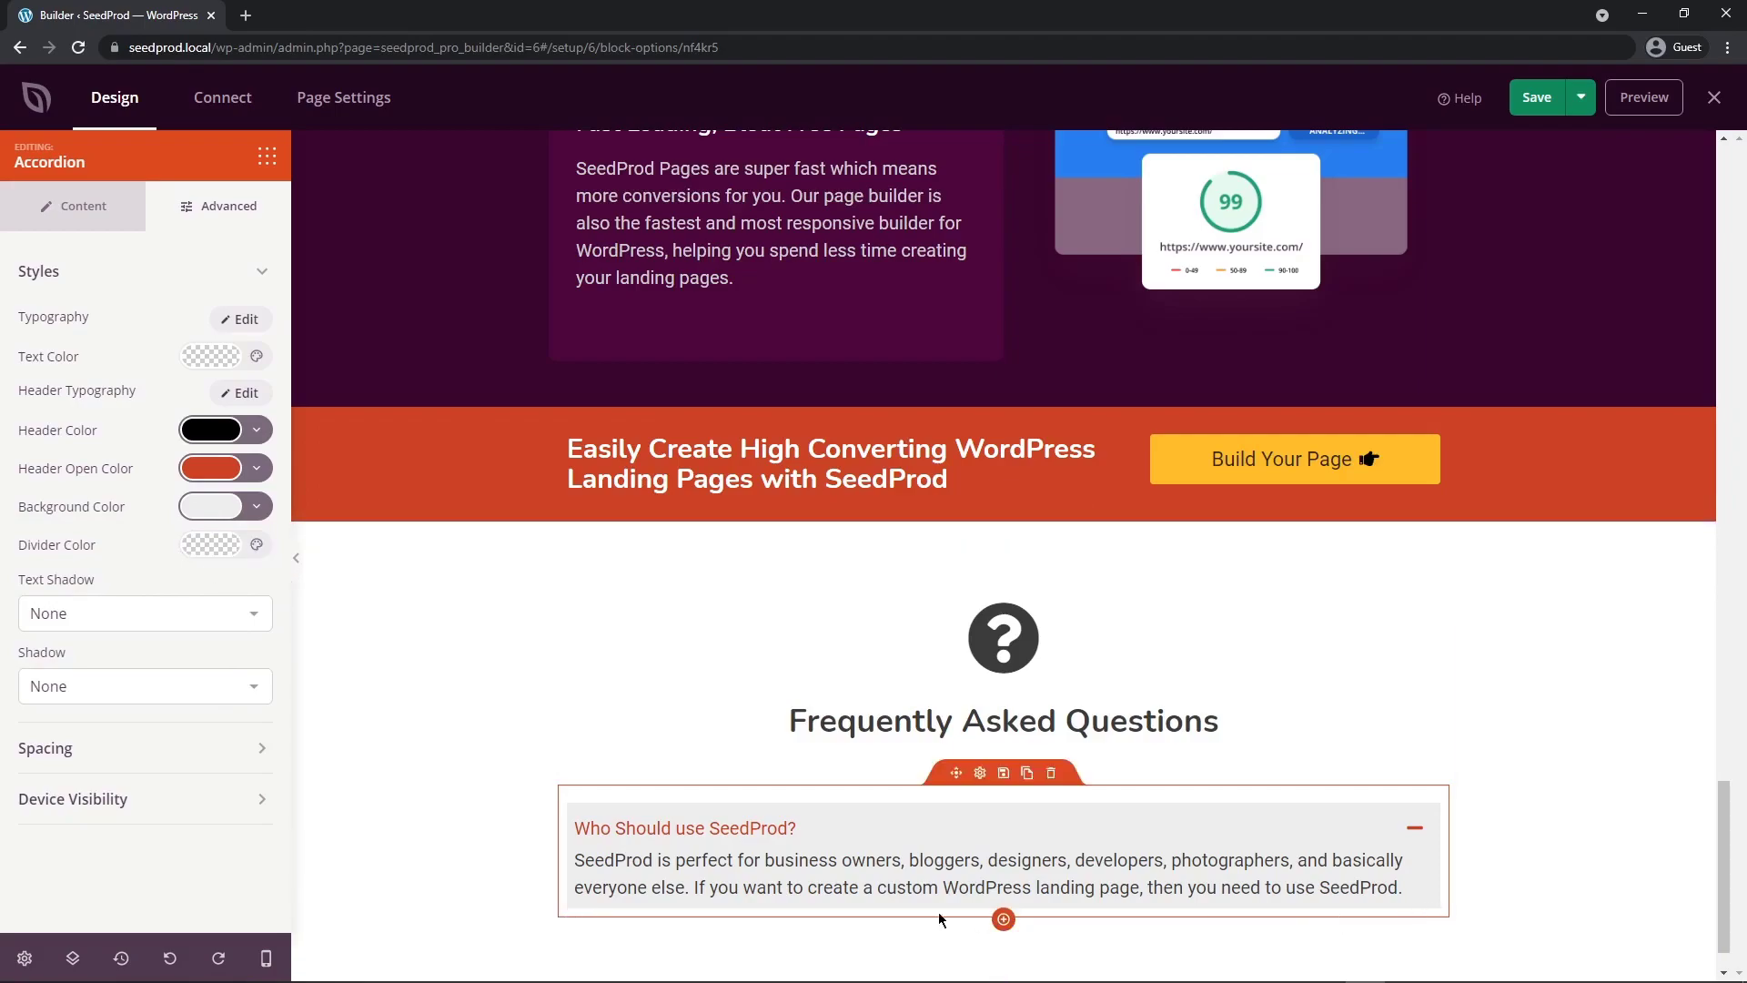
- Duplicate the "Who Should use SeedProd?" accordion item and set the accordion's divider color to light gray
click(91, 215)
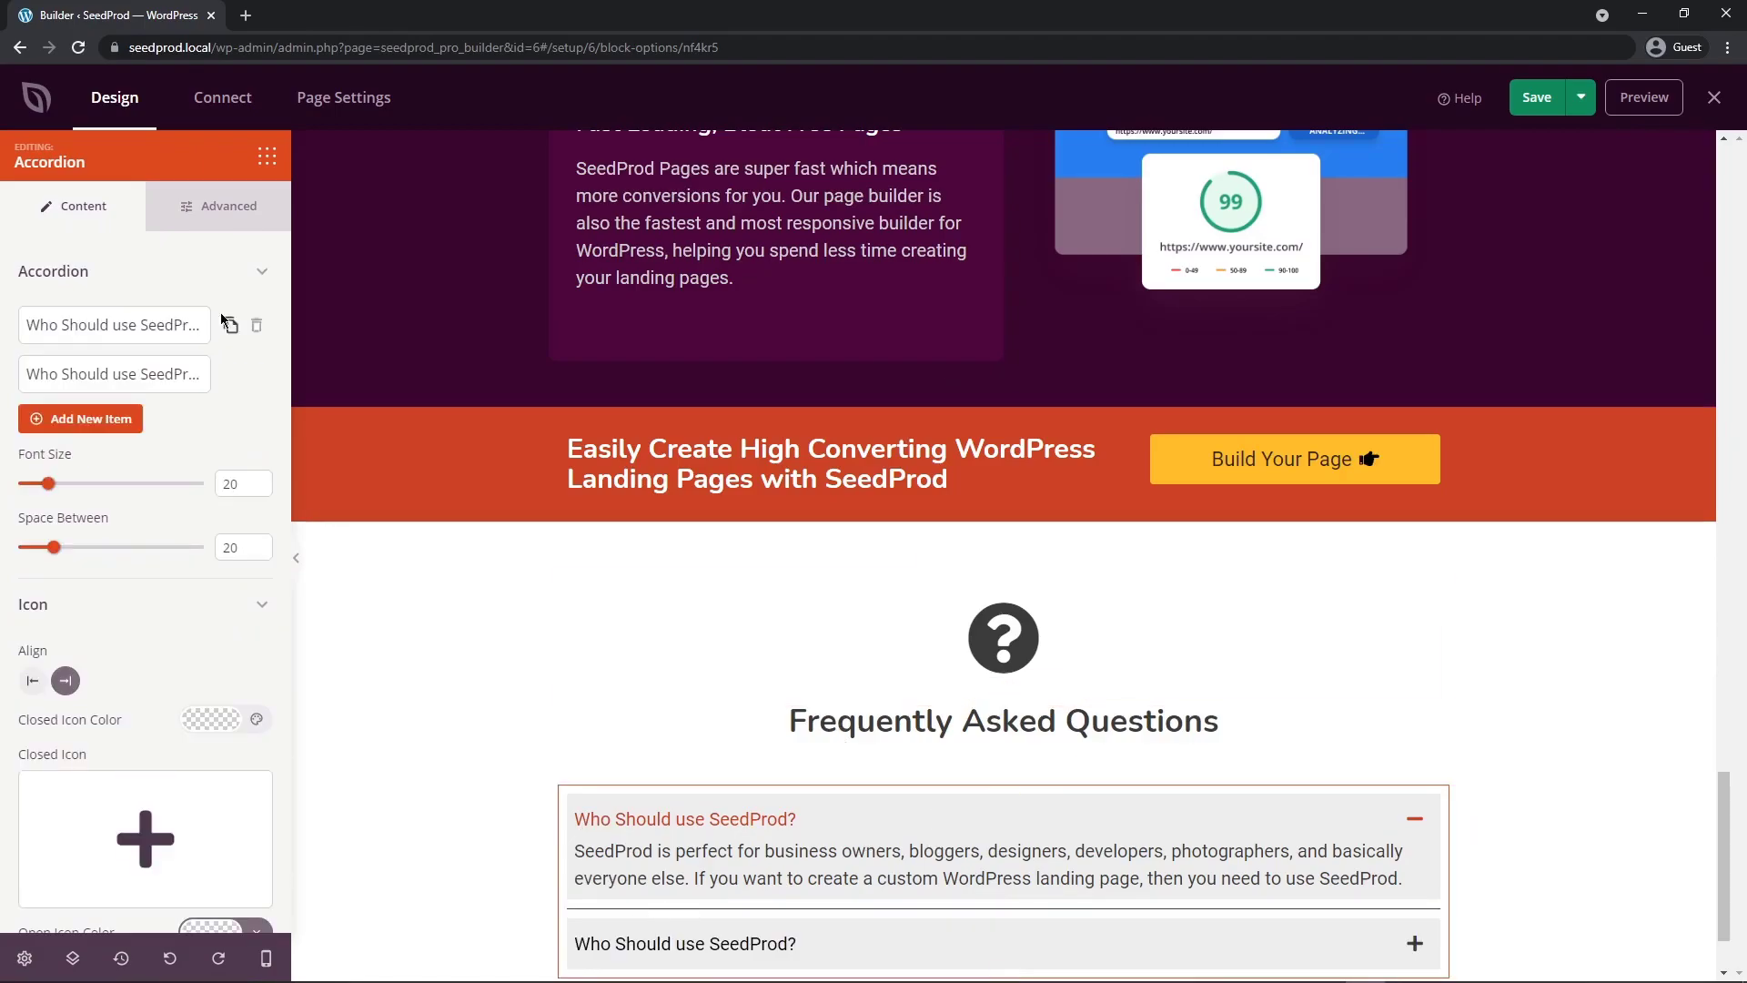
click(182, 219)
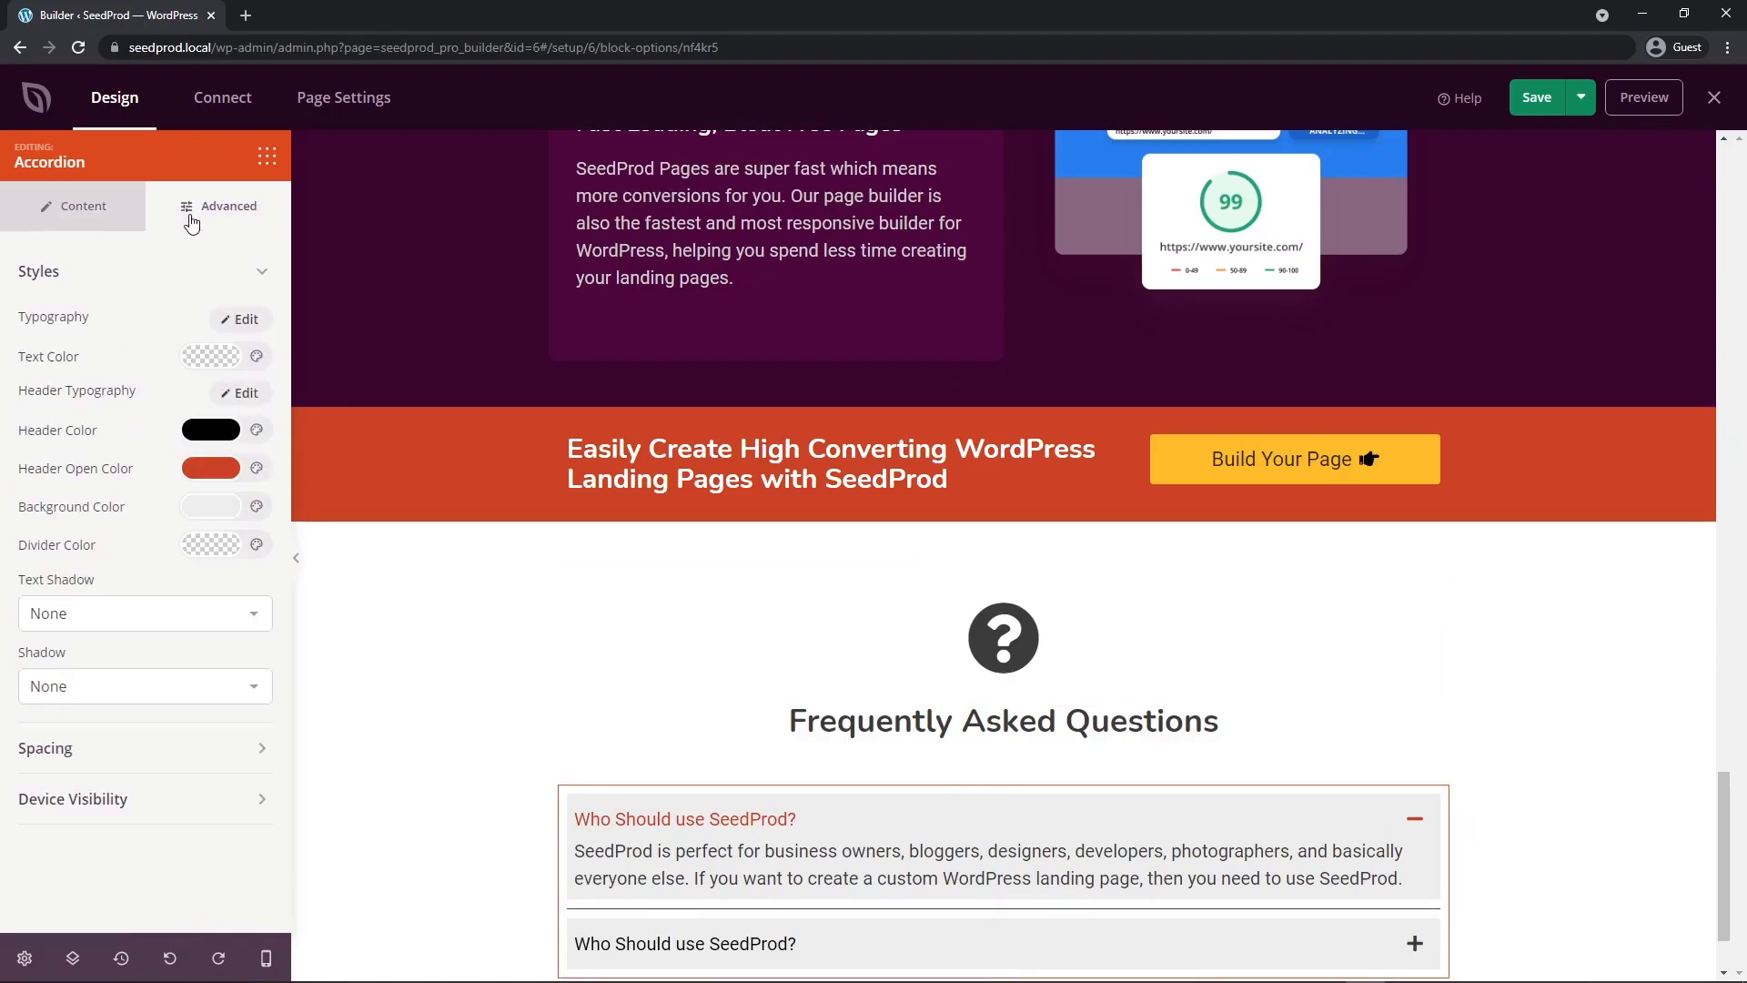
click(214, 551)
drag(197, 636, 153, 569)
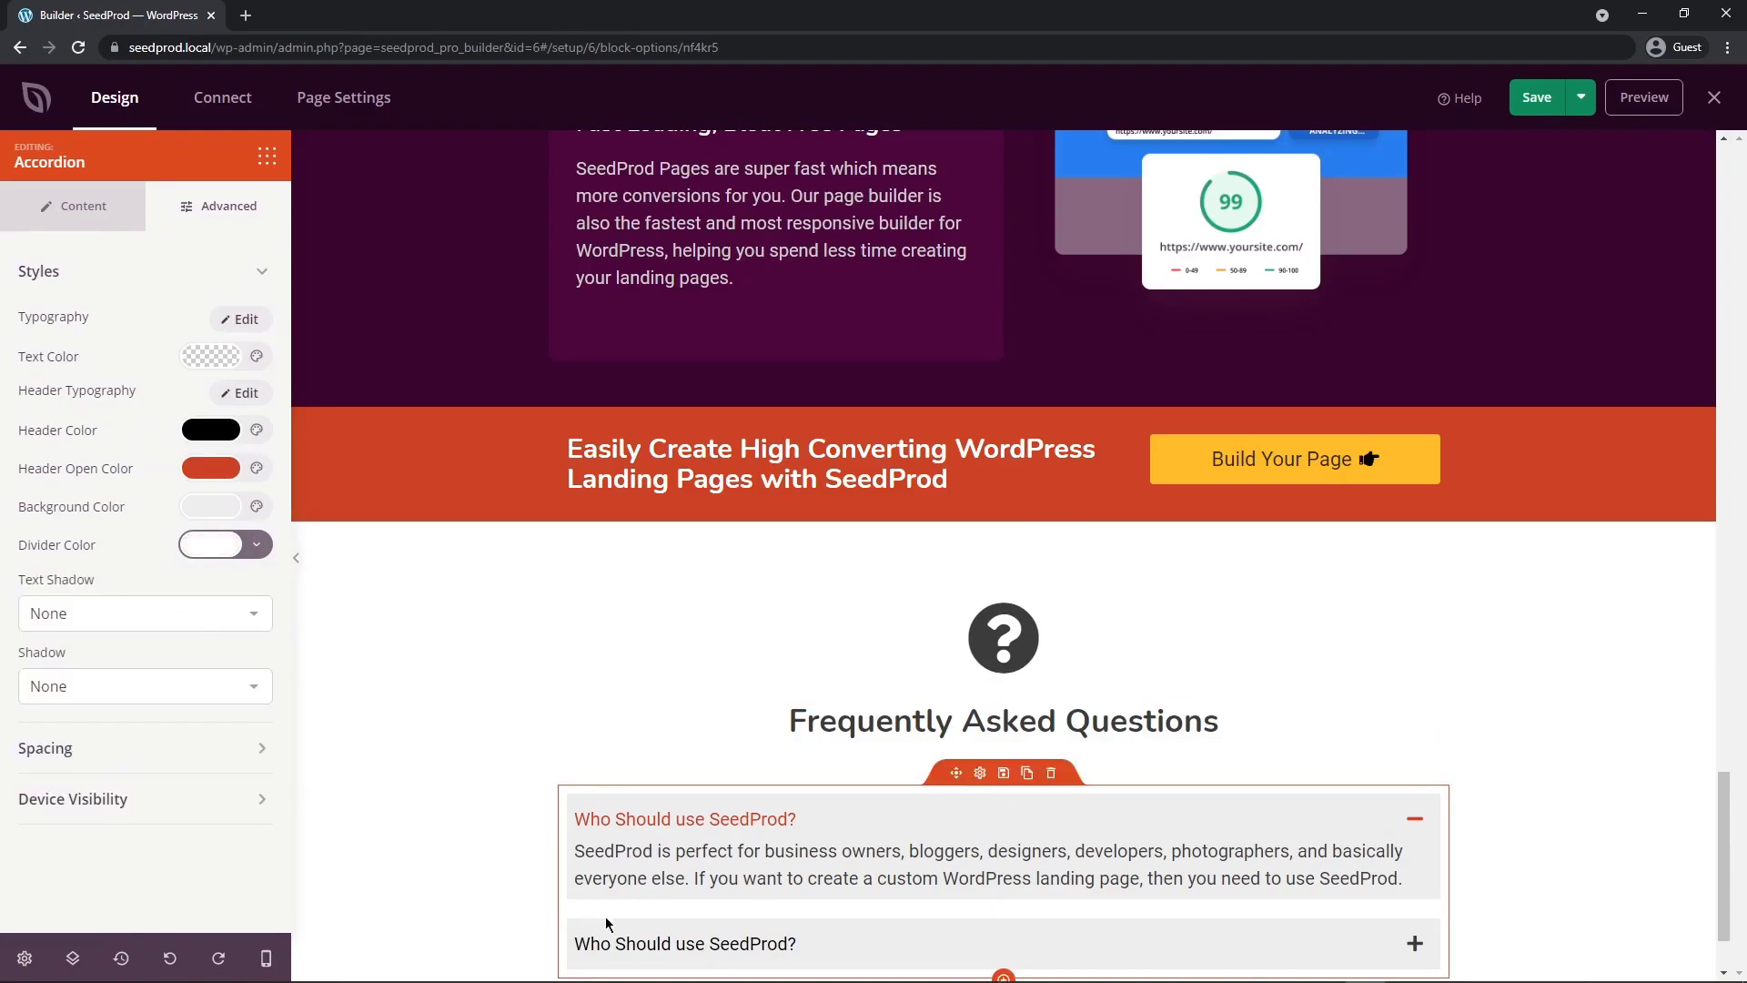
click(210, 544)
click(176, 601)
drag(175, 602, 176, 608)
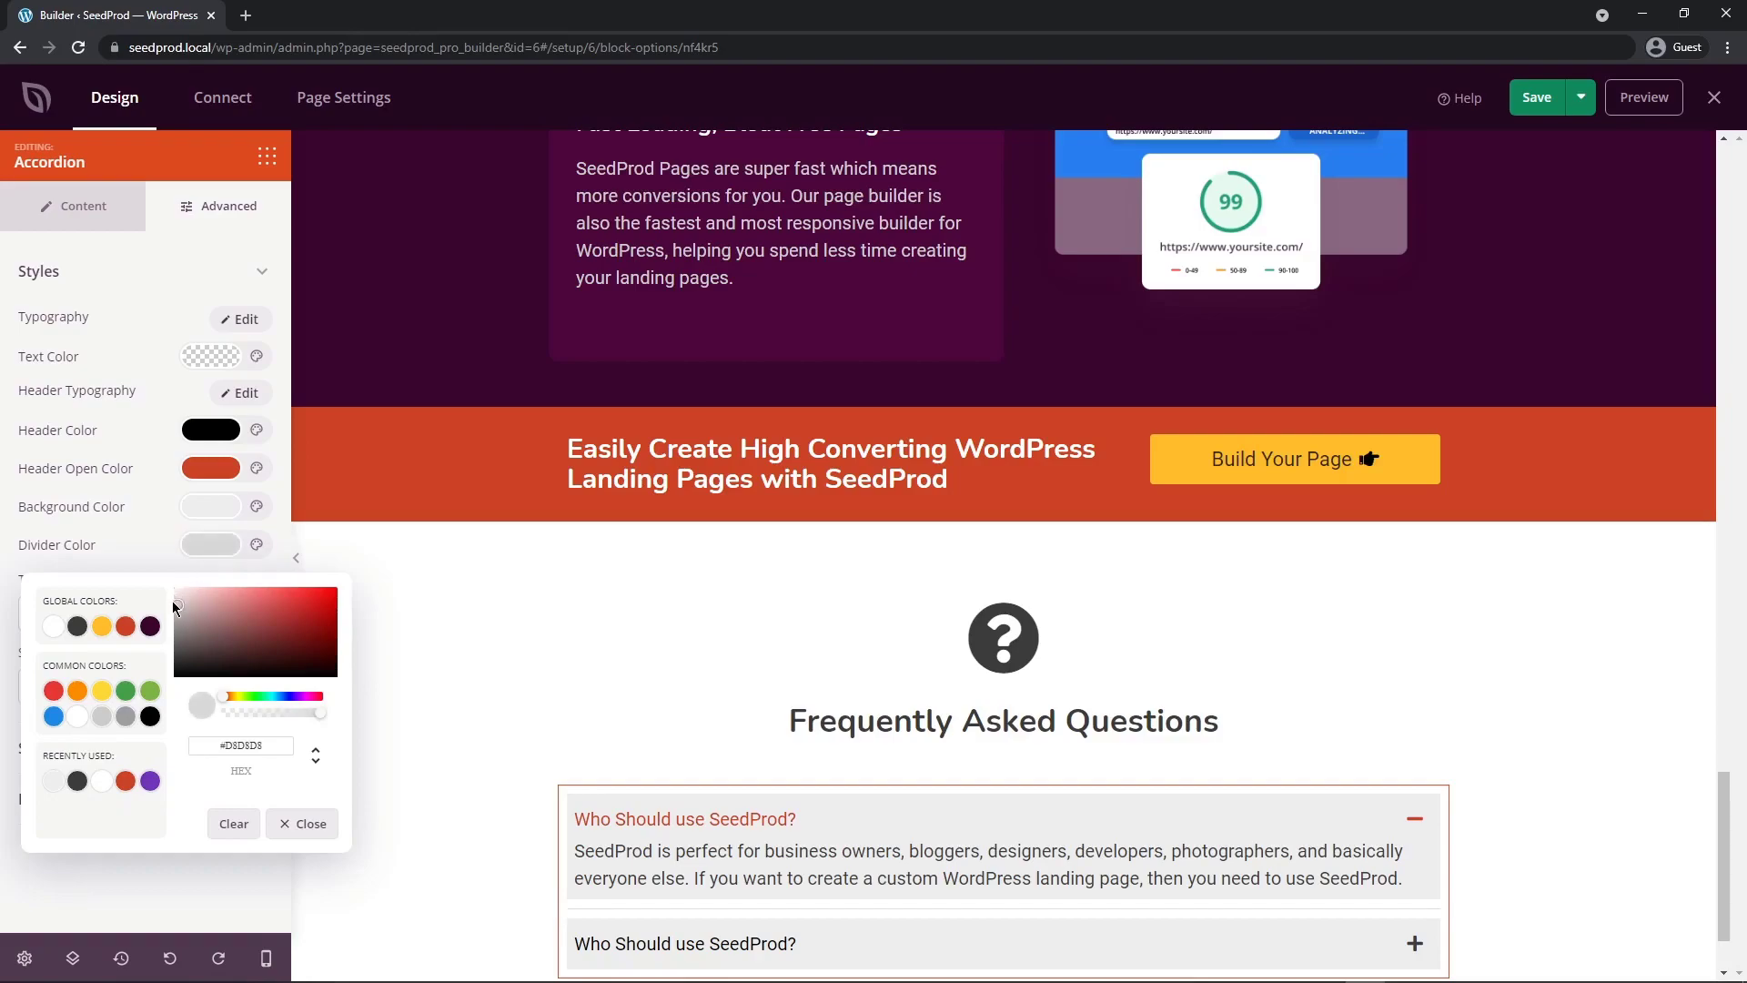
click(125, 549)
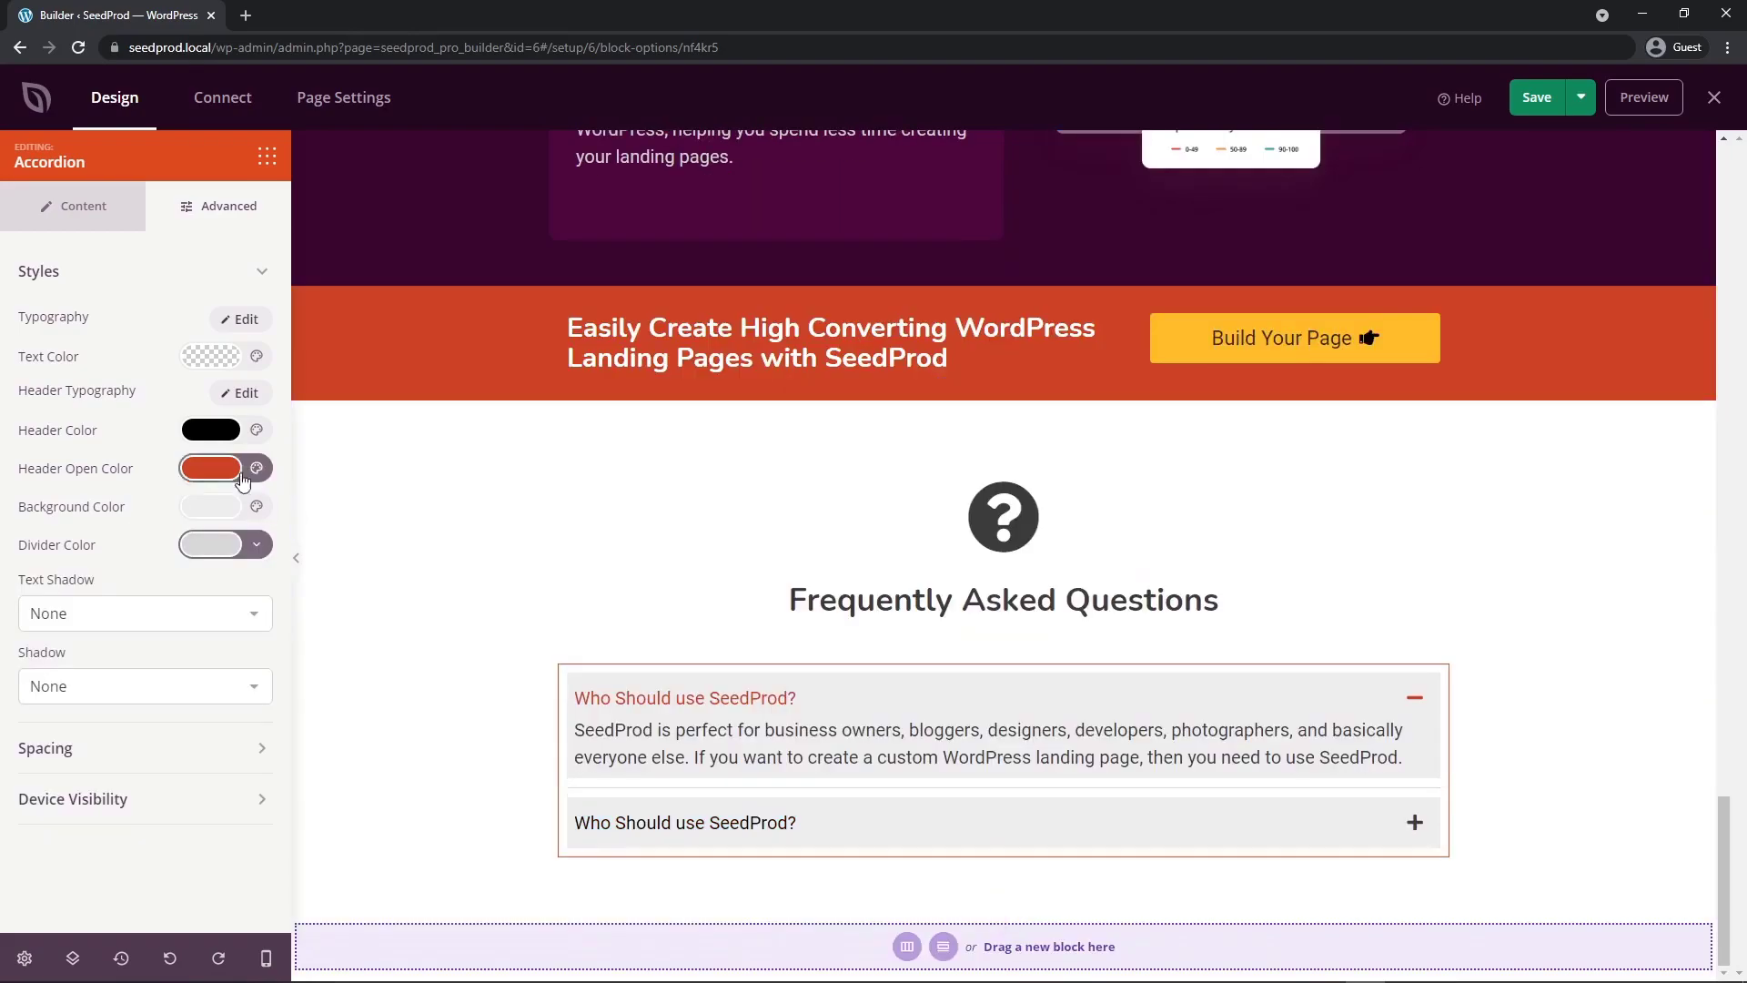
- Make the accordion's header typography bold
click(234, 394)
click(48, 772)
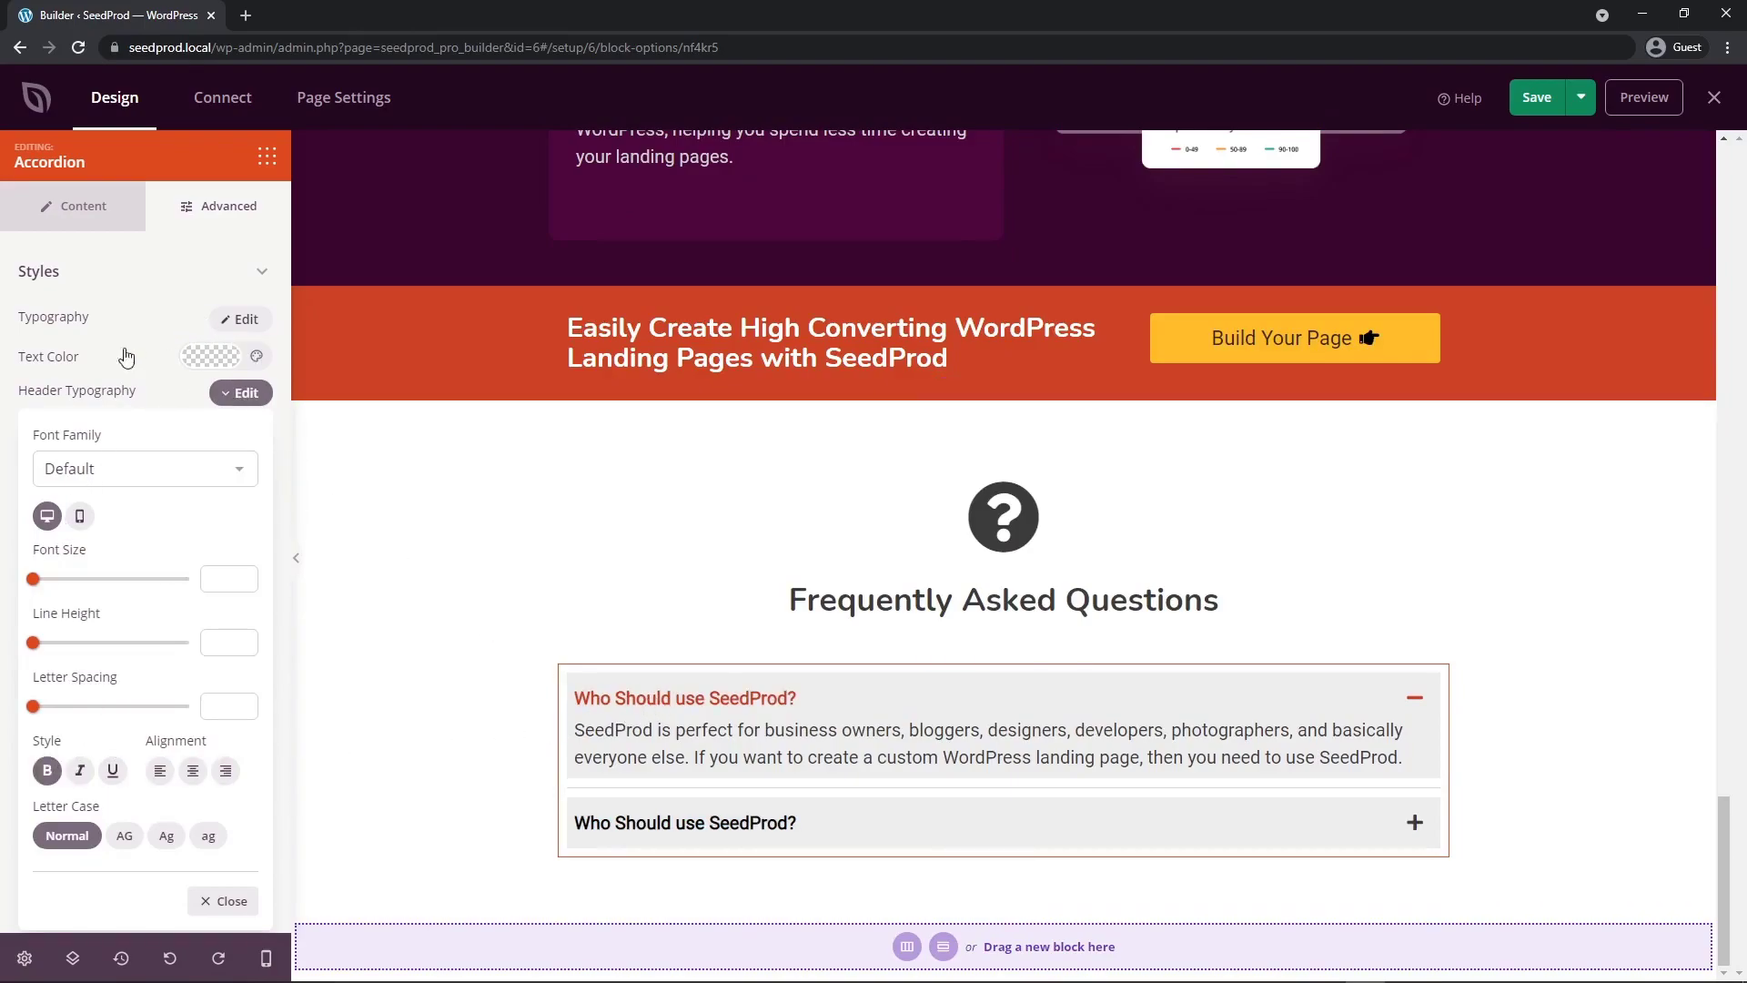
click(166, 276)
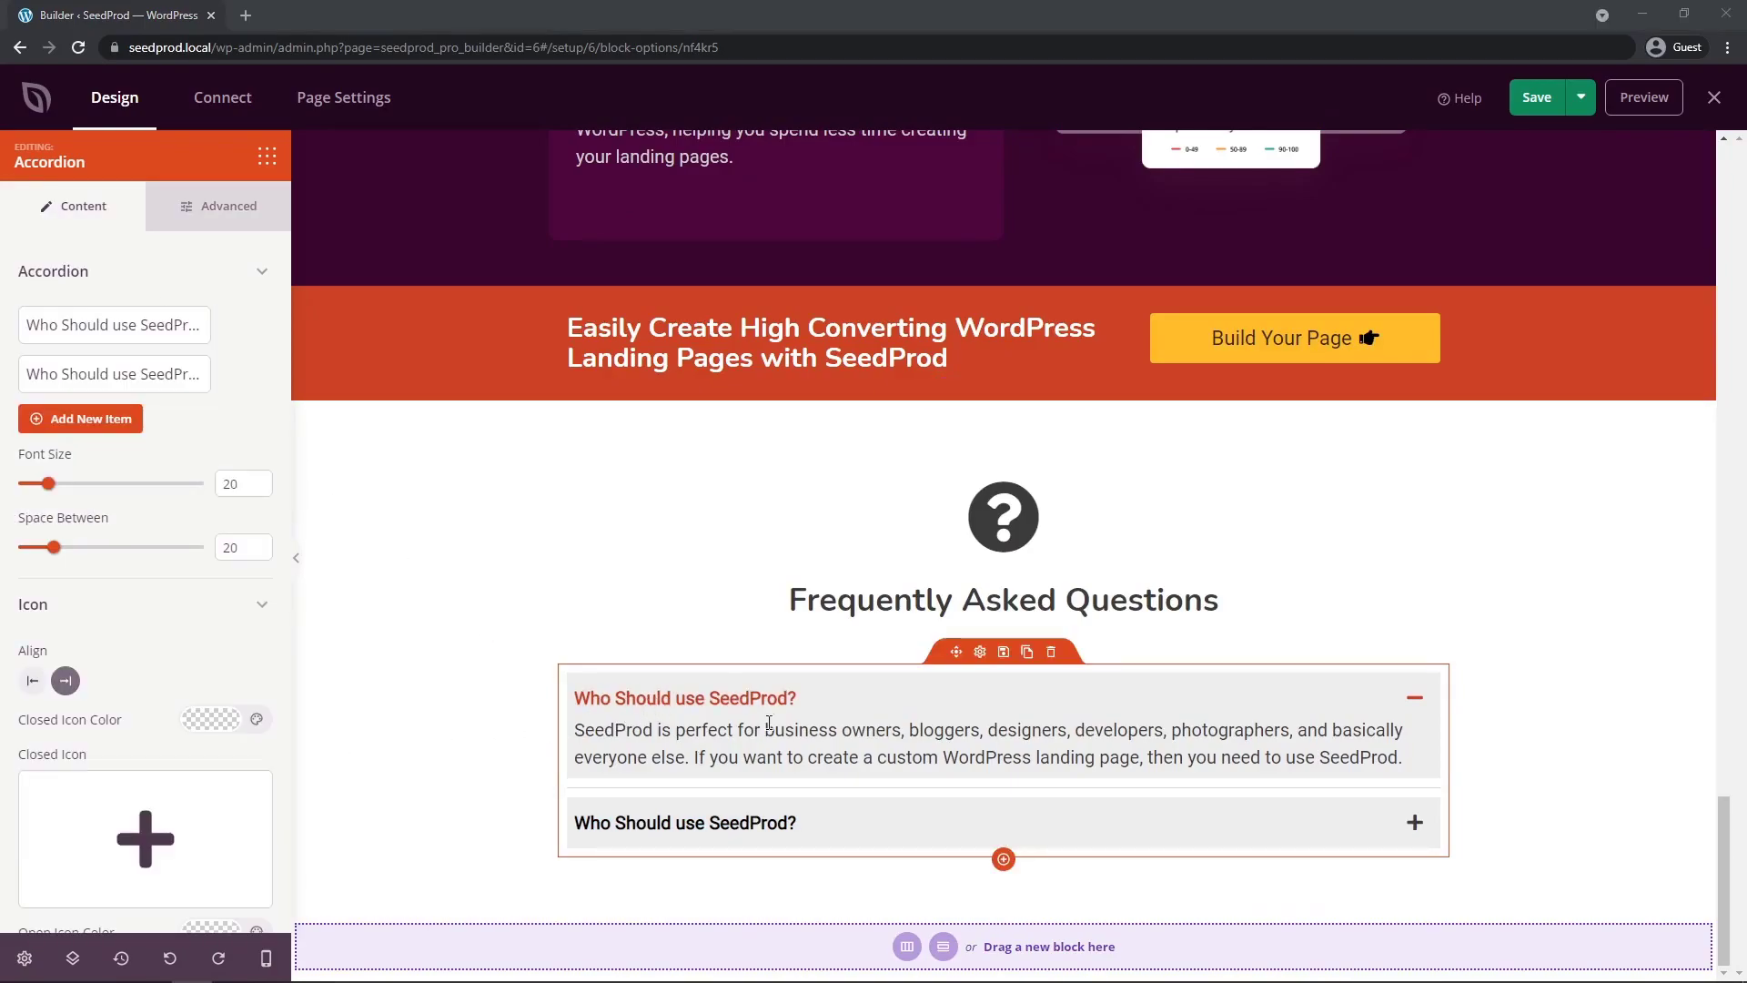
- Test the accordion by expanding and collapsing the "Will SeedProd slow down my website?" item
click(1415, 699)
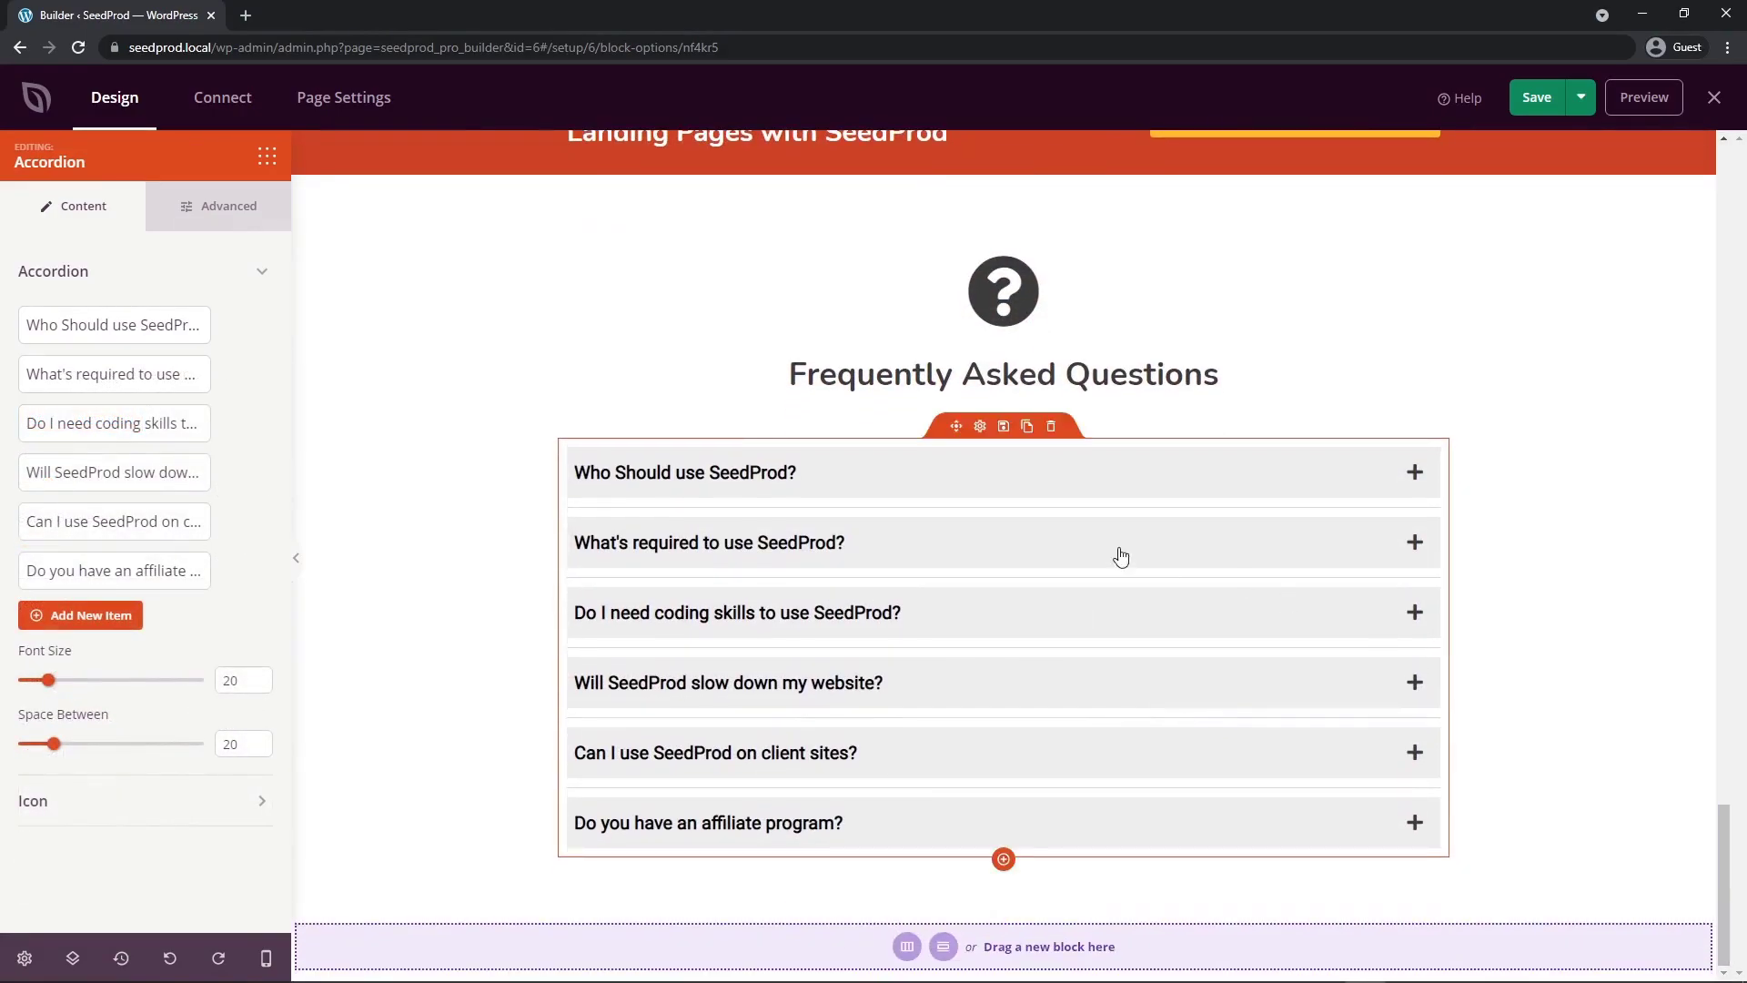
click(1412, 681)
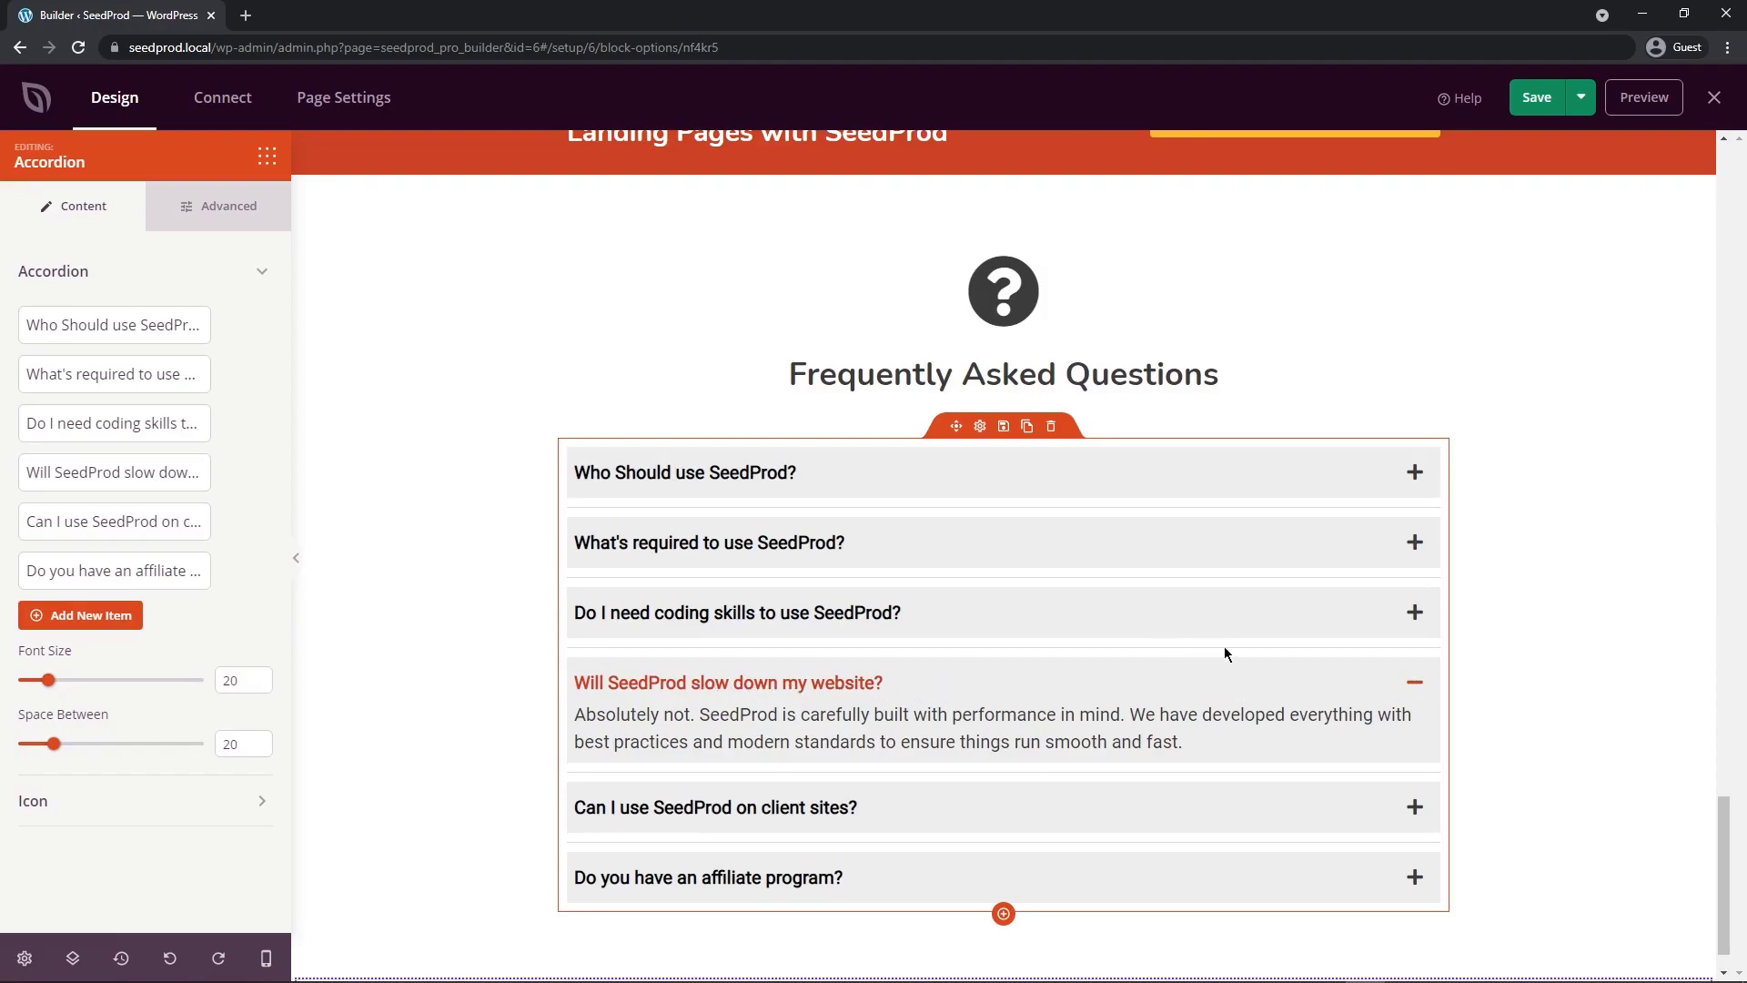
click(1415, 685)
click(1414, 685)
click(1415, 684)
click(1414, 685)
click(910, 742)
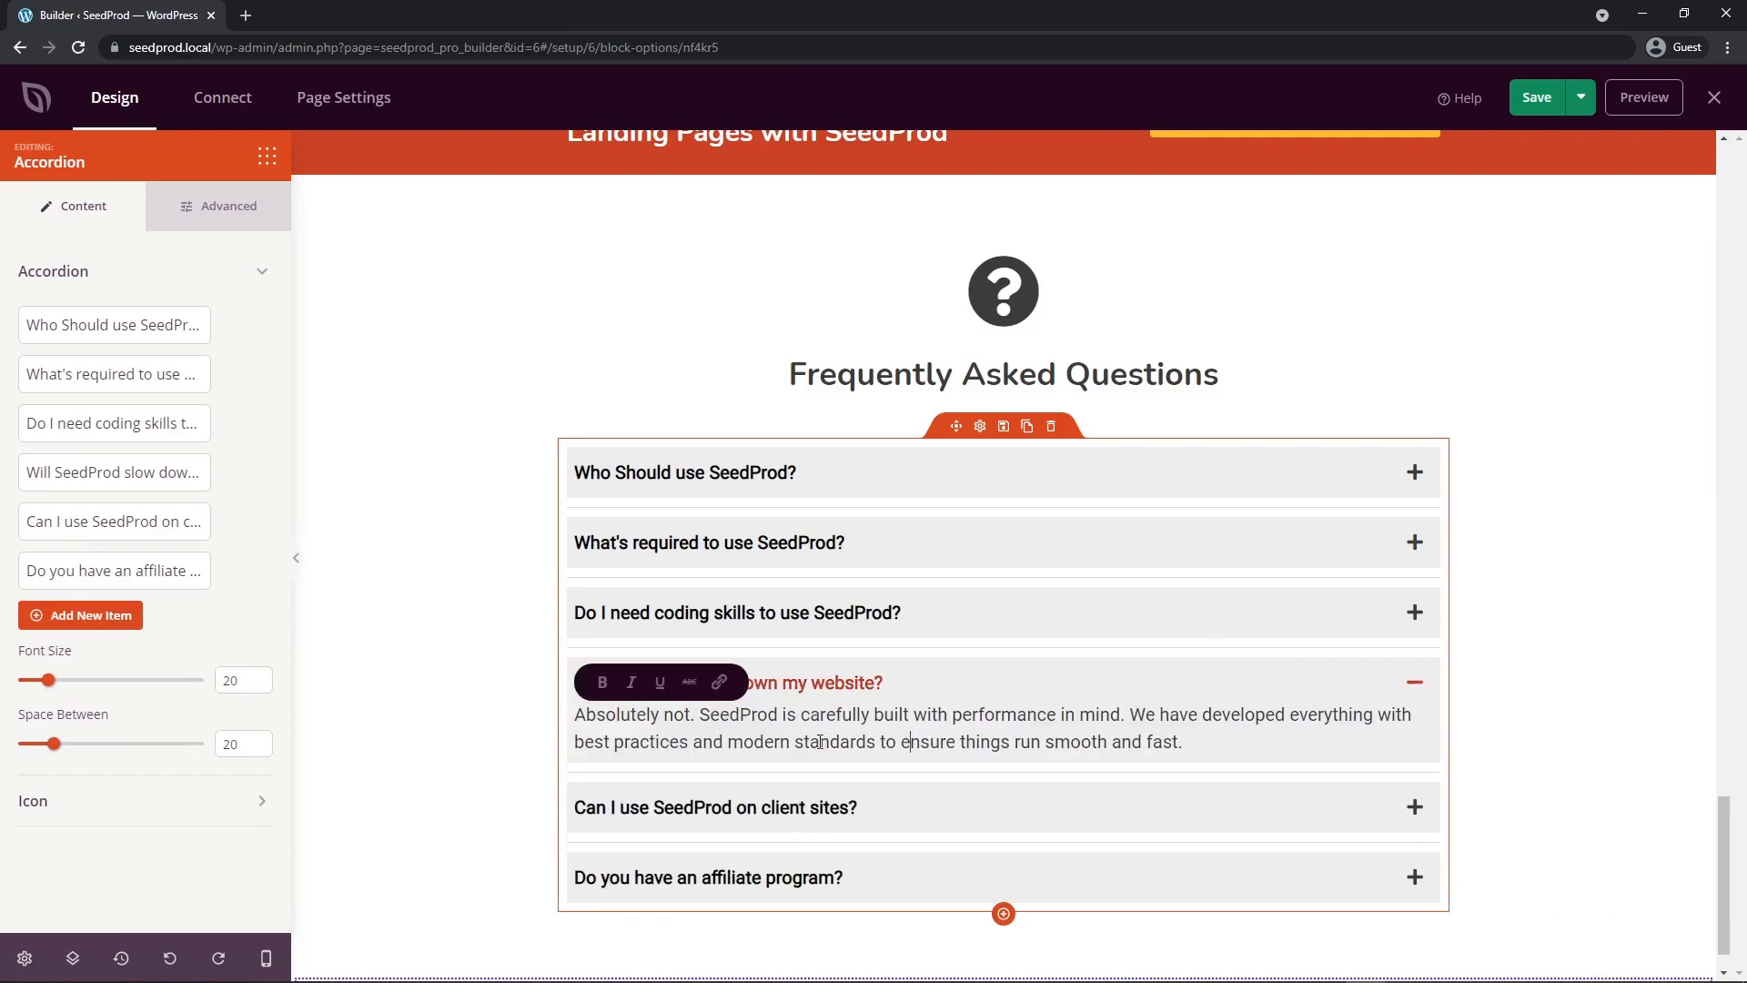
click(1414, 684)
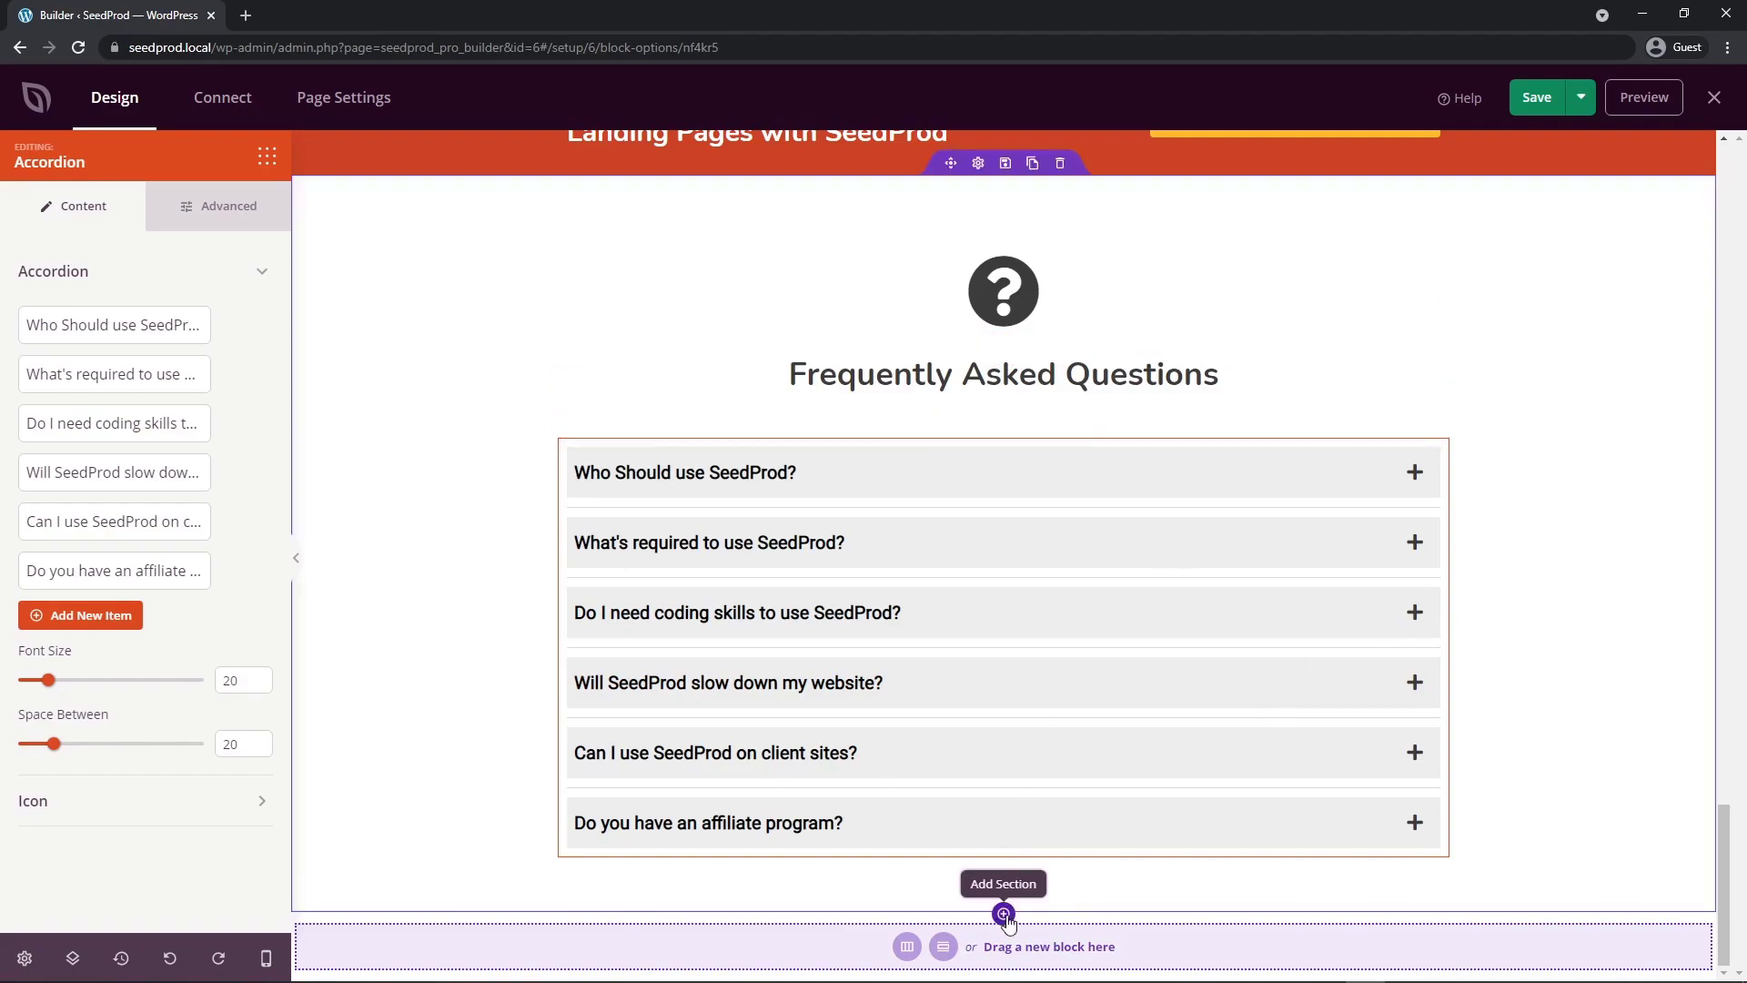
- Add a new single-column section below the Frequently Asked Questions section and place a Headline block in it
click(1003, 910)
scroll(1321, 848, down, 1)
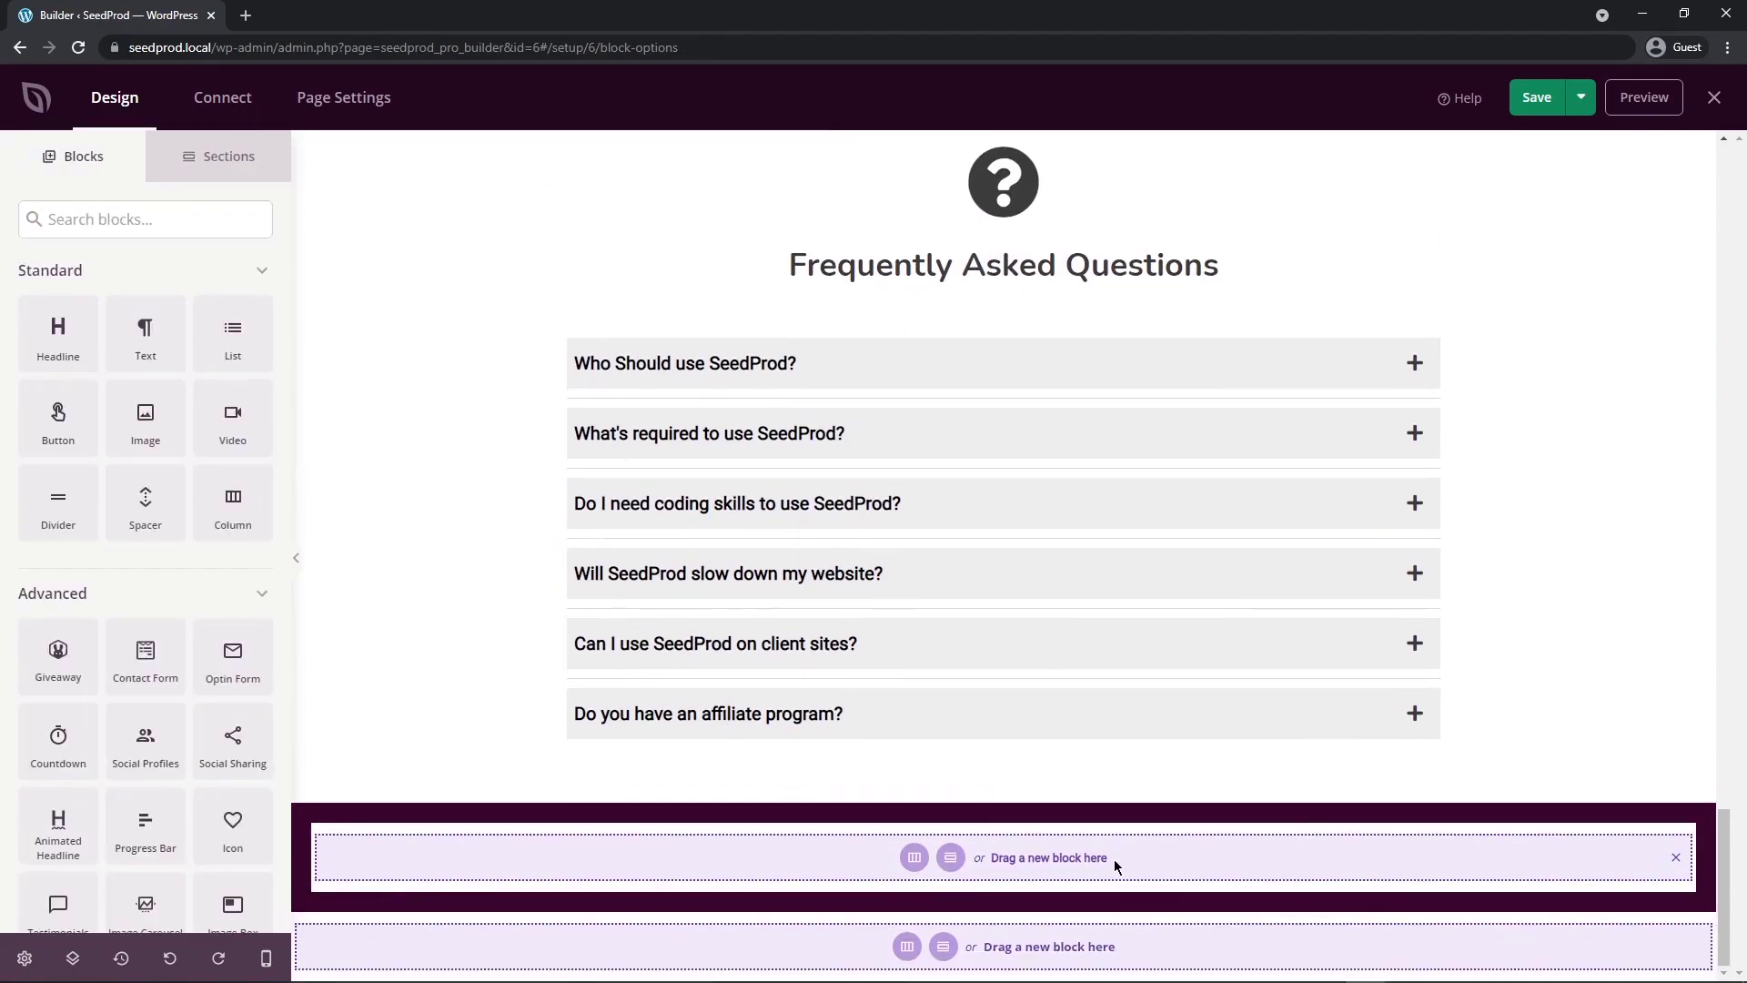
click(913, 857)
click(865, 895)
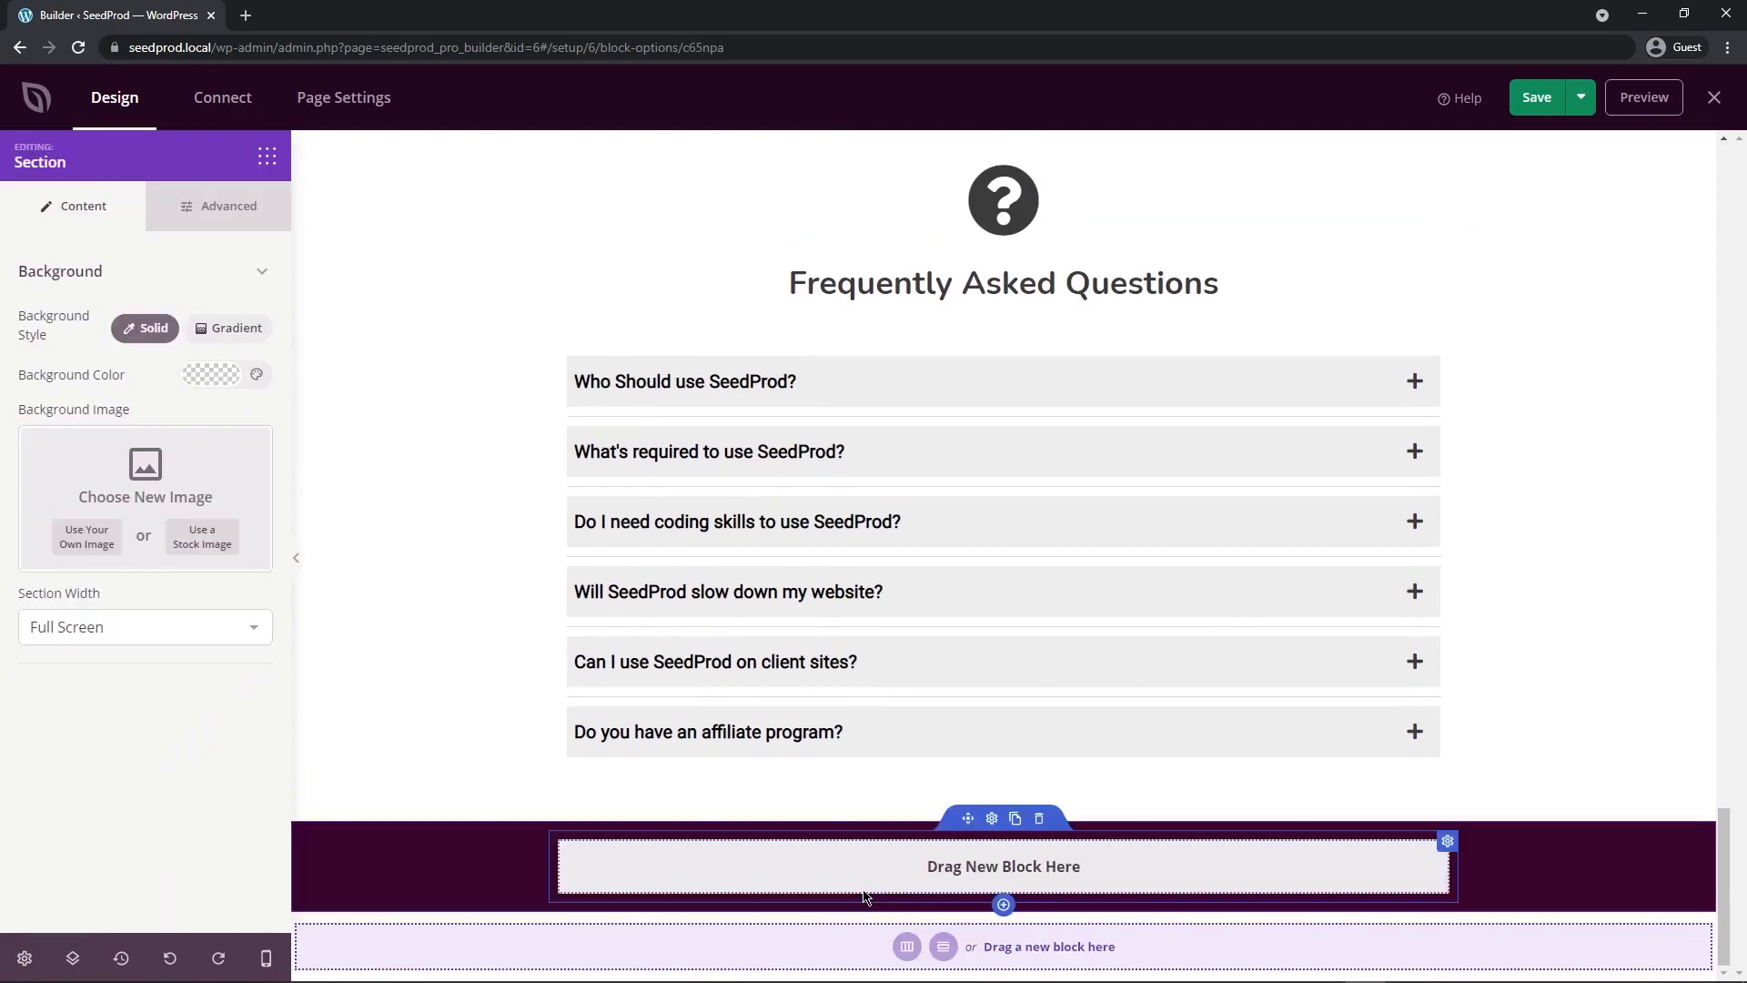
click(267, 157)
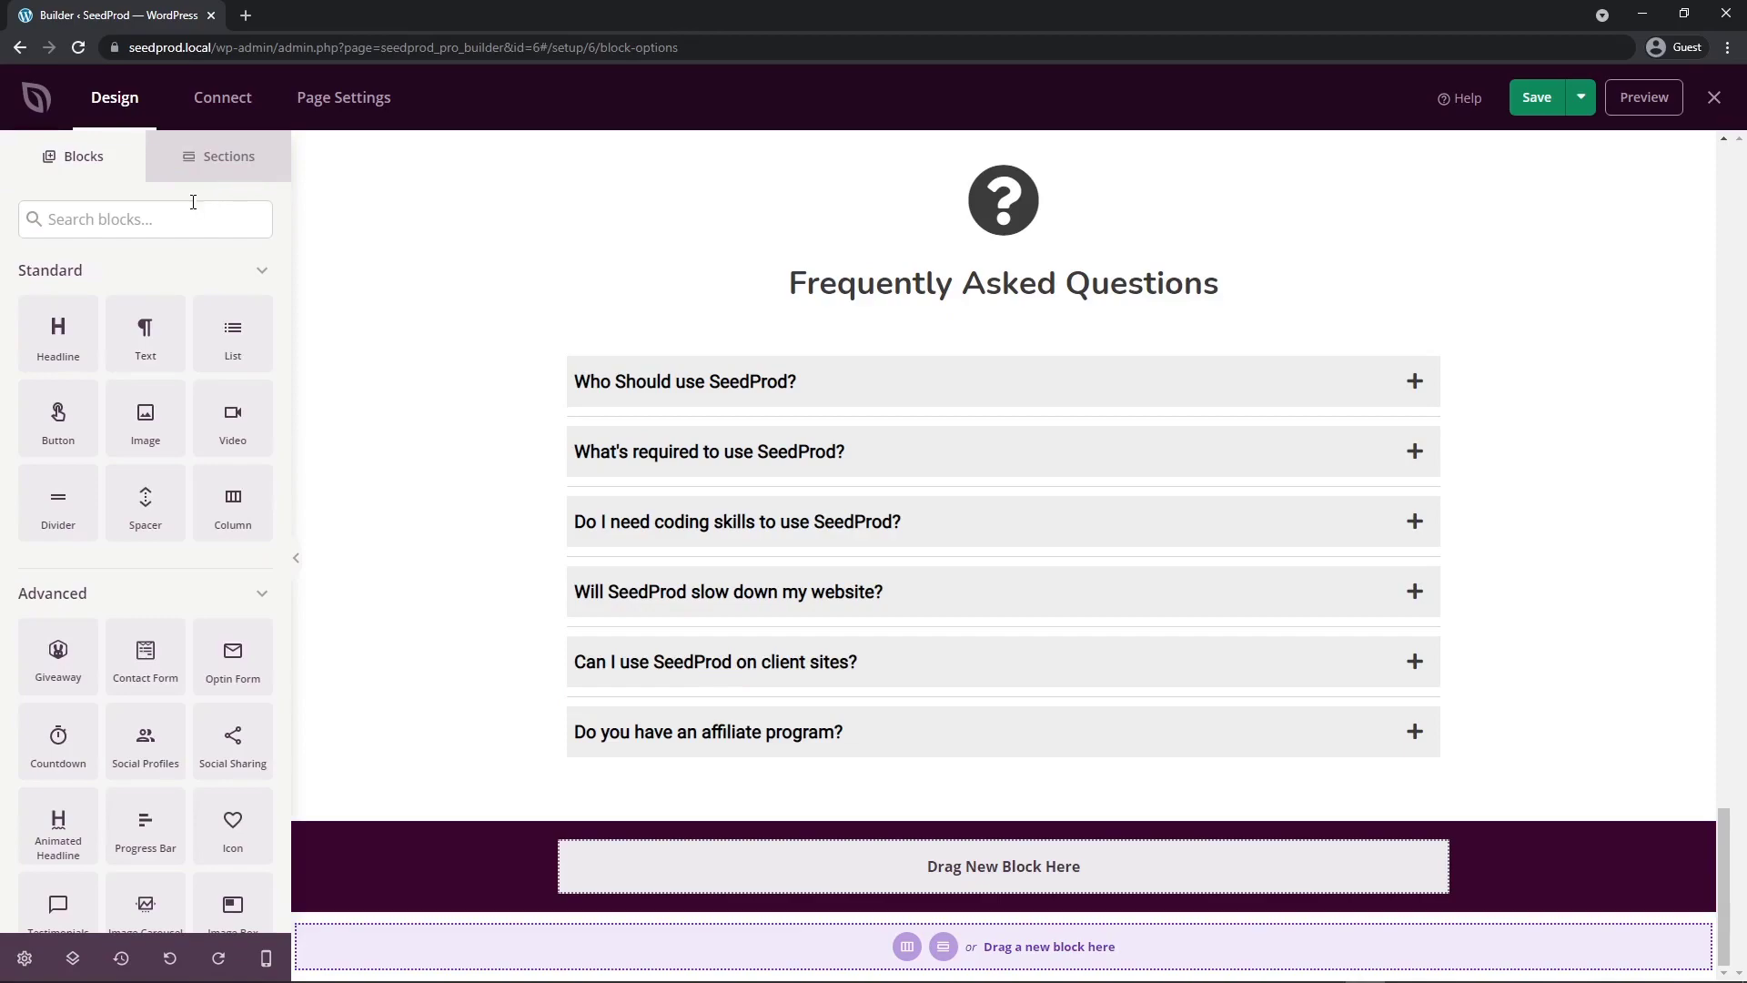
drag(71, 351, 983, 865)
- Set the new section's padding to 50 at the top and bottom and 0 on the right and left
click(980, 809)
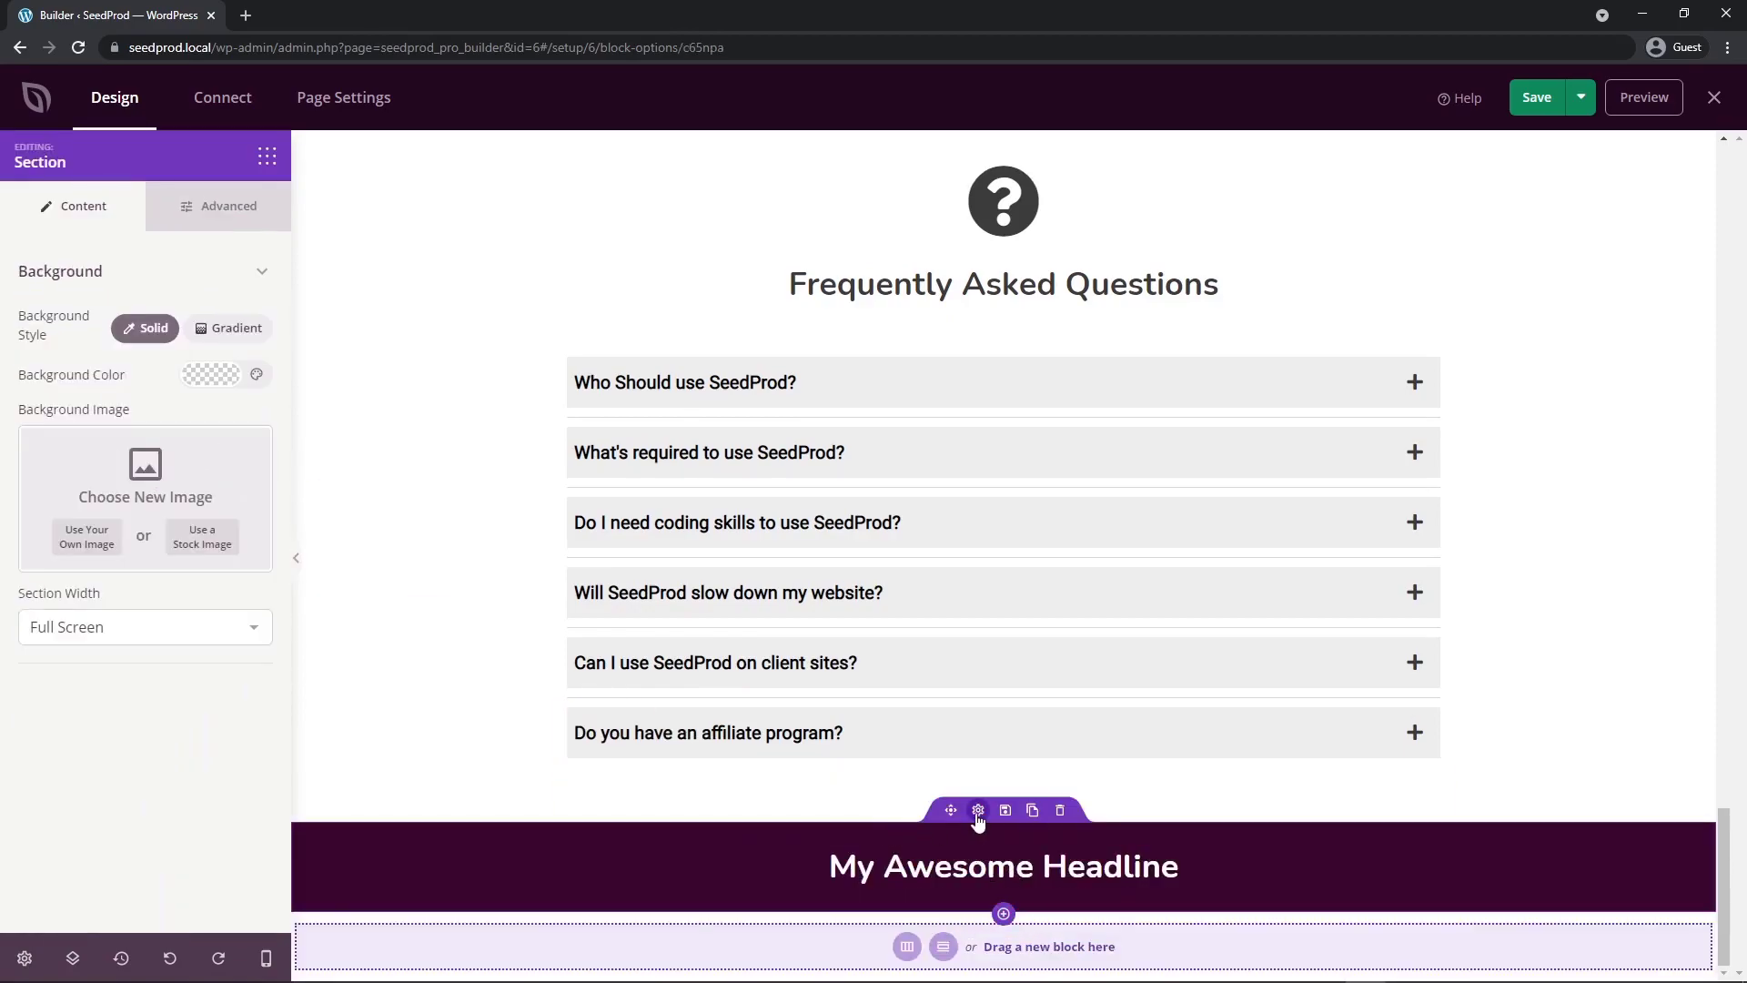
click(212, 209)
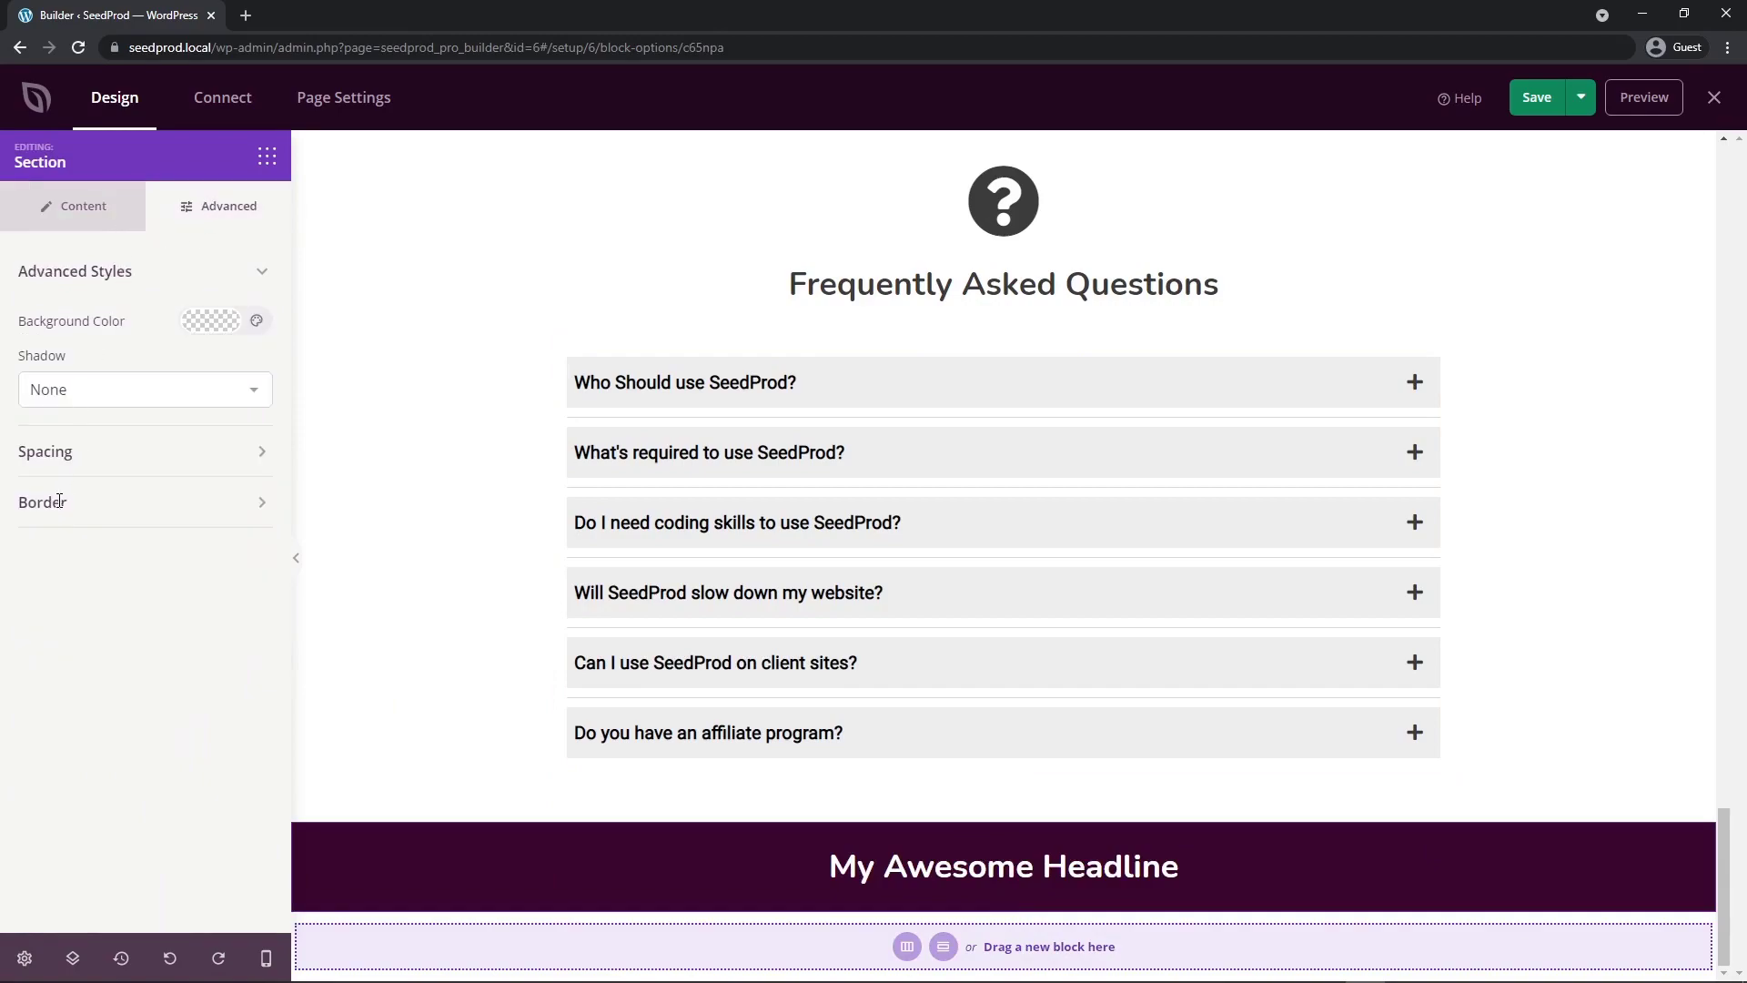
click(43, 454)
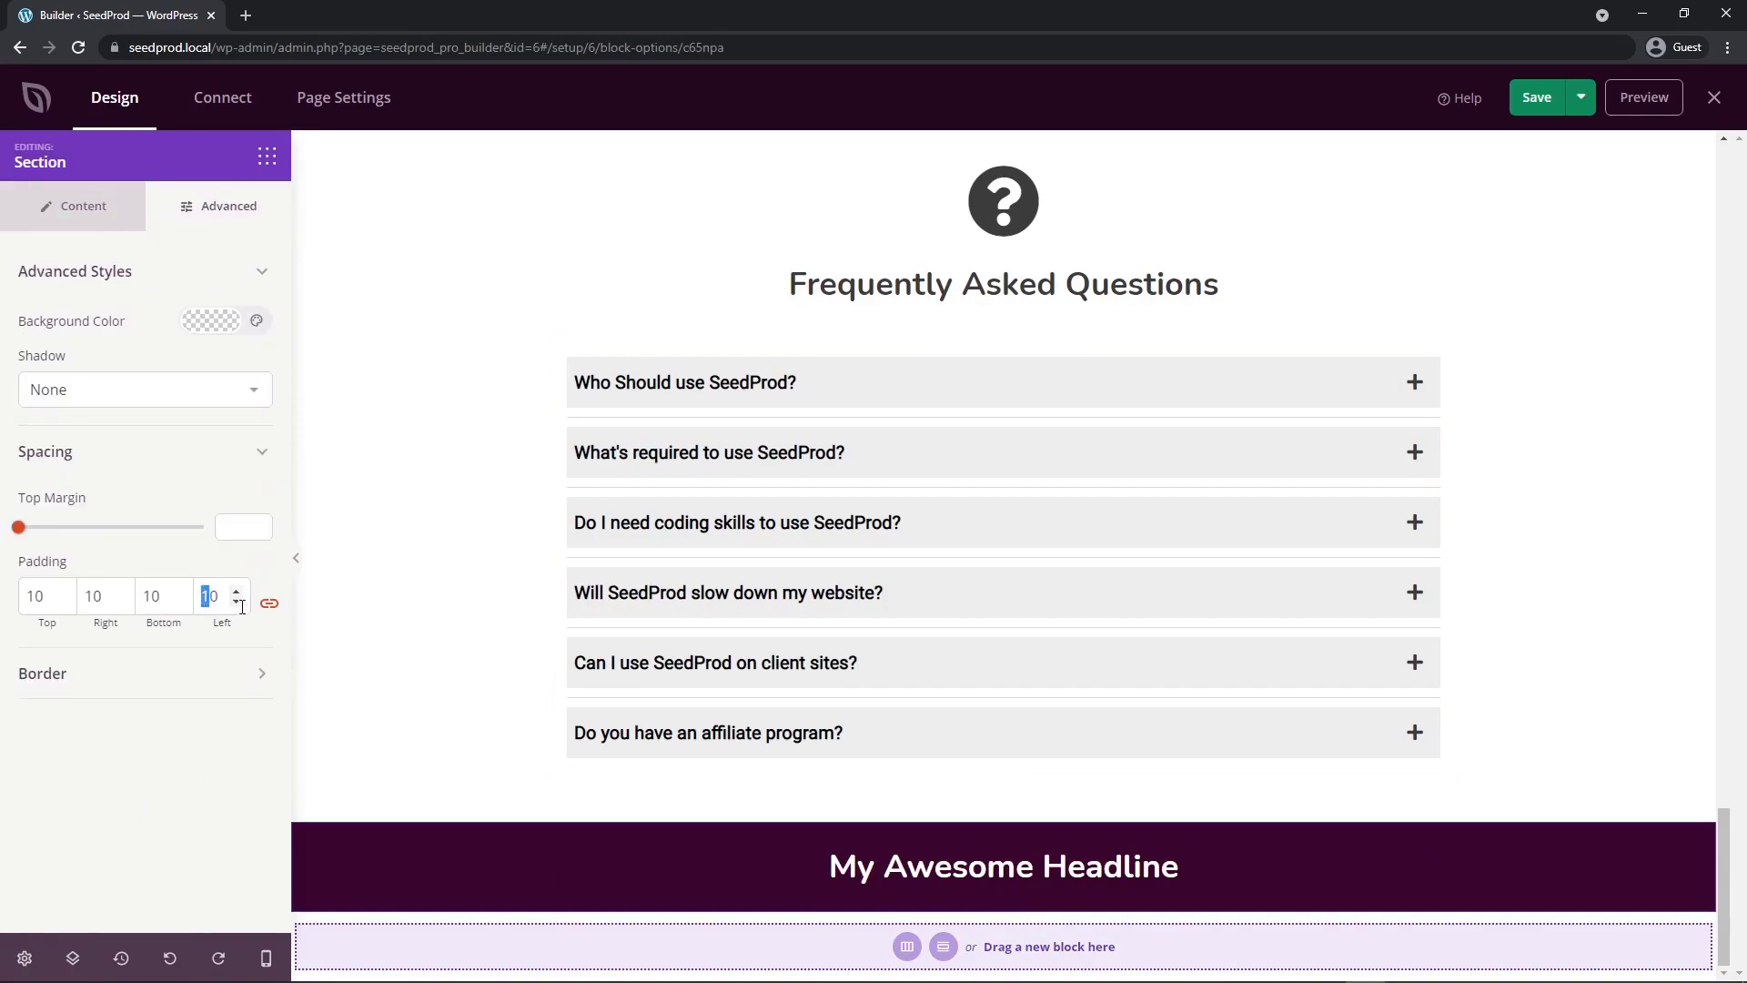
text(0)
click(269, 603)
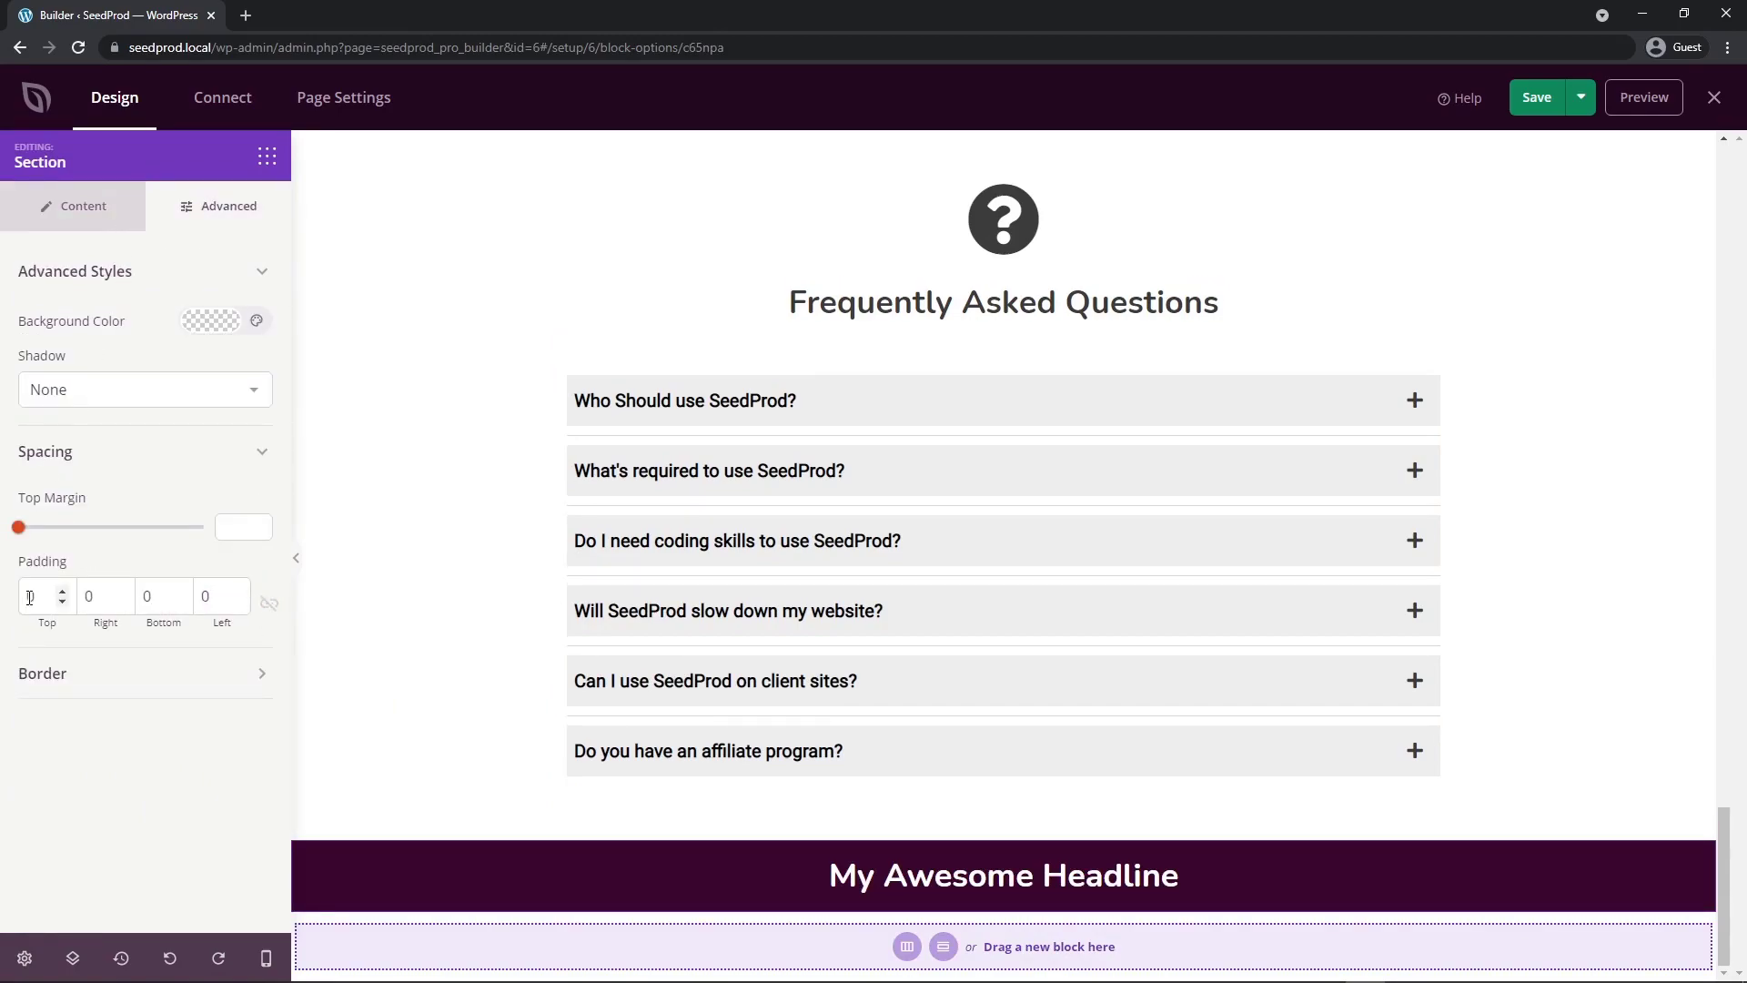
click(30, 598)
text(5)
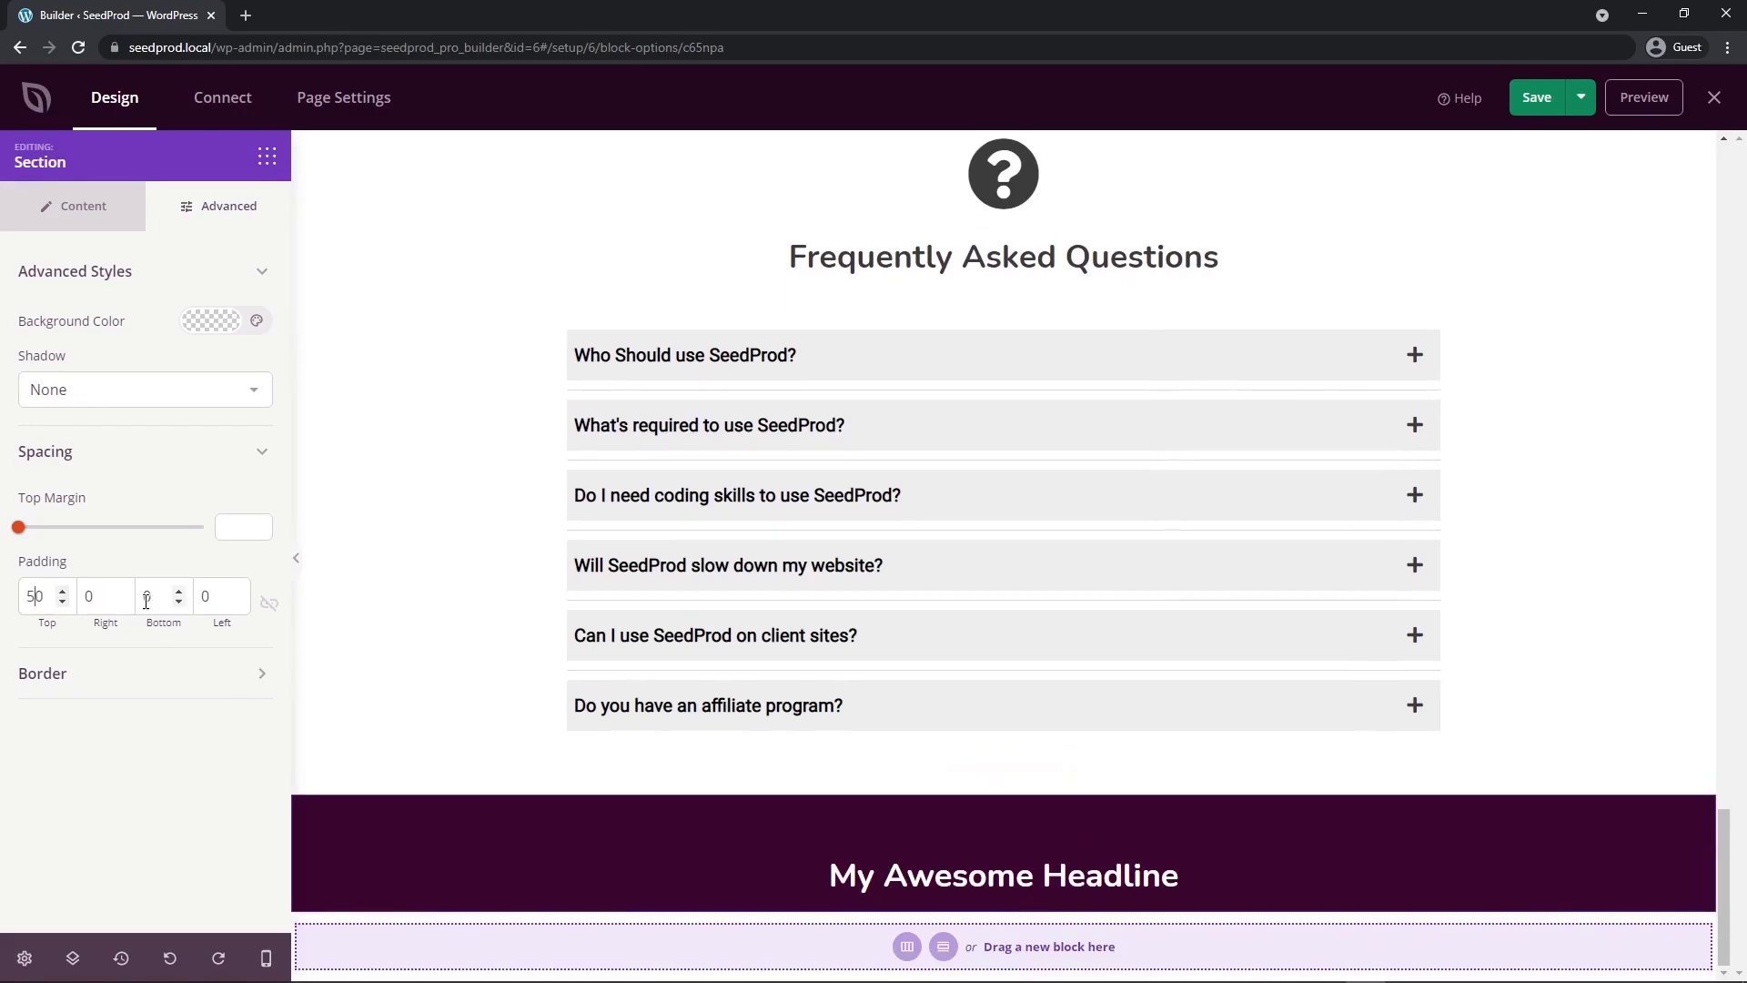
double_click(142, 596)
text(50)
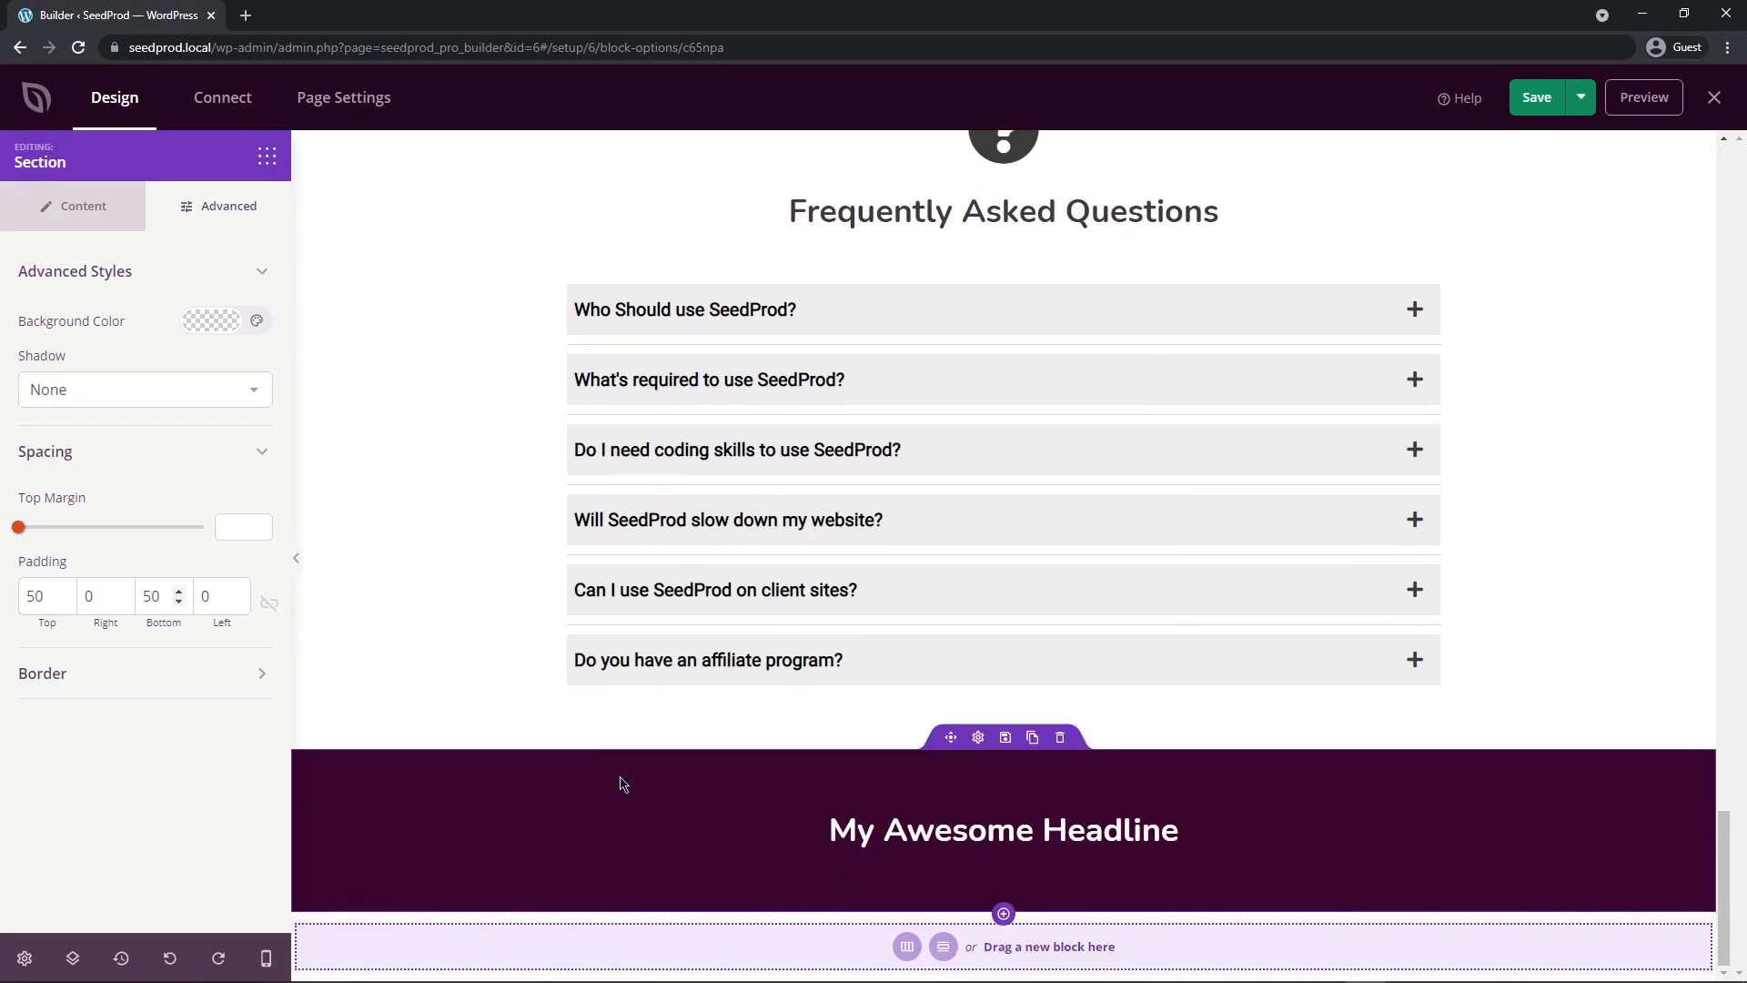
- Give the new section an orange-red solid border with a width of 5 on the top edge only
click(73, 674)
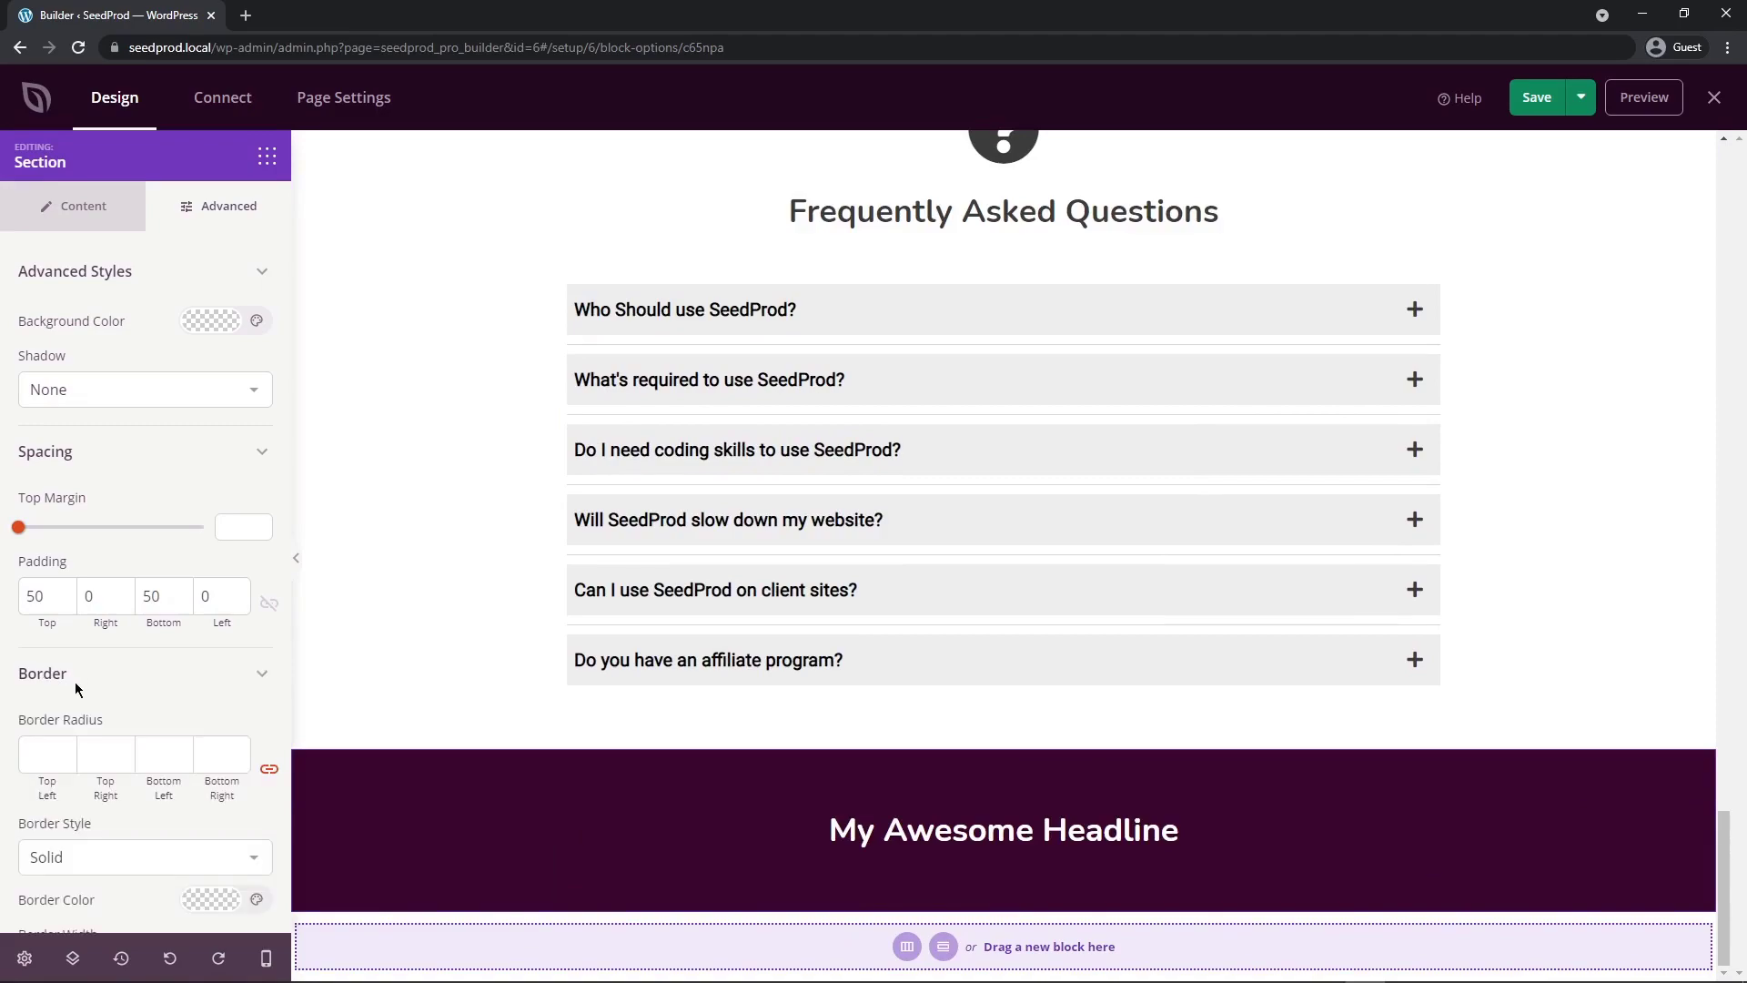
scroll(106, 664, down, 1)
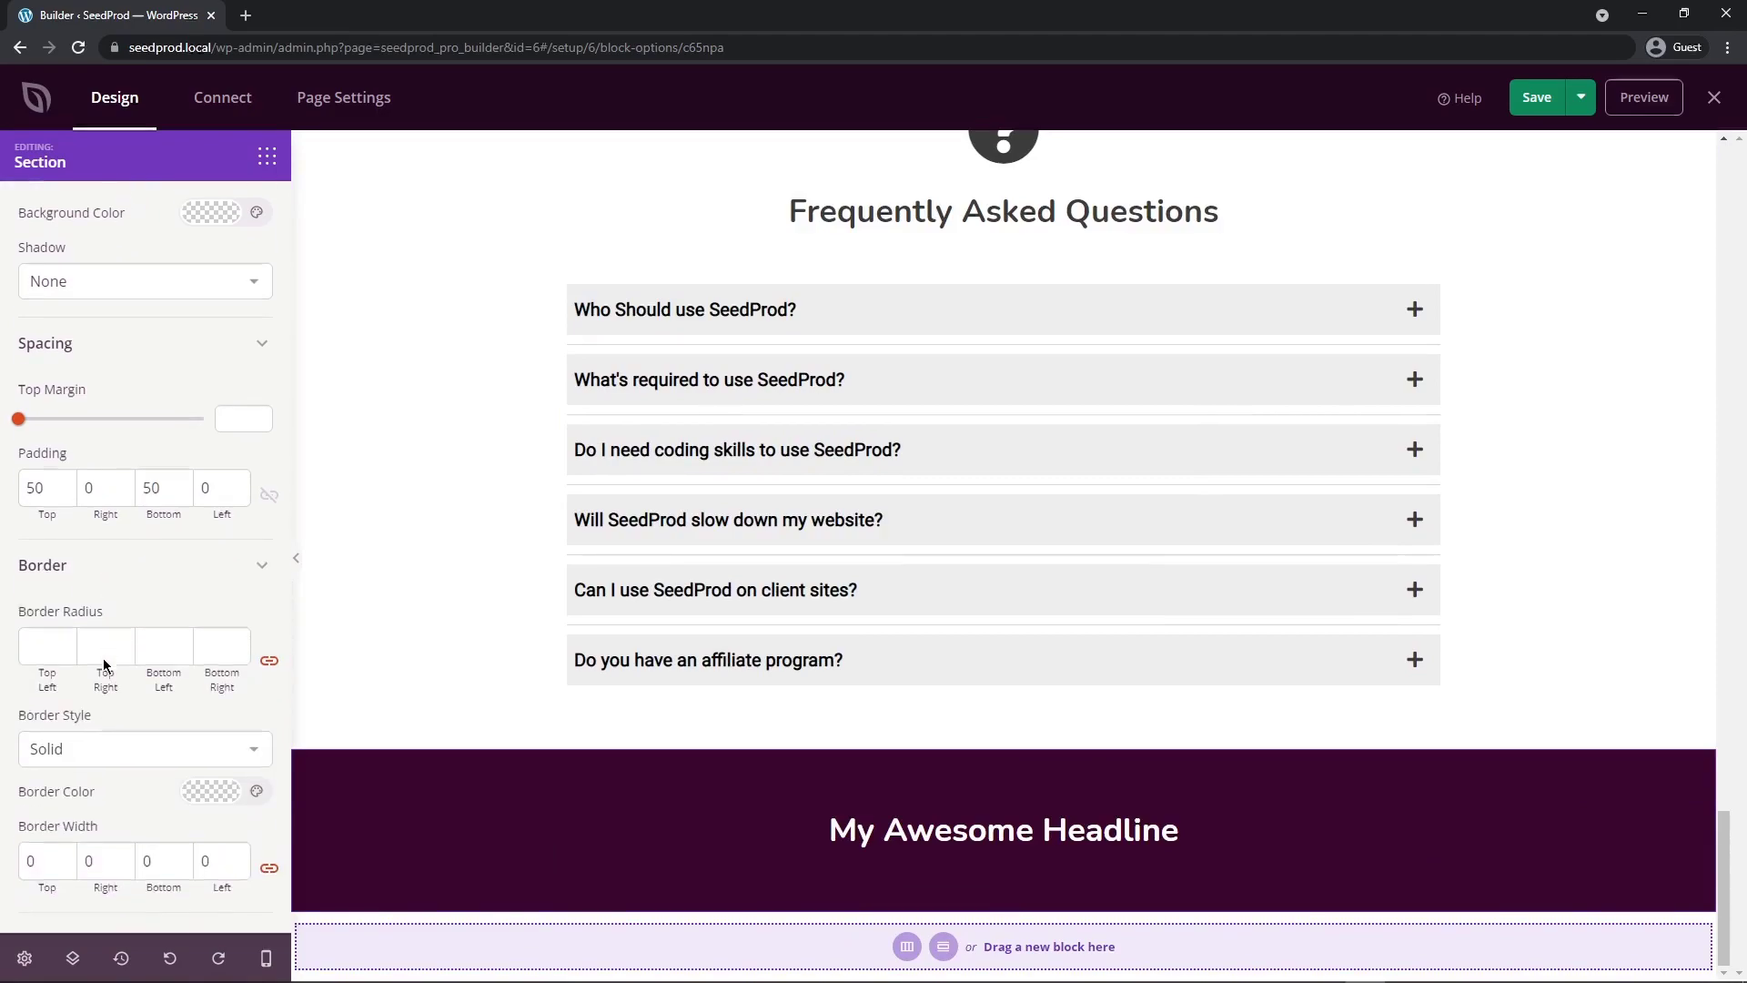
click(211, 789)
click(126, 539)
click(110, 810)
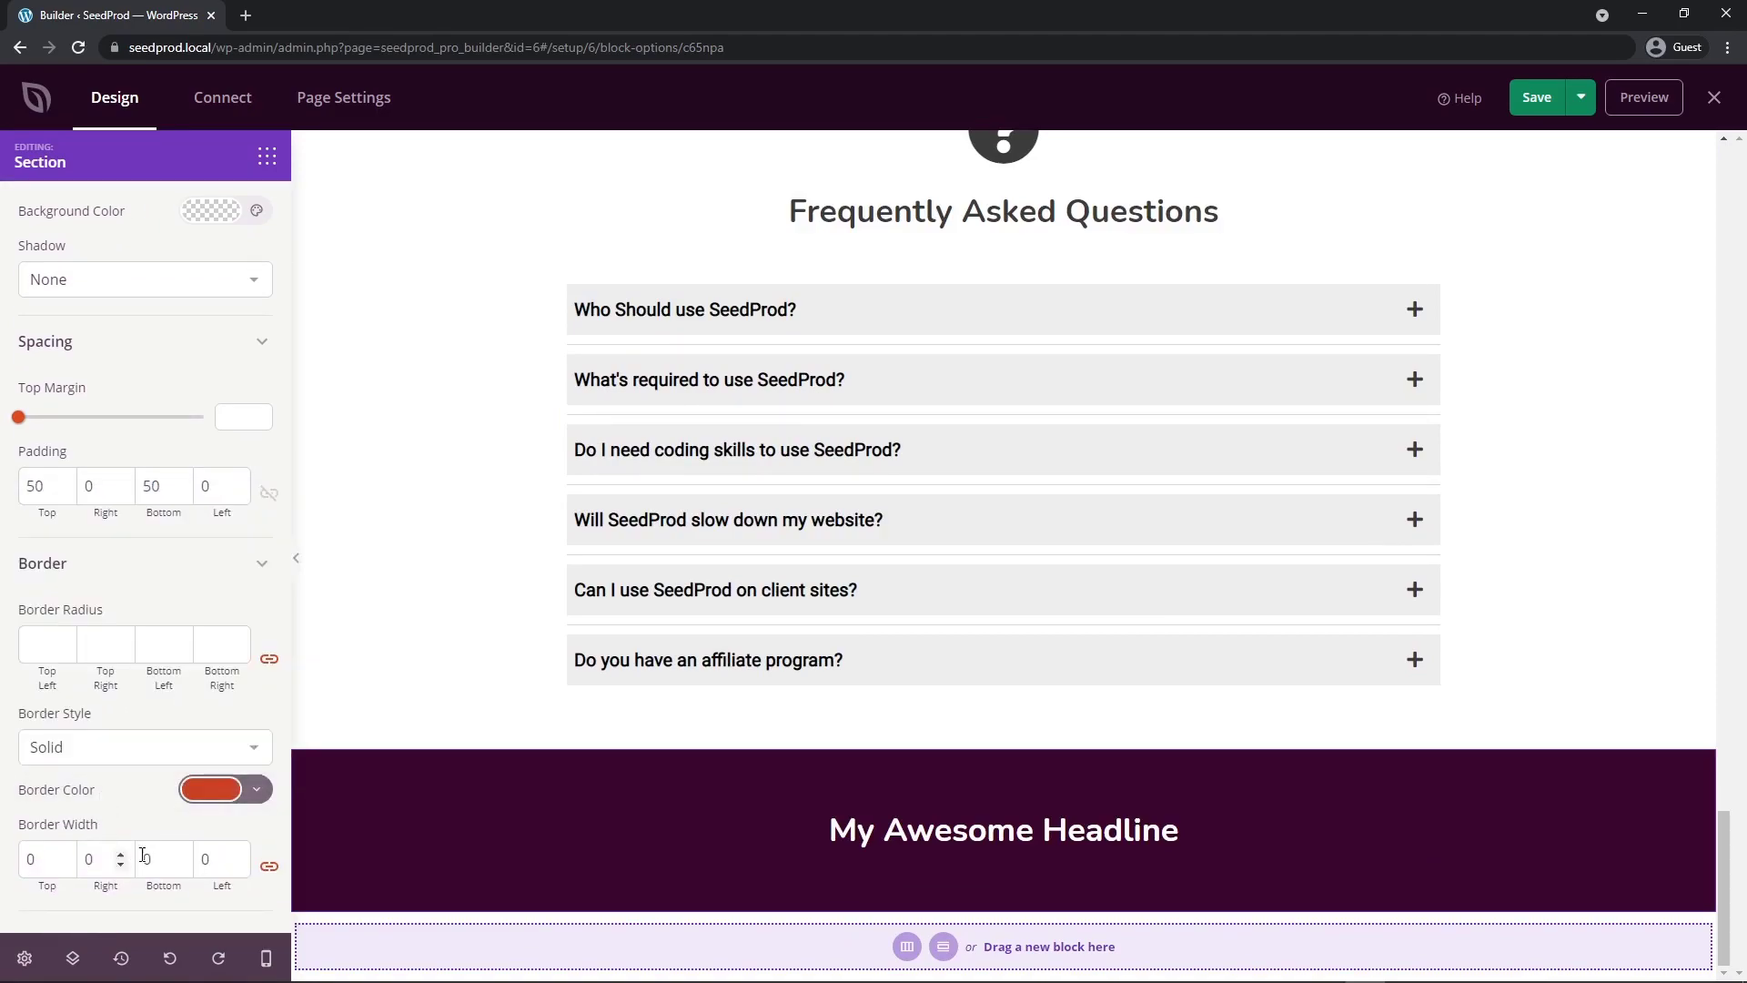
click(270, 866)
text(5)
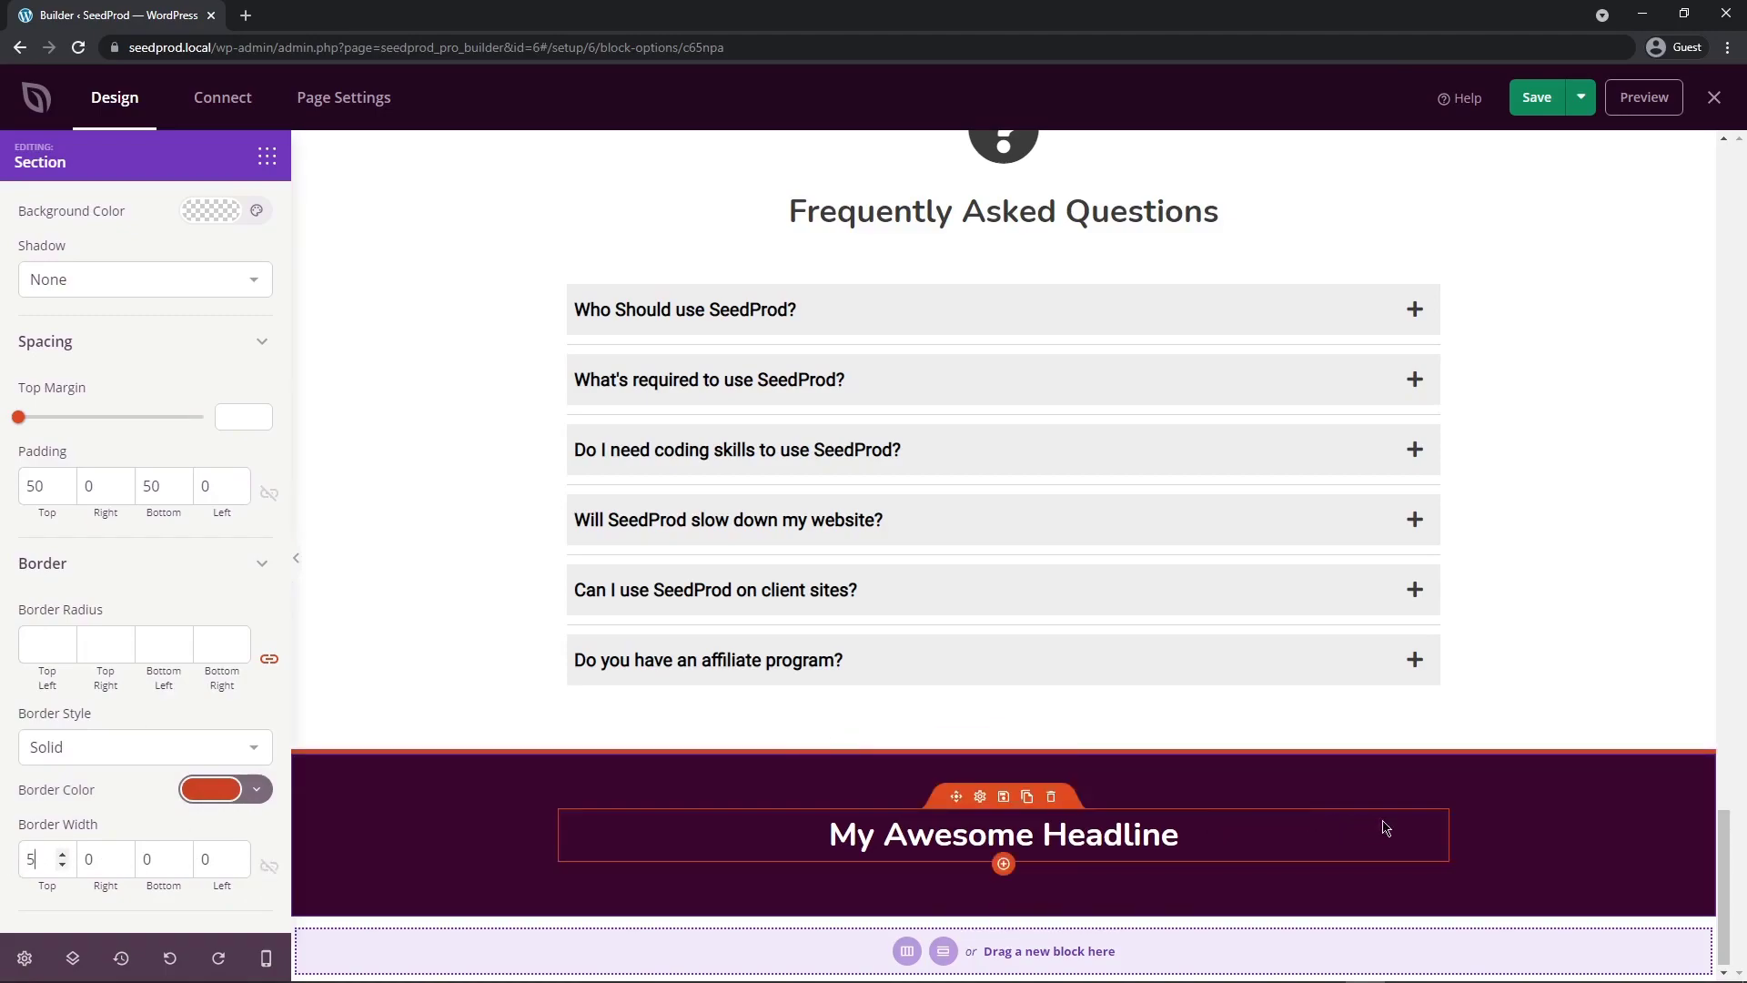
- Change the new section's headline to "Create High Converting WordPress Landing Pages with SeedProd" at level H2
click(982, 803)
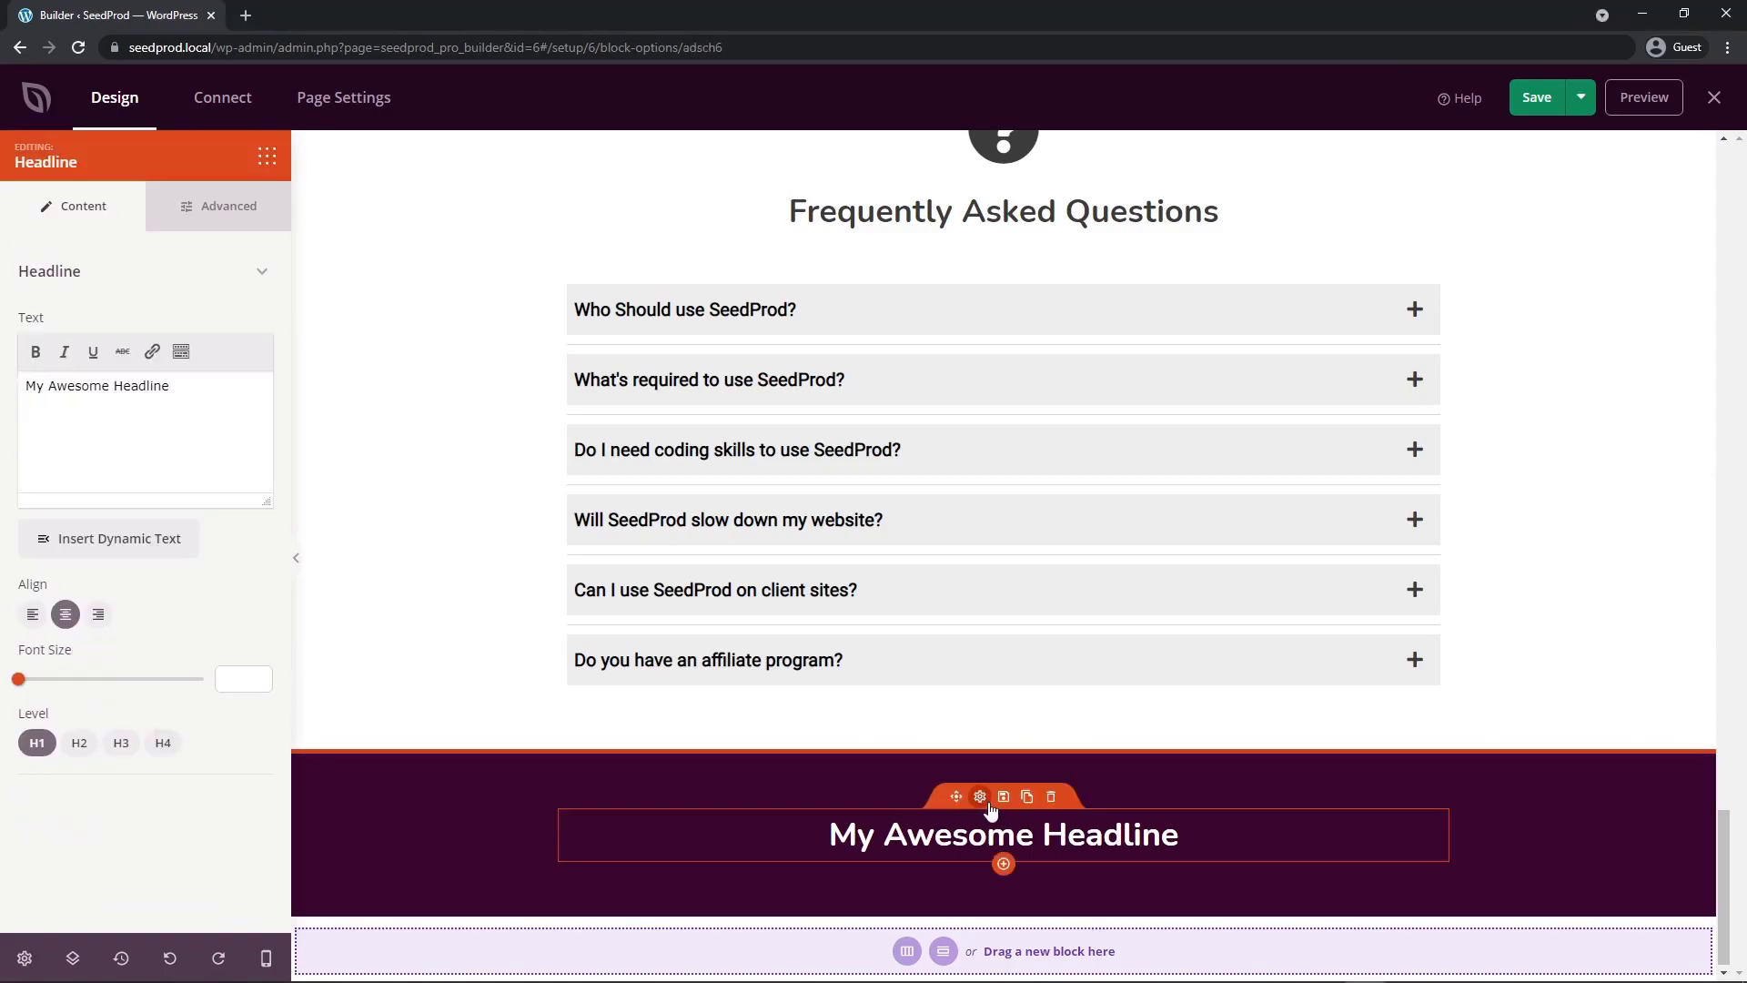
drag(171, 417, 14, 382)
text(Create High Converting WordPress Landing Pages with SeedProd)
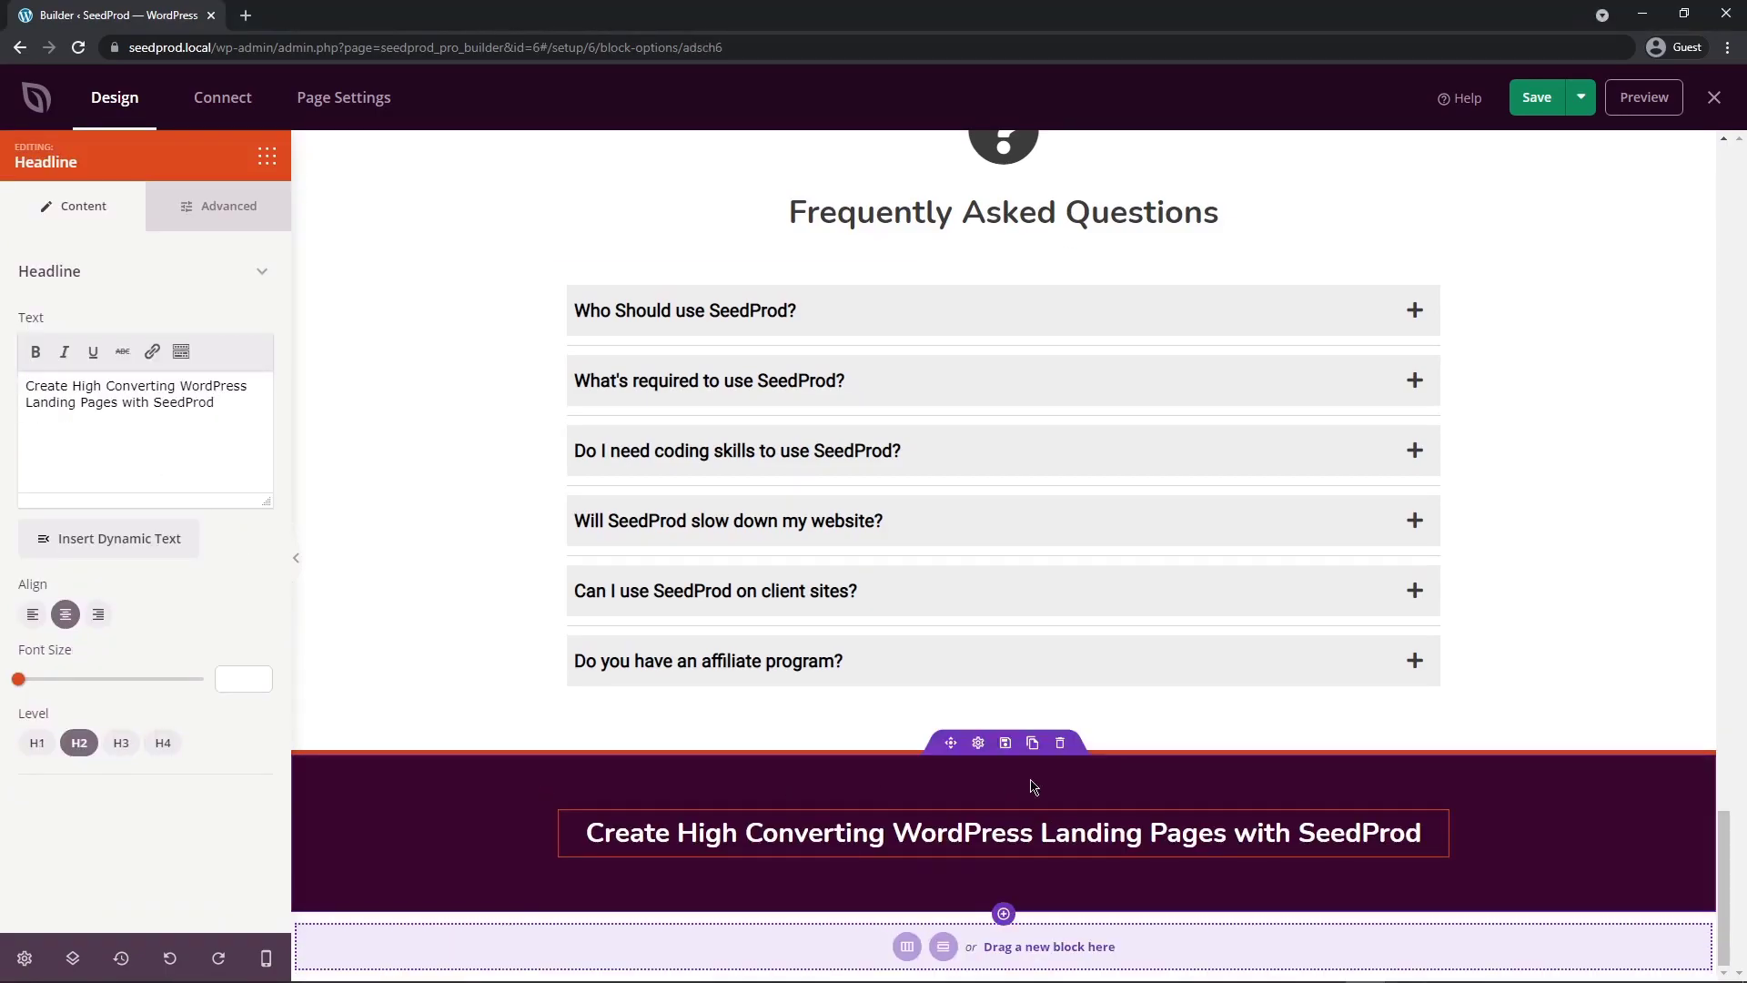
- Add a centered Text block below the headline reading "Join the over 1,000,000 People Just Like You Who Already Trust SeedProd"
click(266, 159)
drag(139, 333, 975, 869)
click(113, 482)
key(ctrl+a)
text(Join the over 1,000,000 People Just Like You Who Already Trust SeedProd)
click(66, 707)
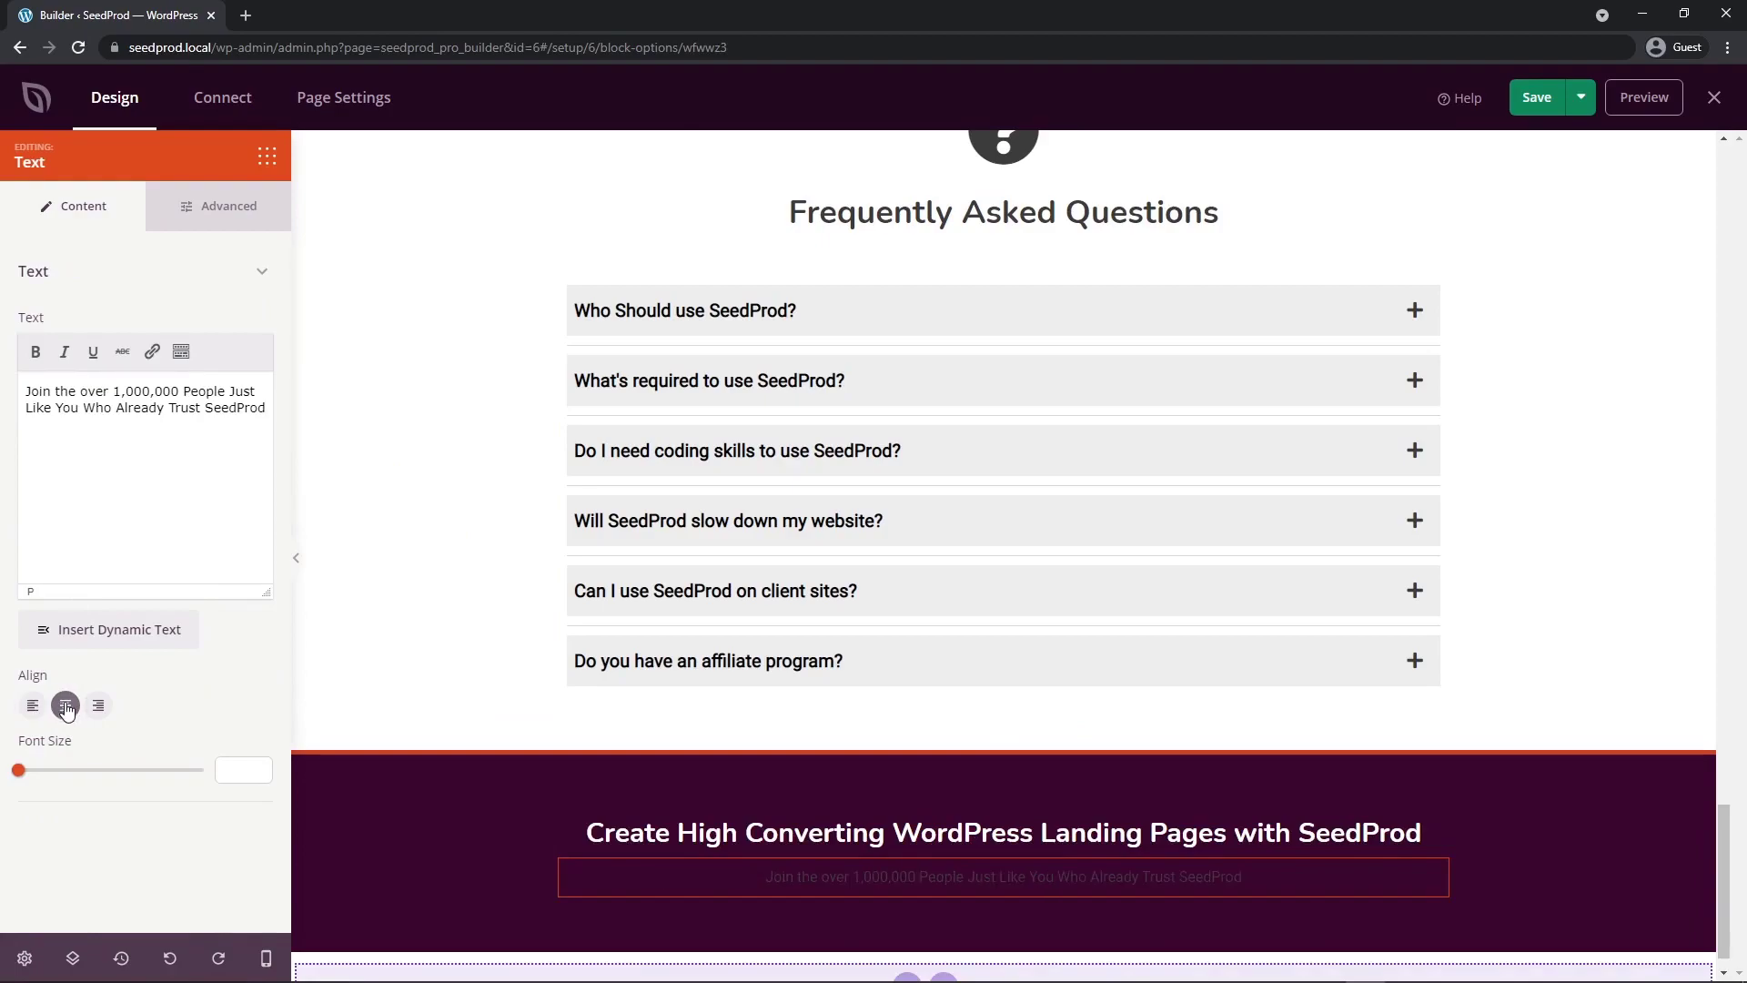
- Set the text block's color to the light gray common color
click(185, 209)
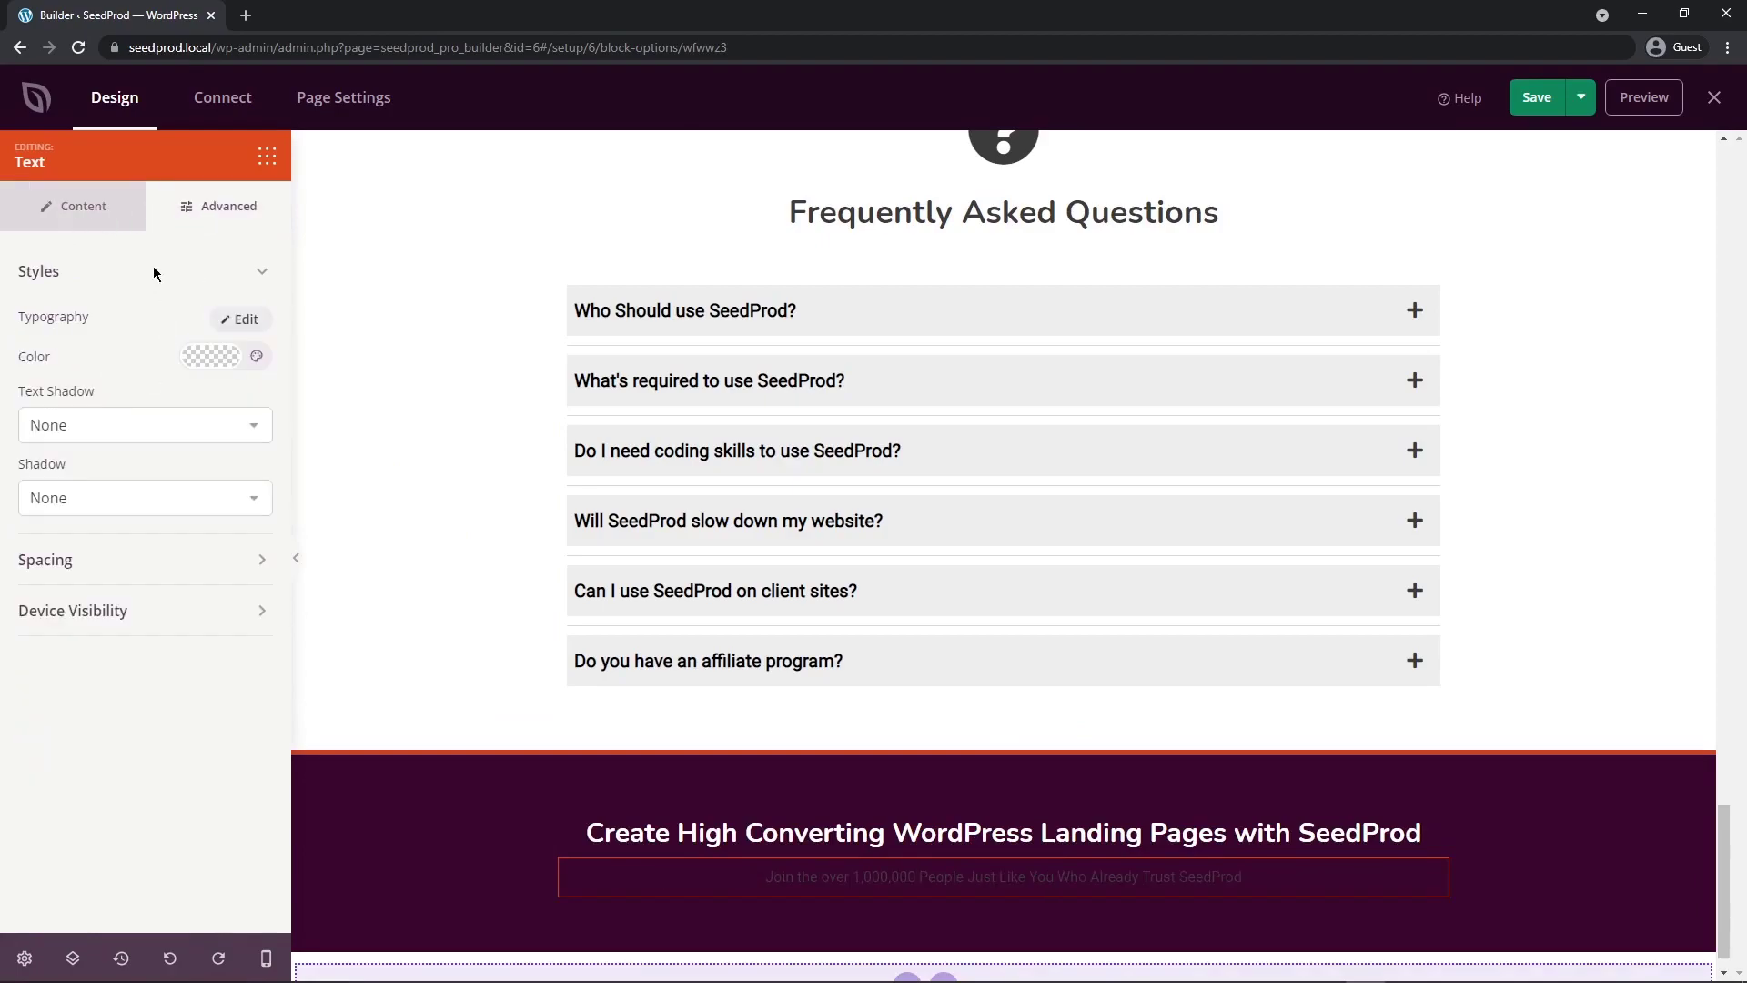
click(215, 356)
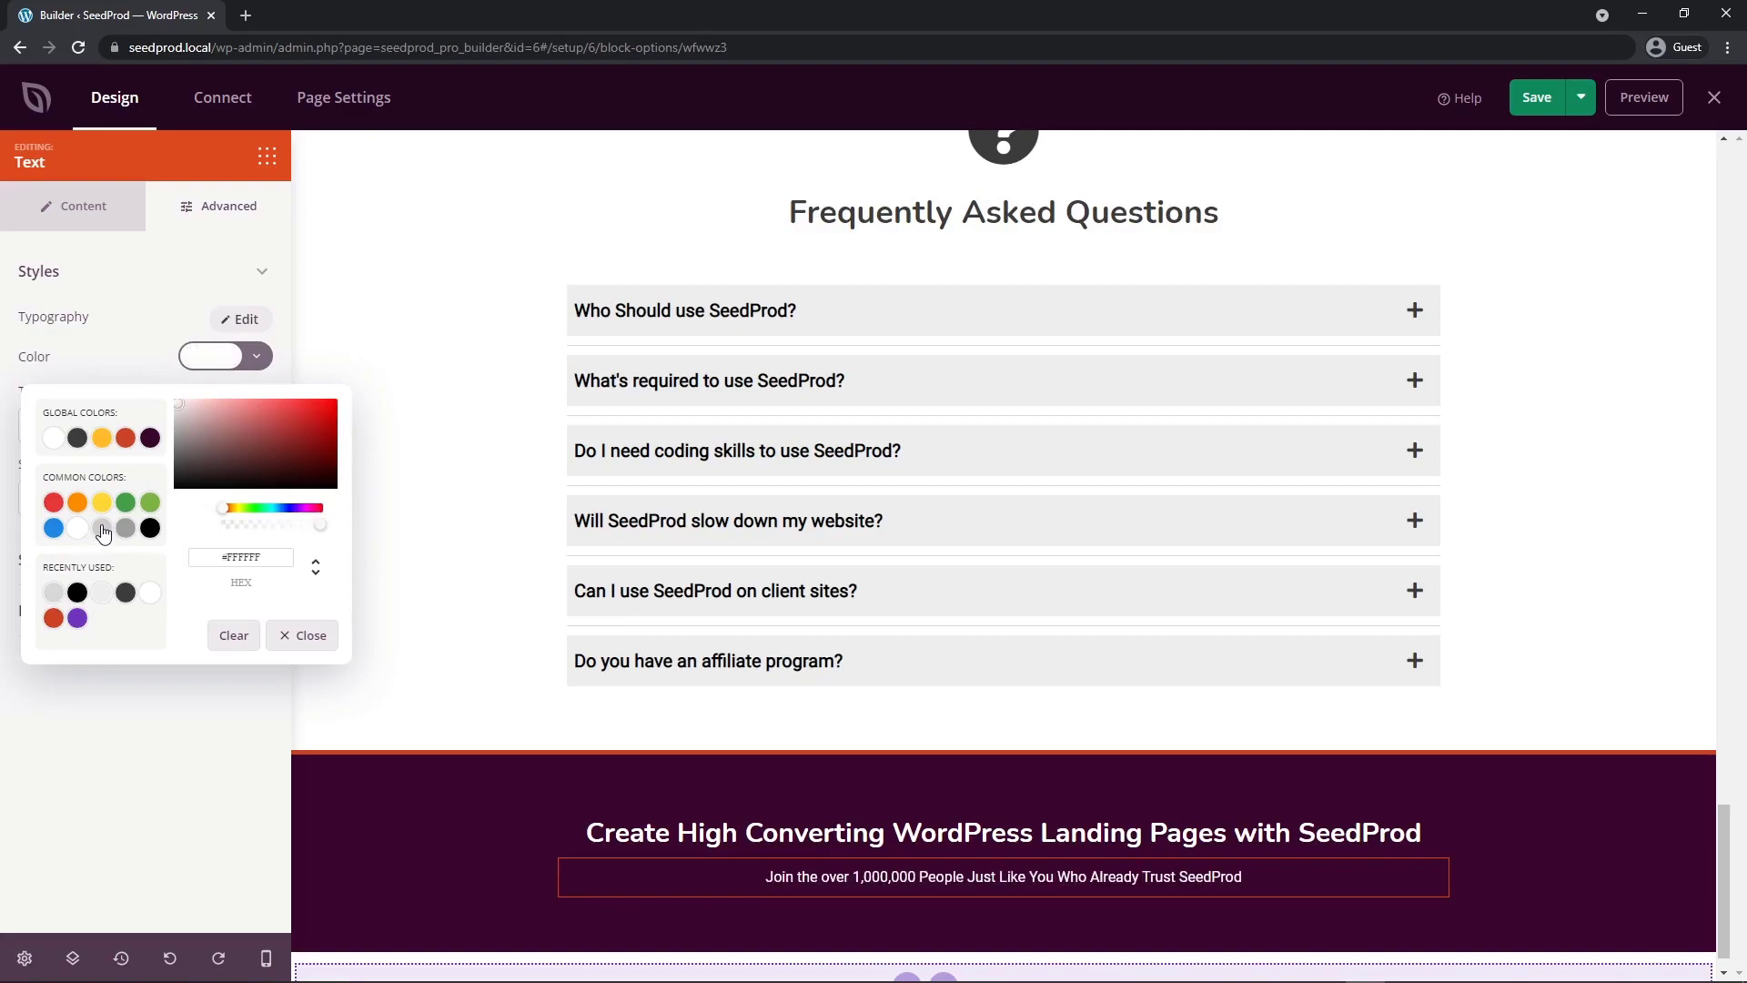
click(102, 530)
click(382, 404)
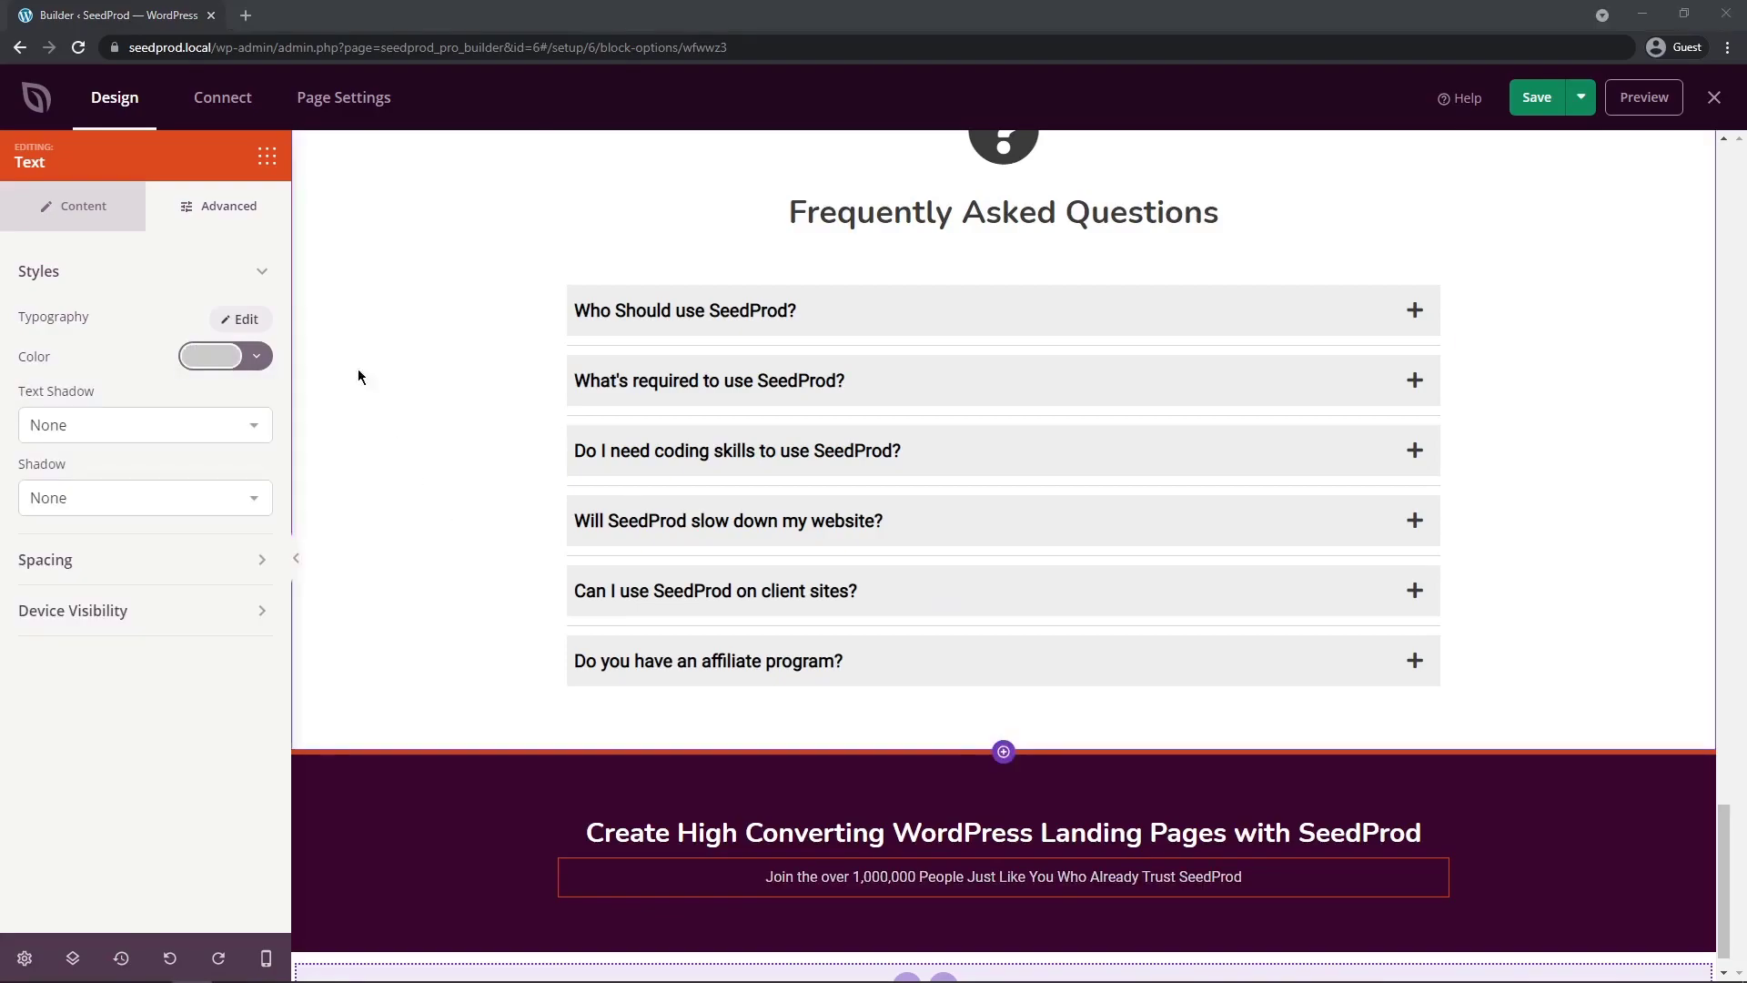
- Place the saved CTA Button block below the text in the new section
click(266, 162)
scroll(146, 637, down, 10)
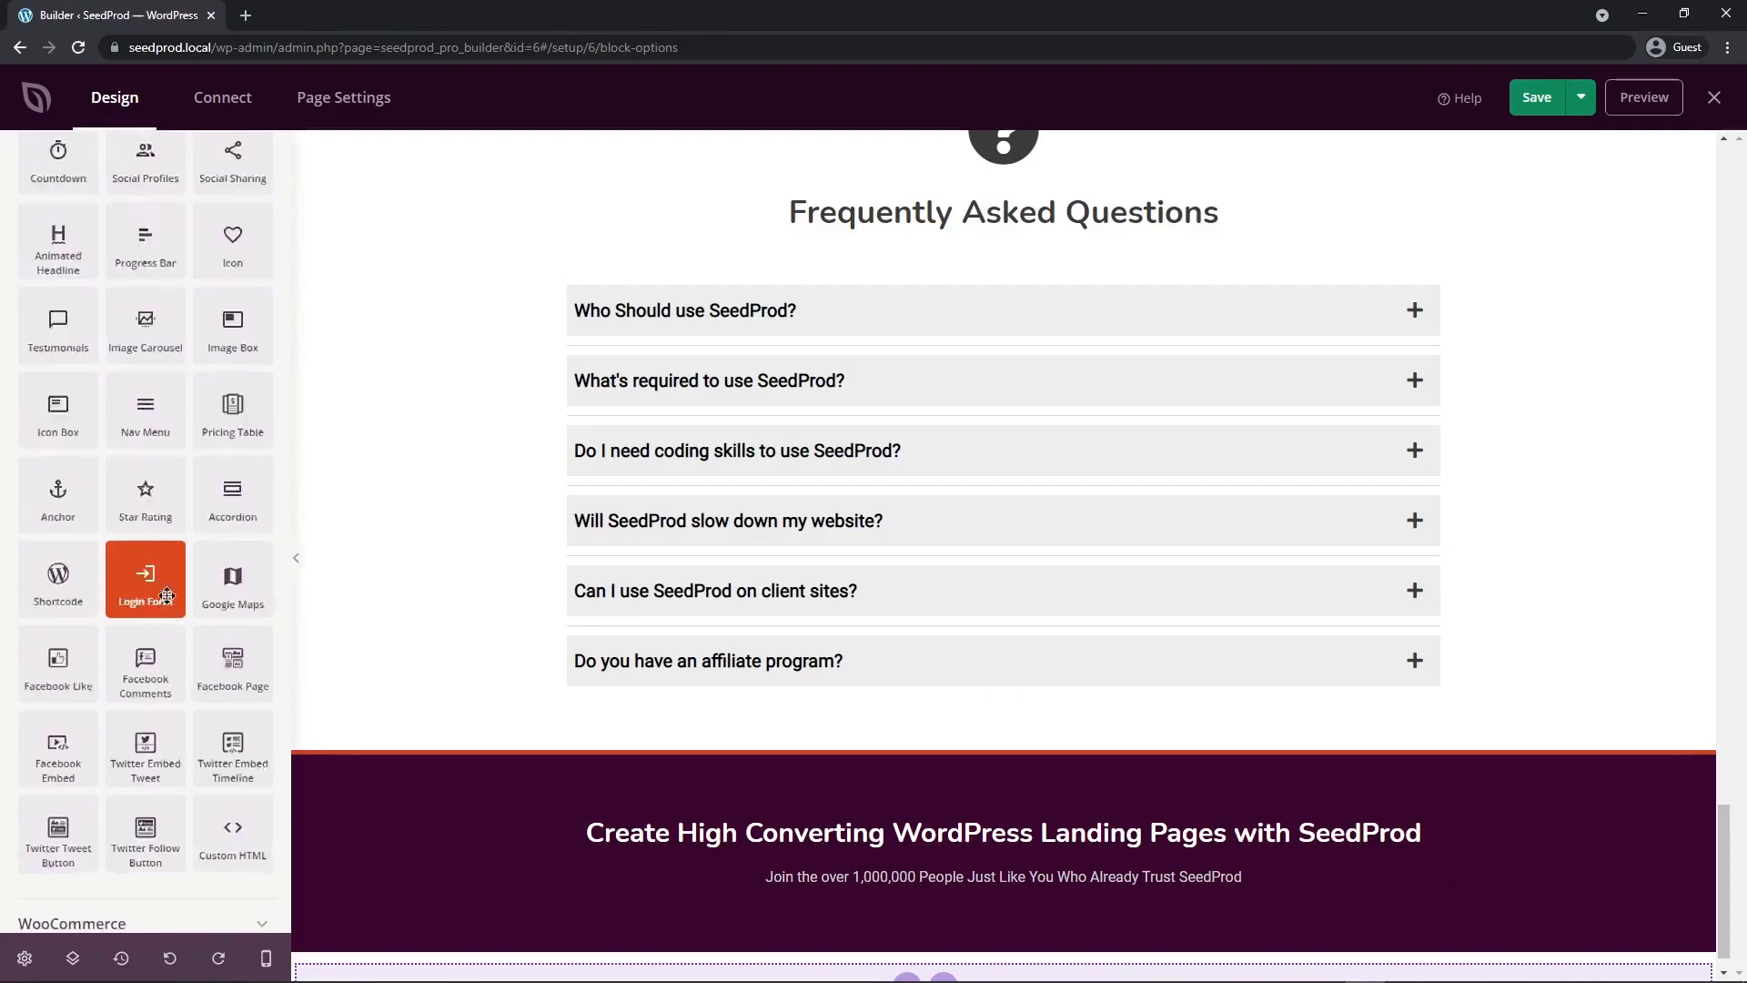
drag(57, 844, 947, 938)
scroll(946, 938, down, 1)
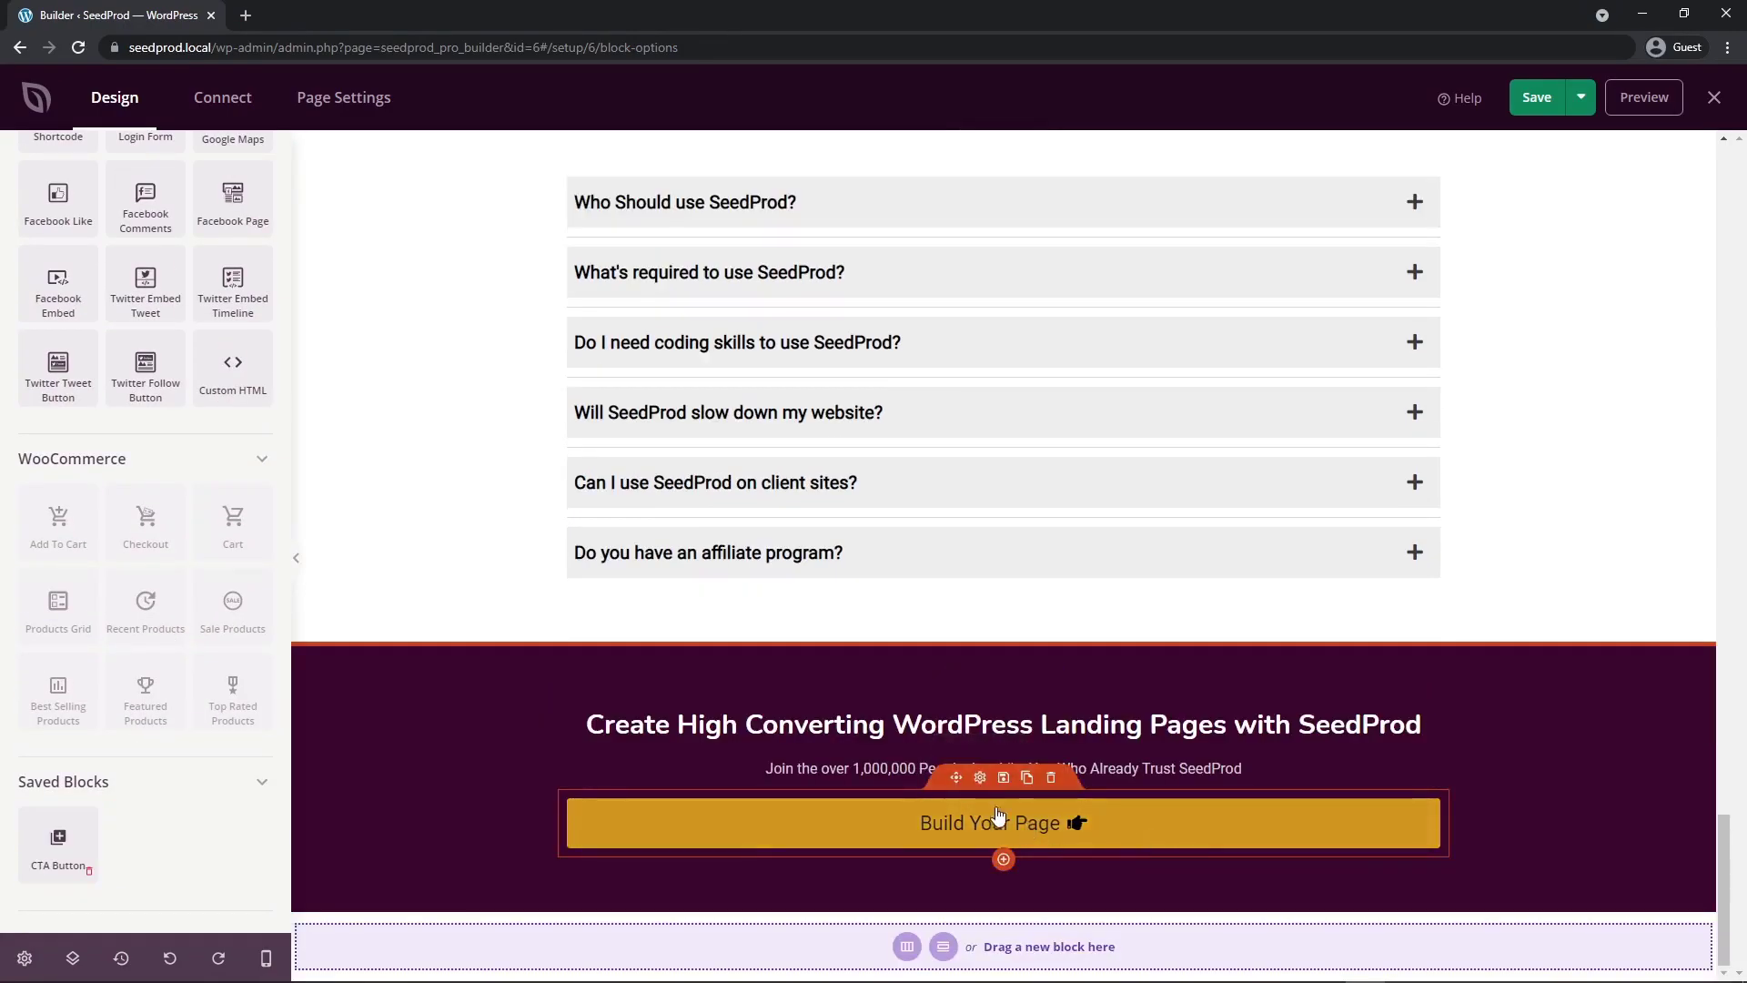
- Center the closing section's Build Your Page button and set its size to 2X Large
click(981, 779)
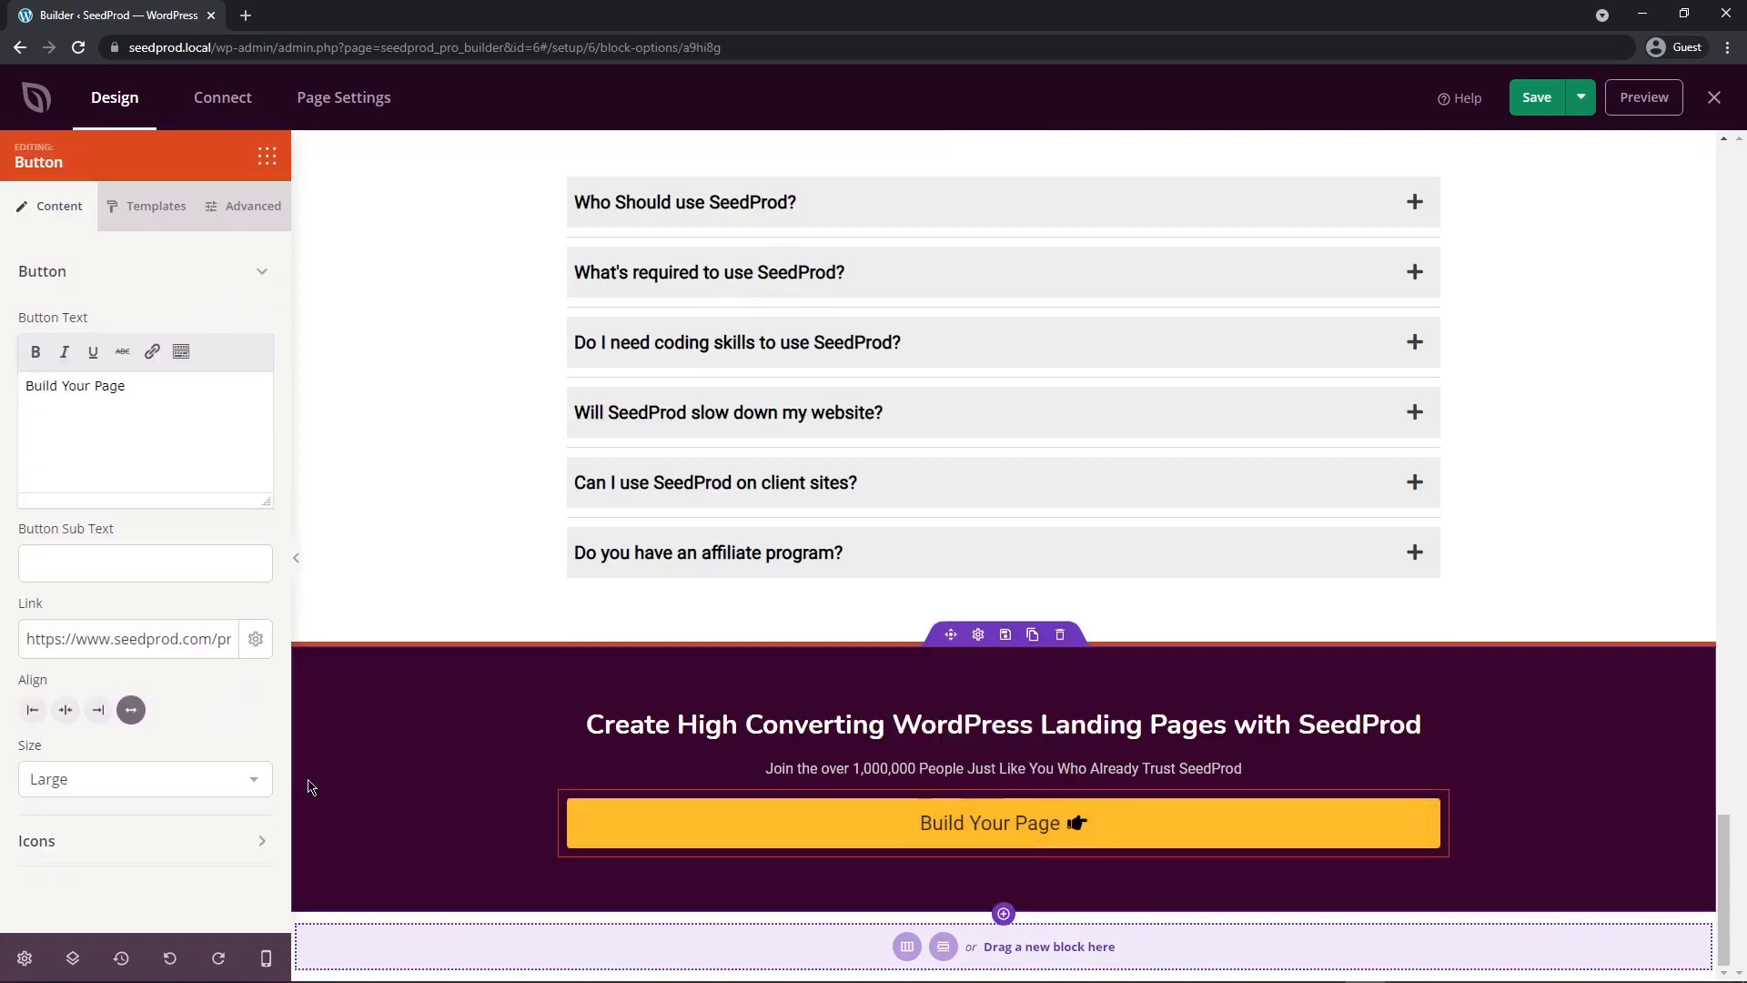
click(65, 712)
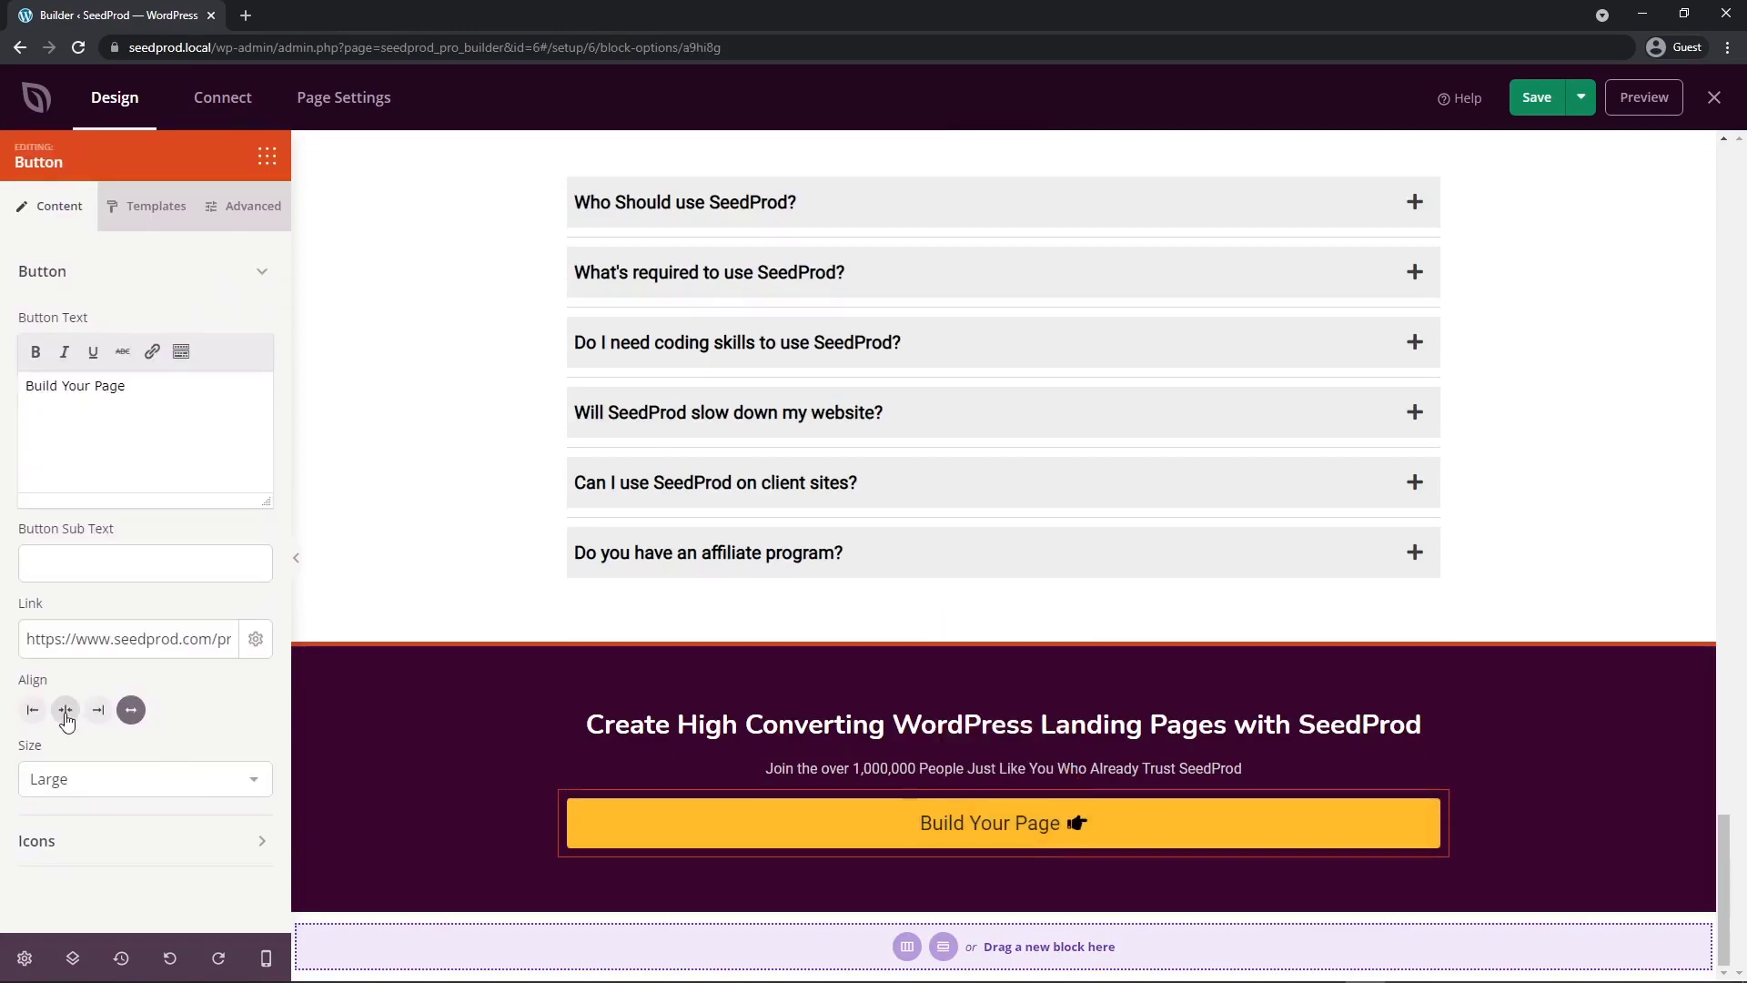
click(109, 780)
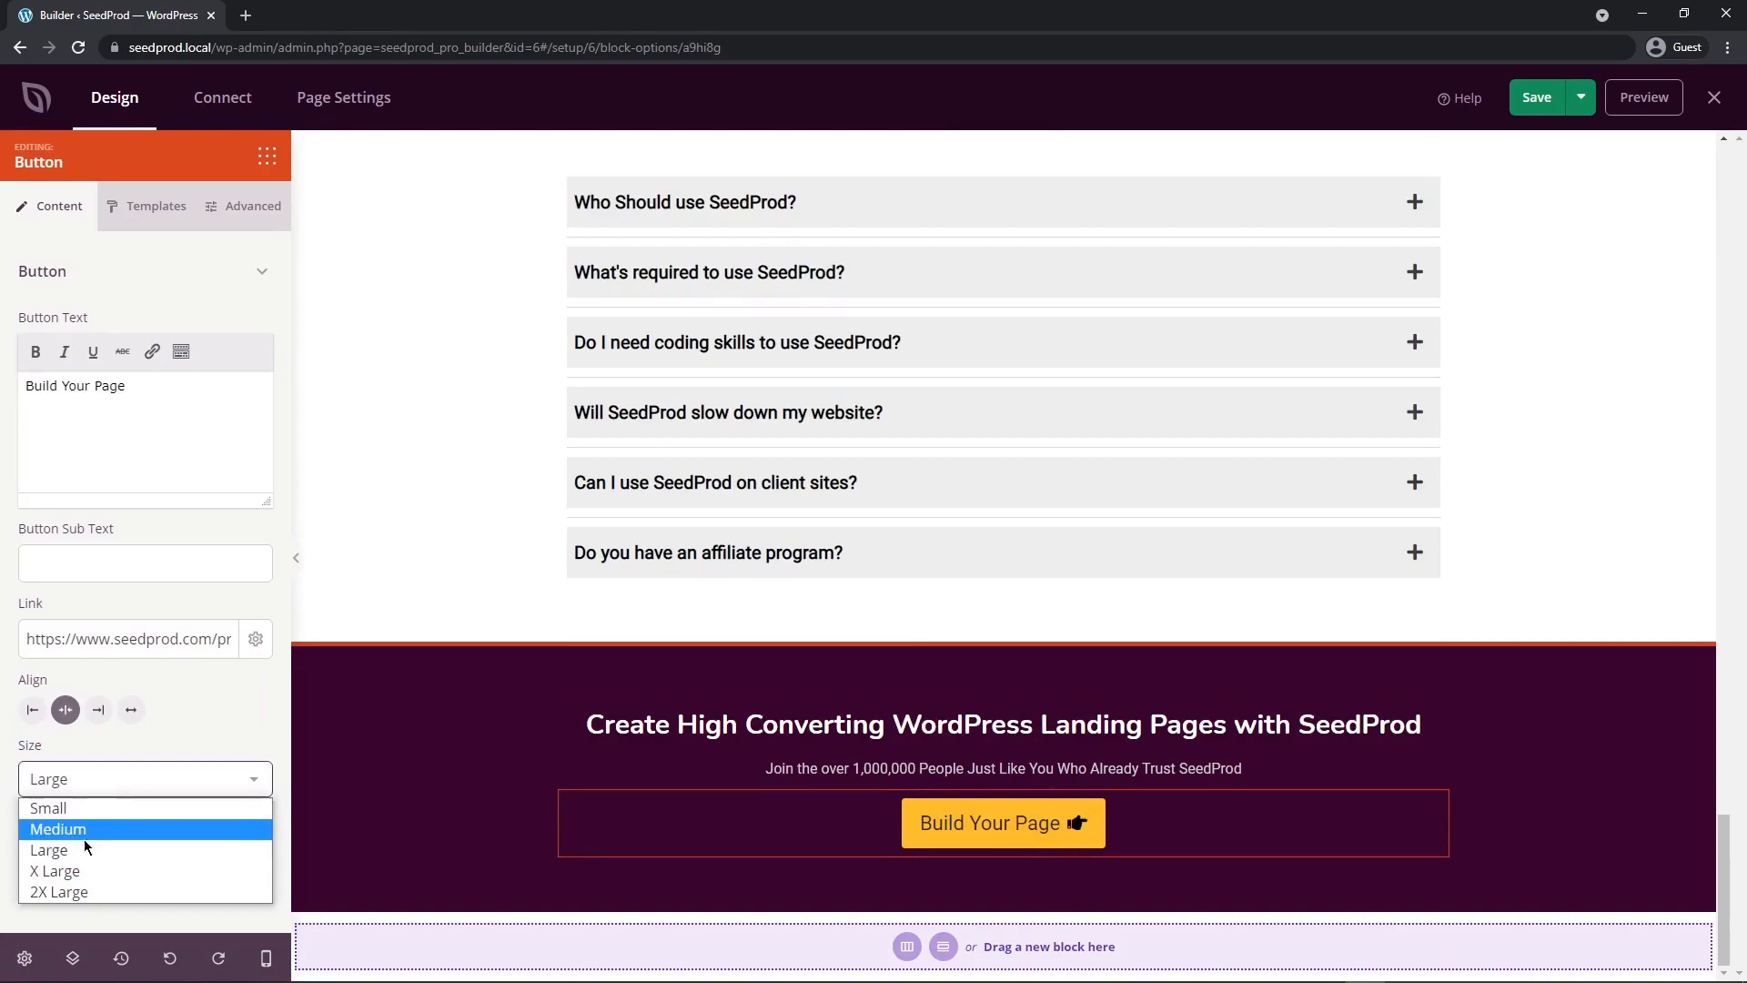
click(84, 894)
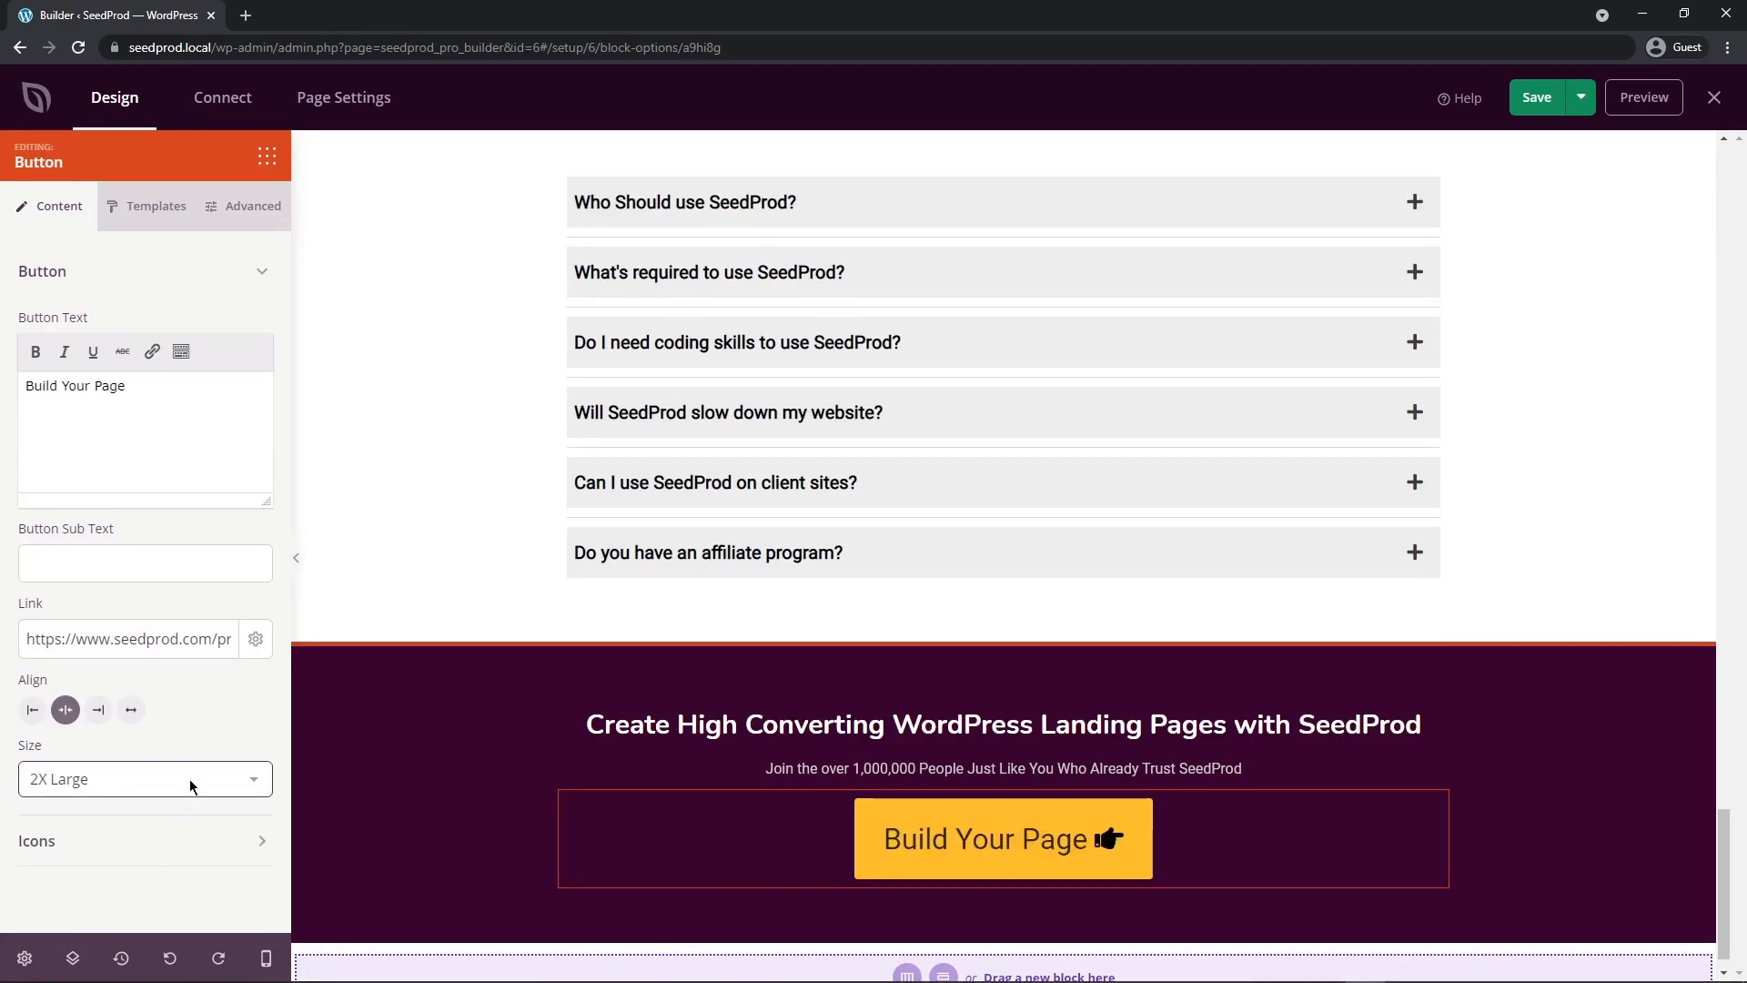
- Set the closing button's vertical padding to 15 and its horizontal padding to 70
click(254, 216)
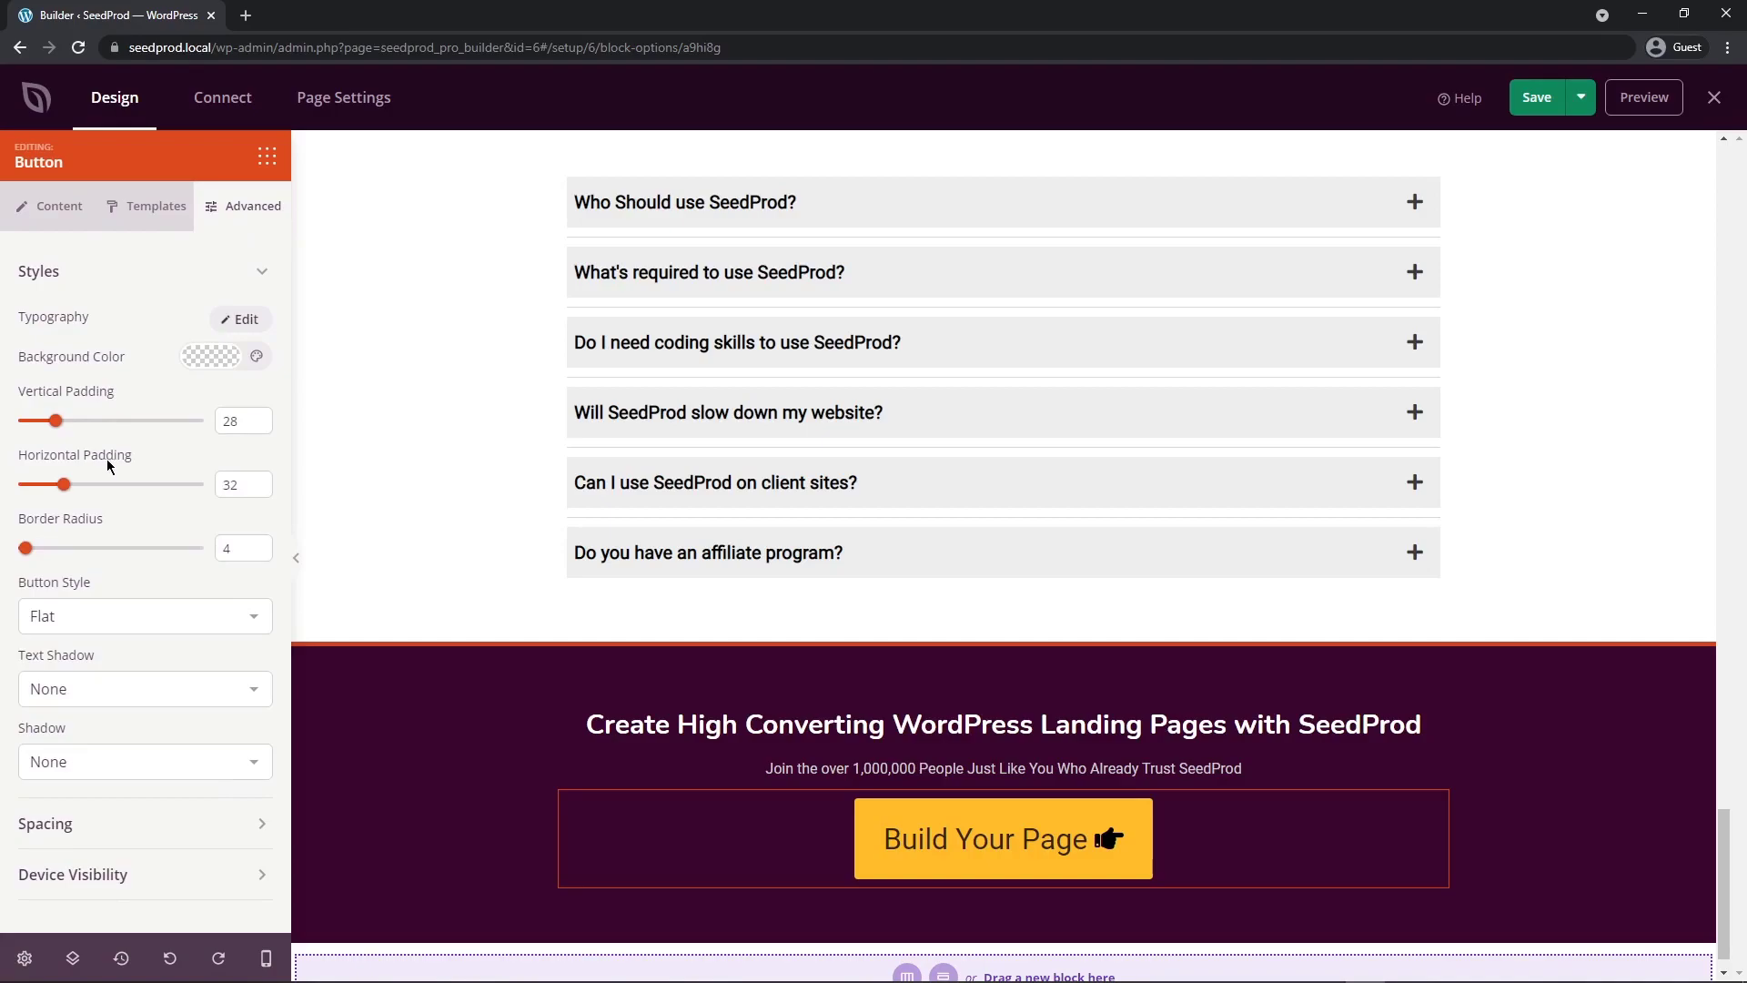
mouse_move(56, 420)
mouse_down()
mouse_move(79, 421)
mouse_move(30, 421)
mouse_up()
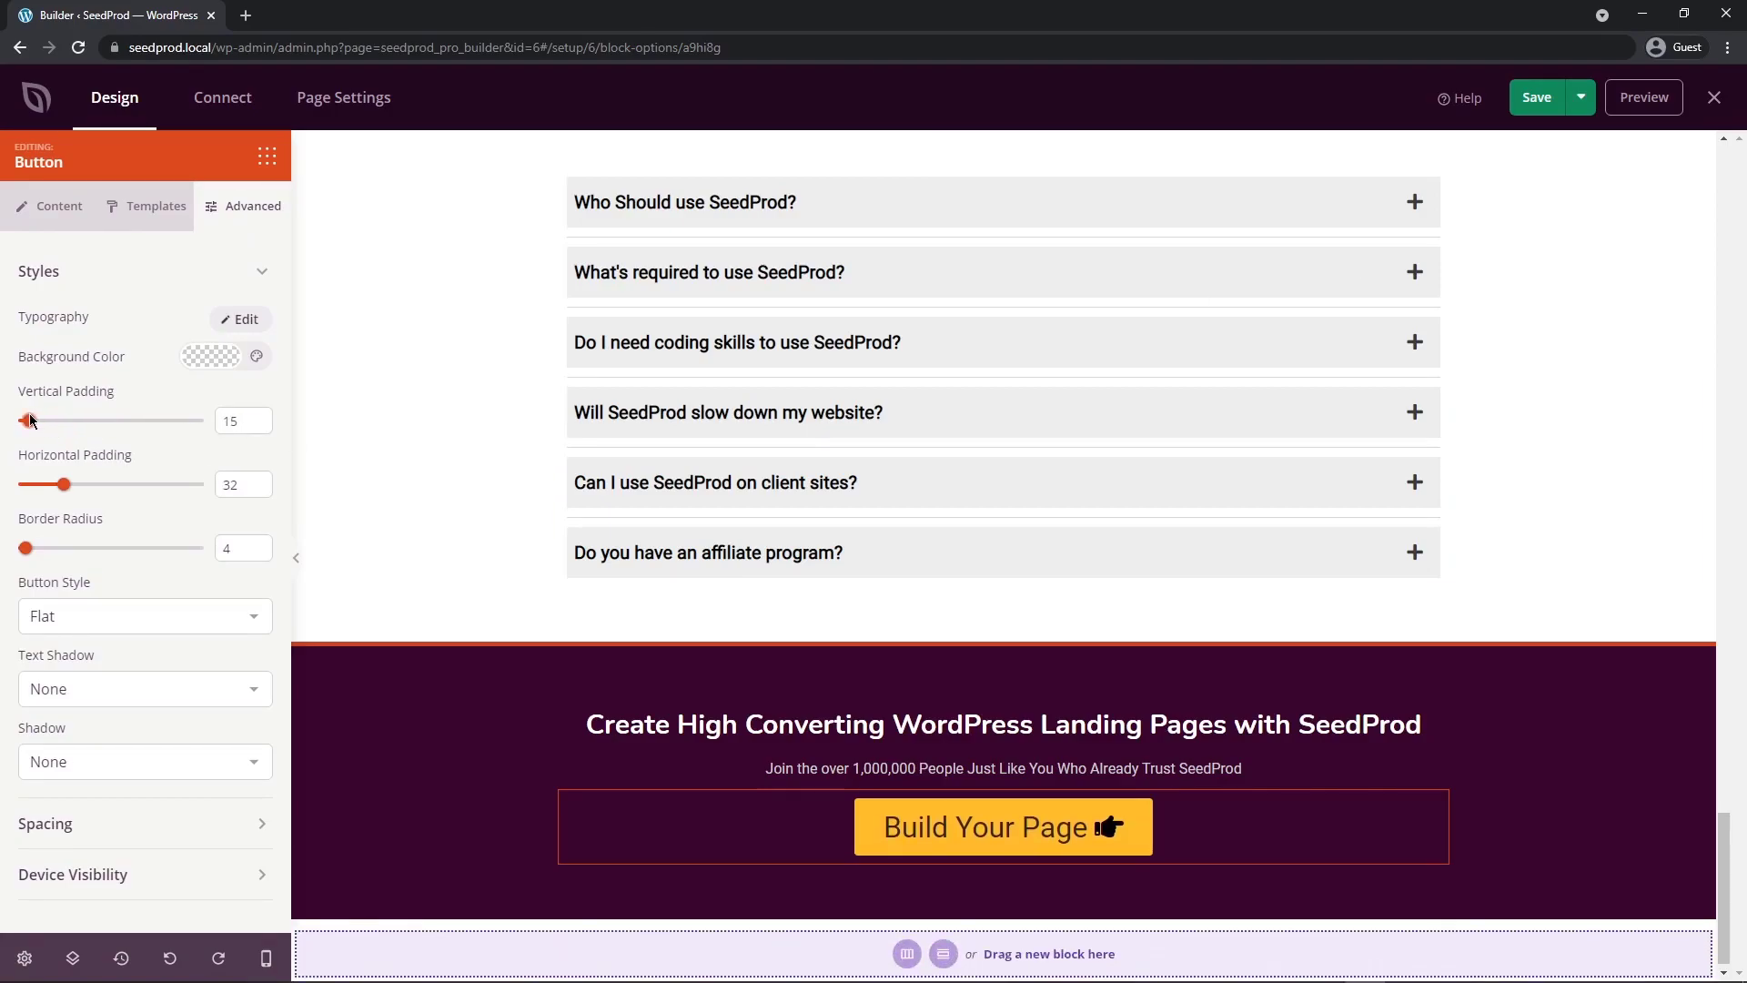
drag(64, 490, 142, 485)
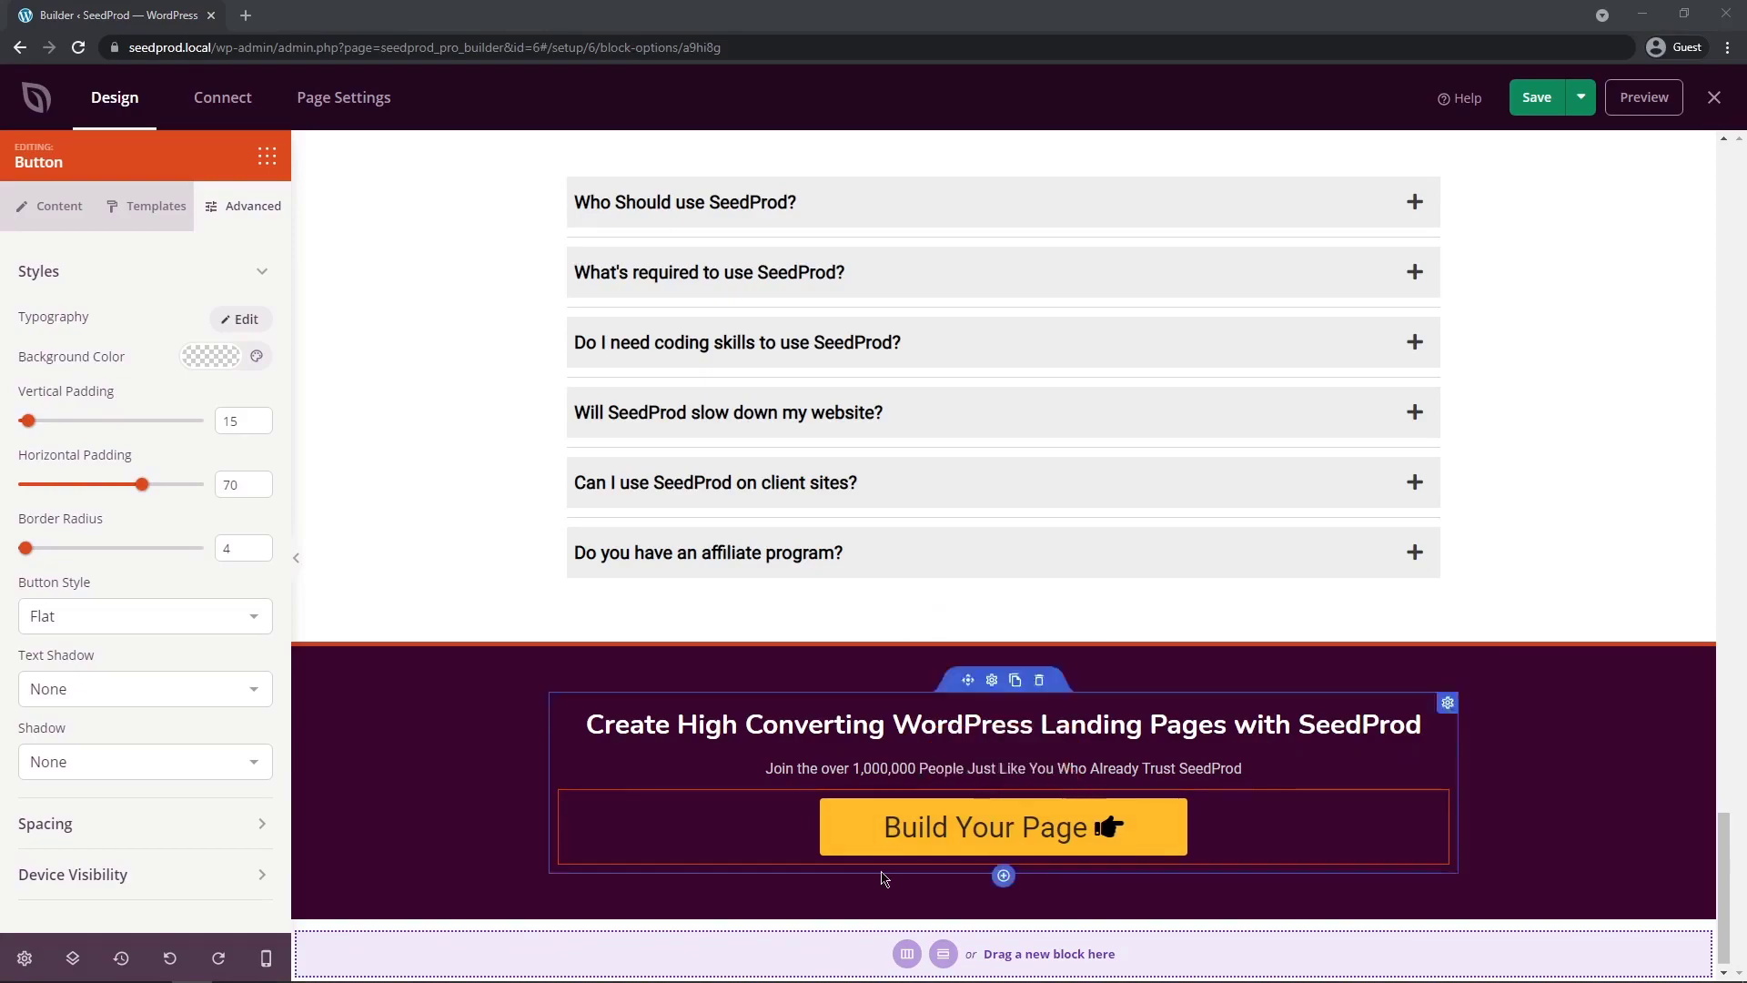
- Give the closing button block unlinked spacing padding of 50 at the top and 50 at the bottom
click(98, 823)
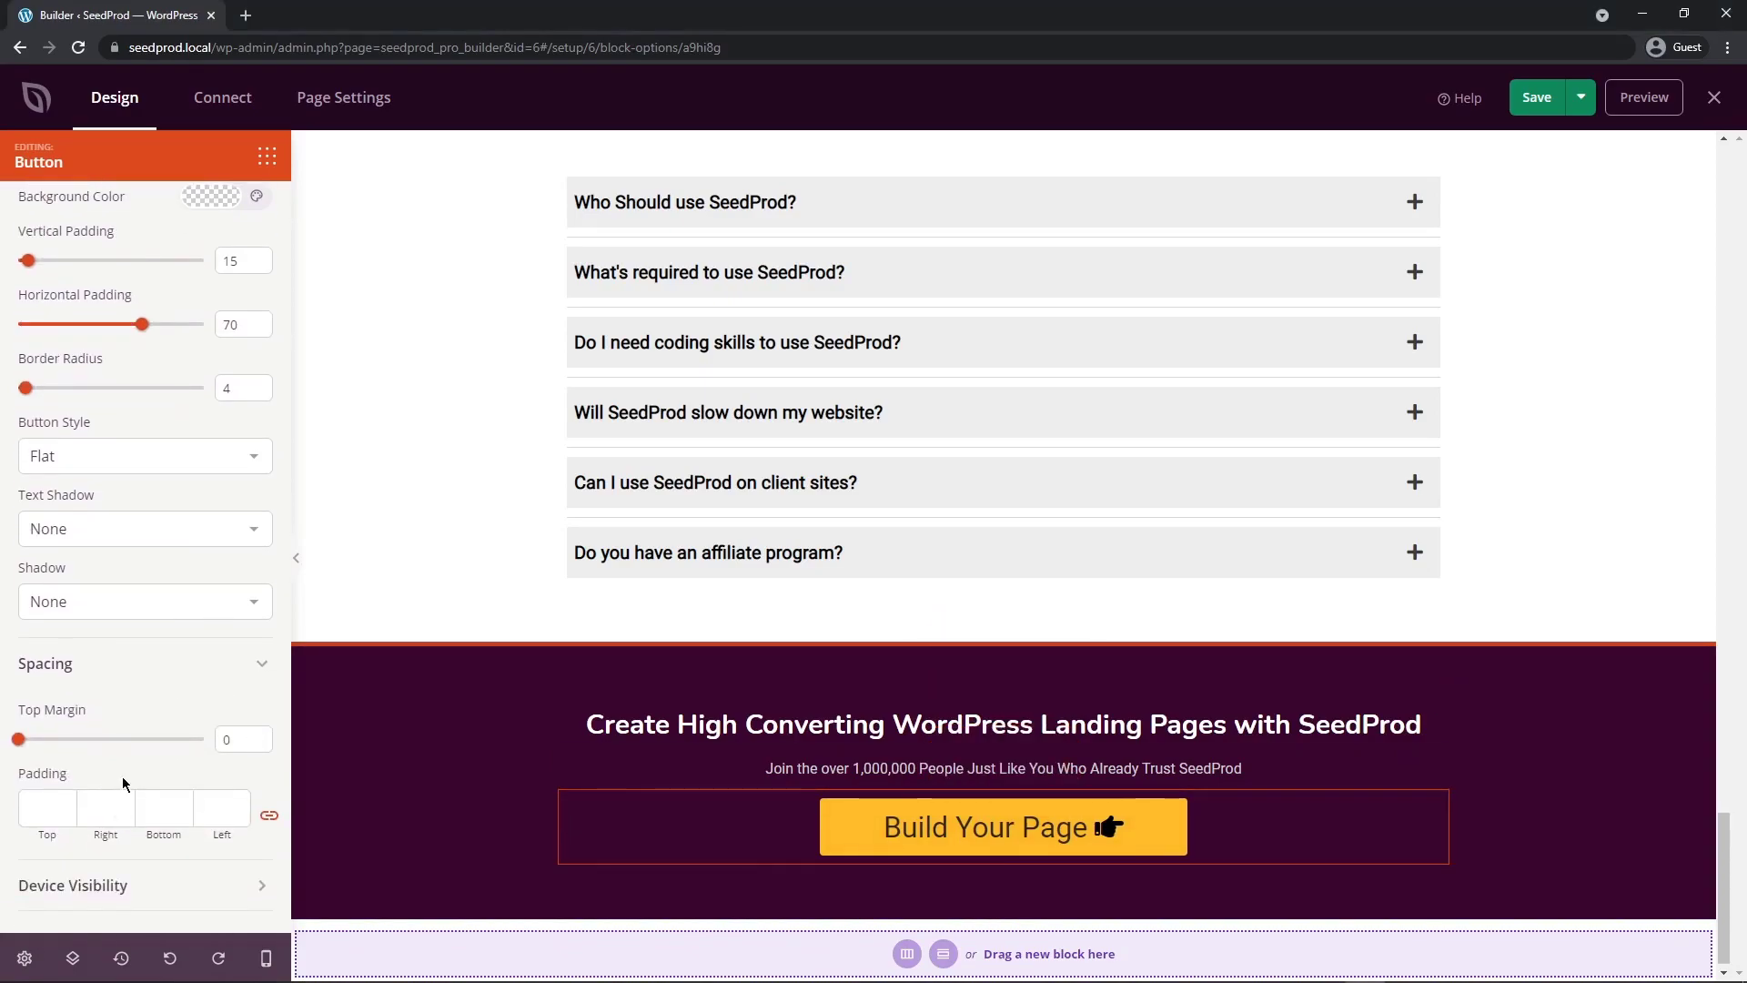
click(41, 808)
text(50)
click(154, 809)
text(50)
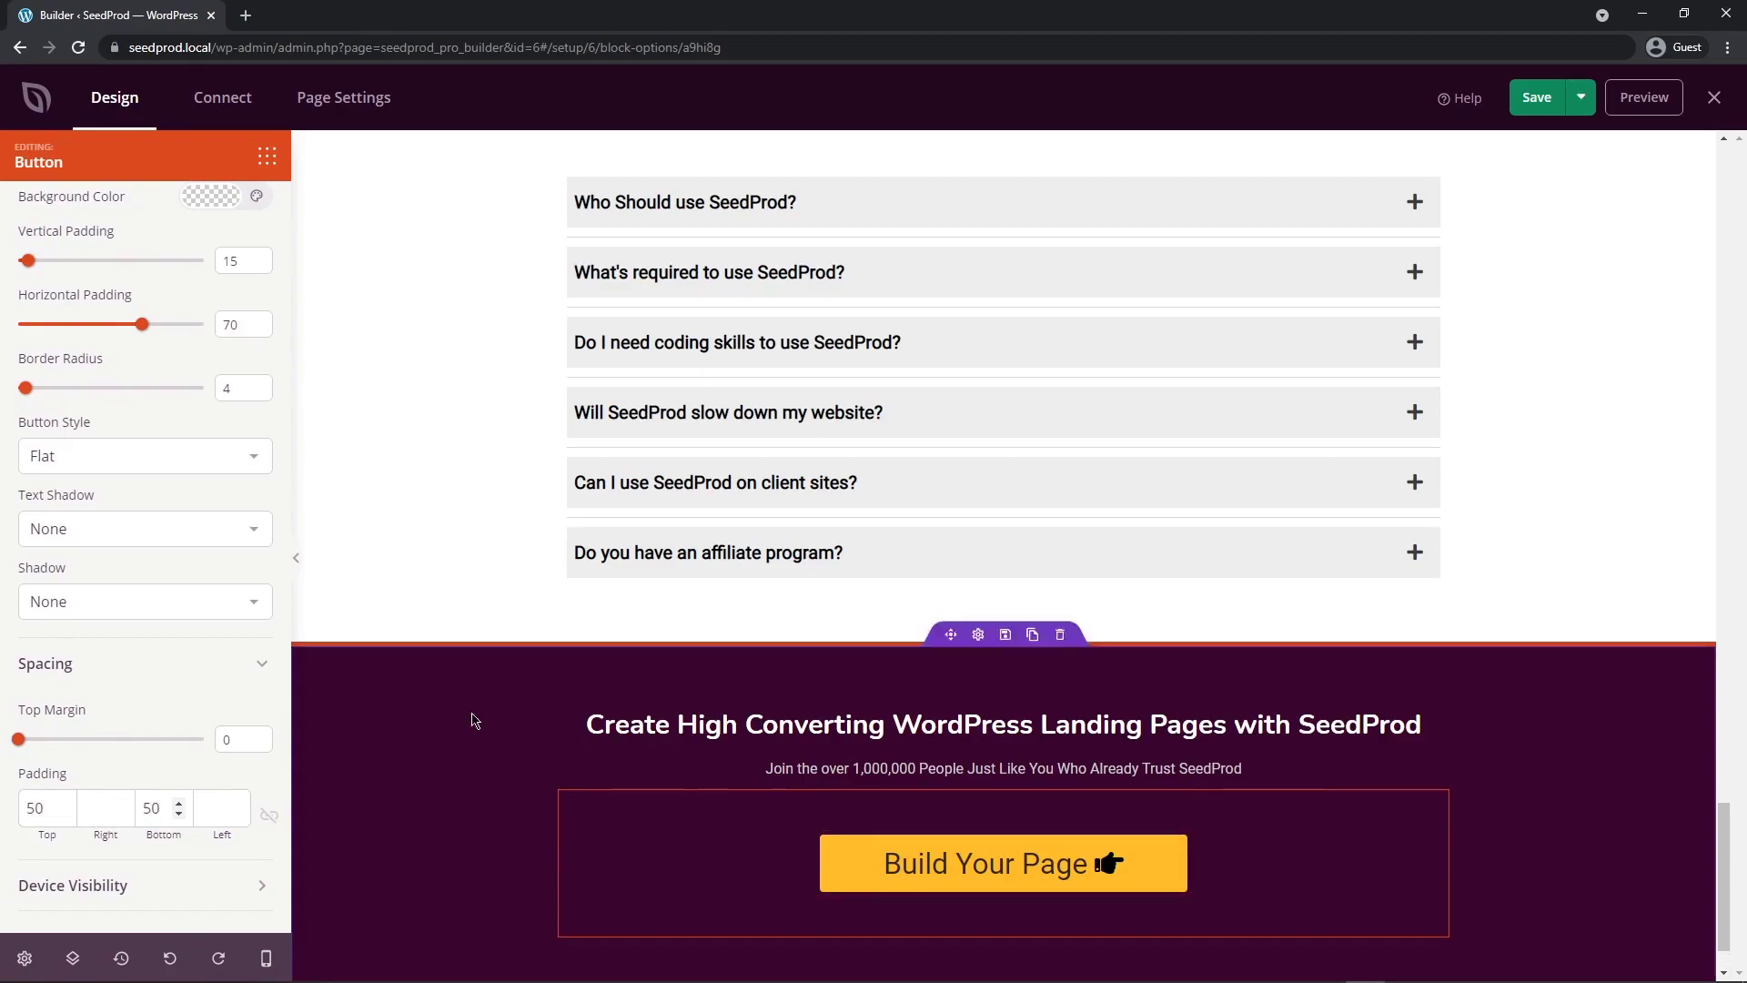
scroll(1065, 830, down, 1)
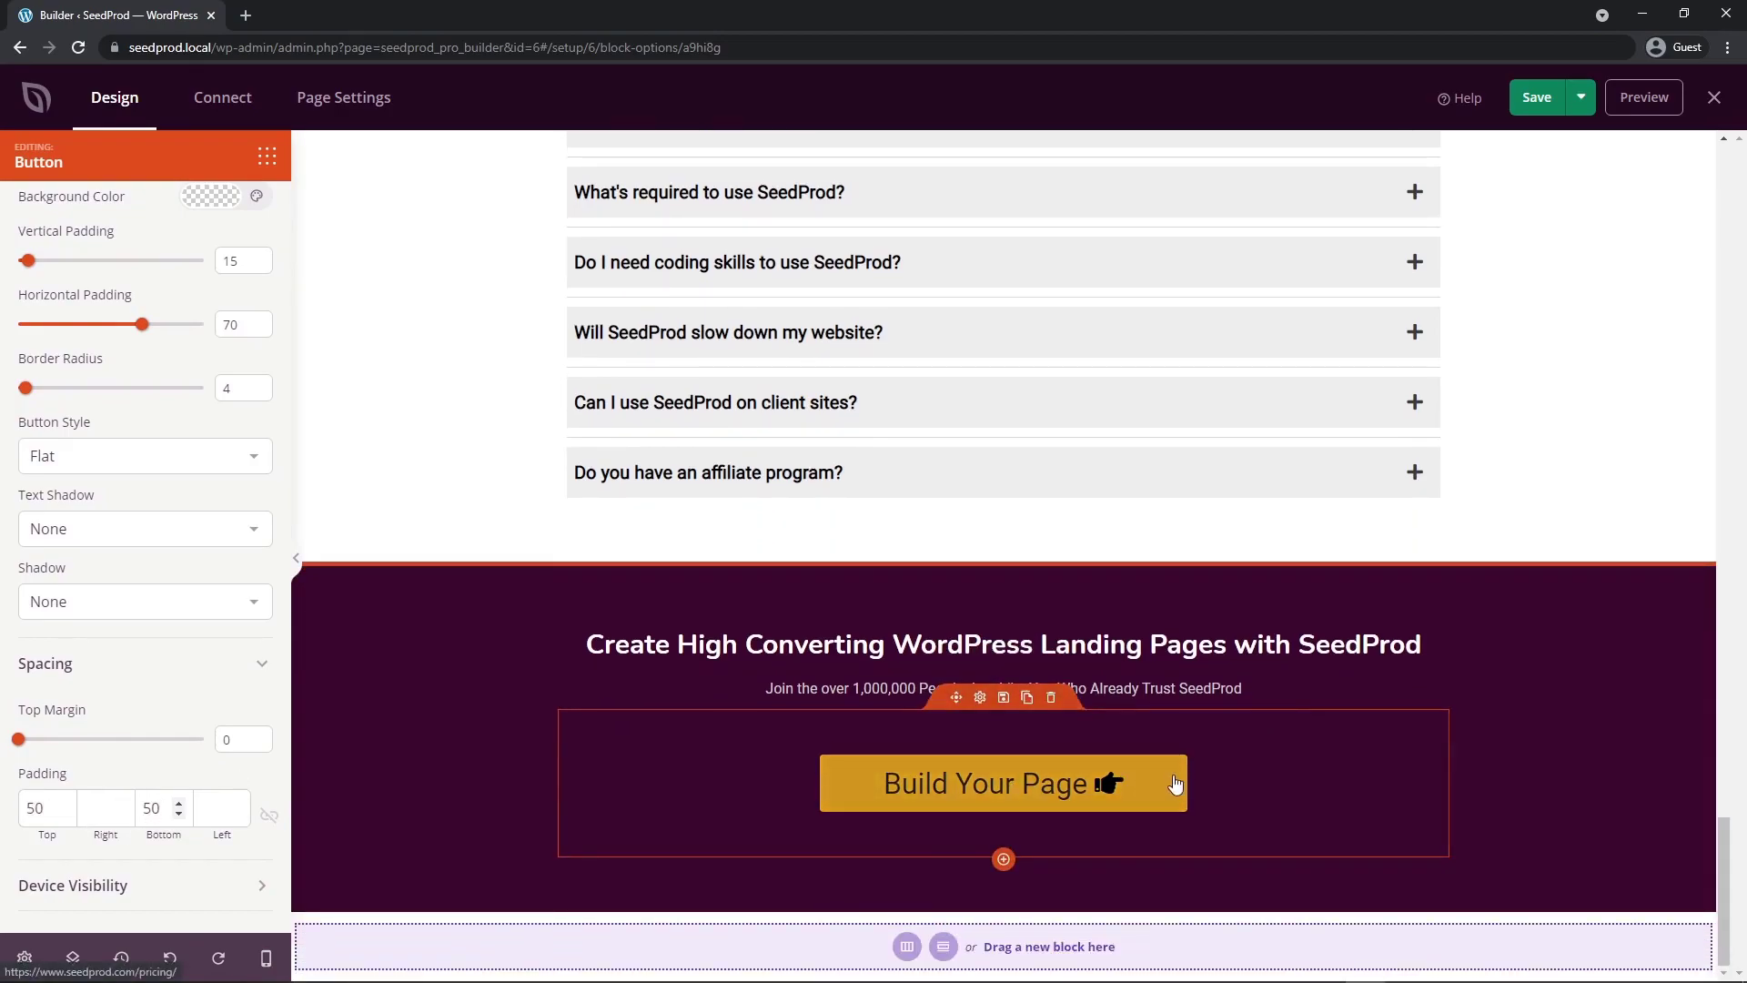
- Place an Image block below the Build Your Page button in the closing section
click(266, 156)
drag(146, 419, 1010, 885)
scroll(1056, 885, down, 3)
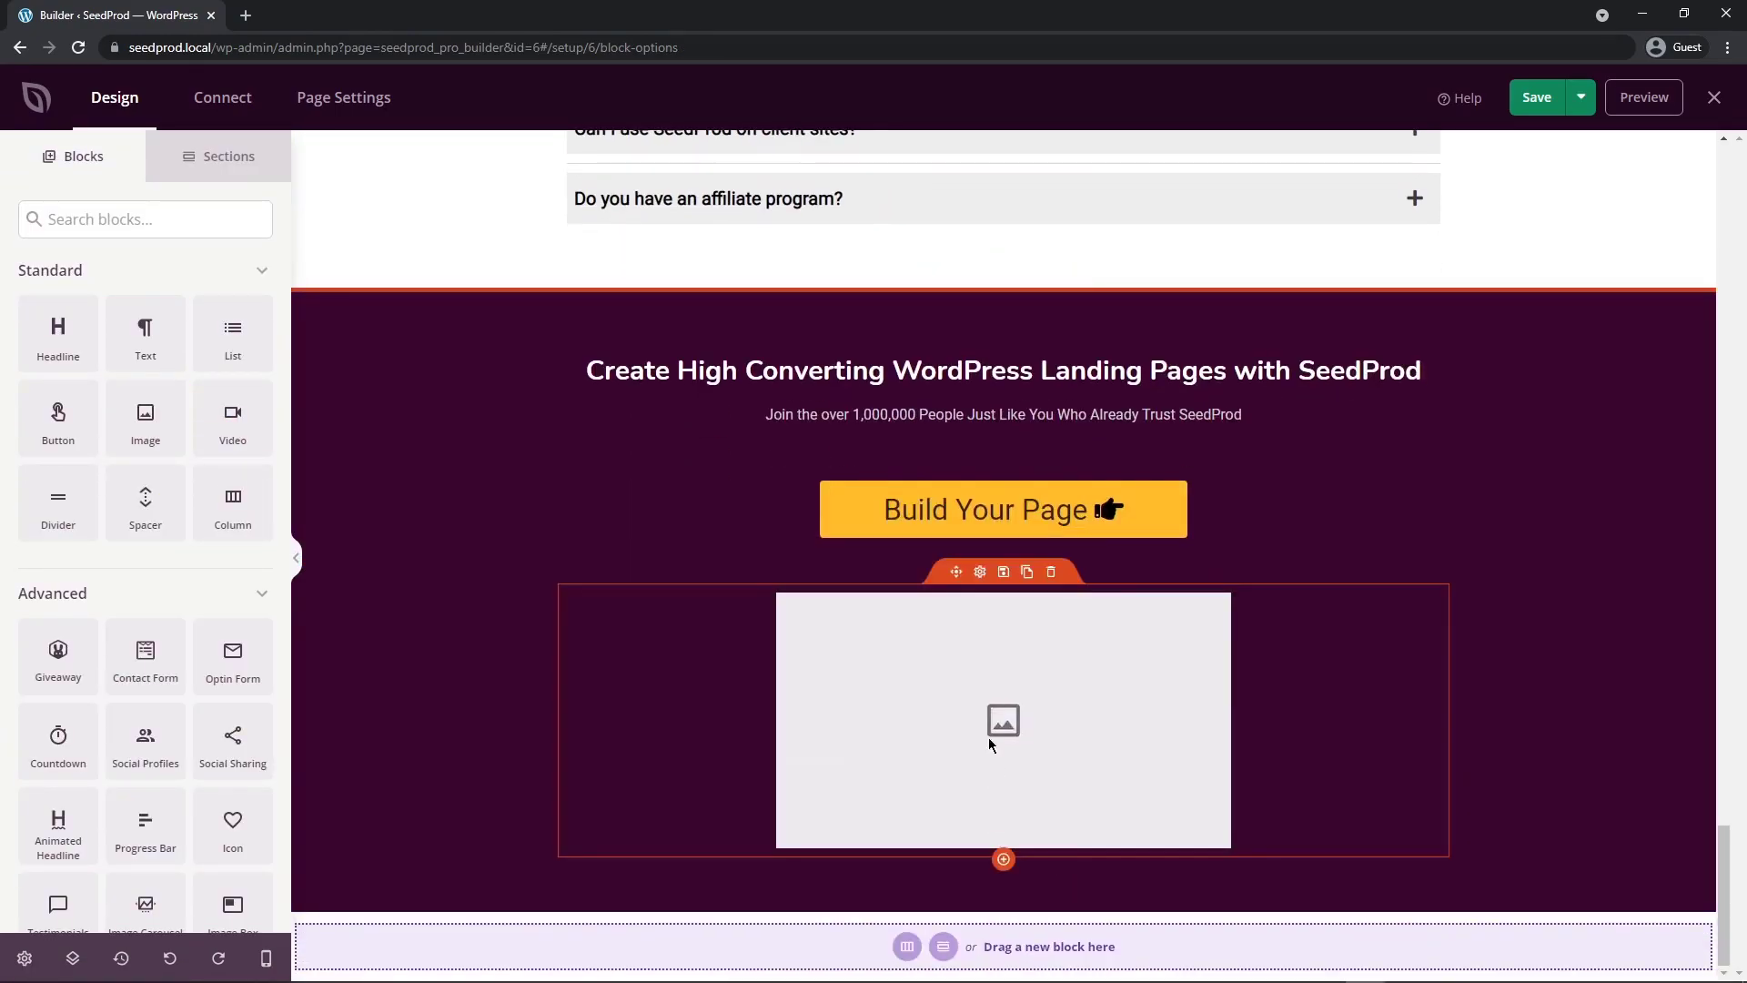
- Upload footer-image.webp and use it as the picture in the new Image block
click(987, 736)
click(87, 446)
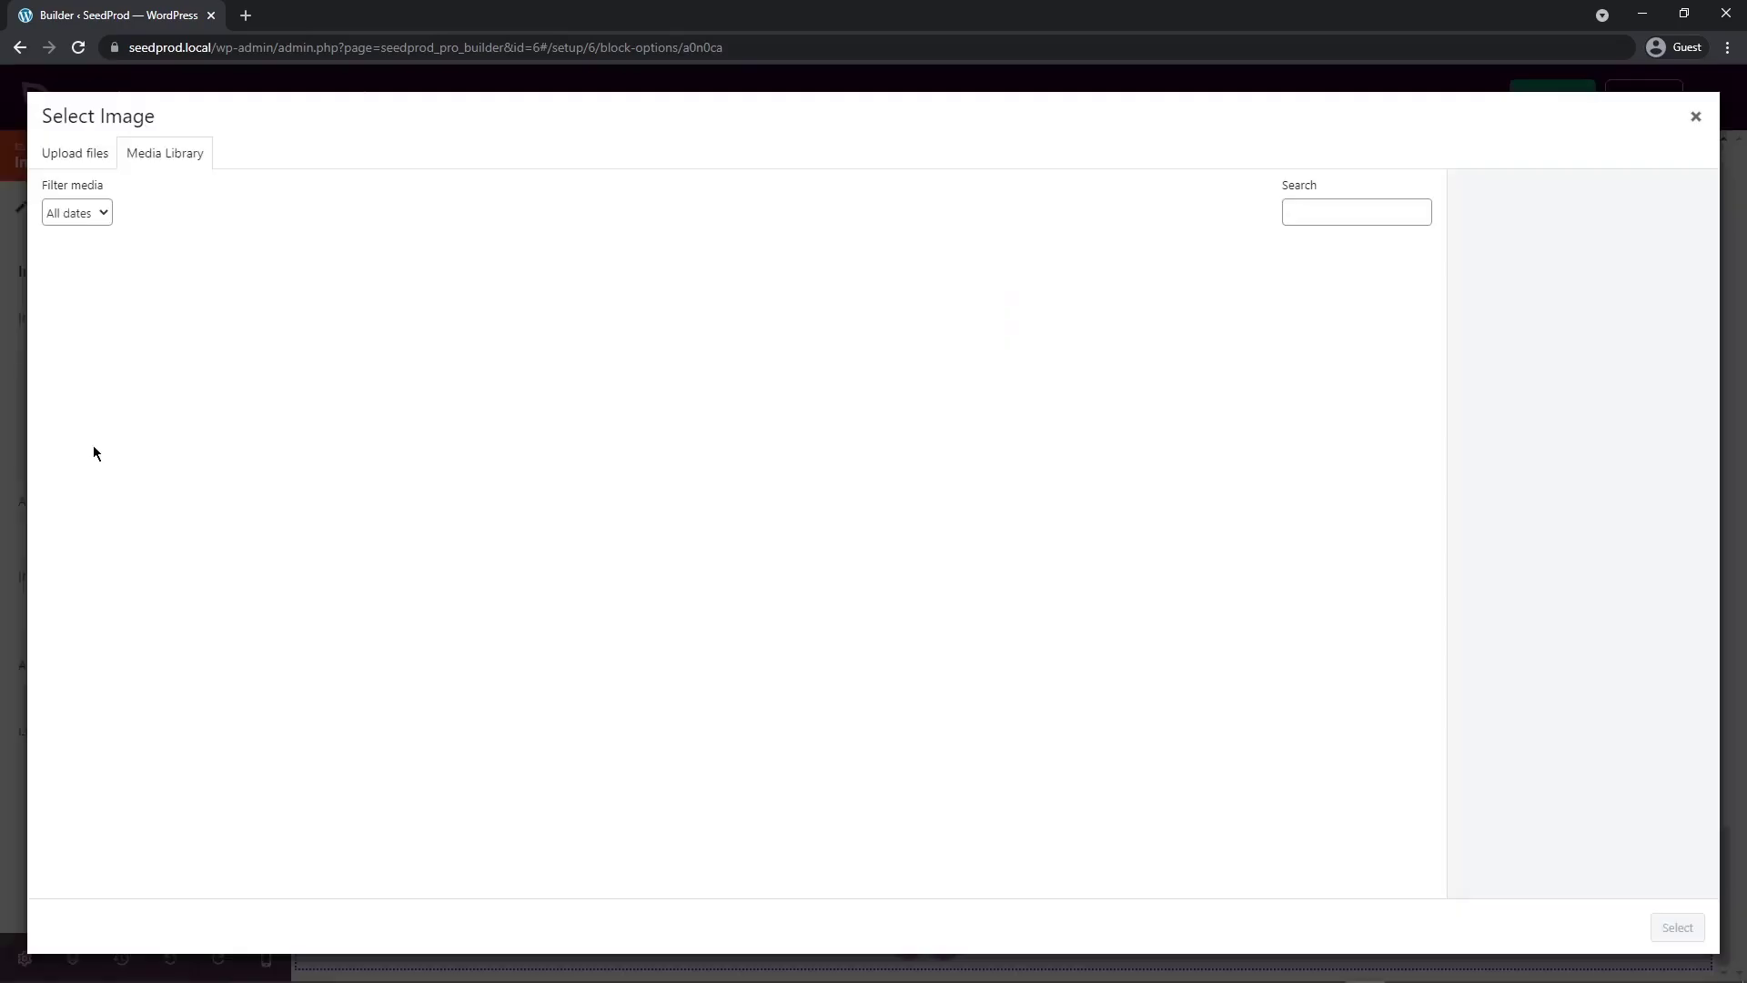
click(95, 156)
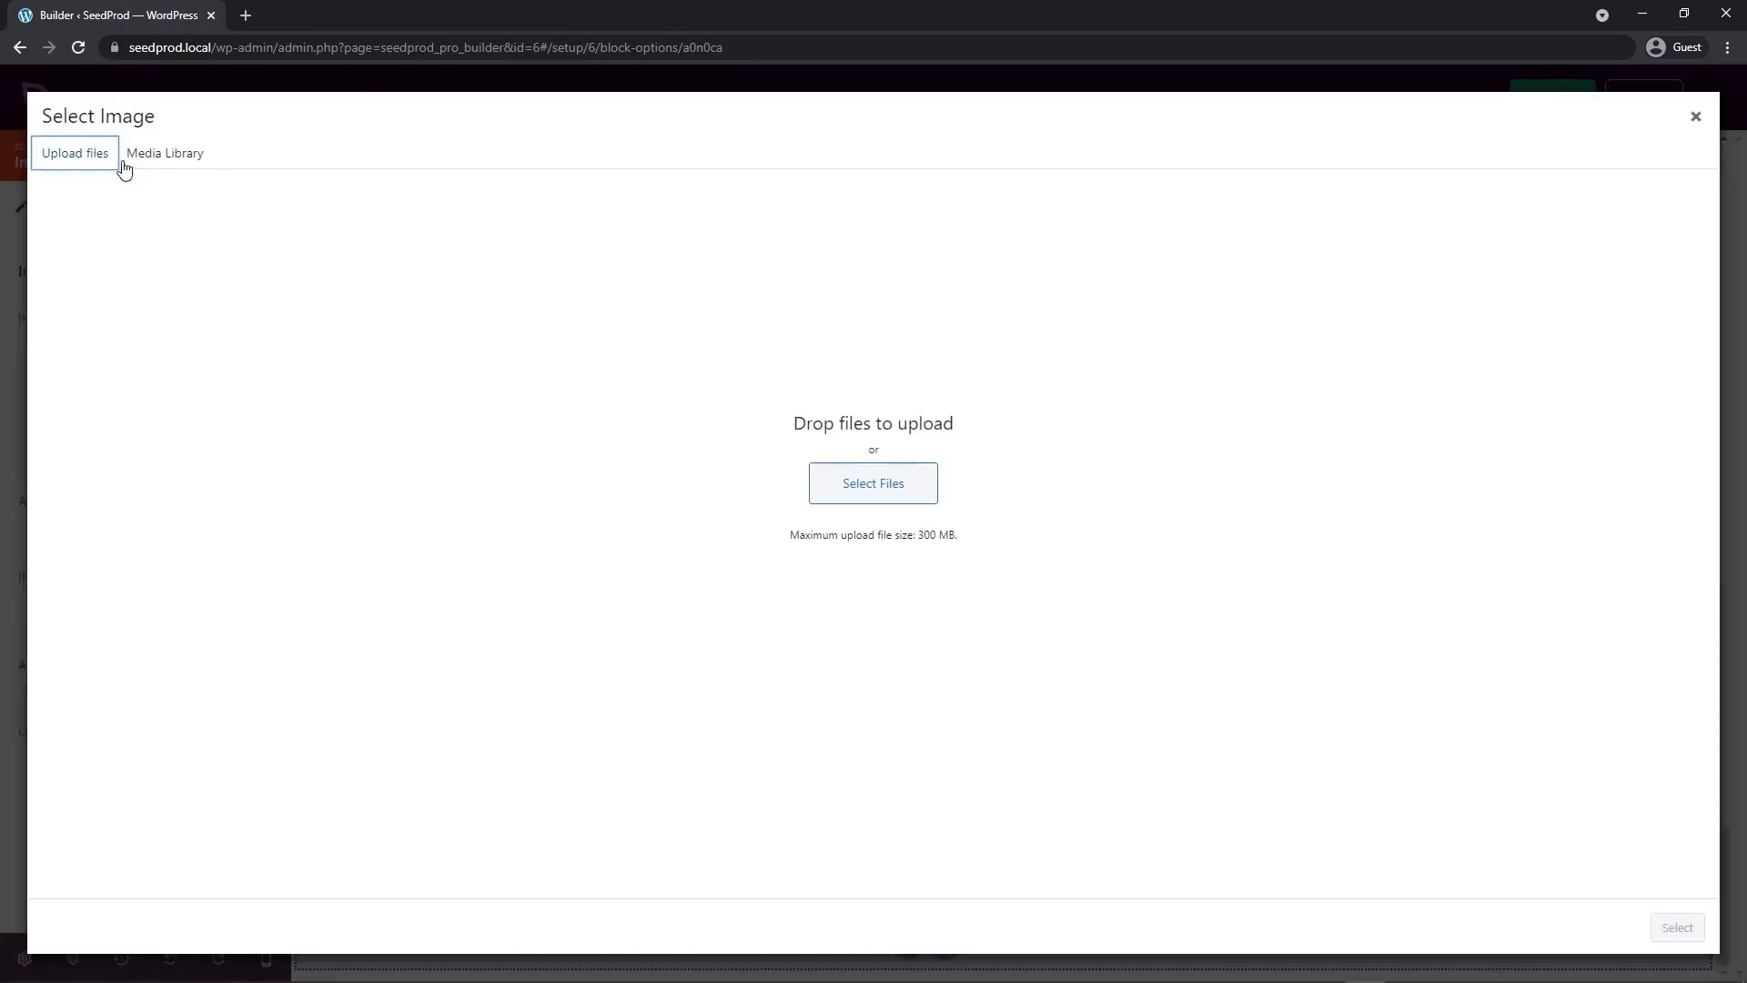
click(881, 496)
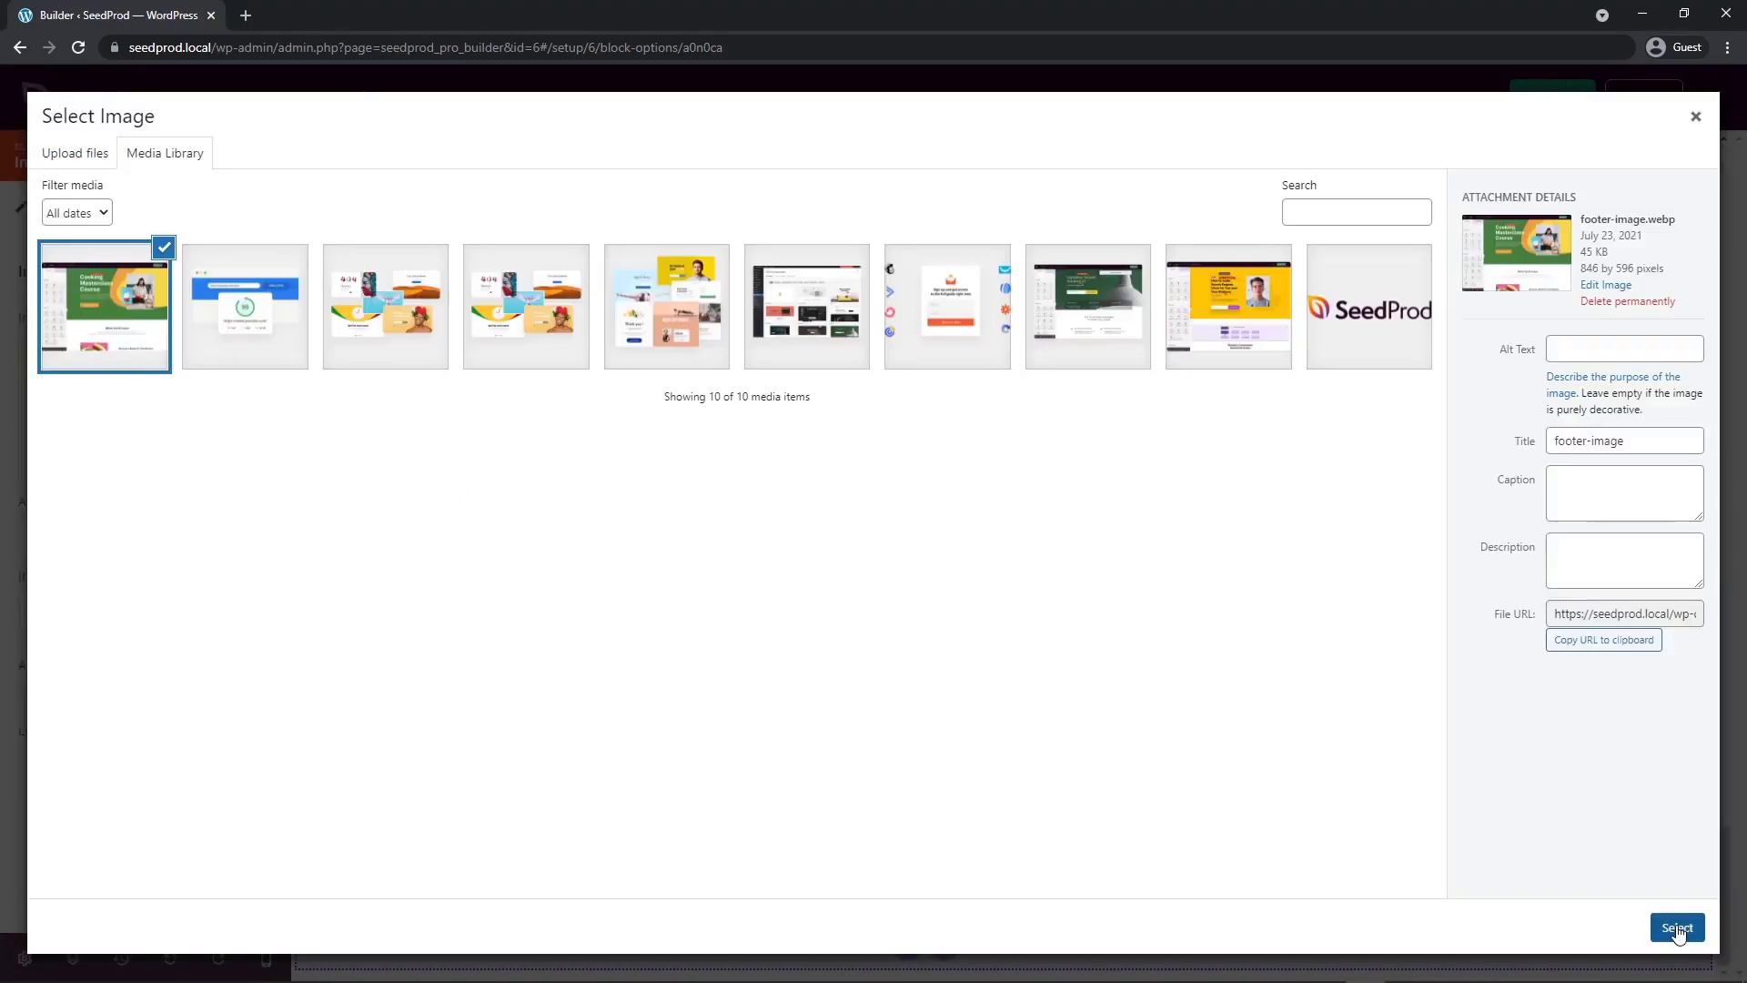
click(1677, 929)
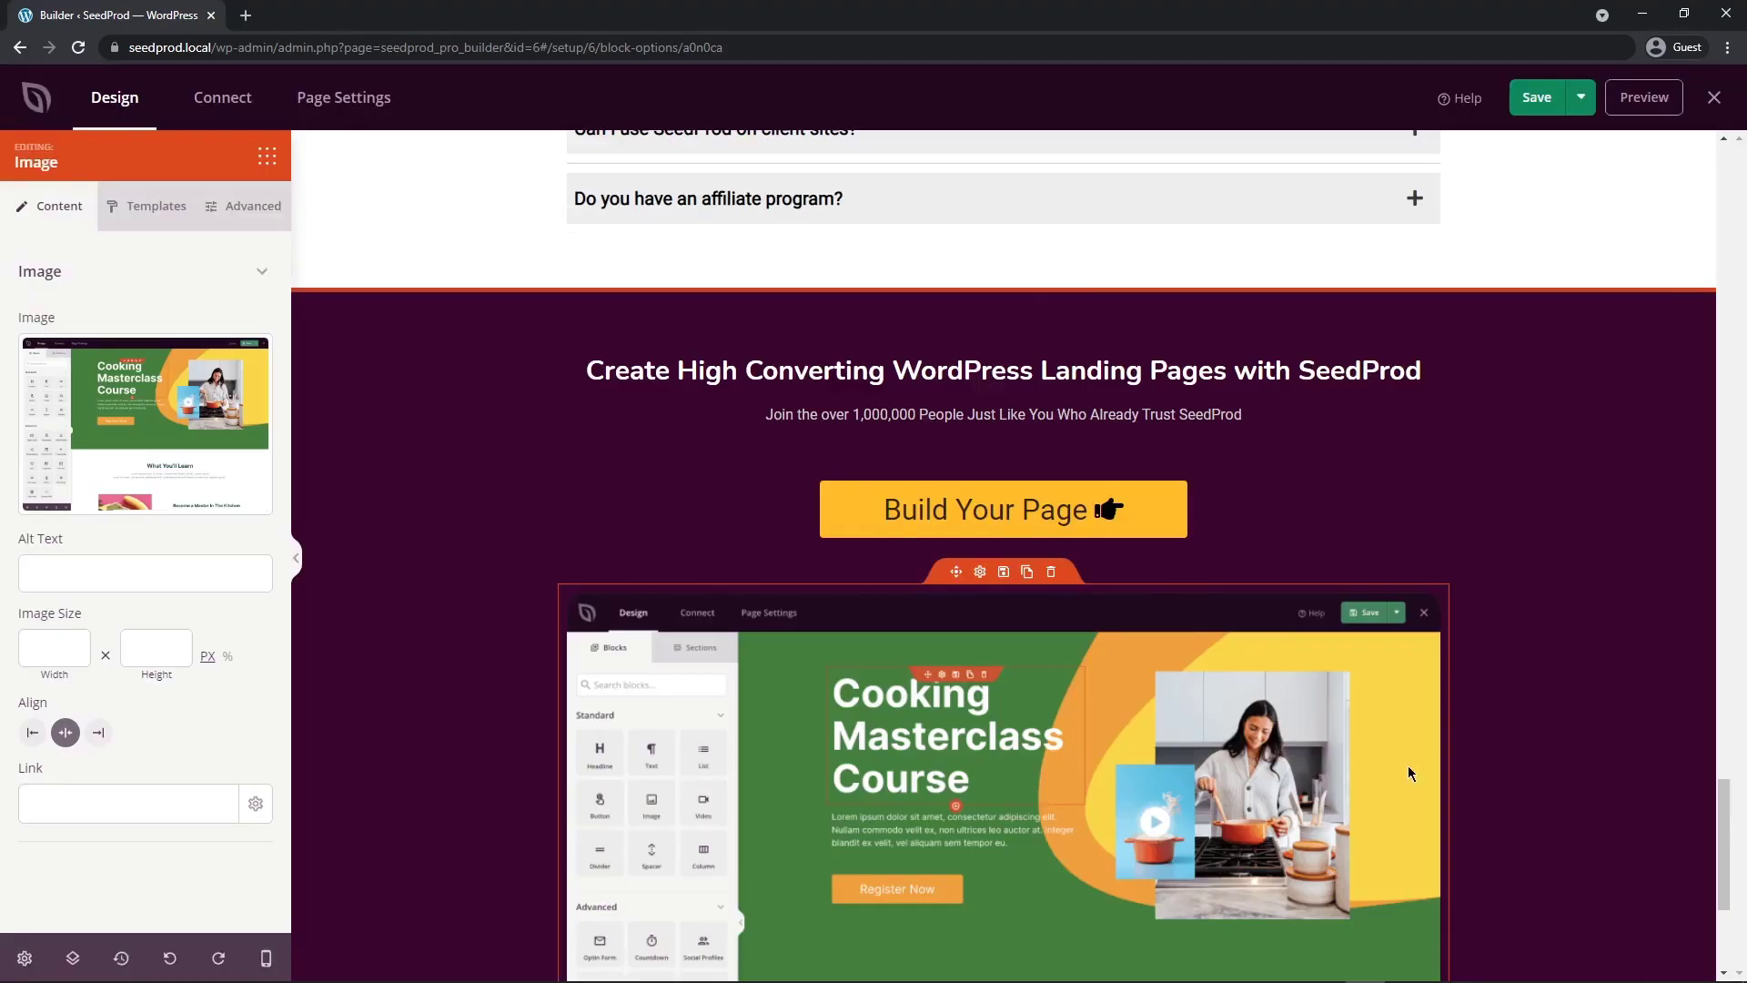
- Review the closing section with its image, and return to the top of the page and the block library
scroll(1559, 610, down, 3)
click(1562, 608)
scroll(1472, 787, up, 5)
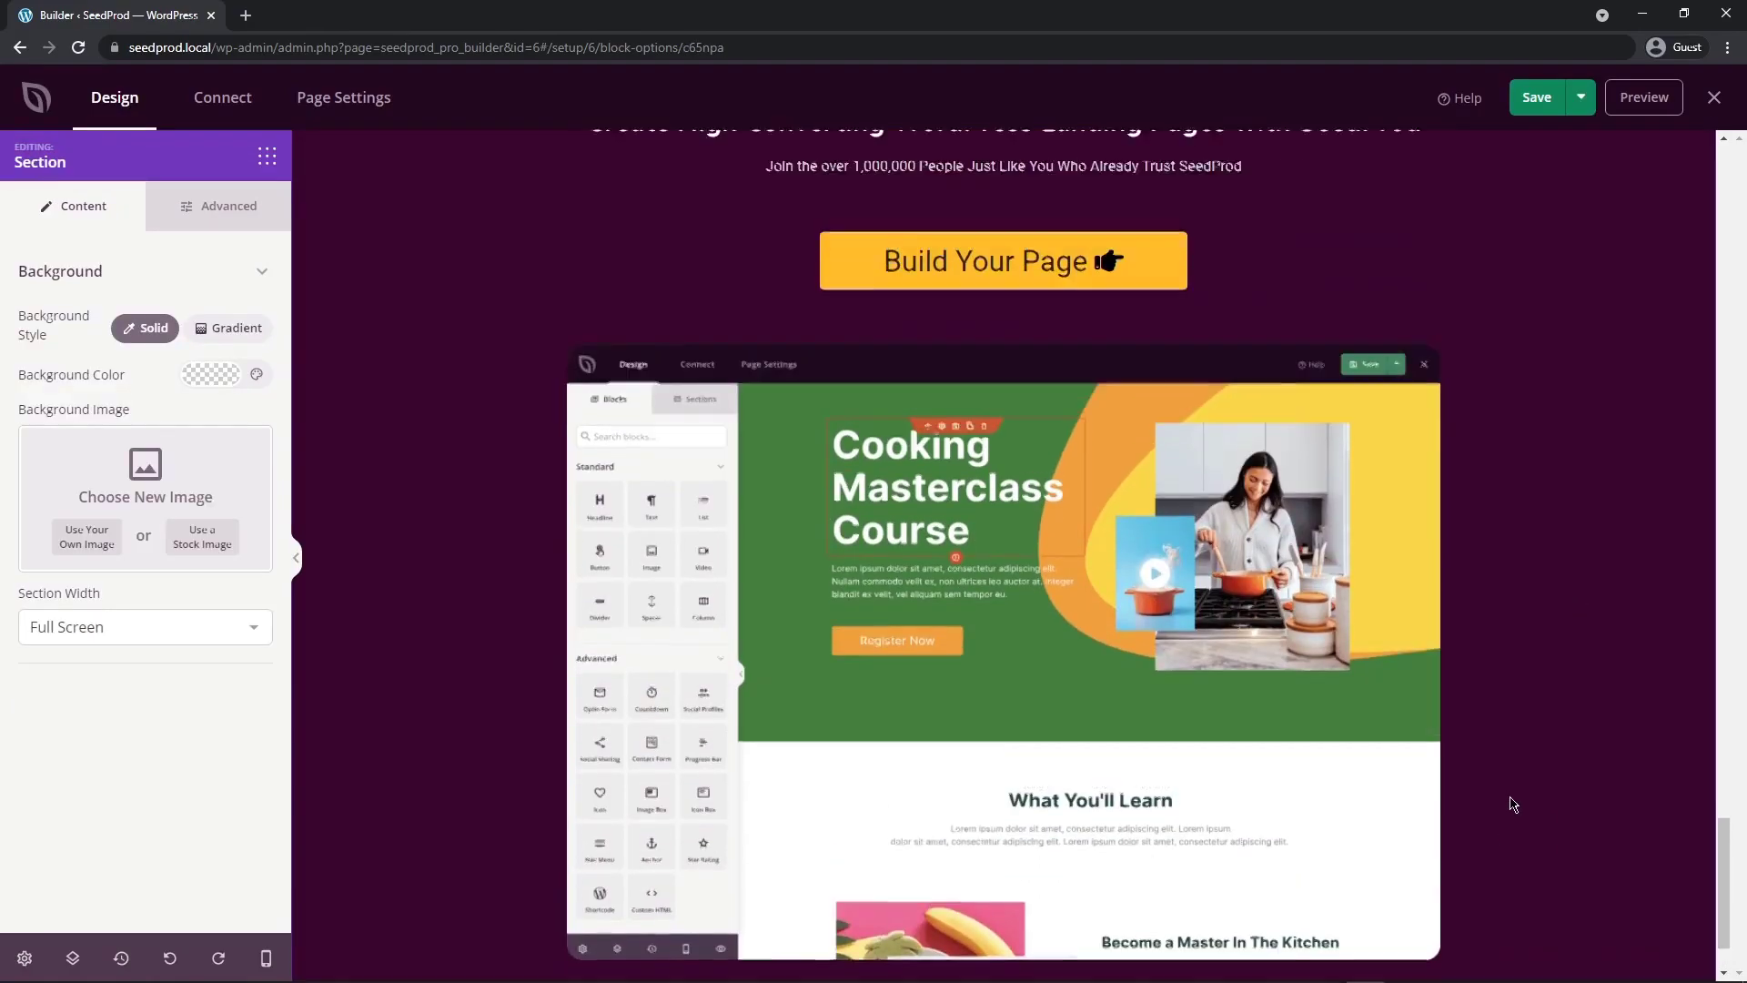
scroll(1514, 790, down, 4)
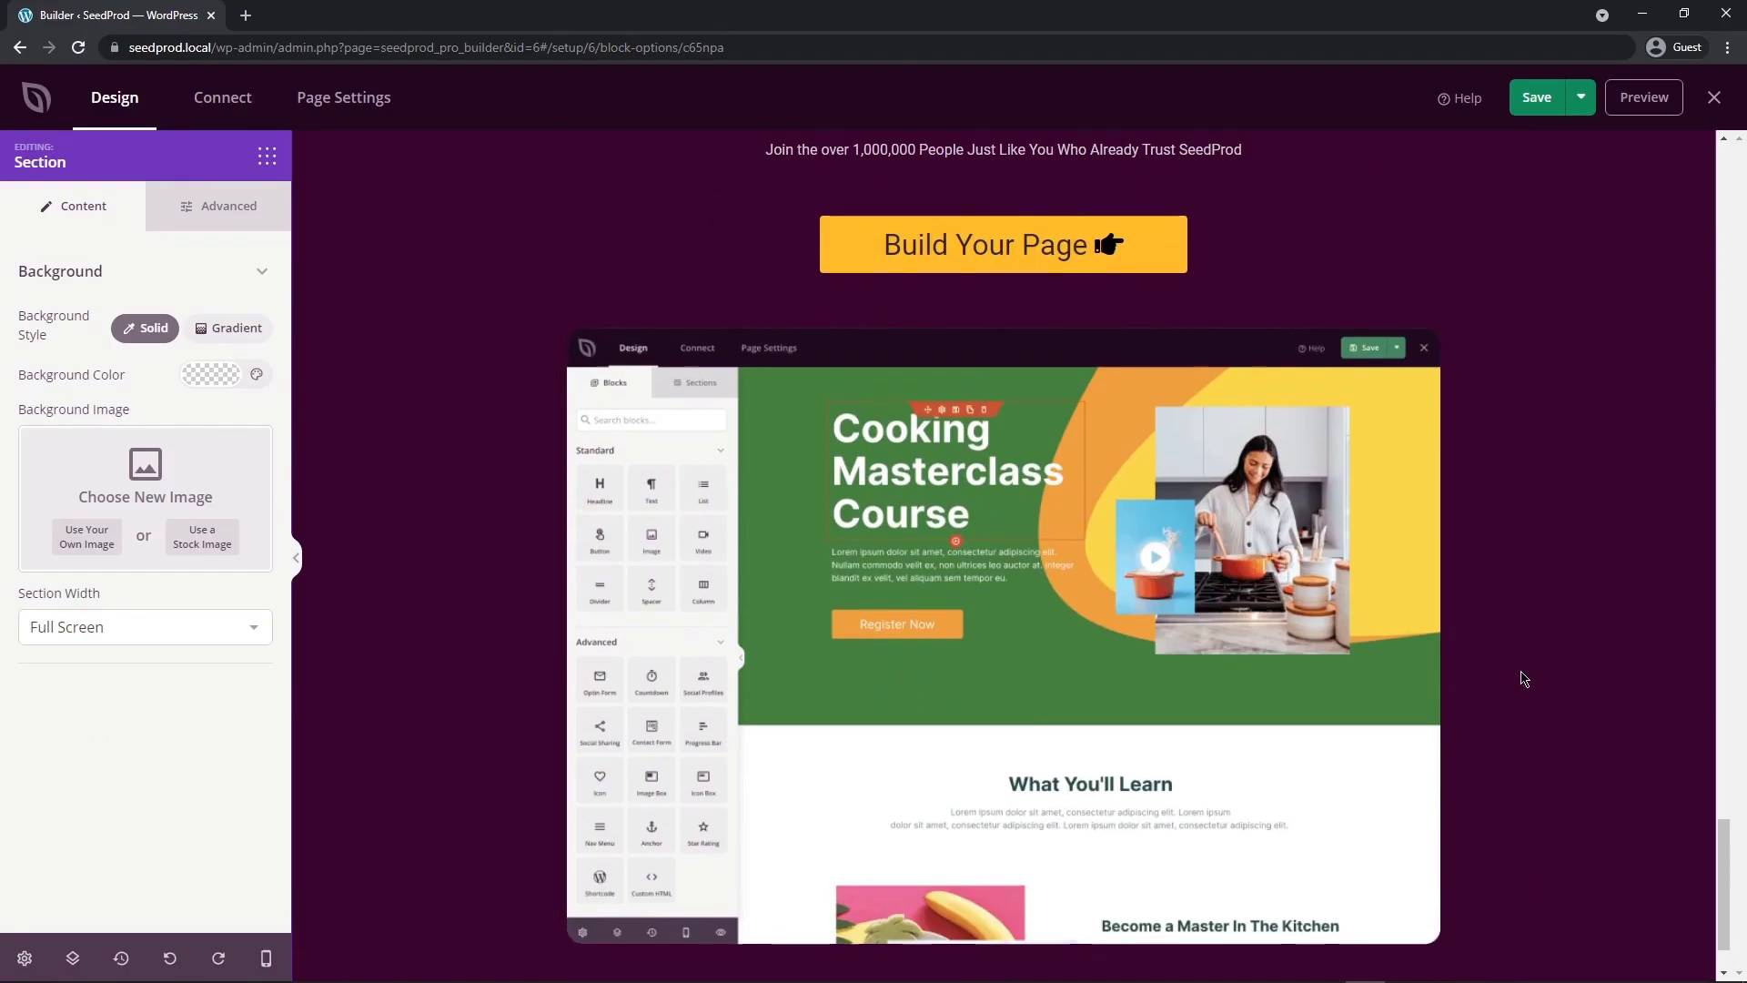
scroll(1521, 674, up, 5)
scroll(1734, 939, down, 6)
drag(1734, 940, 1708, 211)
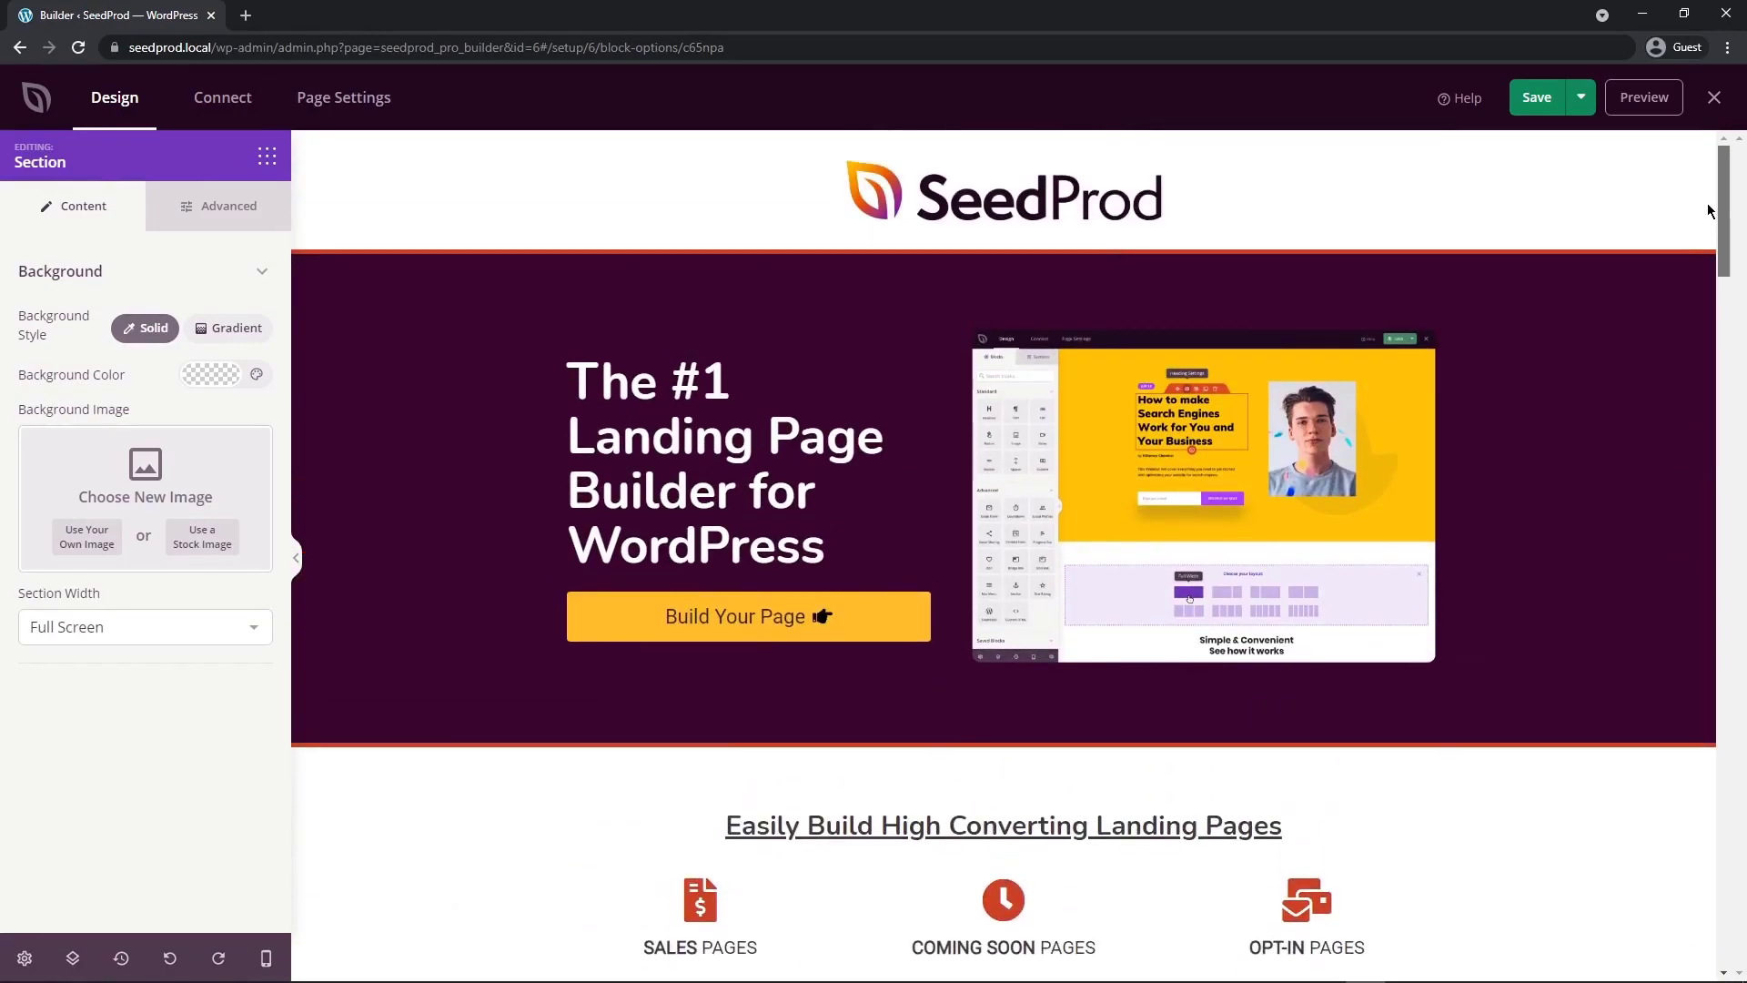
click(266, 157)
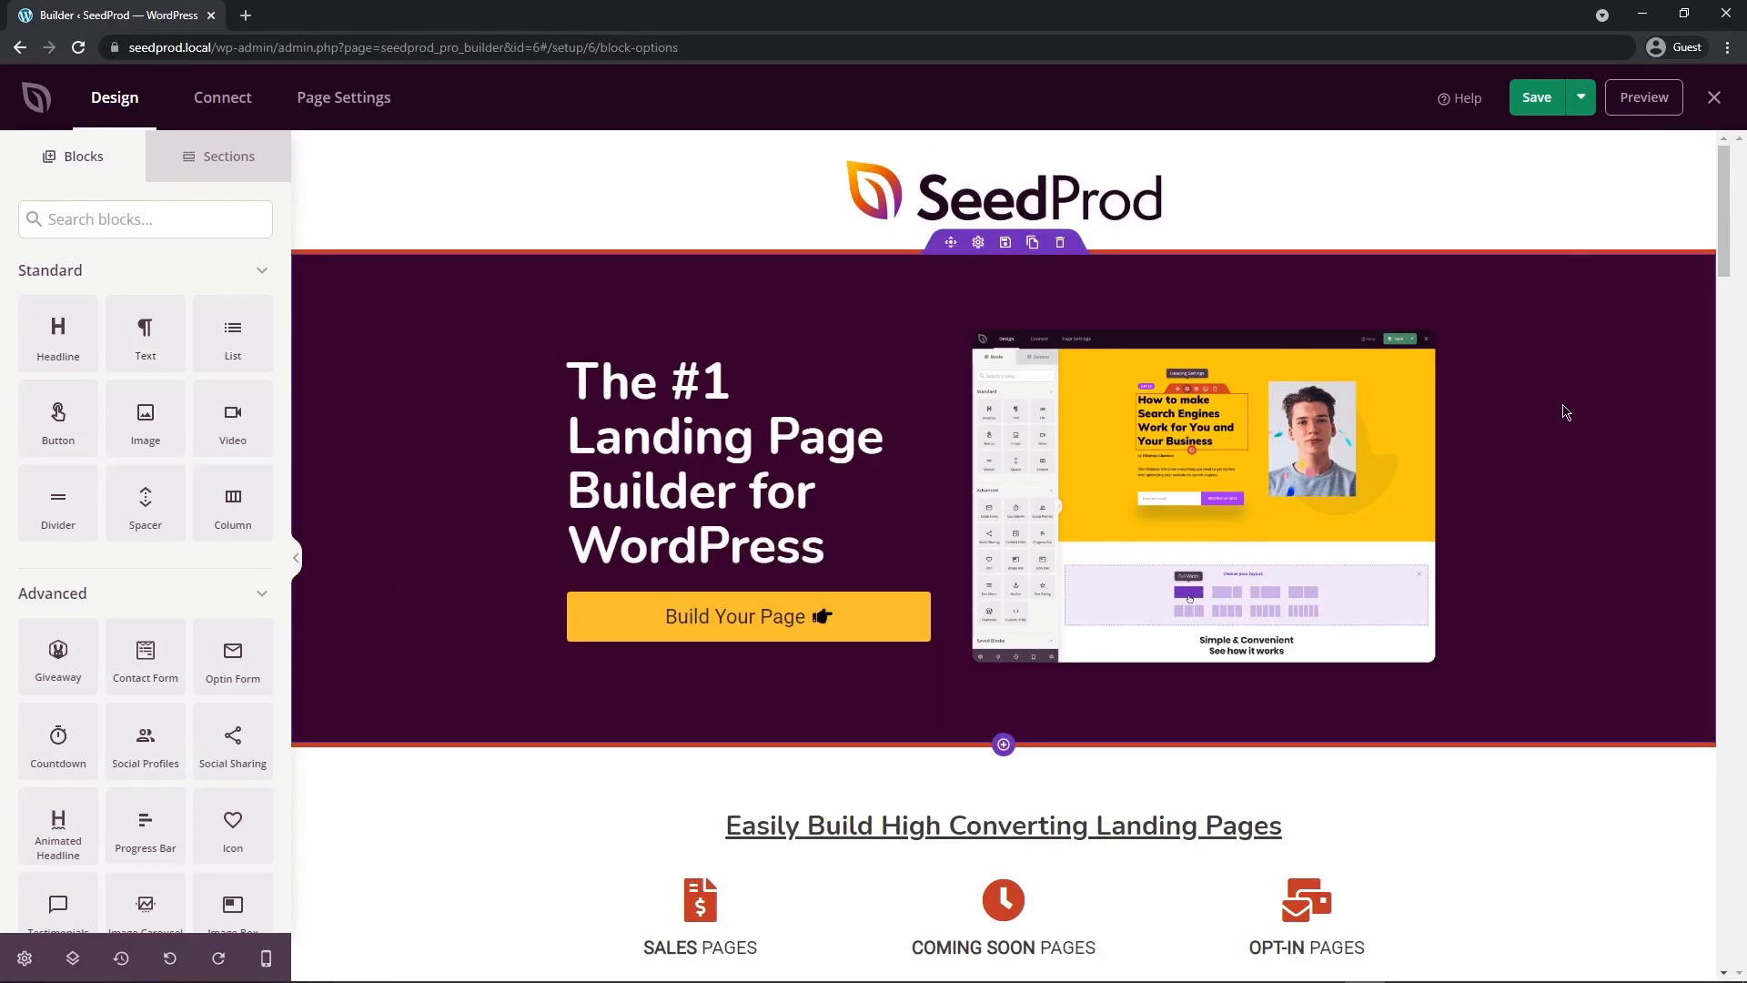
- Switch to the mobile preview and duplicate the hero headline "The #1 Landing Page Builder for WordPress"
click(265, 960)
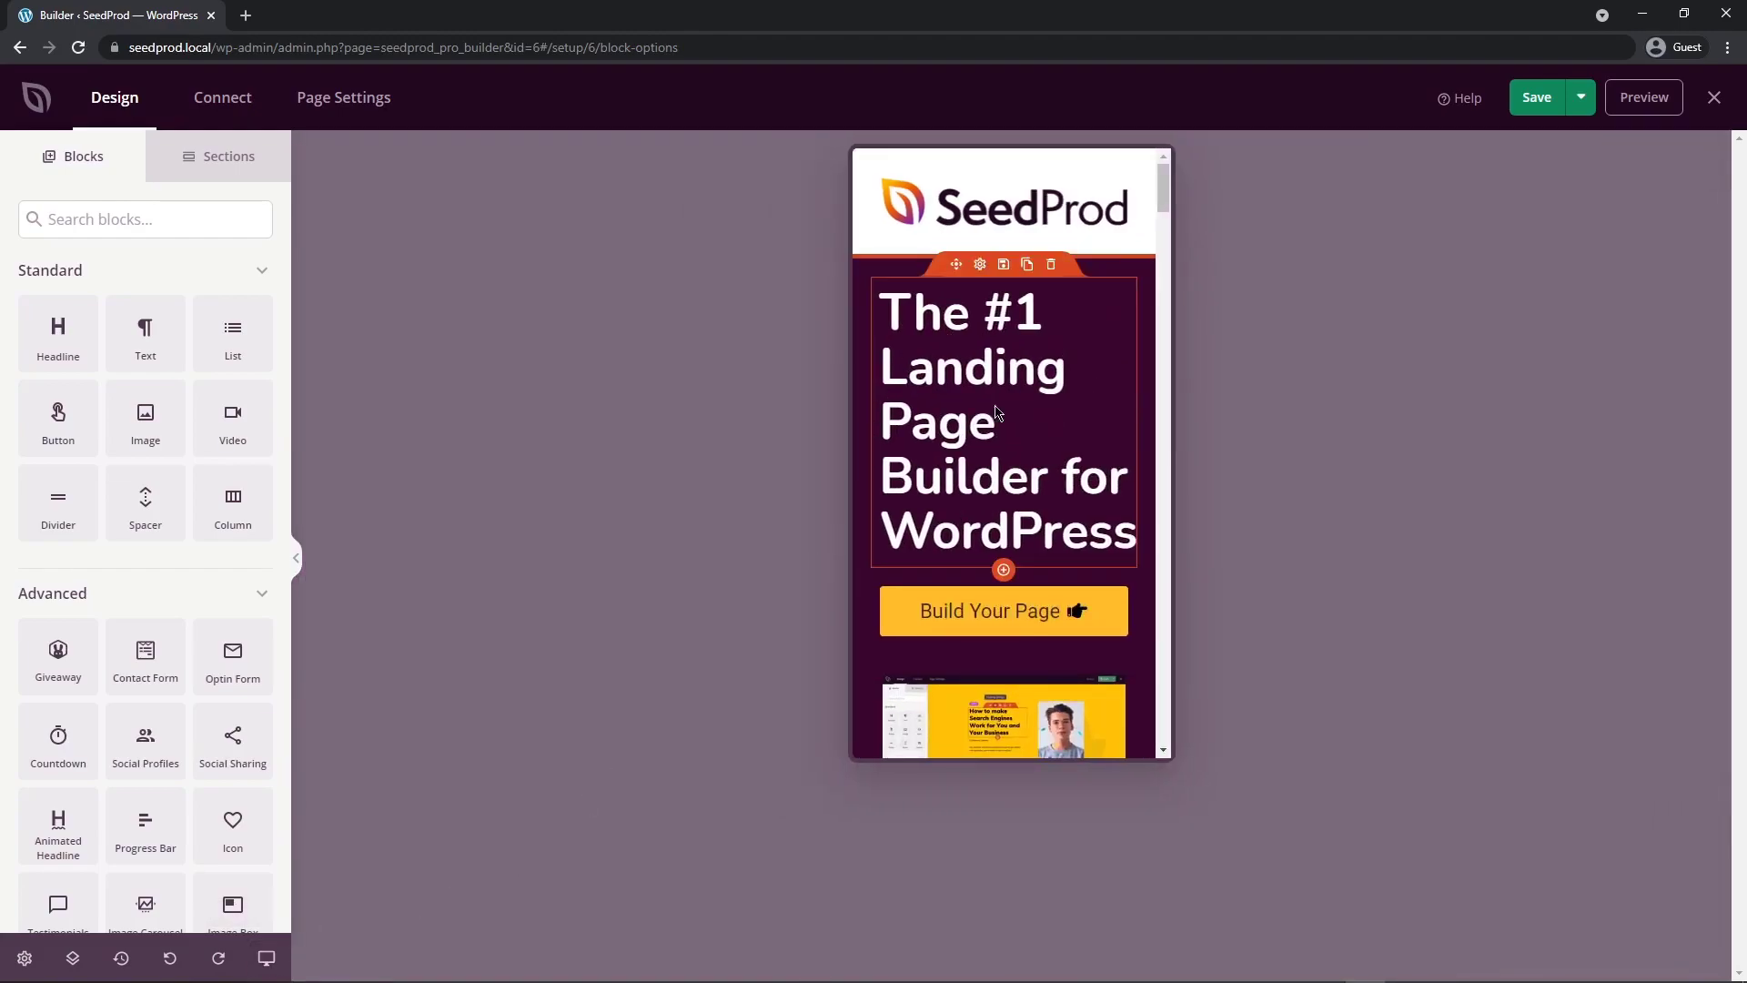
drag(1162, 185, 1161, 184)
click(980, 266)
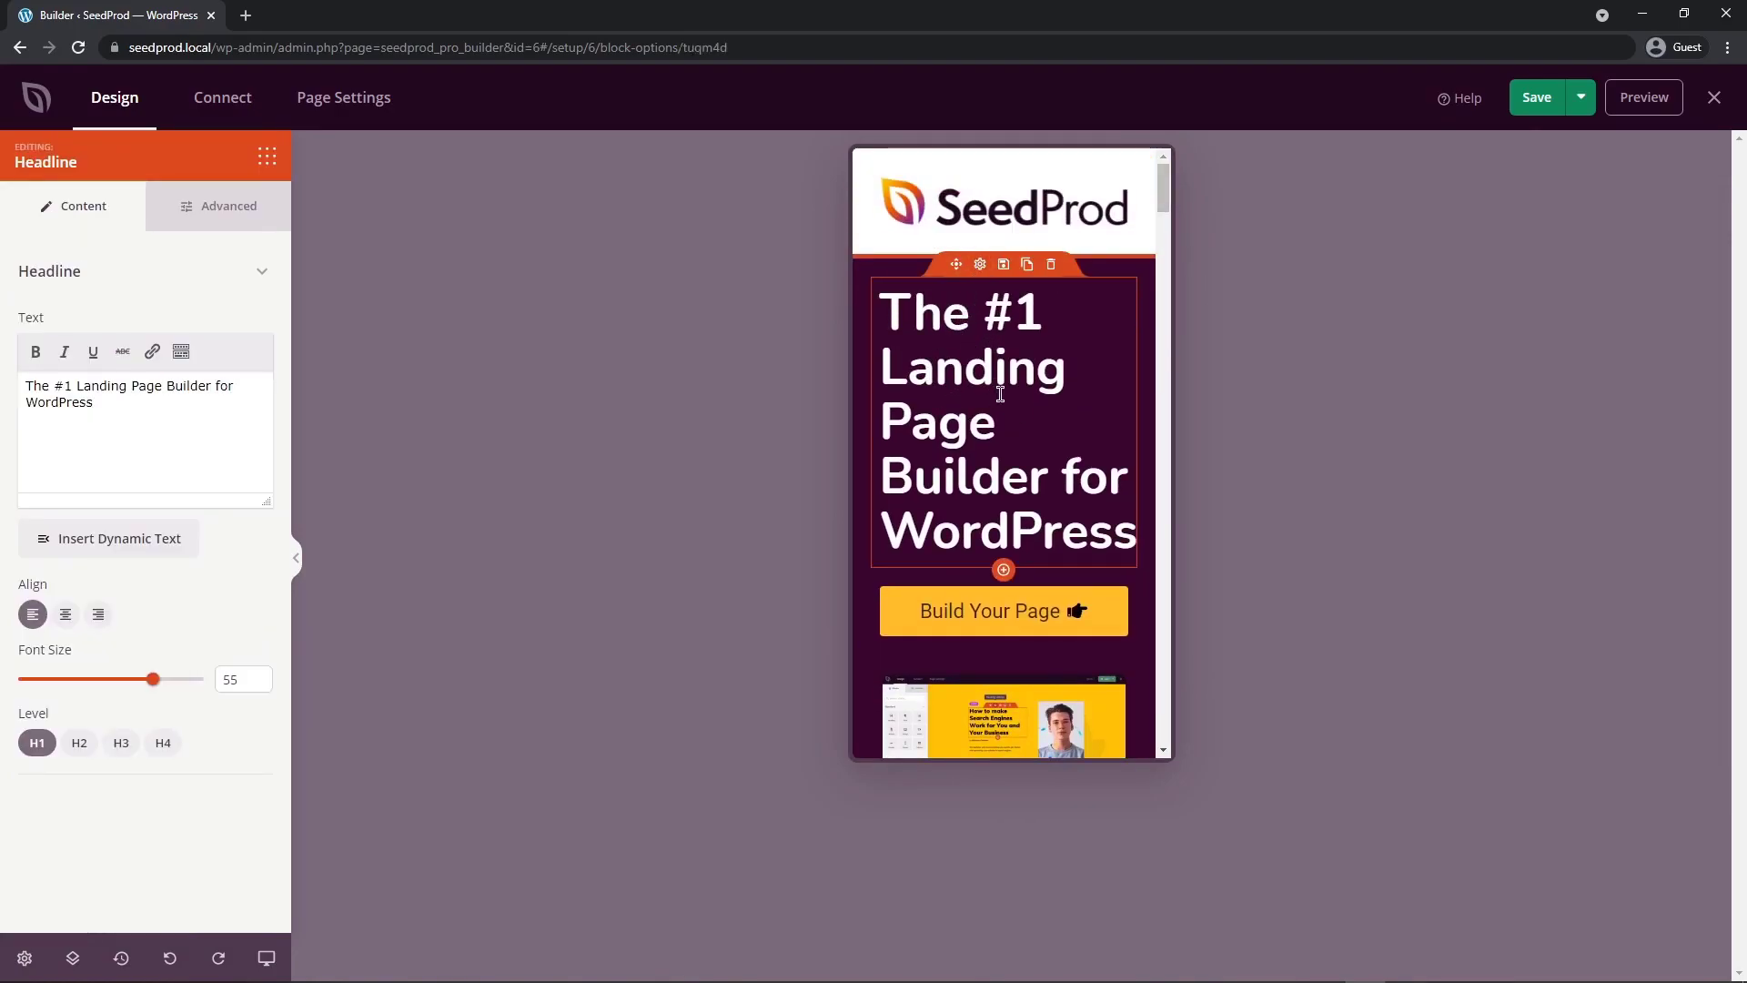
click(1027, 266)
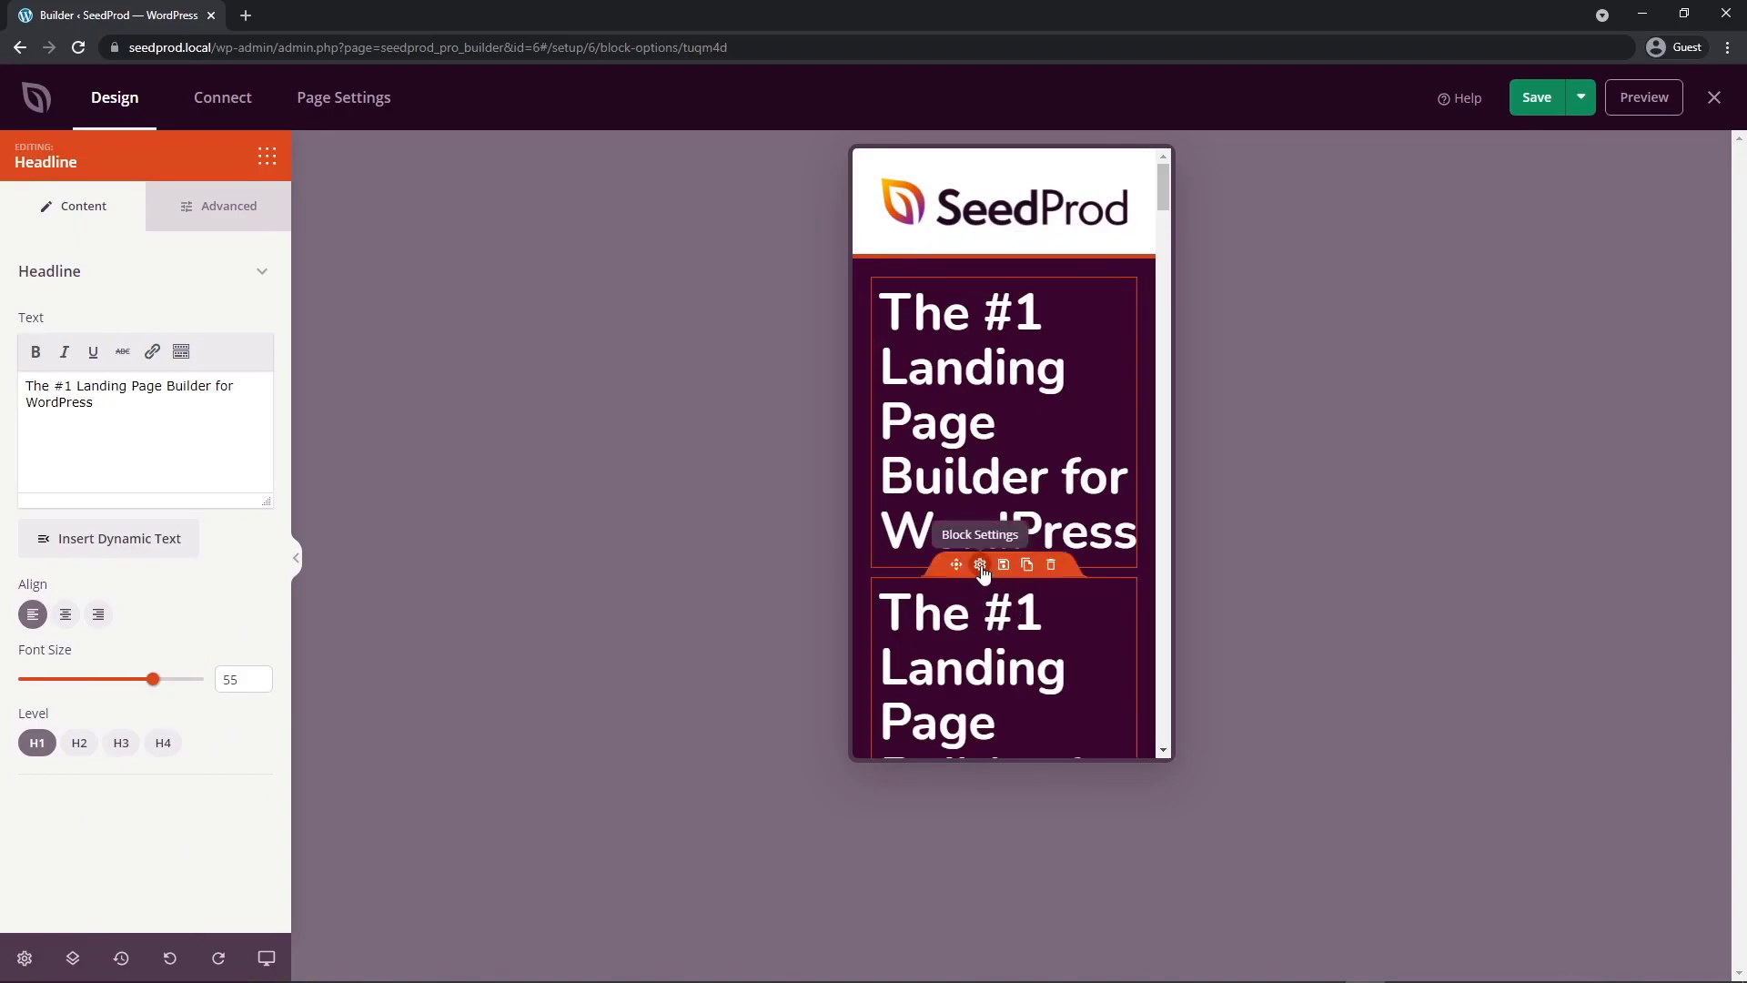
- Set the duplicated hero headline's font size to 33 and center its text
click(980, 565)
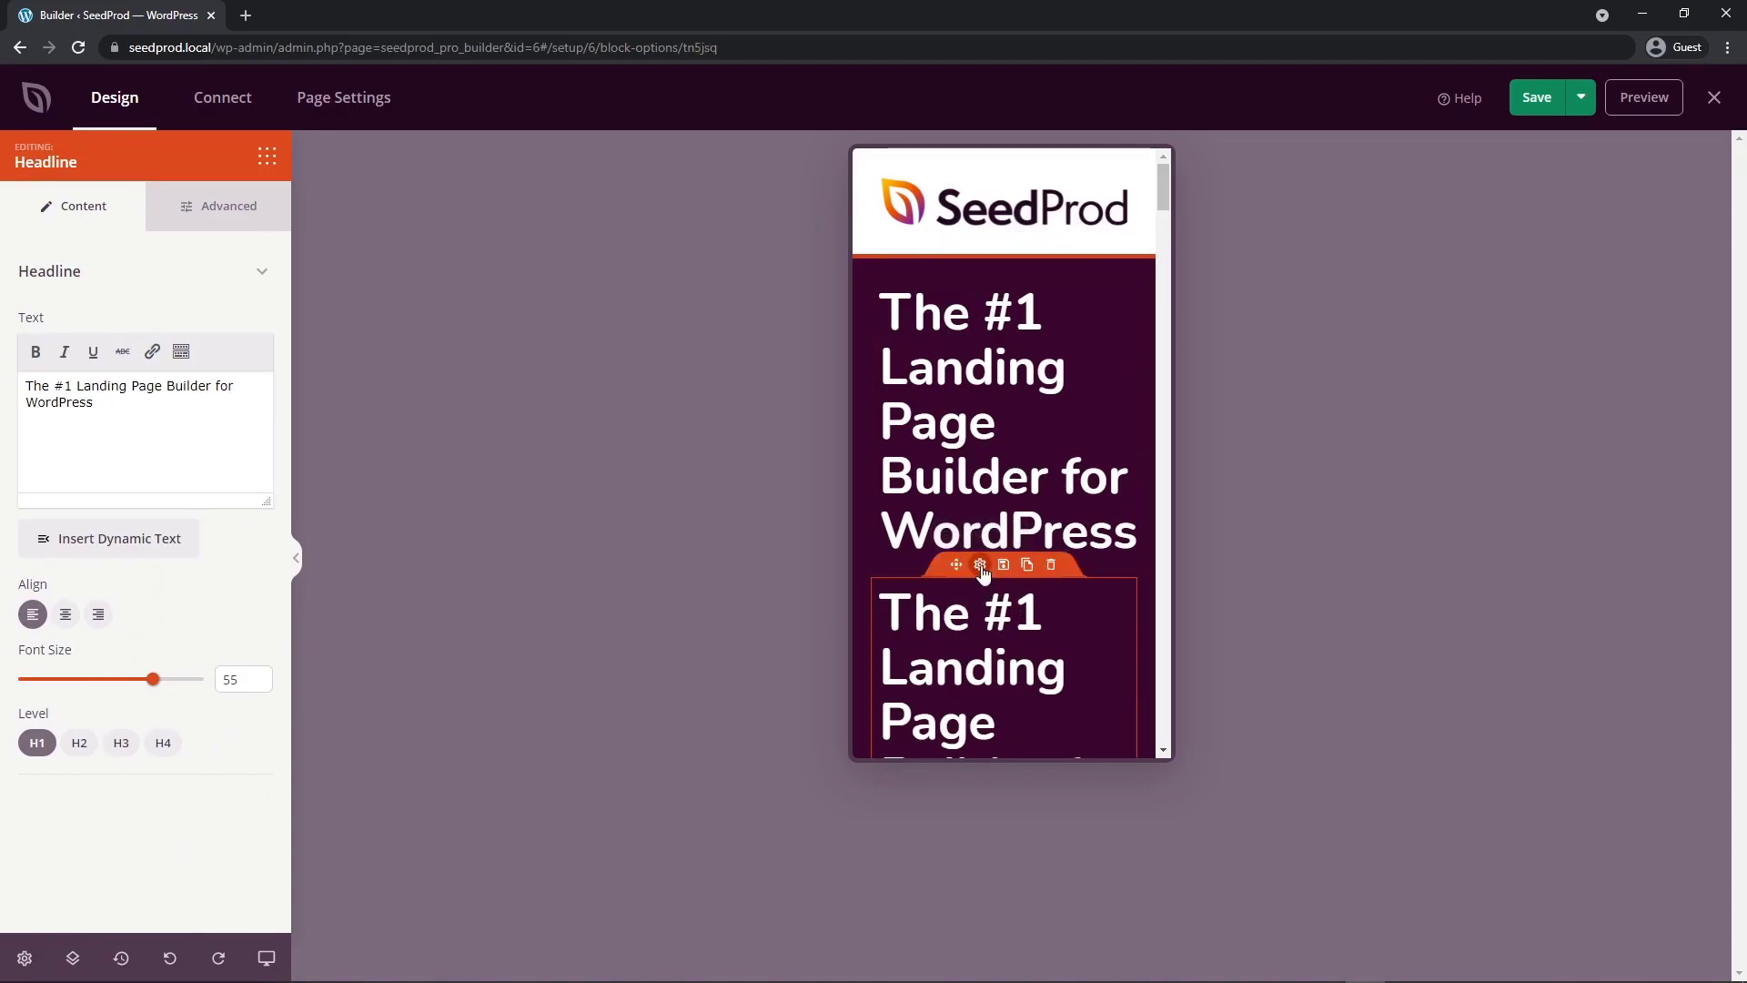
drag(153, 685, 90, 689)
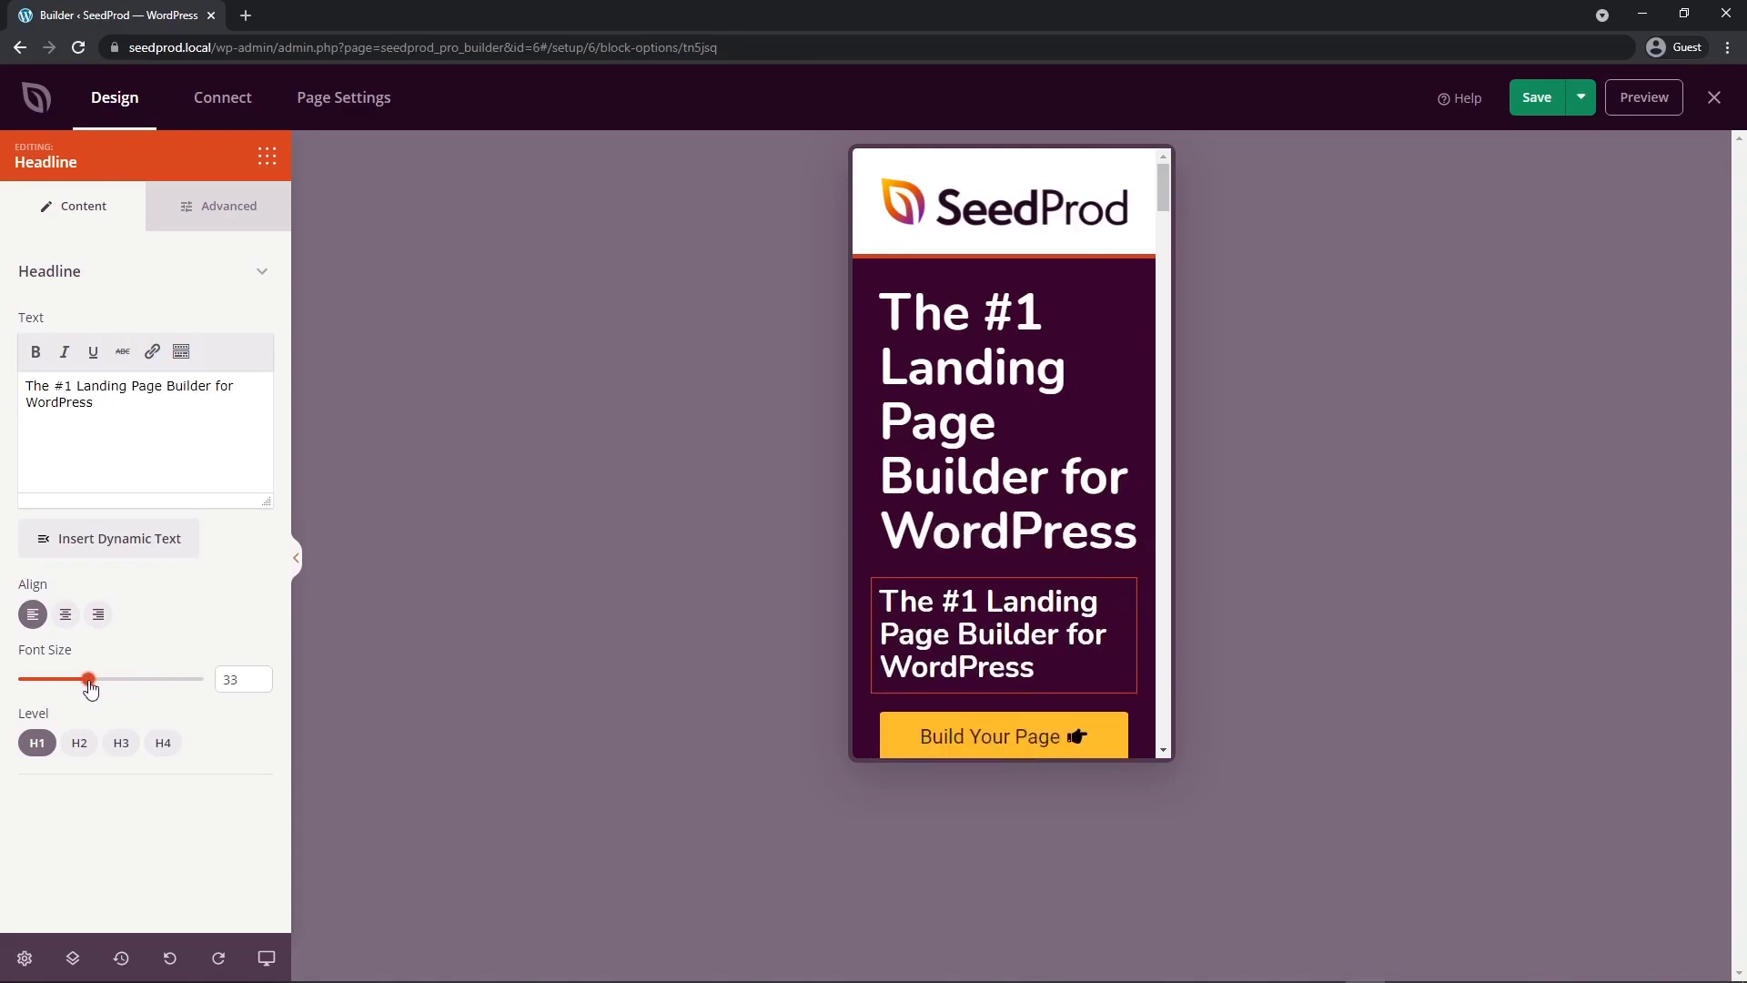
click(65, 615)
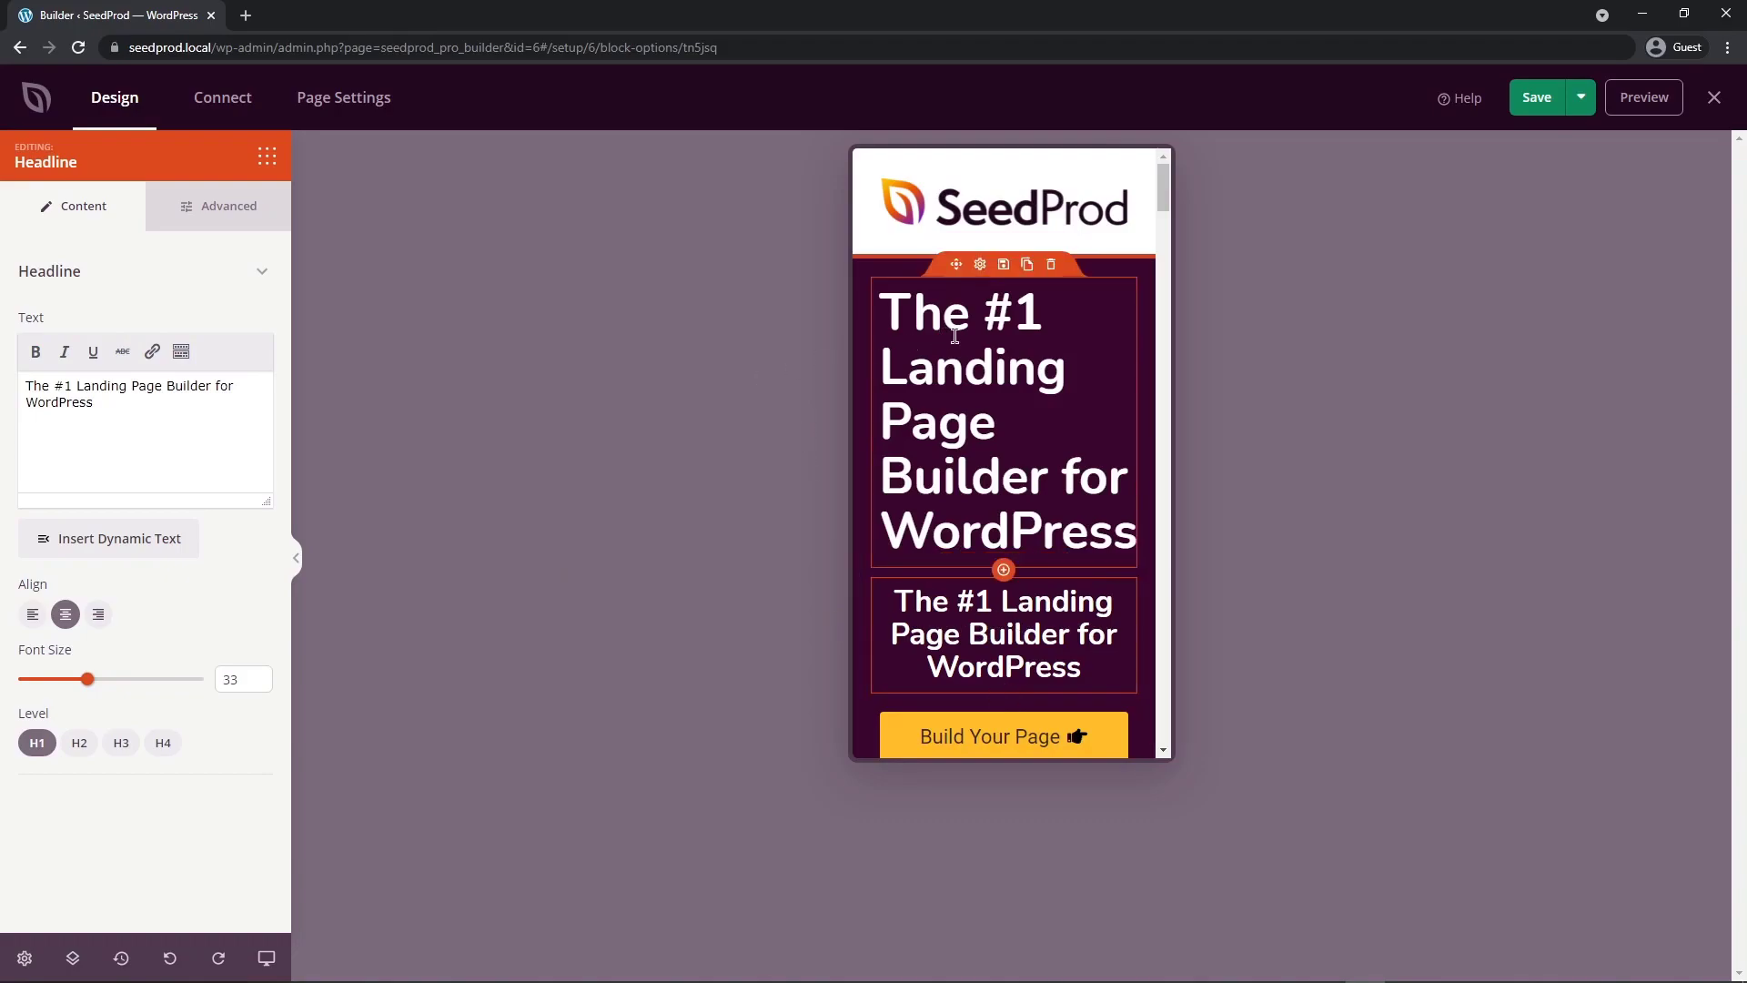
- Hide the original large hero headline on mobile through its device visibility settings
click(982, 265)
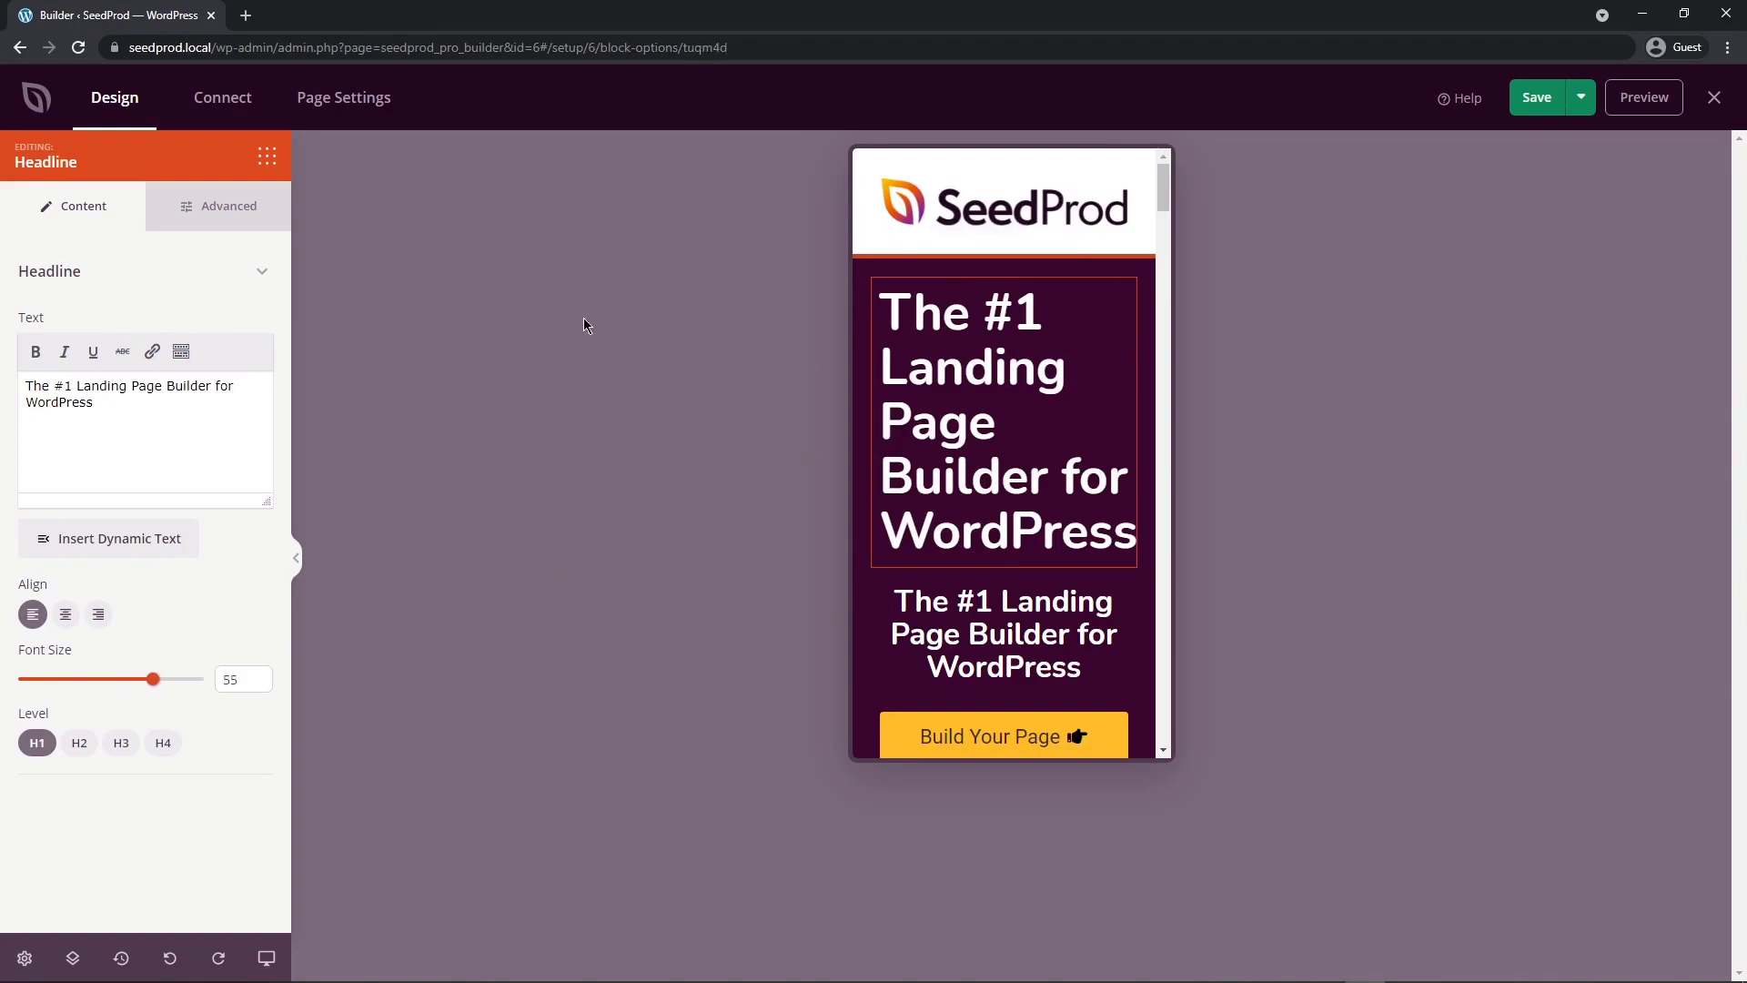
click(227, 212)
click(123, 546)
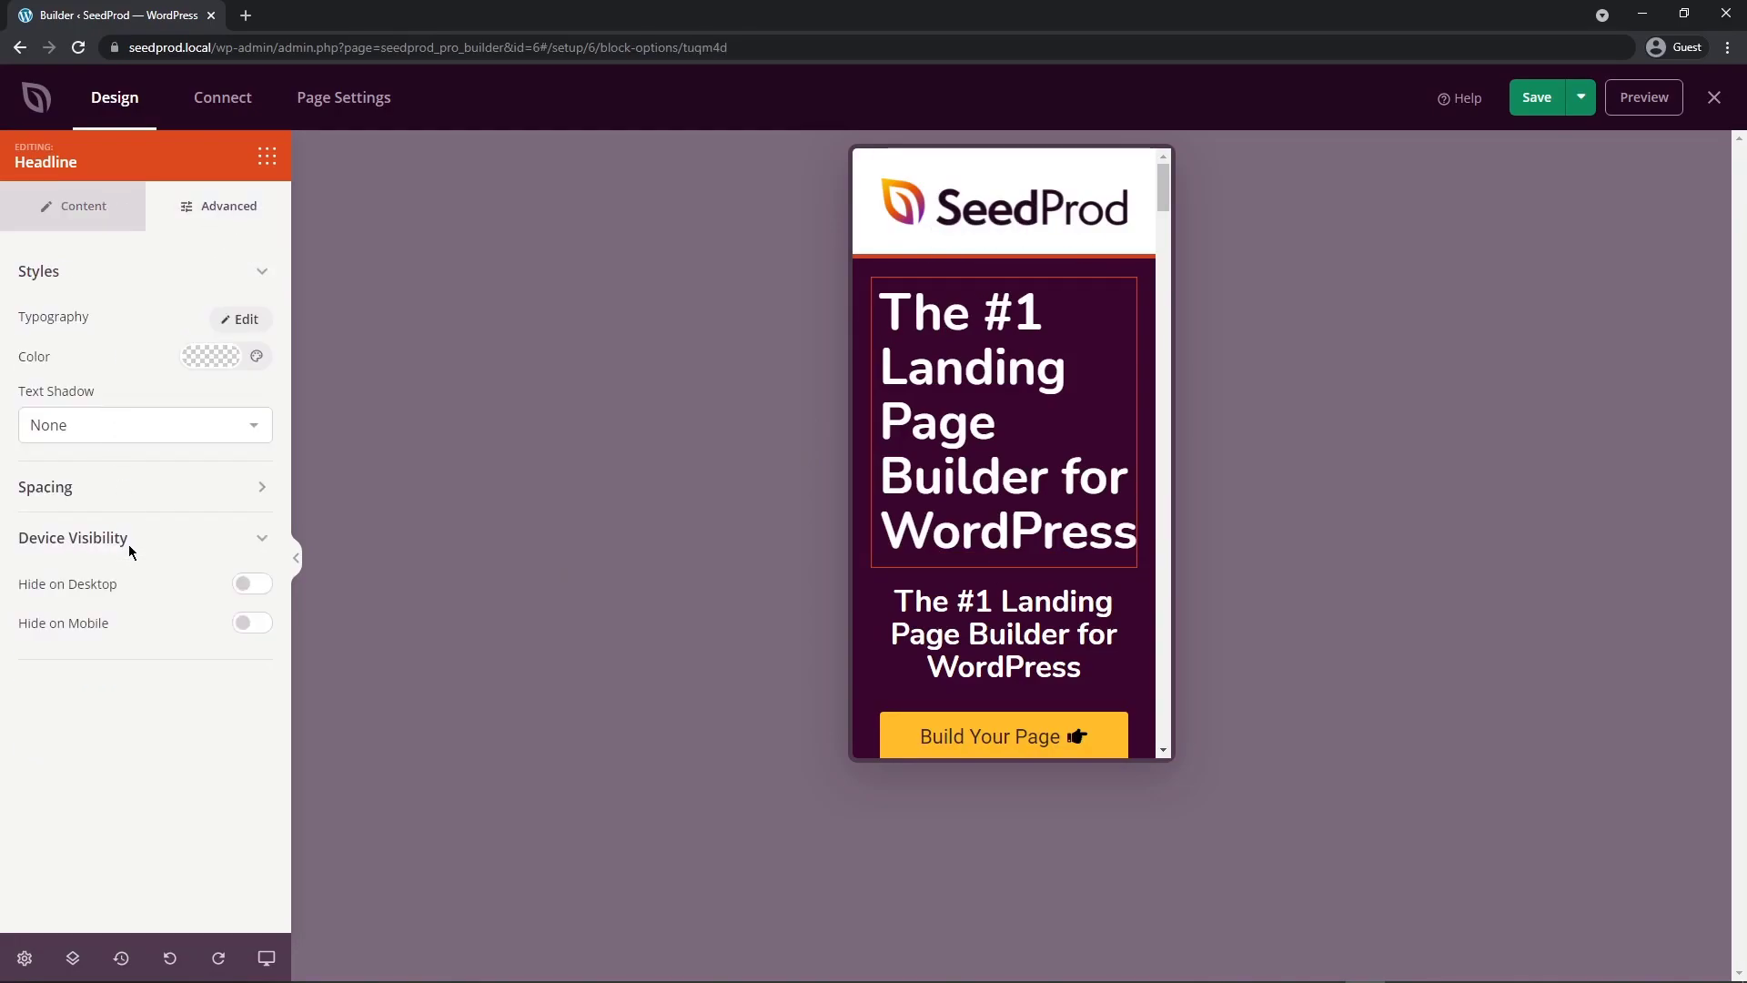
click(252, 626)
scroll(990, 587, down, 1)
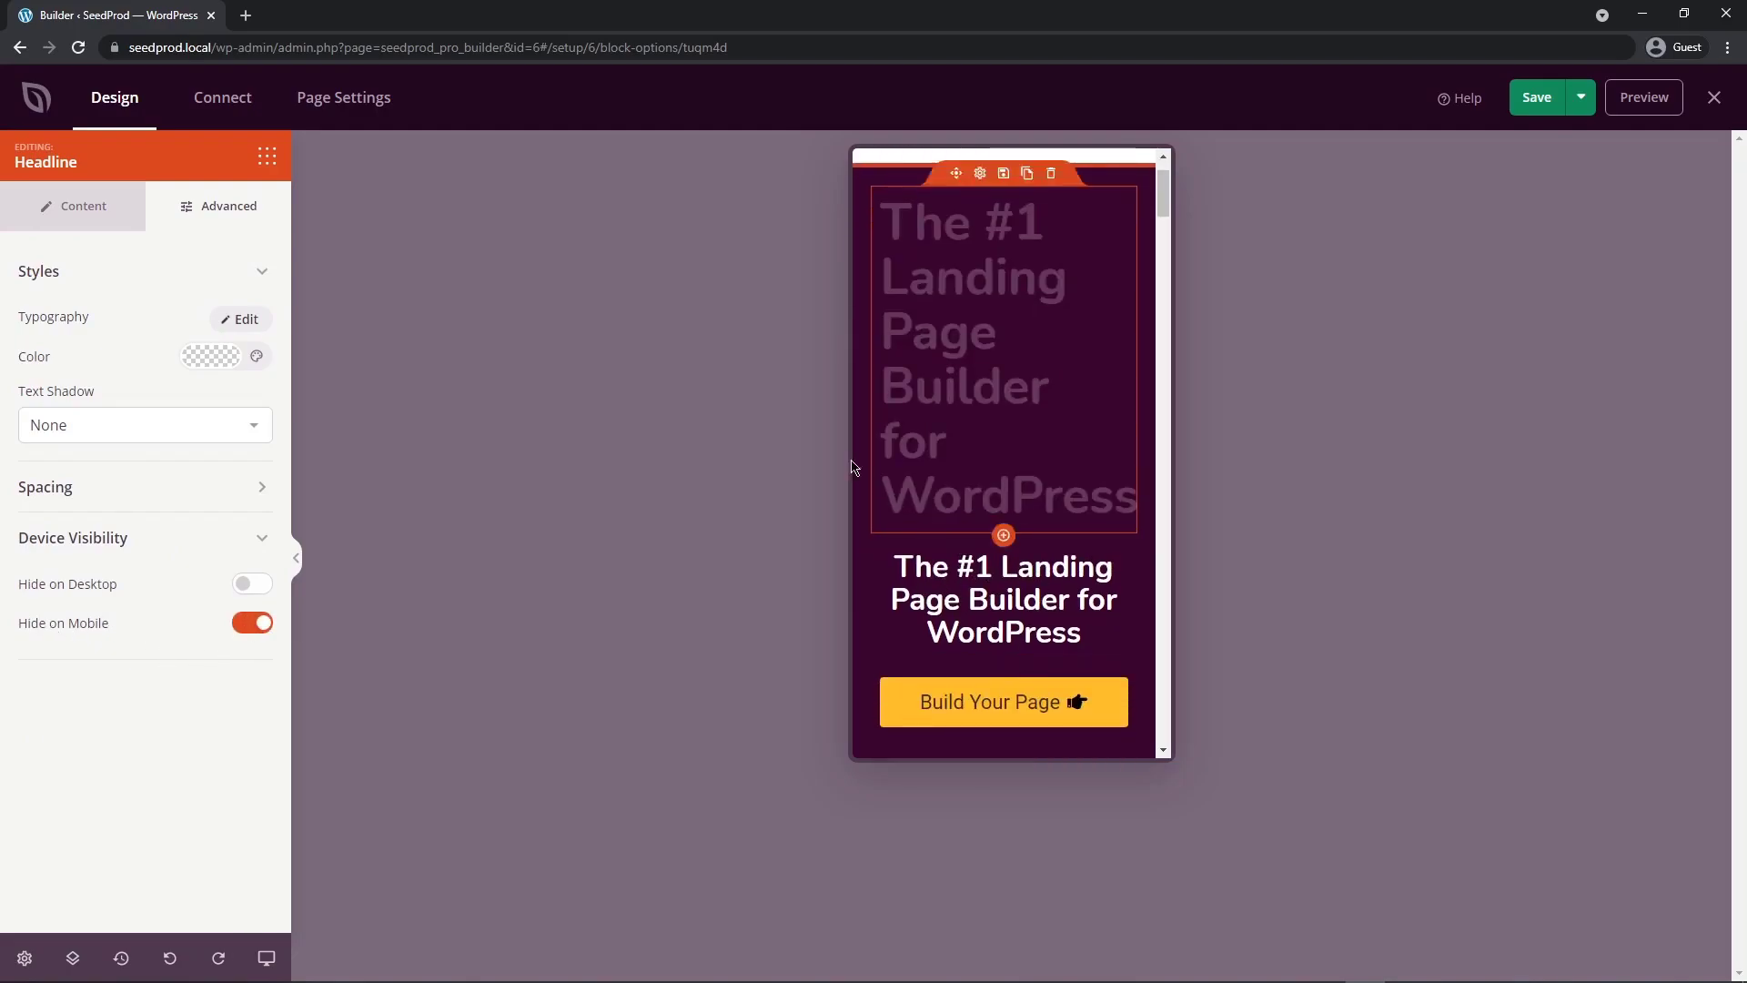
- Hide the smaller centered hero headline on desktop and return to the desktop preview
click(982, 534)
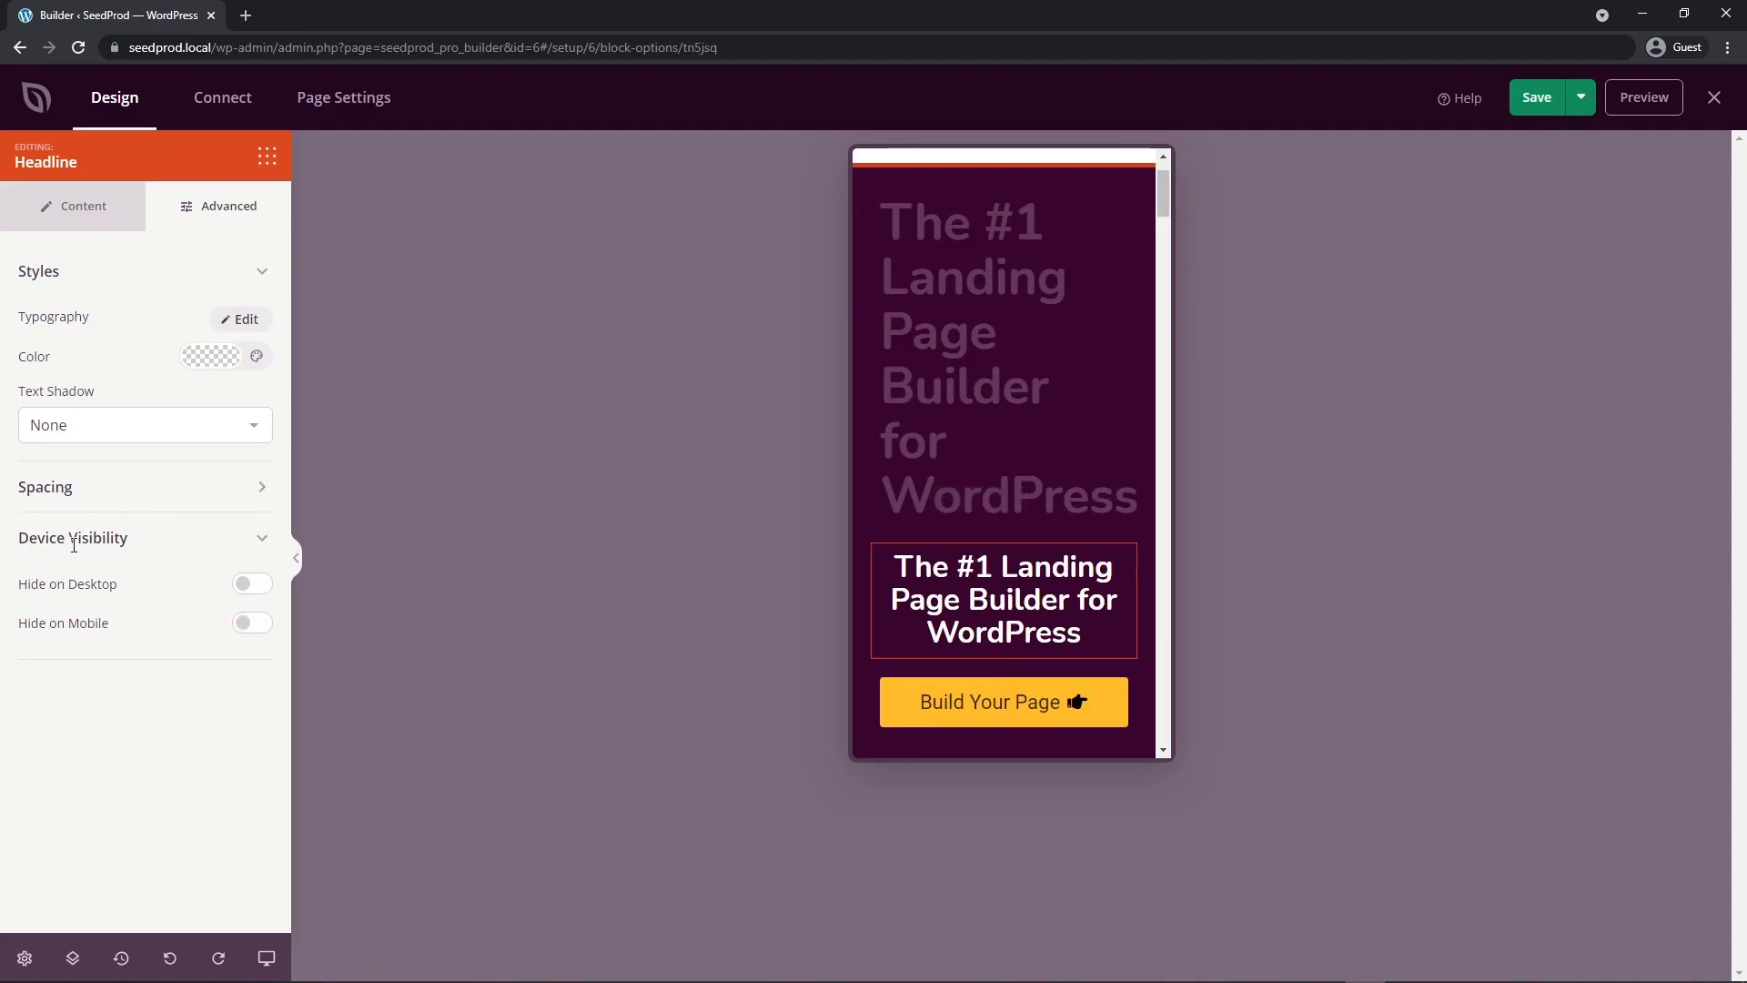
click(257, 587)
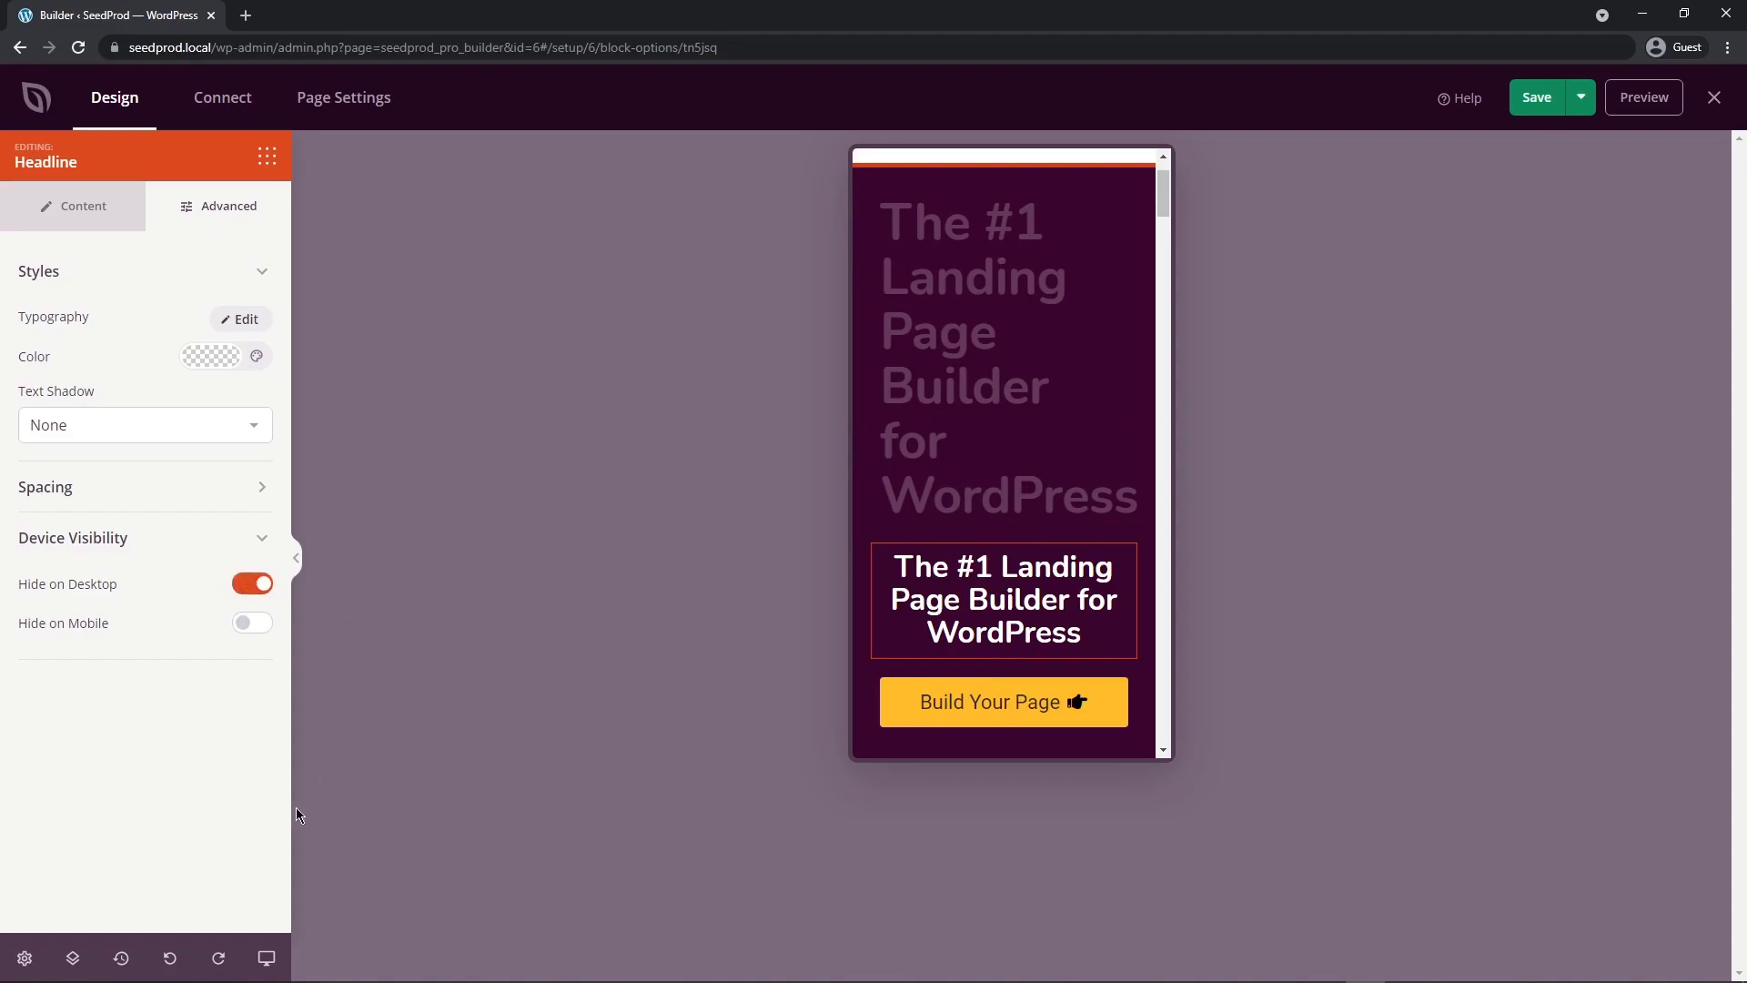
click(267, 959)
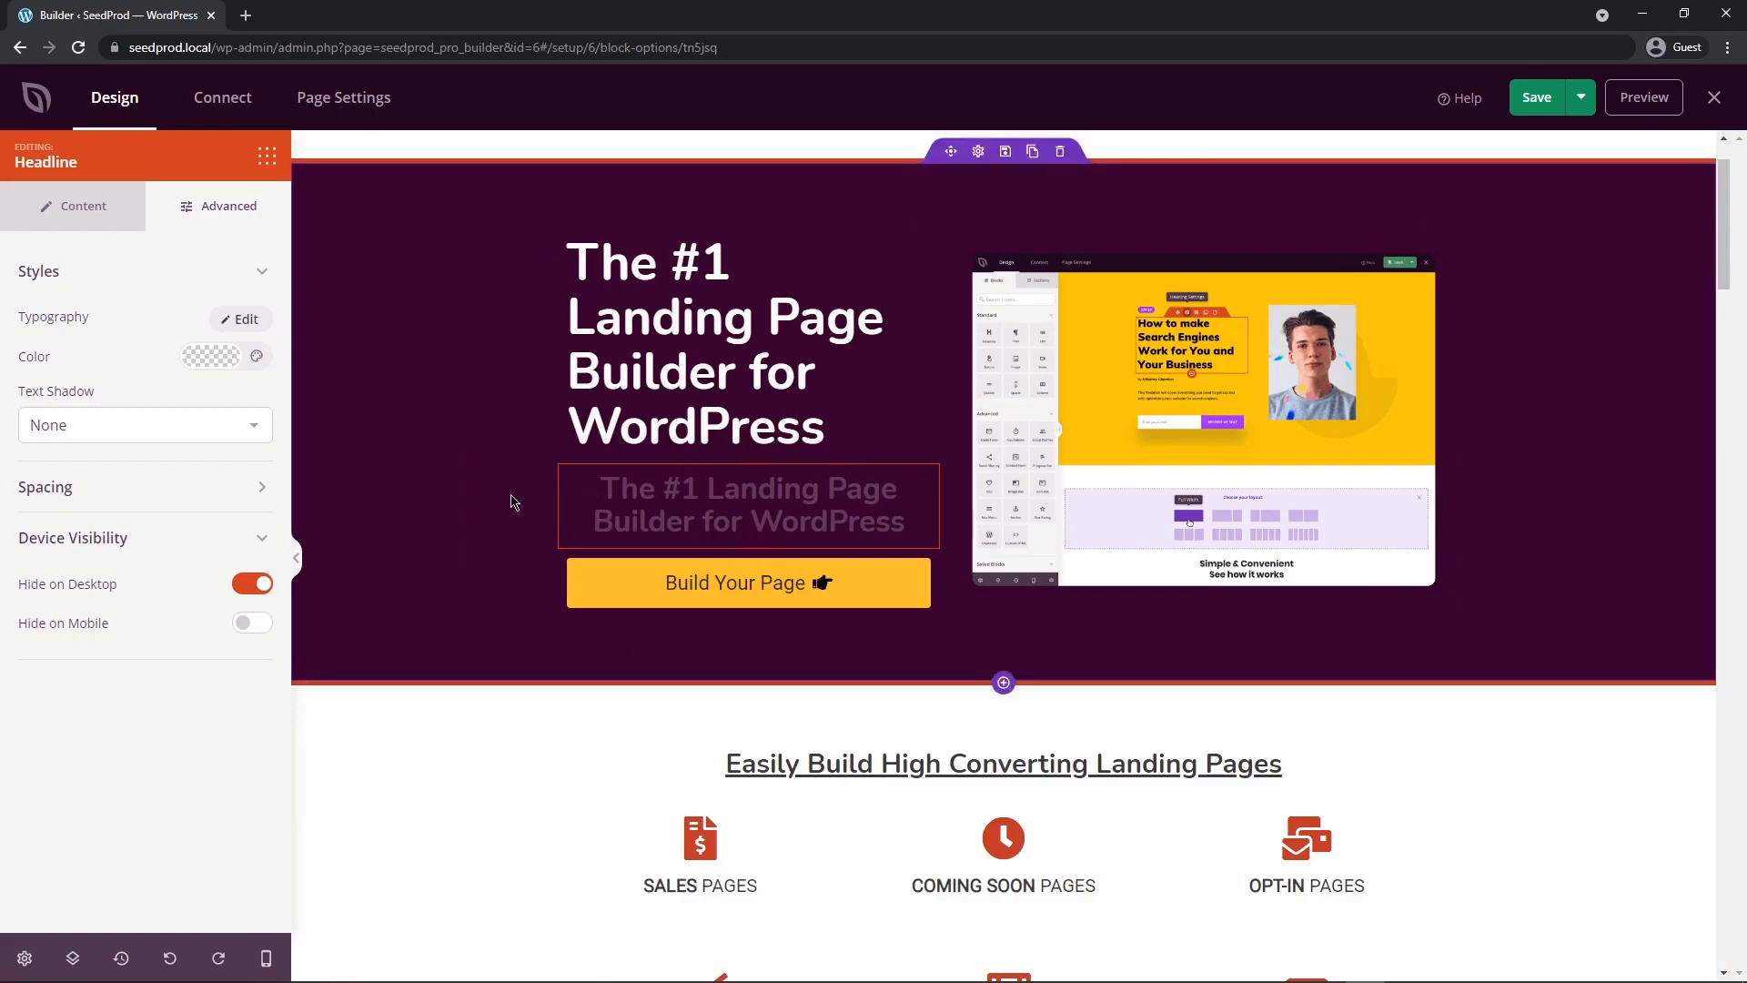
click(265, 957)
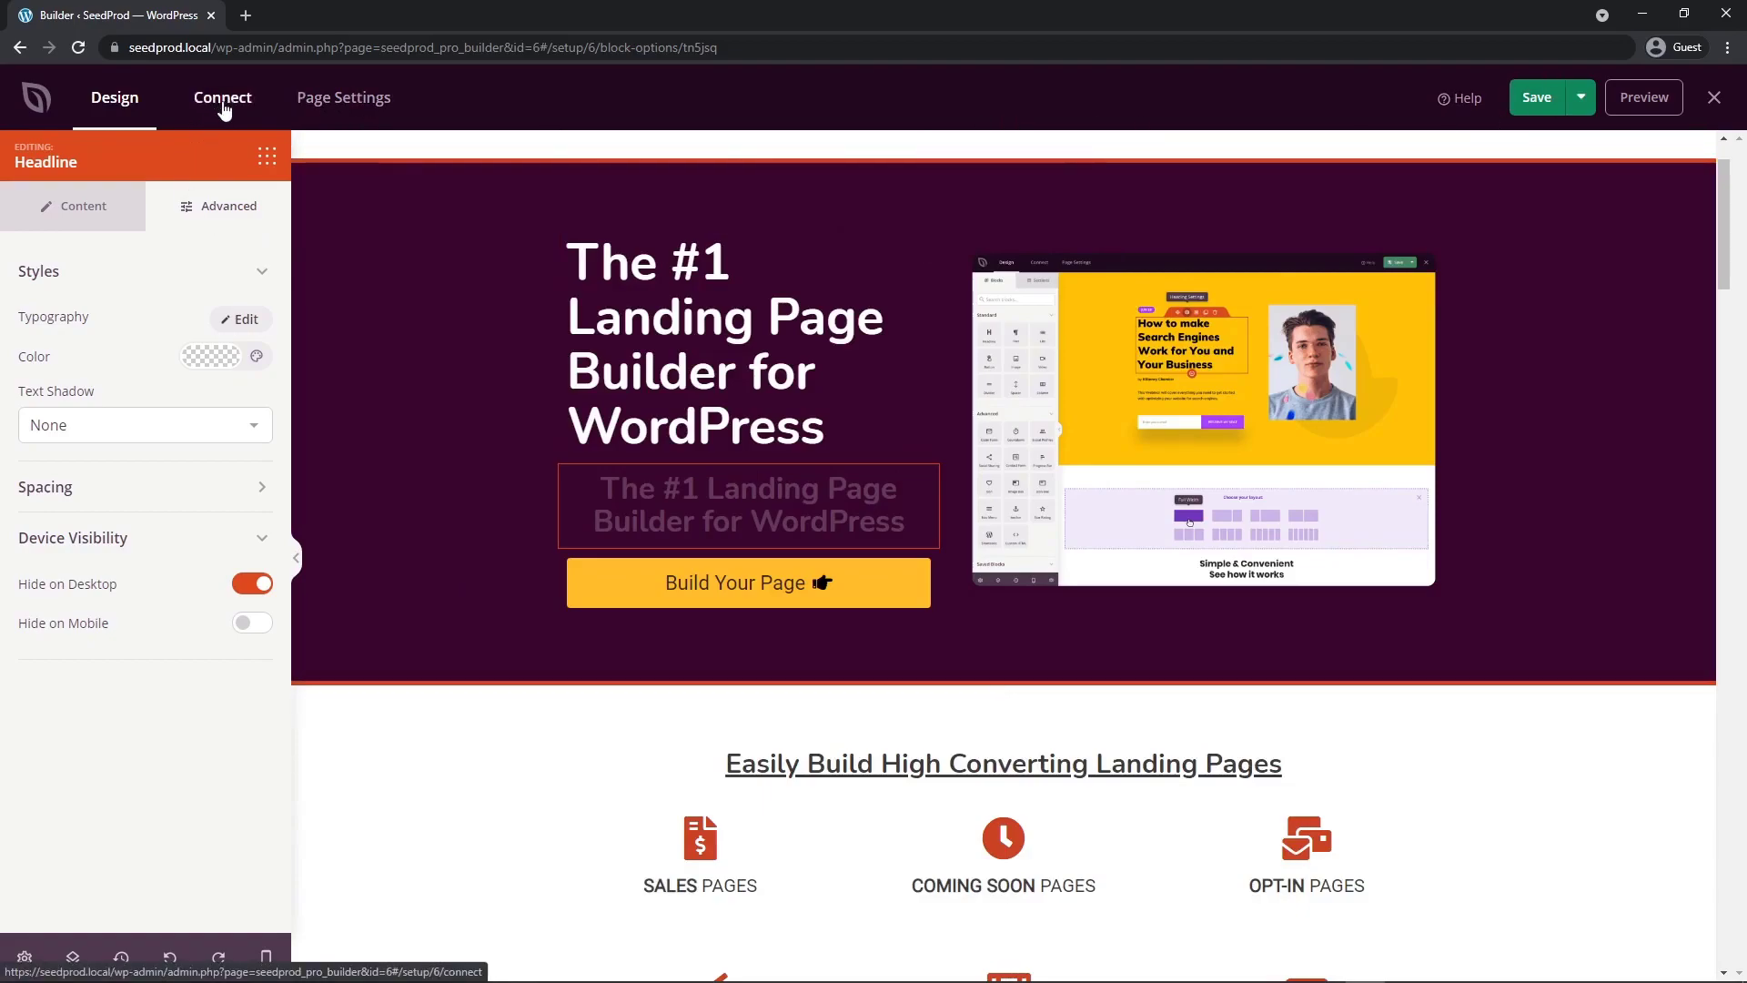
- Try out an Optin Form block above the hero section's Build Your Page button and delete it again
click(267, 156)
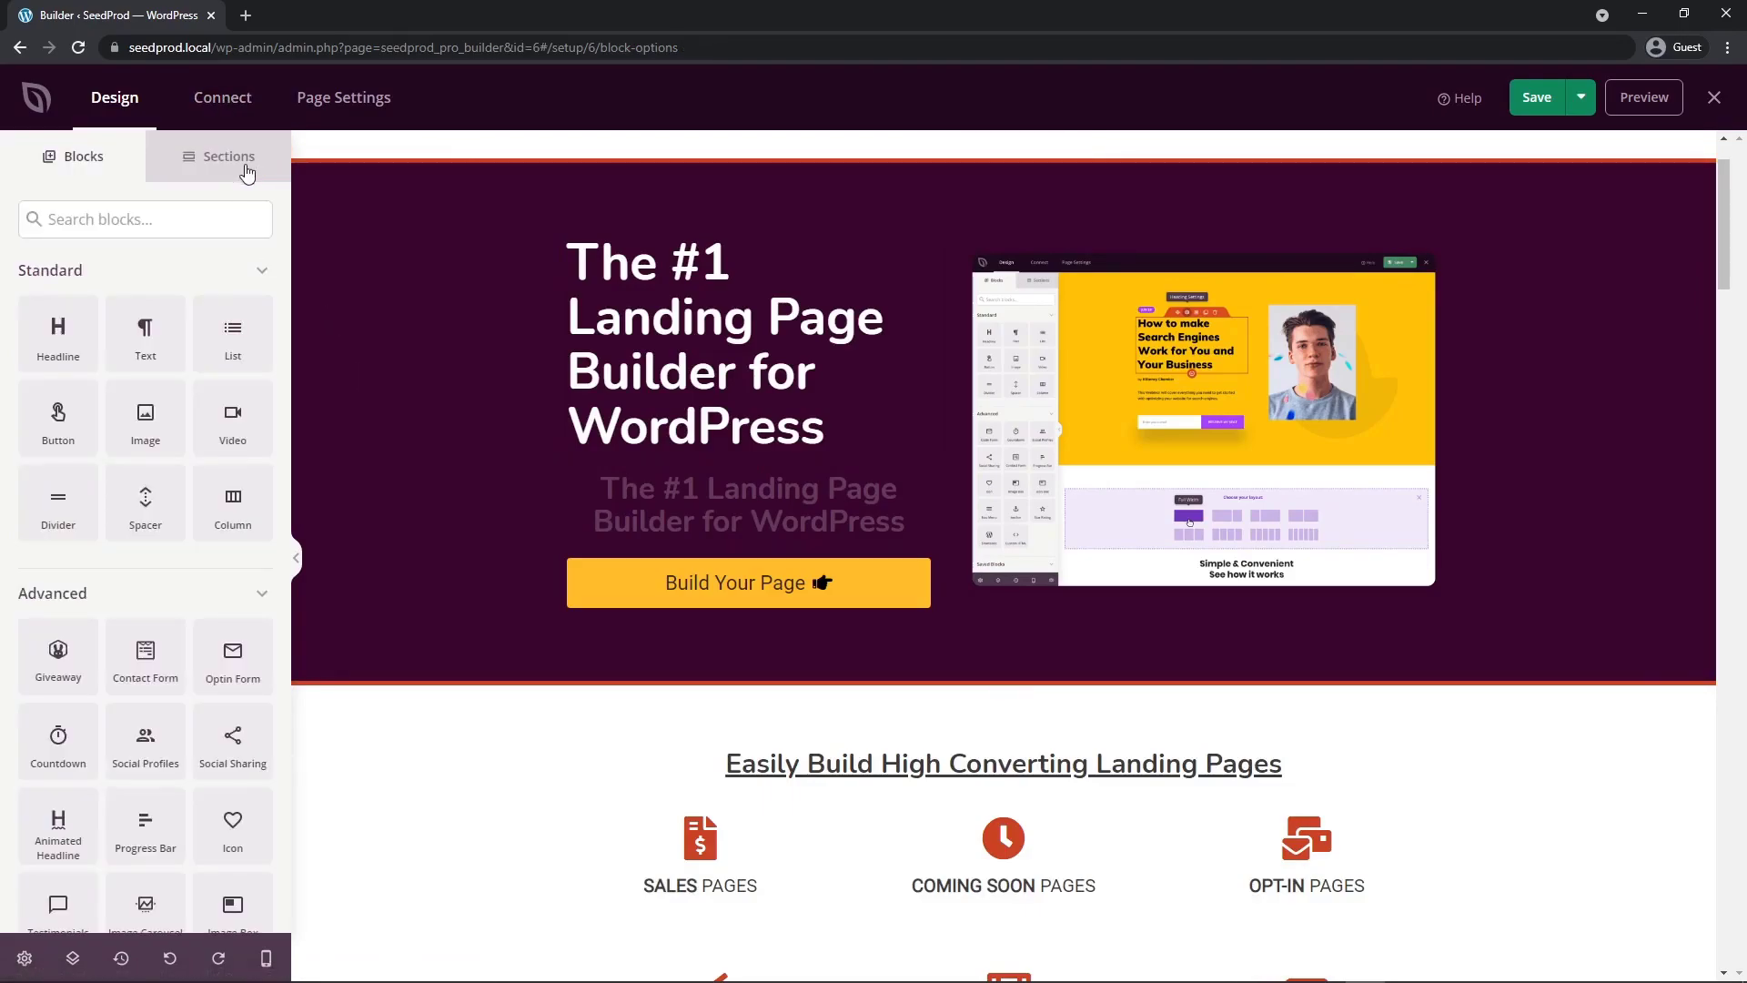
drag(223, 672, 653, 571)
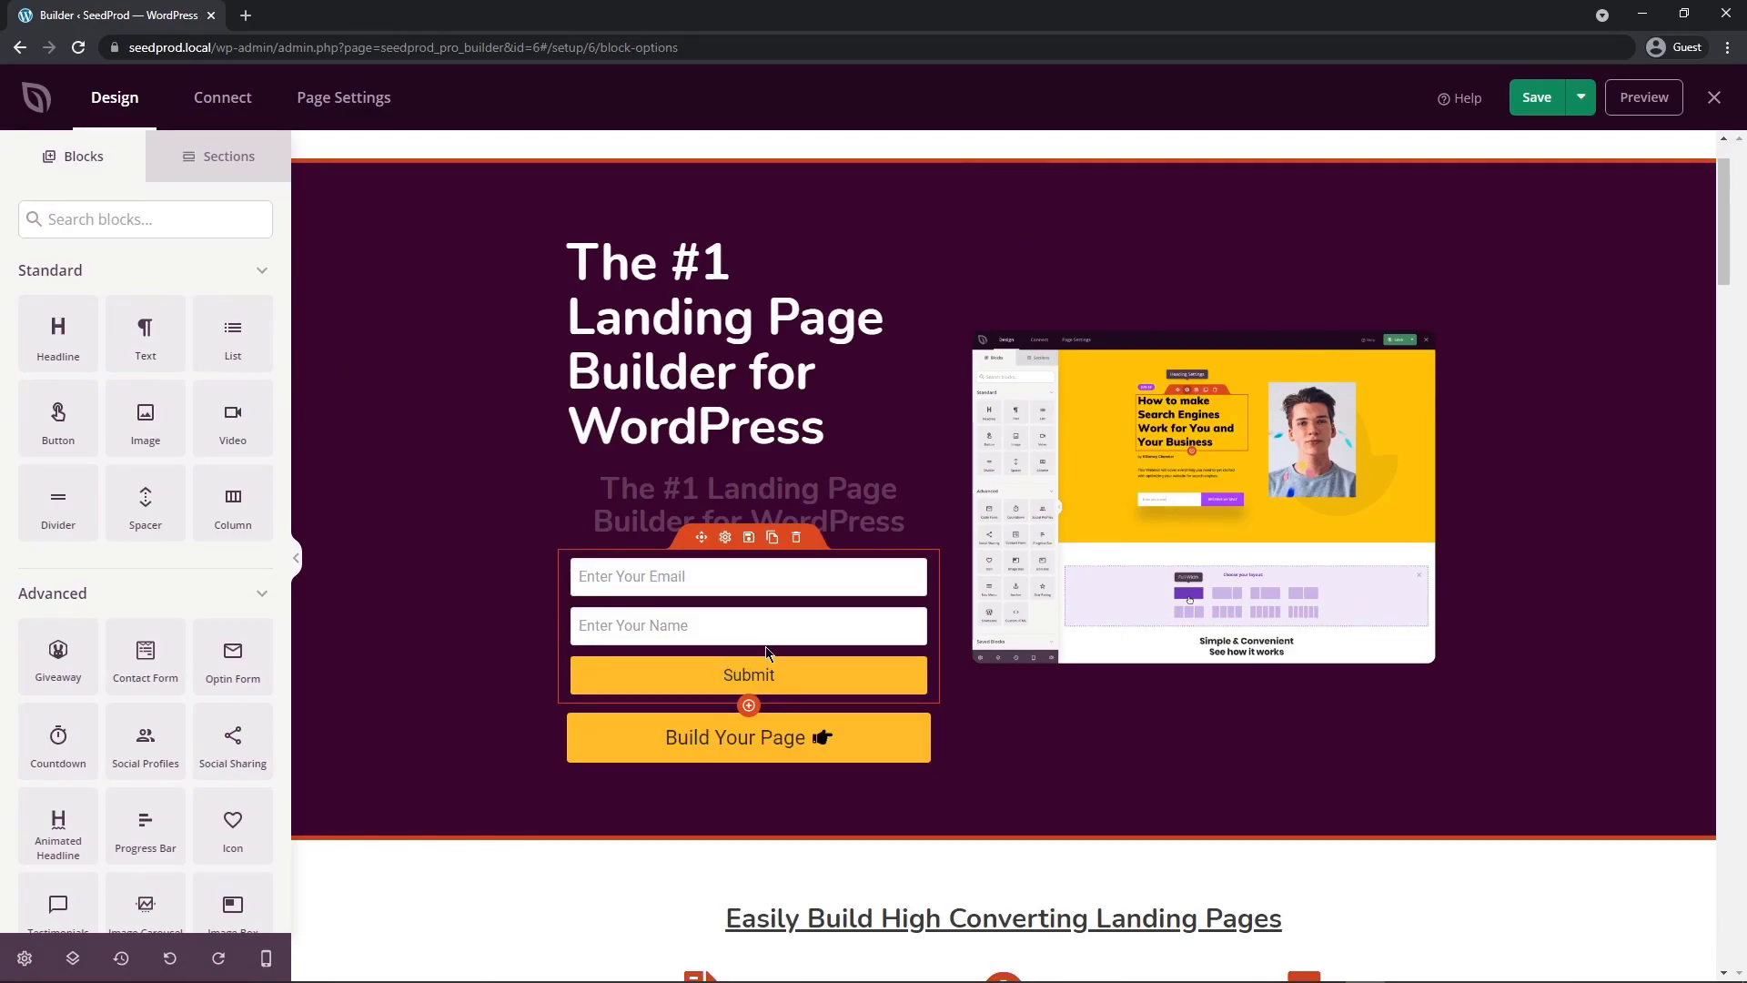
click(796, 537)
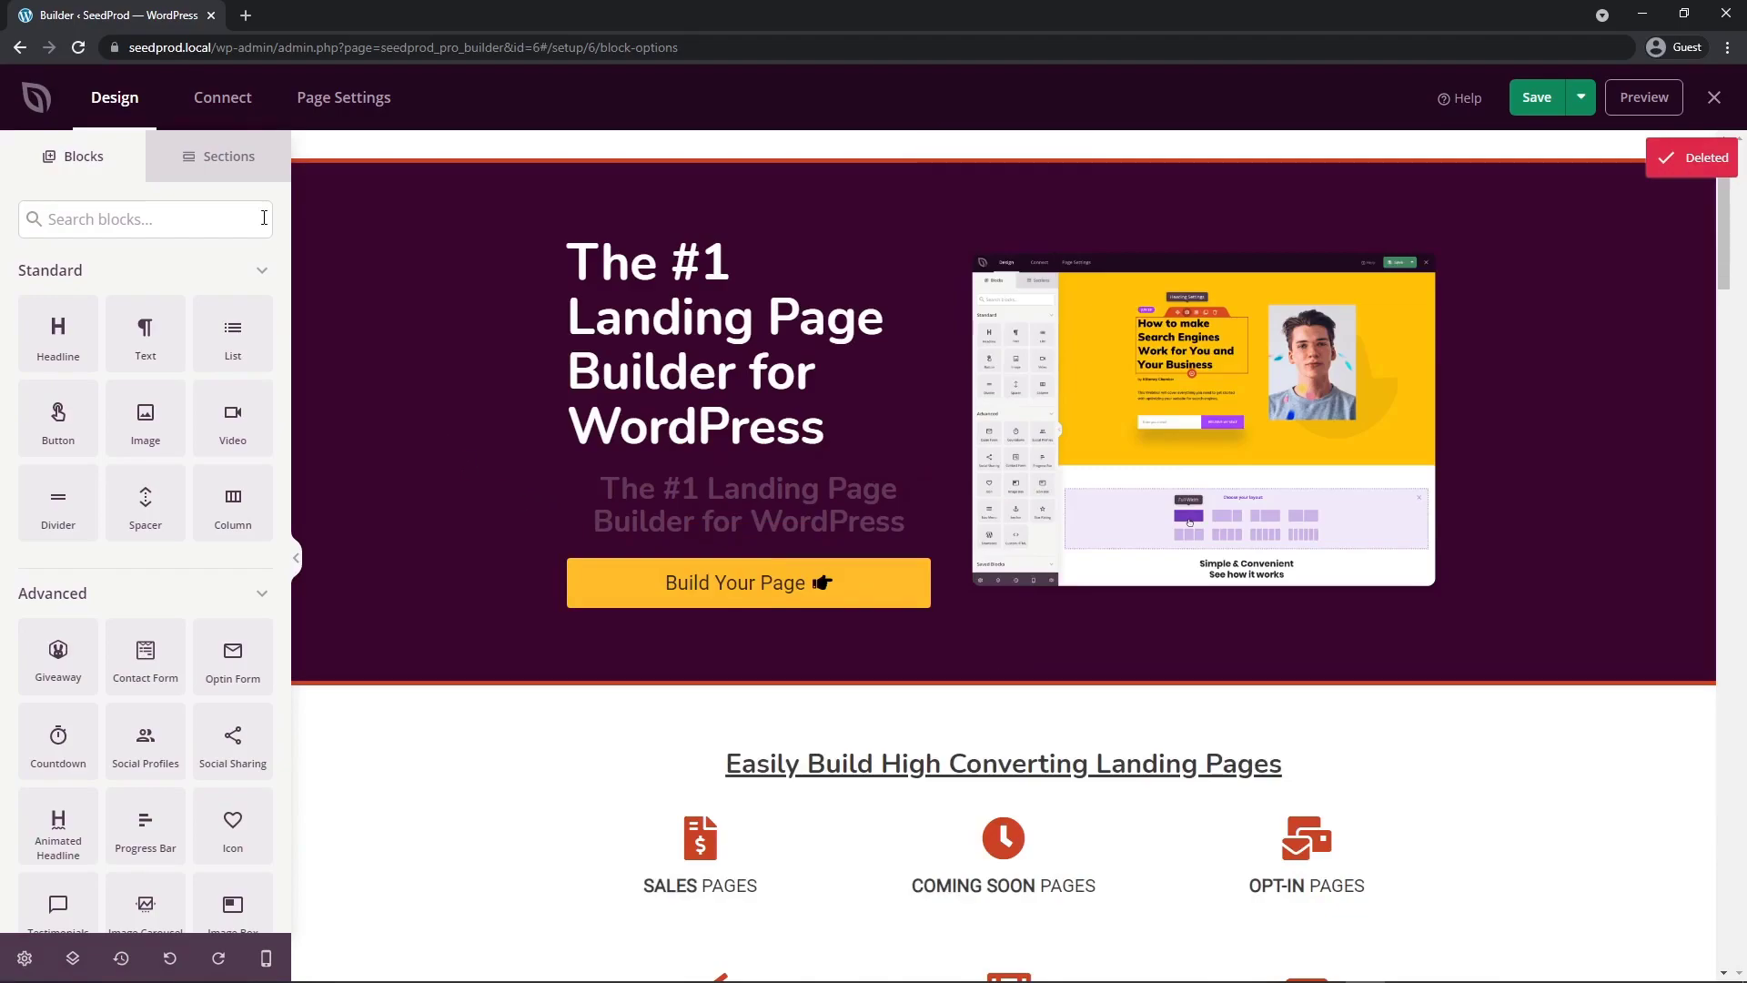
- View the email marketing integrations and open the new account connection form for Constant Contact
click(230, 107)
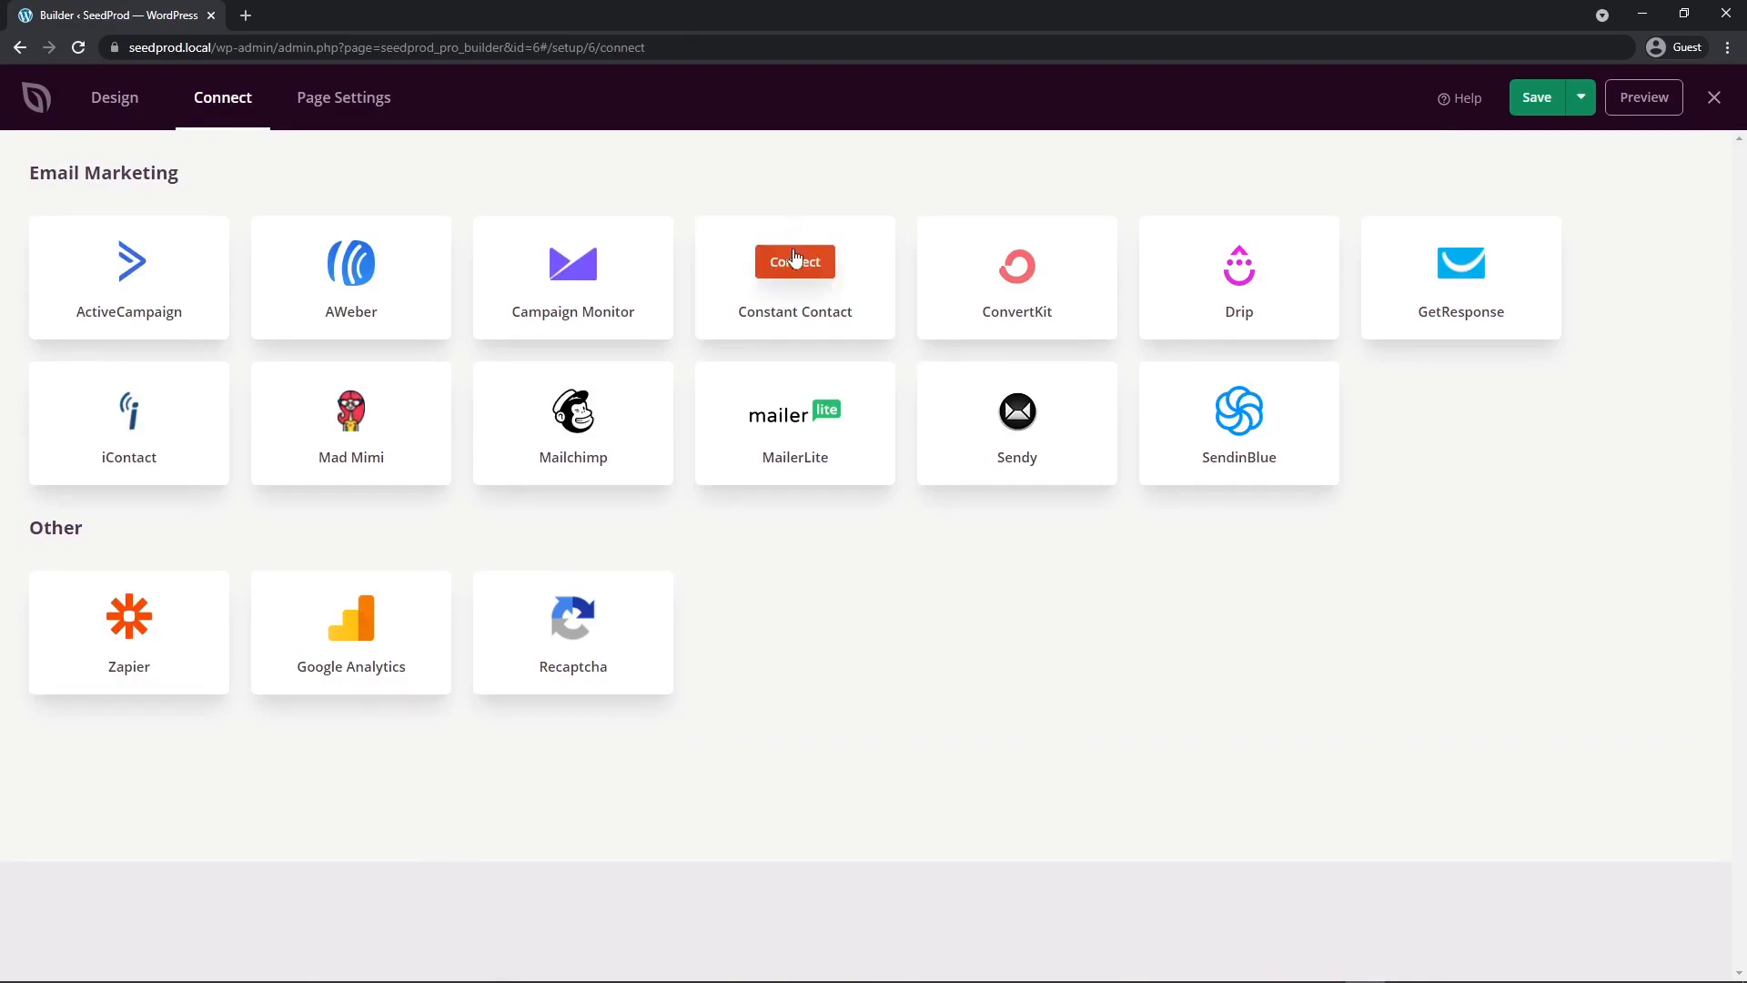
mouse_move(807, 276)
click(799, 270)
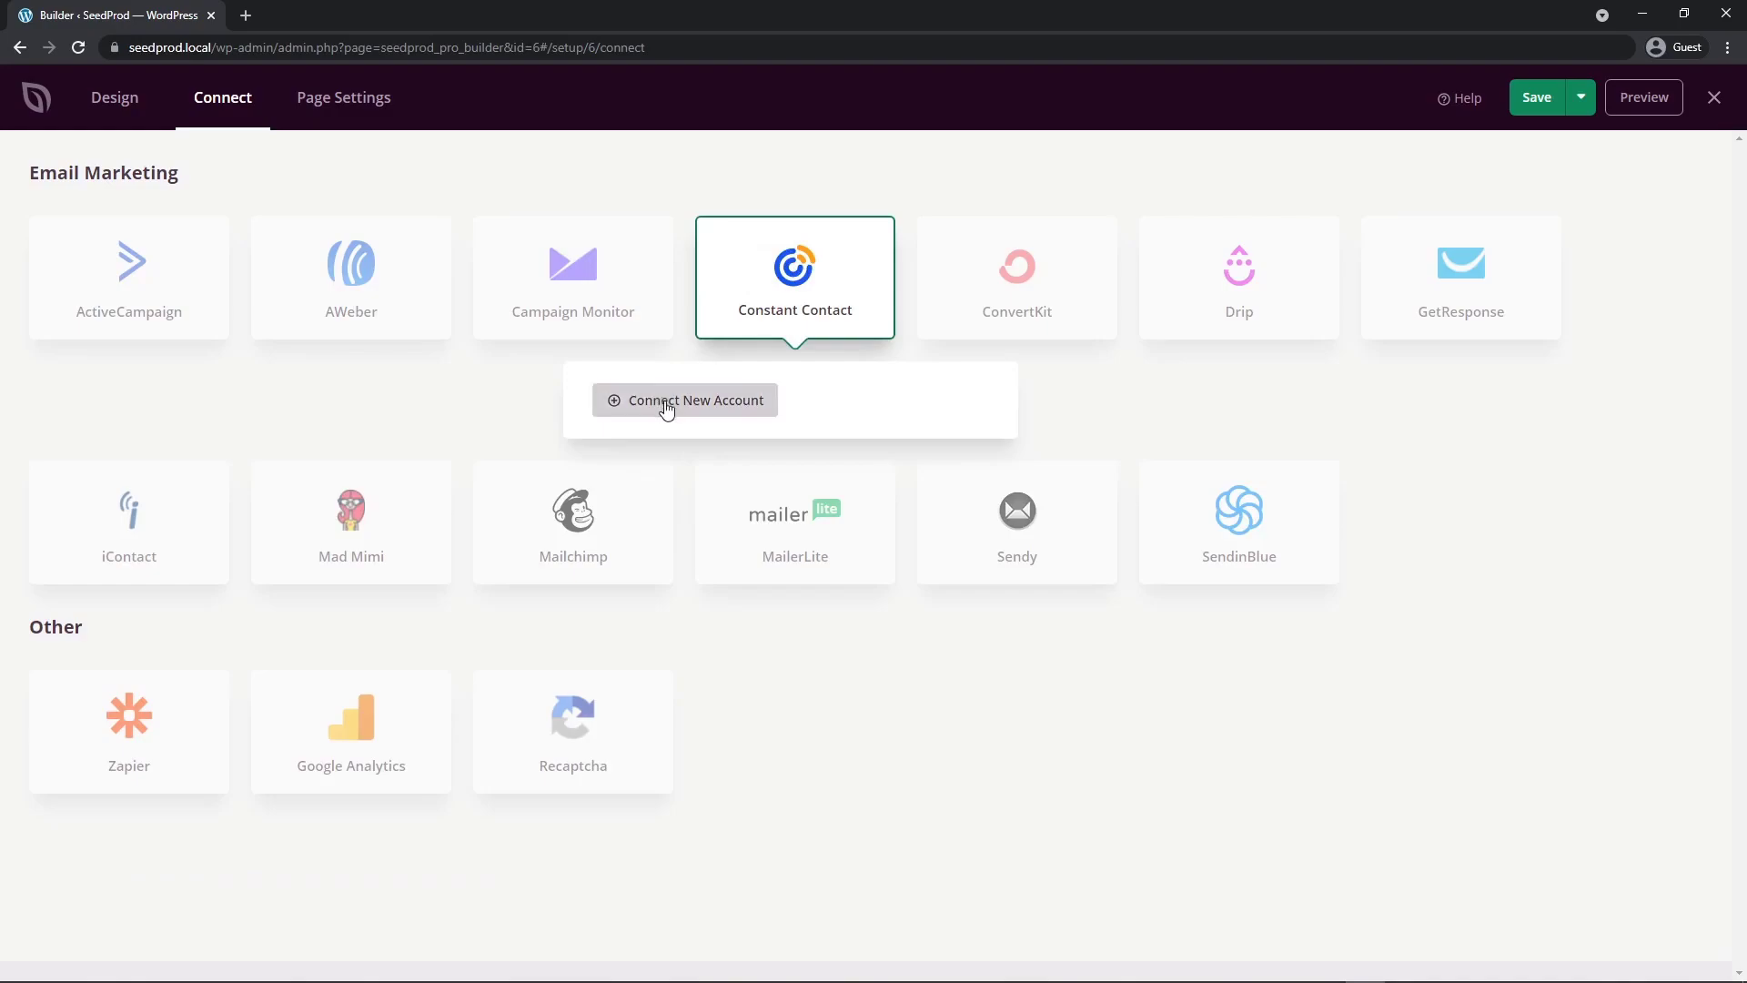
click(707, 408)
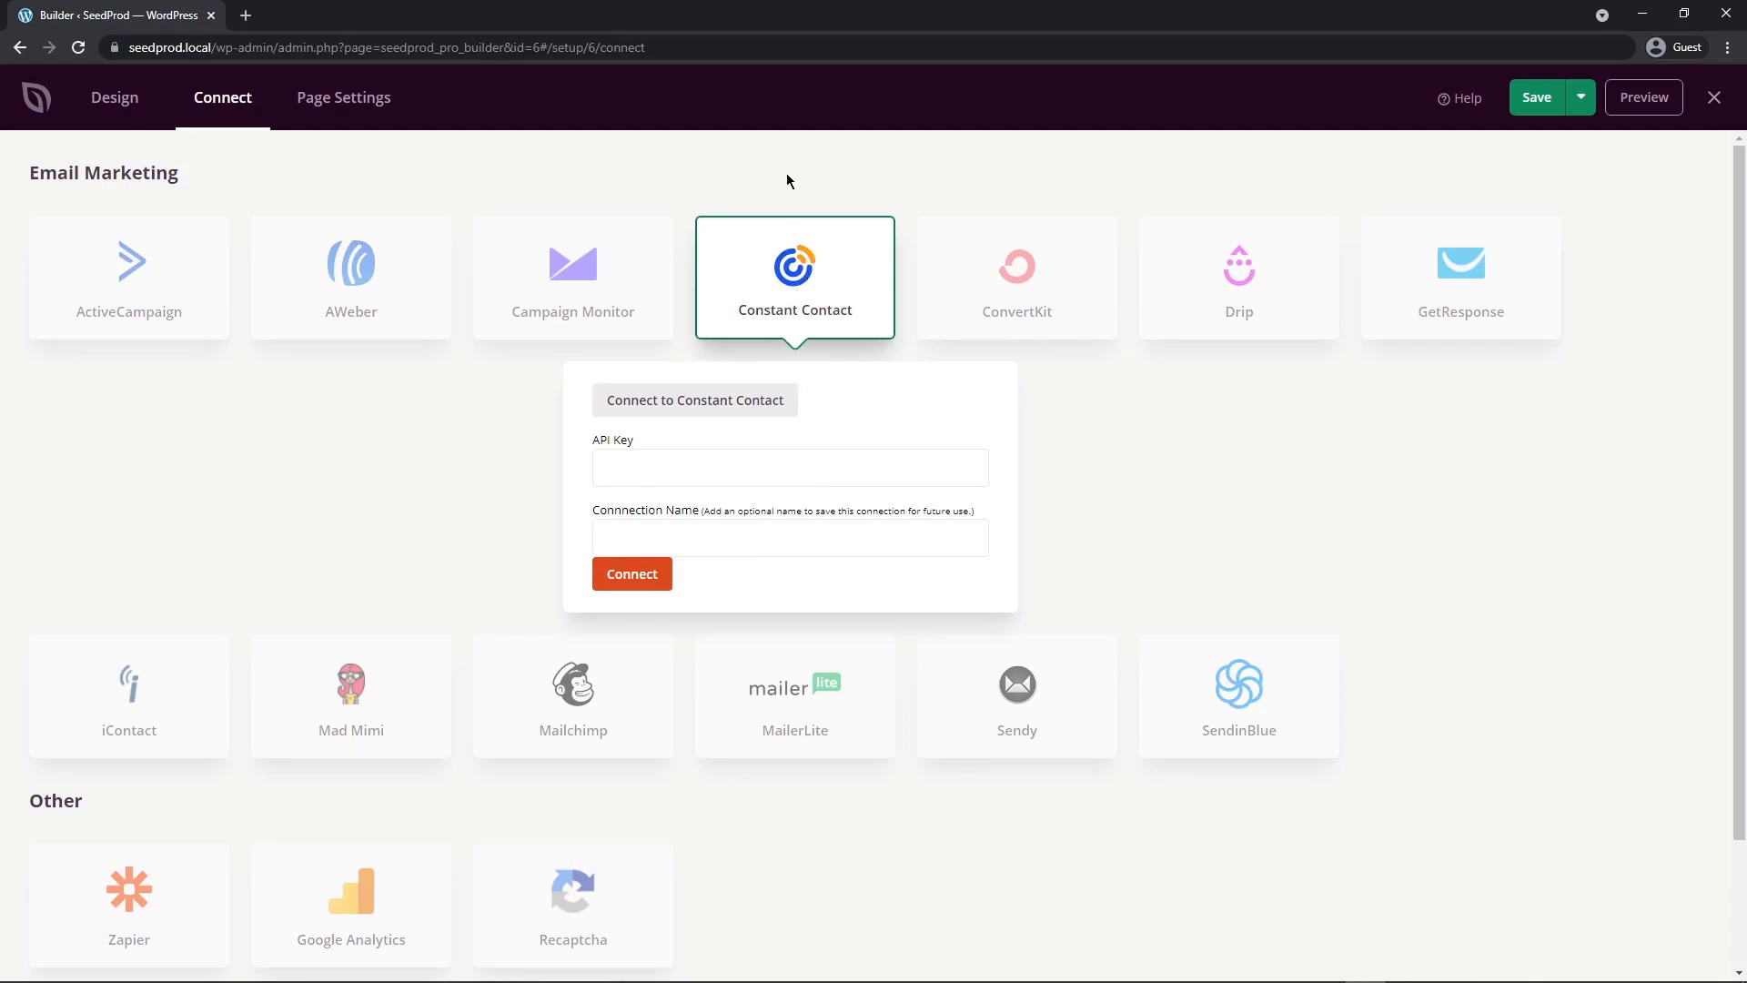
- Review the general page settings, including the page URL, publishing options, SeedProd link and Isolation Mode description
click(351, 107)
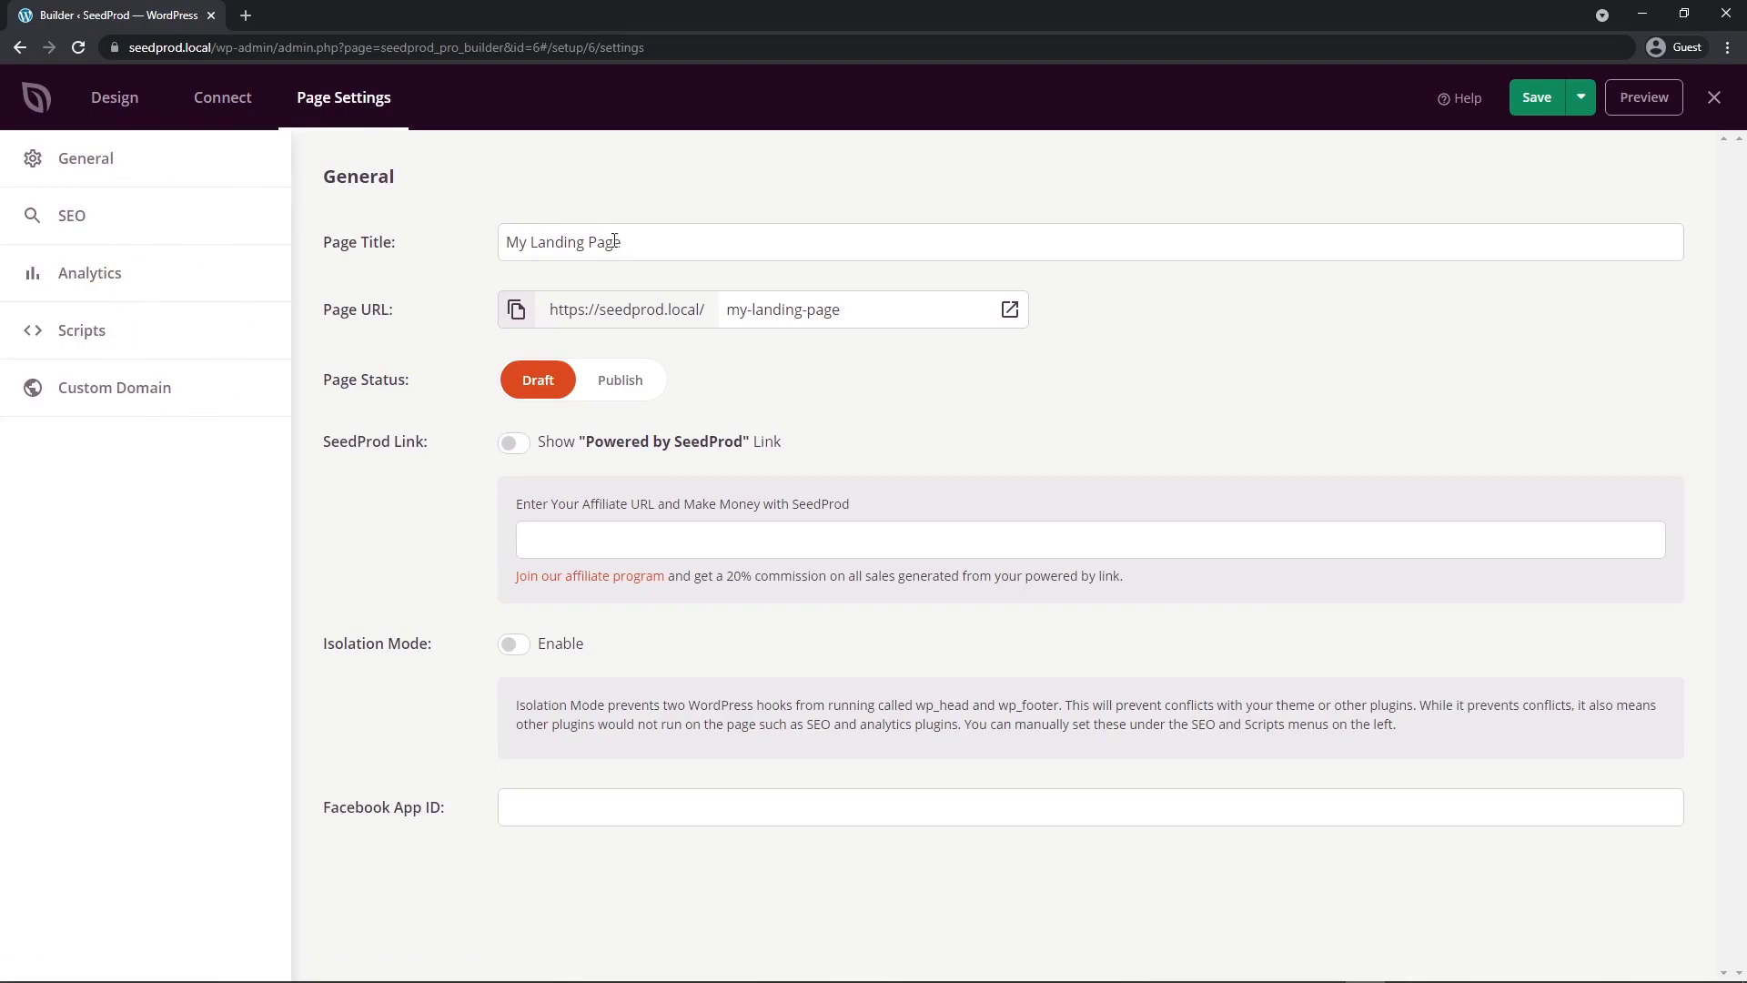
drag(840, 310, 725, 313)
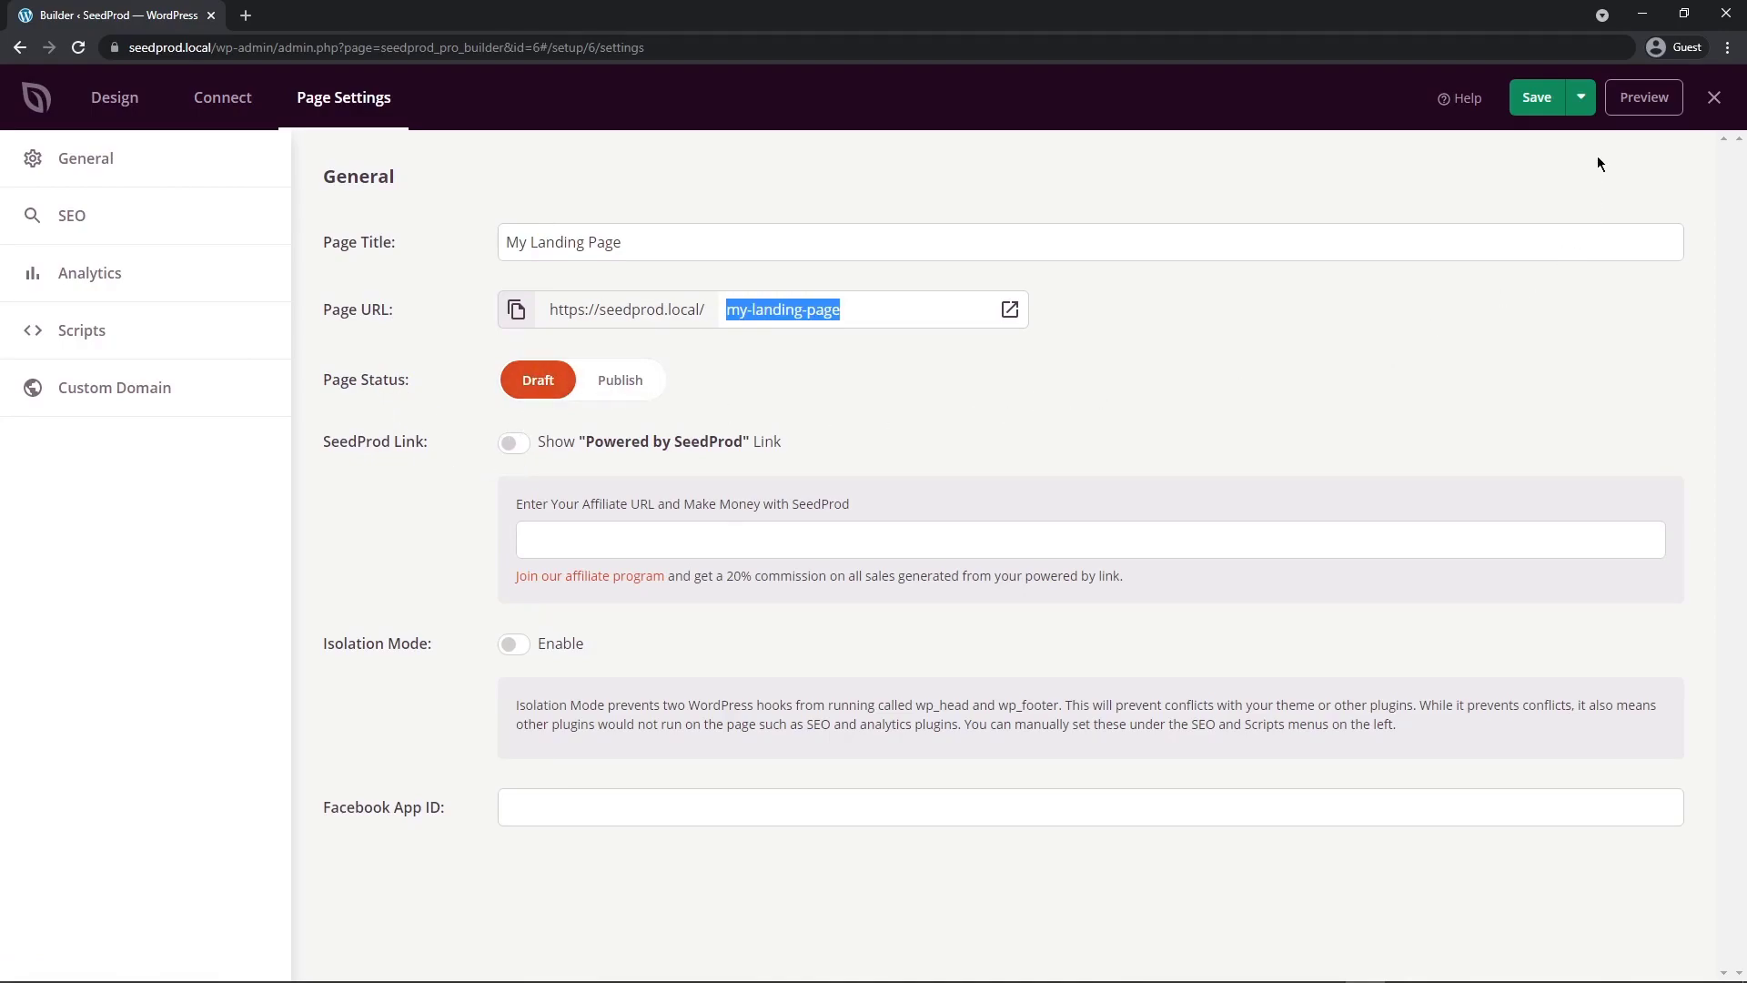
click(1582, 98)
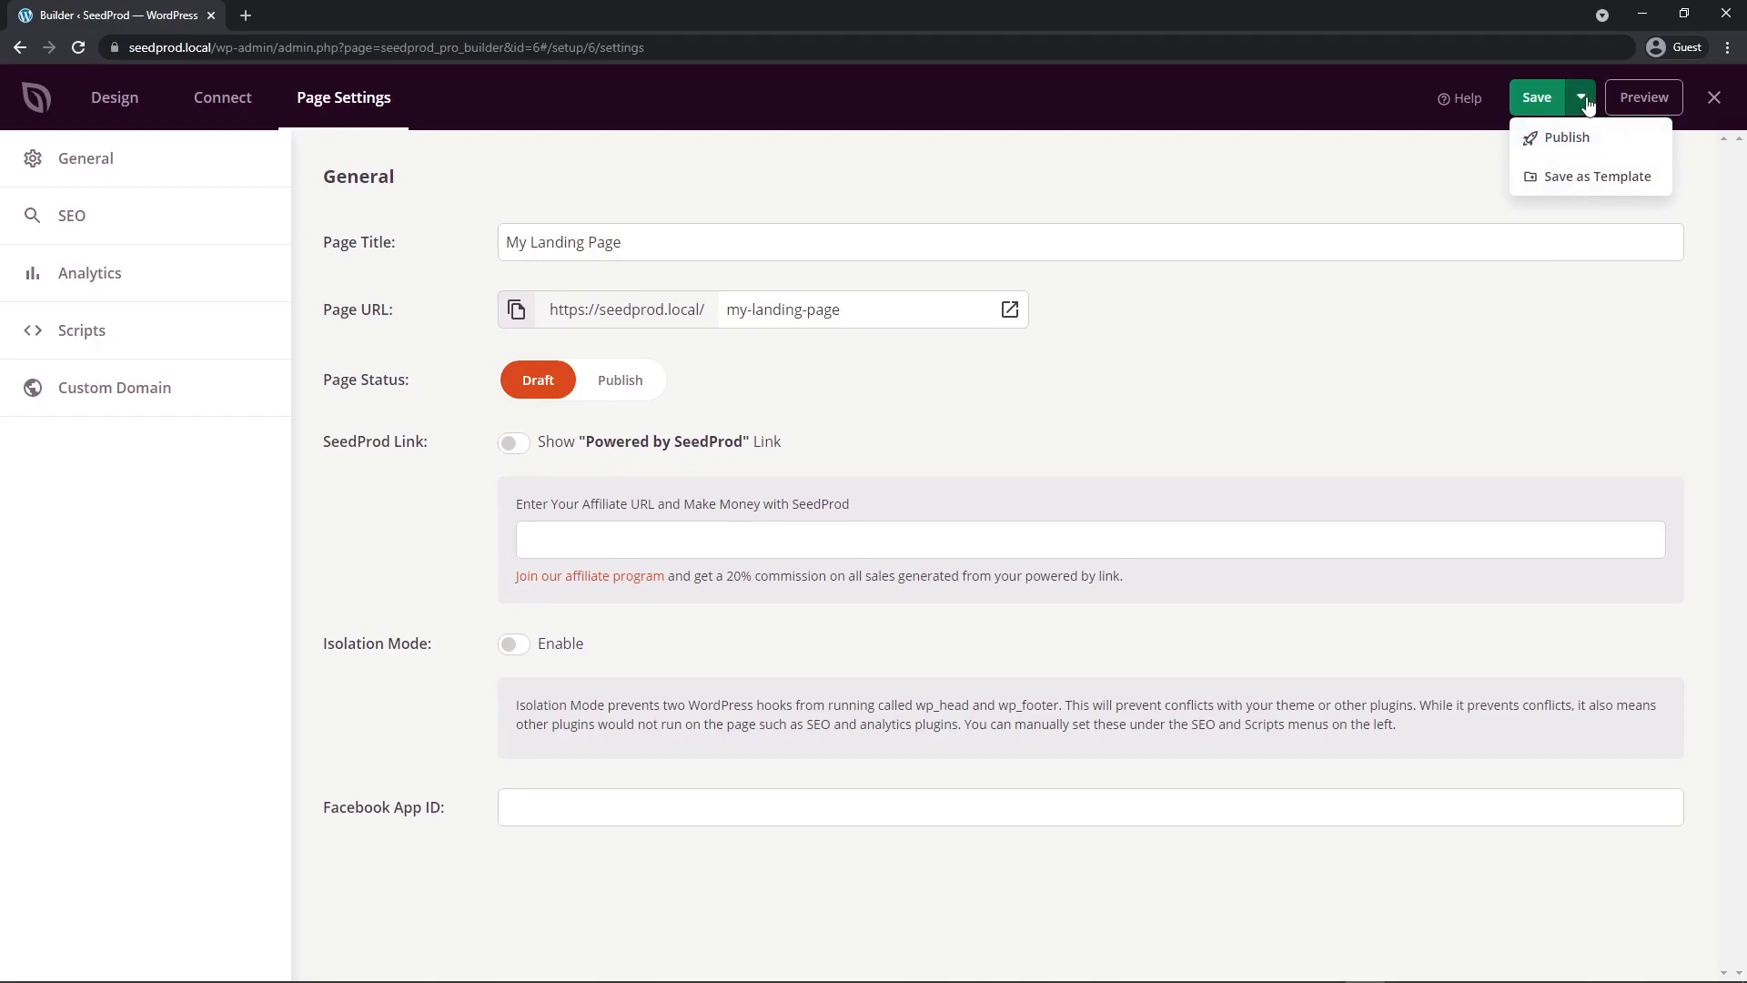
click(1586, 103)
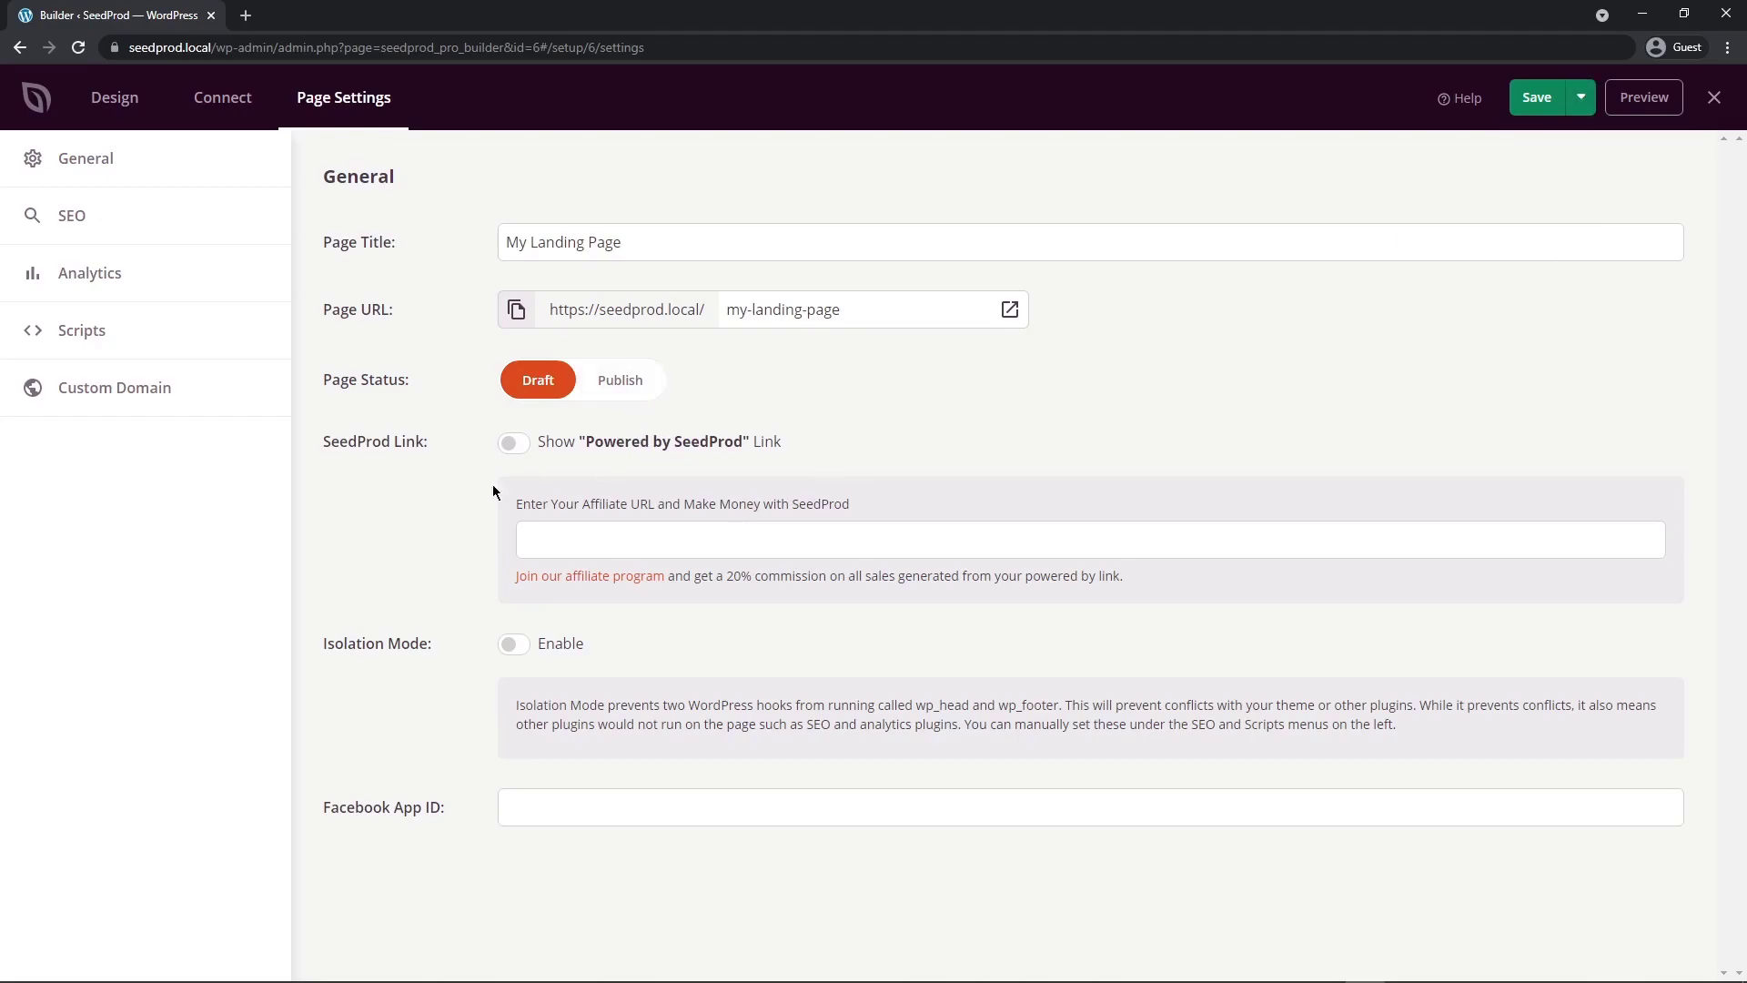
drag(586, 443, 742, 439)
click(794, 451)
drag(1068, 707, 1415, 706)
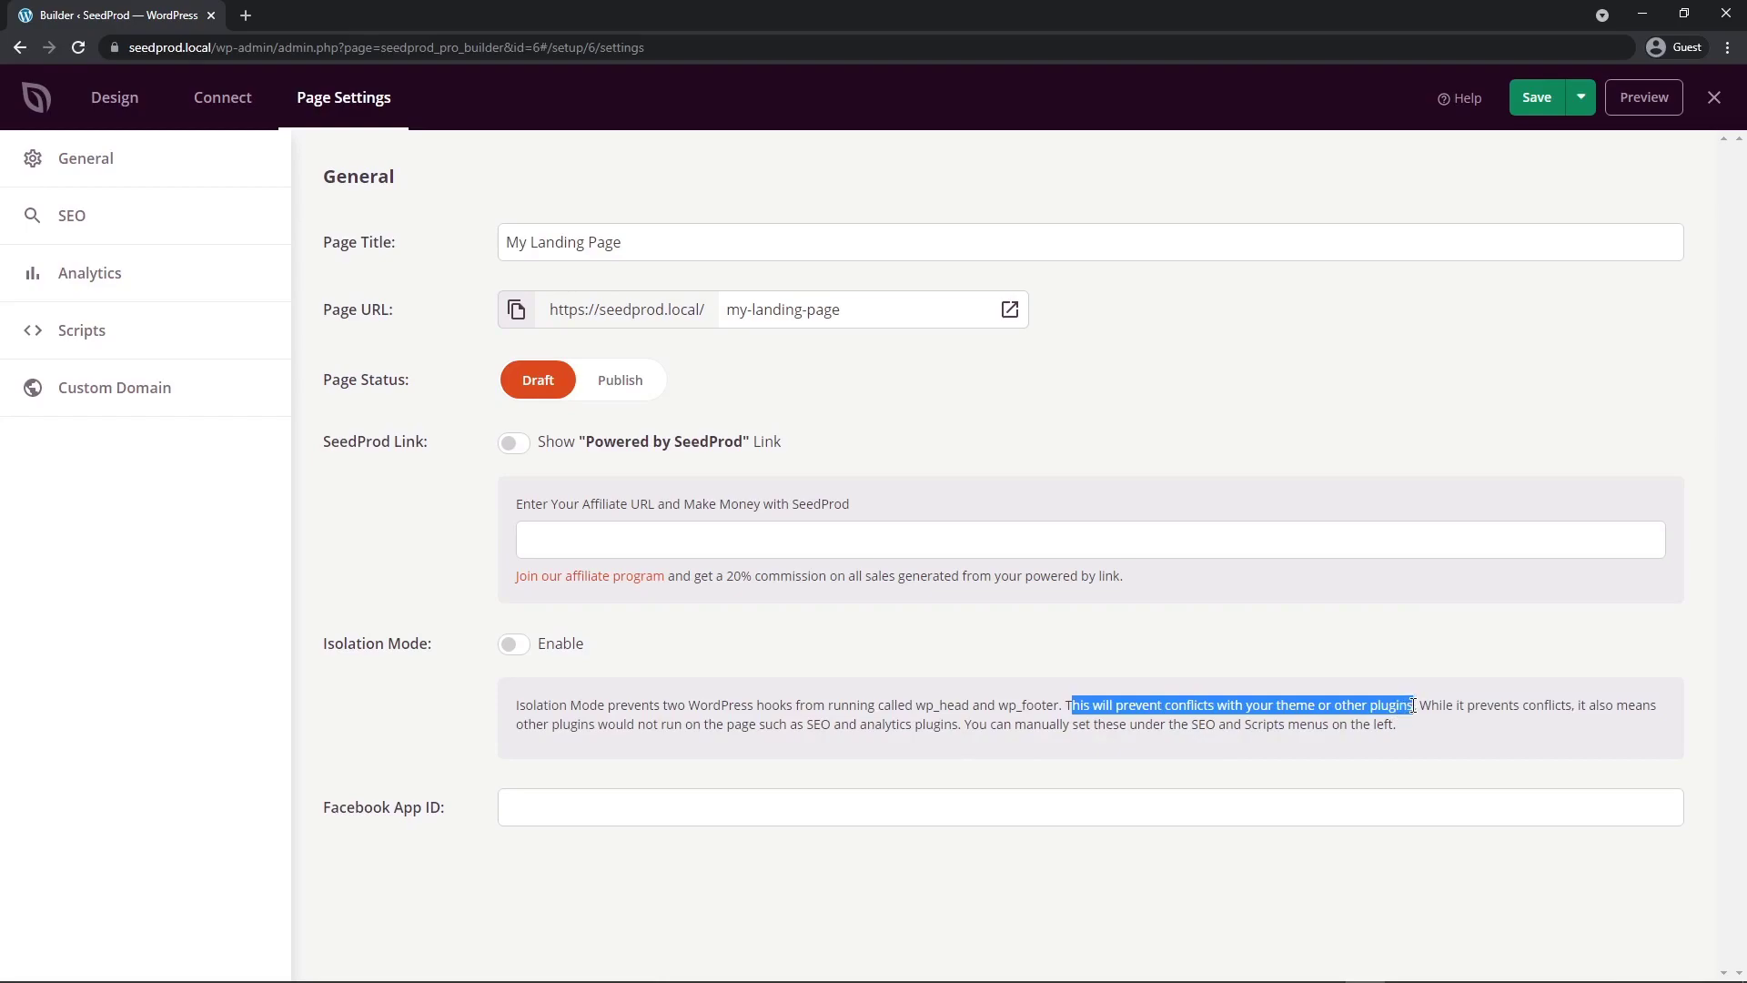
click(470, 789)
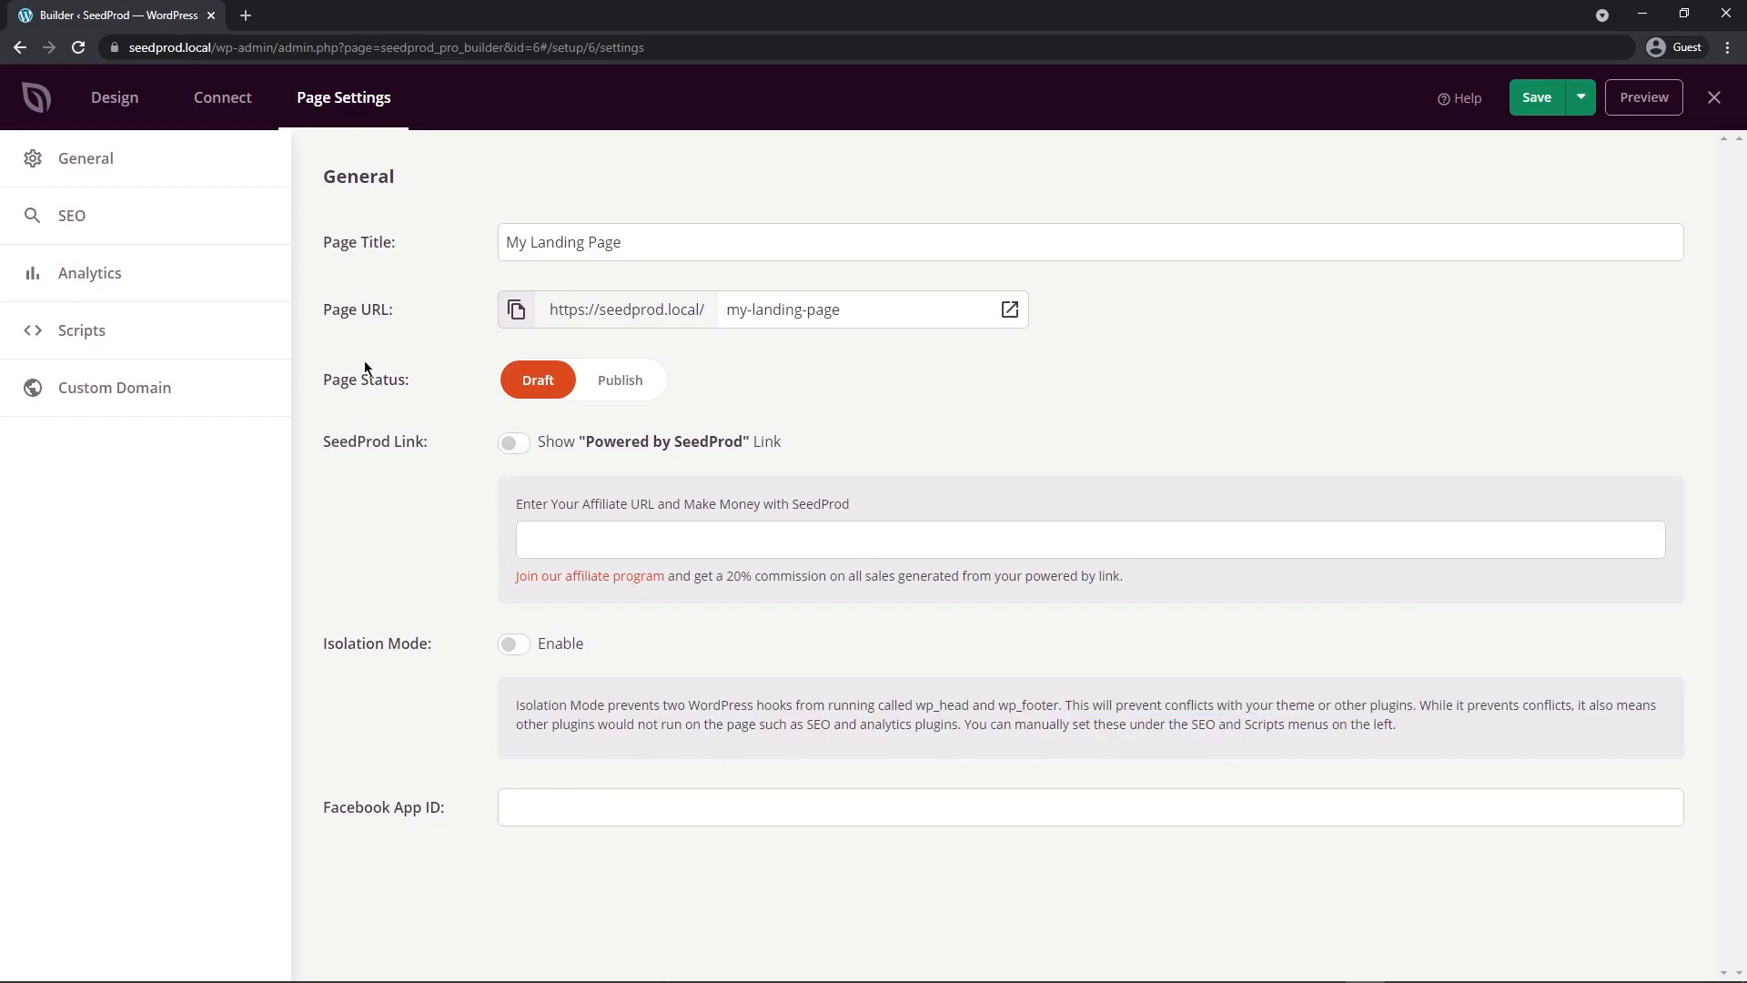
- Review the SEO, Analytics, Scripts and Custom Domain page settings, comparing the custom domain format with the general page URL
click(75, 218)
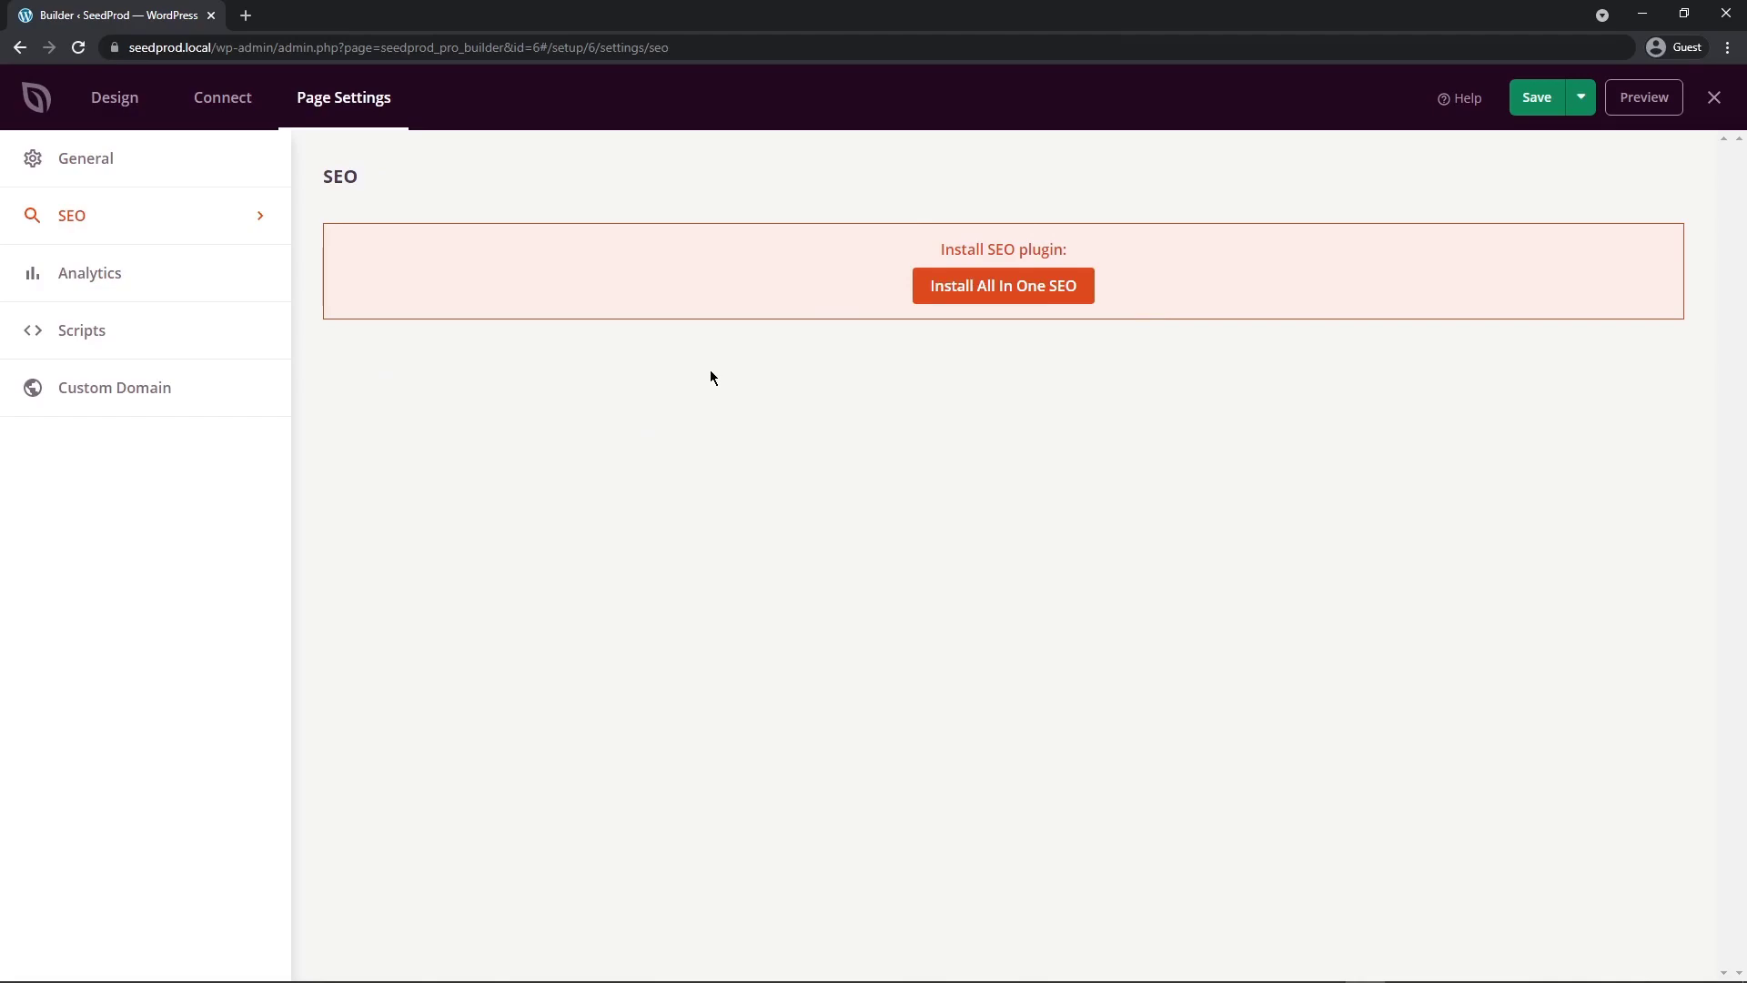
click(120, 276)
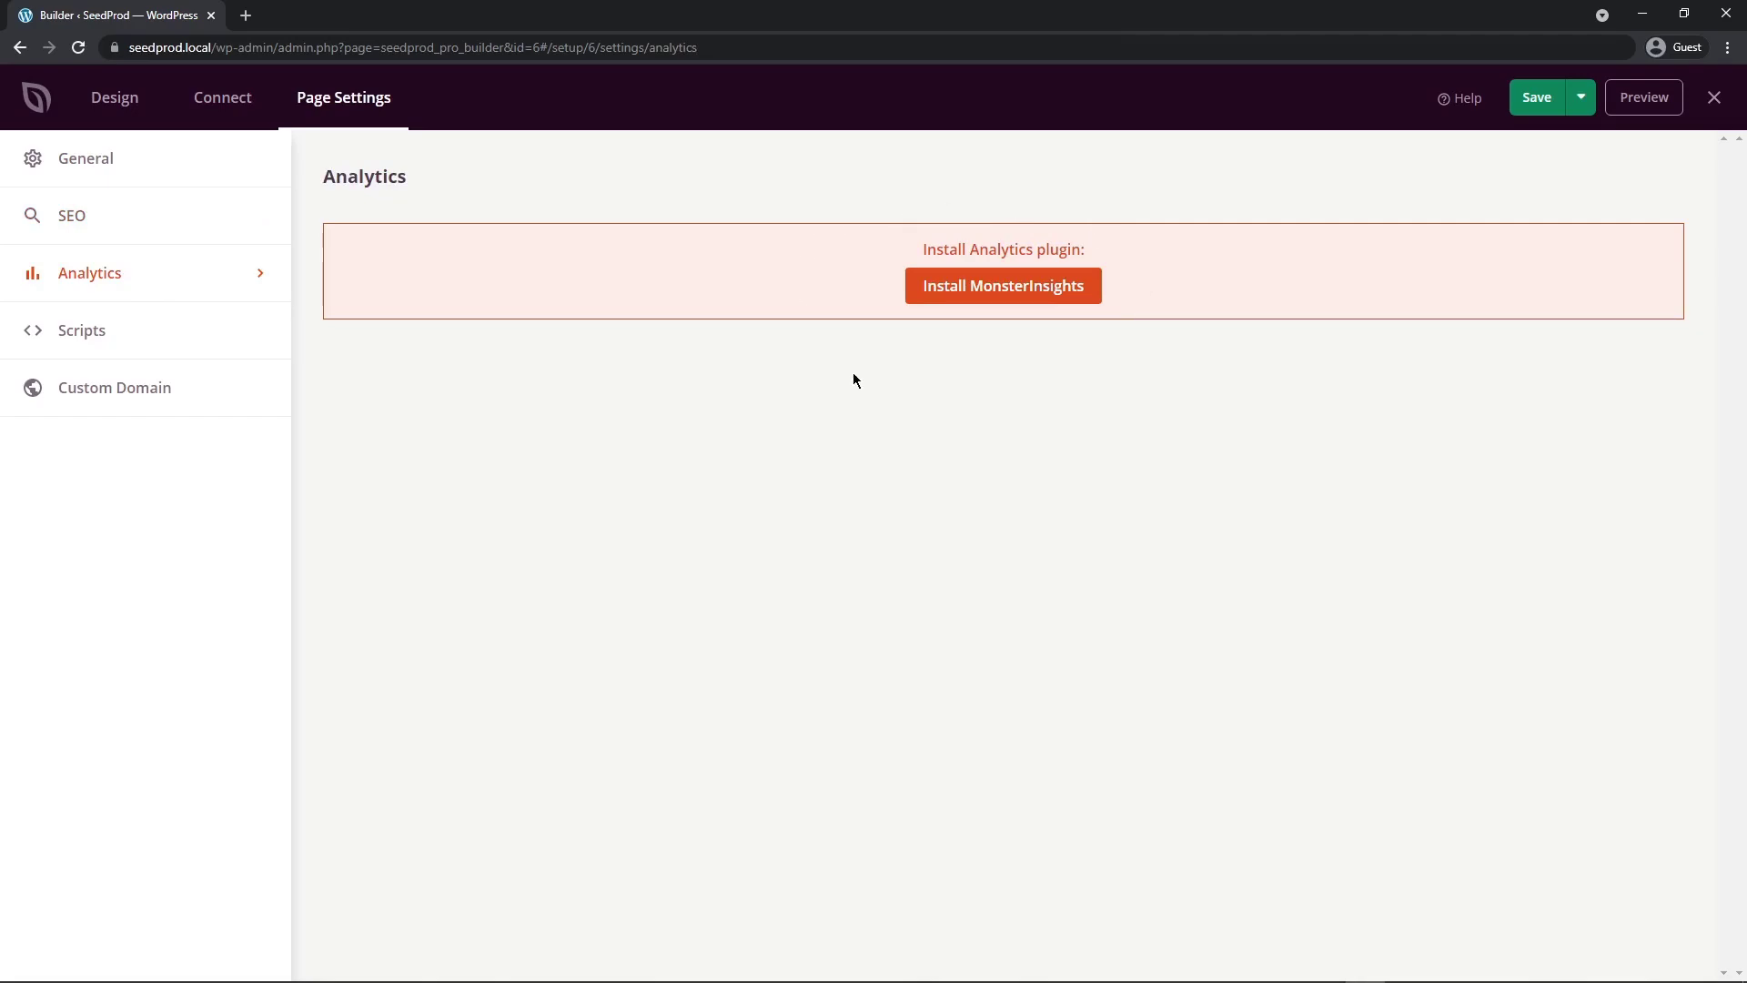
click(79, 333)
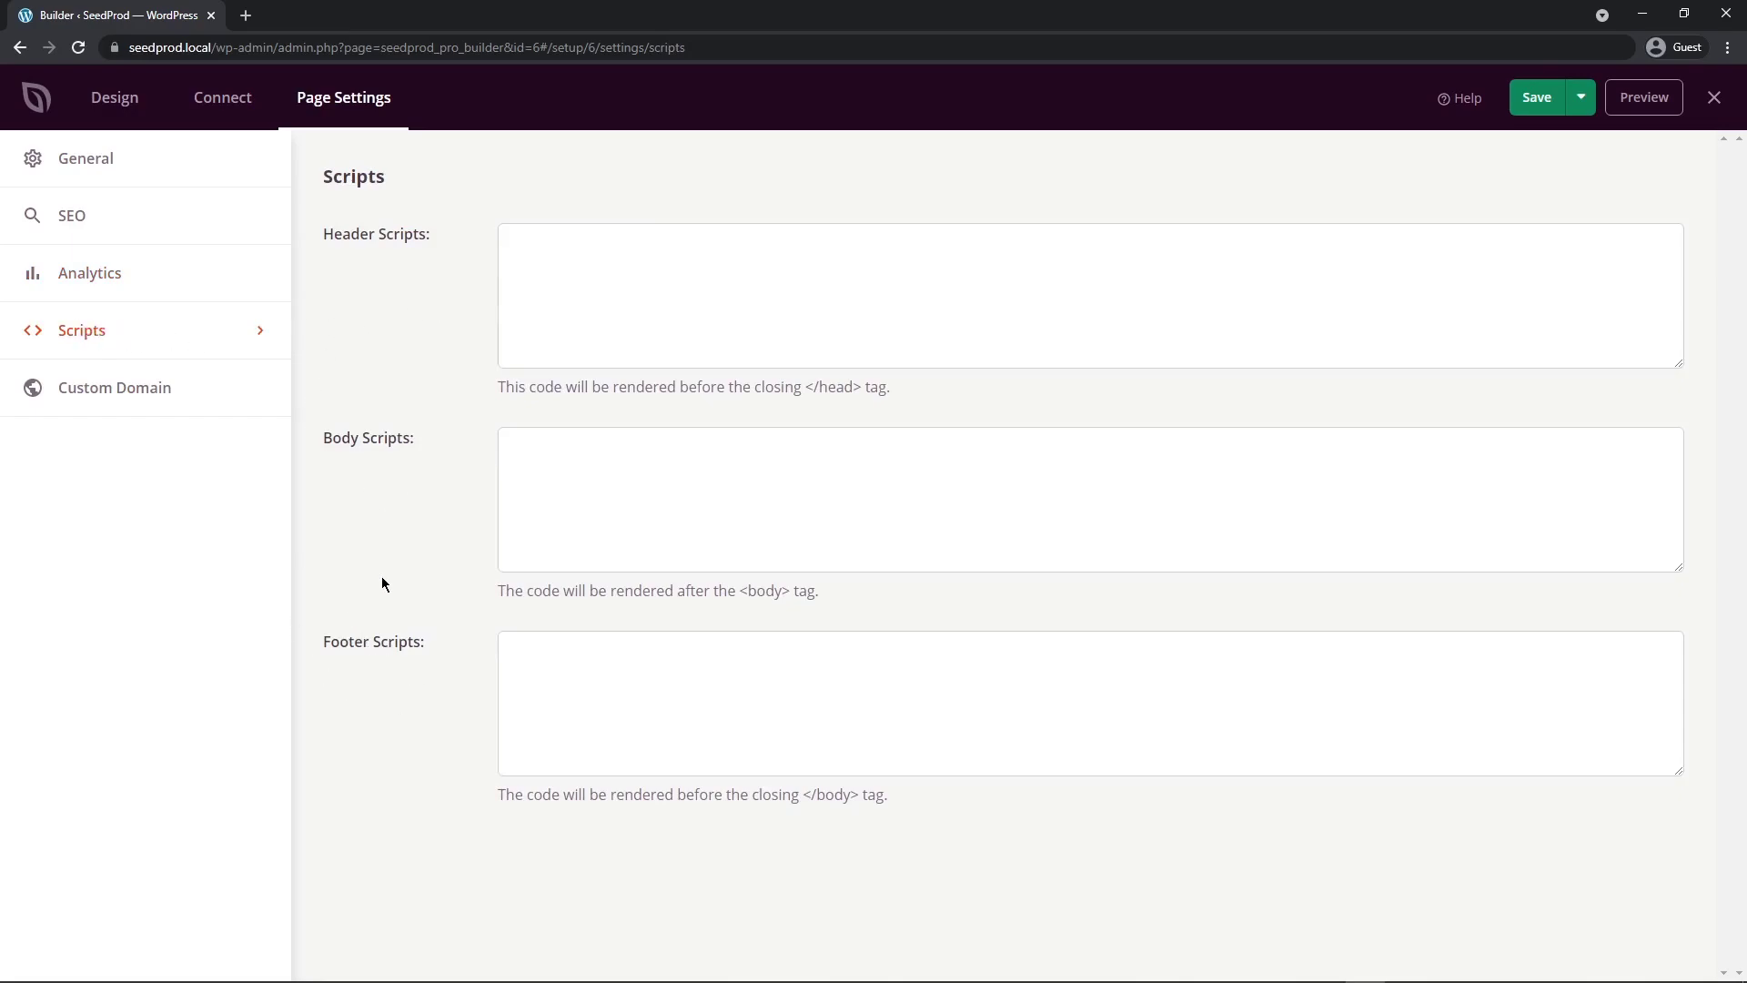
click(87, 393)
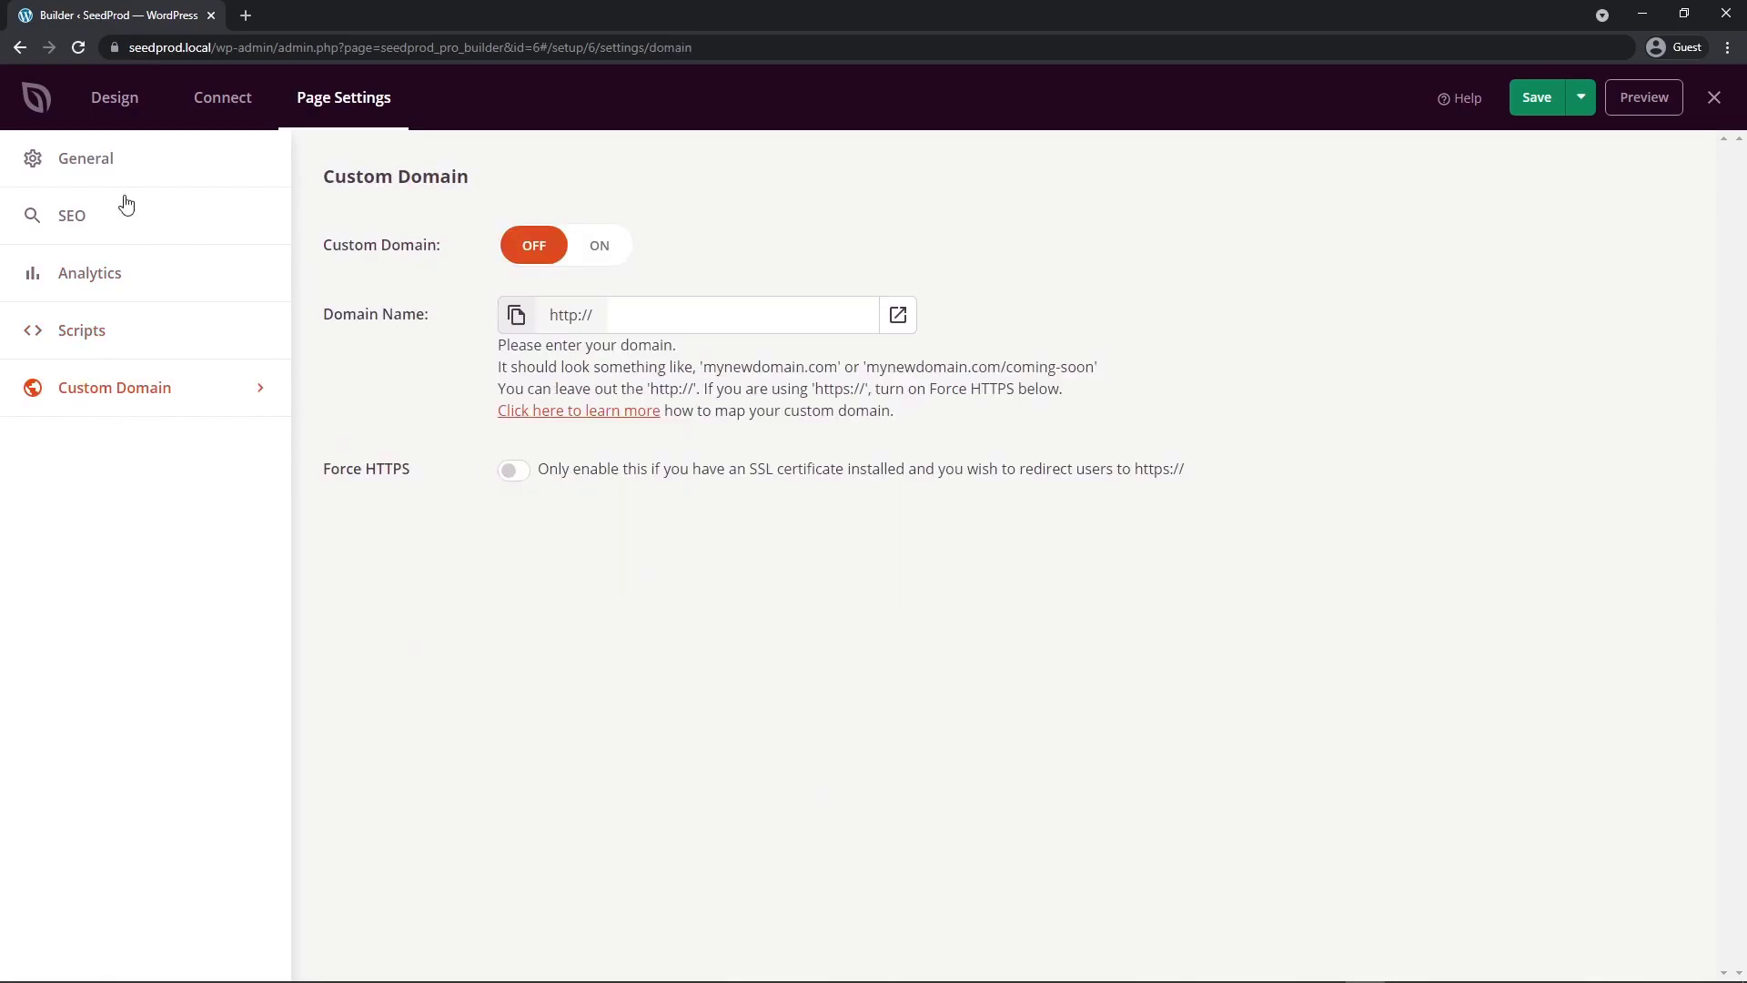
click(86, 159)
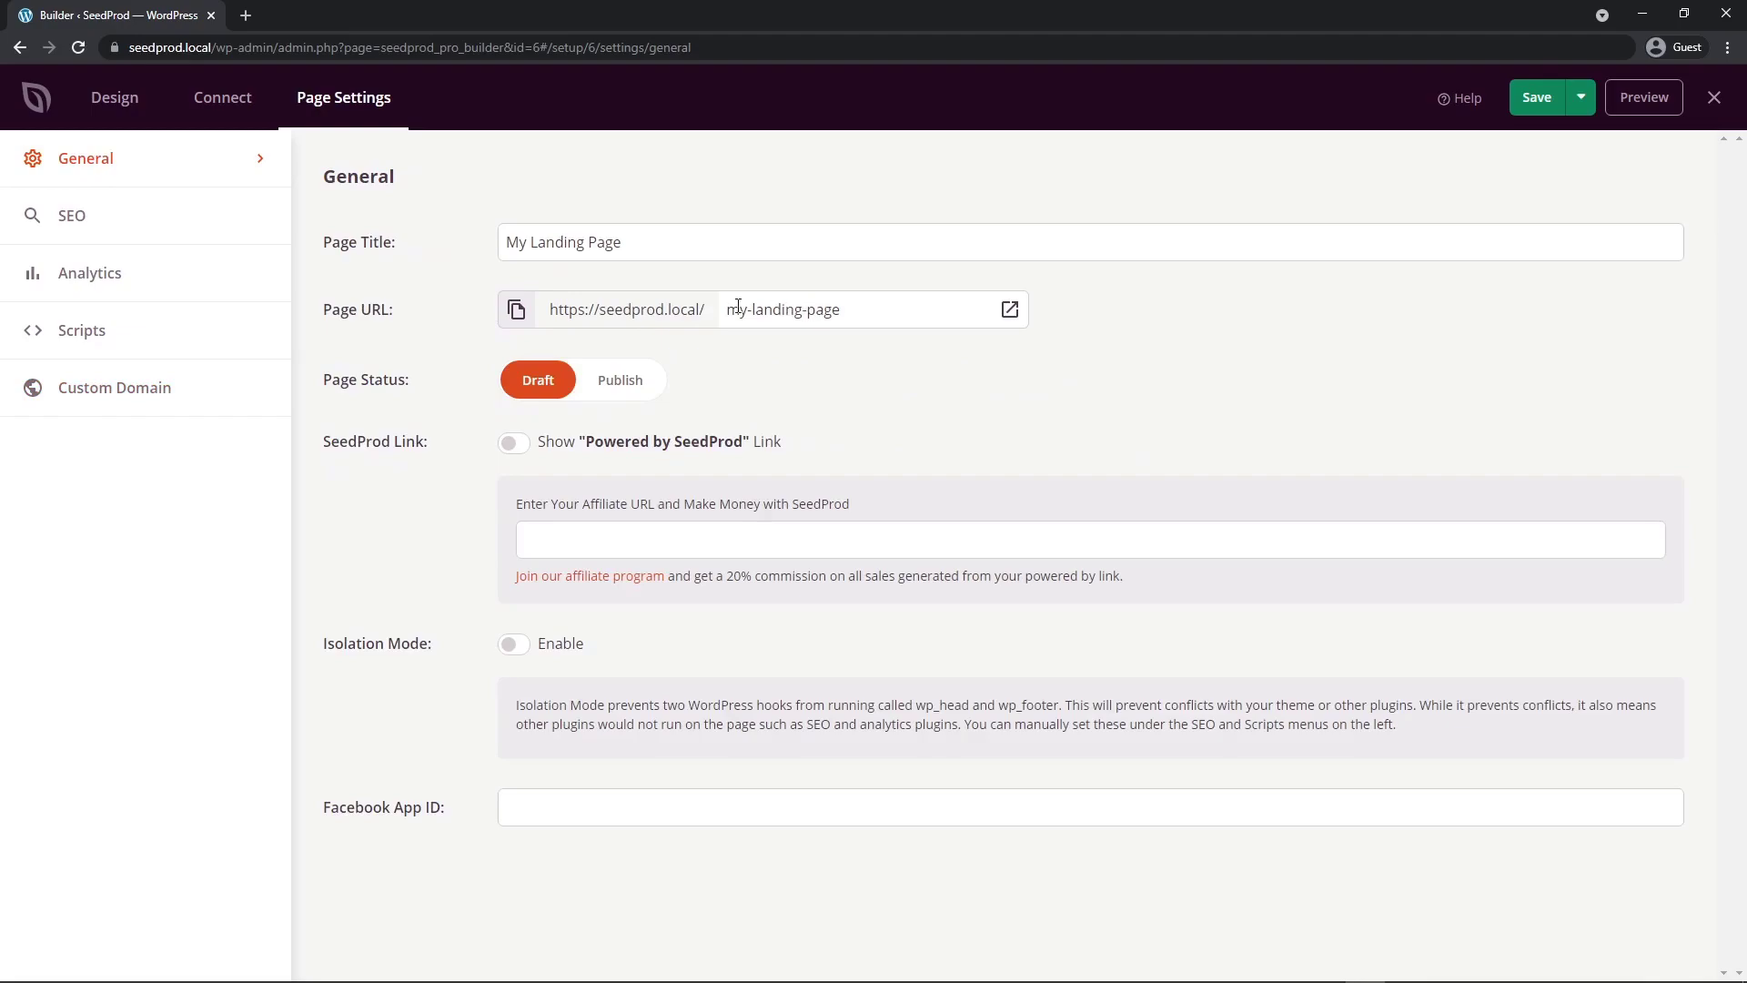
click(97, 393)
drag(706, 366, 837, 366)
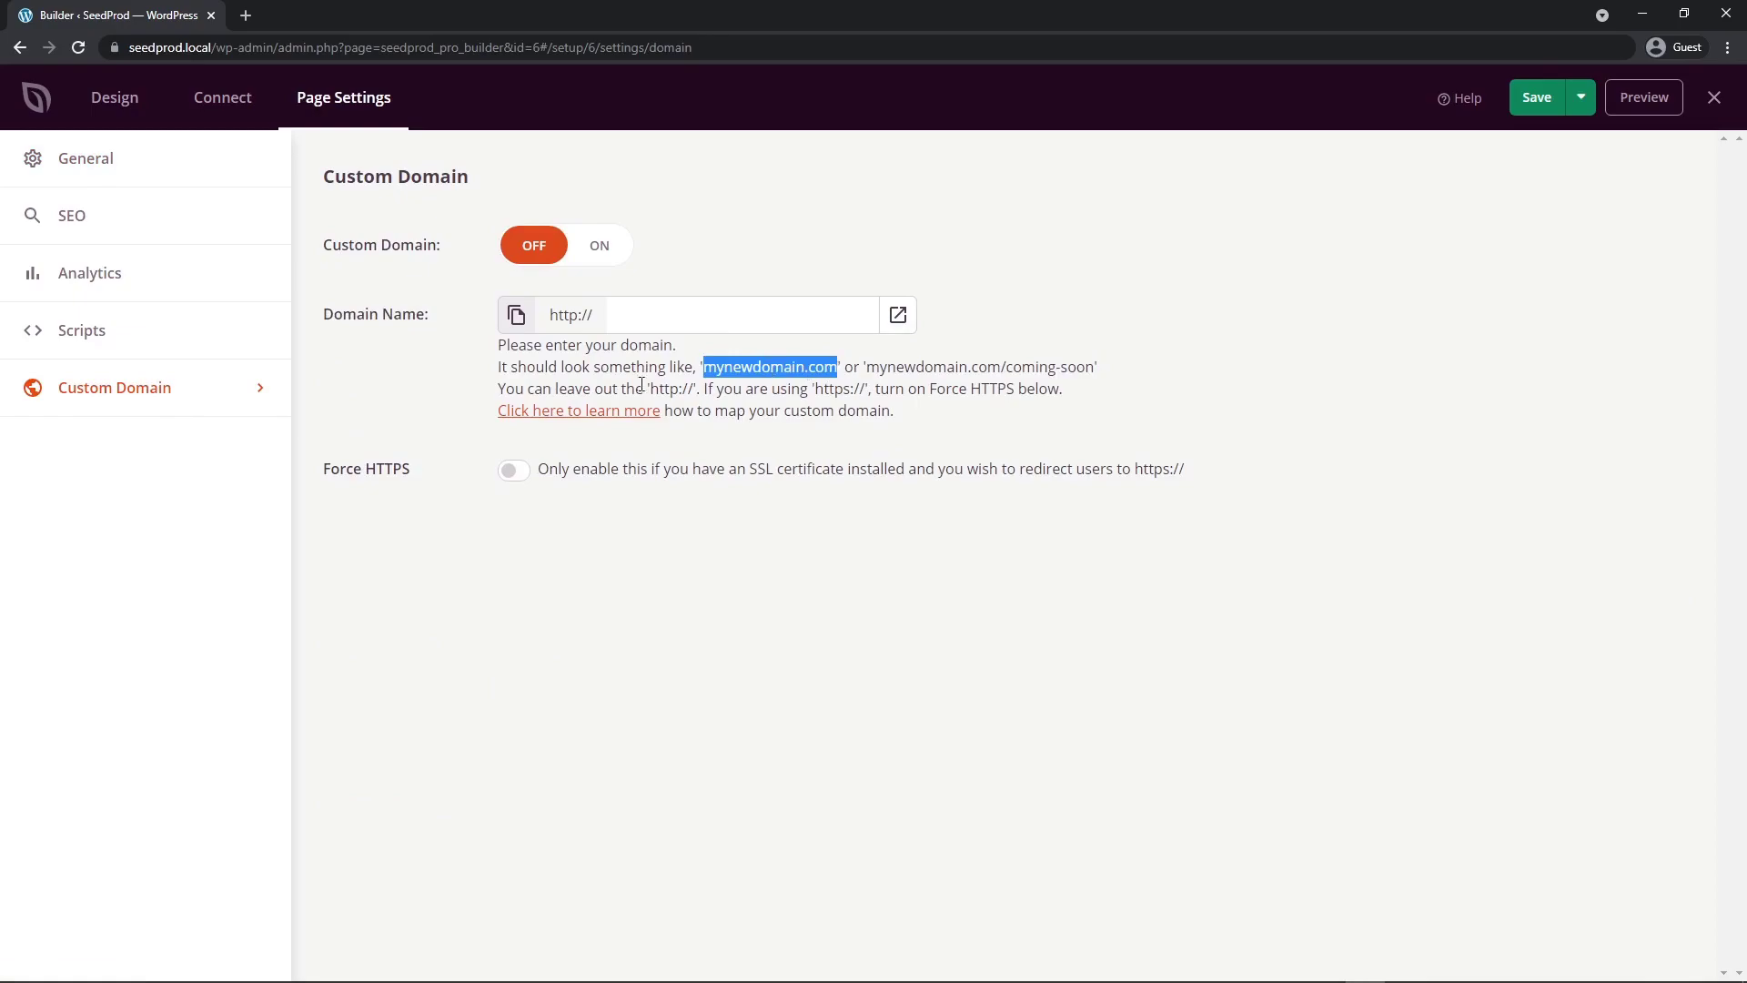
click(111, 171)
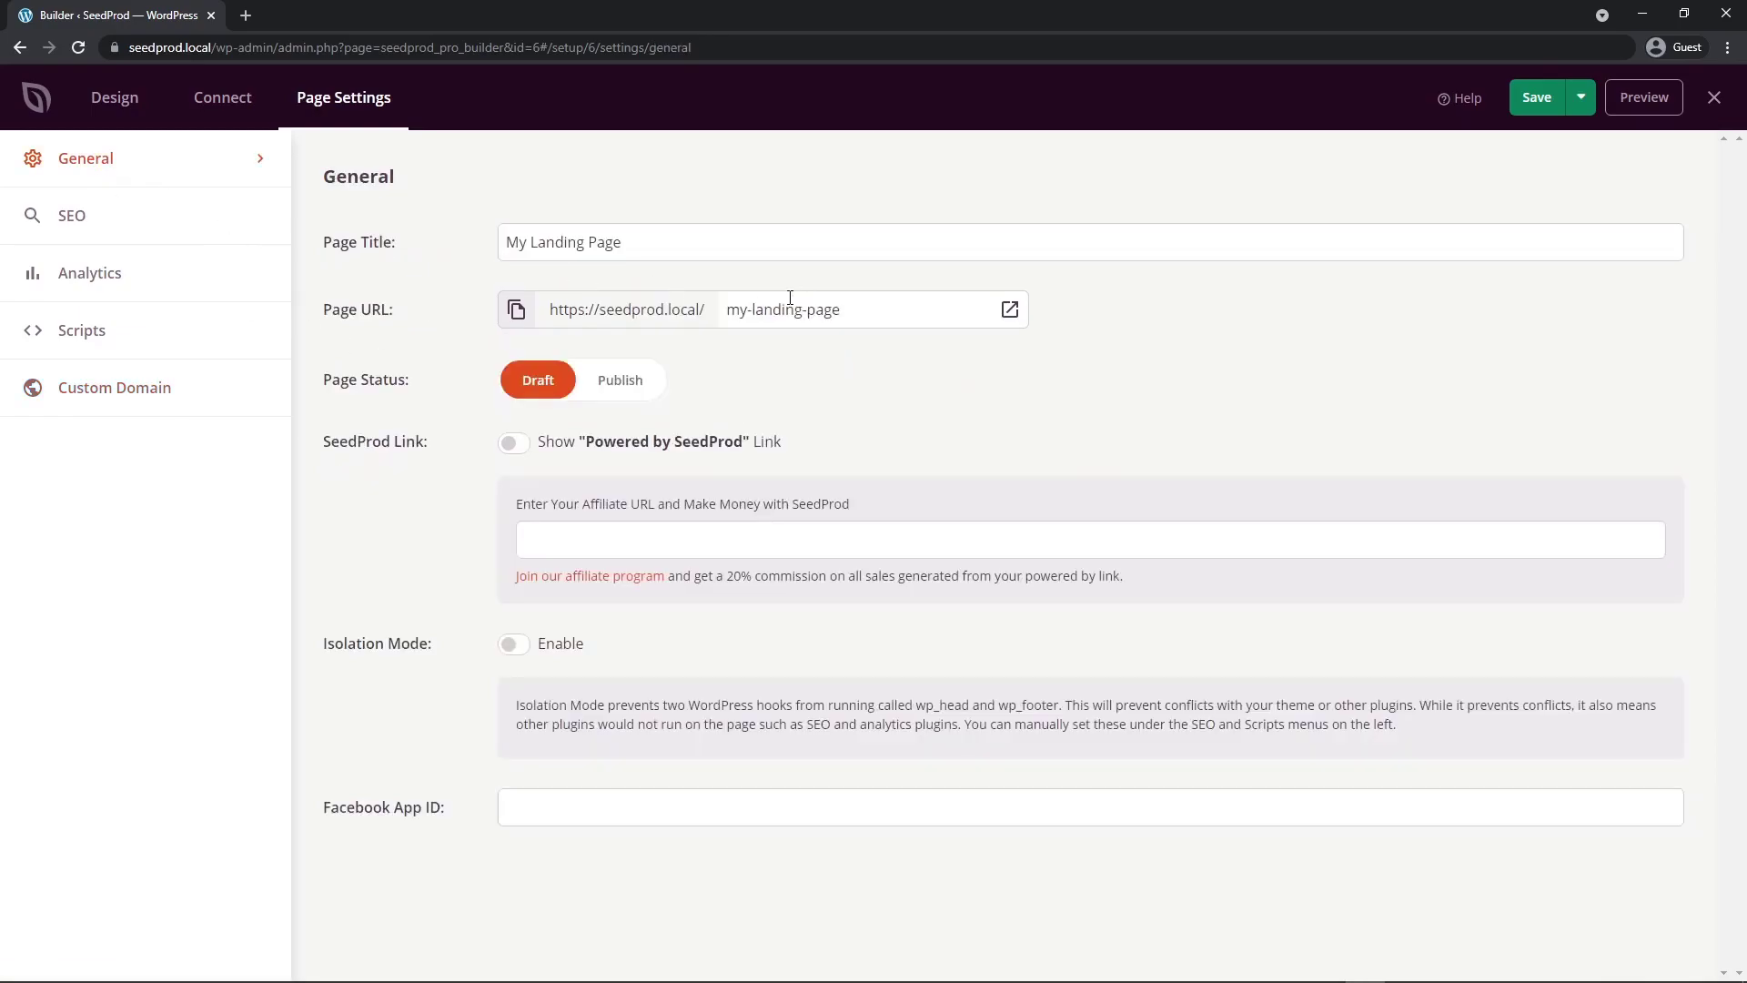
click(132, 391)
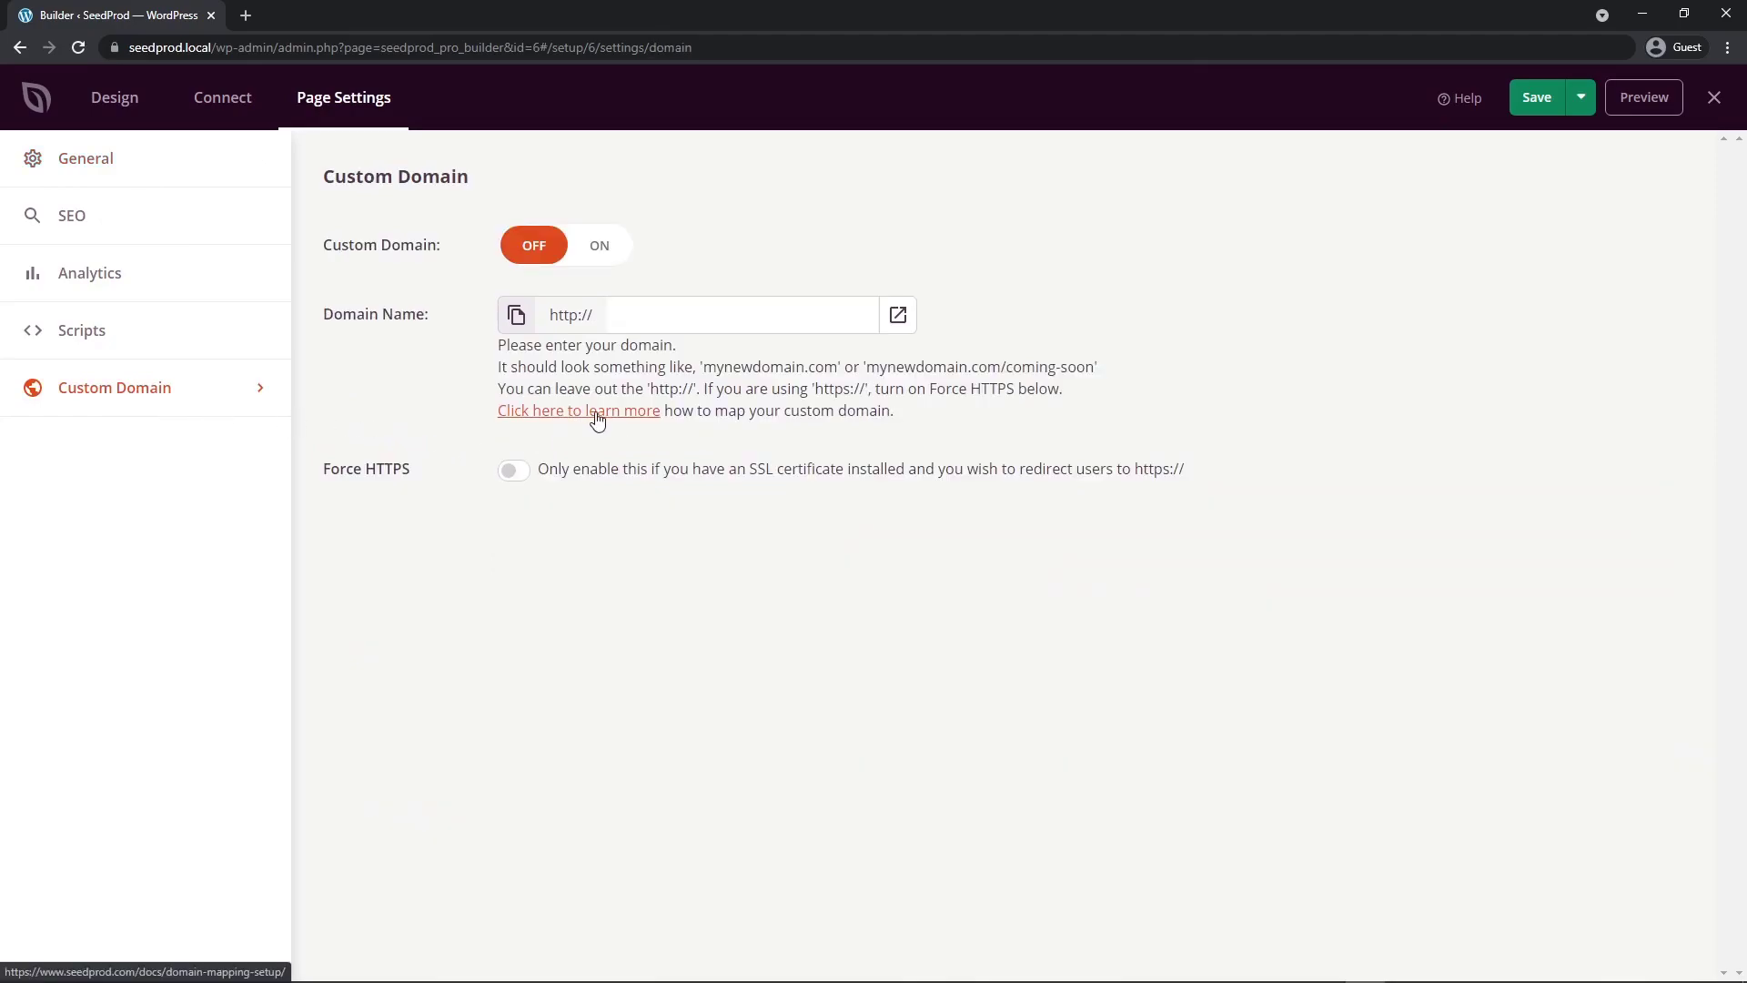
- Return to the page design, save the landing page and publish it
click(104, 102)
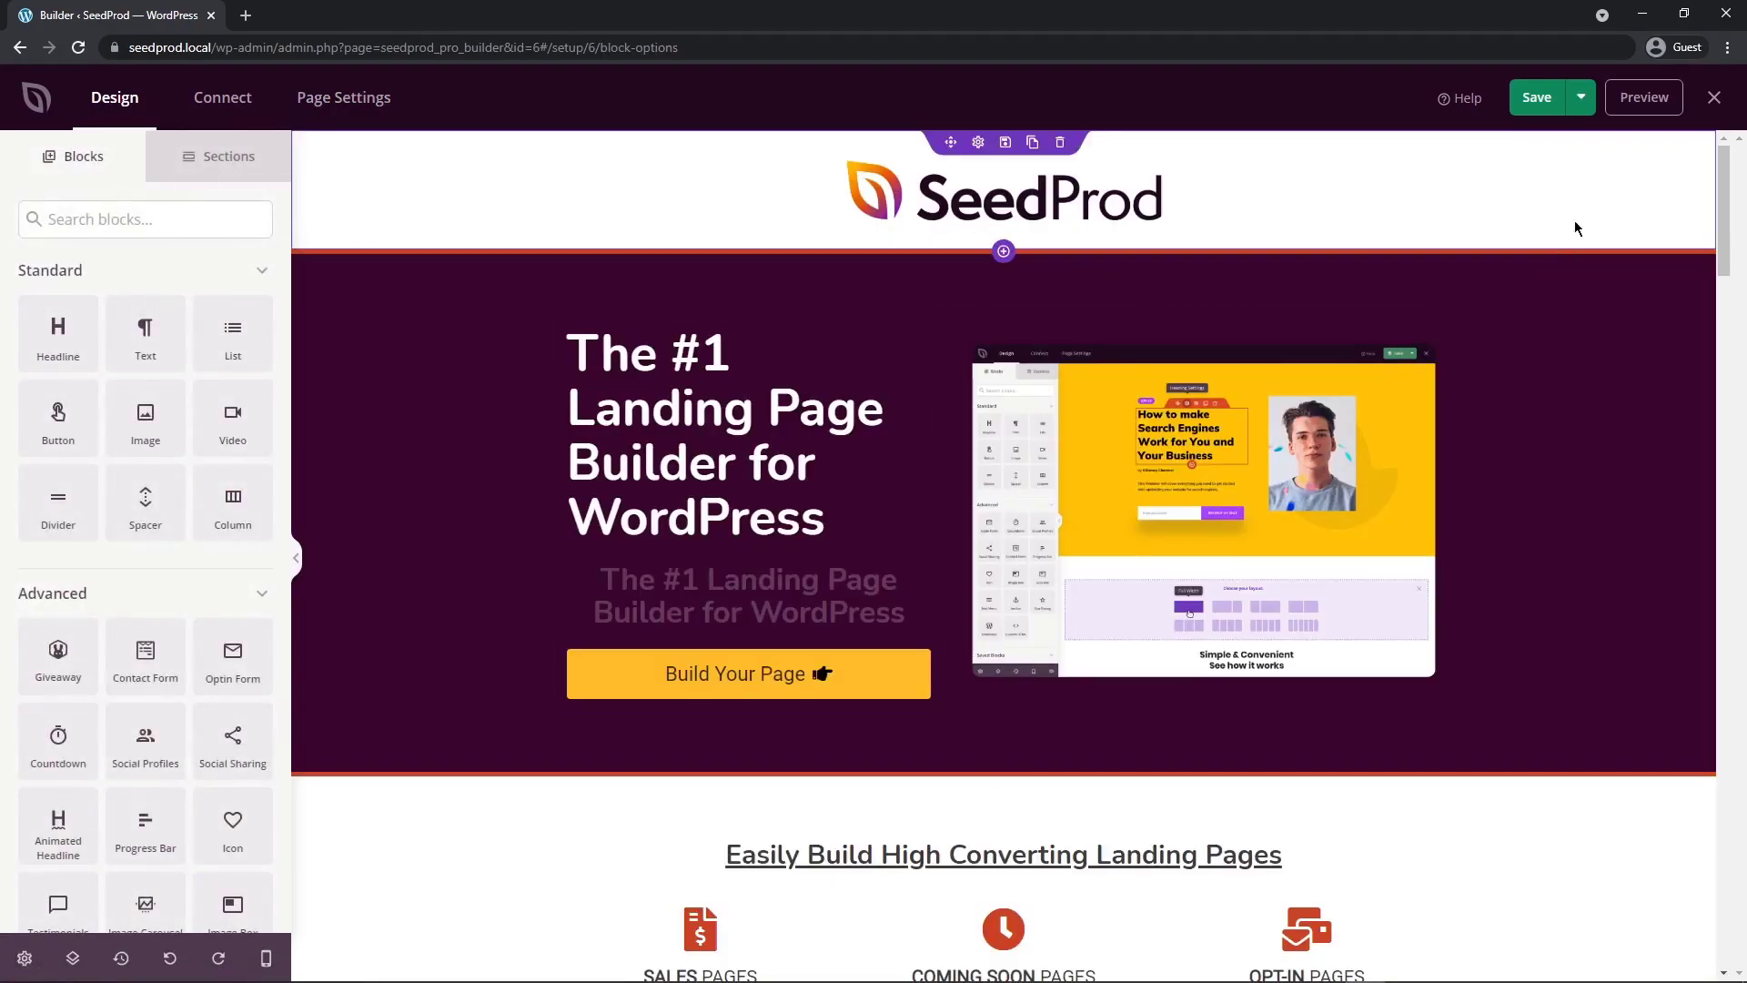
scroll(1638, 346, down, 6)
scroll(1615, 355, up, 6)
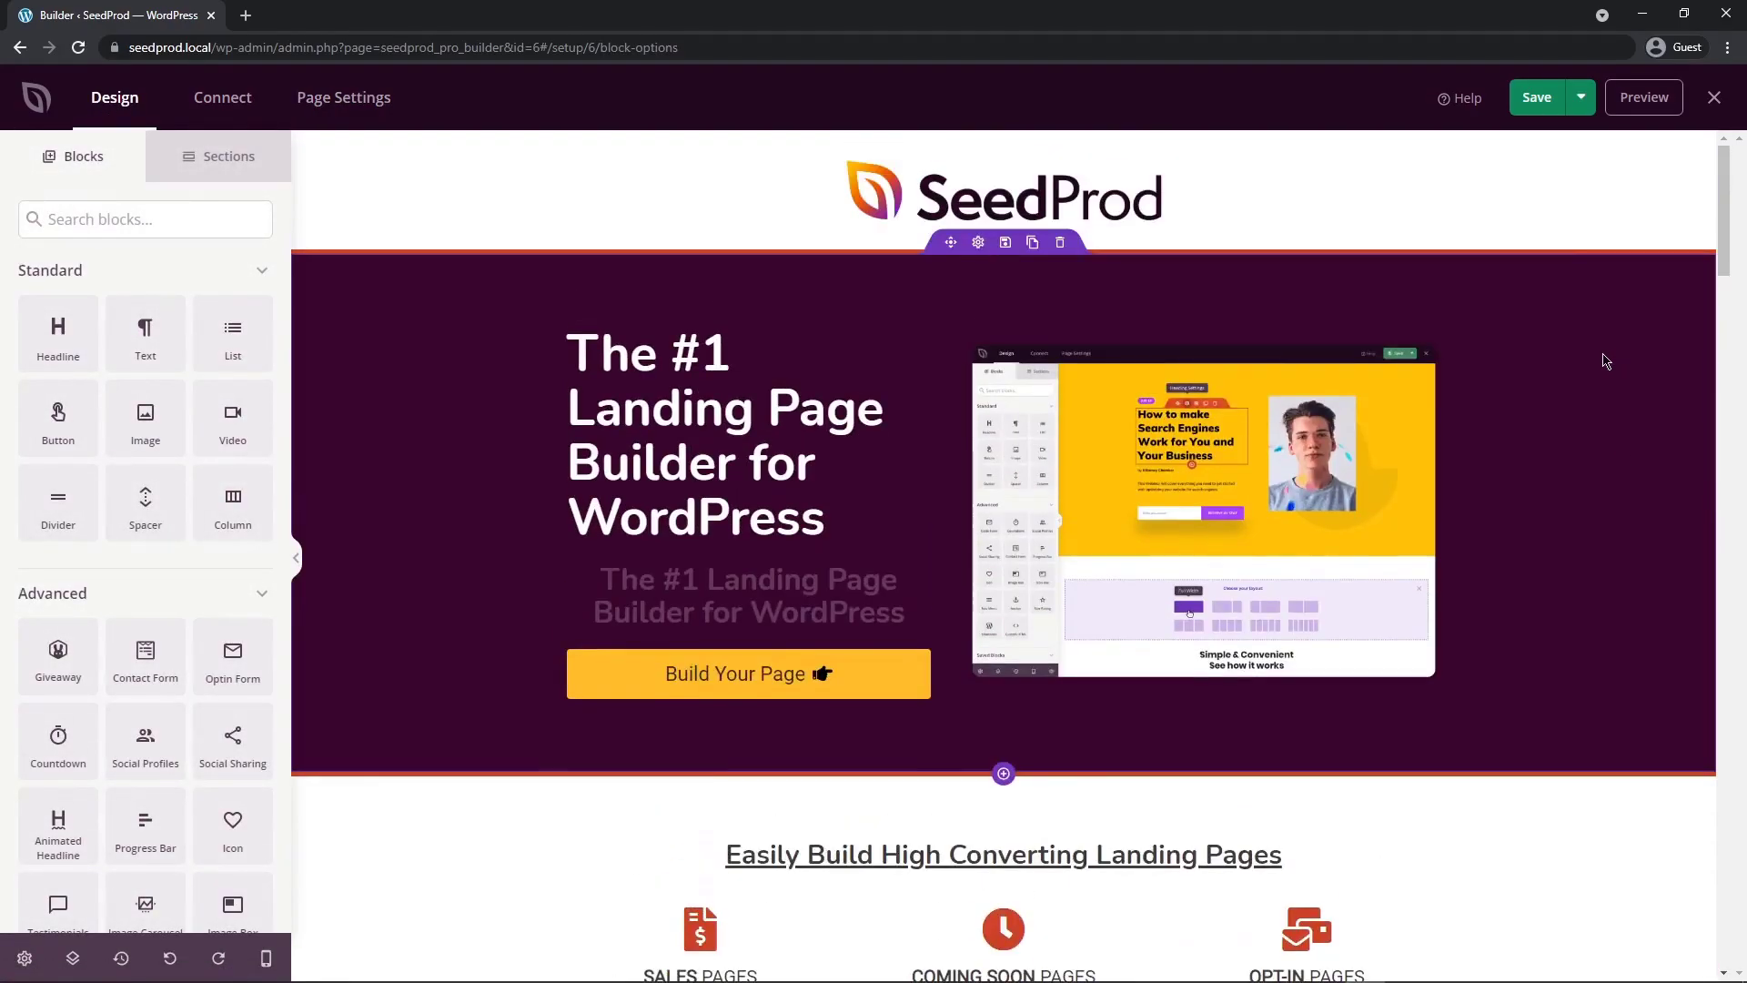
click(1536, 98)
click(1584, 100)
click(1568, 141)
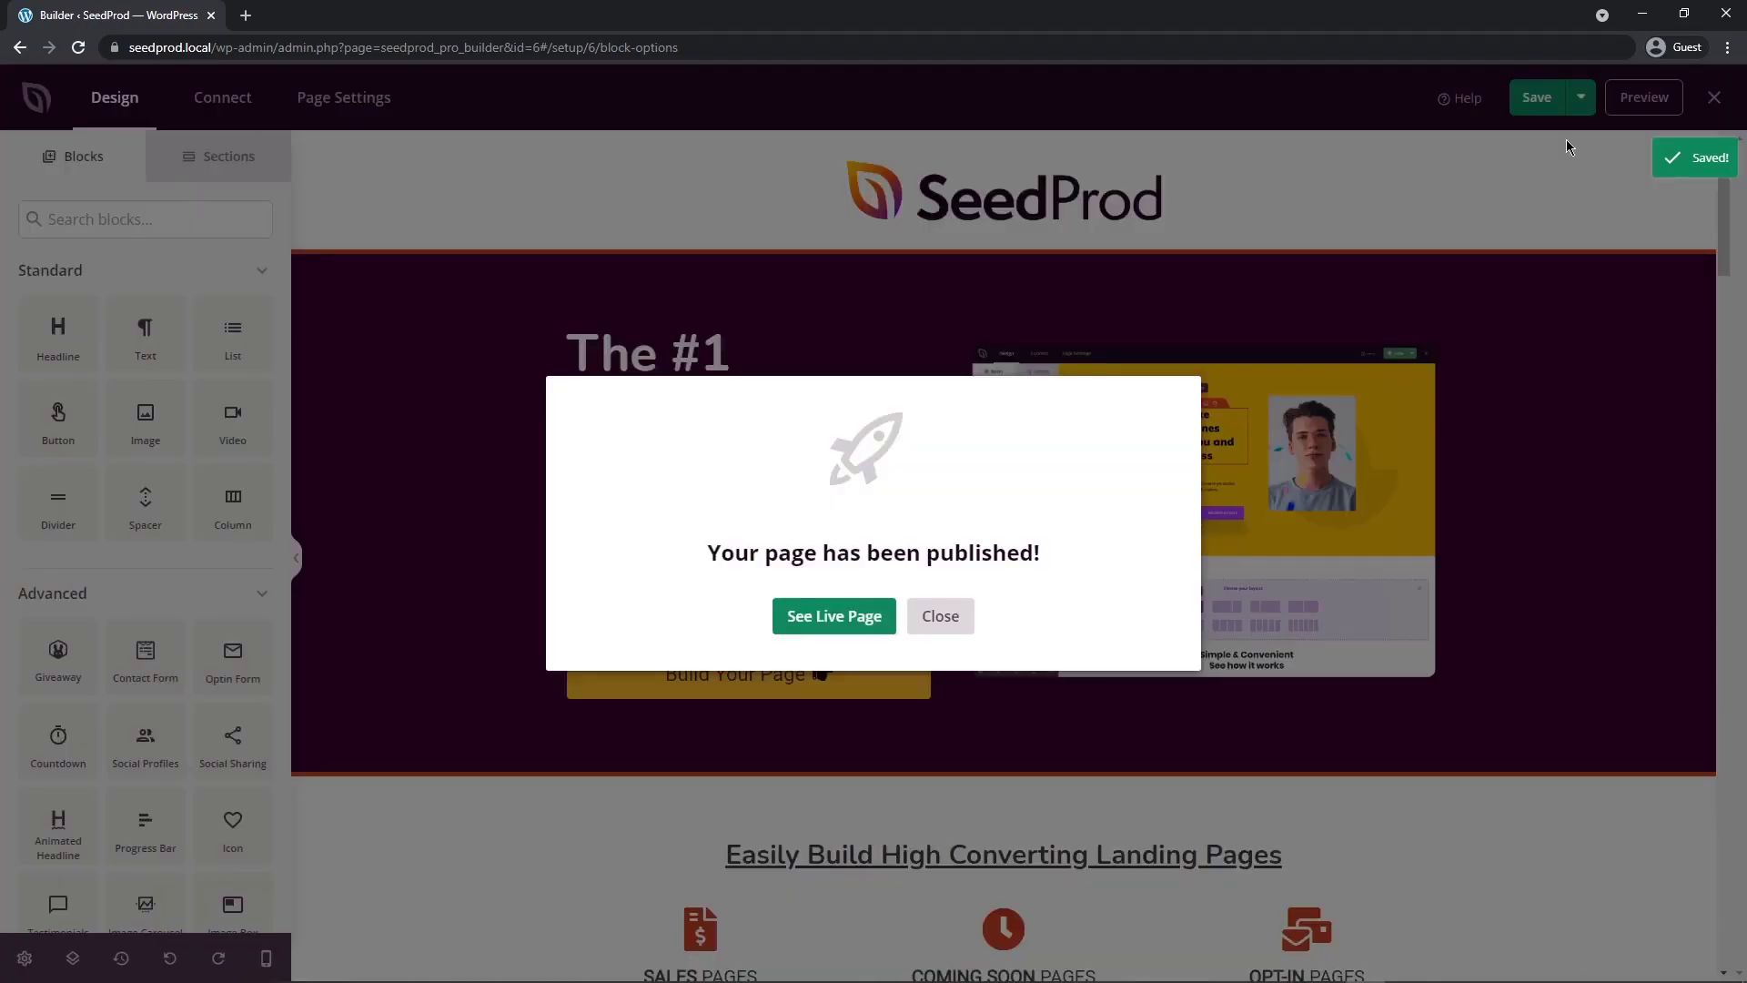
- Open the live page, test the hero section's Build Your Page button and return to the landing page
click(829, 628)
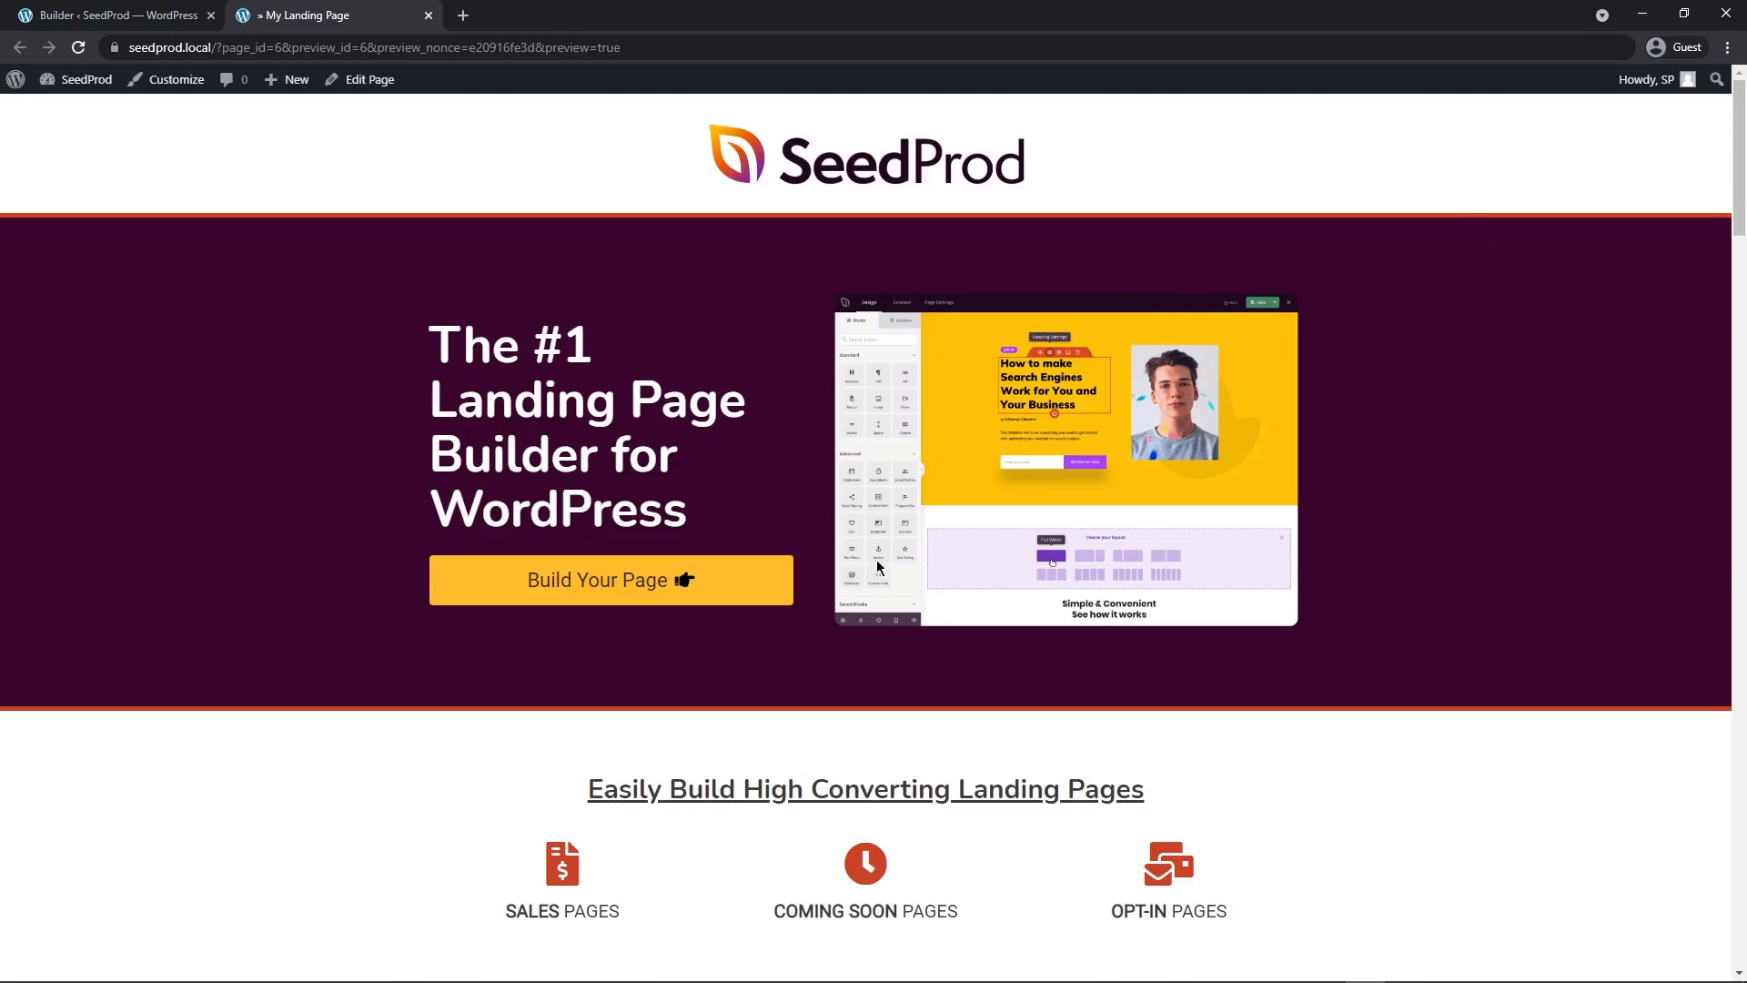
drag(482, 352, 692, 509)
click(692, 509)
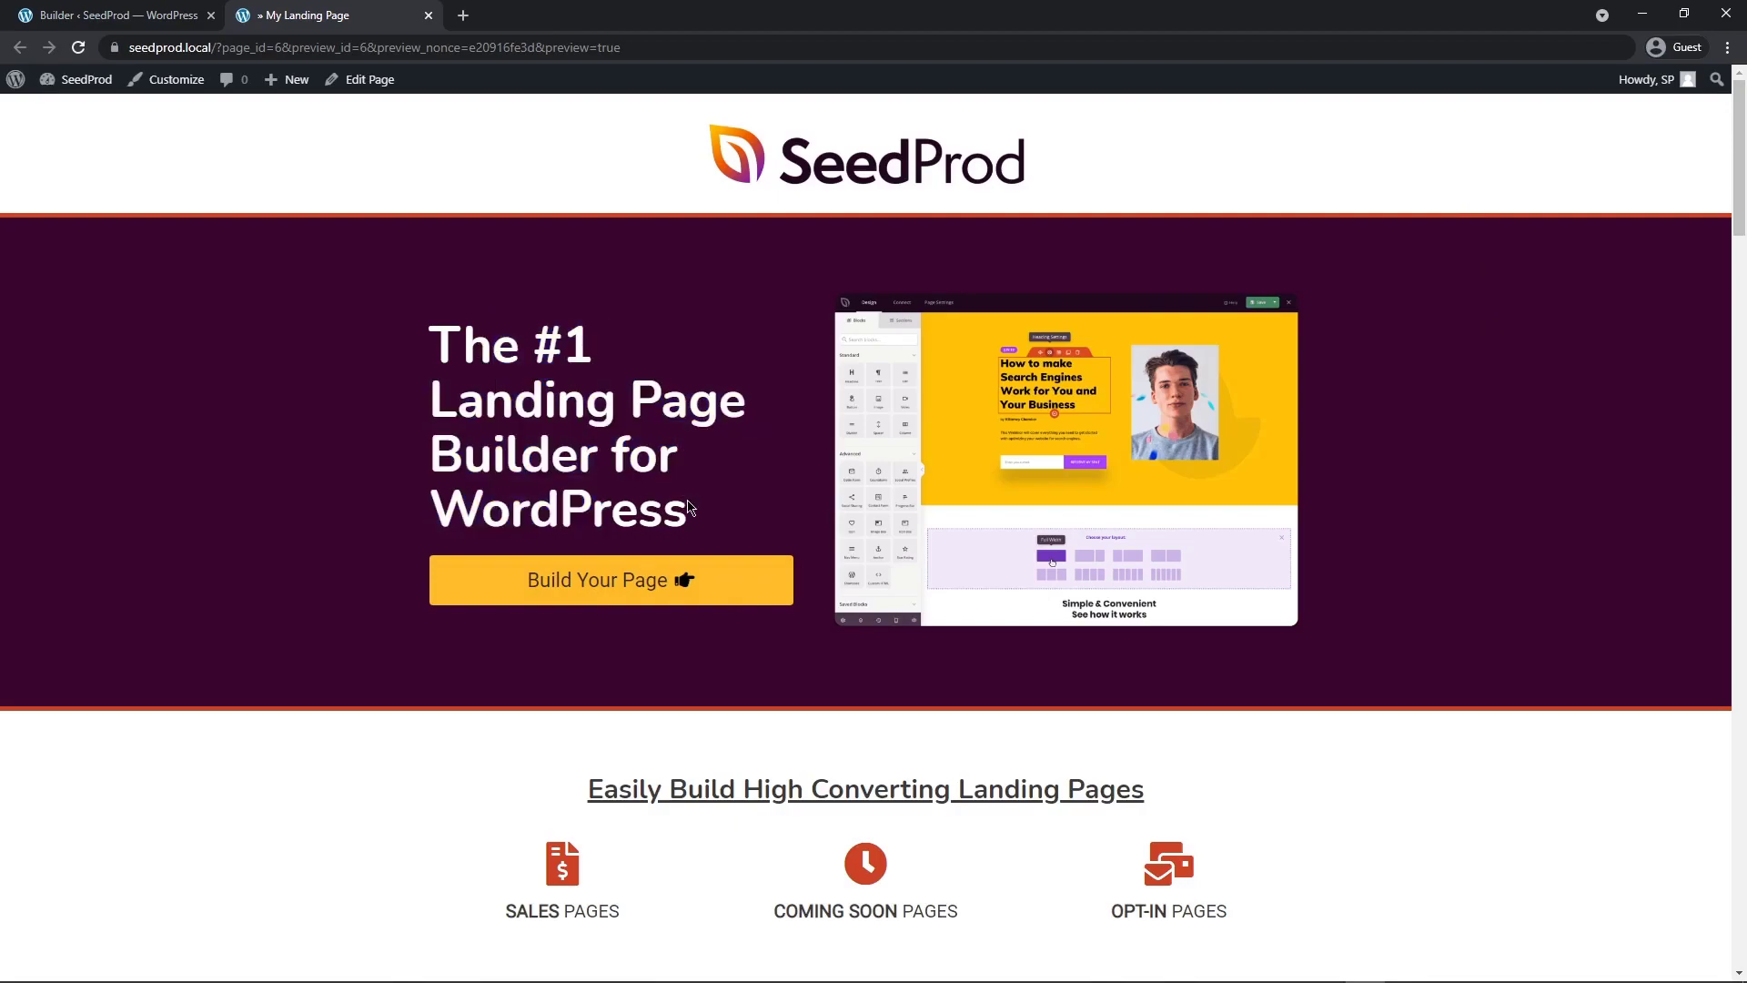
click(610, 589)
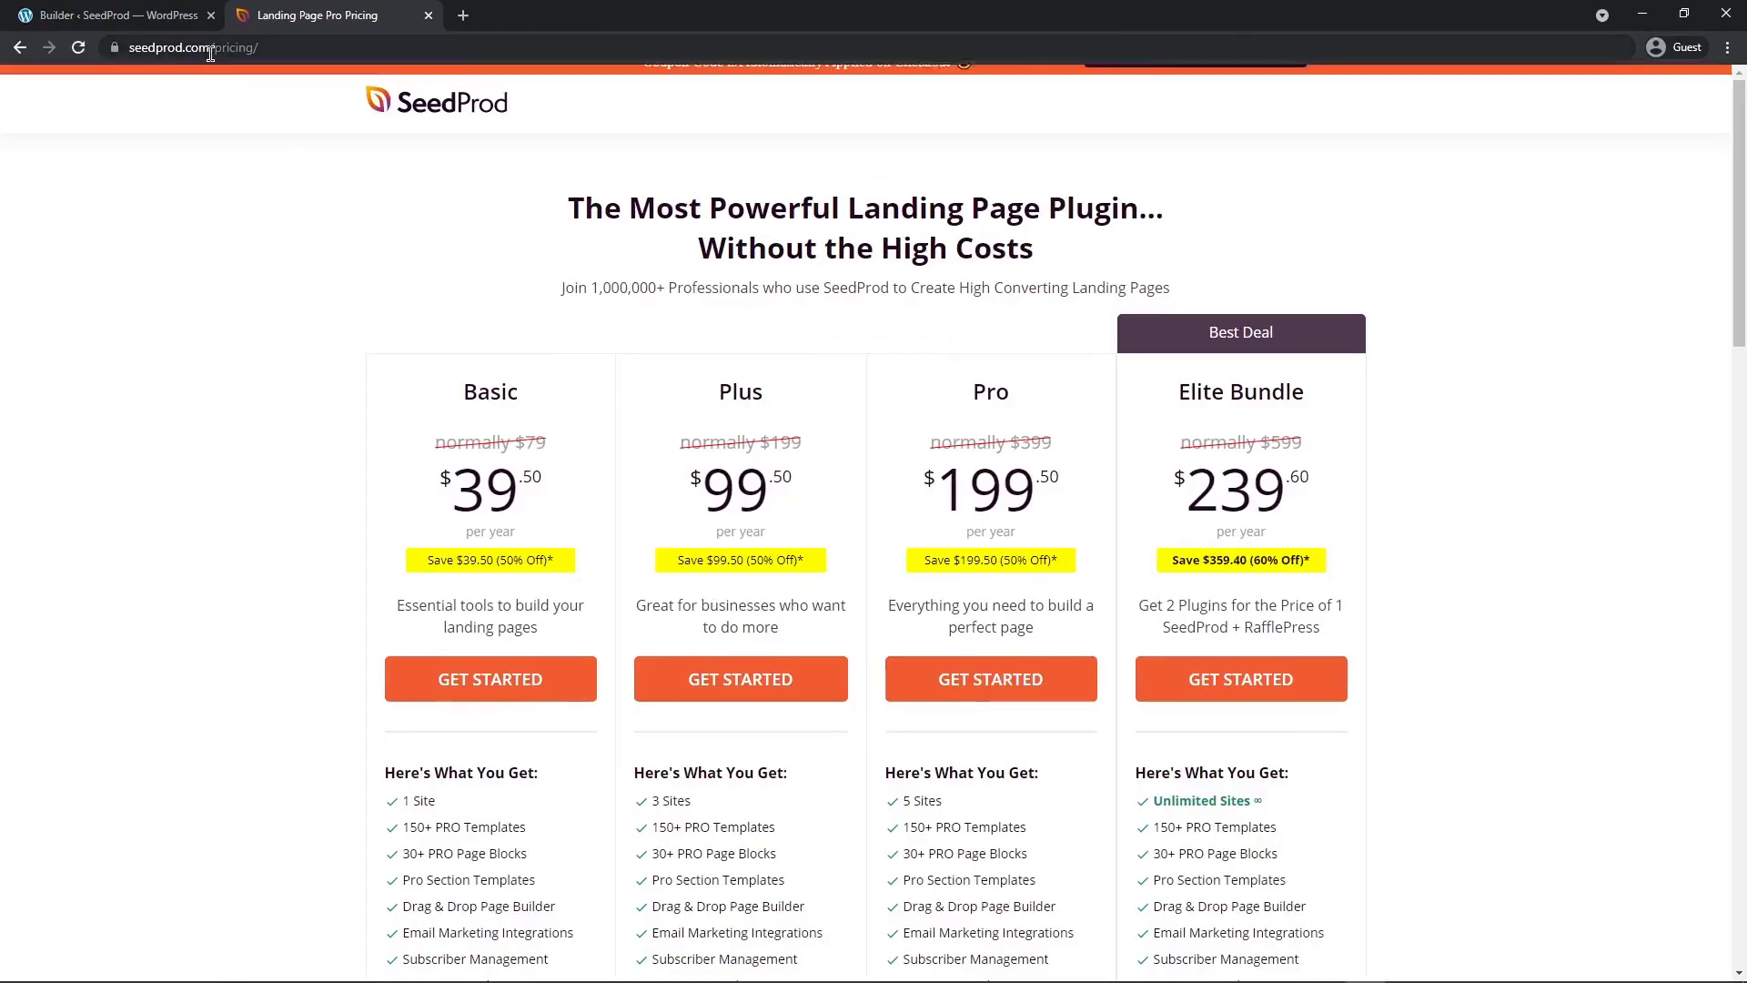
click(20, 47)
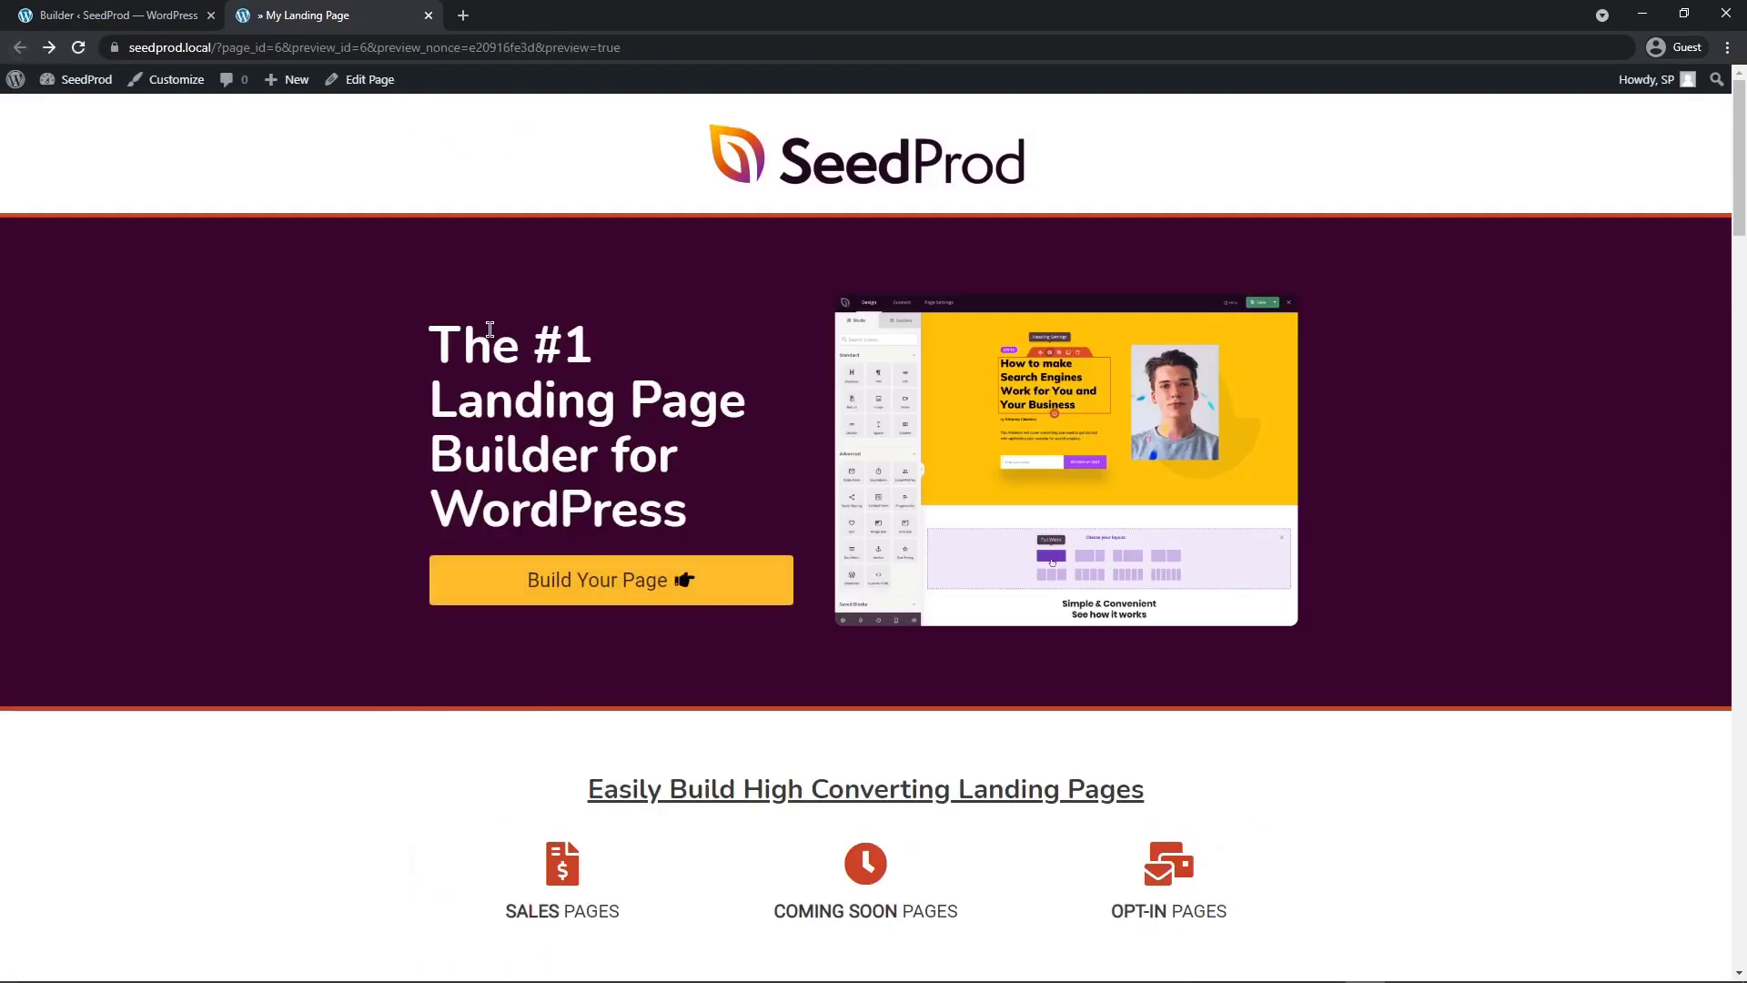
- Look through the live page's feature rows, call-to-action bar, FAQ and closing section, and return to its beginning
scroll(833, 449, down, 5)
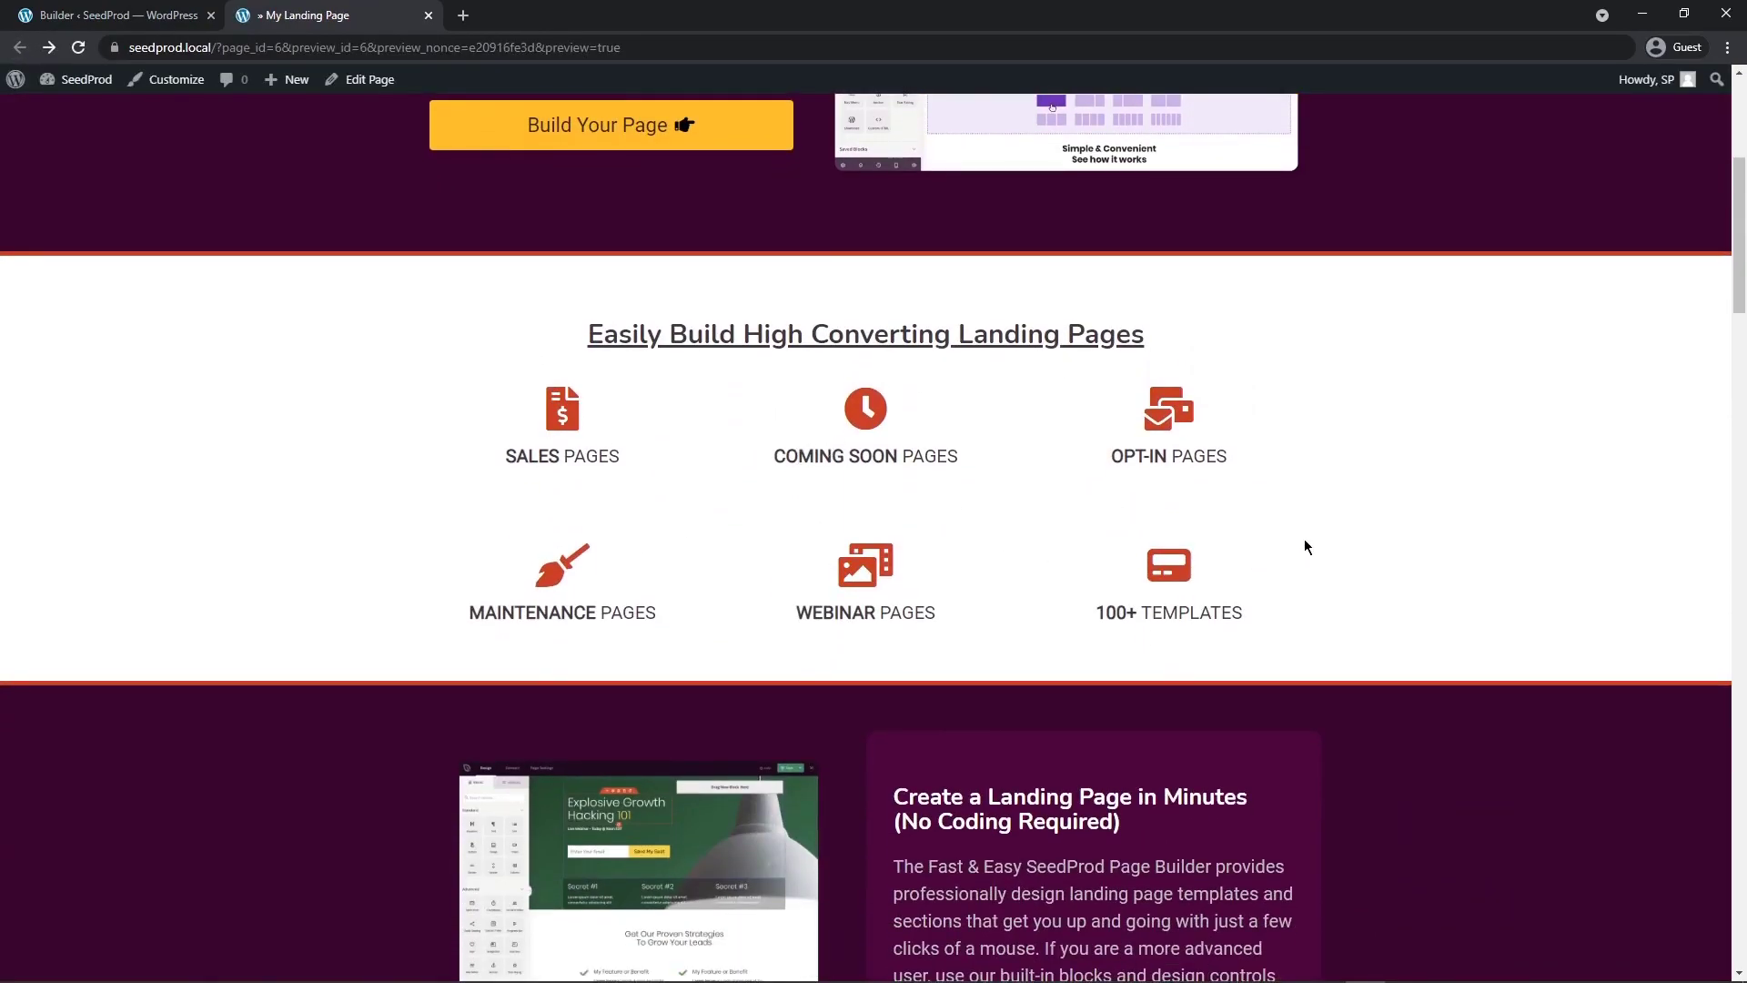
scroll(1306, 546, down, 6)
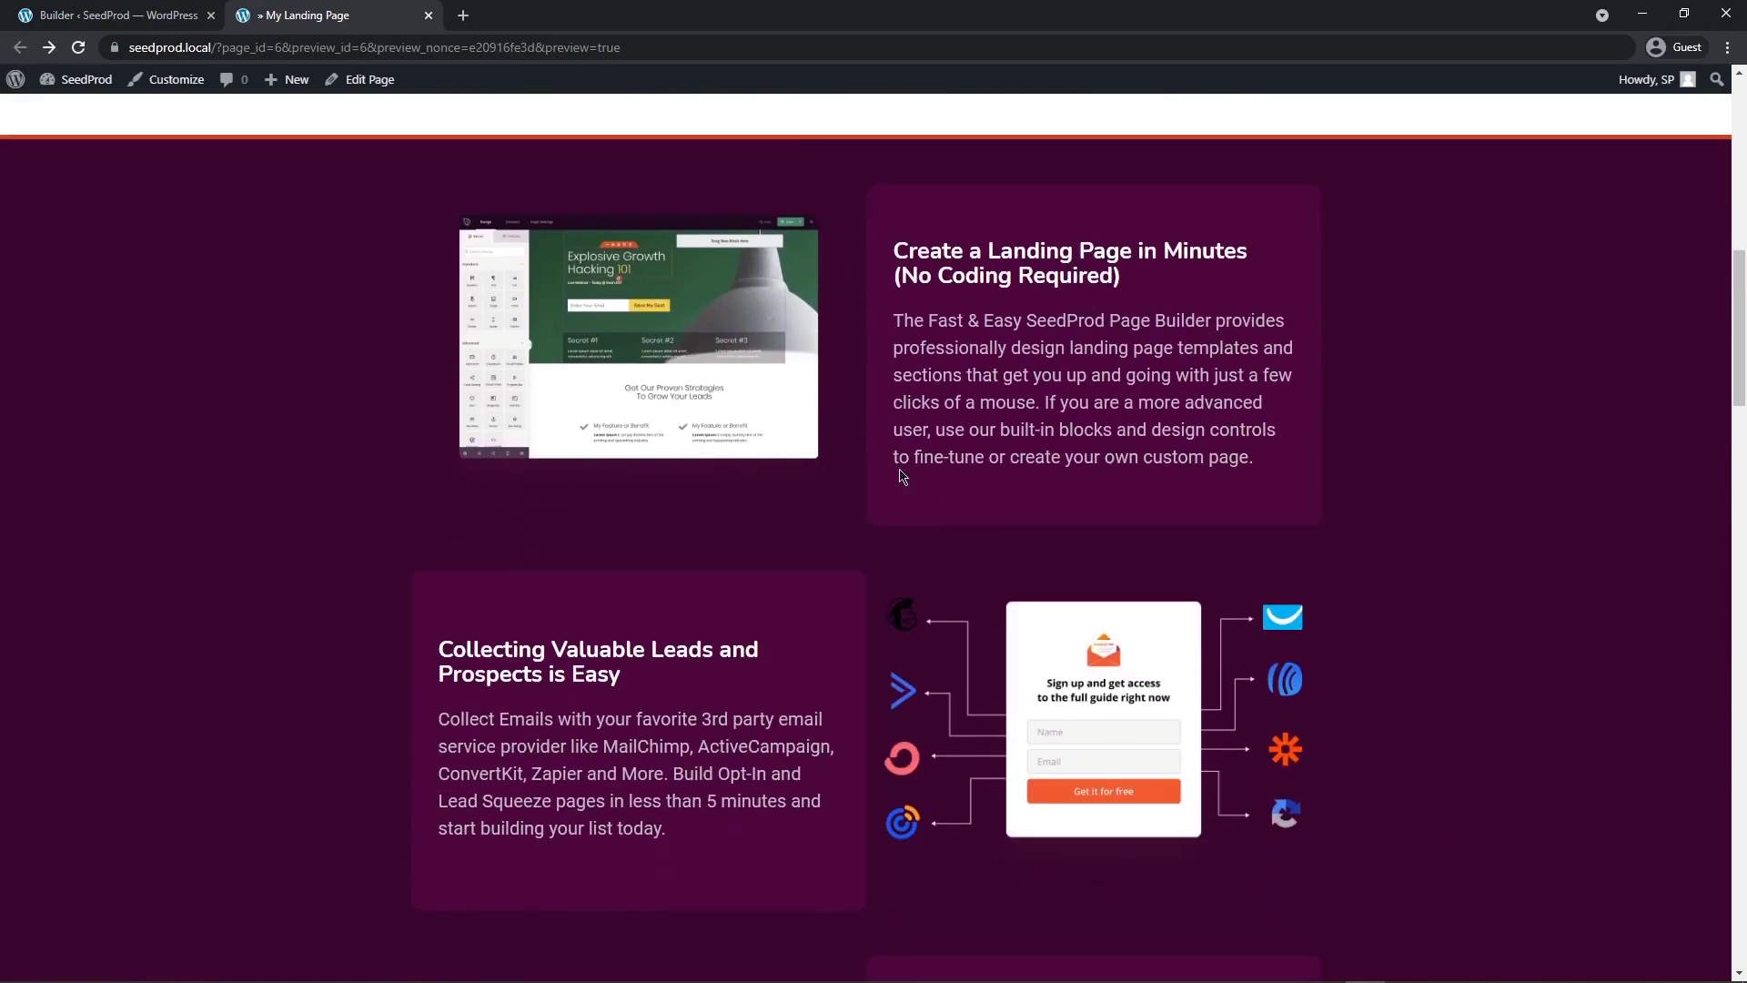
scroll(858, 468, down, 9)
scroll(731, 469, down, 13)
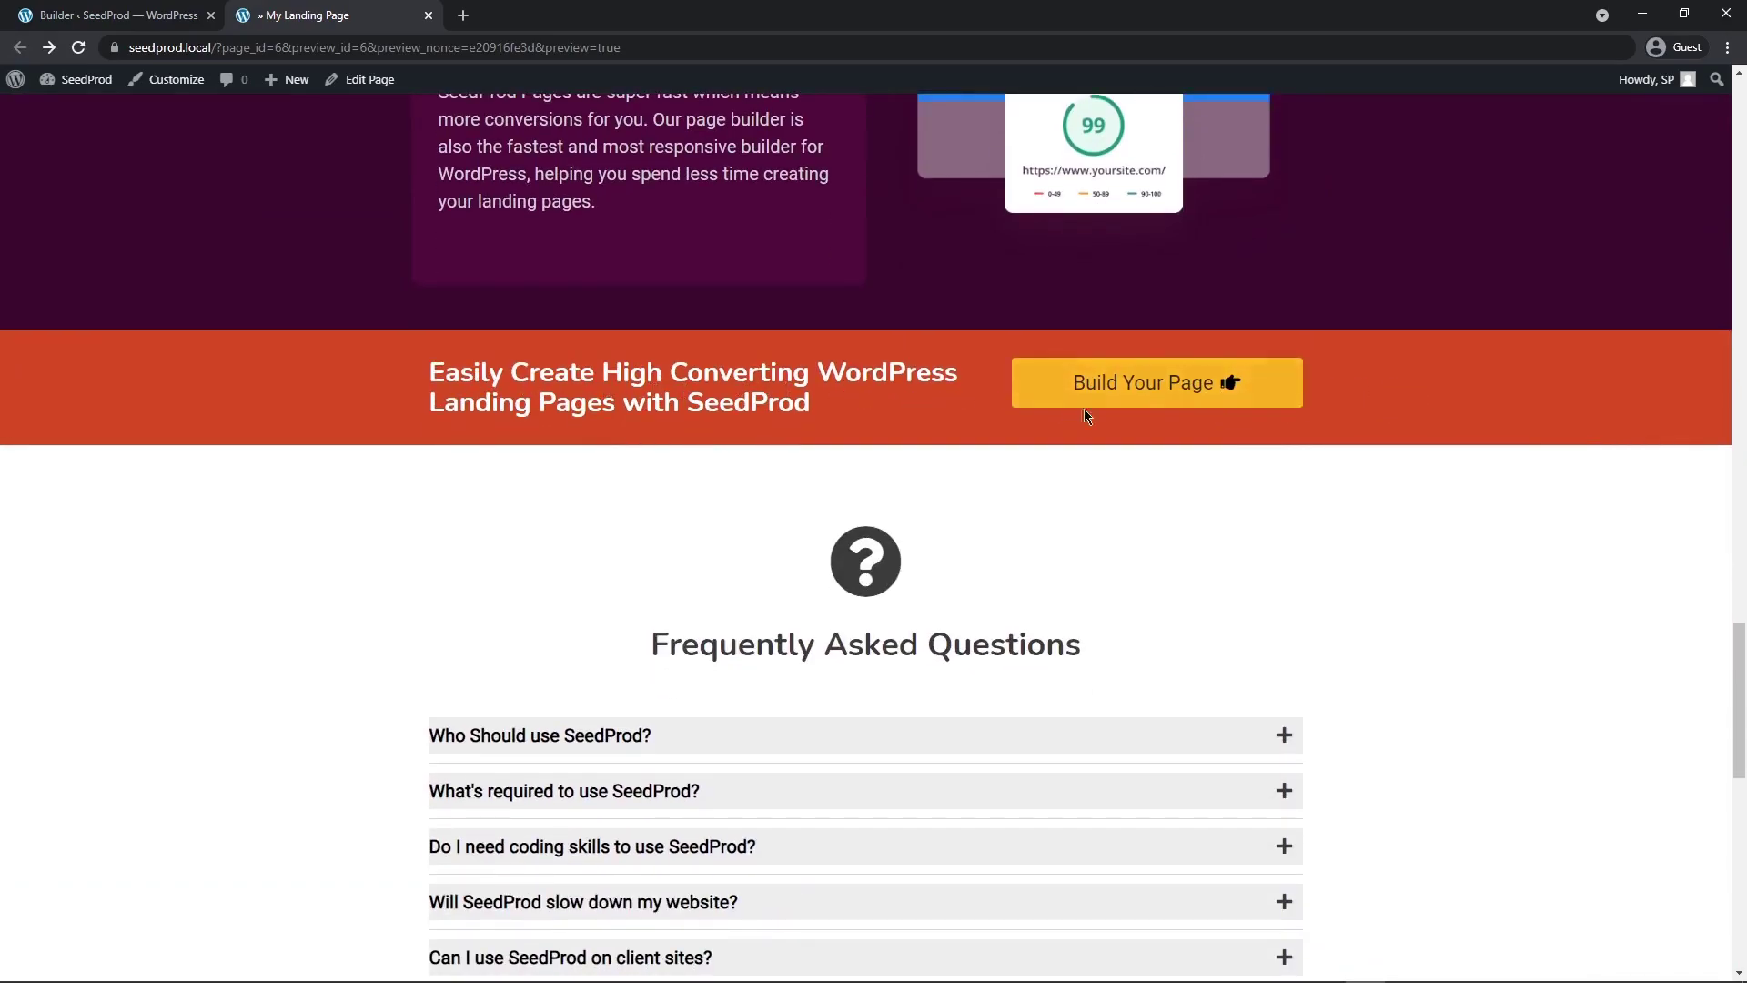
scroll(1199, 522, down, 3)
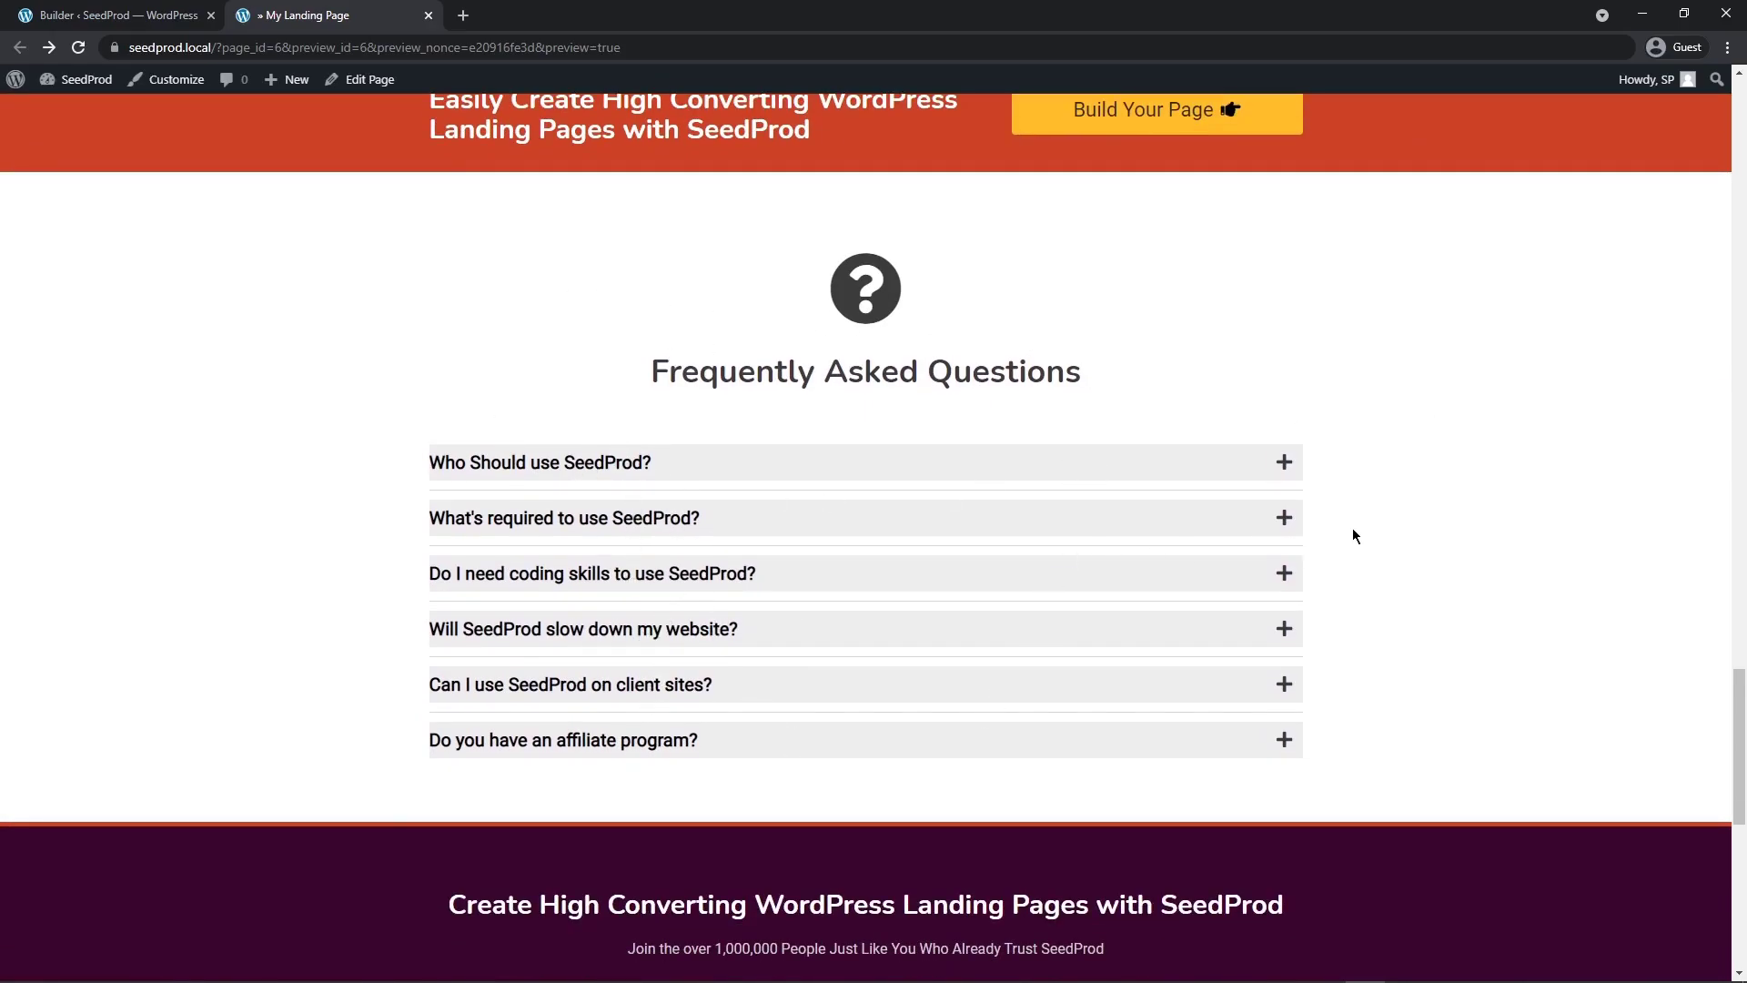
scroll(1380, 531, down, 9)
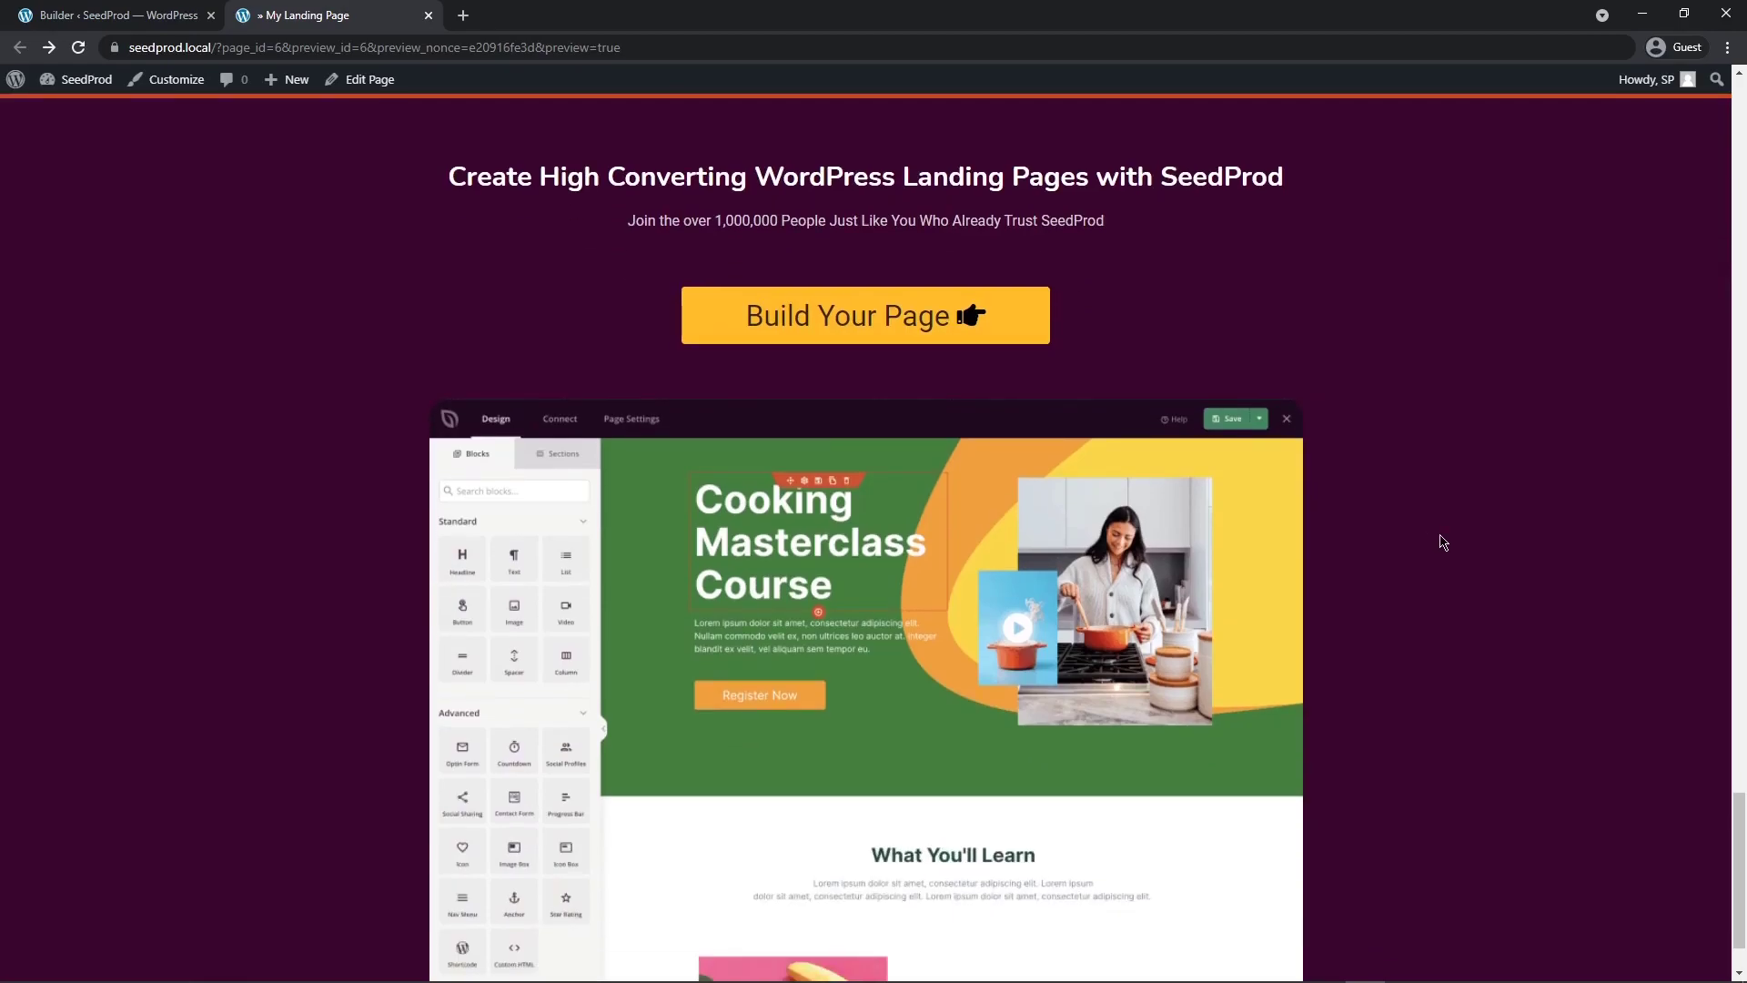
scroll(1451, 543, up, 2)
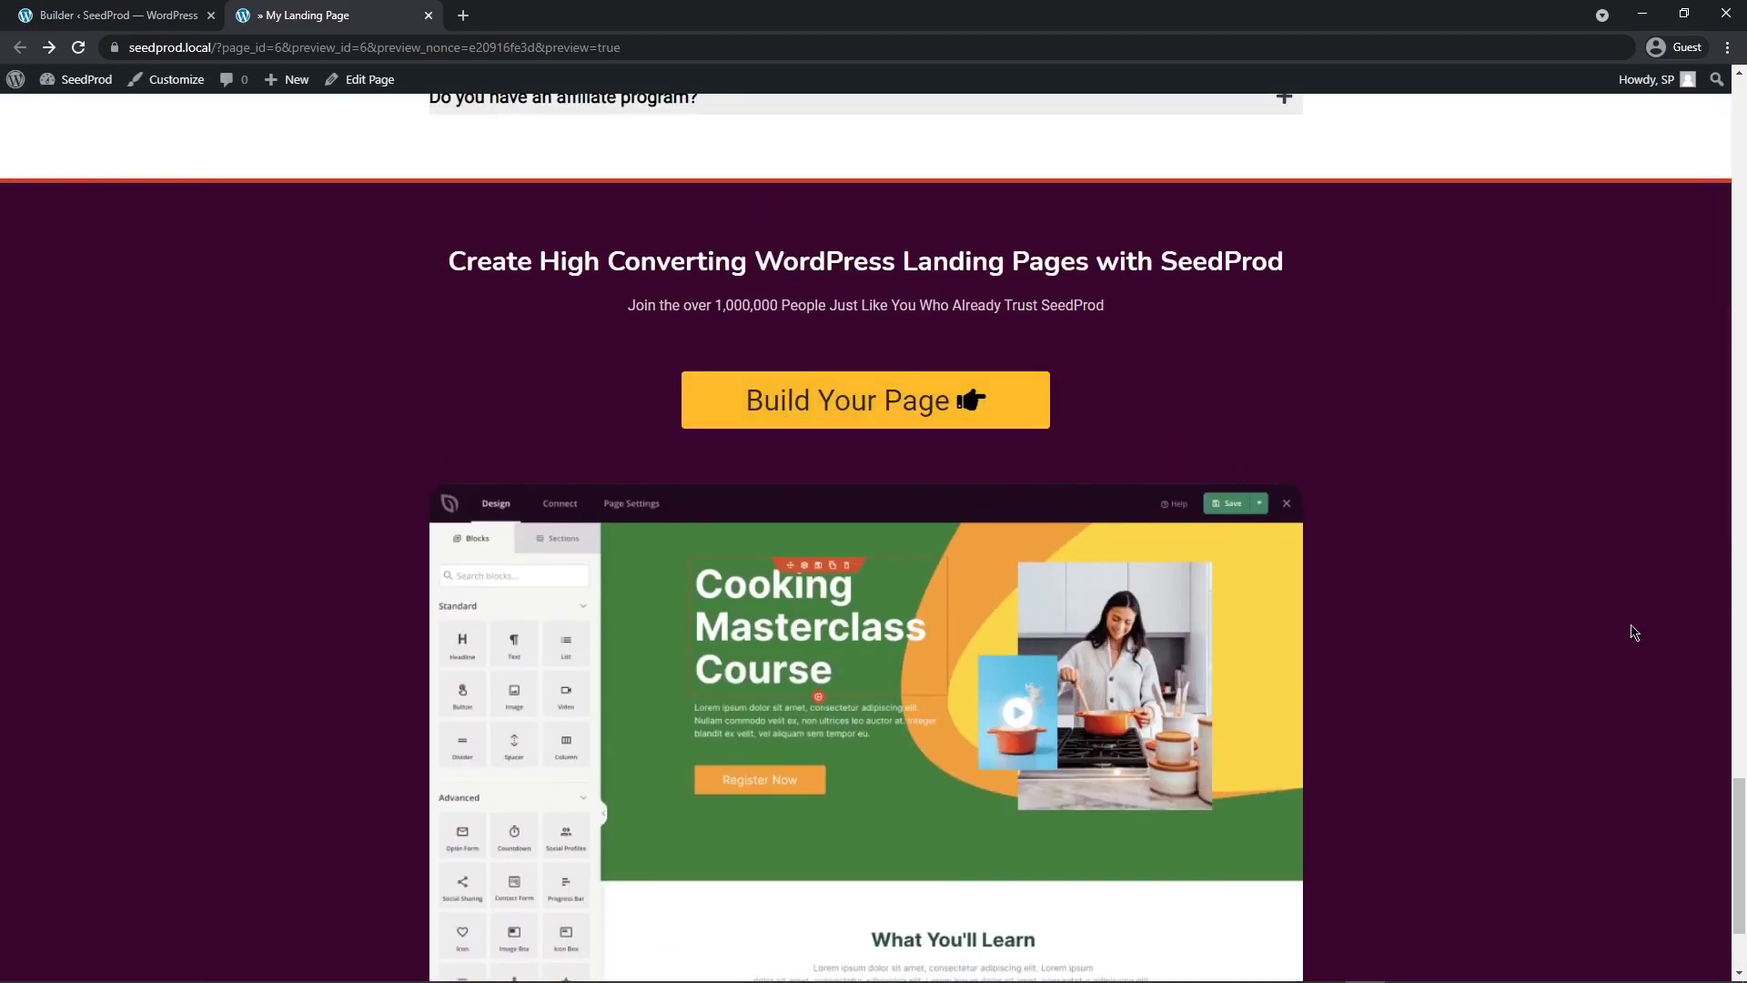
drag(1736, 848, 1736, 136)
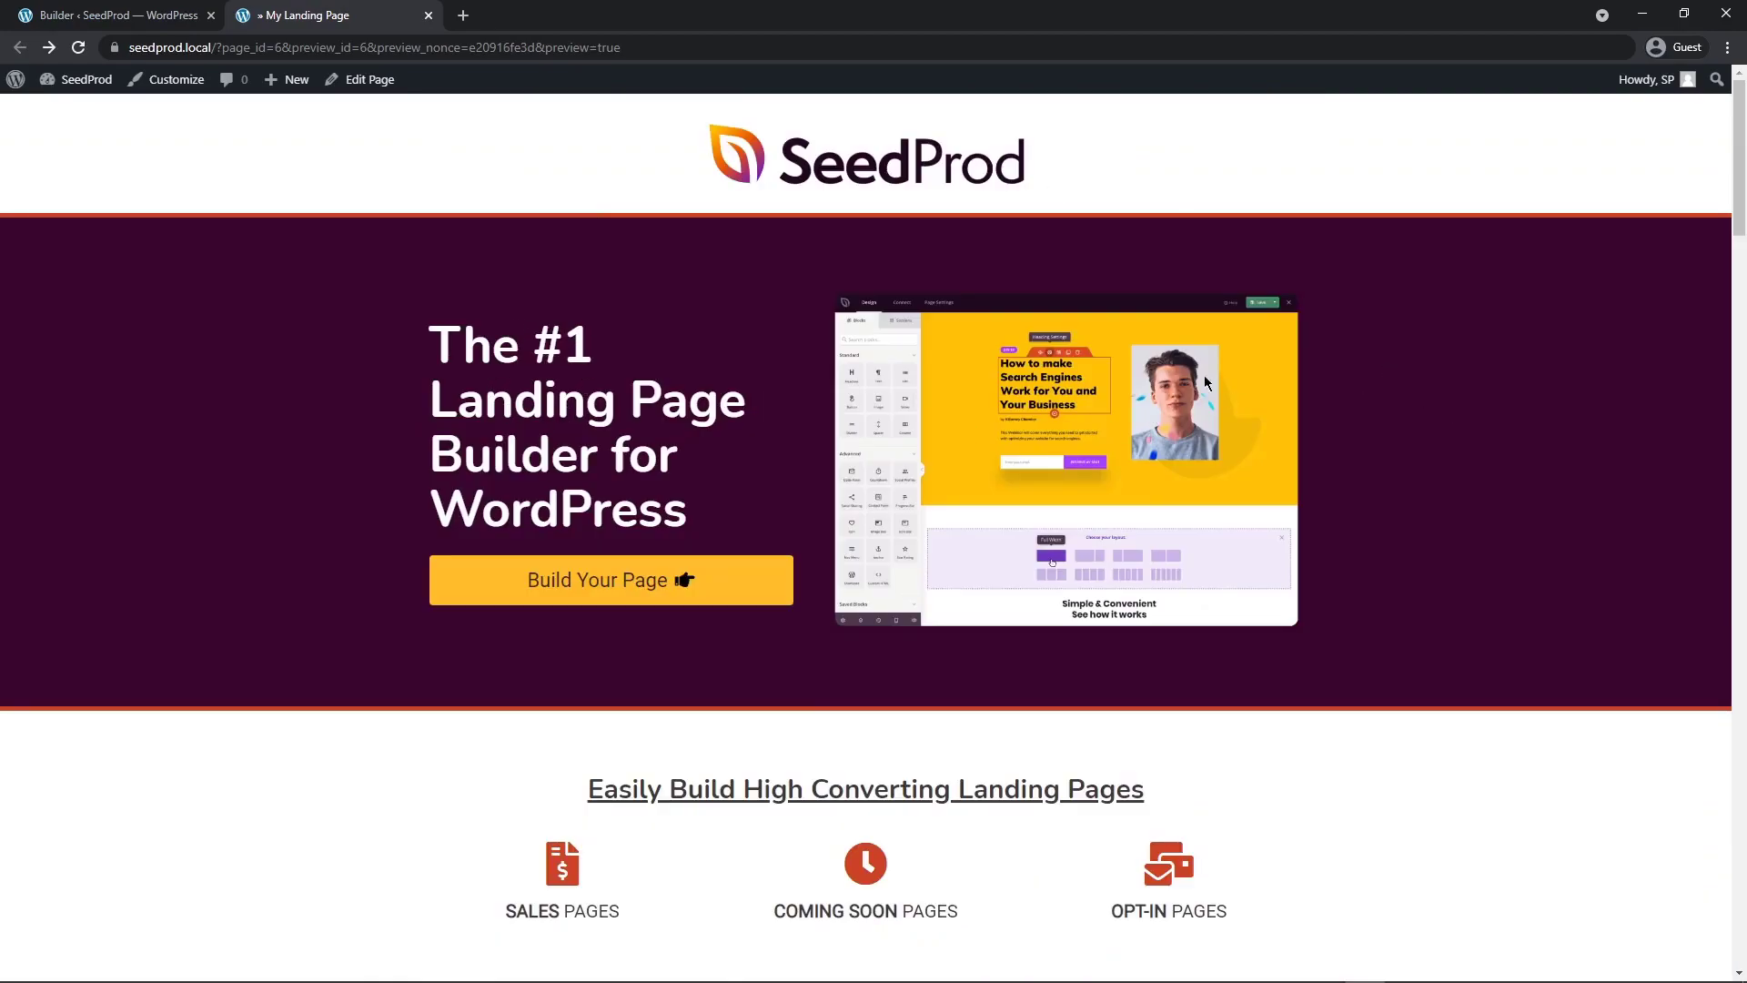
- Check the live page's mobile hero headline using the browser's responsive device emulation at a width of 320
drag(433, 339, 690, 514)
click(690, 515)
right_click(1454, 389)
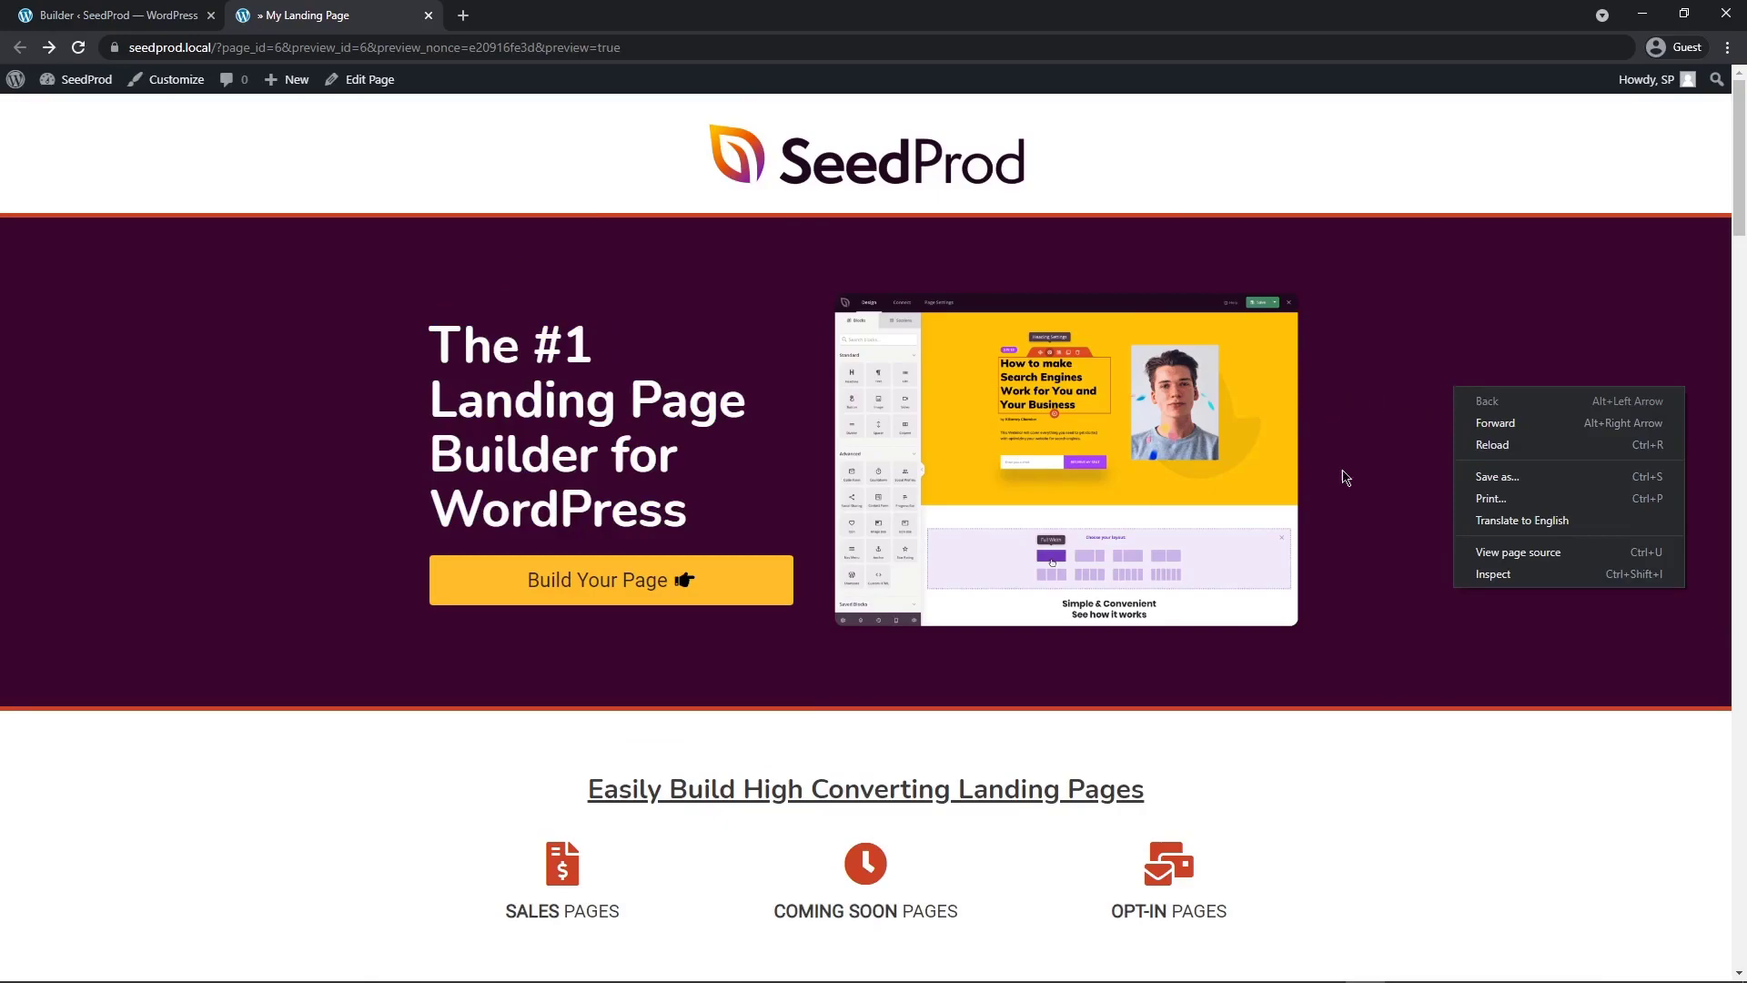
click(1496, 575)
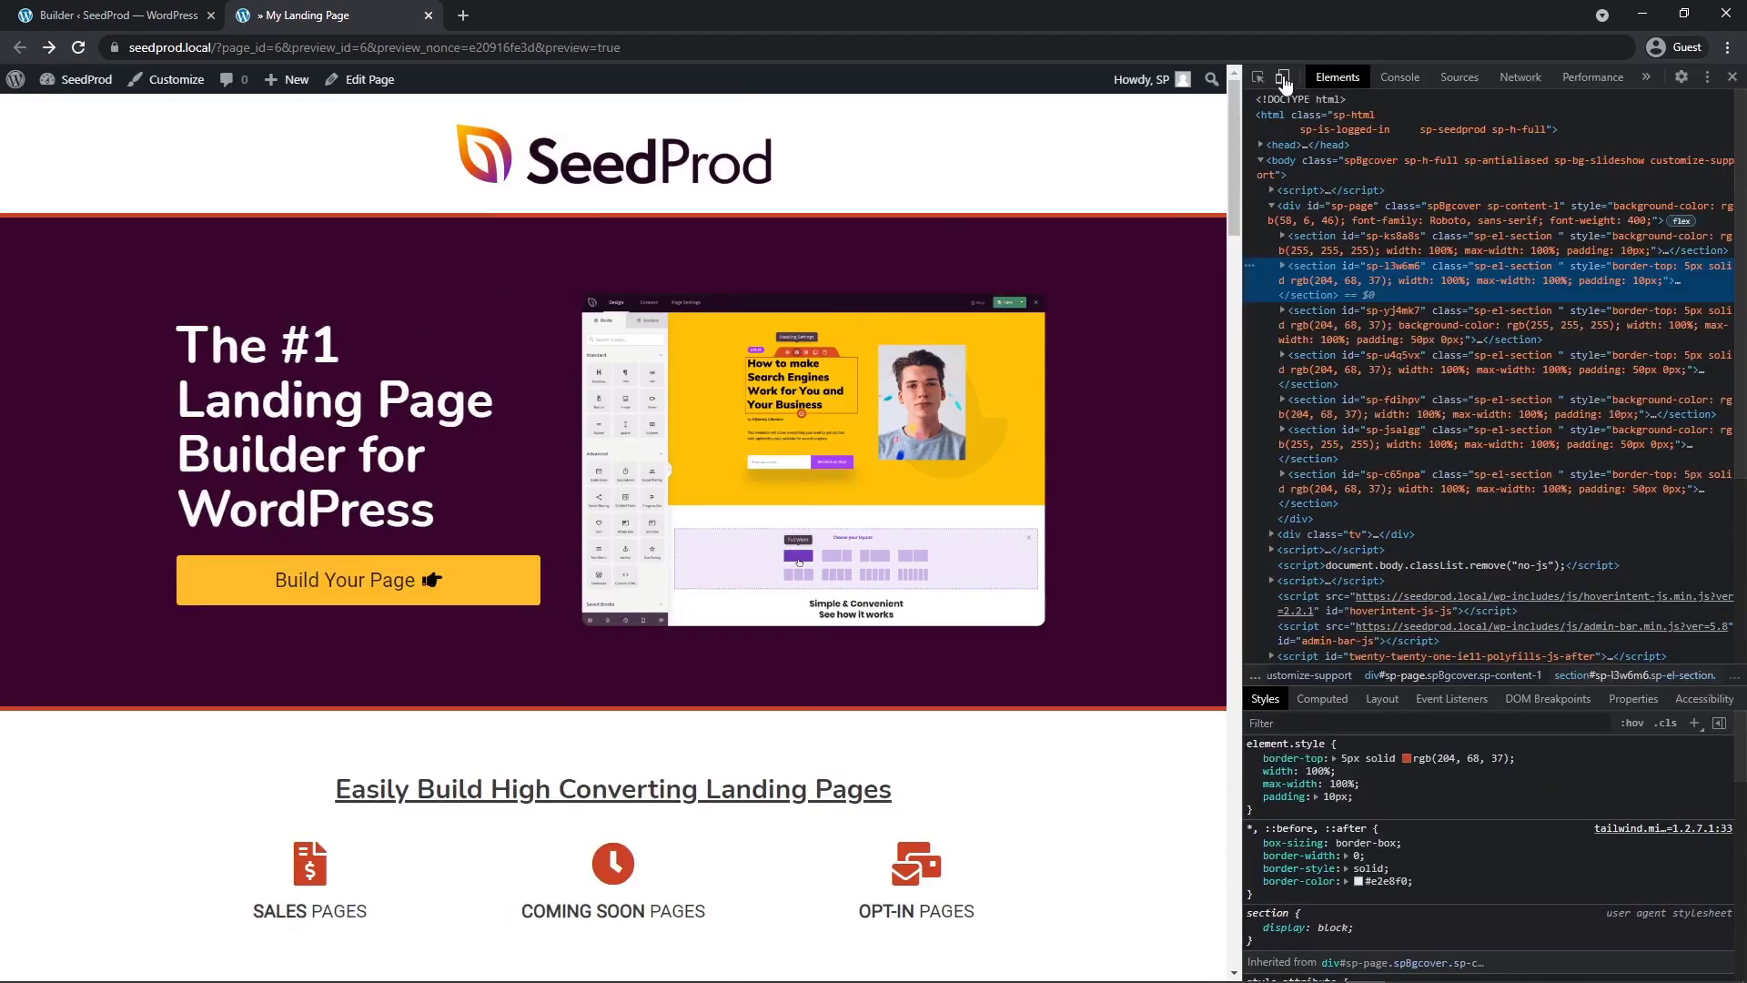
click(1283, 78)
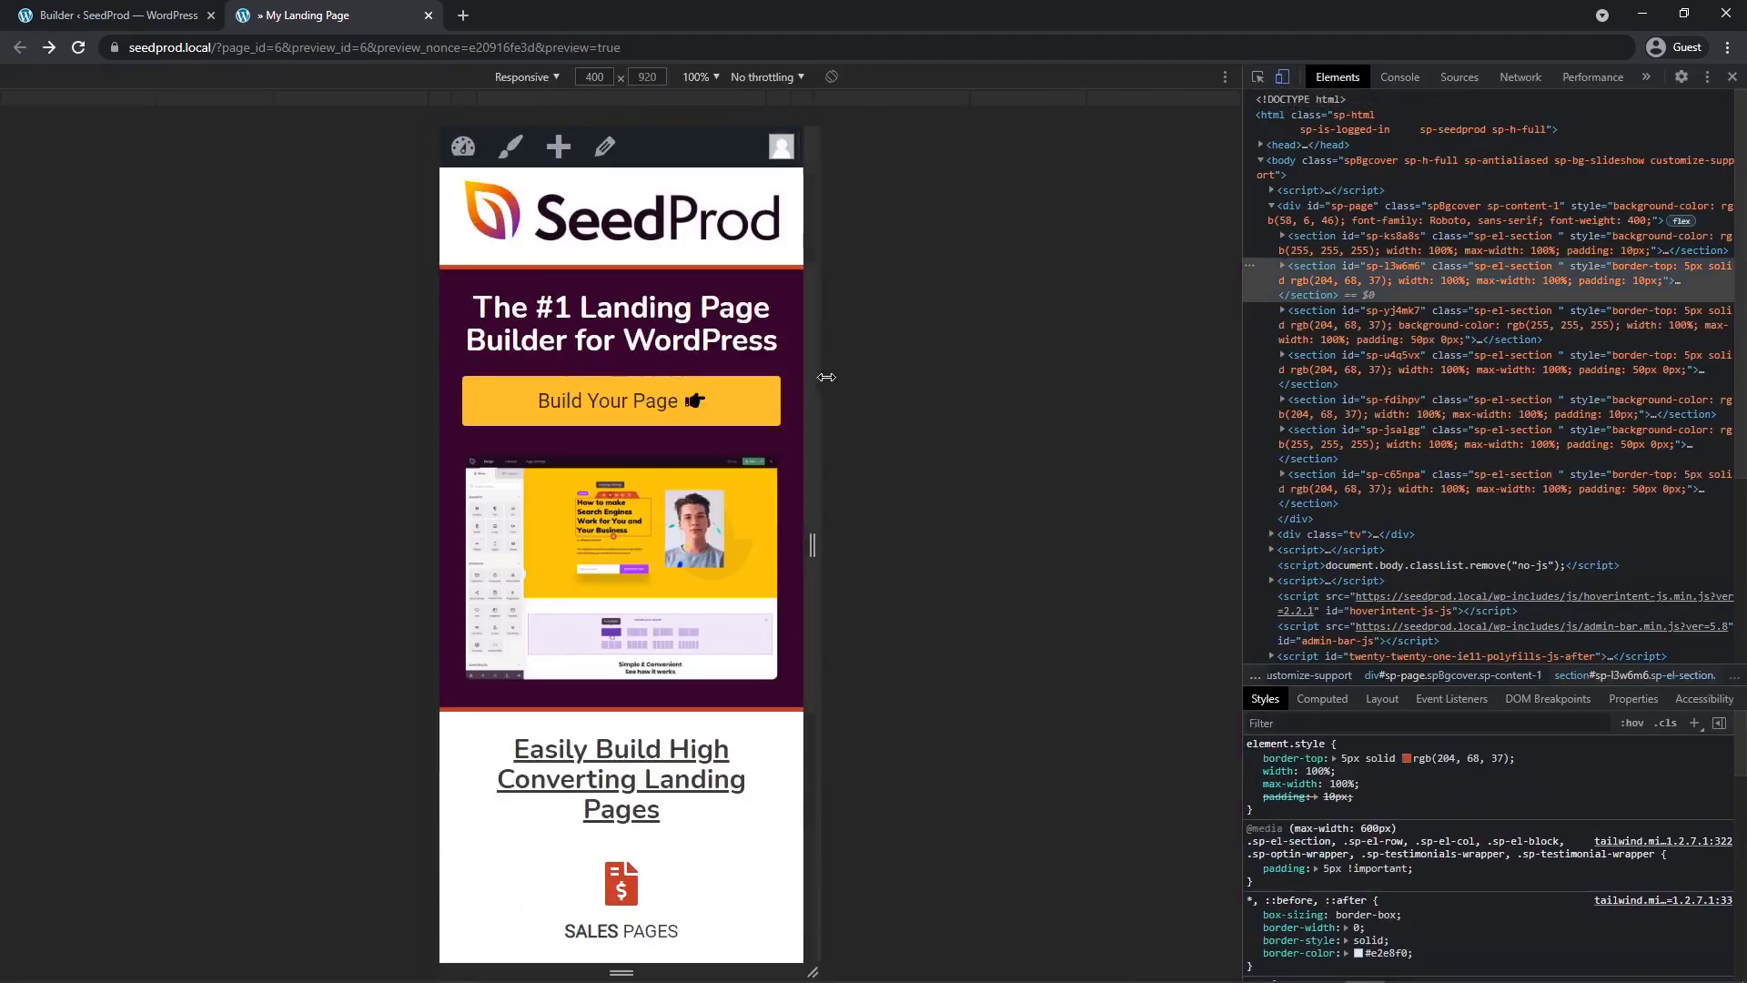
drag(815, 560, 776, 546)
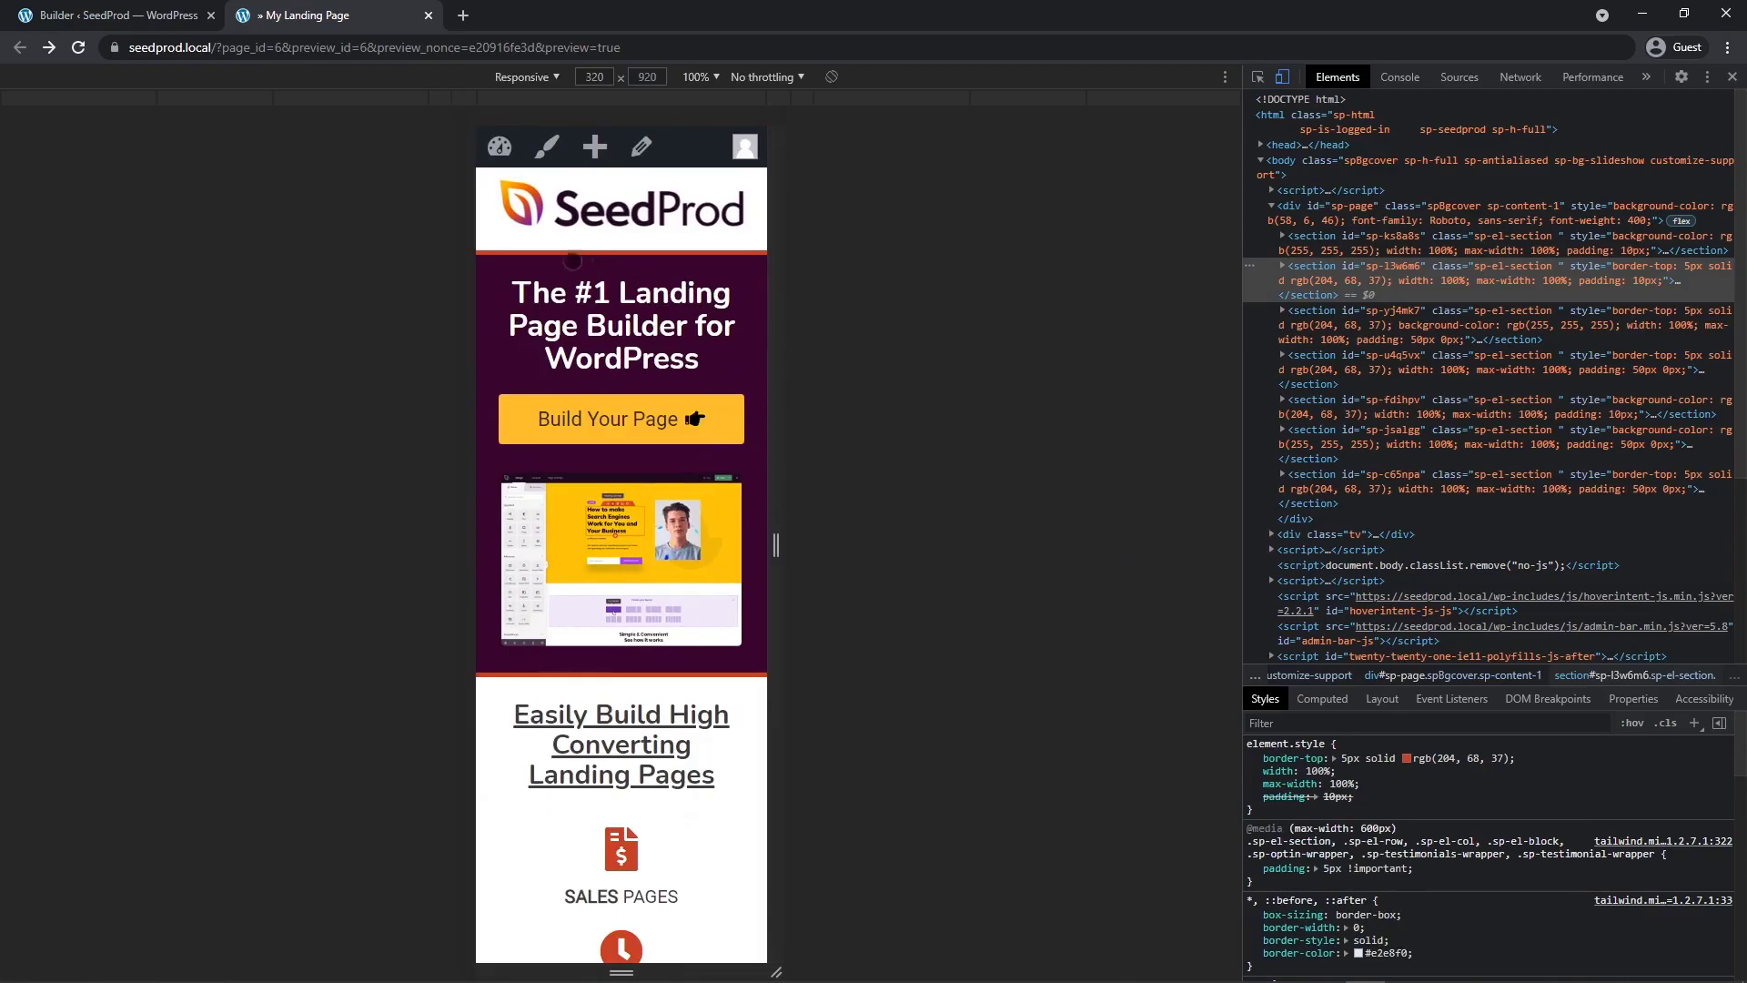